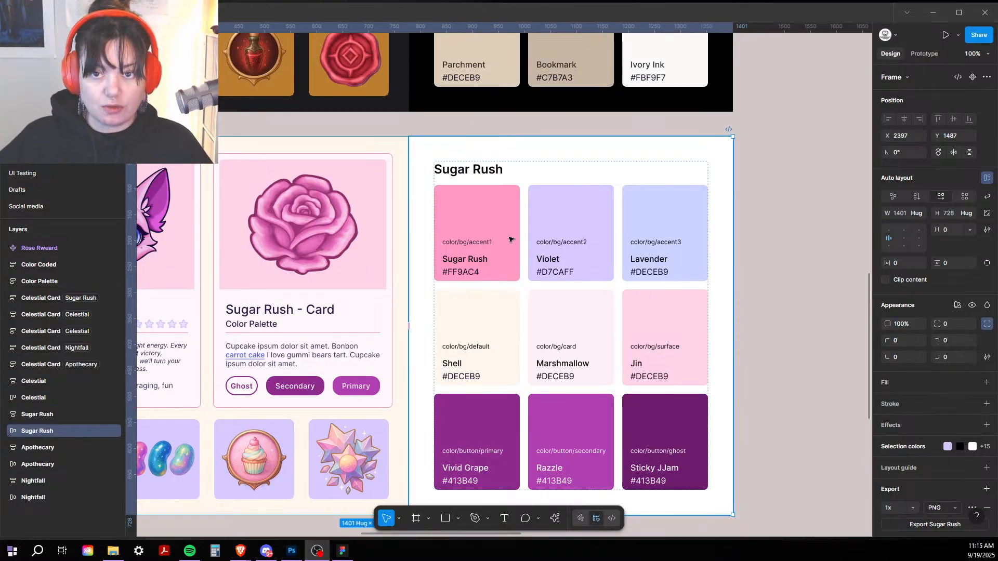
Step: Deselect the Sugar Rush frame and zoom out to 50% so both palette sections show
left_click(825, 289)
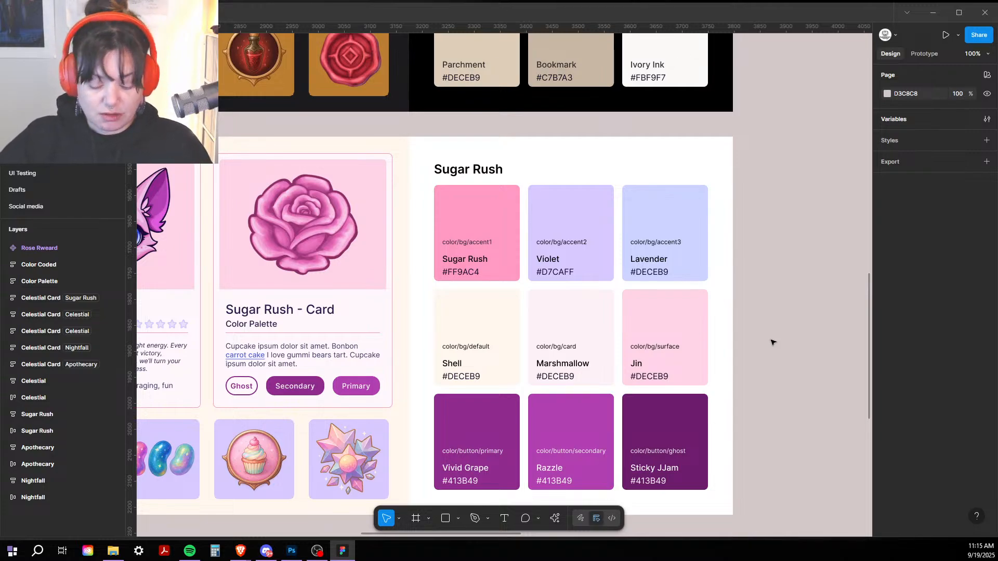
key("ctrl+minus")
left_click_drag(697, 314, 654, 147)
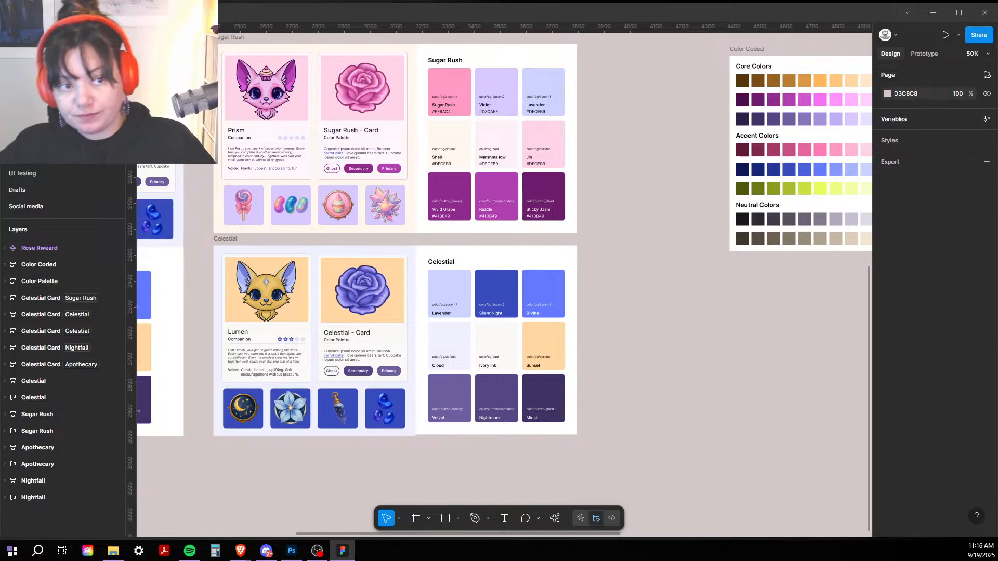
Step: Switch to the icon artwork page and bring the icon grid into view
left_click(39, 140)
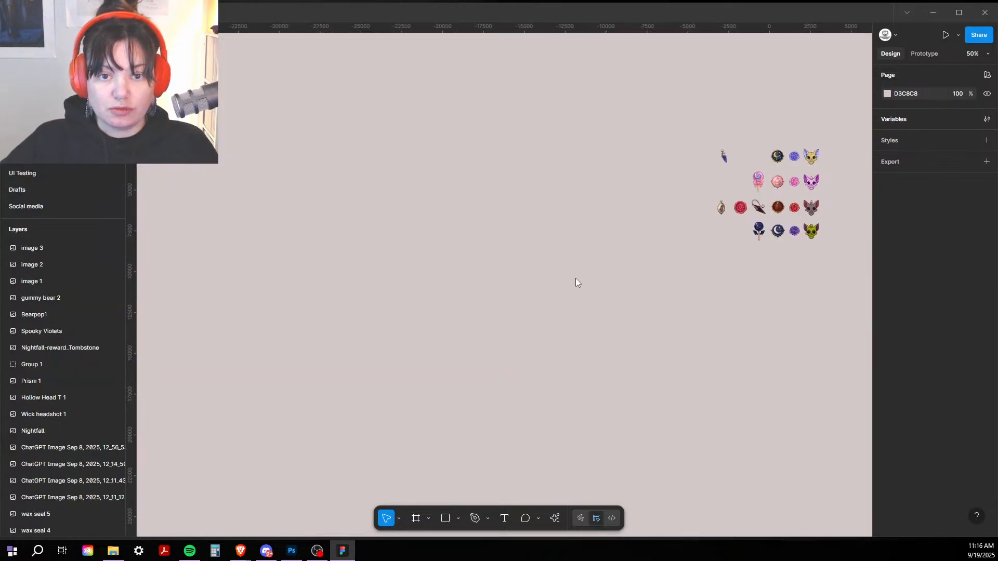
left_click_drag(596, 266, 245, 287)
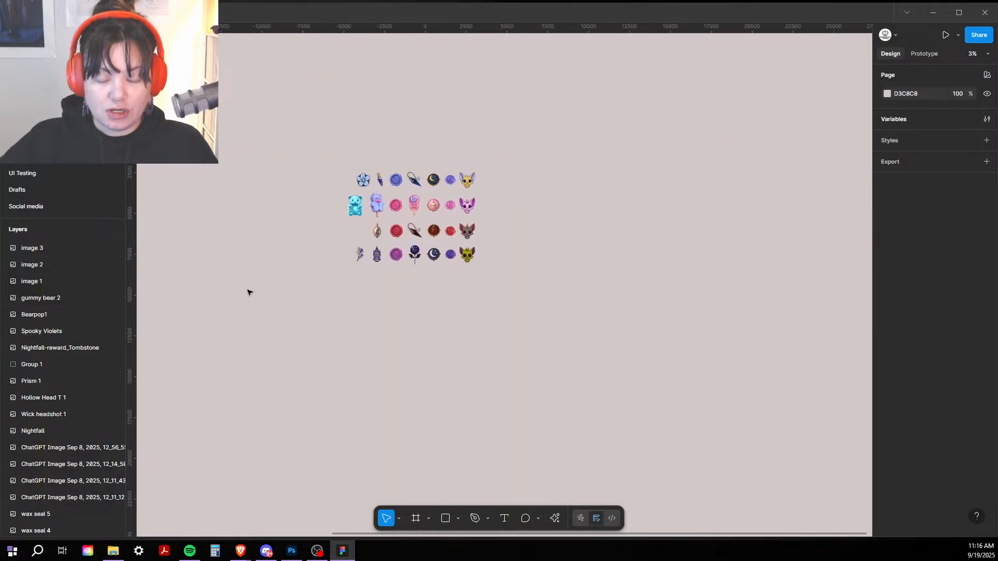
scroll(243, 303, "up", 5)
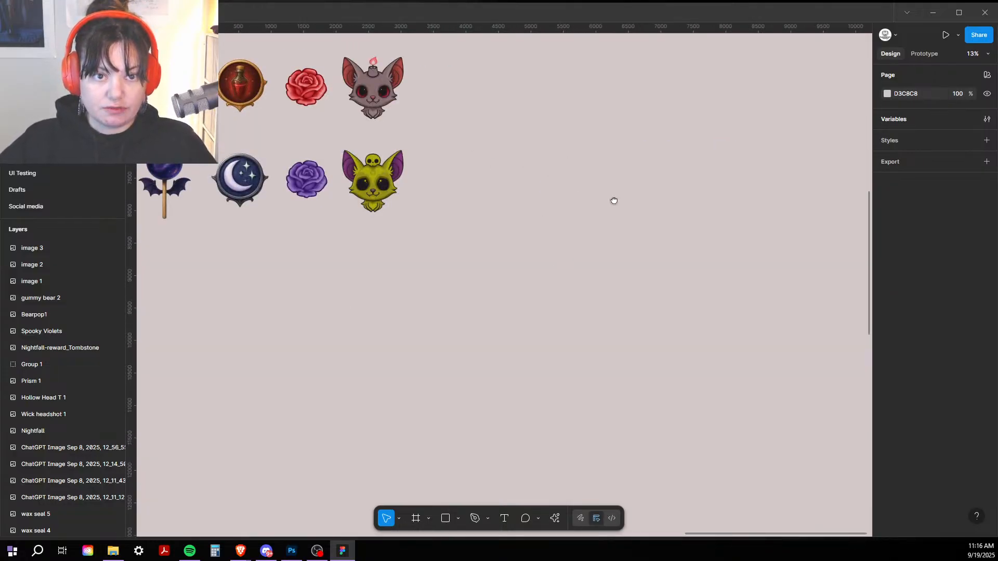
left_click_drag(613, 200, 869, 421)
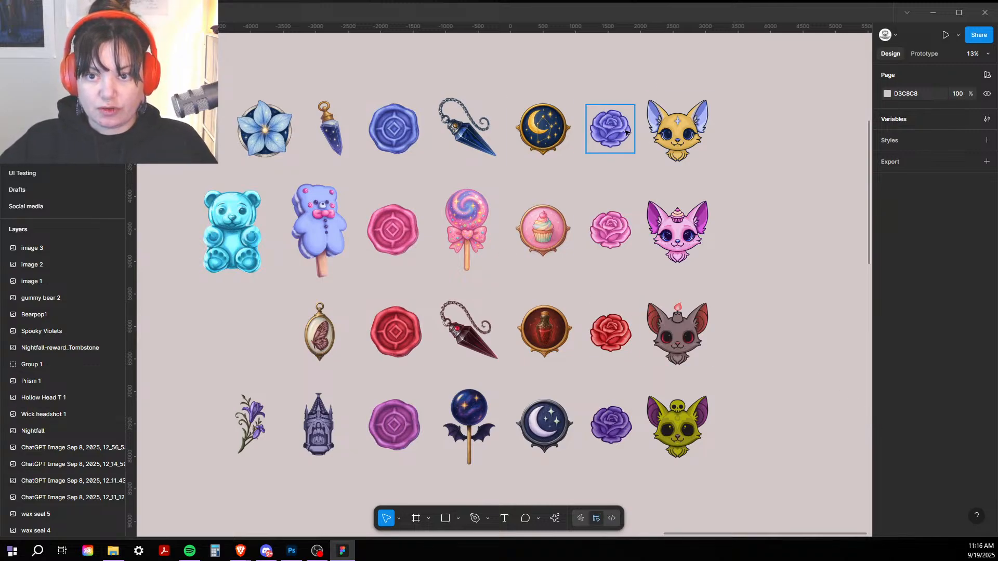
Step: Inspect the Celestial, Sugar, blood and Nightfall rose images and the wax seal images
left_click(627, 132)
left_click(614, 242)
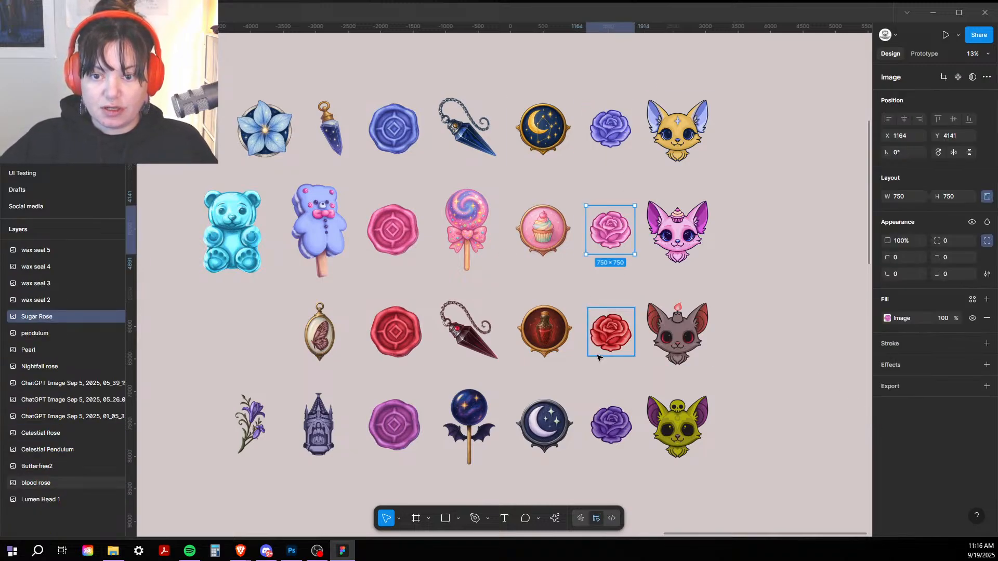
left_click(607, 334)
left_click(603, 409)
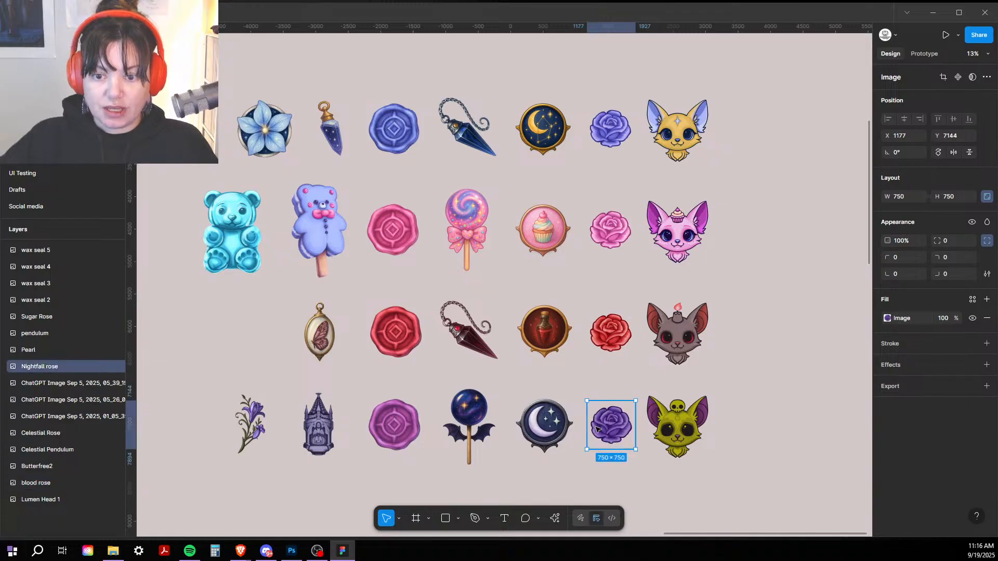
left_click(540, 424)
left_click(538, 344)
left_click(540, 234)
left_click(538, 132)
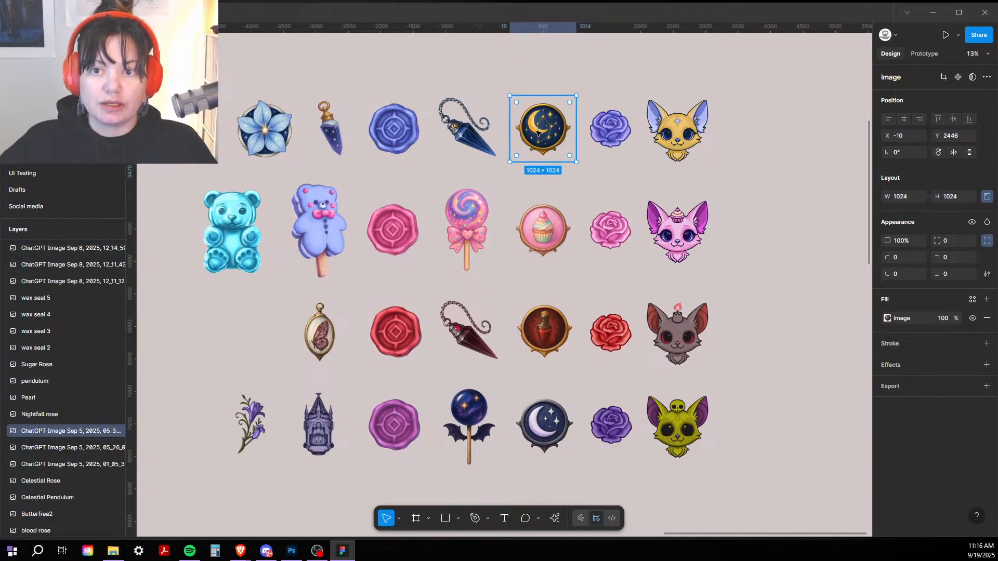
left_click(372, 137)
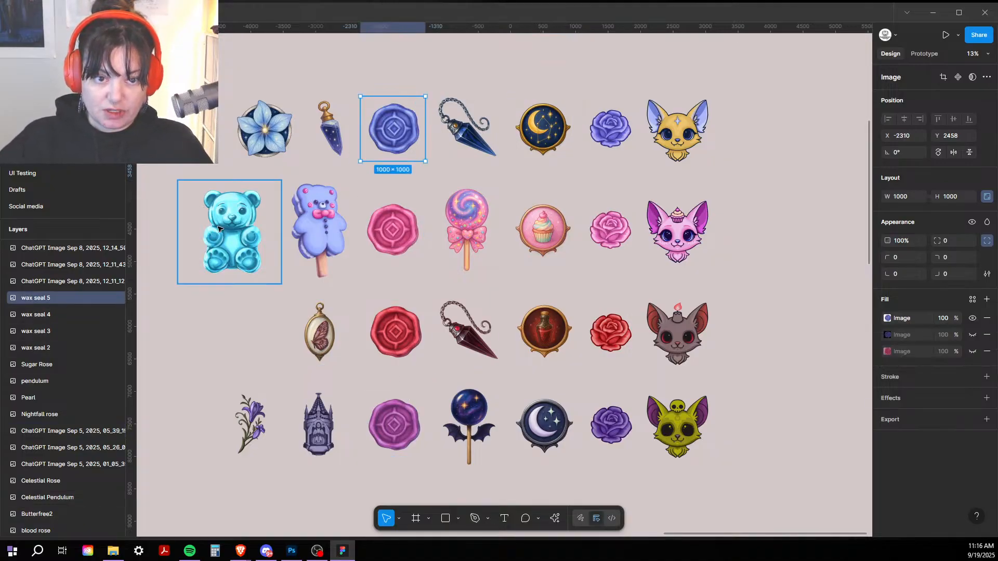
key("Escape")
Step: Inspect the gummy bear, Bearpop1 popsicle, tombstone and butterfly locket images up close
left_click(224, 200)
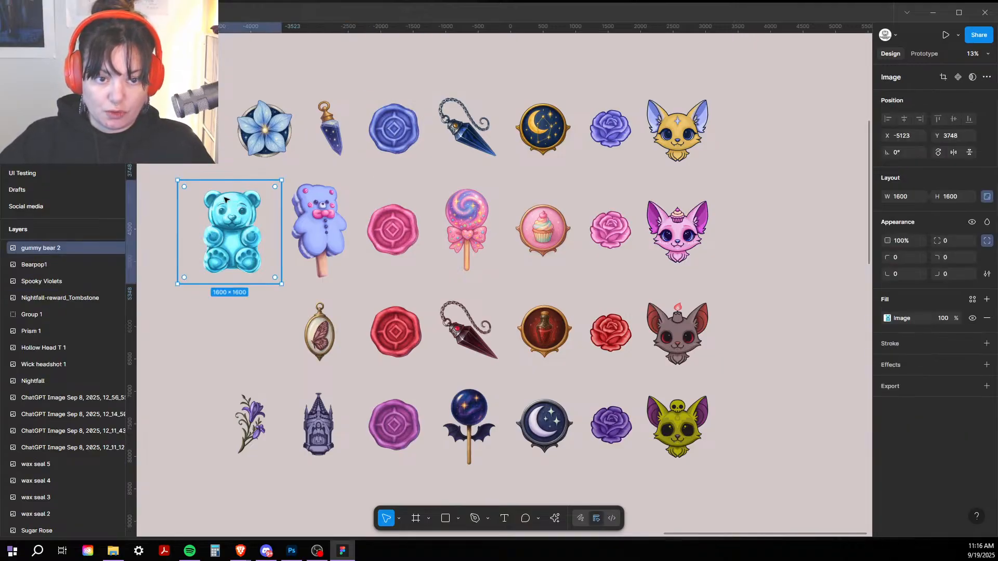
left_click(341, 208)
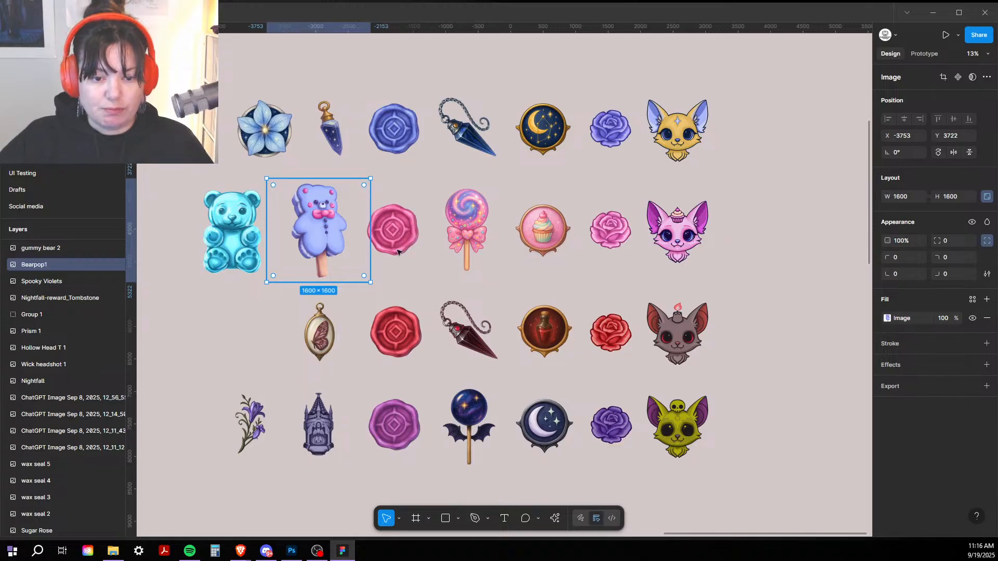
left_click(353, 435)
left_click(319, 434)
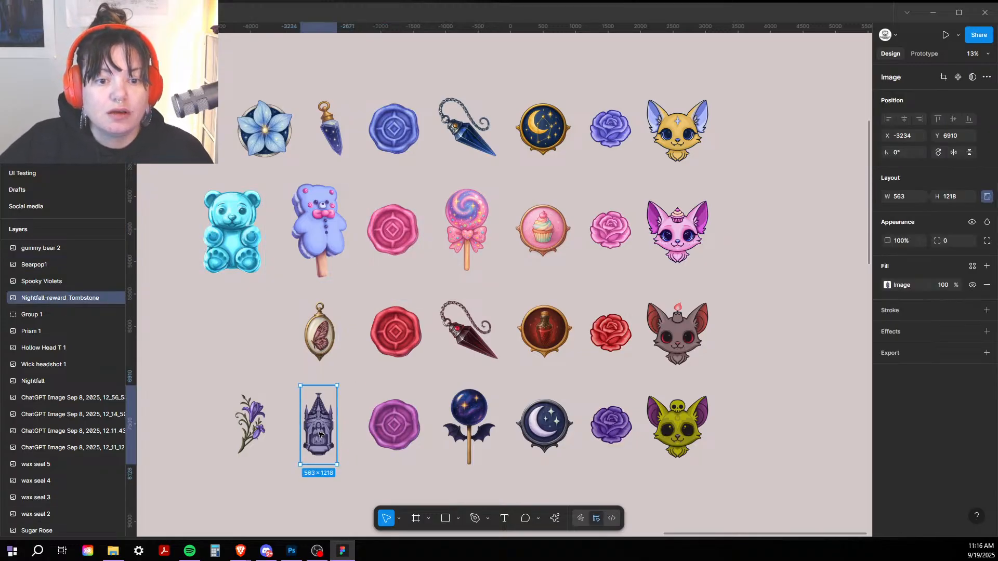
key("ctrl+plus")
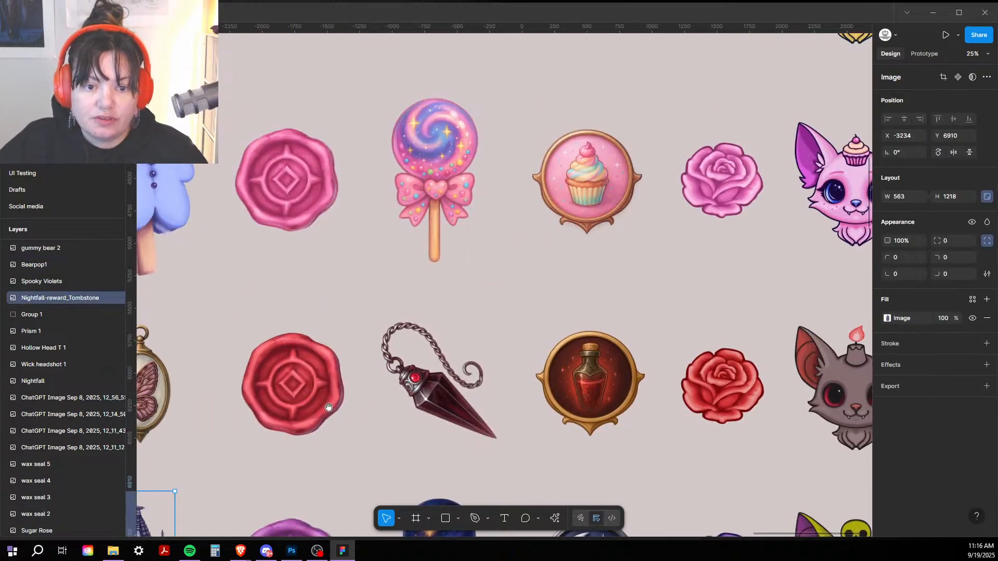
left_click_drag(328, 407, 598, 221)
left_click(419, 220)
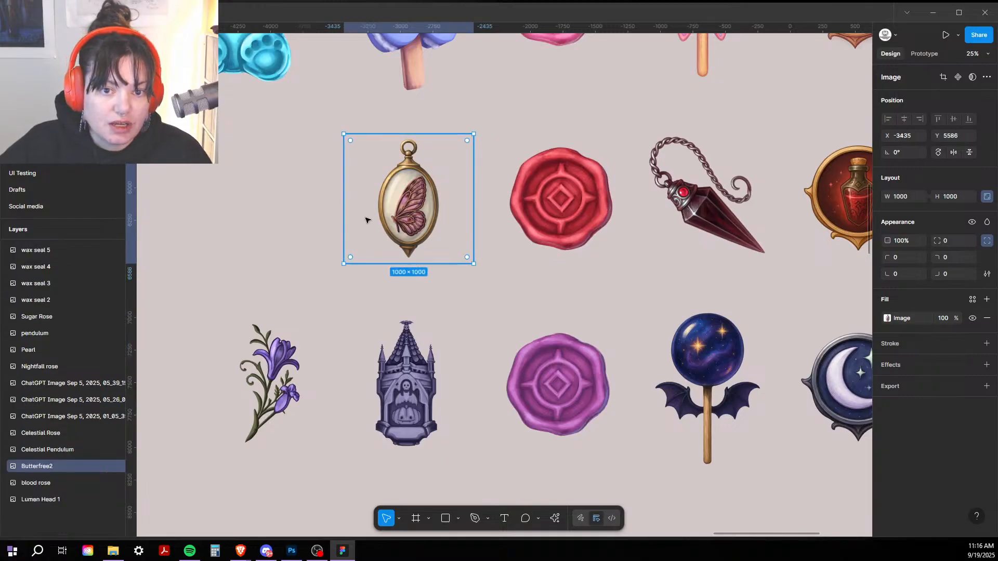
left_click(424, 382)
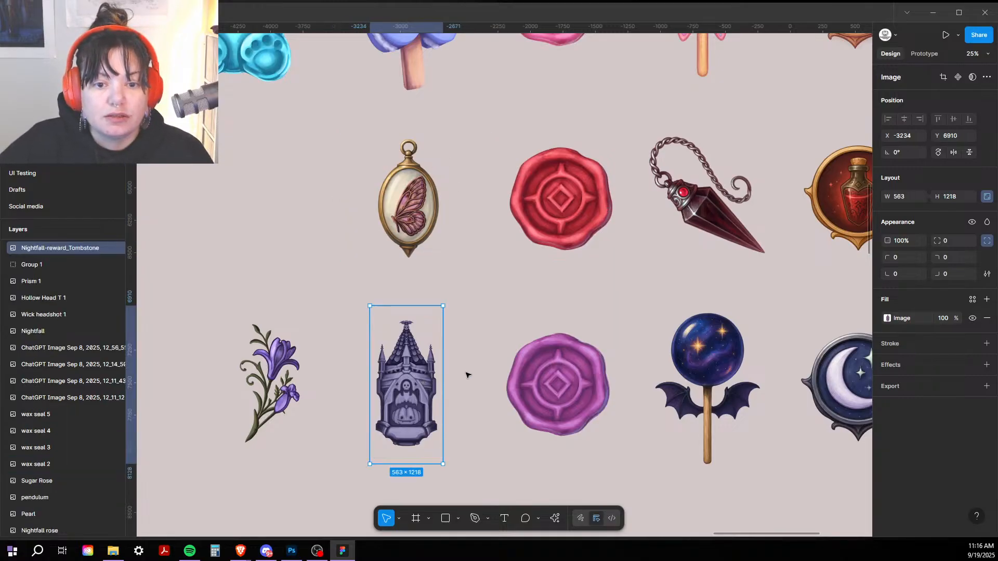
left_click_drag(470, 370, 676, 321)
scroll(675, 322, "down", 6)
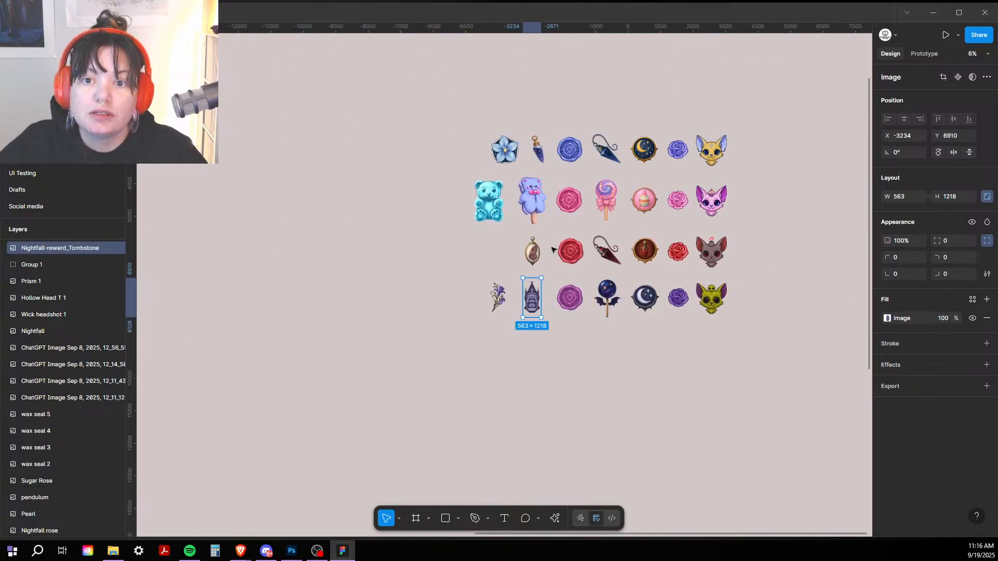
Step: Pan left through the illustration collection to the night-sky image grid
scroll(606, 263, "up", 2)
scroll(574, 273, "down", 3)
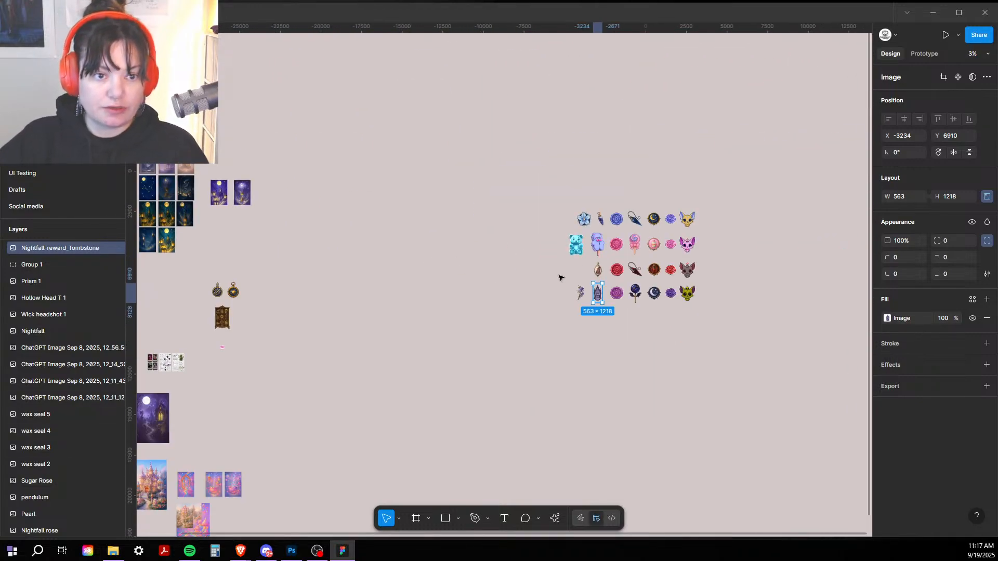
left_click_drag(559, 276, 690, 199)
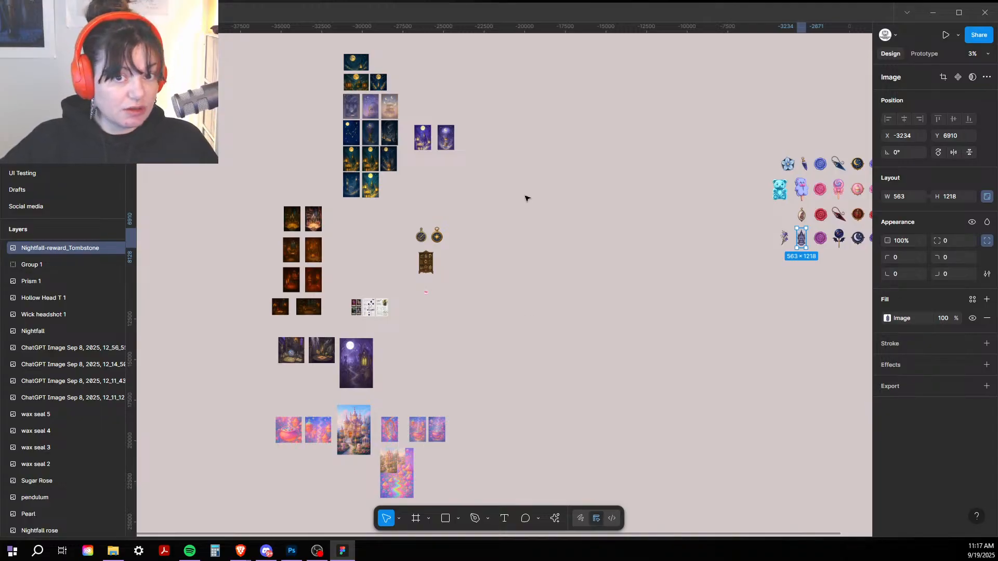
left_click_drag(543, 219, 618, 185)
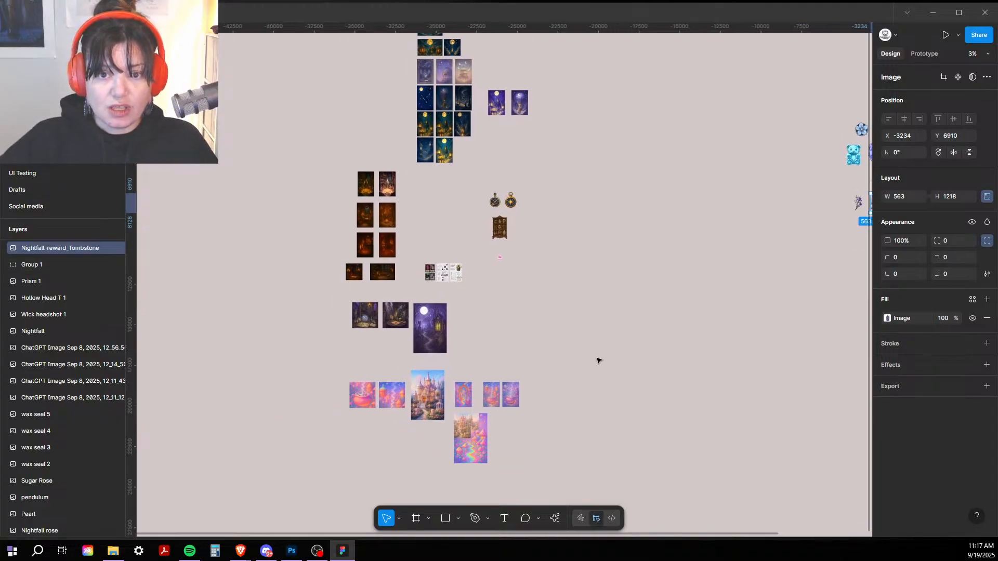
key("ctrl+equal")
left_click_drag(596, 233, 744, 251)
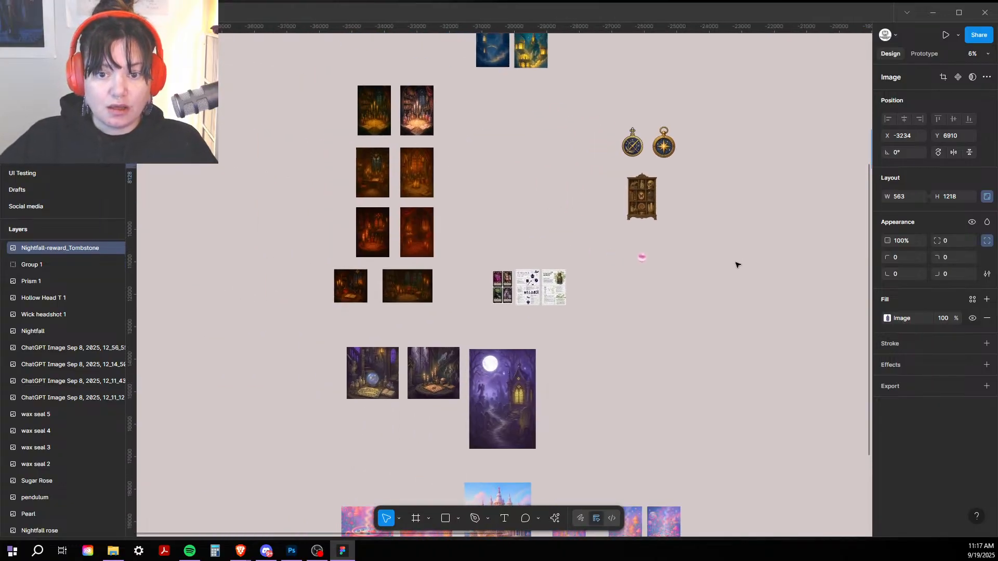
left_click_drag(492, 179, 497, 91)
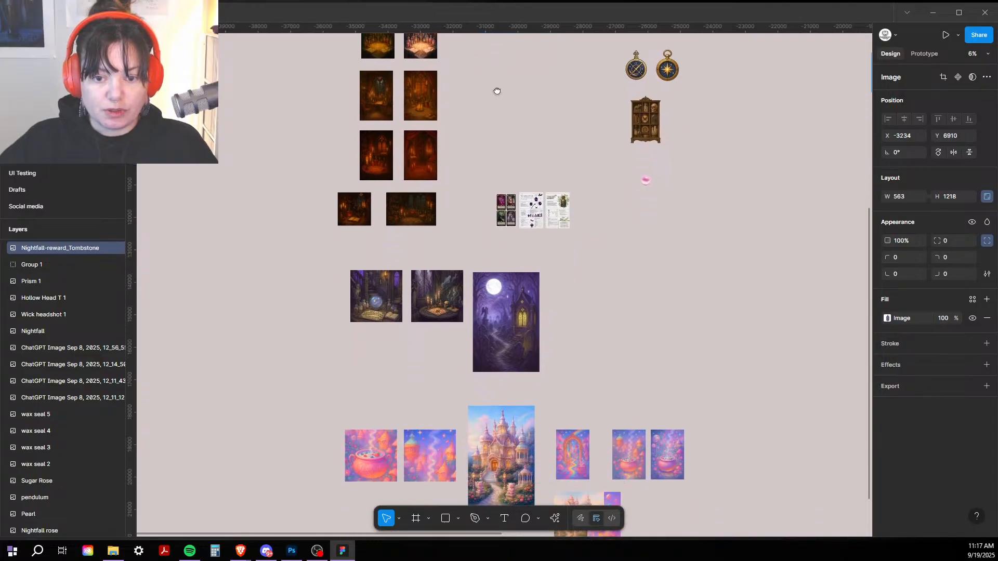
left_click_drag(345, 346, 325, 226)
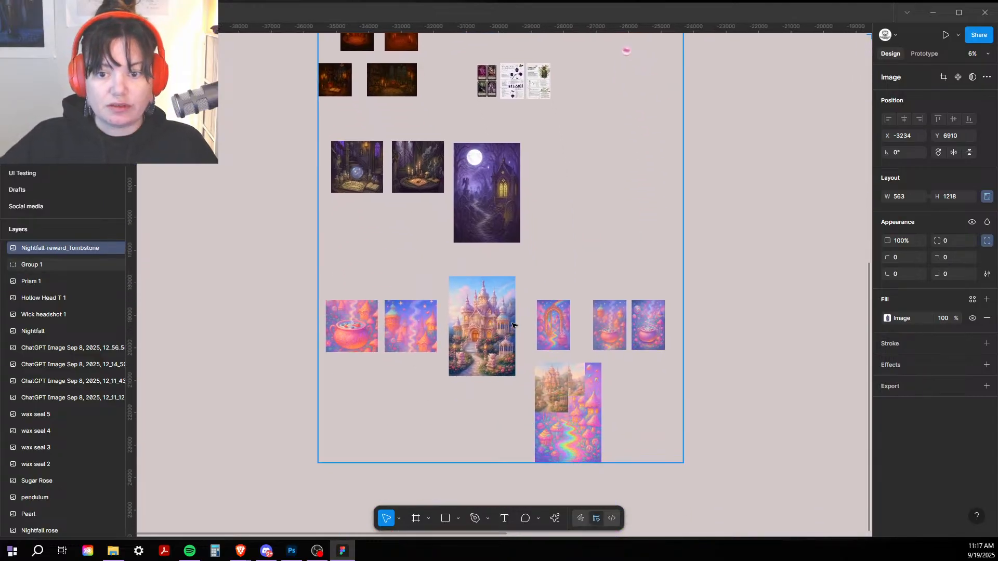
left_click_drag(585, 192, 578, 403)
left_click_drag(524, 146, 553, 345)
left_click_drag(540, 273, 345, 435)
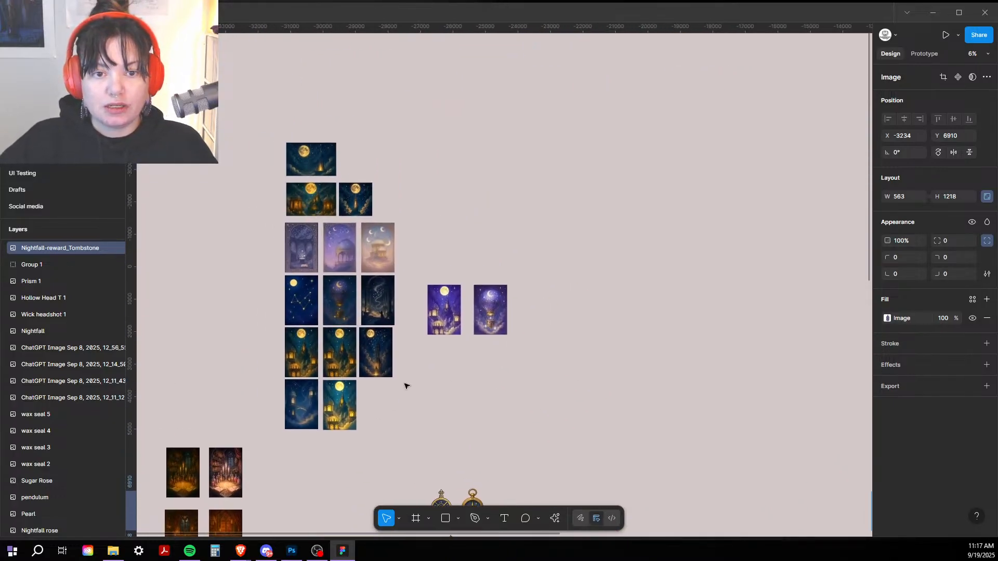
Step: Zoom in to frame the purple moonlit castle and hot-air balloon illustrations
key("ctrl+plus")
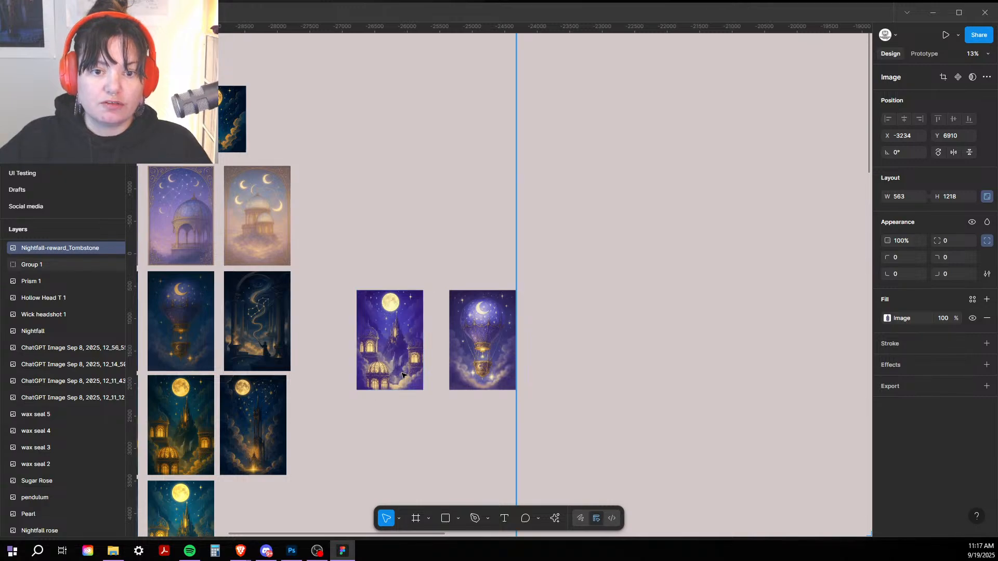
left_click_drag(532, 376, 658, 271)
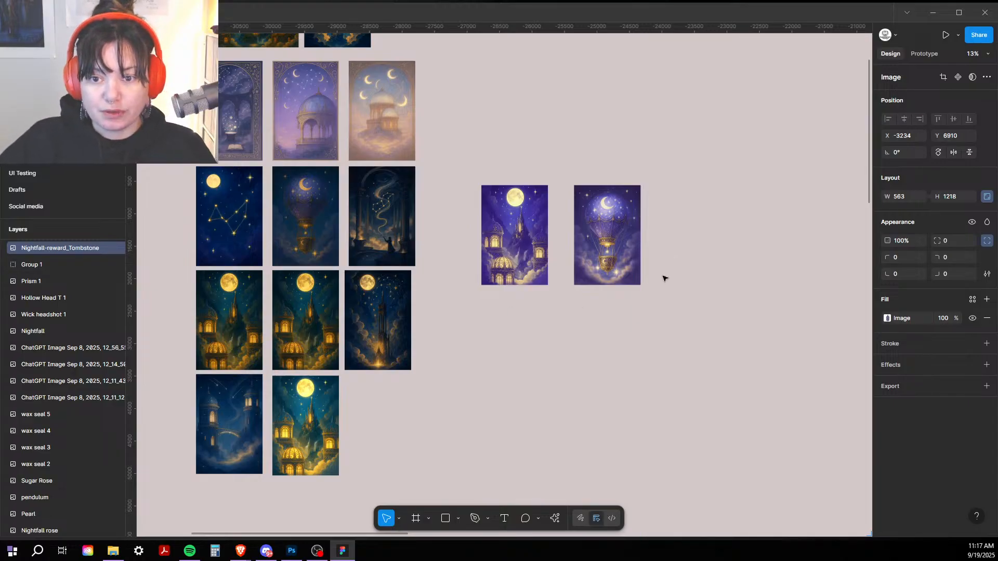
left_click_drag(482, 374, 471, 343)
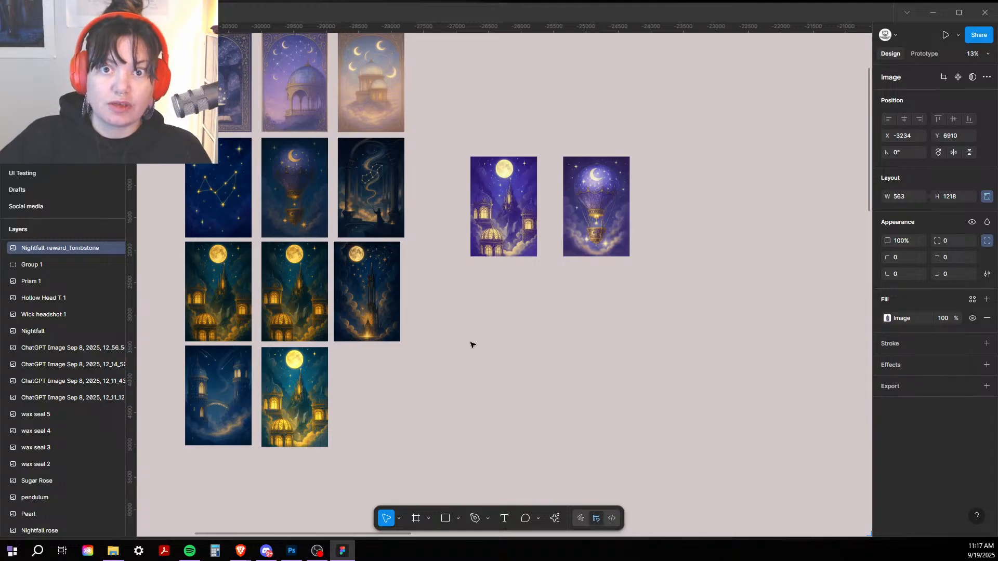
scroll(658, 209, "right", 2)
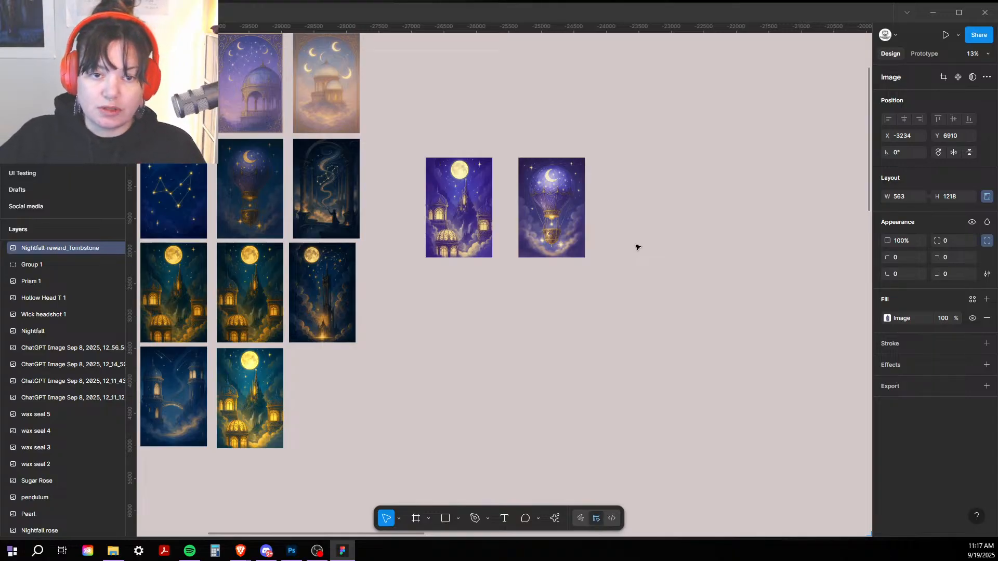
scroll(626, 260, "up", 2)
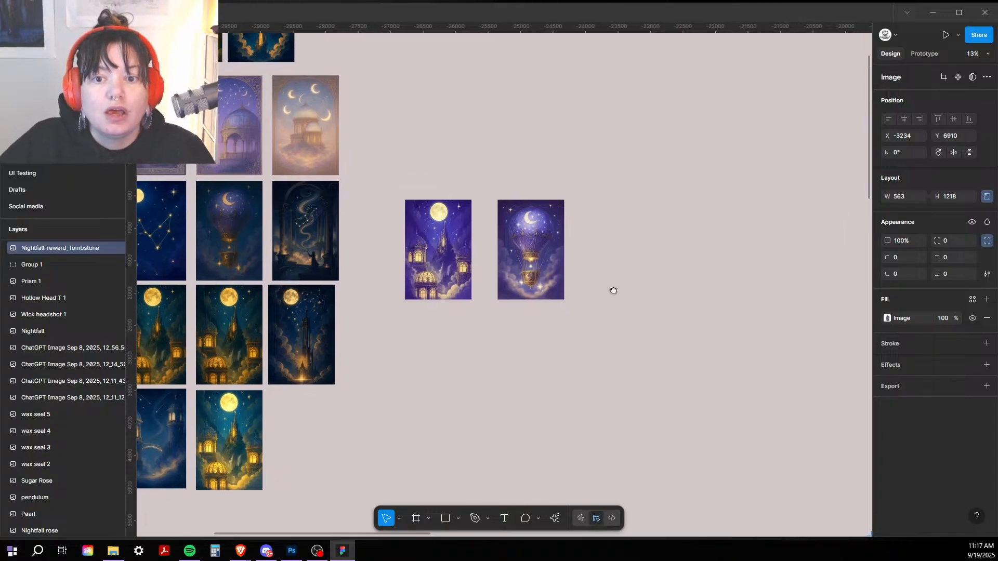
scroll(610, 290, "up", 5)
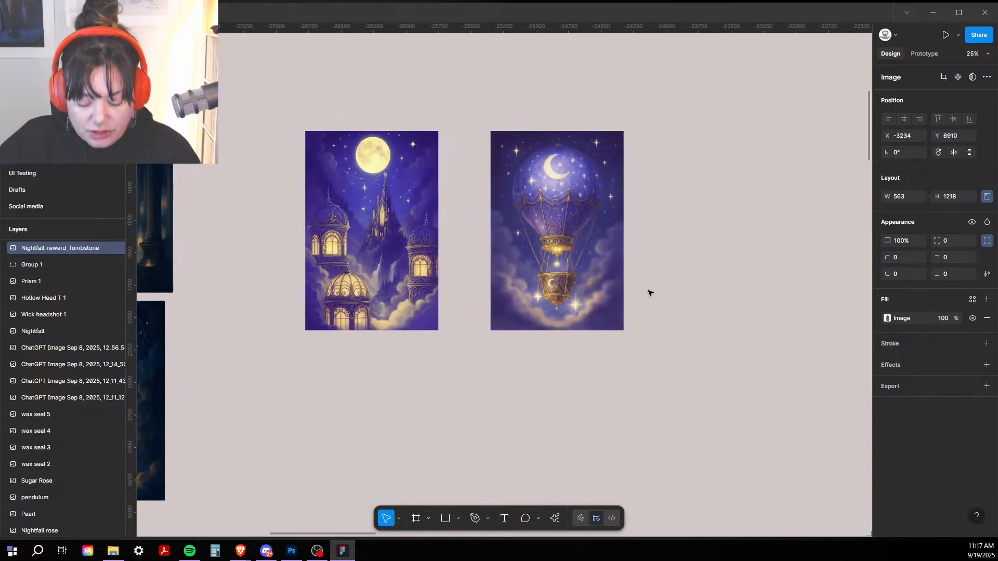
key("ctrl+plus")
left_click_drag(549, 295, 574, 399)
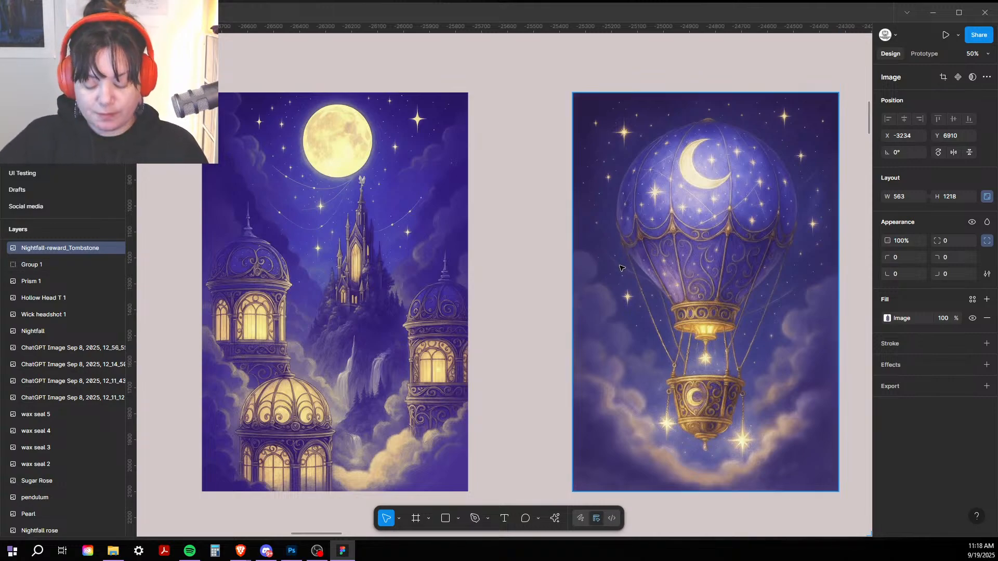
key("ctrl+minus")
key("ctrl+minus")
left_click_drag(515, 415, 612, 22)
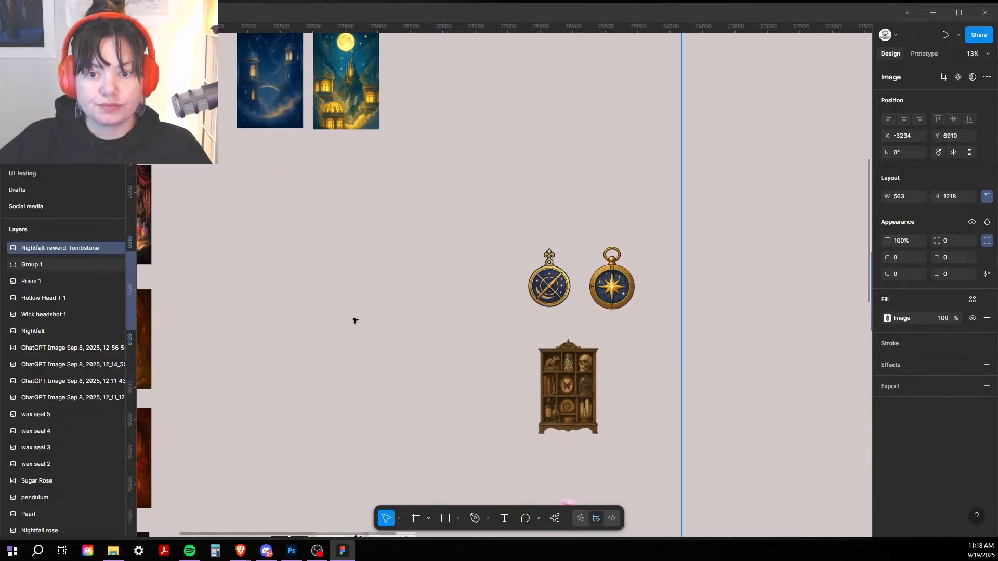
Step: Pan down past the compasses through the candlelit, purple and pastel reference images
left_click_drag(354, 319, 387, 115)
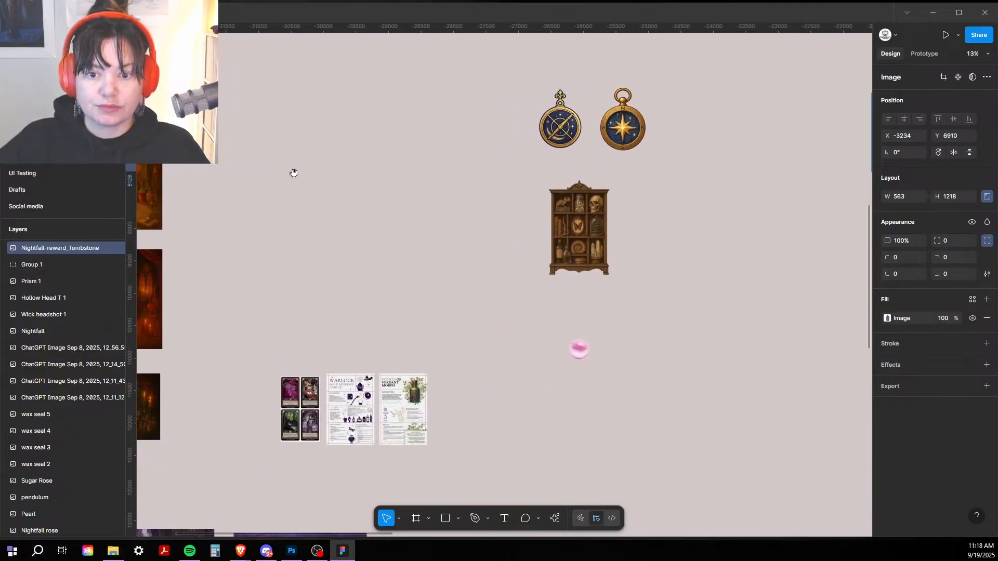
left_click_drag(291, 169, 697, 221)
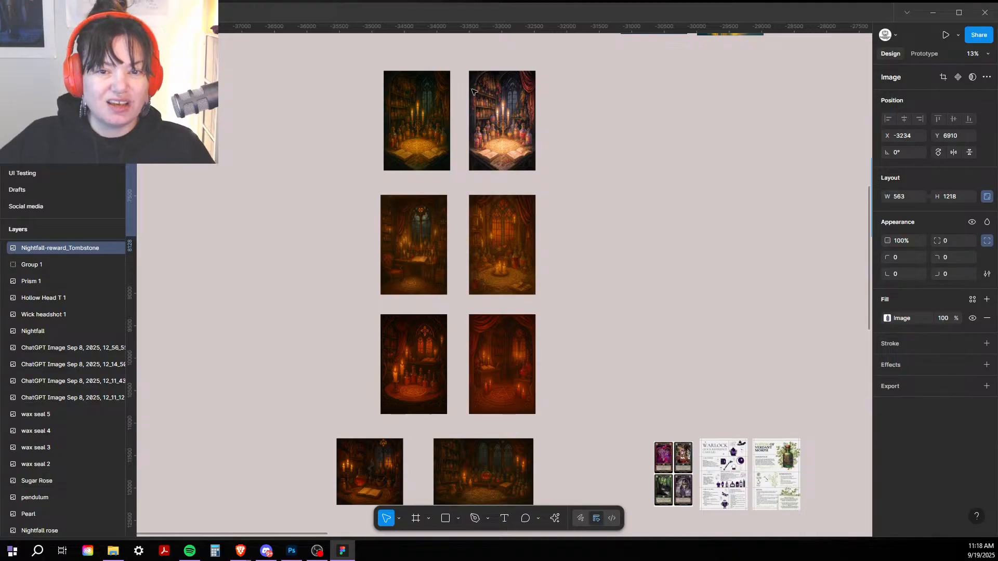
scroll(568, 200, "down", 3)
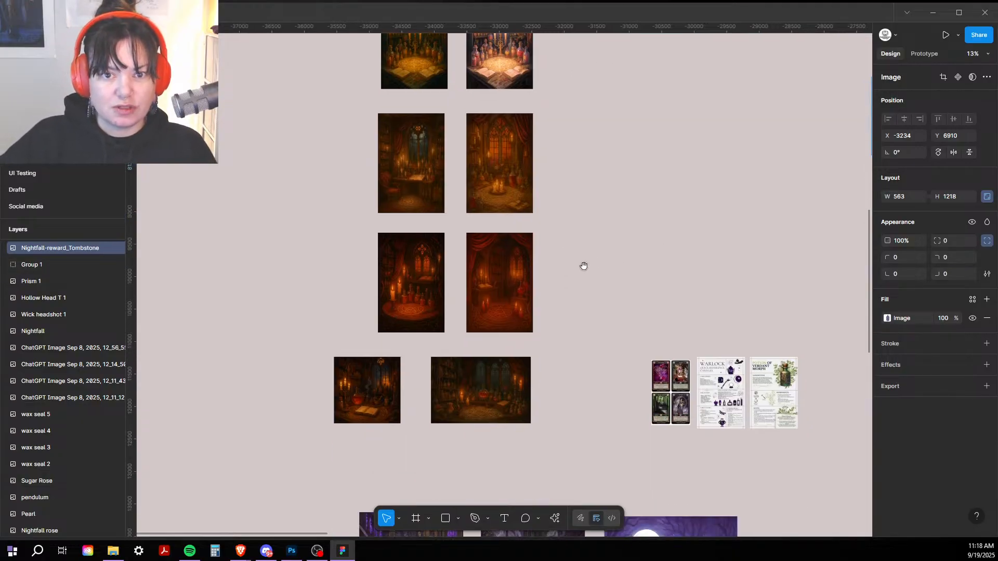
left_click_drag(582, 265, 560, 84)
left_click_drag(559, 218, 492, 42)
Step: Select Group 1 in Layers and zoom out to 3% to show the whole group beside the icons
left_click(57, 265)
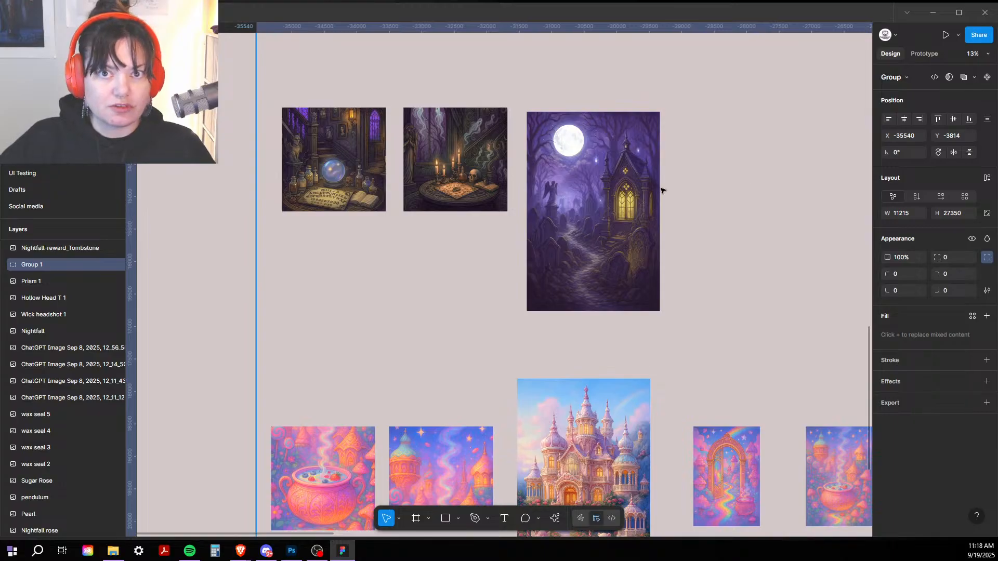
left_click_drag(453, 307, 404, 100)
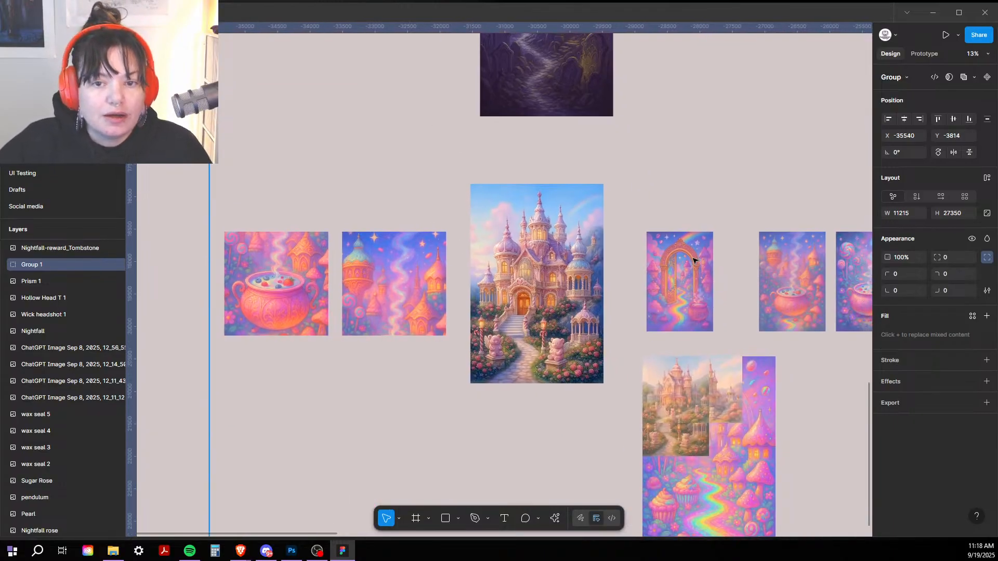
left_click_drag(575, 277, 574, 159)
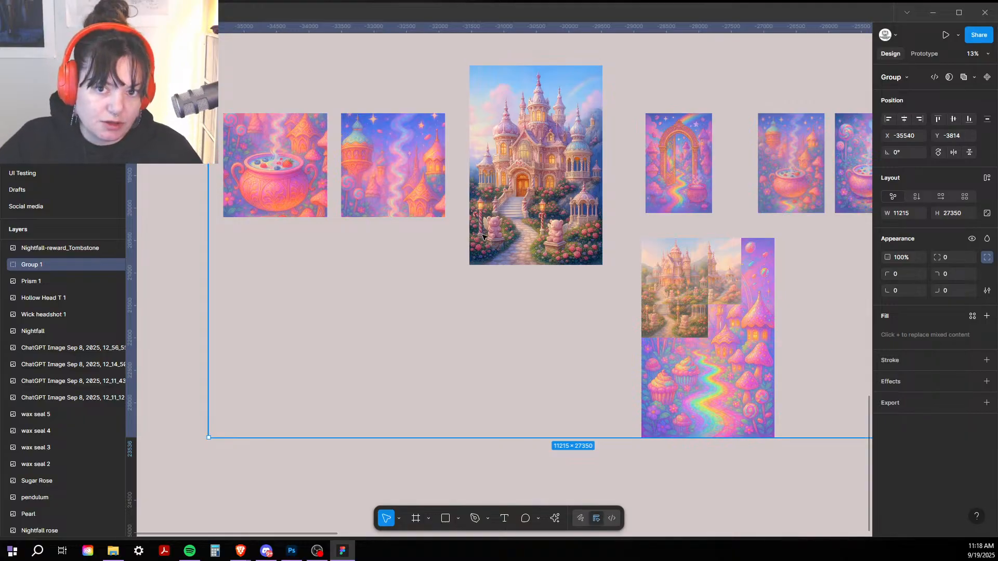
left_click_drag(593, 173, 400, 189)
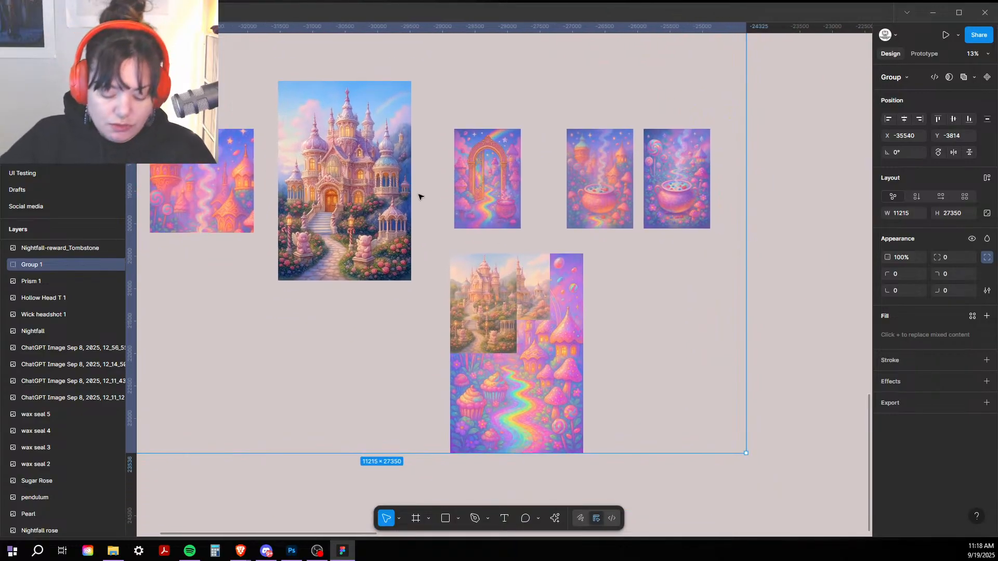
key("minus")
key("minus")
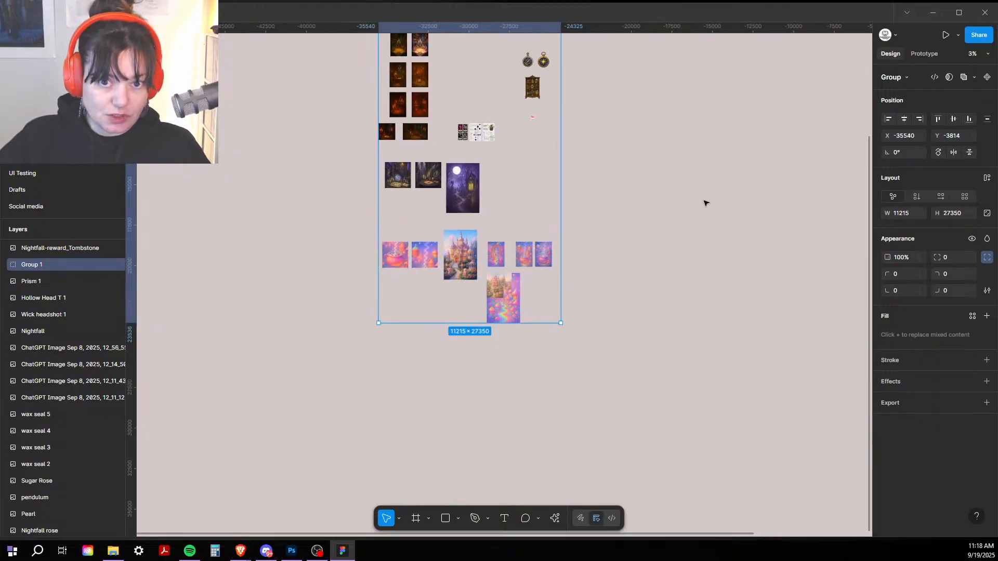
left_click_drag(331, 208, 374, 344)
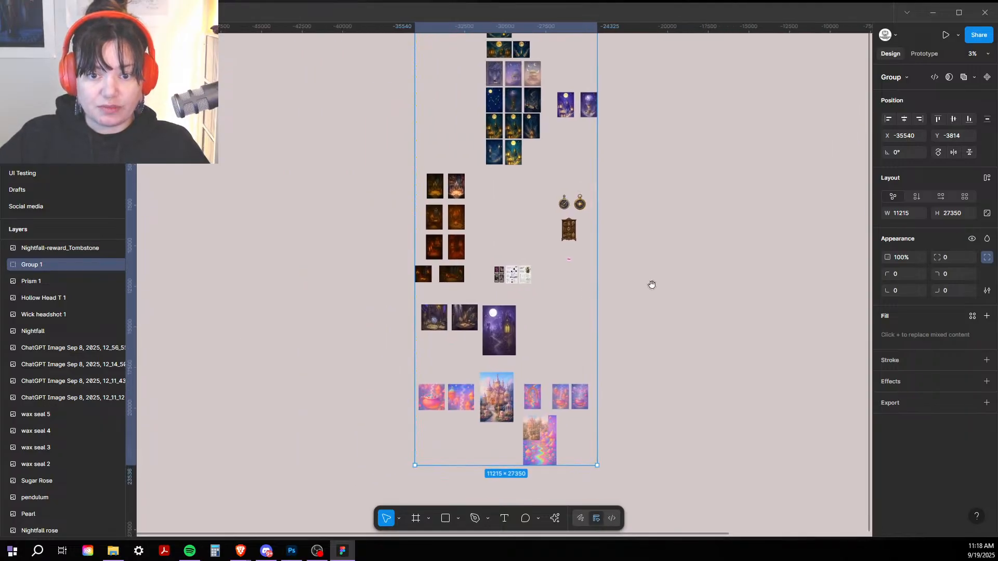
left_click_drag(652, 285, 416, 312)
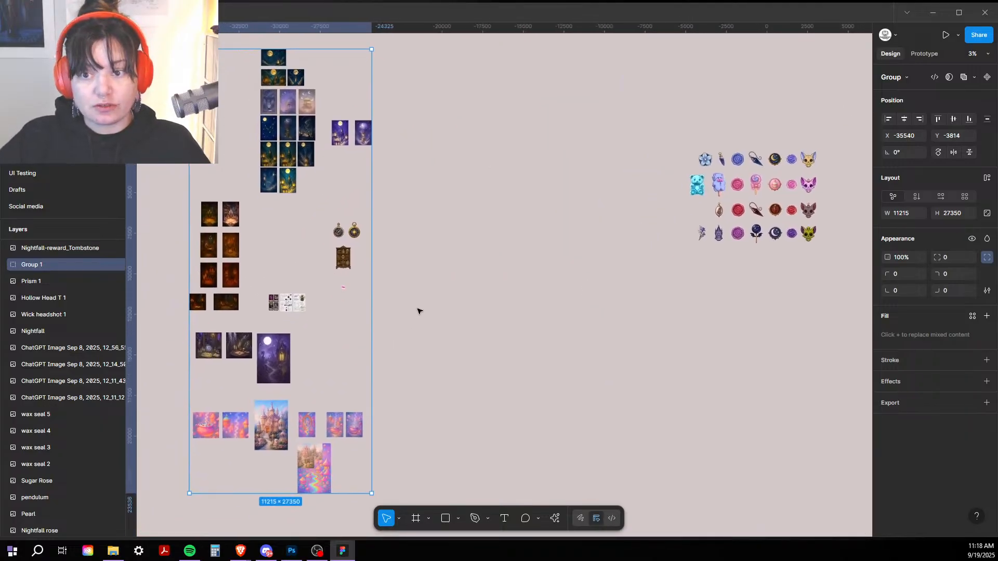
scroll(409, 218, "left", 5)
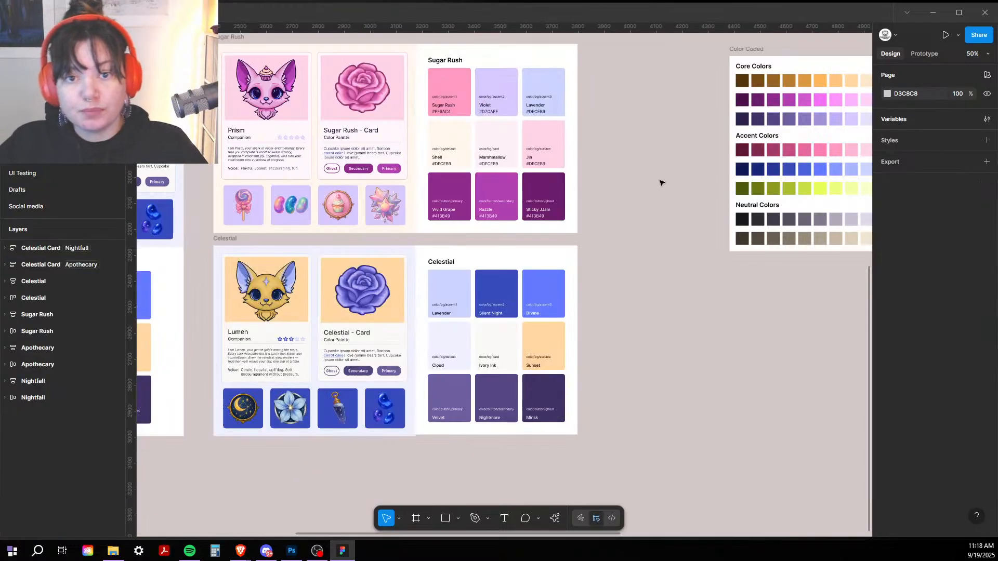
Step: Bring the color palette frames into view and open the Variables table
scroll(595, 149, "up", 5)
left_click_drag(661, 141, 510, 226)
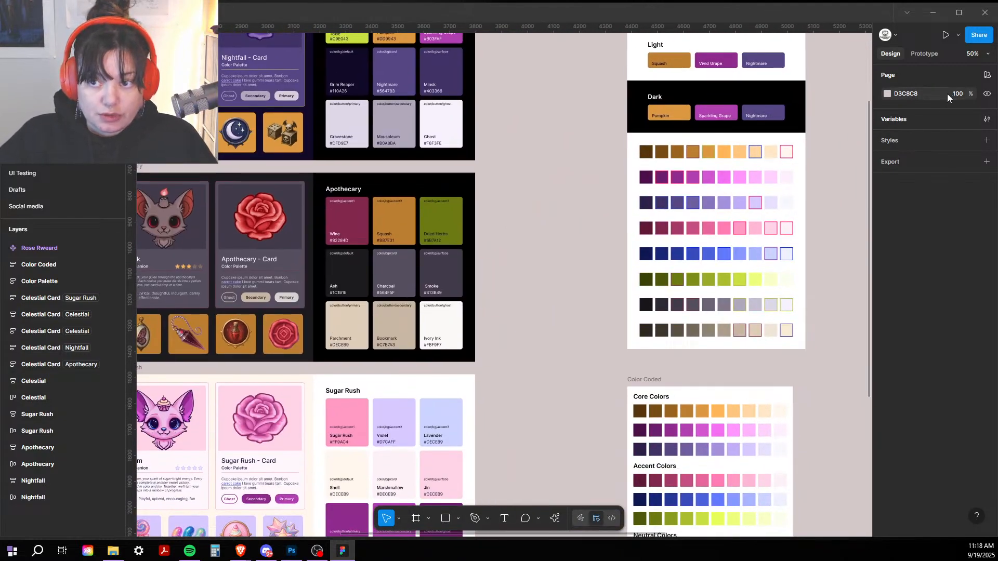
left_click(987, 120)
left_click(987, 120)
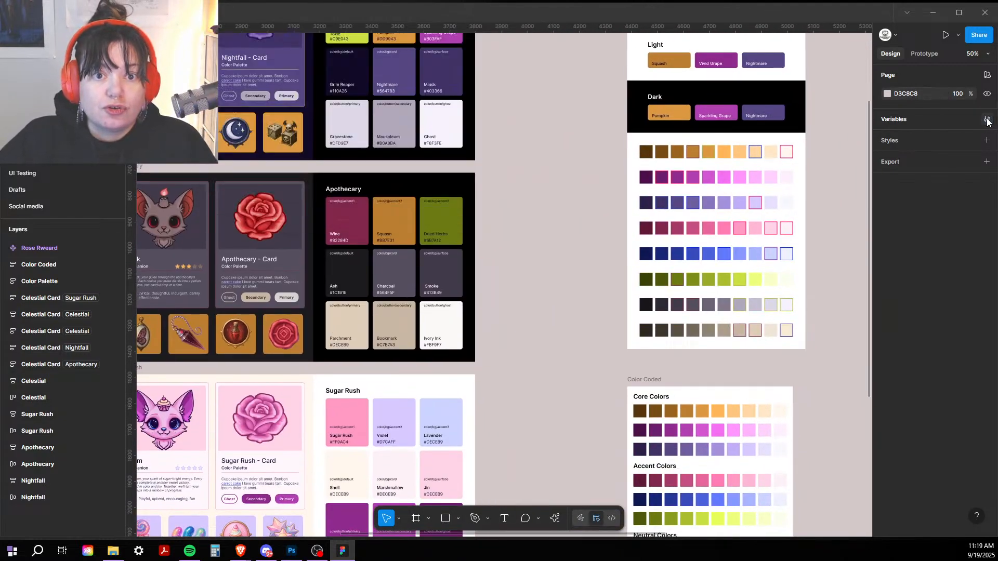
left_click(987, 119)
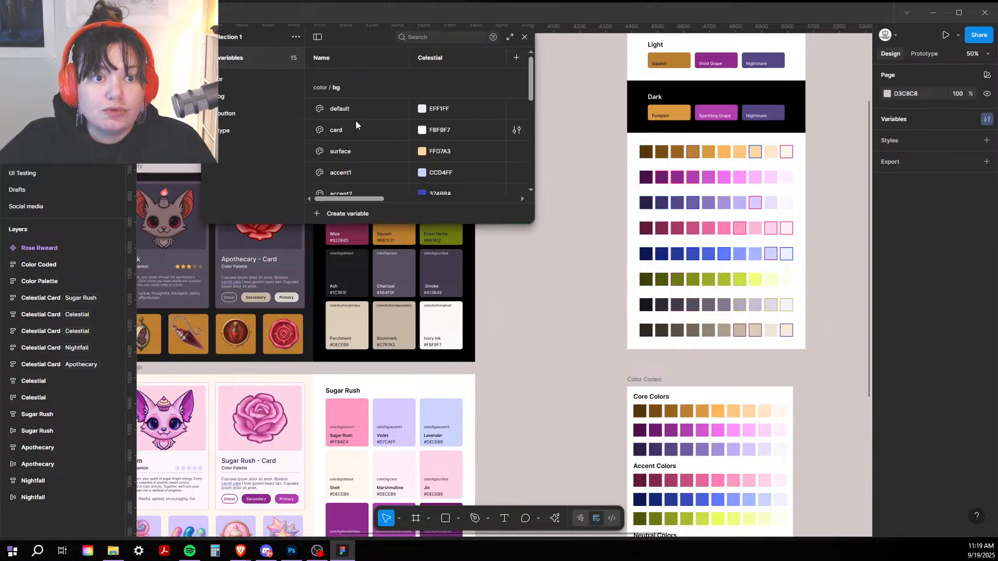
Step: Enlarge the Variables dialog to show all four theme columns and scroll through the tokens
left_click_drag(534, 110, 803, 140)
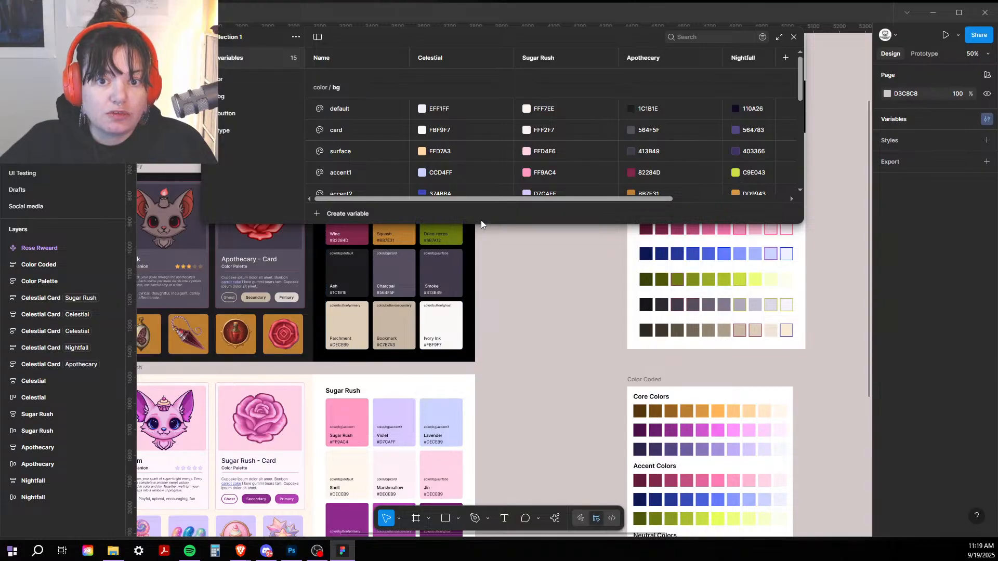
left_click_drag(479, 223, 494, 362)
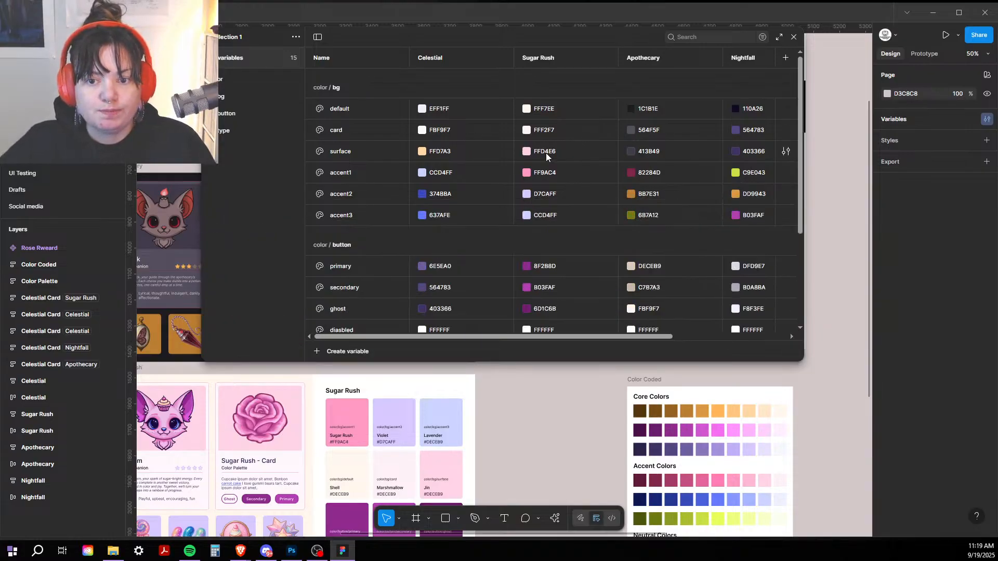
scroll(540, 161, "down", 2)
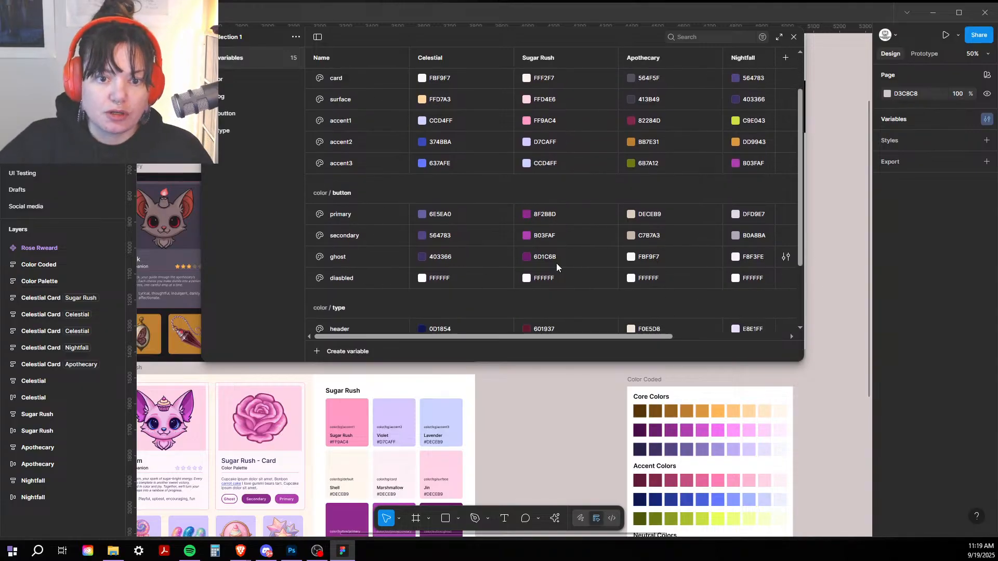
scroll(416, 276, "down", 2)
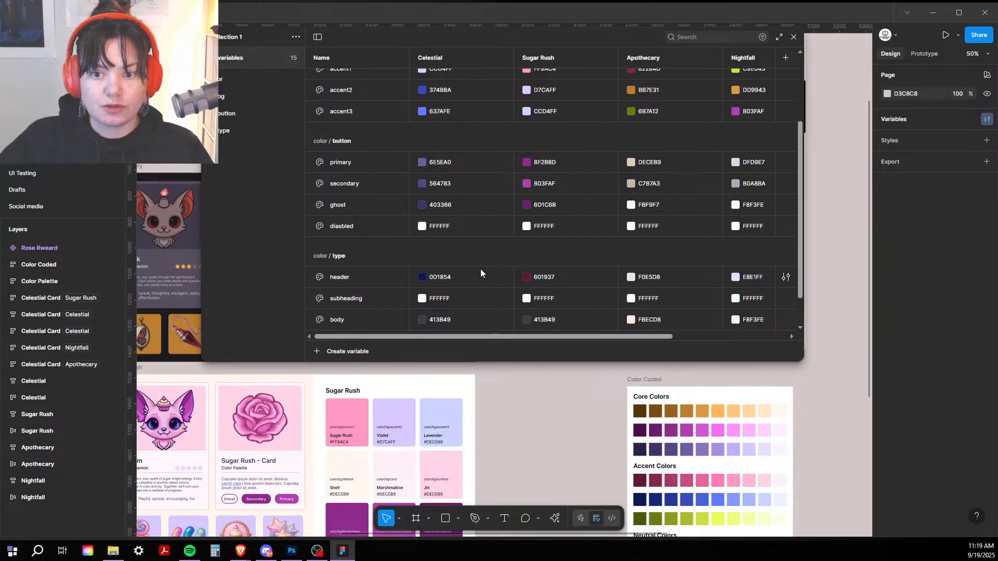
scroll(351, 269, "down", 2)
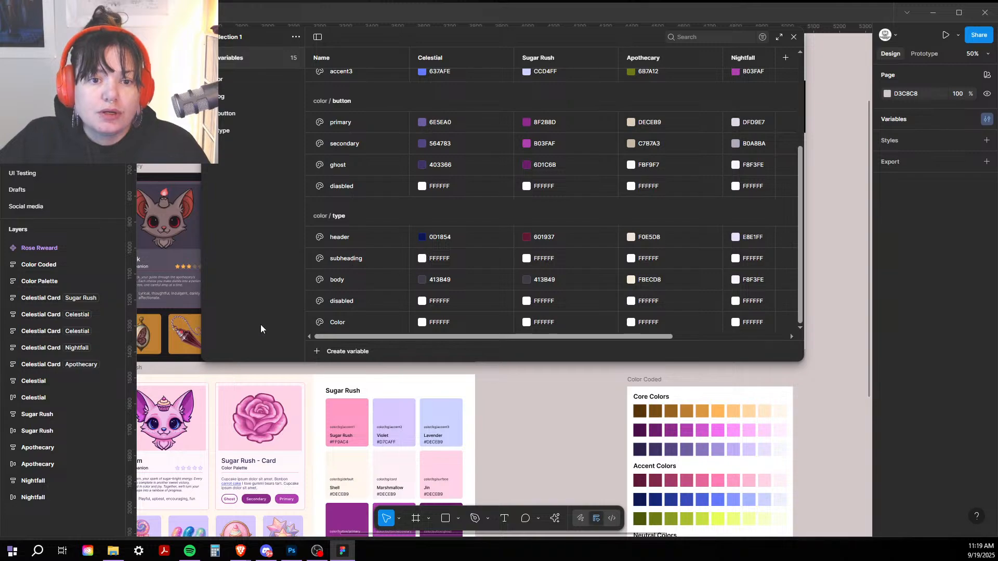
Step: Rename the 'Color' type variable to 'inverse' and close the Variables dialog
double_click(335, 323)
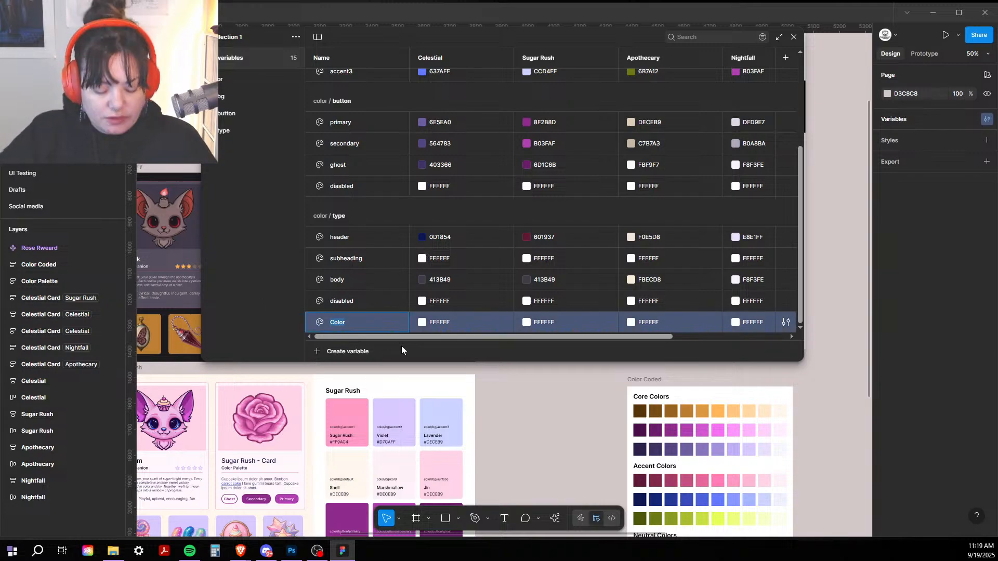
type("invers")
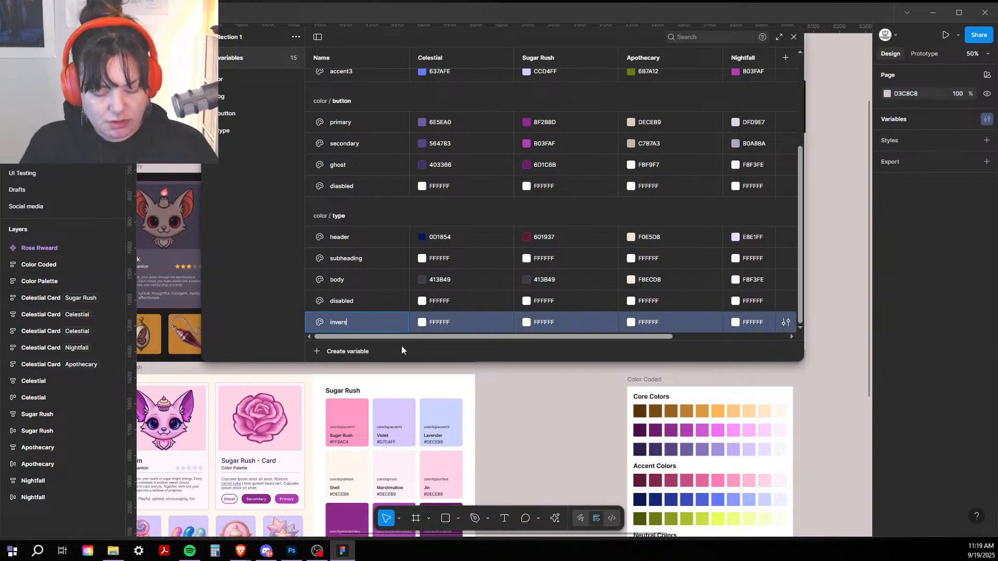
type("e")
key("Return")
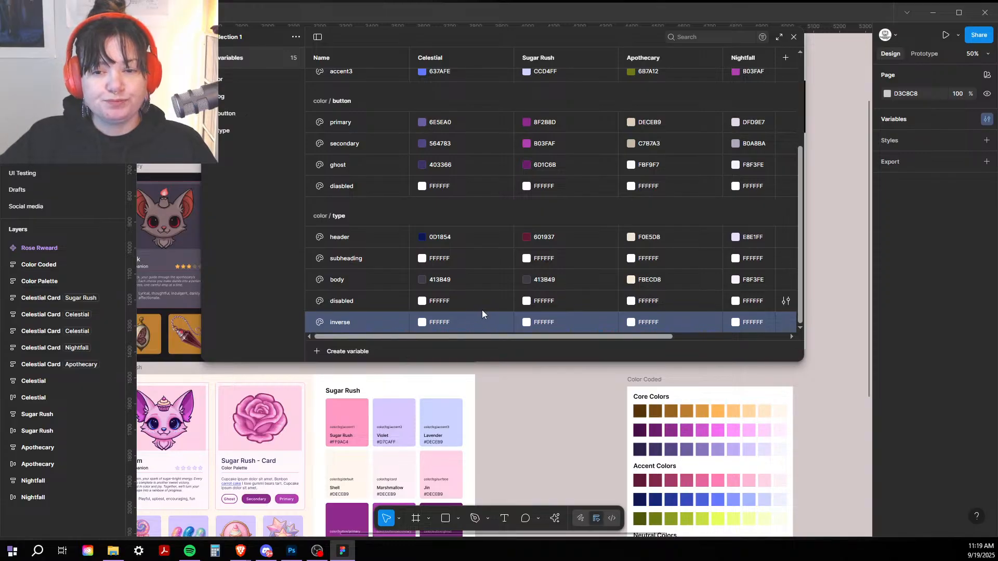
scroll(639, 192, "up", 1)
scroll(640, 193, "up", 5)
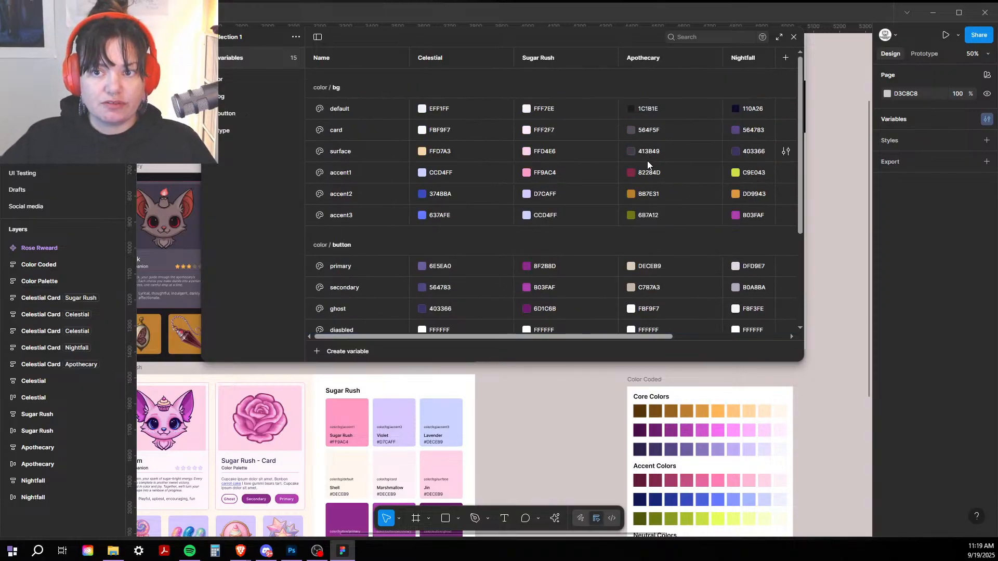
left_click(793, 38)
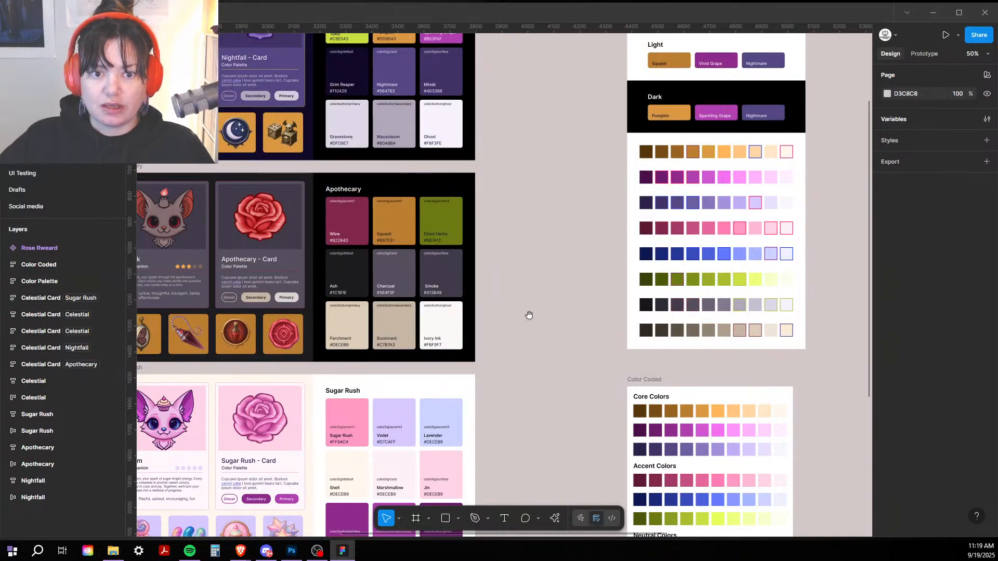
Step: Zoom to 100% on the Sugar Rush palette and select the Lavender swatch
scroll(531, 314, "down", 5)
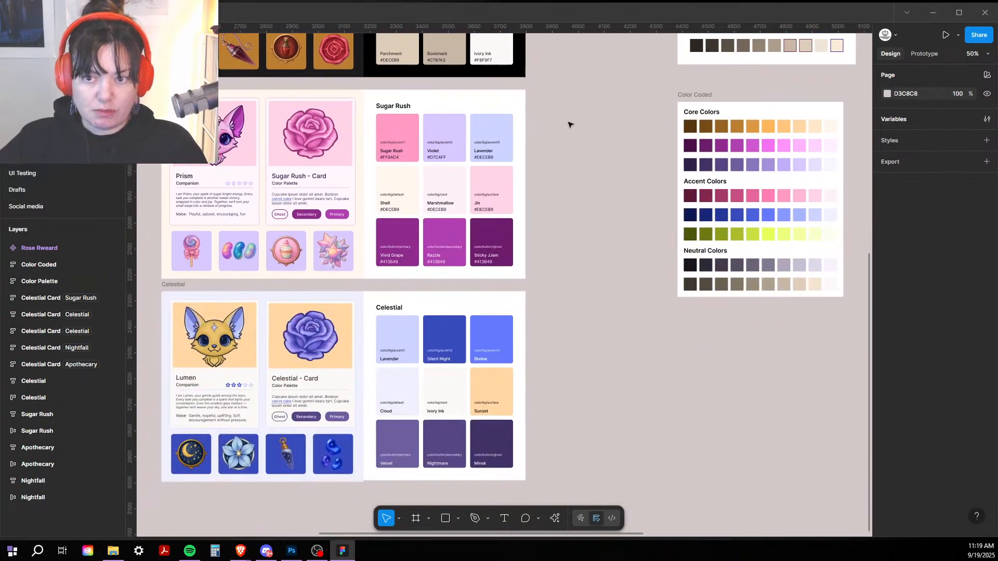
key("shift+0")
left_click_drag(578, 115, 707, 356)
left_click(413, 274)
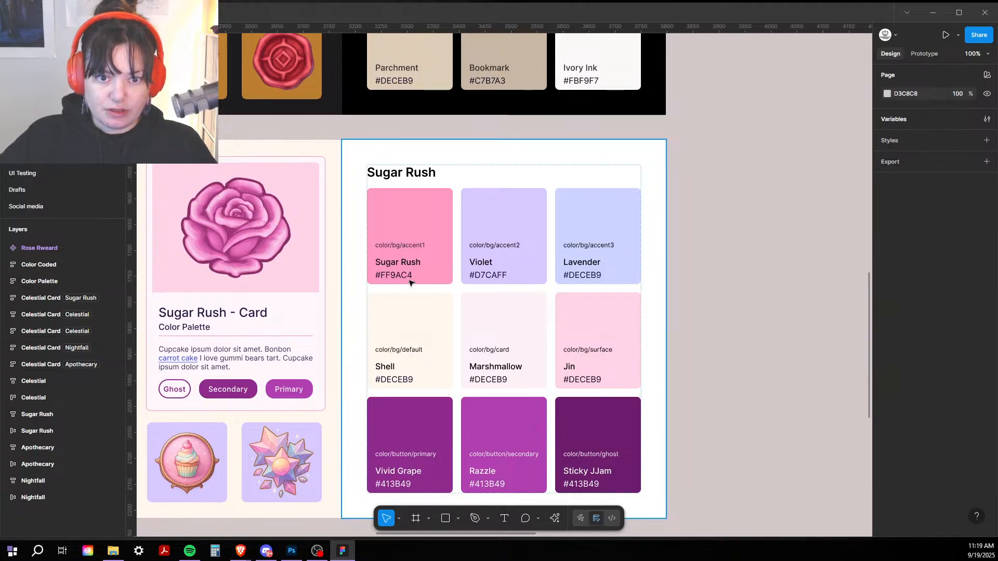
double_click(418, 273)
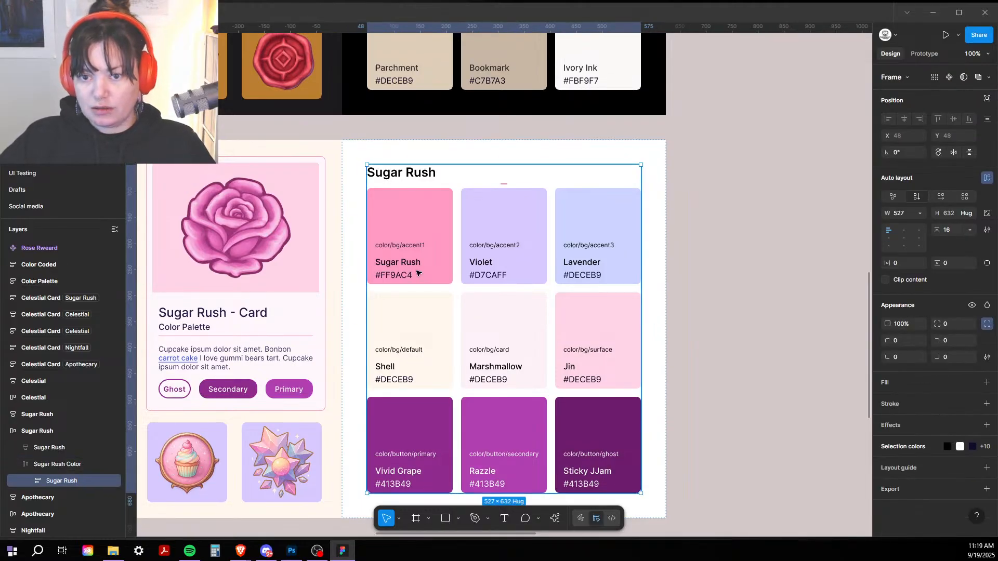
double_click(418, 273)
left_click(418, 273)
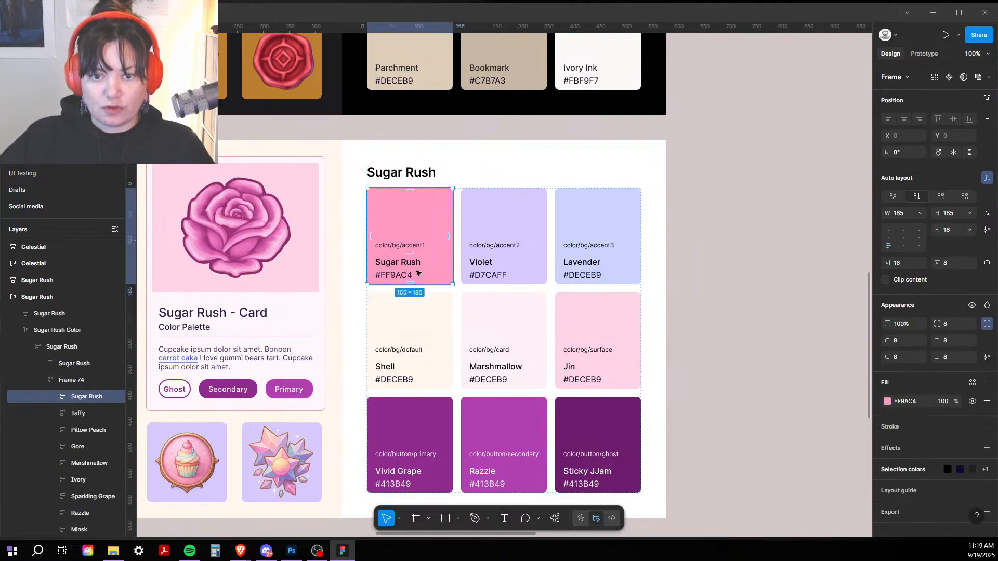
left_click(617, 239)
left_click(468, 241)
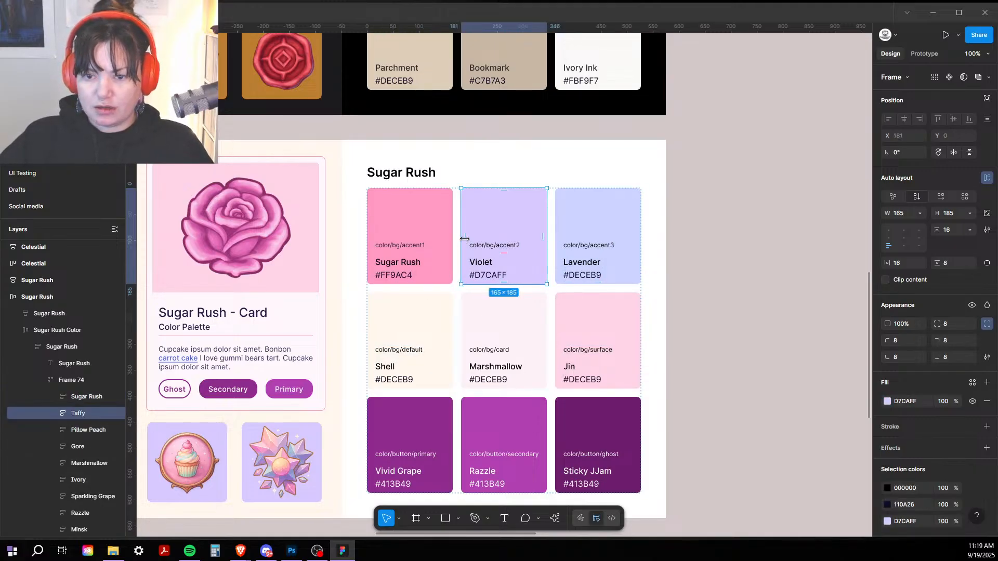
left_click(591, 216)
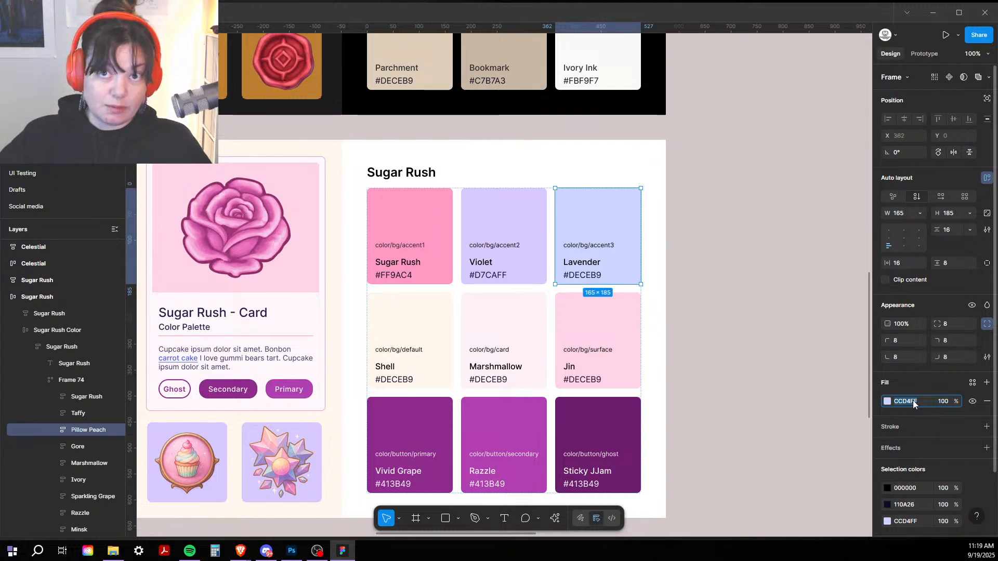
left_click(589, 272)
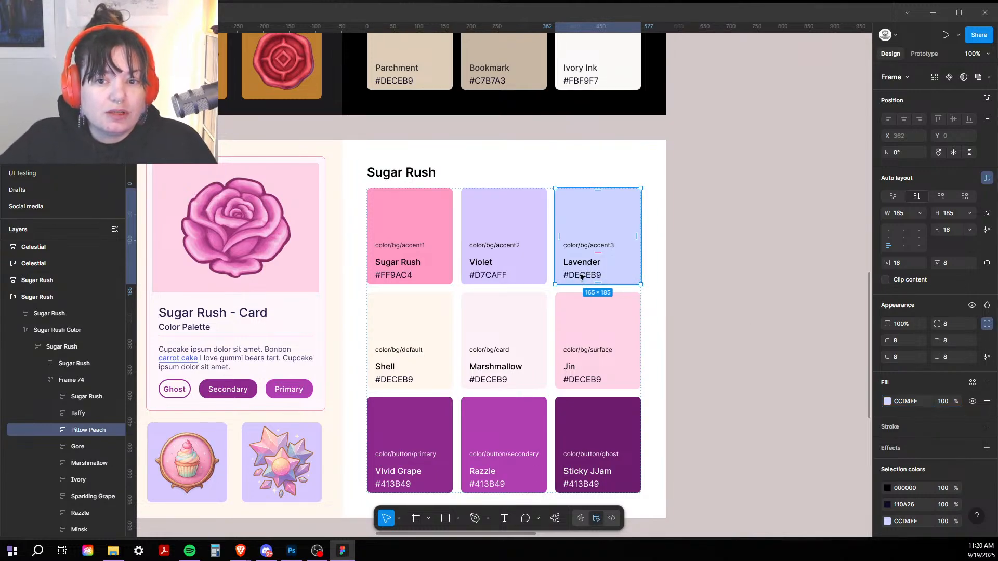
Step: Replace the Lavender hex label #DECEB9 with #CCD4FF
double_click(581, 277)
double_click(581, 276)
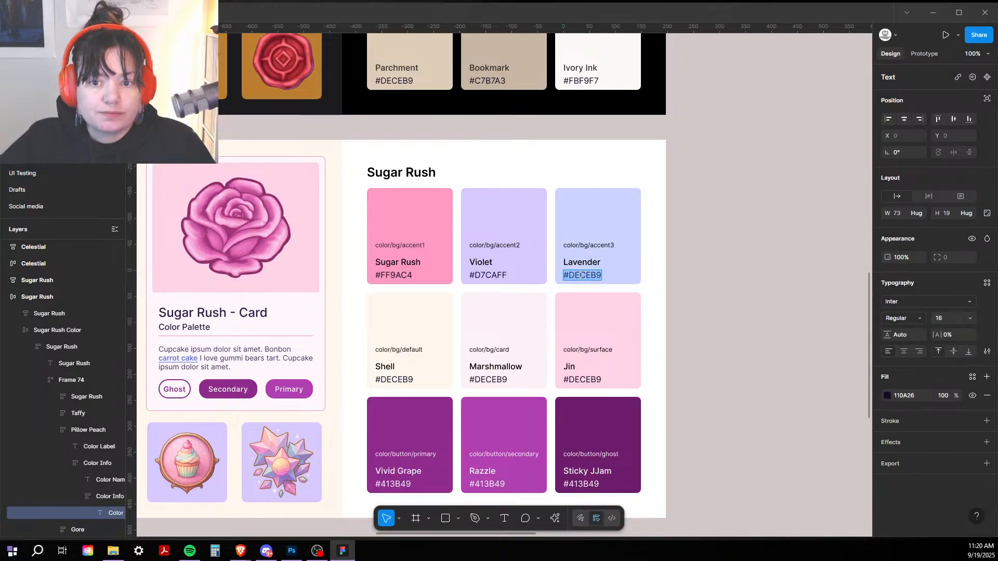
type("#CCD4FF")
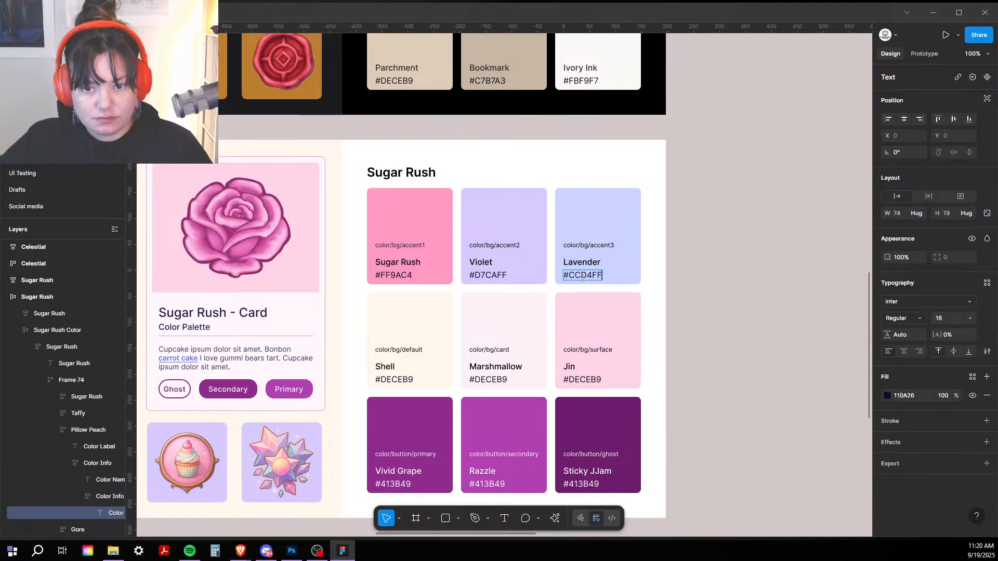
key("Escape")
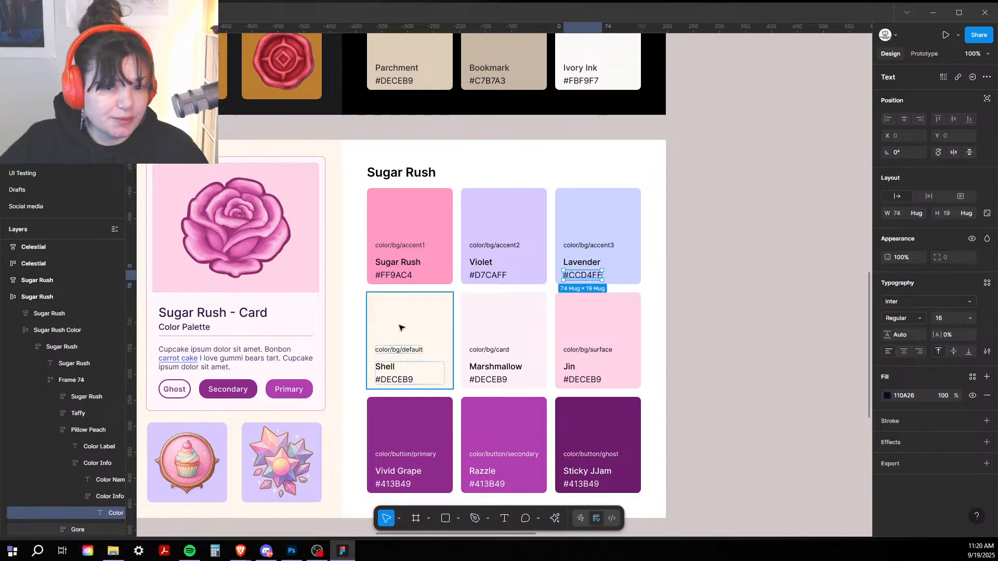
left_click(402, 325)
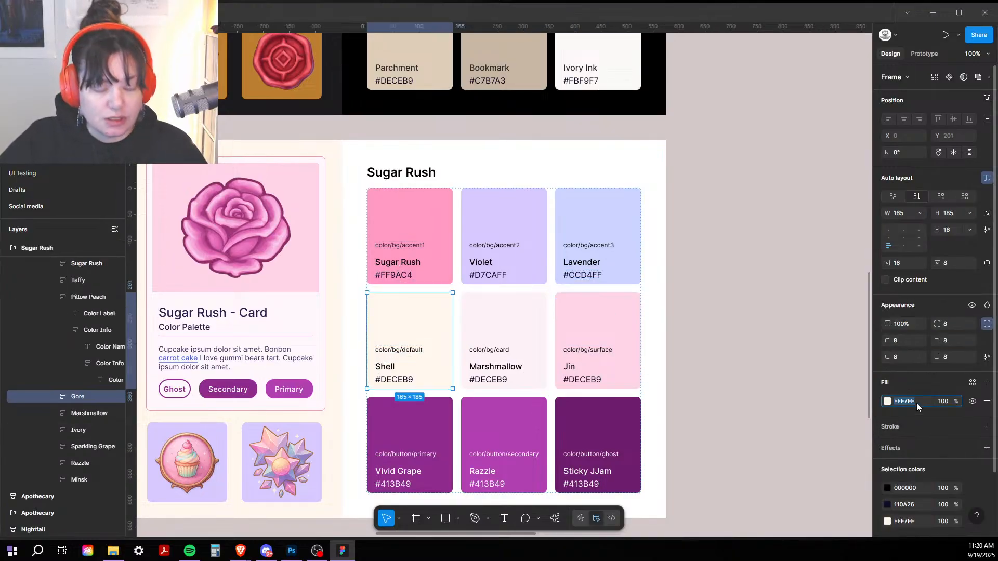
Step: Change the Shell swatch's hex label to #FFF7EE
double_click(394, 381)
double_click(394, 381)
double_click(394, 380)
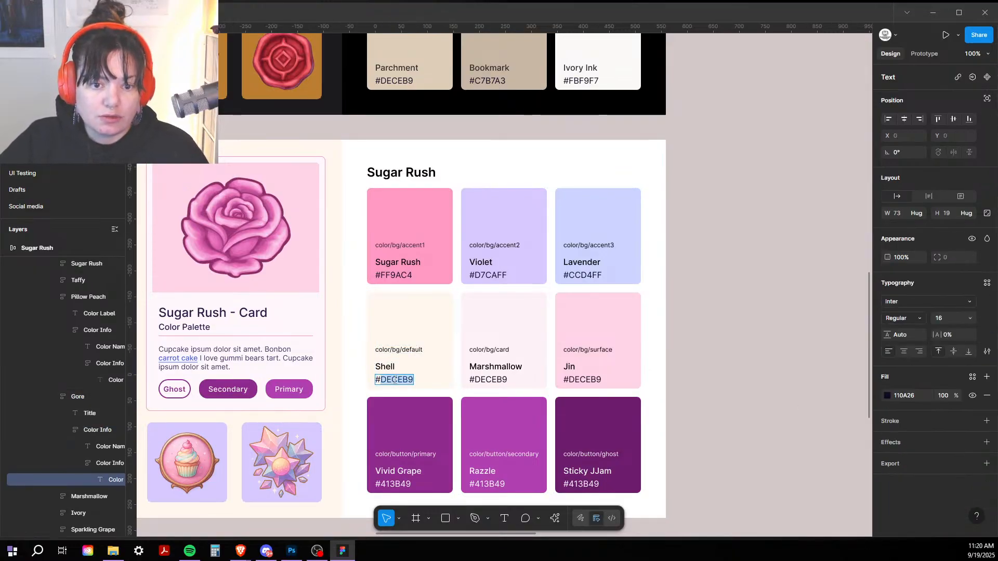
type("#FFF7EE")
Step: Copy the Marshmallow fill and set its hex label to #FFF2F7
left_click(527, 337)
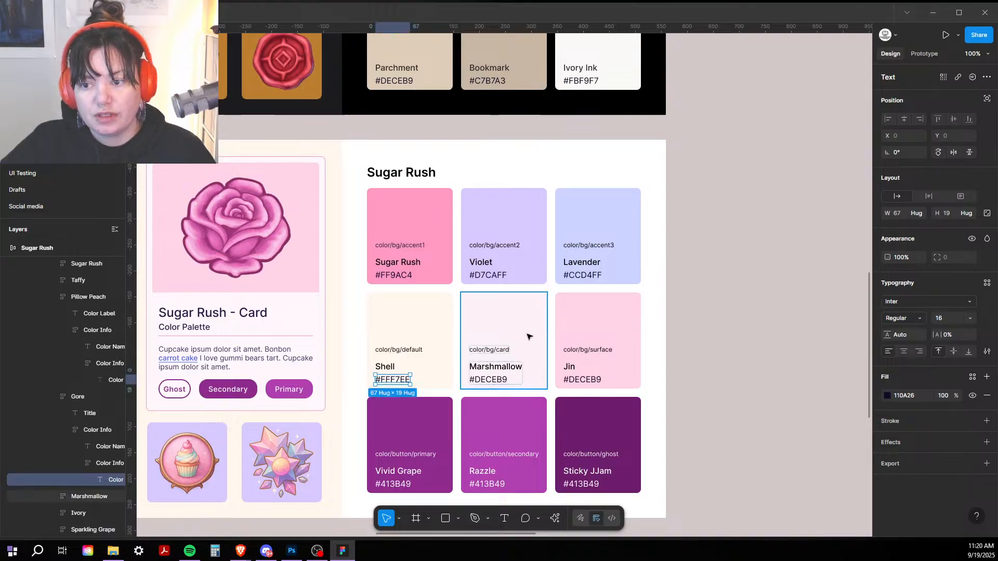
left_click(925, 401)
key("ctrl+c")
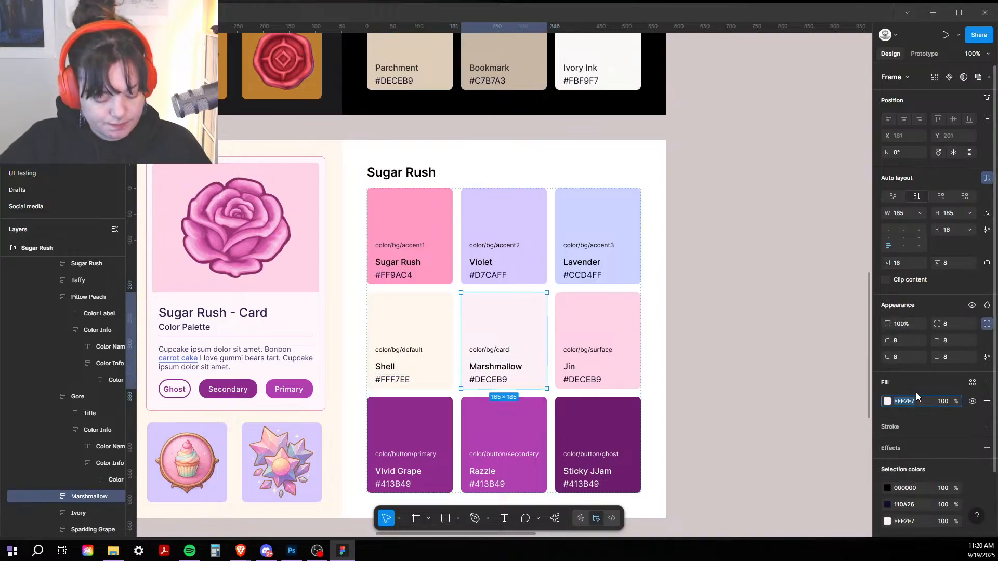
double_click(482, 383)
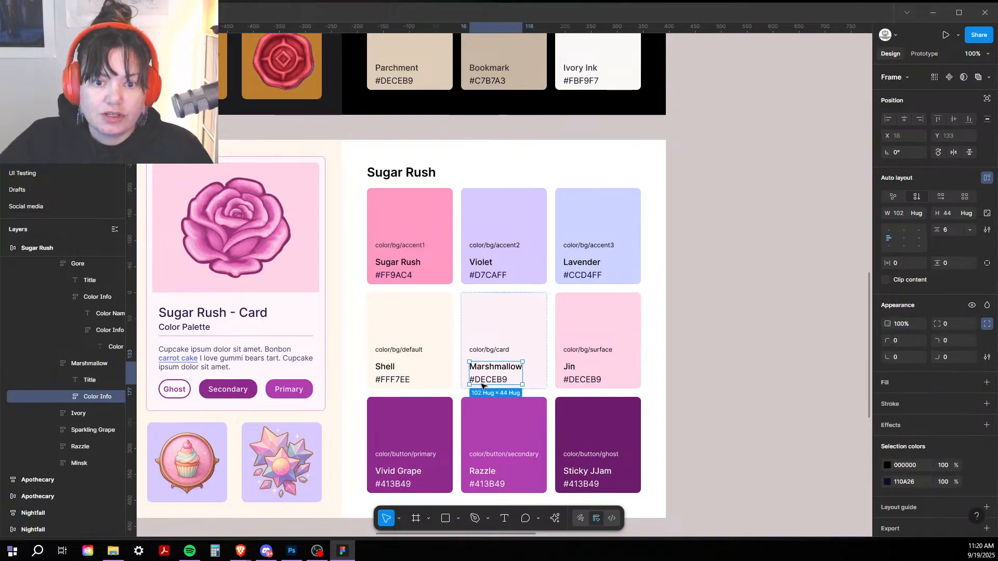
double_click(483, 383)
double_click(484, 383)
double_click(485, 383)
left_click(486, 381)
double_click(487, 381)
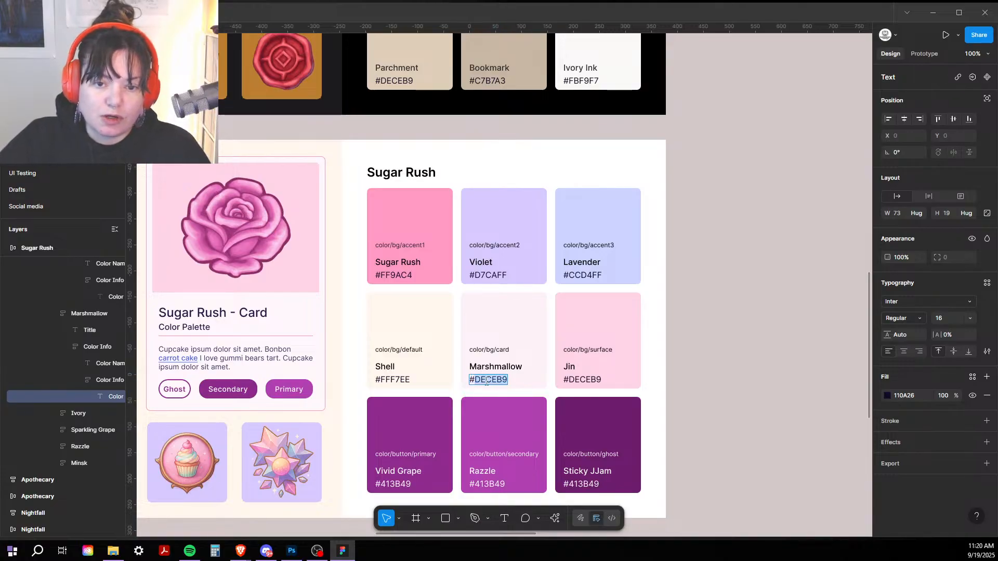
key("ctrl+v")
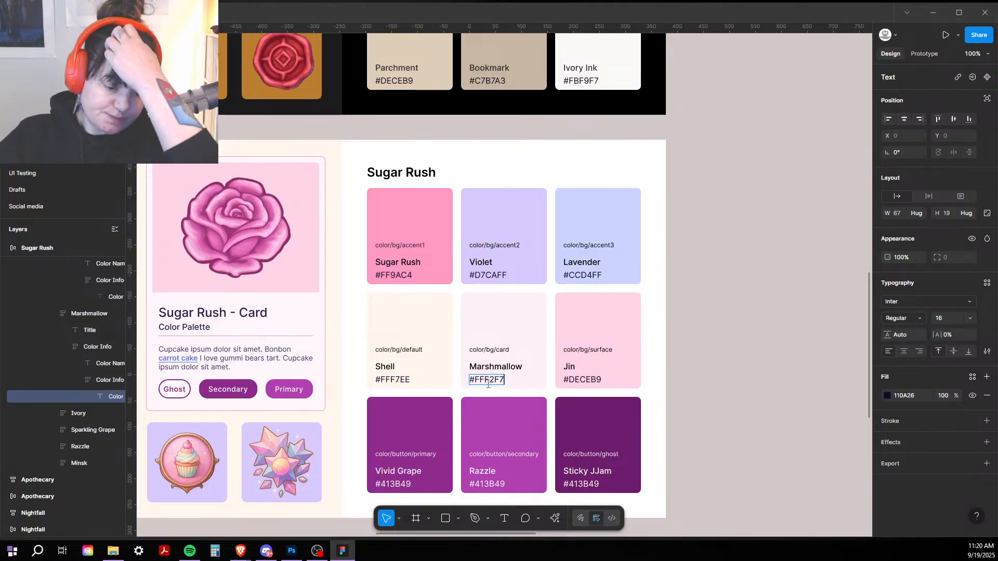
key("Escape")
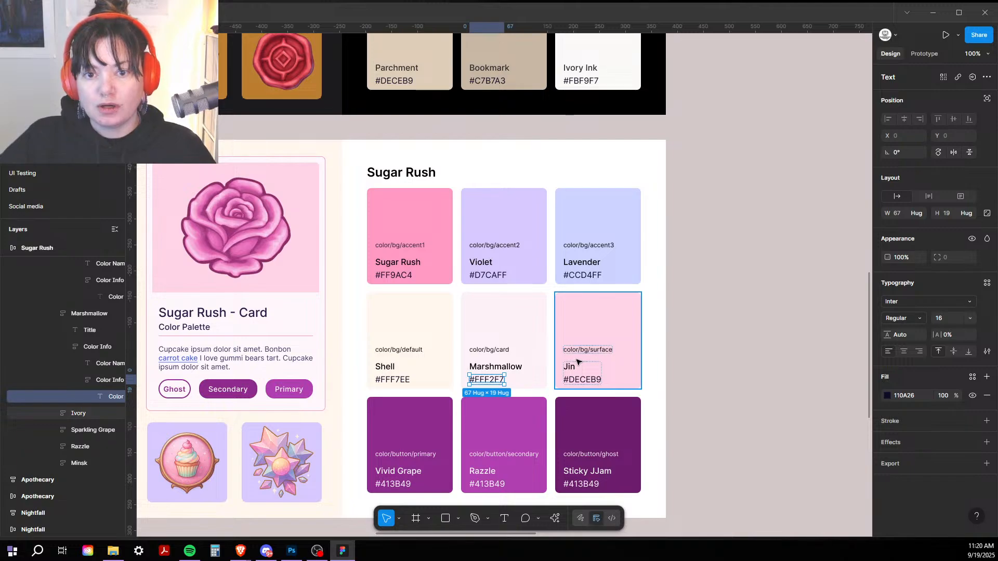
Step: Set the Jin swatch's hex label to #FFD4E6, matching its pink fill
left_click(579, 364)
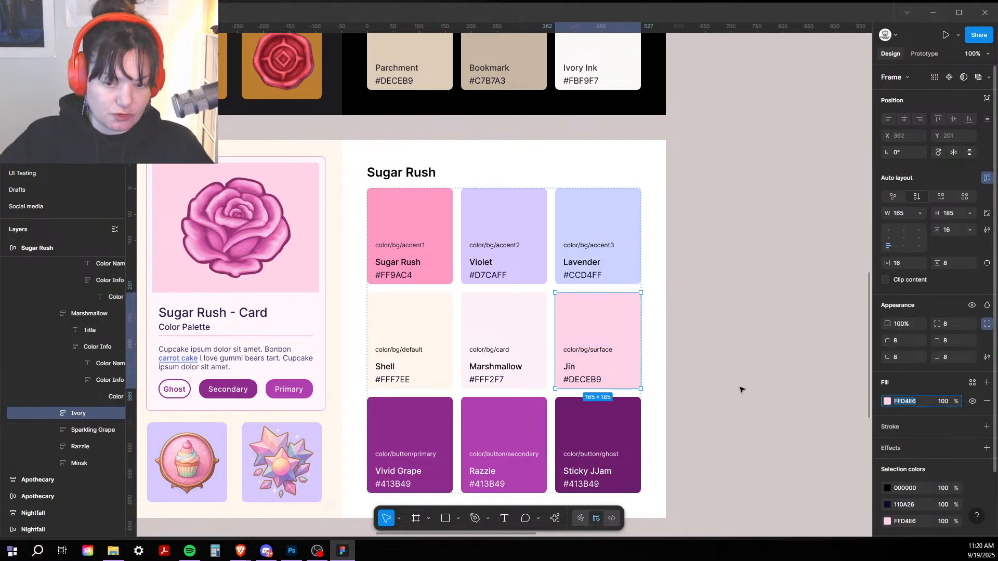
double_click(600, 380)
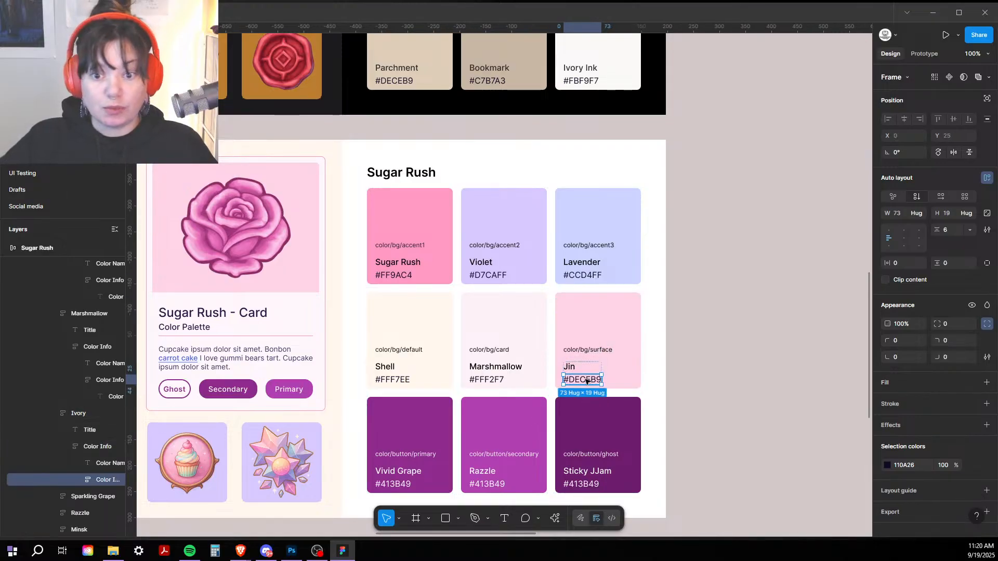
double_click(586, 380)
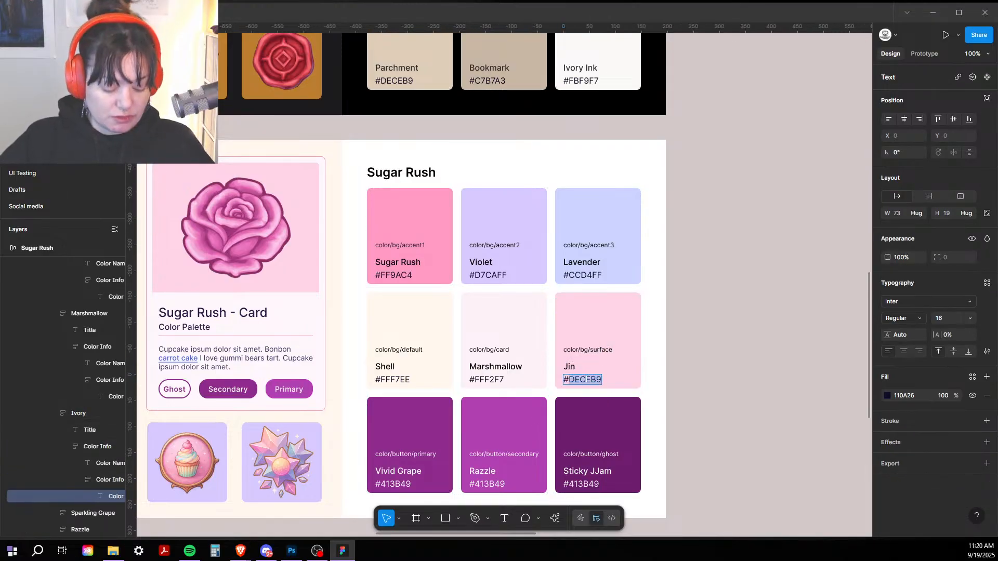
type("#FFD4E6")
key("Escape")
scroll(733, 317, "down", 3)
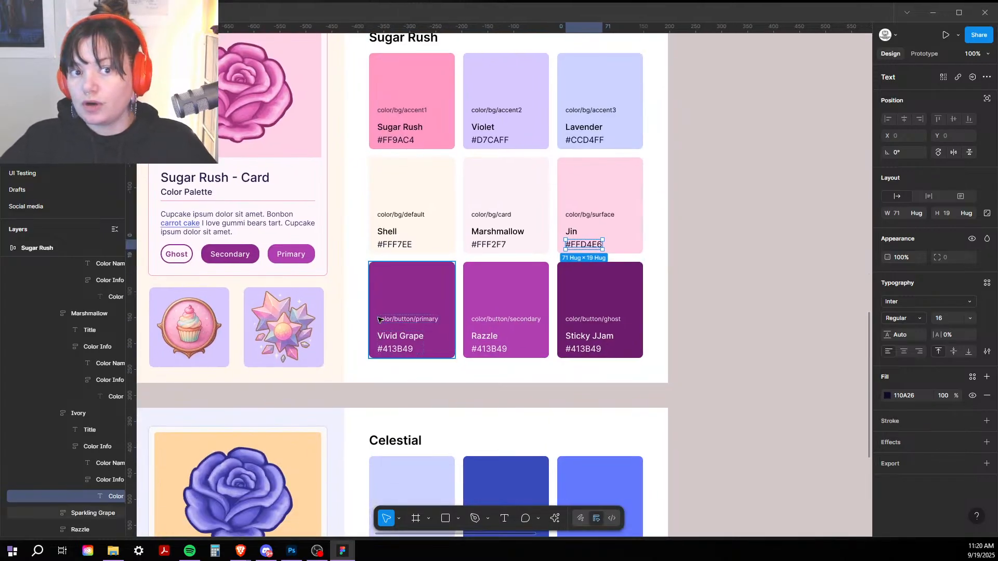
Step: Copy the Vivid Grape fill and set its hex label to #8F2B8D
left_click(414, 342)
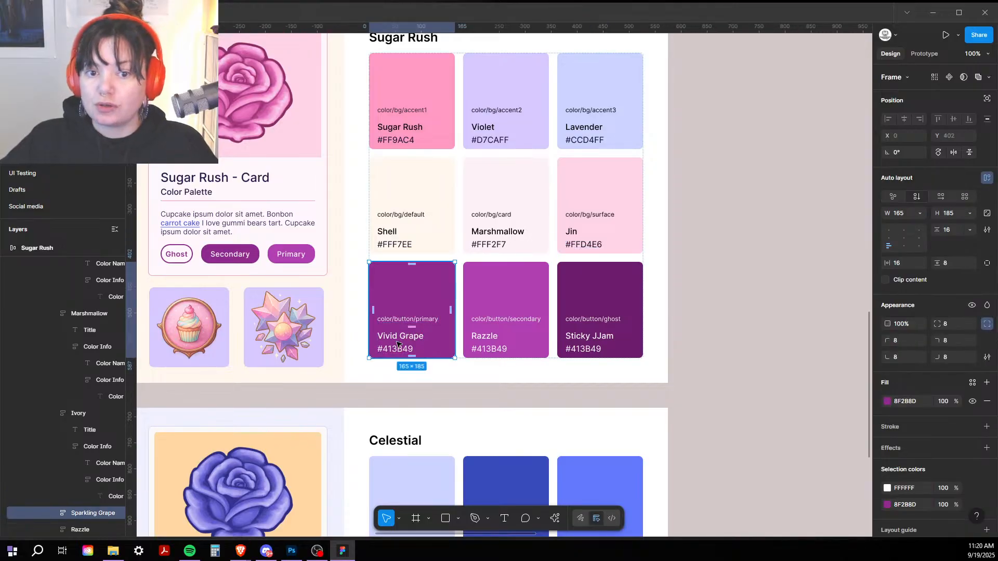
double_click(397, 343)
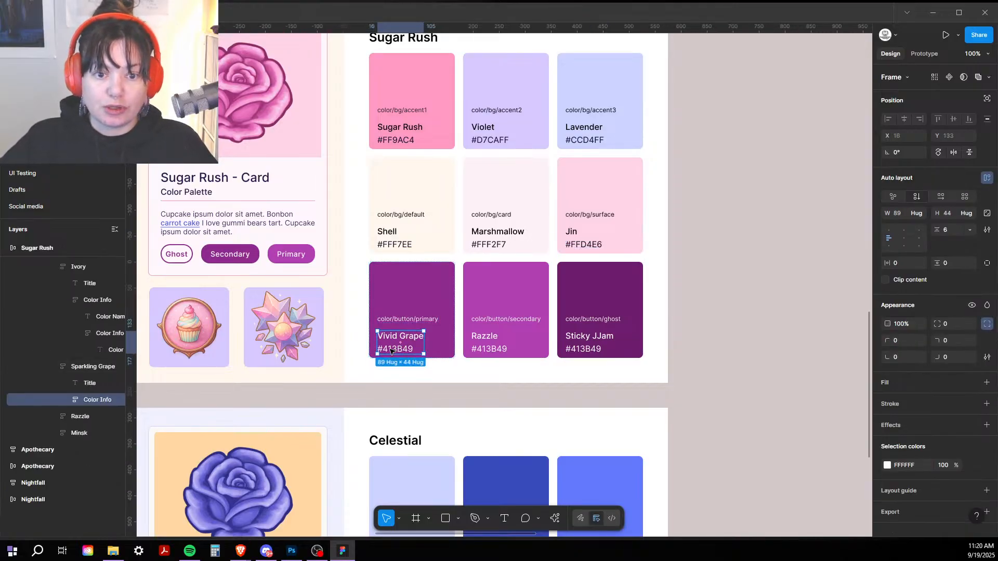
left_click(399, 311)
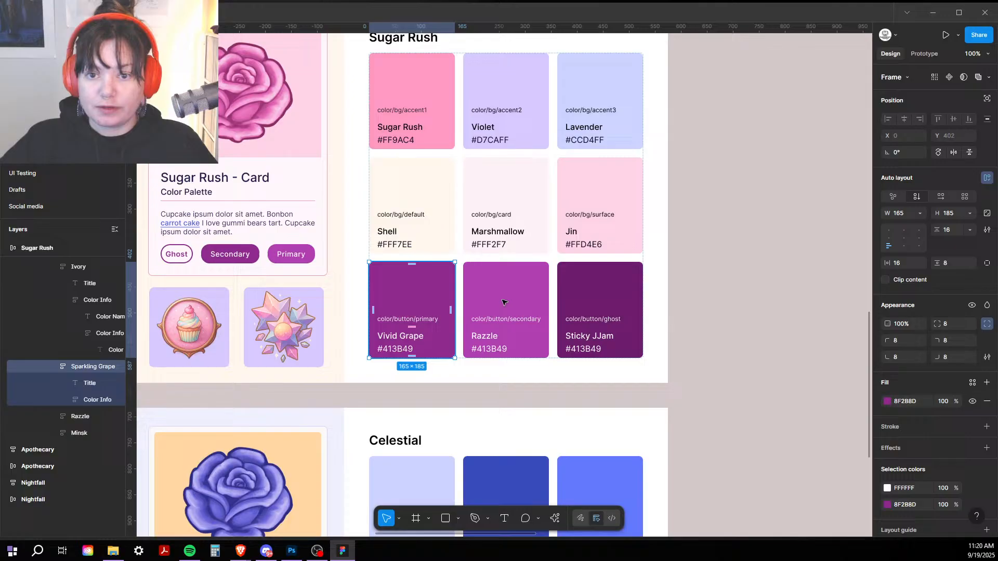
left_click(909, 401)
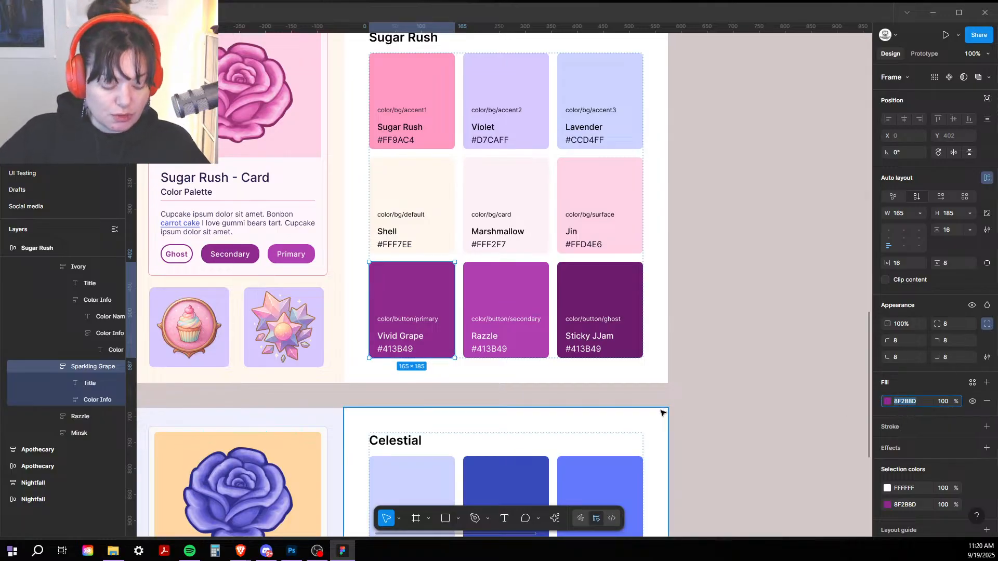
double_click(395, 349)
double_click(395, 349)
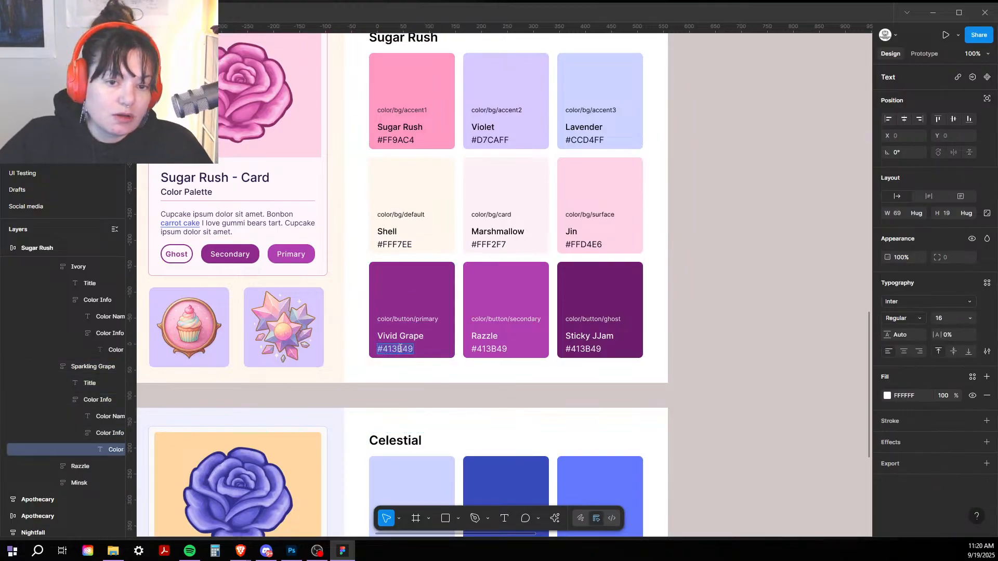
type("#8F2B8D")
Step: Copy the Razzle fill and set its hex label to #B03FAF
left_click(473, 336)
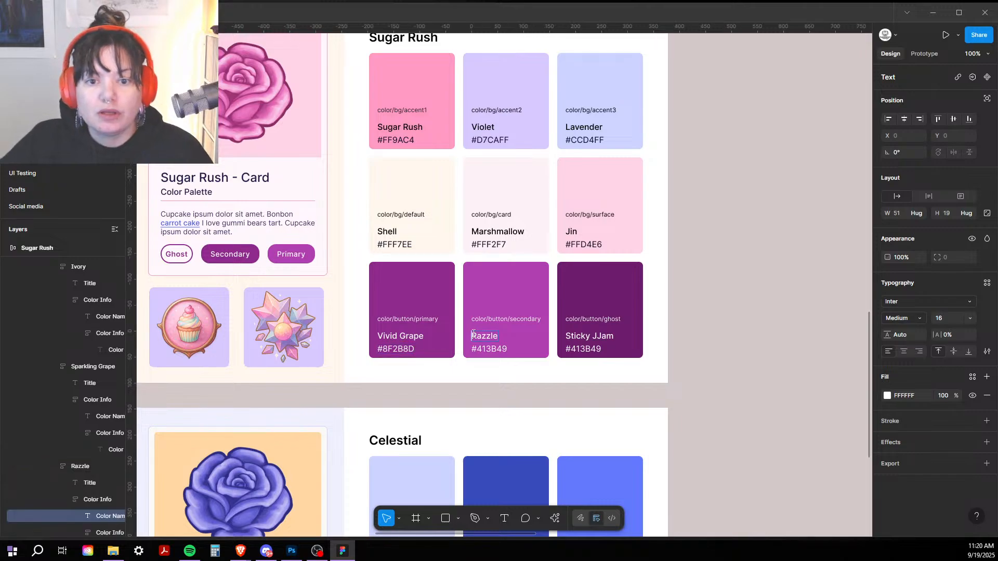
left_click(507, 291)
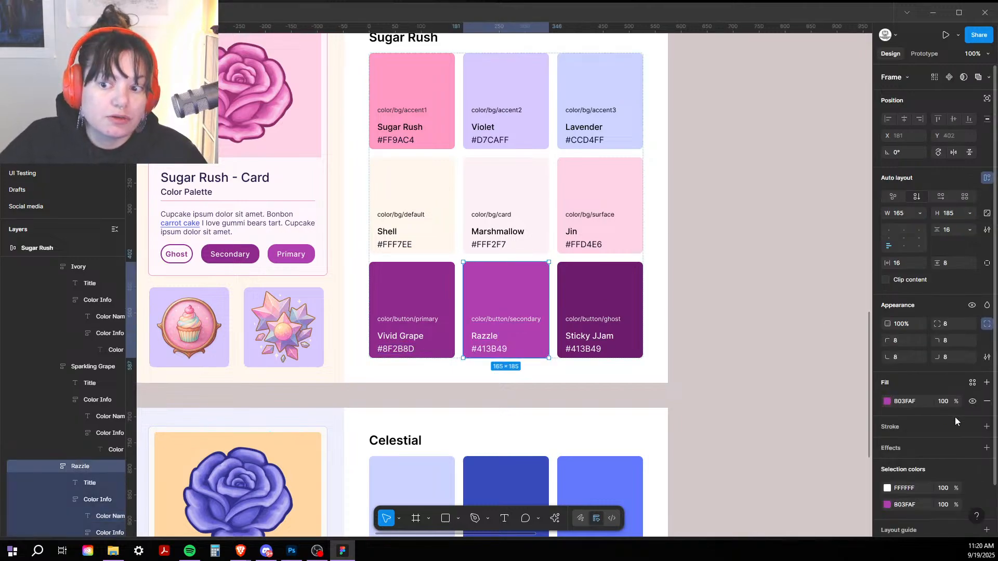
left_click(911, 403)
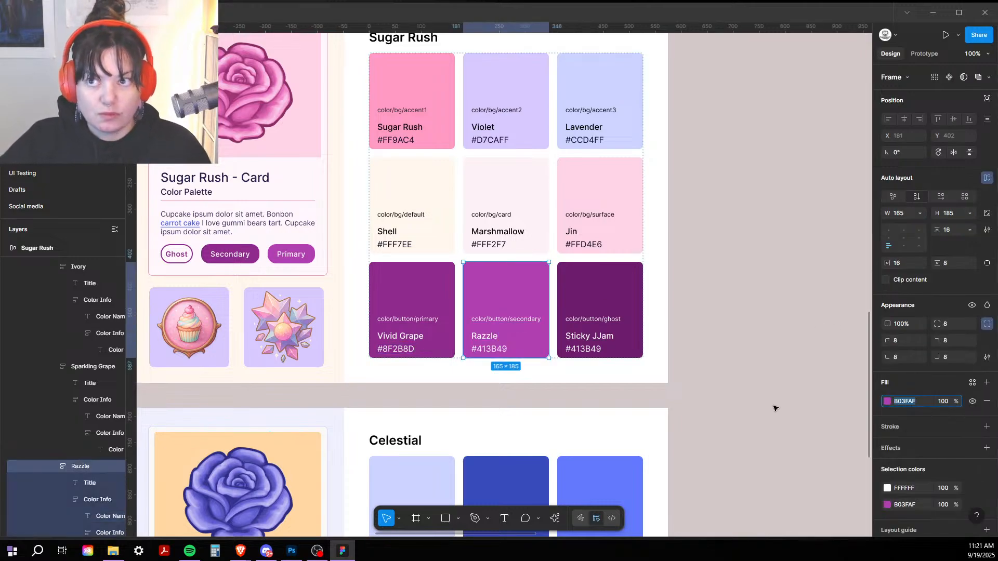
left_click(498, 349)
double_click(498, 349)
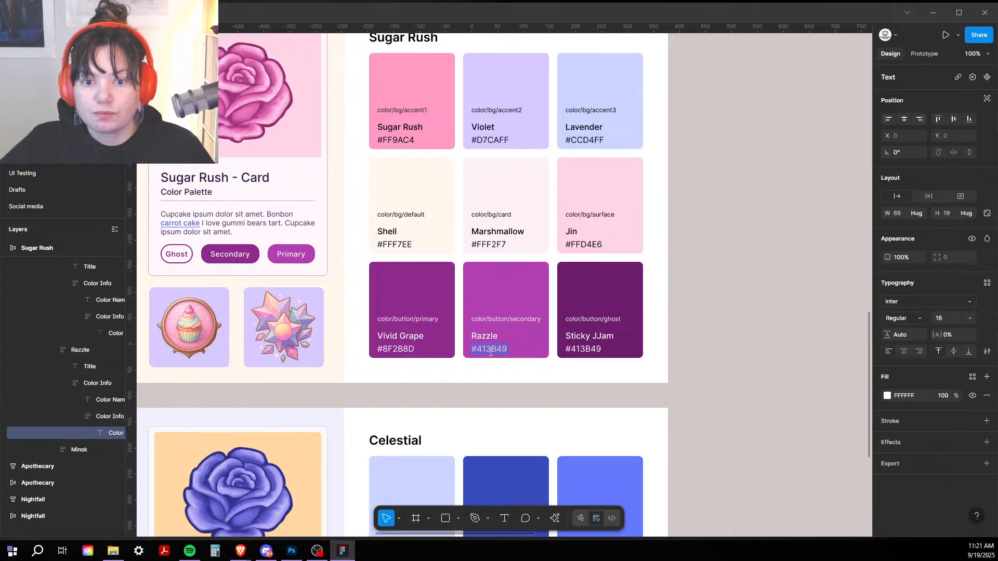
type("#B03FAF")
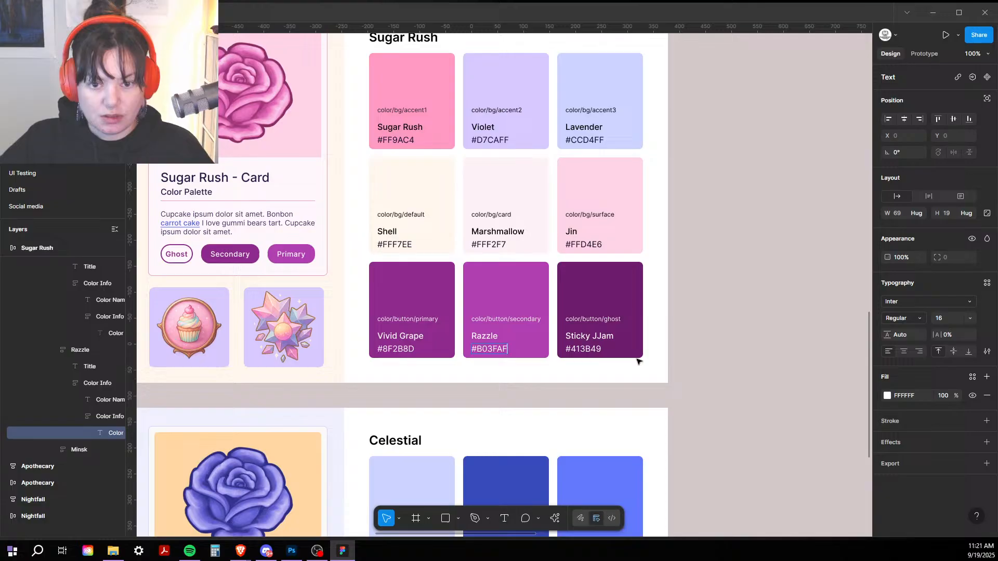
Step: Set the Sticky JJam hex label to #6D1C6B, then deselect and recentre the Sugar Rush board
left_click(598, 293)
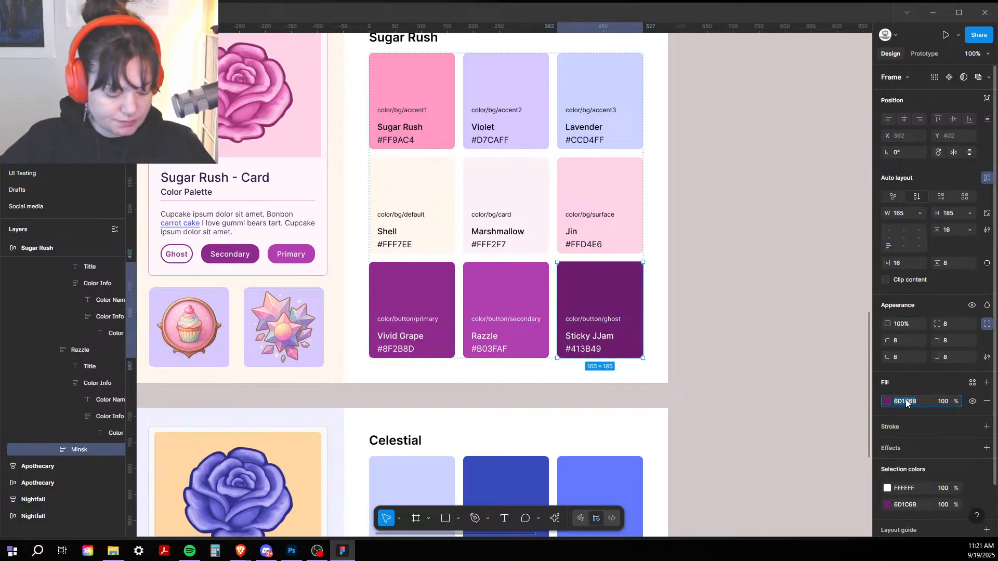
left_click(586, 350)
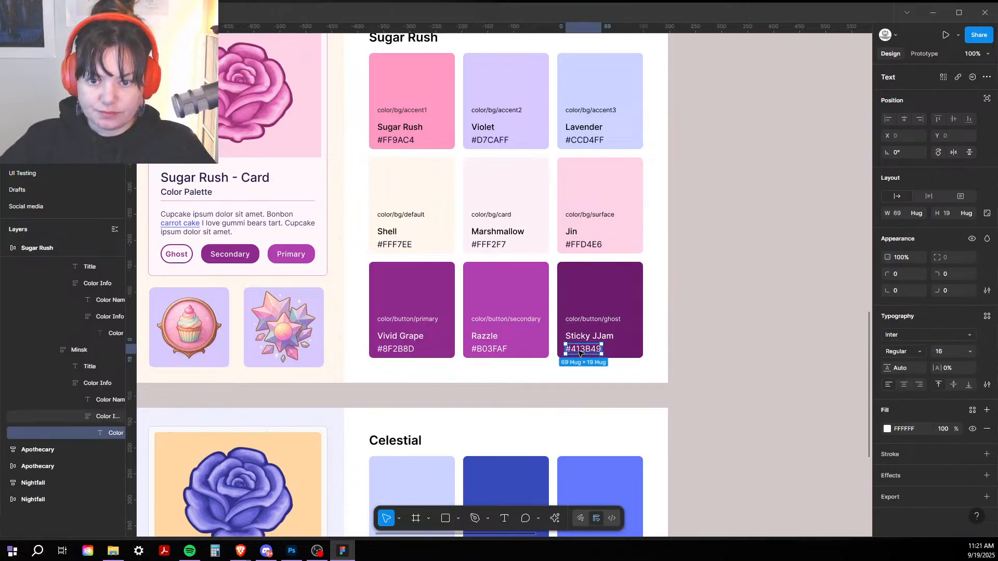
double_click(586, 350)
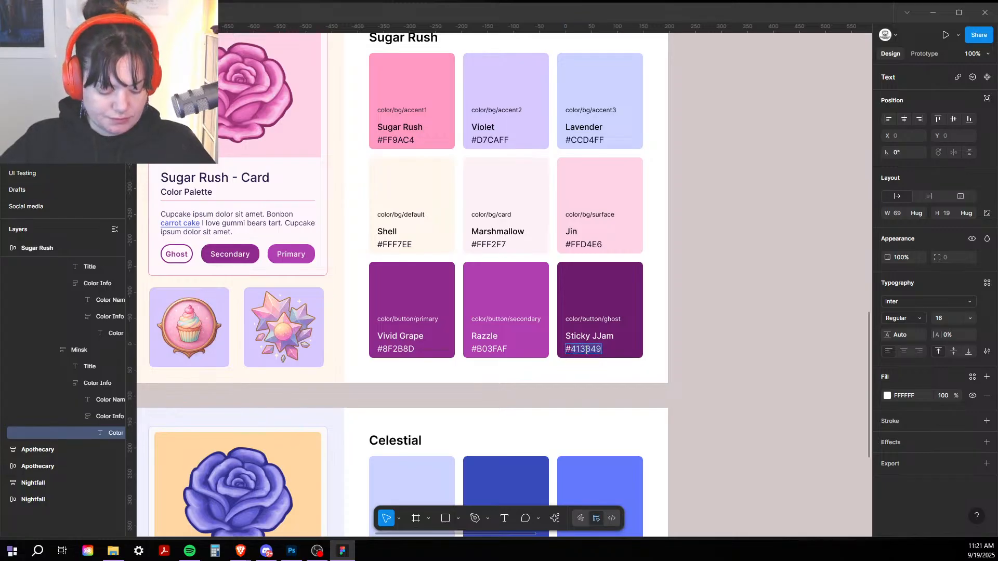
type("#6D1C6B")
key("Escape")
left_click(698, 352)
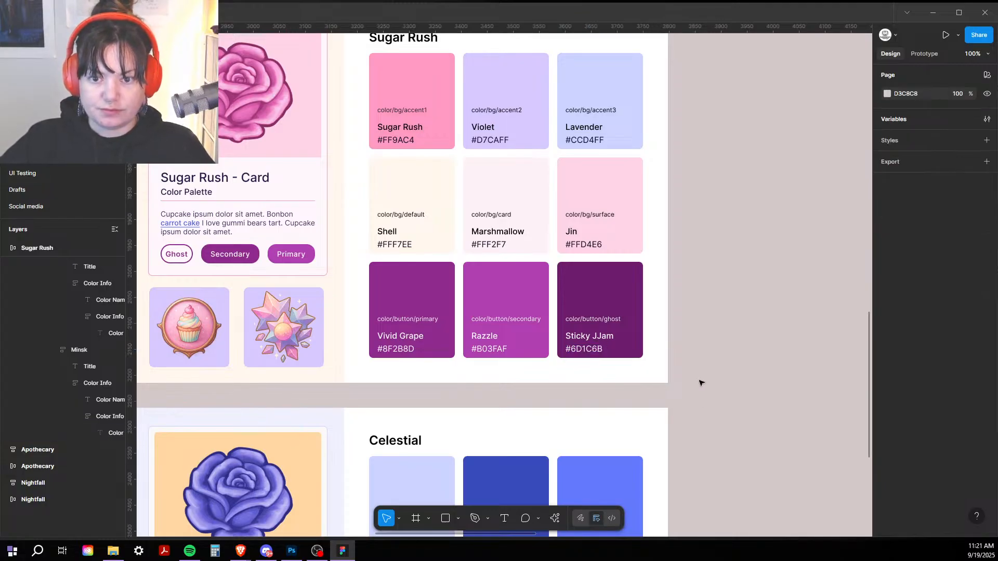
left_click_drag(709, 402, 684, 194)
left_click_drag(674, 451, 679, 467)
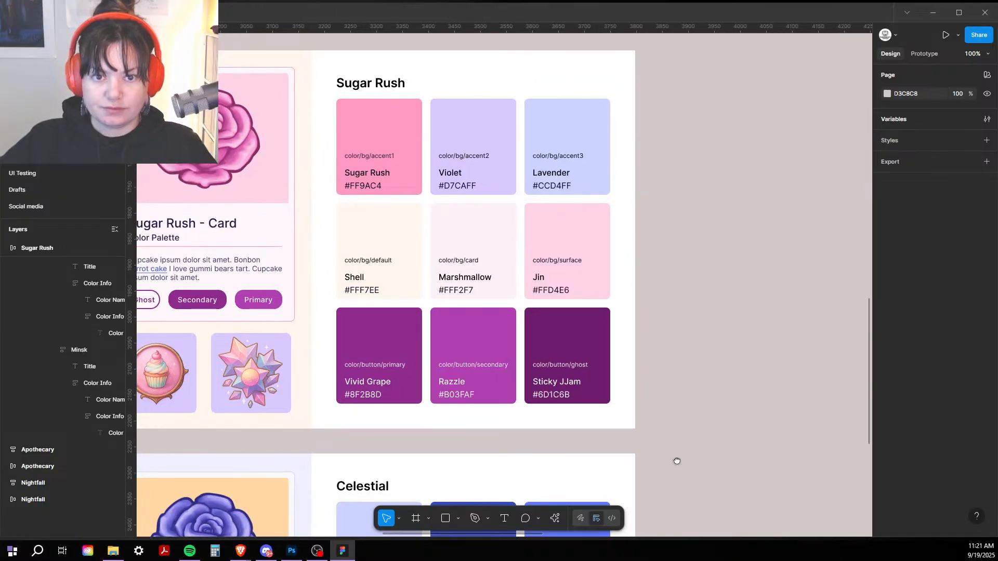
Step: Select all nine Sugar Rush swatches, including Violet, Lavender, Jin, Marshmallow, Vivid Grape, Razzle and Sticky JJam
left_click(414, 181)
left_click(413, 181)
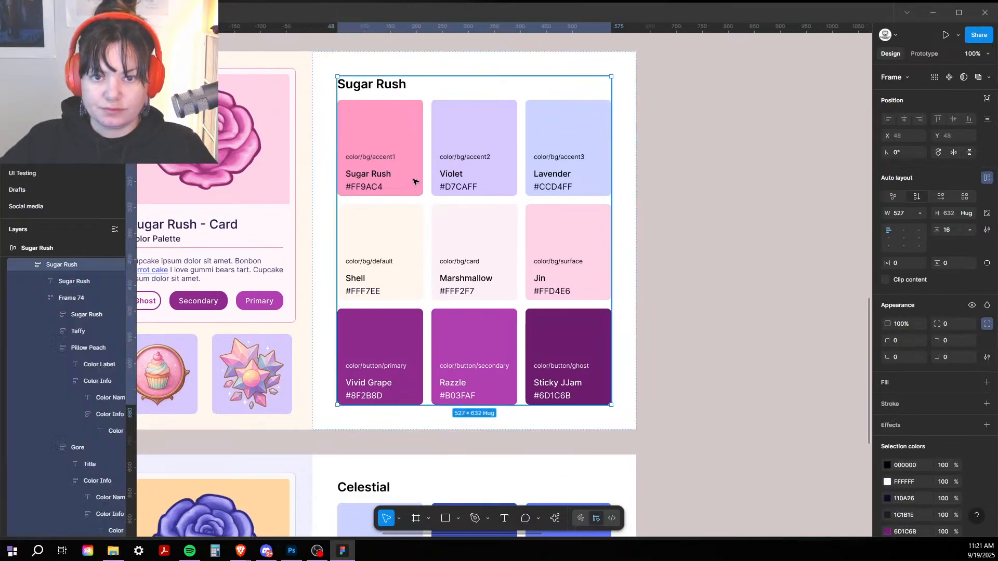
left_click(414, 181)
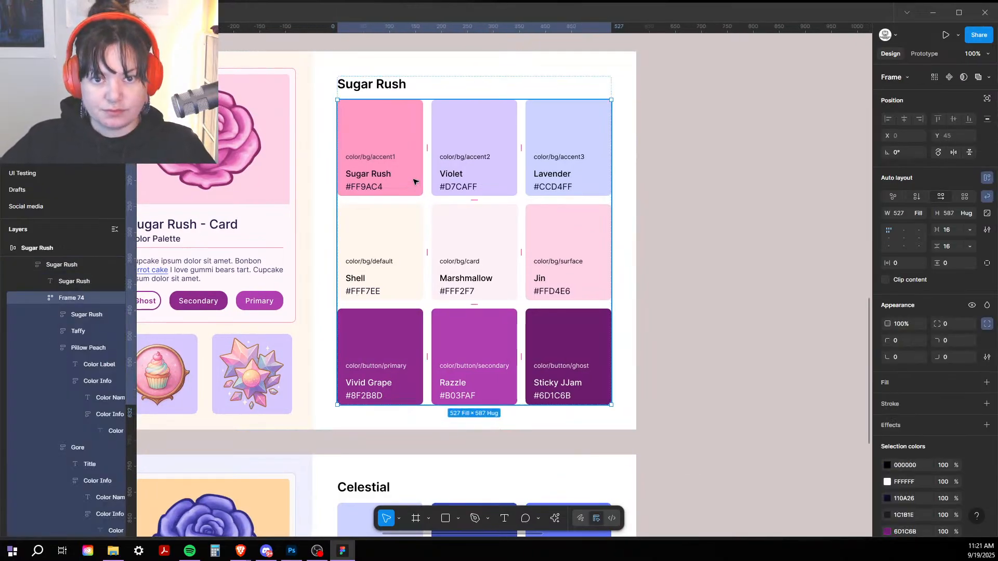
left_click(414, 181)
left_click(466, 178, "shift")
left_click(566, 174, "shift")
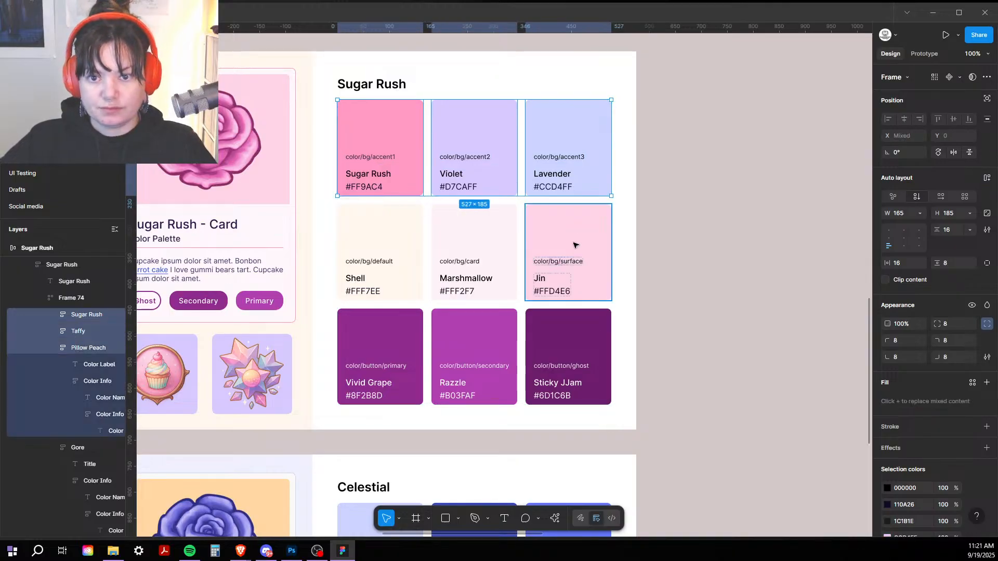
left_click(574, 245, "shift")
left_click(482, 257, "shift")
left_click(368, 356, "shift")
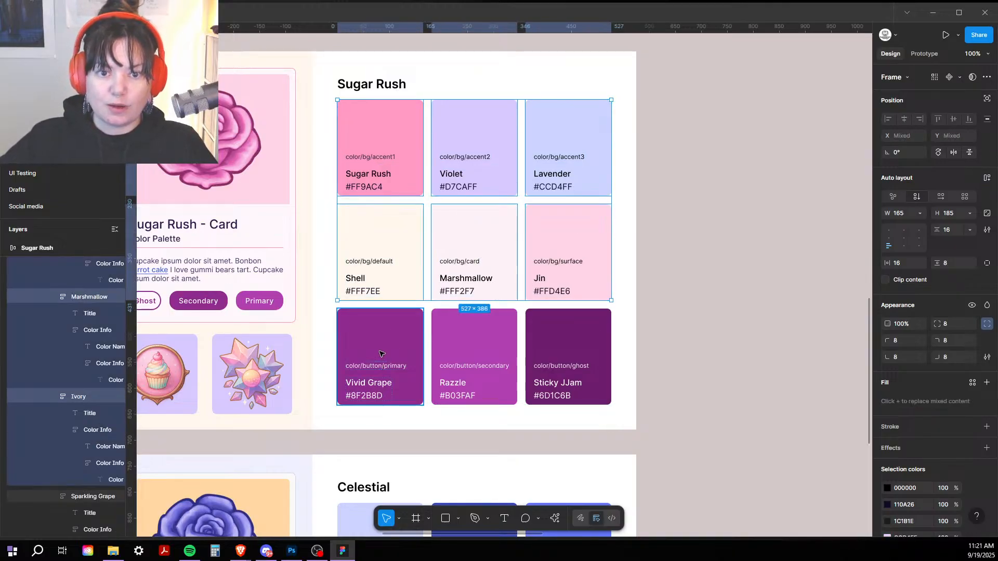
left_click(492, 345, "shift")
left_click(584, 352, "shift")
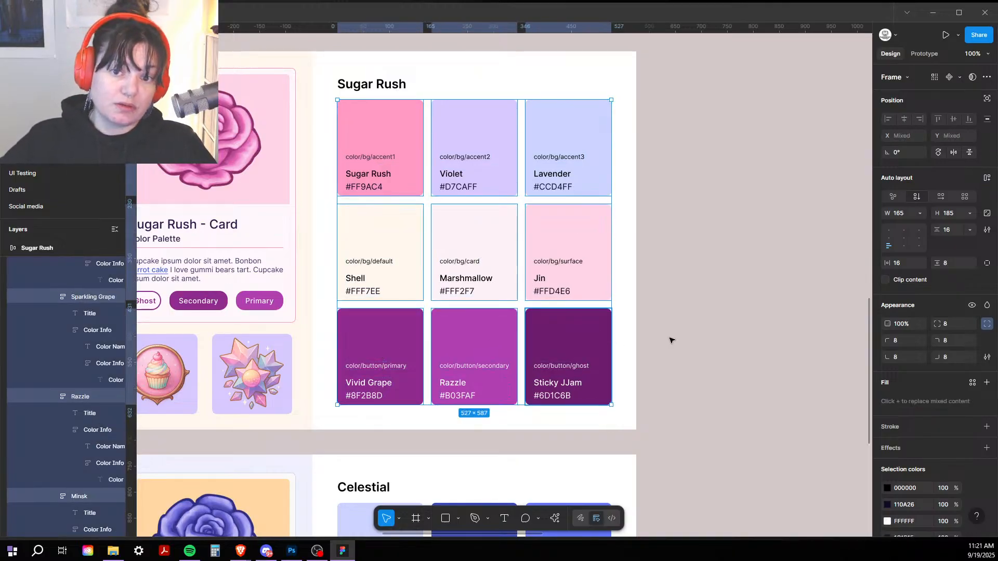
Step: Set their auto layout to space-between (gap Auto) so token labels move to the top, then deselect
double_click(894, 241)
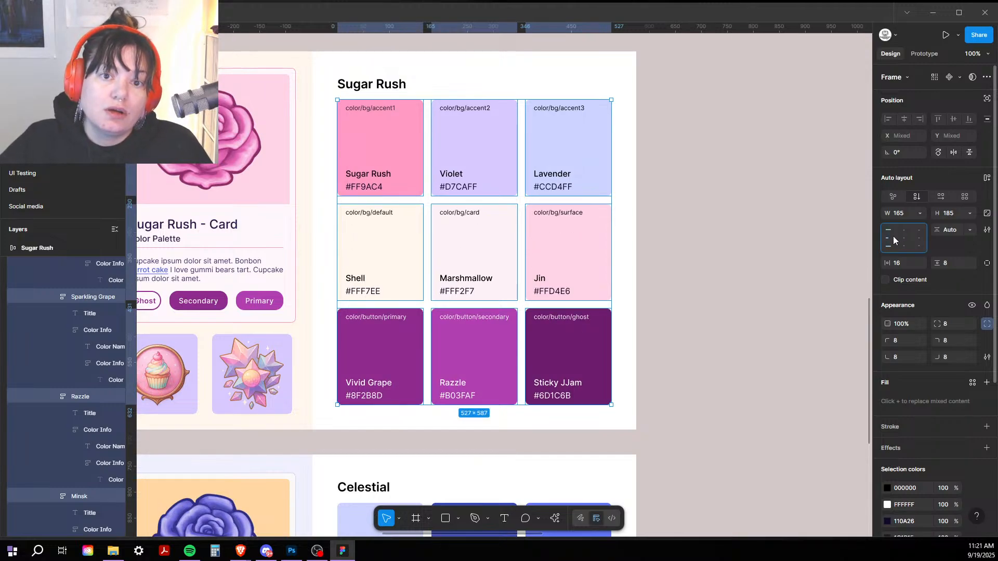
left_click(772, 242)
left_click_drag(746, 279, 765, 128)
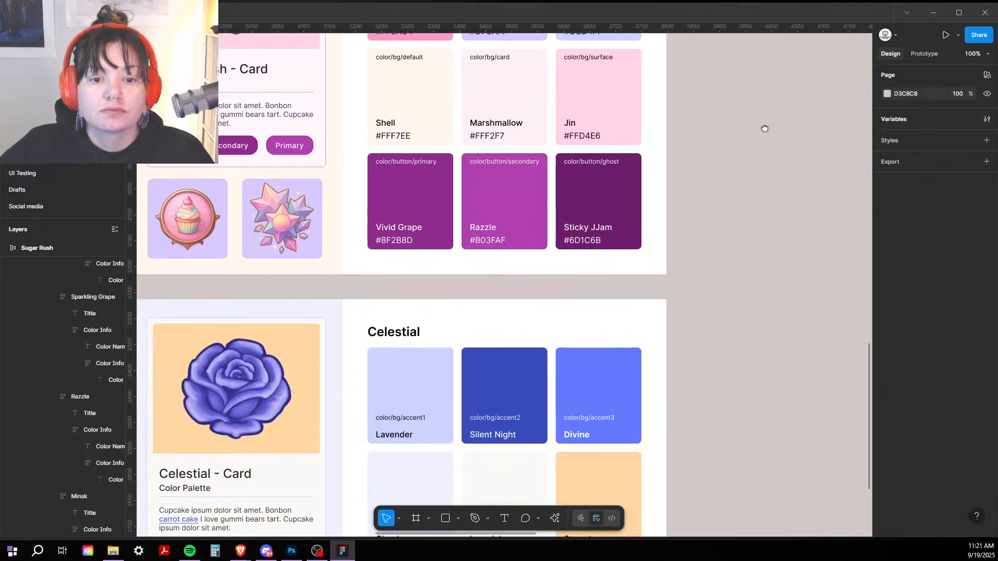
Step: Copy the Shell swatch's hex line from Sugar Rush and paste it under Celestial's Lavender
left_click(414, 403)
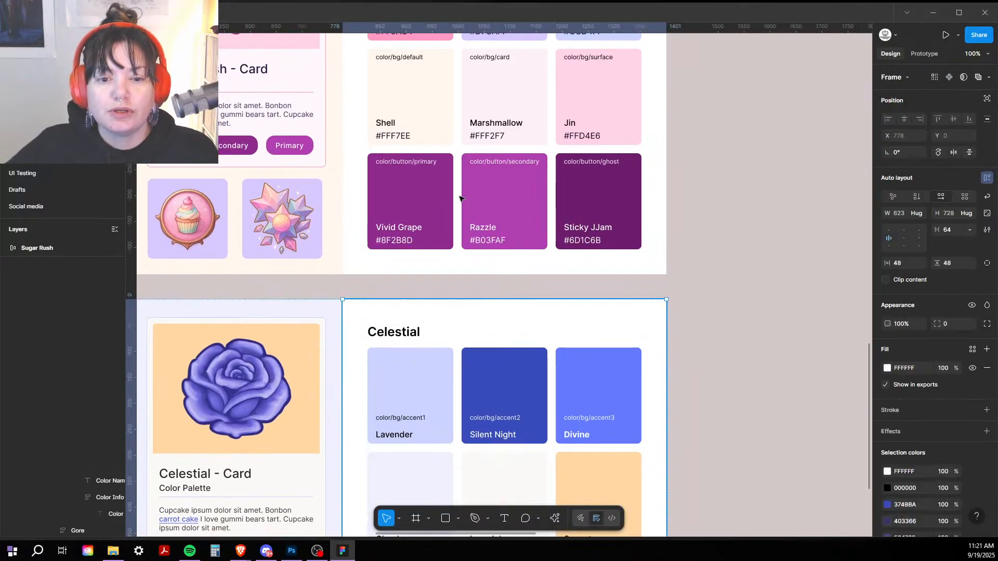
double_click(411, 117)
double_click(394, 135)
double_click(394, 136)
double_click(394, 136)
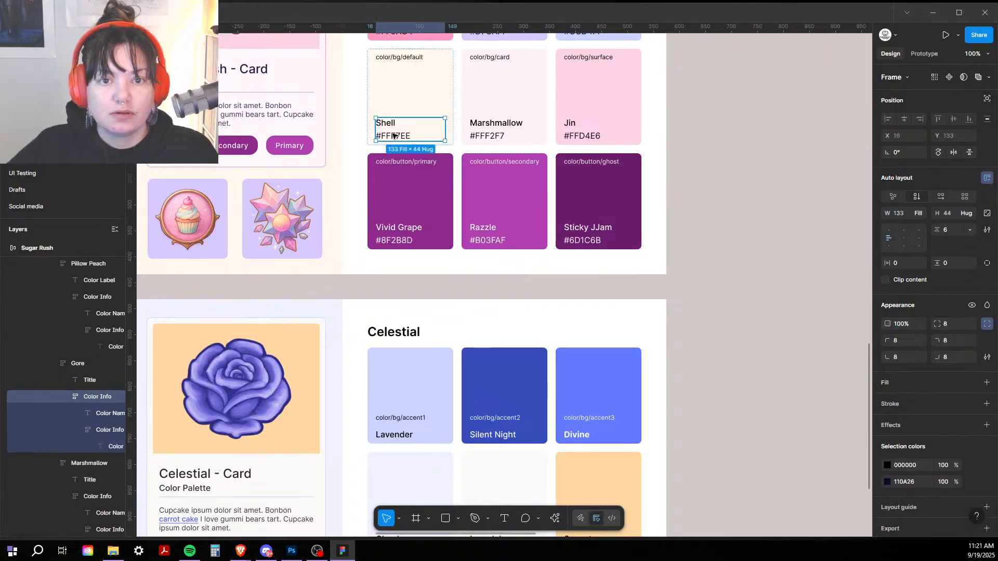
double_click(394, 136)
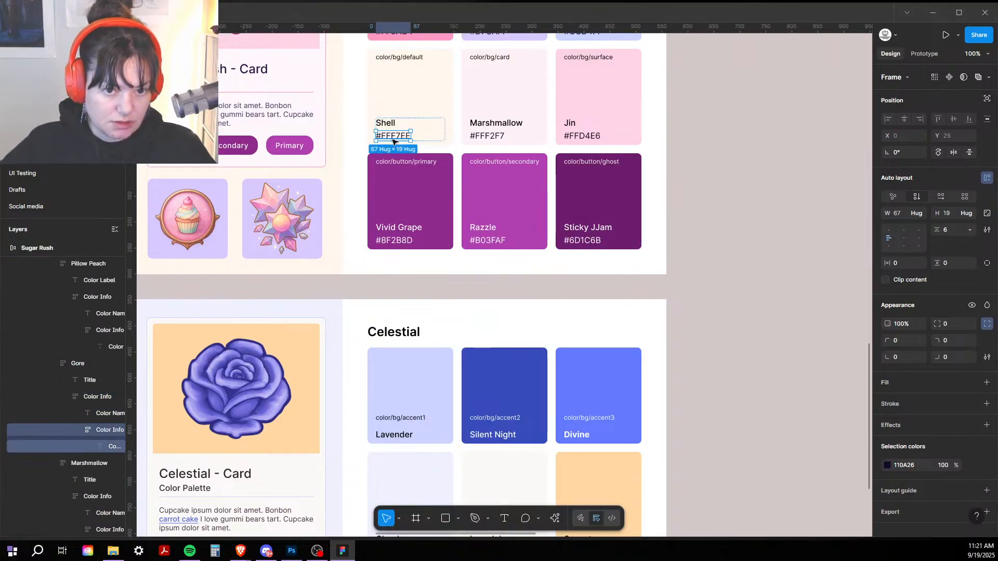
left_click(401, 434)
double_click(399, 434)
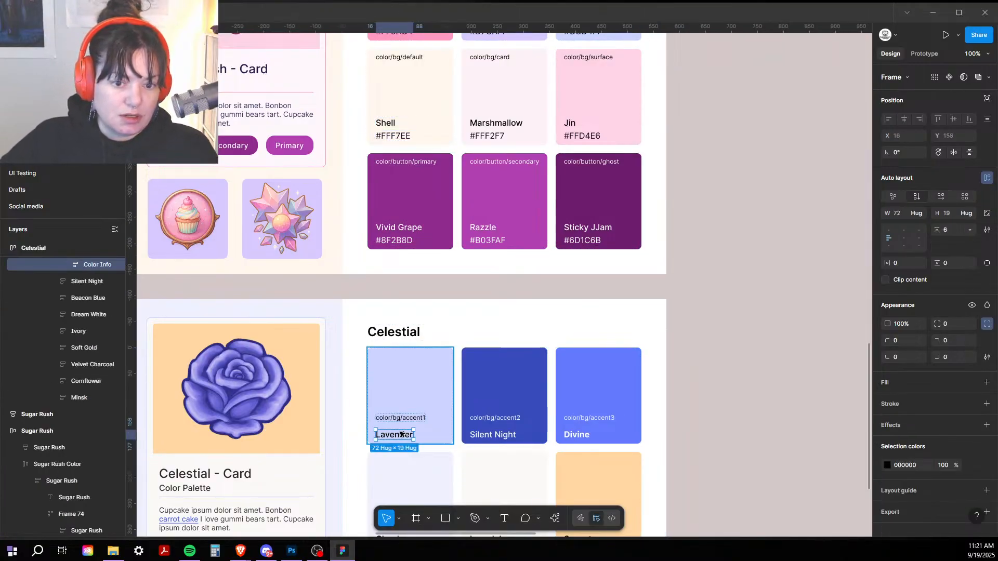
key("ctrl+v")
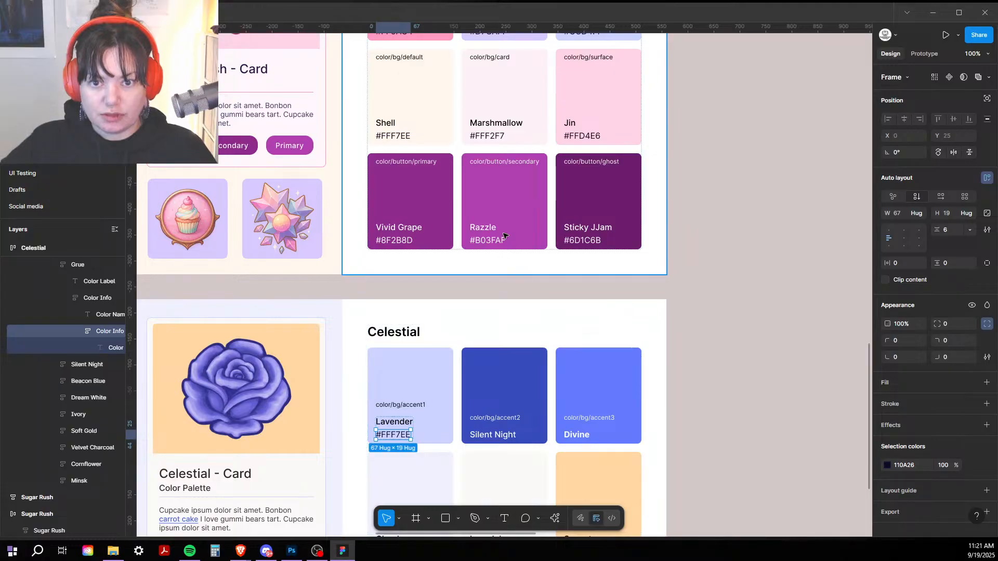
Step: Copy Razzle's hex code #B03FAF and paste it under Silent Night and Divine
left_click(491, 246)
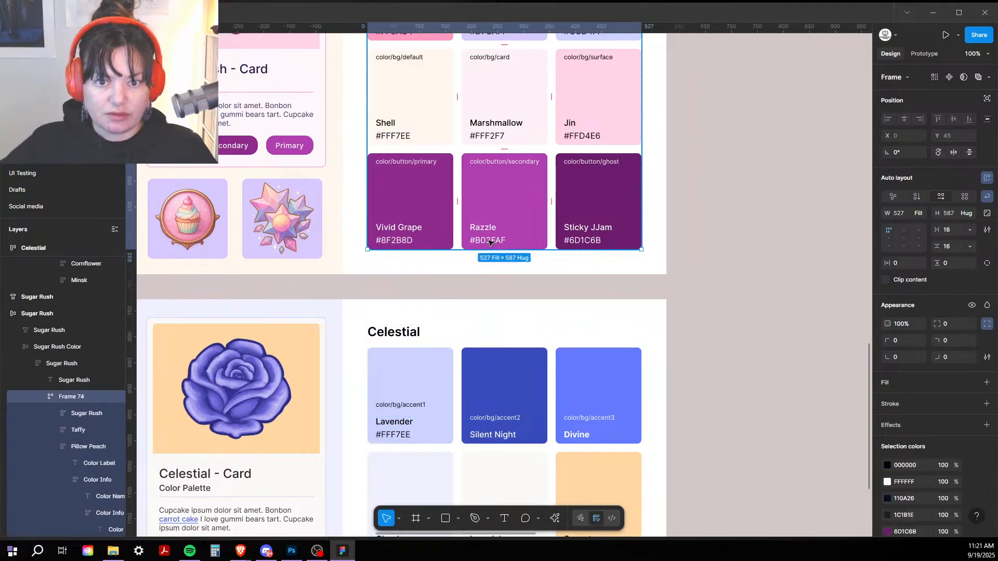
double_click(491, 244)
double_click(491, 244)
double_click(491, 244)
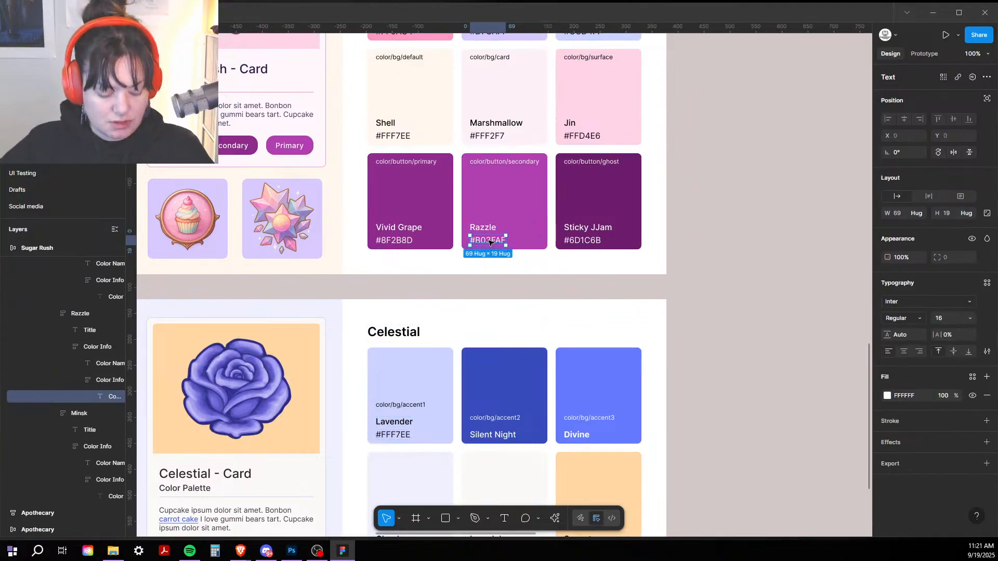
left_click(497, 438)
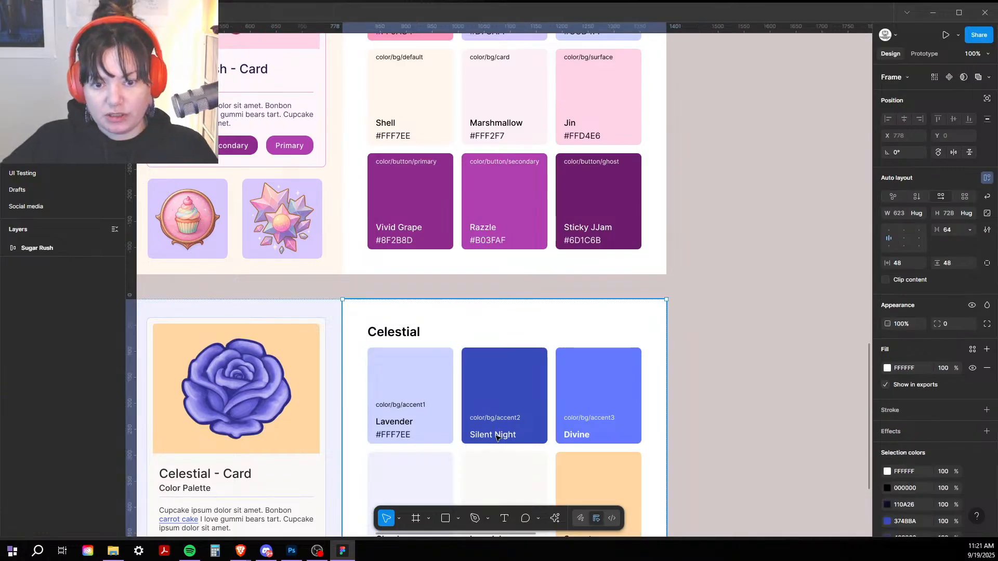
double_click(497, 438)
double_click(497, 438)
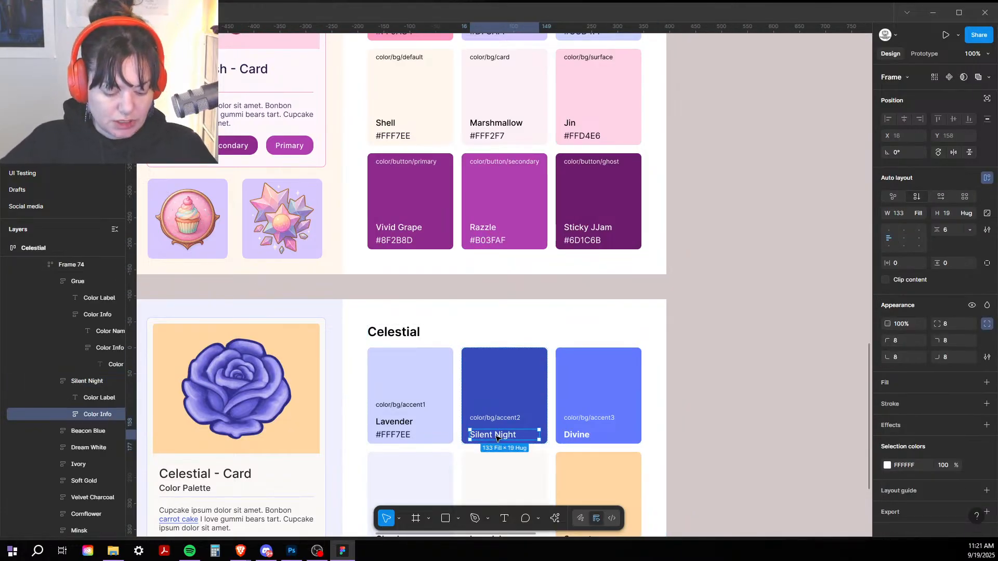
key("ctrl+v")
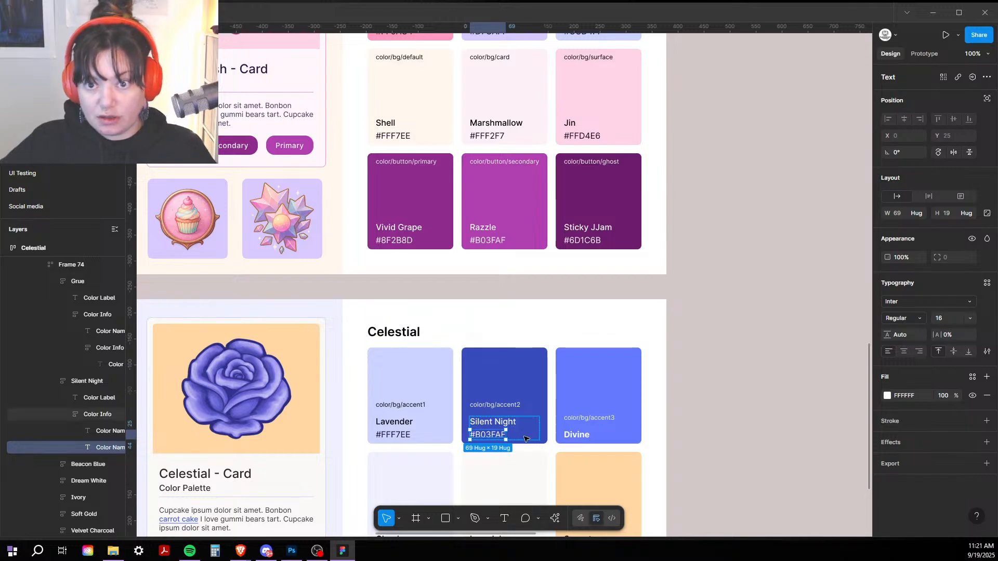
left_click(574, 439)
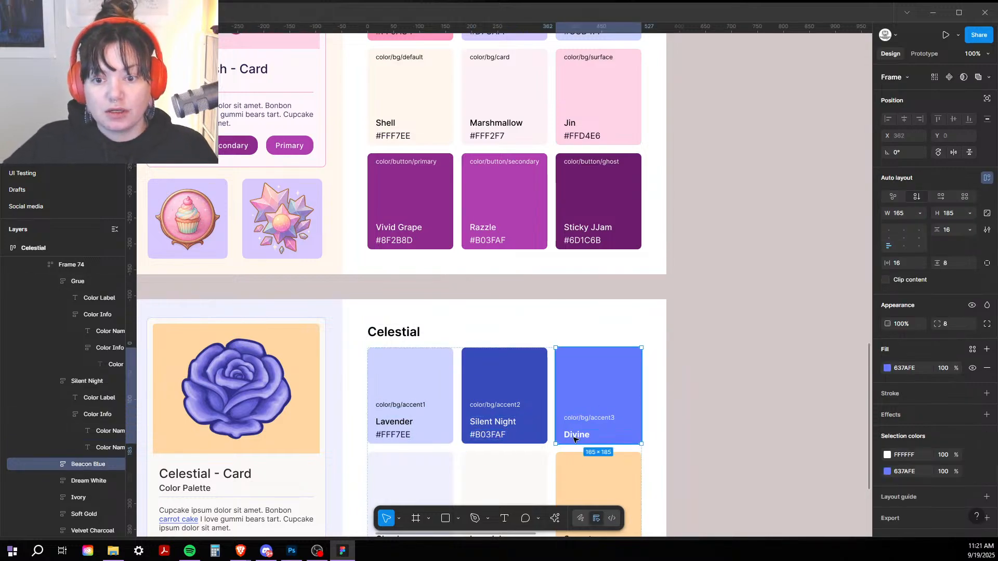
left_click(577, 438)
left_click(619, 434)
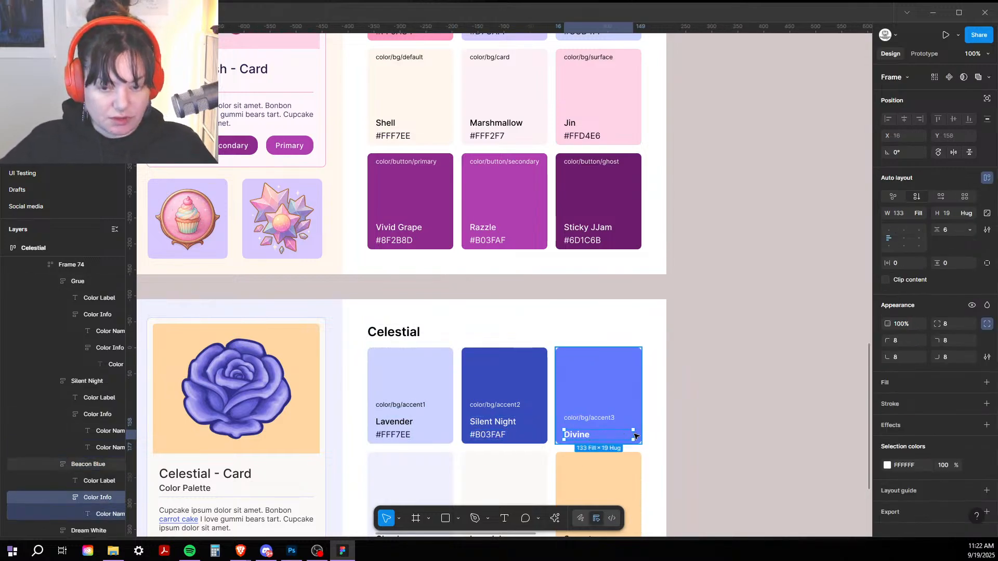
key("ctrl+v")
Step: Copy Lavender's hex code line and paste it under the Cloud swatch
left_click_drag(713, 394, 693, 207)
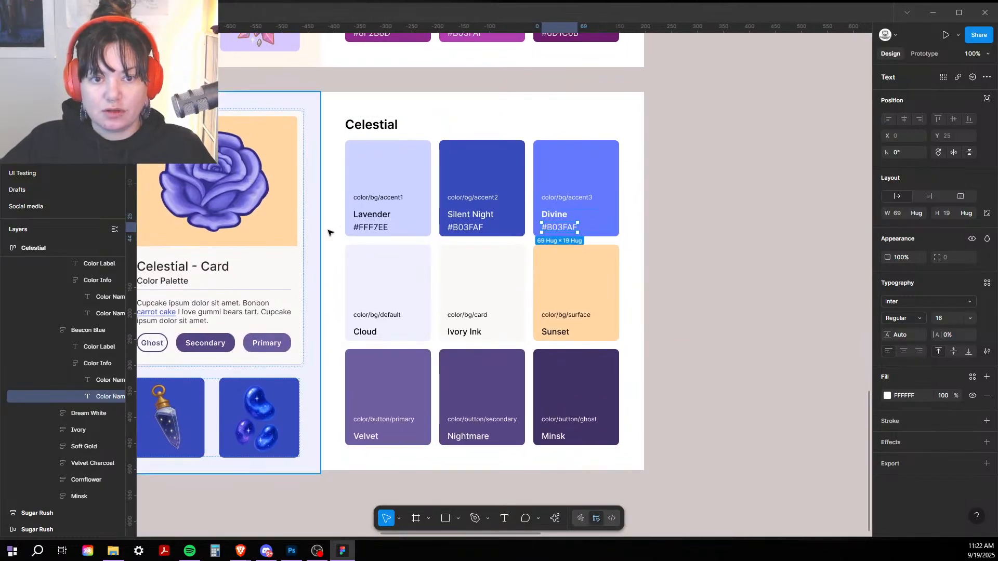
left_click(380, 227)
left_click(381, 227)
left_click(381, 227)
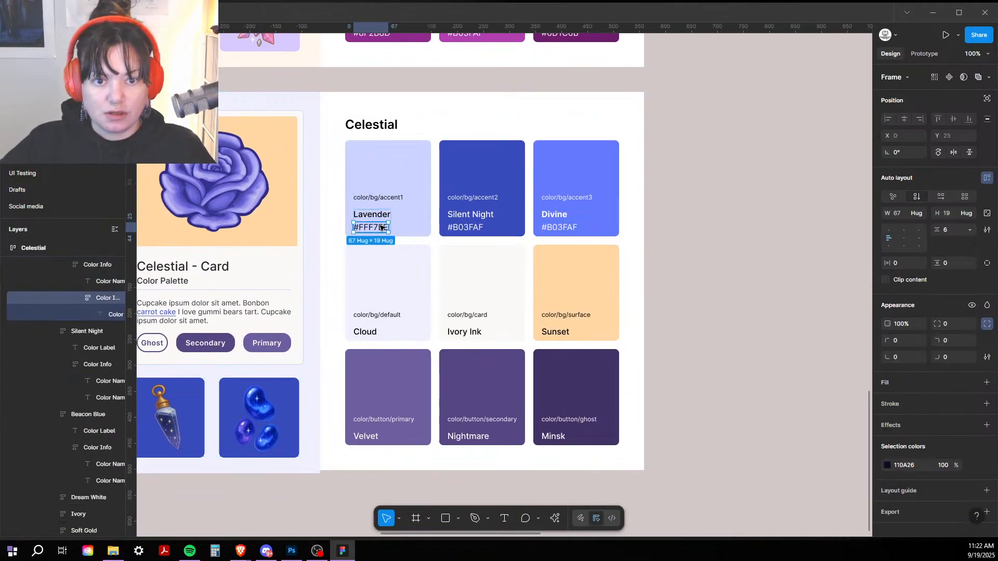
left_click(381, 332)
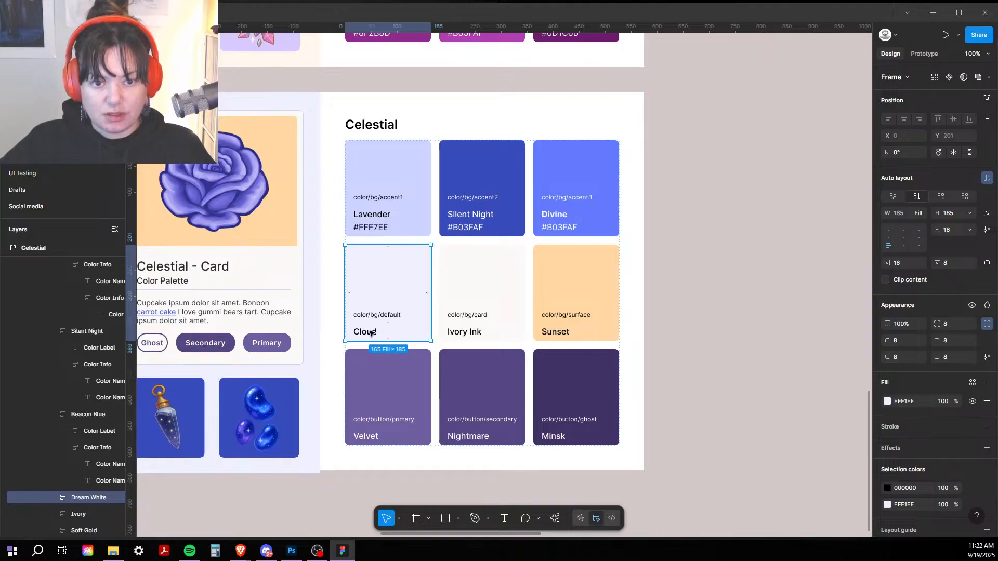
left_click(371, 333)
key("ctrl+v")
Step: Paste the hex code line under the Ivory Ink and Sunset swatches
left_click(464, 333)
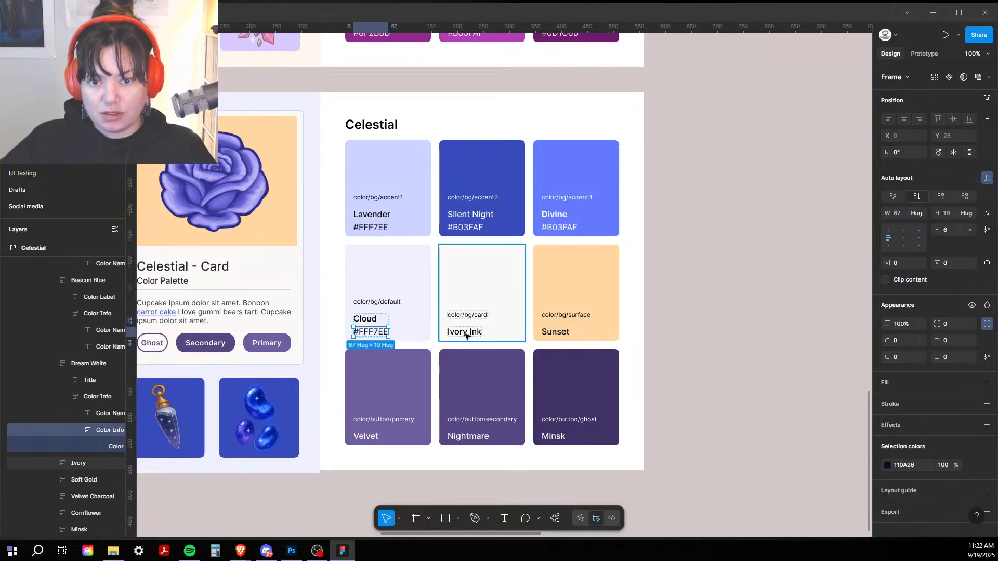
left_click(464, 333)
key("ctrl+v")
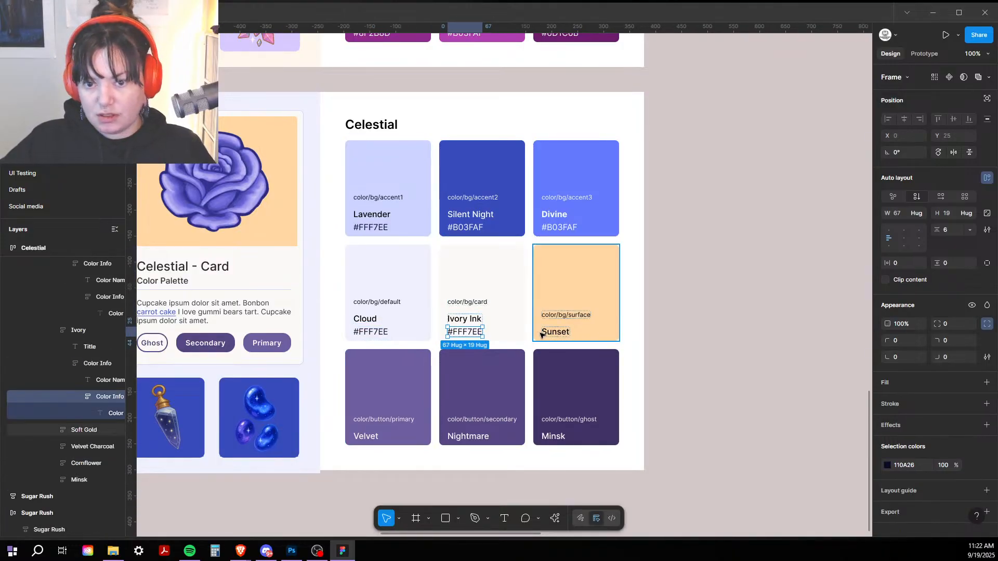
left_click(550, 334)
left_click(550, 334)
type("#FFF7EE")
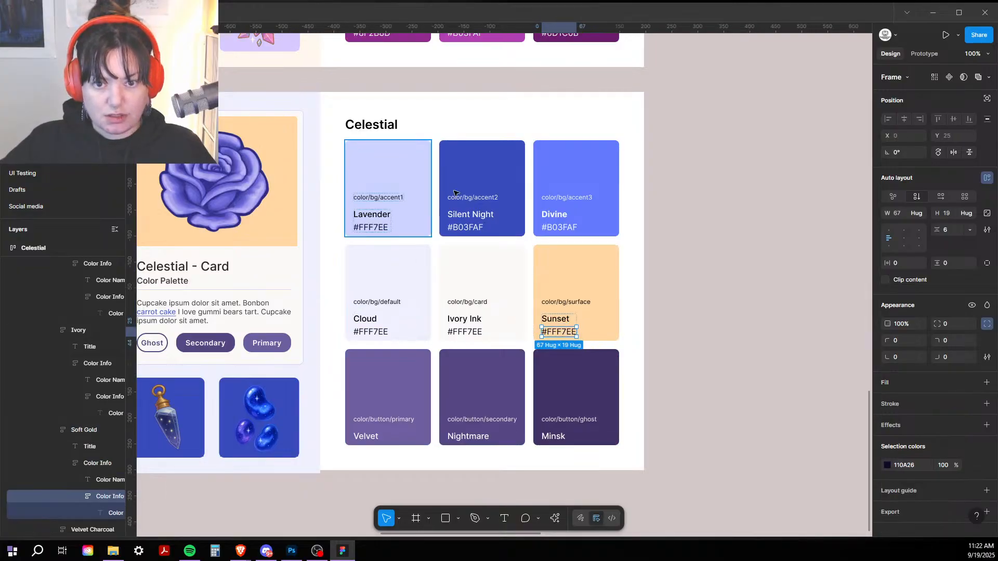
Step: Copy Silent Night's hex #B03FAF and paste it under Velvet, Nightmare and Minsk
left_click(465, 229)
left_click(465, 229)
left_click(465, 229)
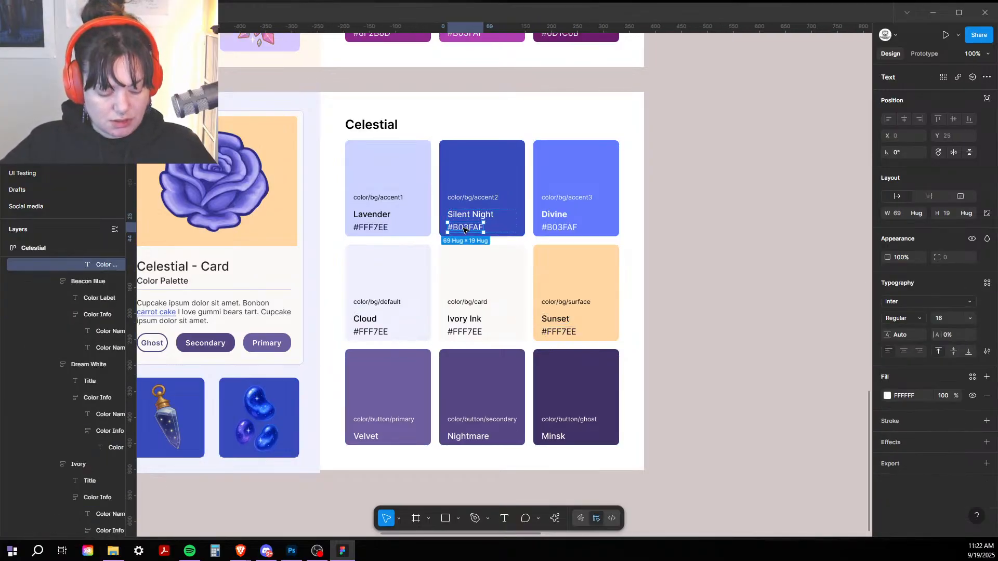
left_click(366, 438)
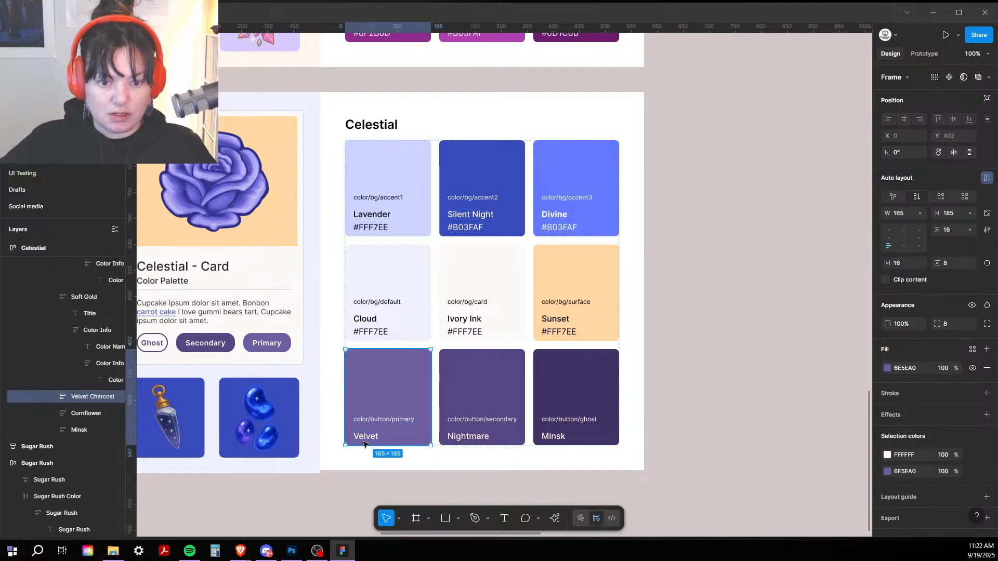
left_click(365, 438)
key("ctrl+v")
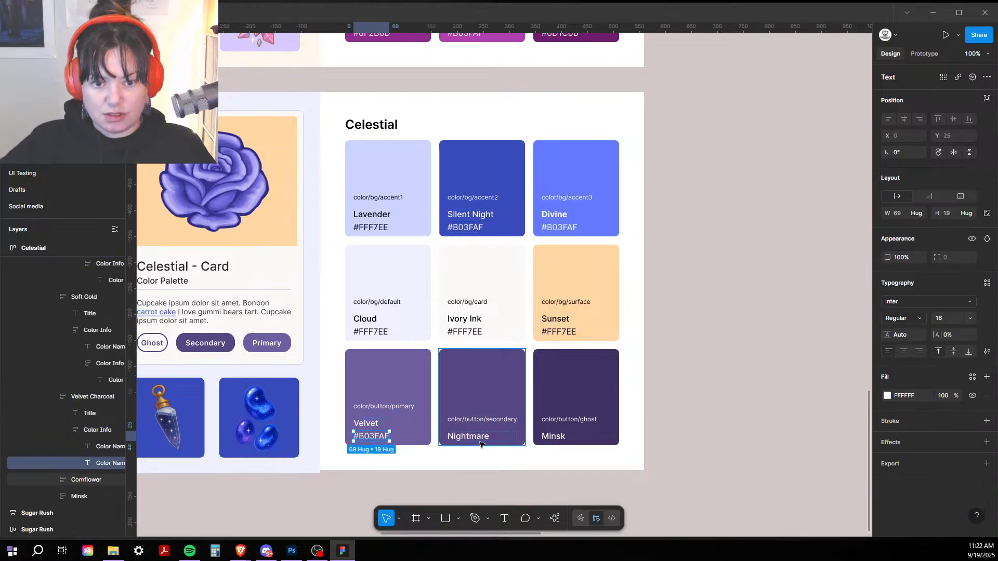
left_click(474, 441)
left_click(474, 441)
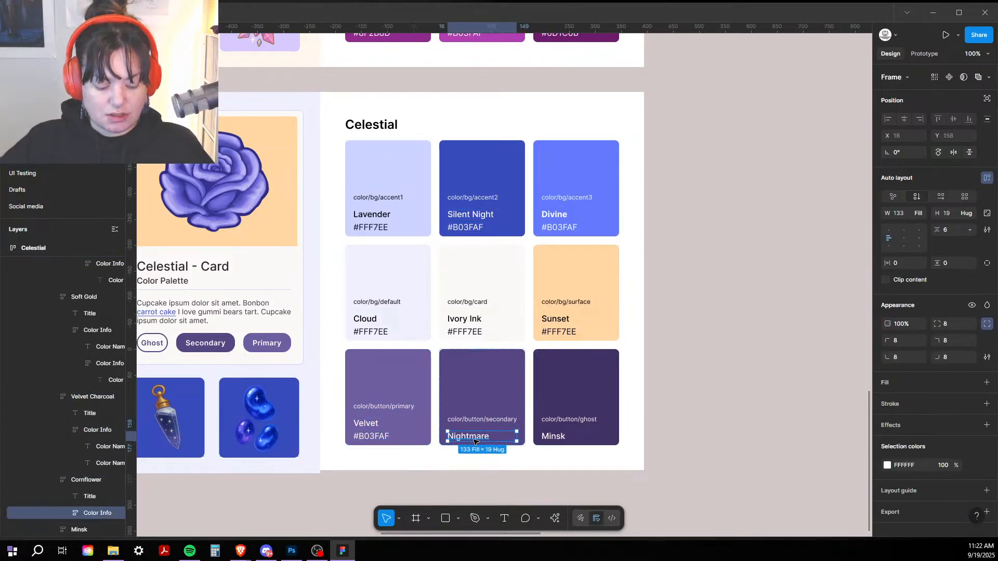
type("#B03FAF")
left_click(546, 440)
left_click(546, 441)
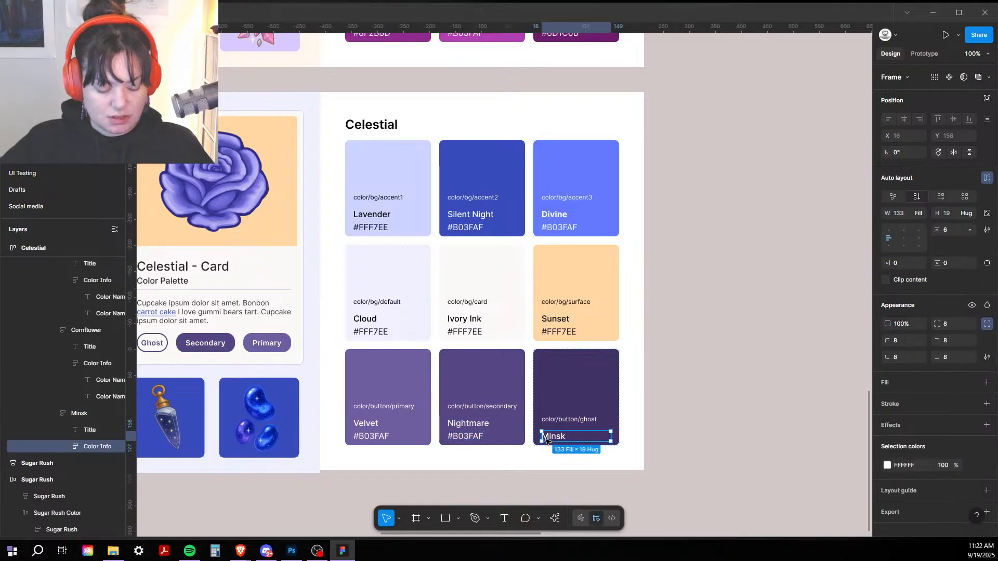
type("#B03FAF")
Step: Change the Lavender hex label to CCD4FF, copied from its fill
left_click(393, 156)
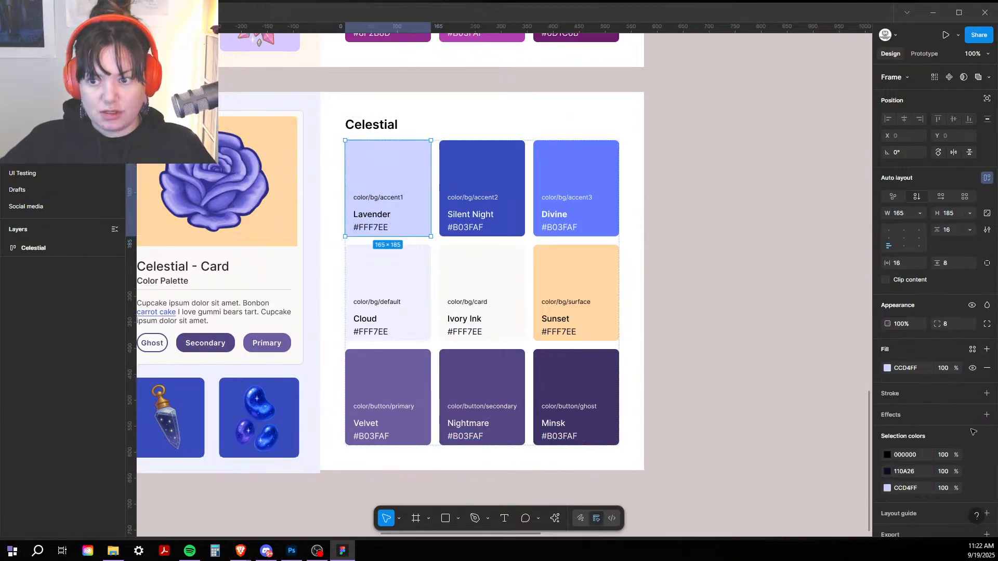
left_click(918, 402)
key("ctrl+c")
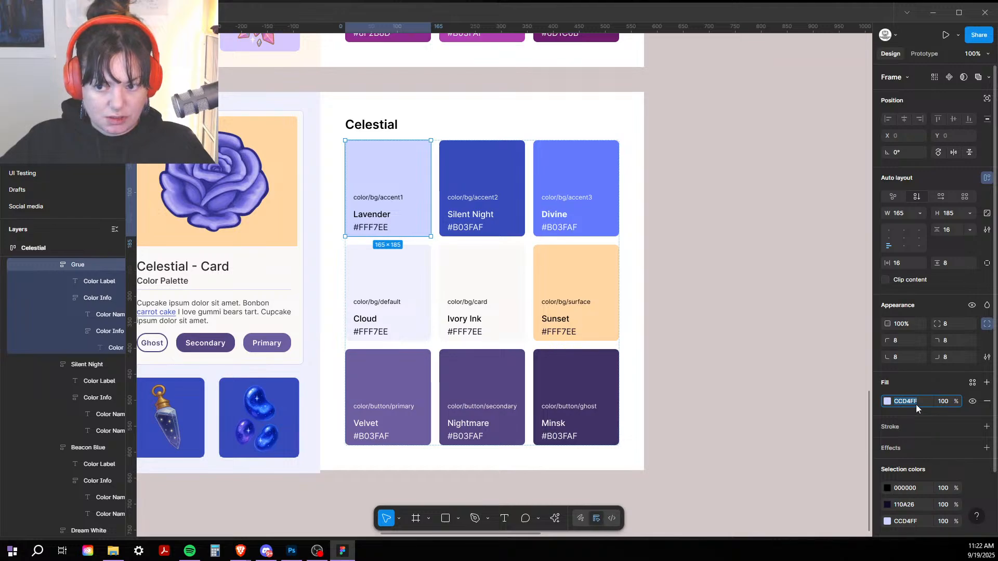
double_click(373, 229)
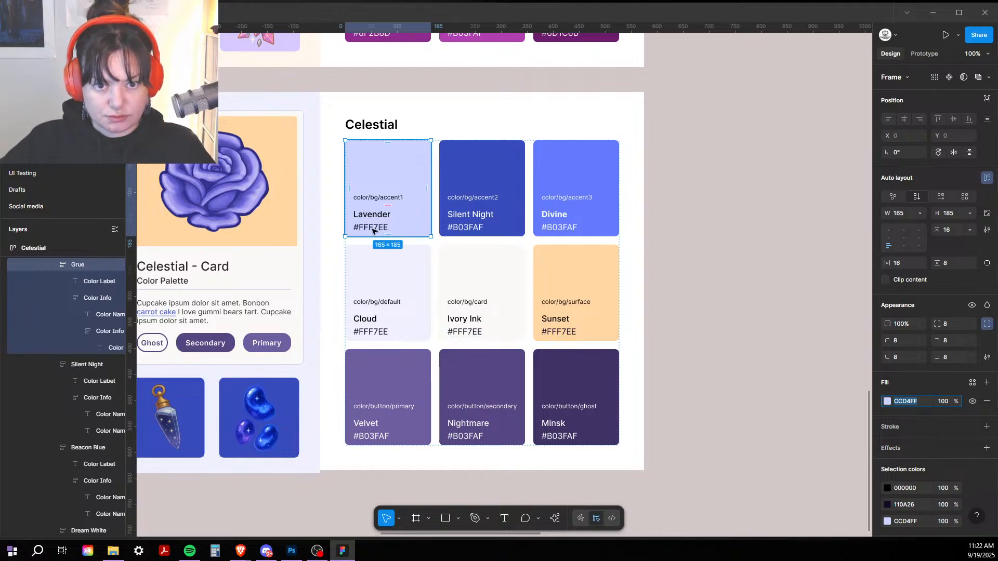
double_click(373, 229)
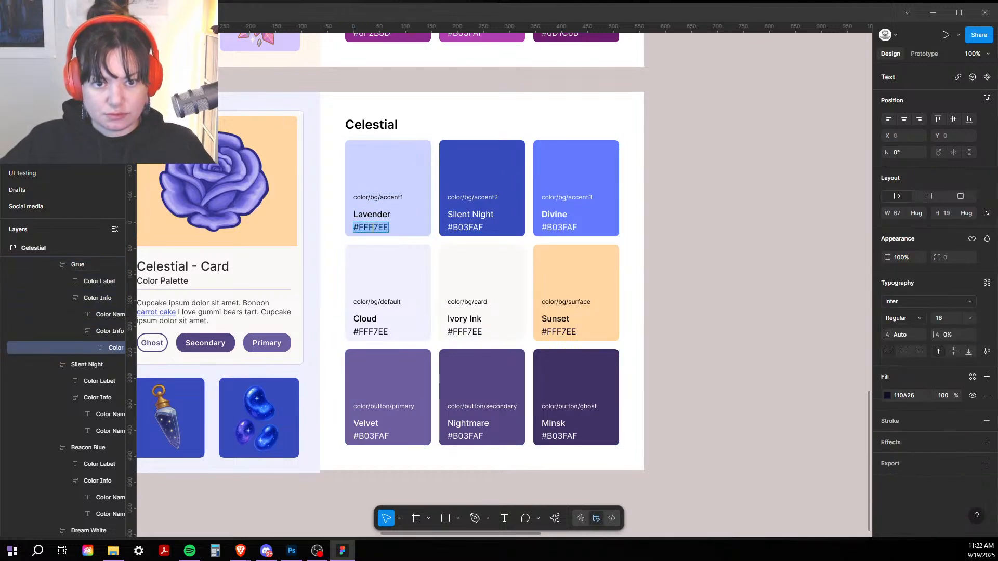
double_click(373, 227)
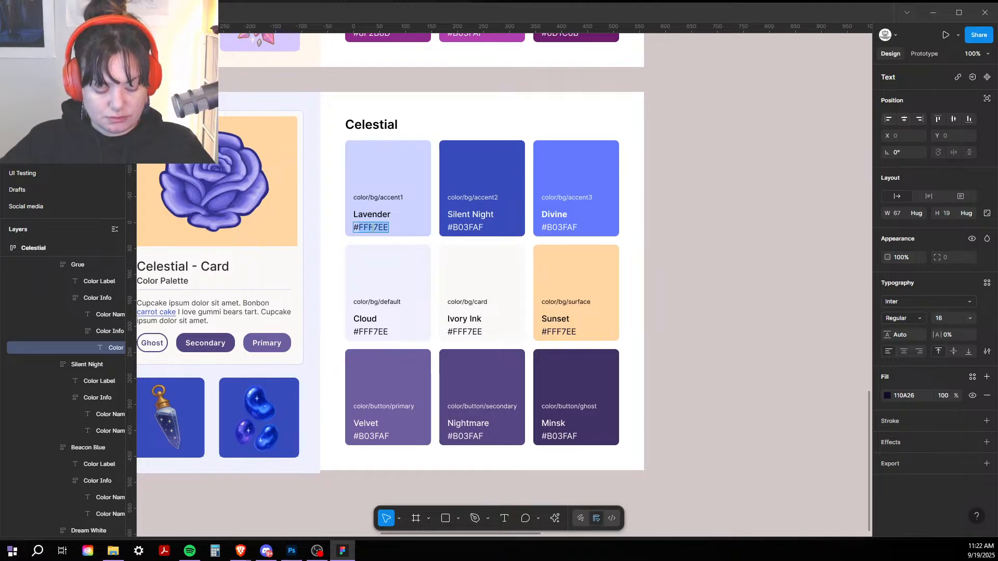
key("ctrl+v")
Step: Change the Silent Night hex label to #374BBA to match its fill
left_click(481, 192)
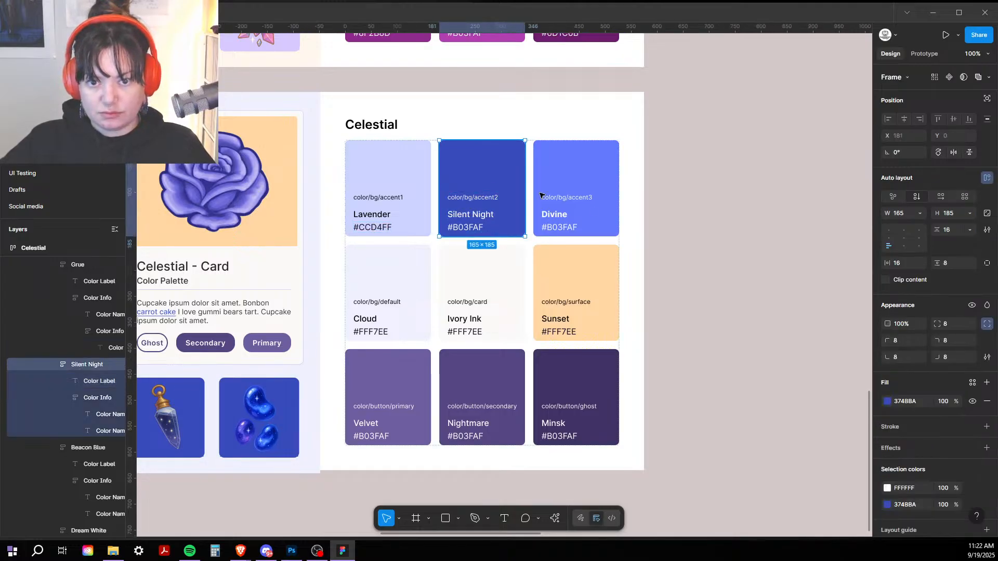
left_click(907, 401)
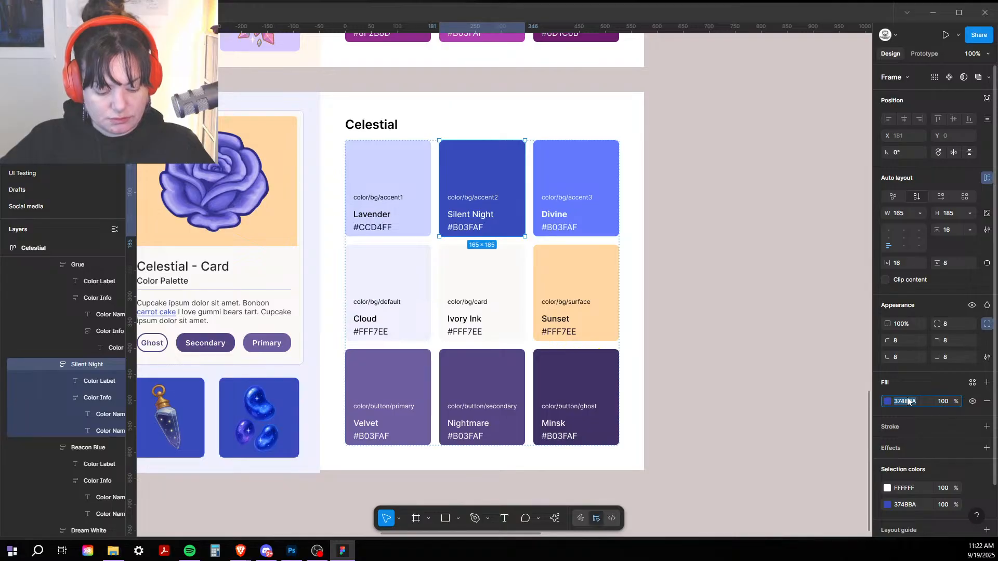
double_click(462, 231)
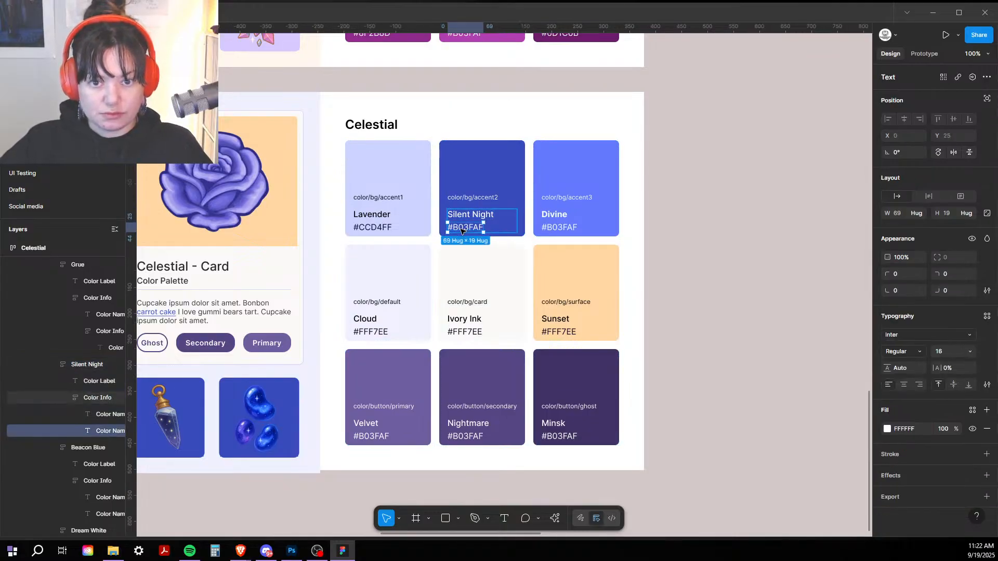
double_click(462, 231)
type("#374BBA")
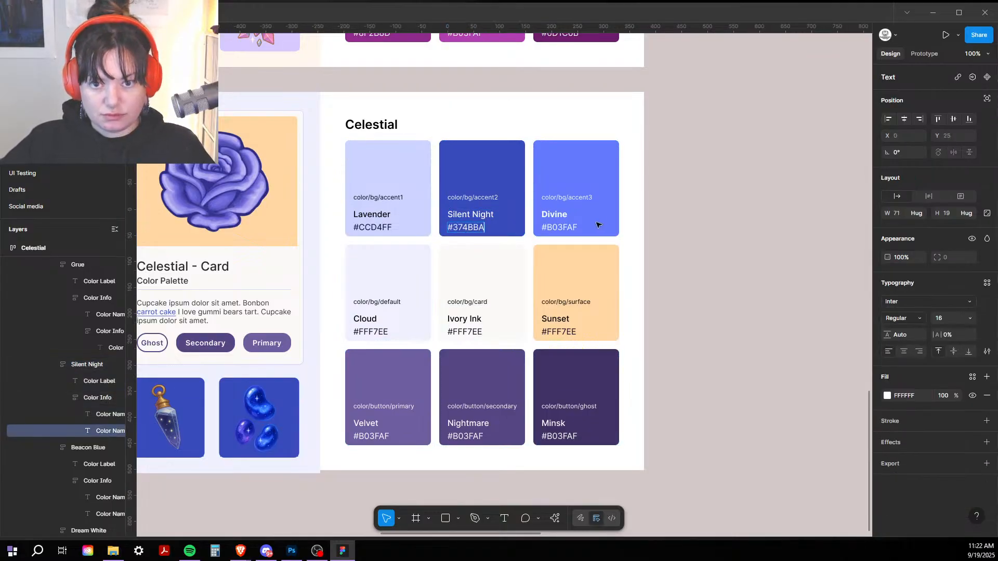
Step: Change the Divine hex label to #637AFE to match its fill
left_click(597, 223)
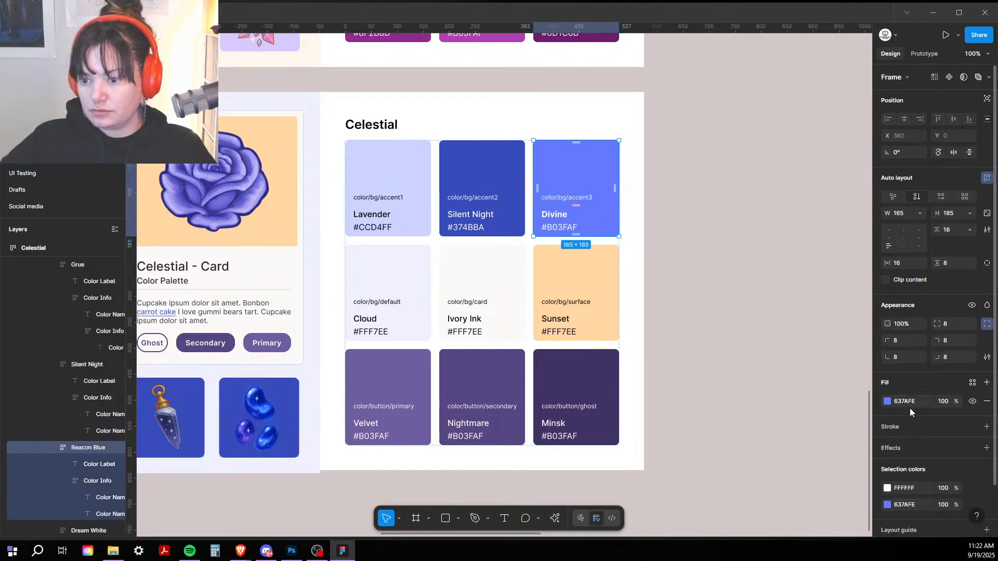
left_click(920, 402)
key("ctrl+c")
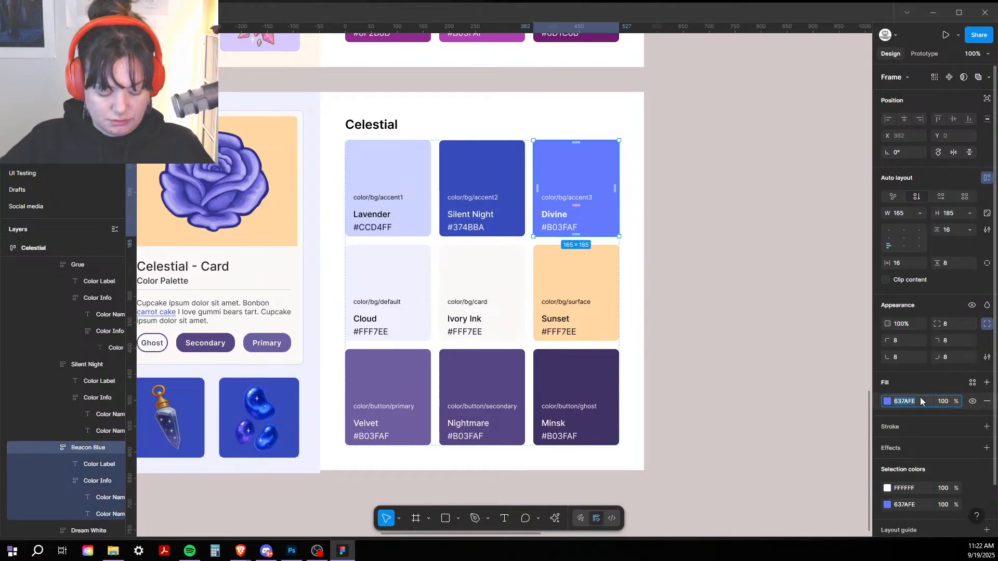
double_click(562, 231)
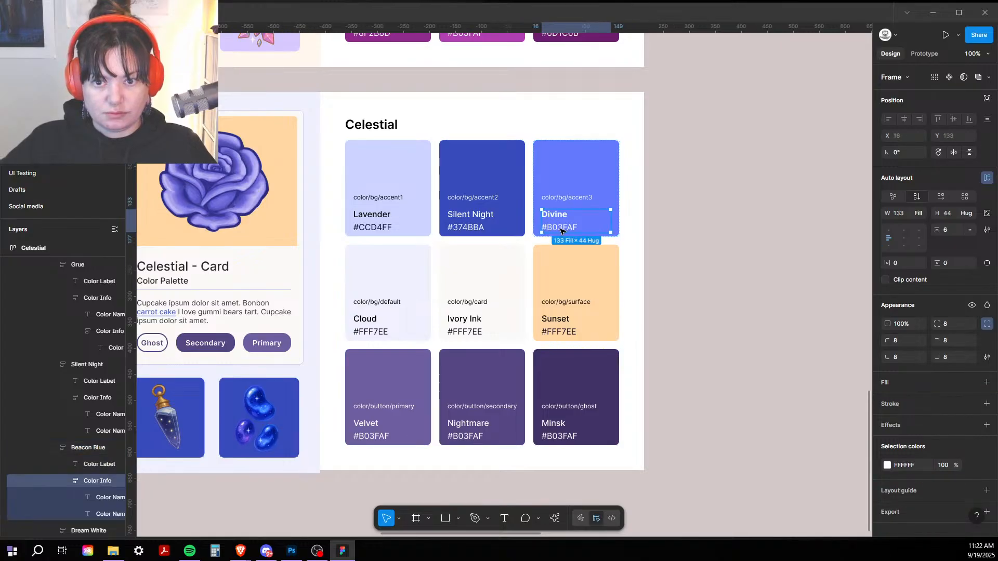
double_click(561, 231)
double_click(561, 231)
key("ctrl+v")
key("Escape")
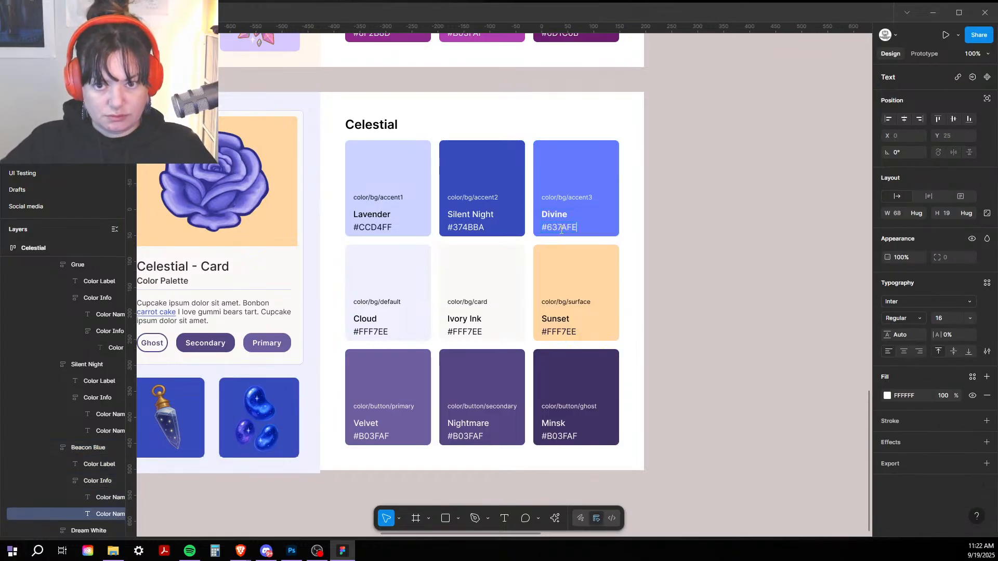
Step: Change the Cloud hex label to EFF1FF to match its fill
left_click(383, 284)
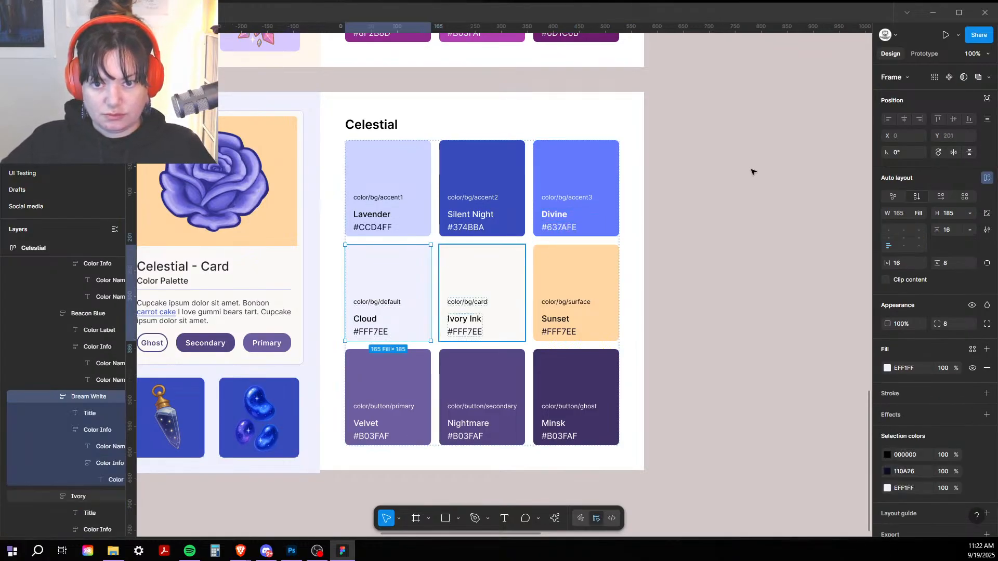
left_click(902, 401)
key("ctrl+c")
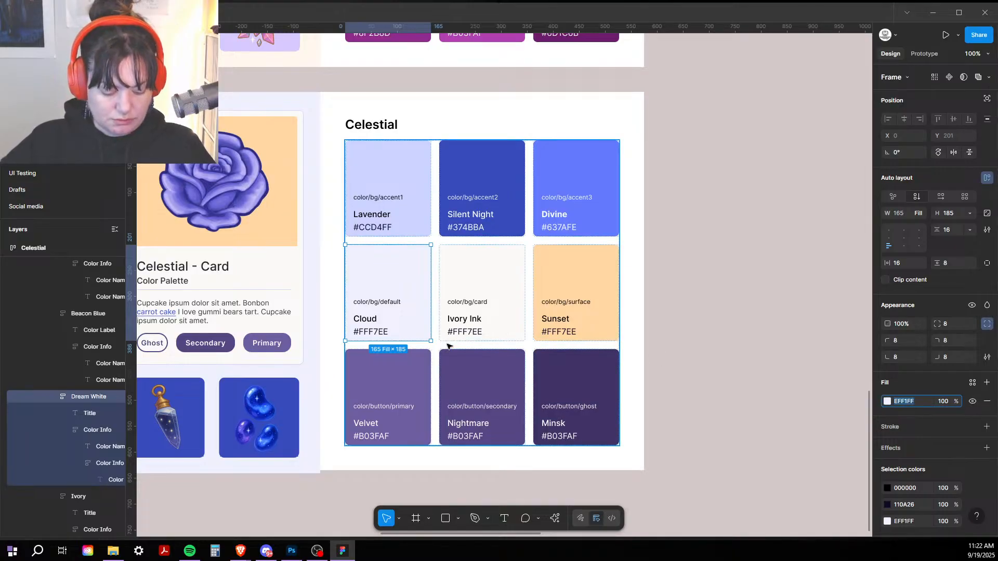
double_click(372, 333)
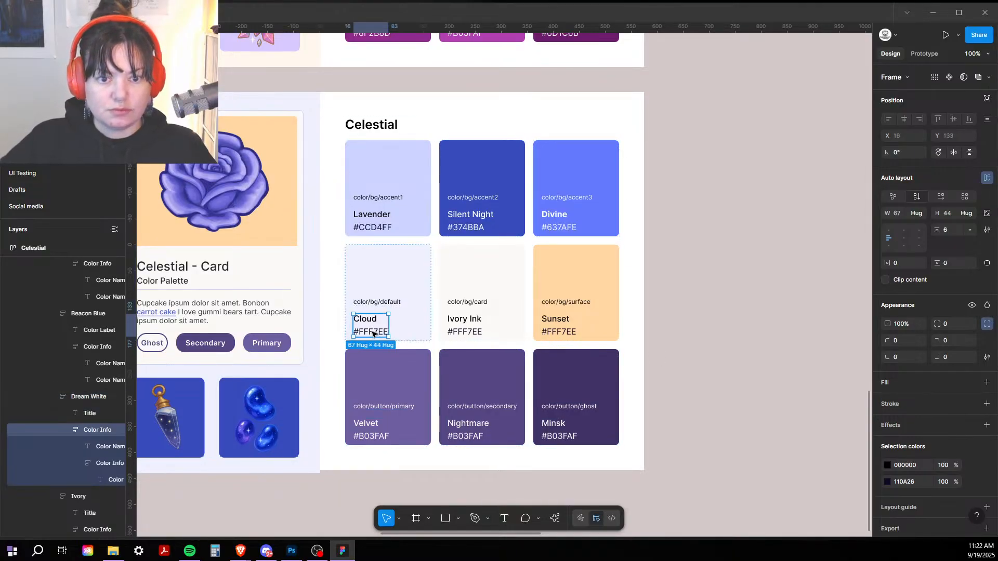
double_click(372, 332)
double_click(373, 333)
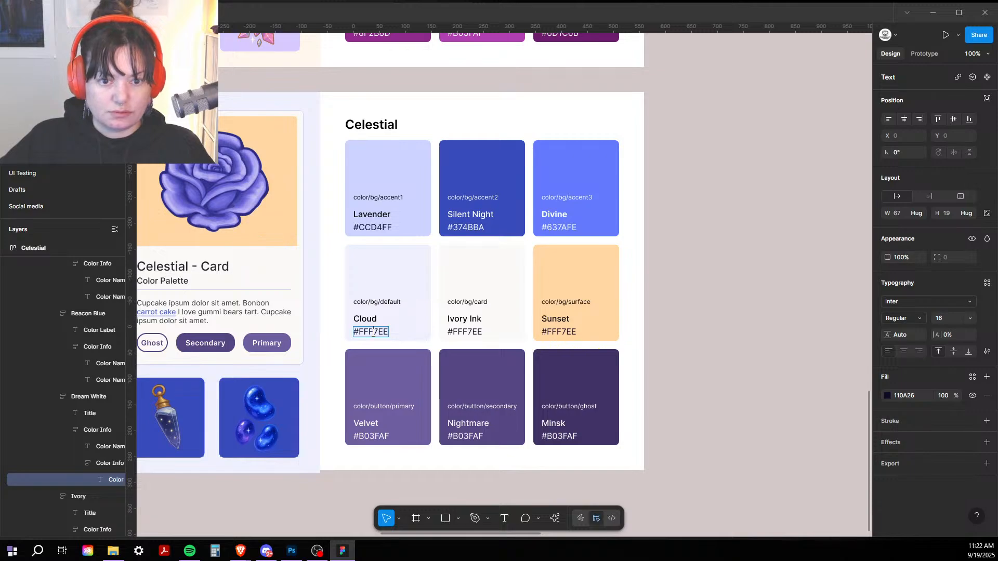
double_click(373, 333)
key("ctrl+v")
key("Escape")
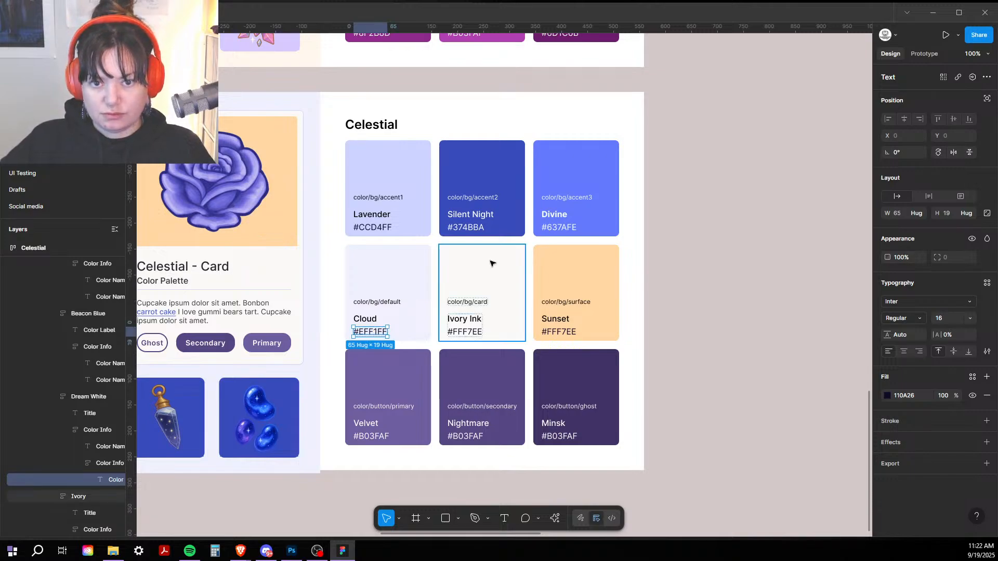
Step: Change the Ivory Ink hex label to #FBF9F7 to match its fill
left_click(494, 278)
left_click(920, 403)
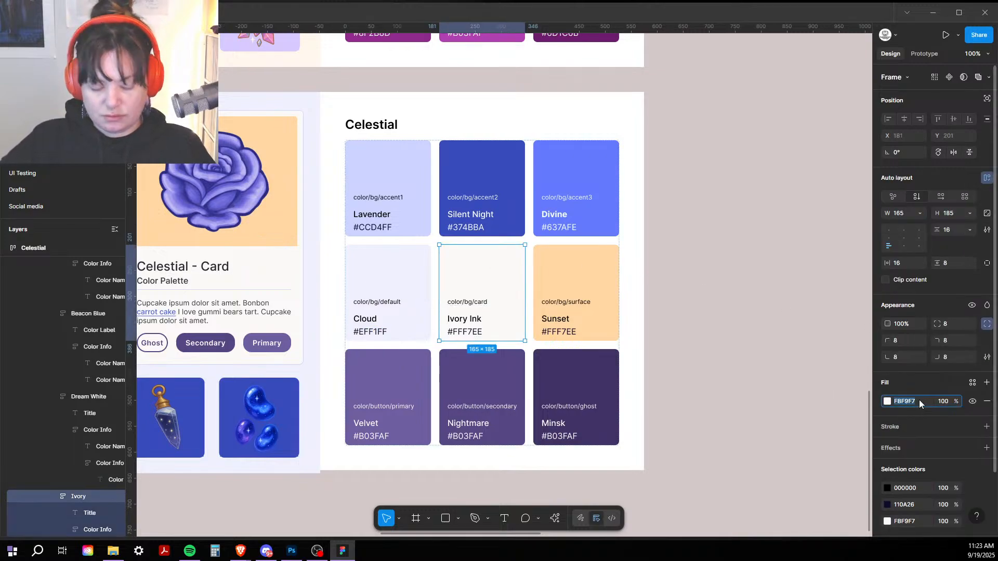
double_click(476, 336)
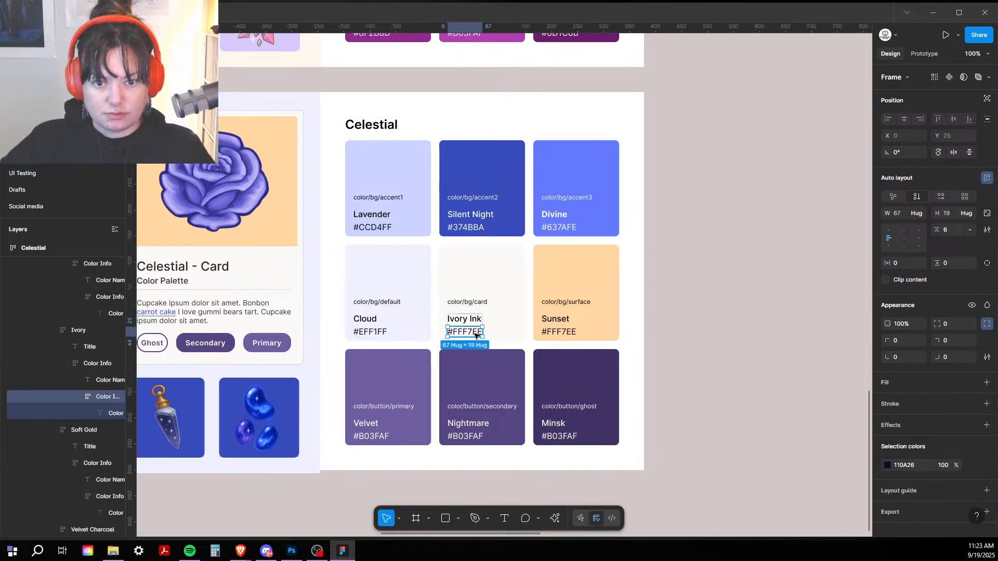
double_click(476, 336)
double_click(476, 335)
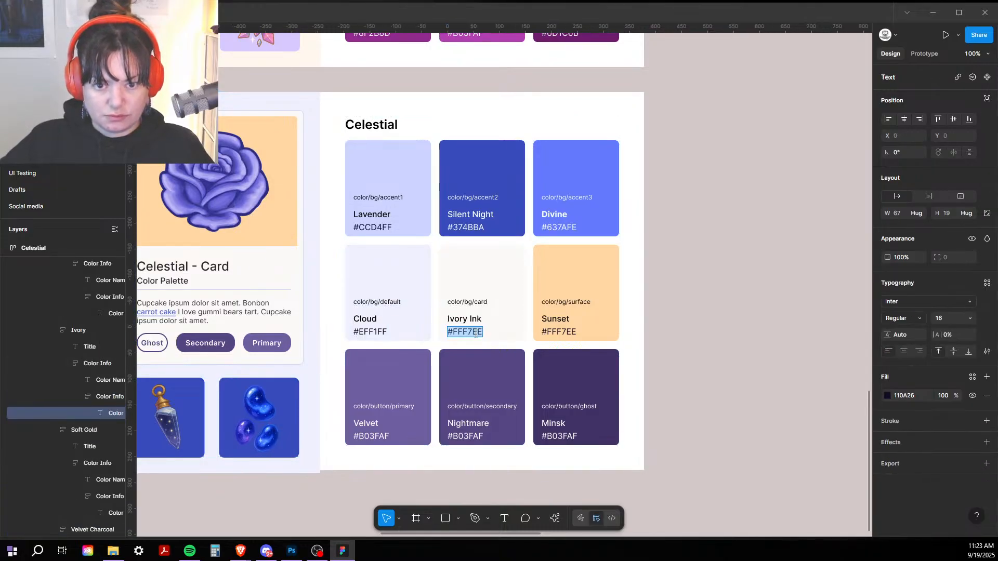
type("#FBF9F7")
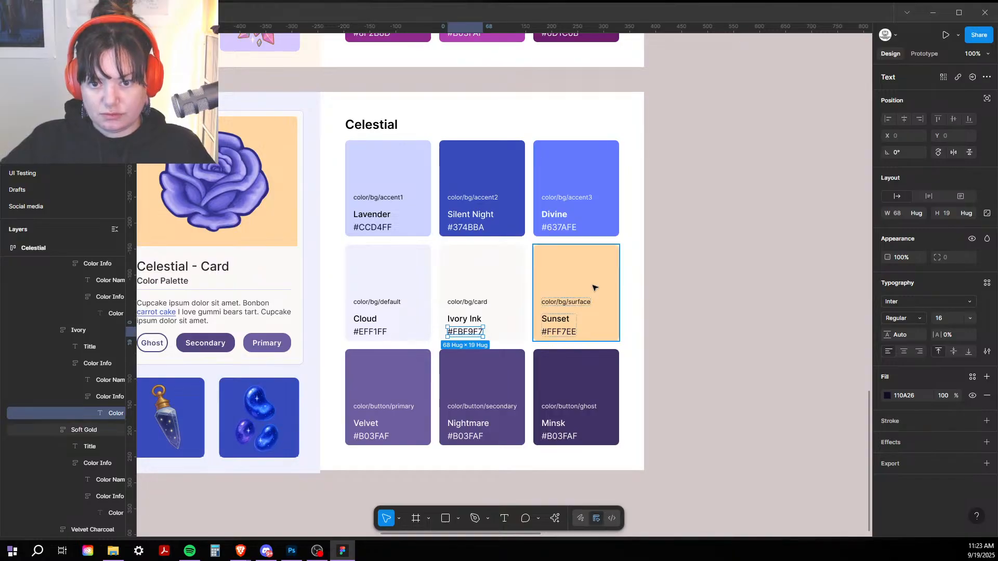
Step: Change the Sunset hex label to #FFD7A3 to match its peach fill
left_click(595, 285)
left_click(918, 403)
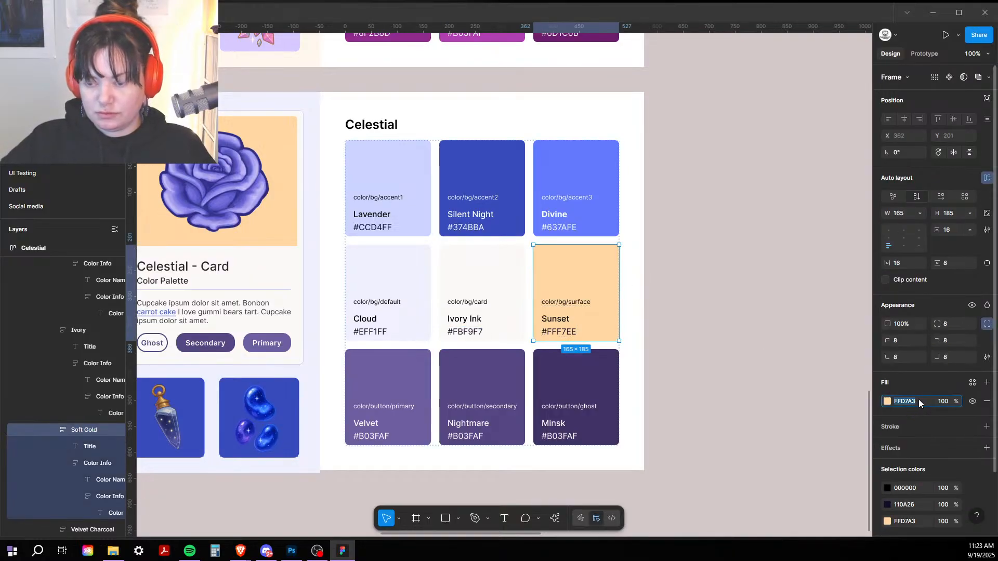
left_click(574, 332)
left_click(575, 333)
left_click(564, 333)
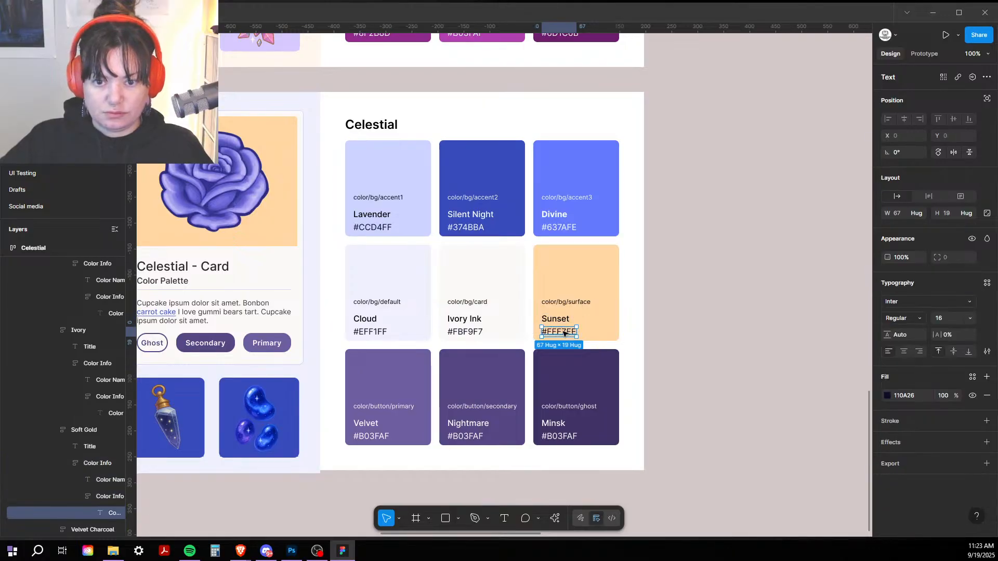
double_click(564, 334)
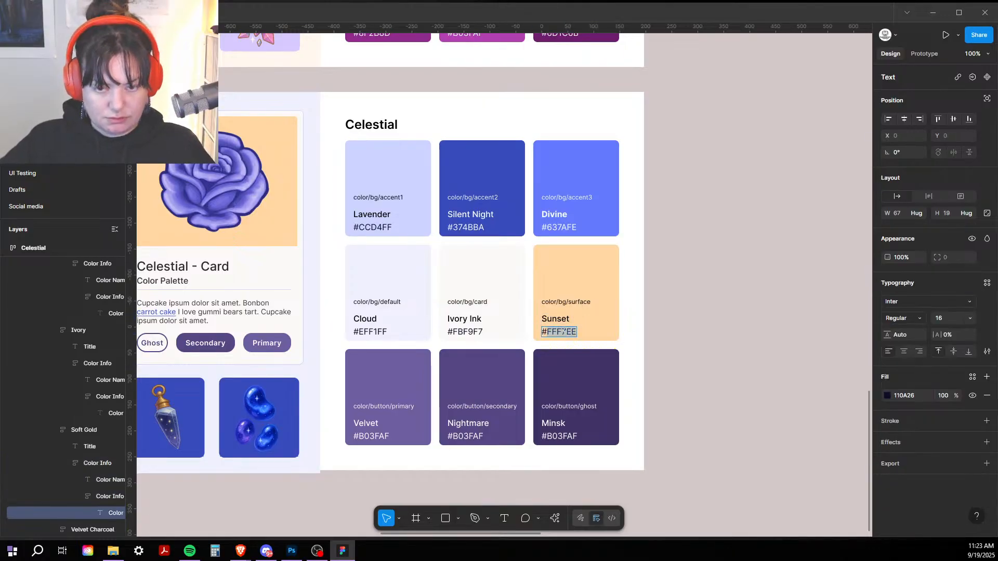
type("#FFD7A3")
key("Escape")
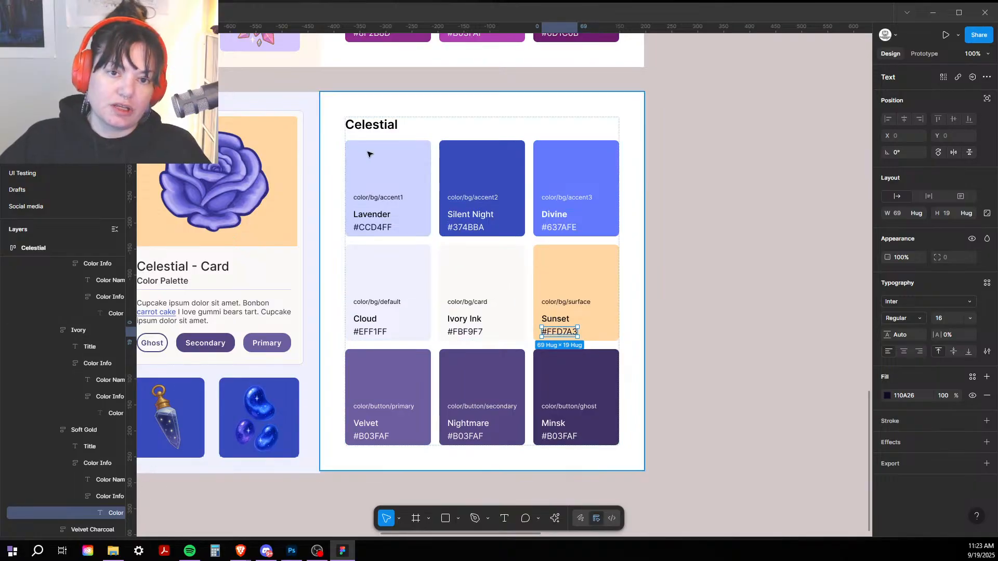
left_click(352, 125)
left_click(379, 113)
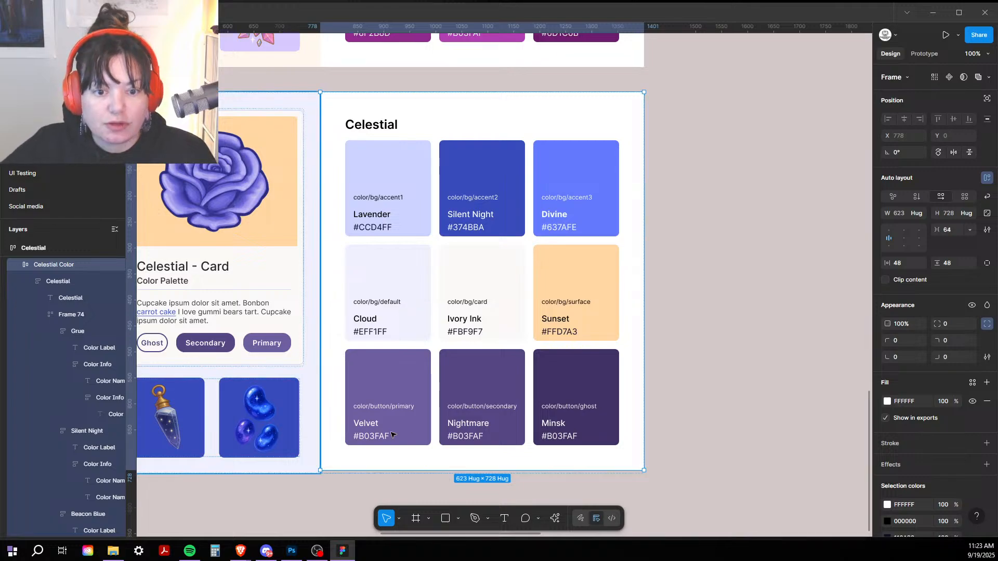
Step: Change the Velvet hex label to 6E5EA0, copied from its fill
left_click(395, 370)
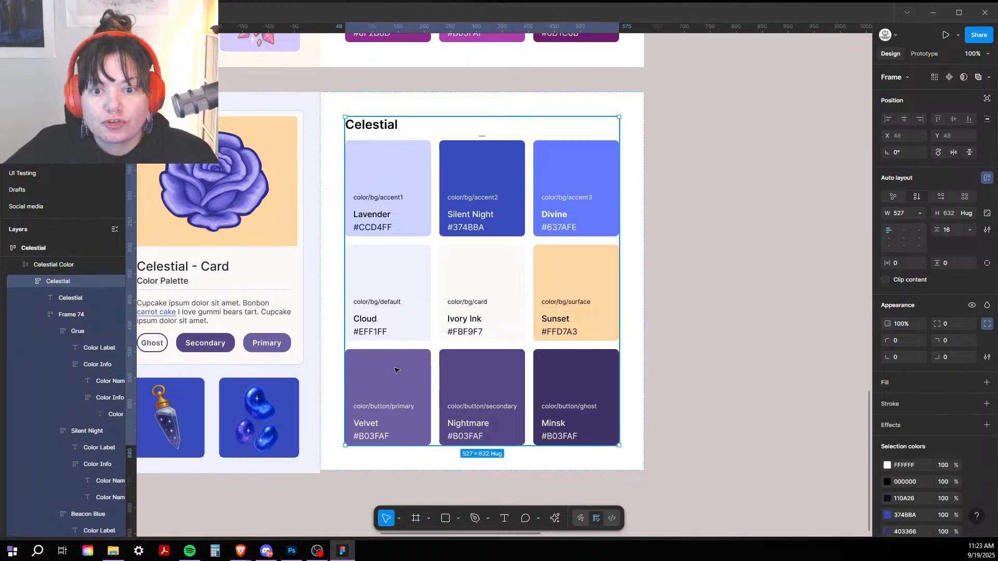
left_click(396, 370)
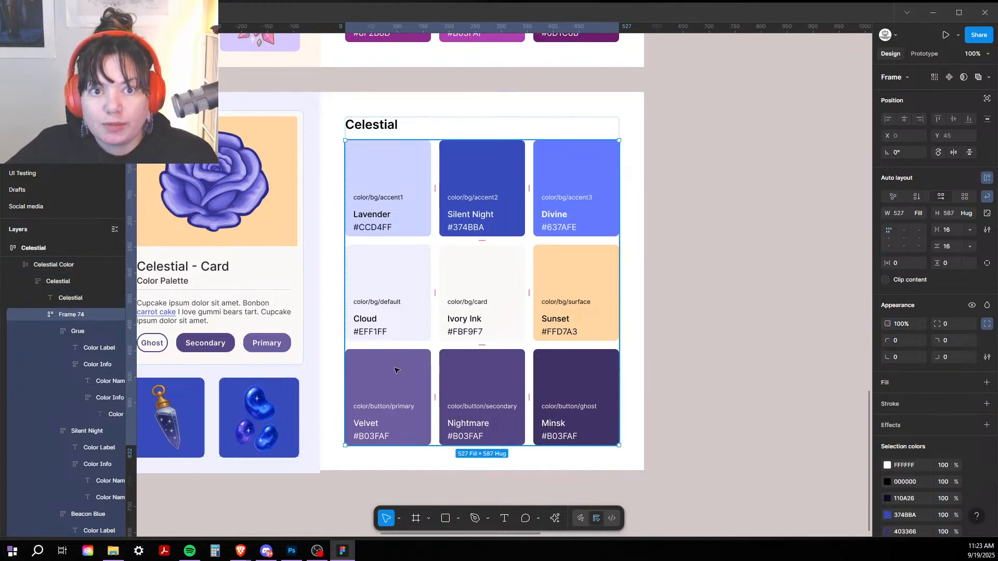
left_click(395, 370)
left_click(910, 401)
key("ctrl+c")
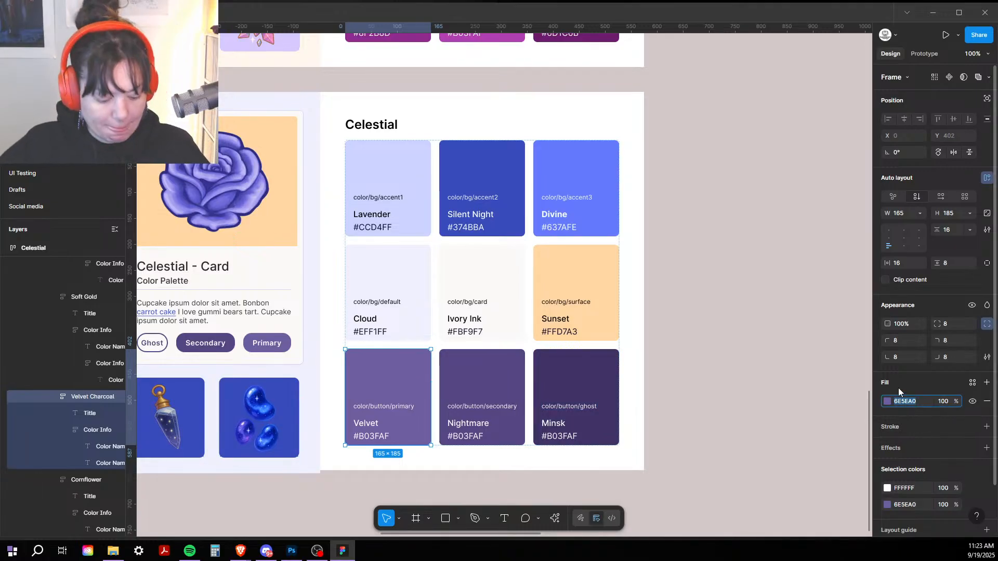
key("Escape")
double_click(368, 440)
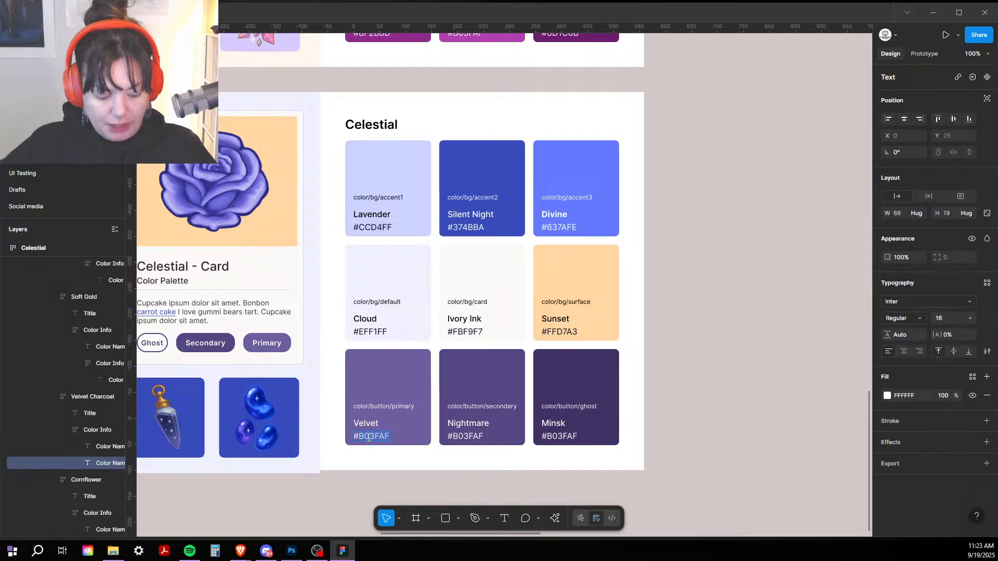
key("ctrl+v")
Step: Change the Nightmare hex label to #564783 to match its fill
left_click(475, 385)
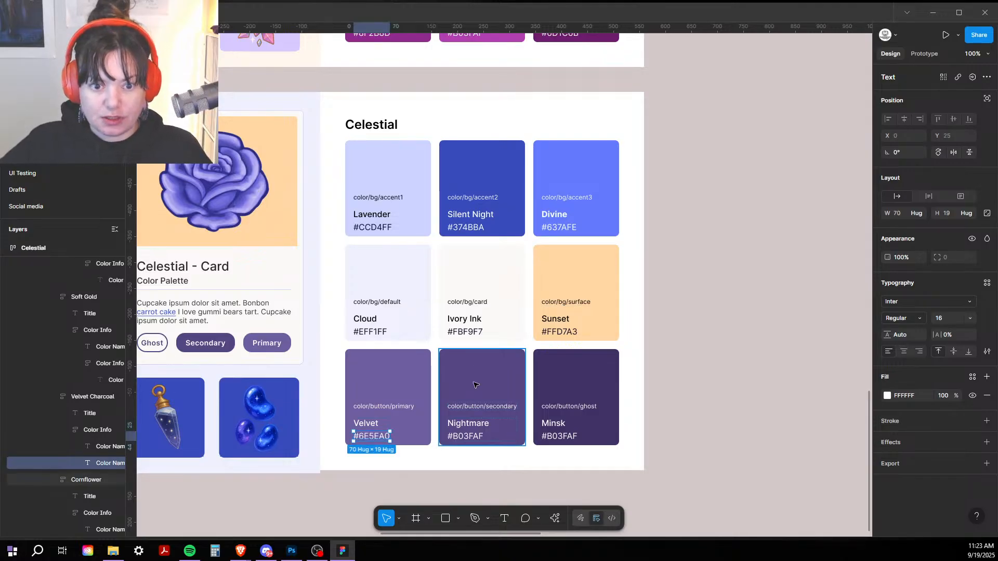
left_click(903, 403)
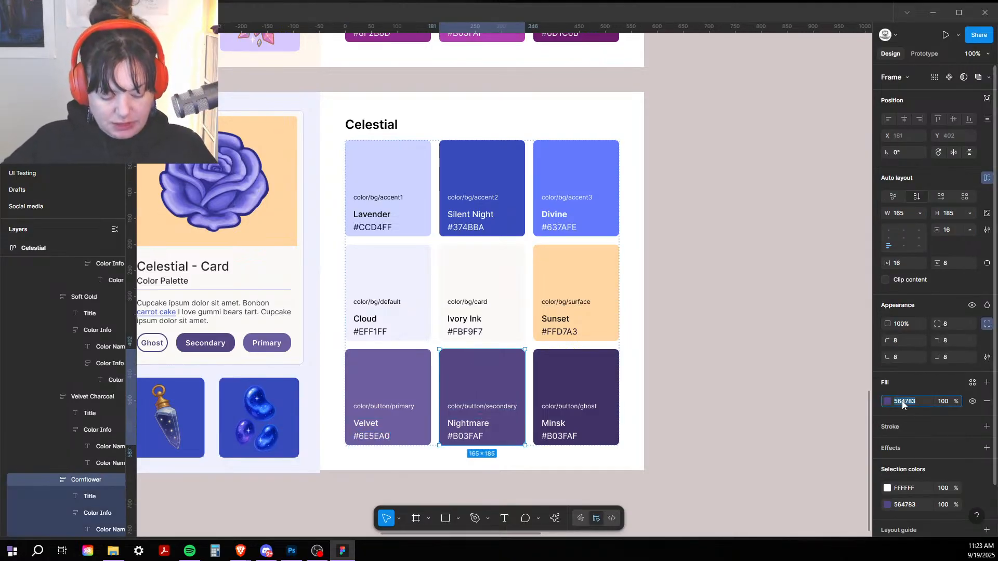
left_click(468, 441)
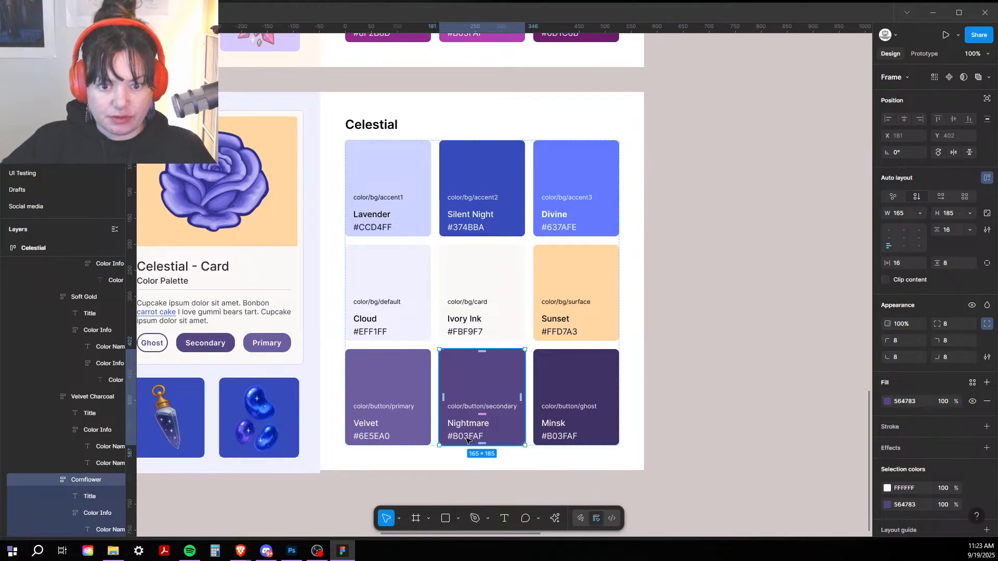
double_click(467, 437)
double_click(467, 437)
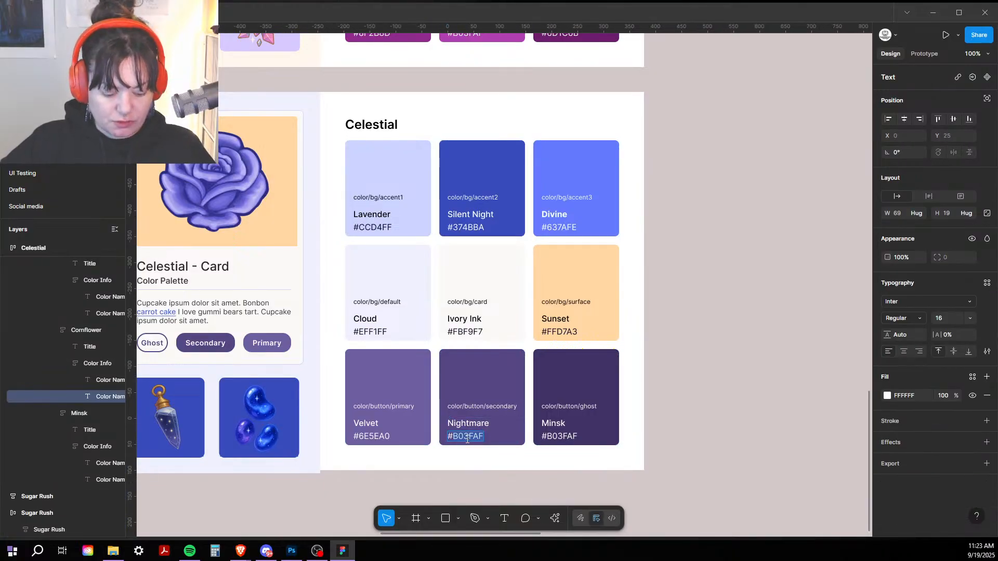
type("#564783")
Step: Change the Minsk hex label to #403366 to match its fill
left_click(578, 388)
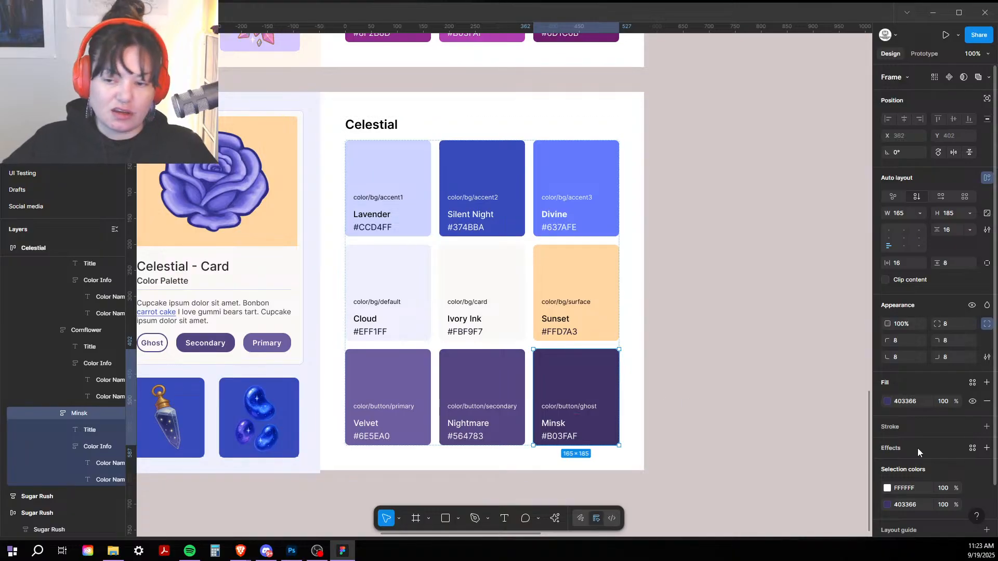
left_click(909, 402)
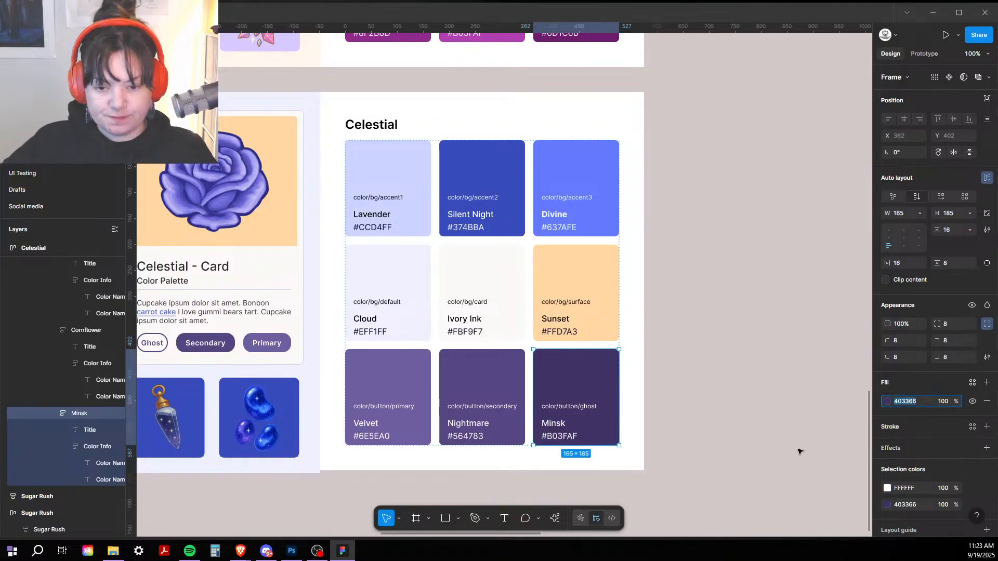
left_click(566, 440)
left_click(565, 439)
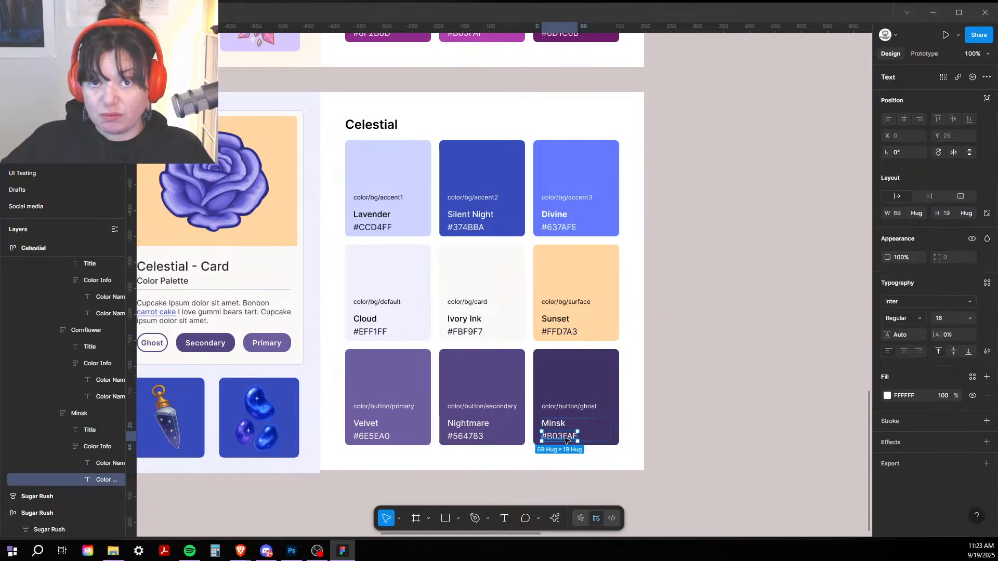
double_click(565, 440)
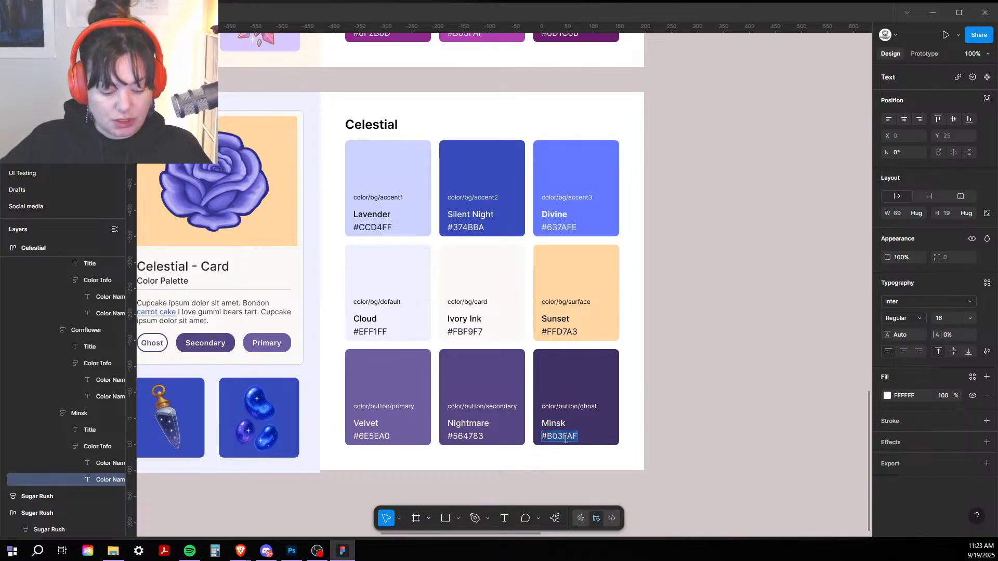
type("#403366")
key("Escape")
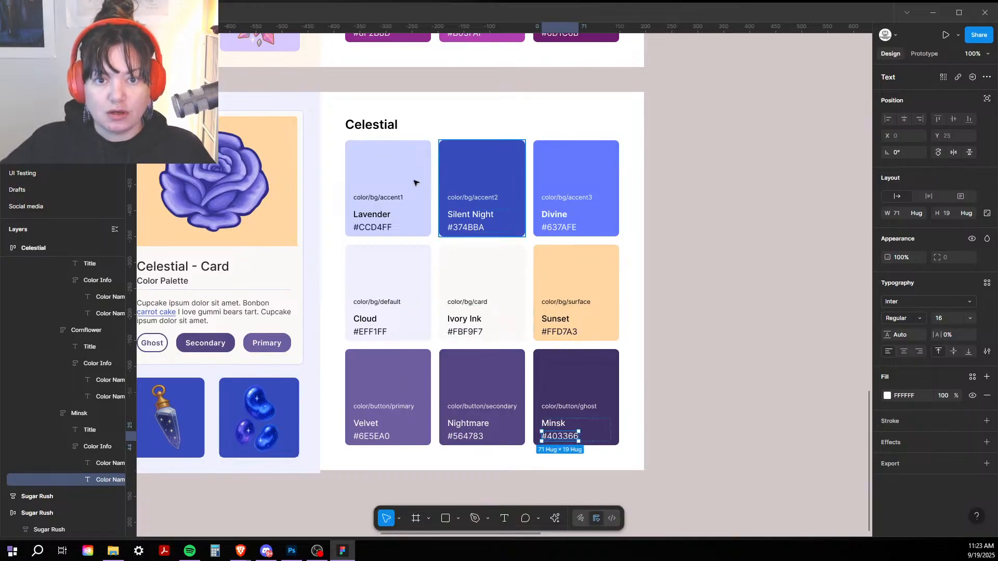
Step: Select the Lavender, Silent Night and Divine swatch cards together
left_click(378, 157)
left_click(479, 161, "shift")
left_click(601, 156, "shift")
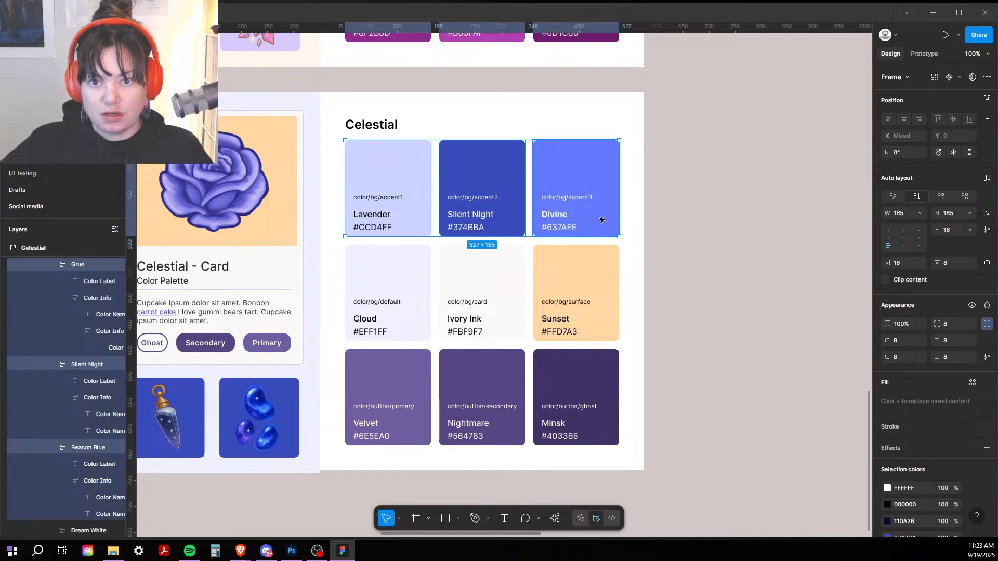
Step: Add the remaining six Celestial cards to the selection and set auto layout gap to Auto (space between)
left_click(602, 307, "shift")
left_click(481, 270, "shift")
left_click(369, 312, "shift")
left_click(367, 378, "shift")
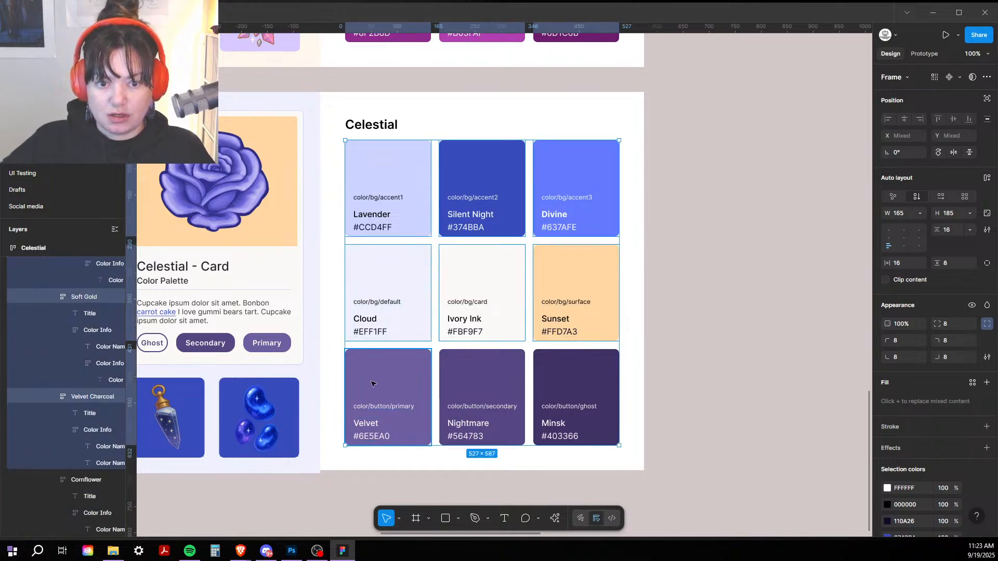
left_click(488, 379, "shift")
left_click(608, 384, "shift")
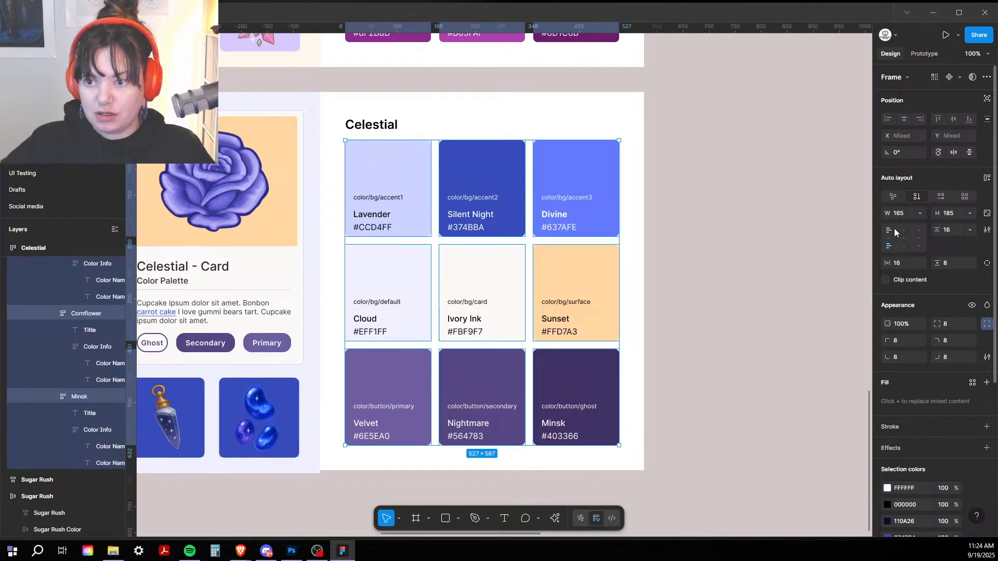
double_click(886, 243)
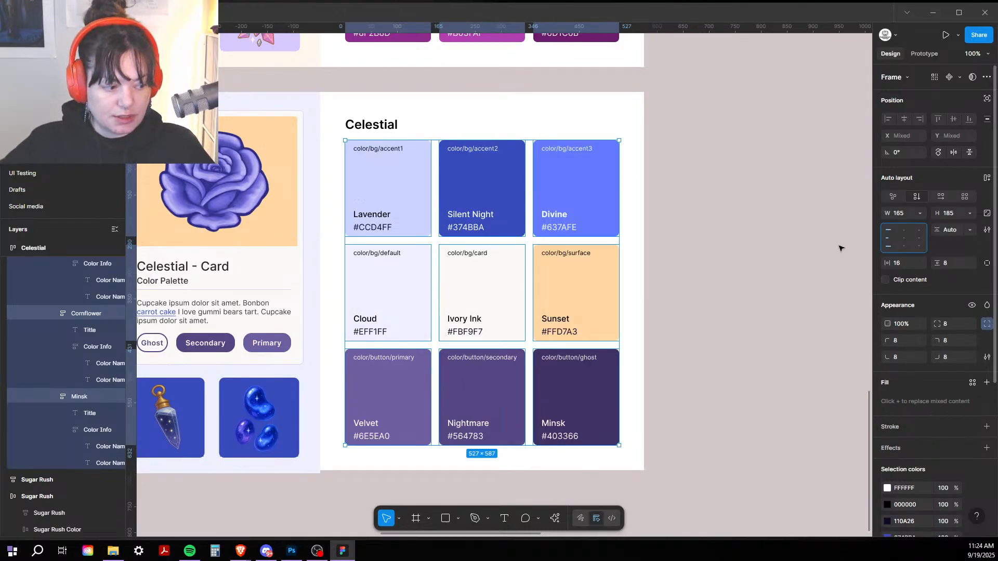
left_click(720, 232)
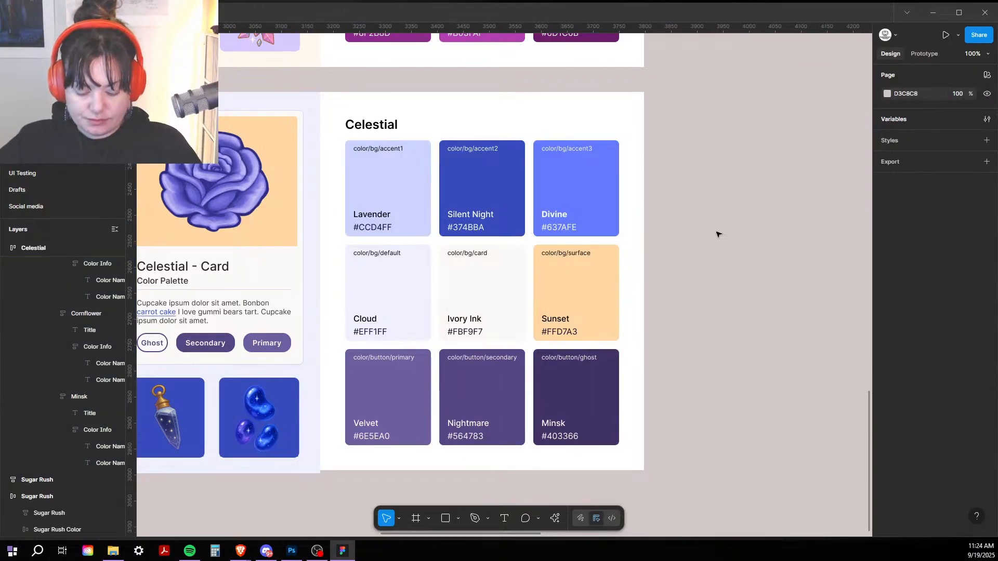
scroll(719, 235, "down", 6)
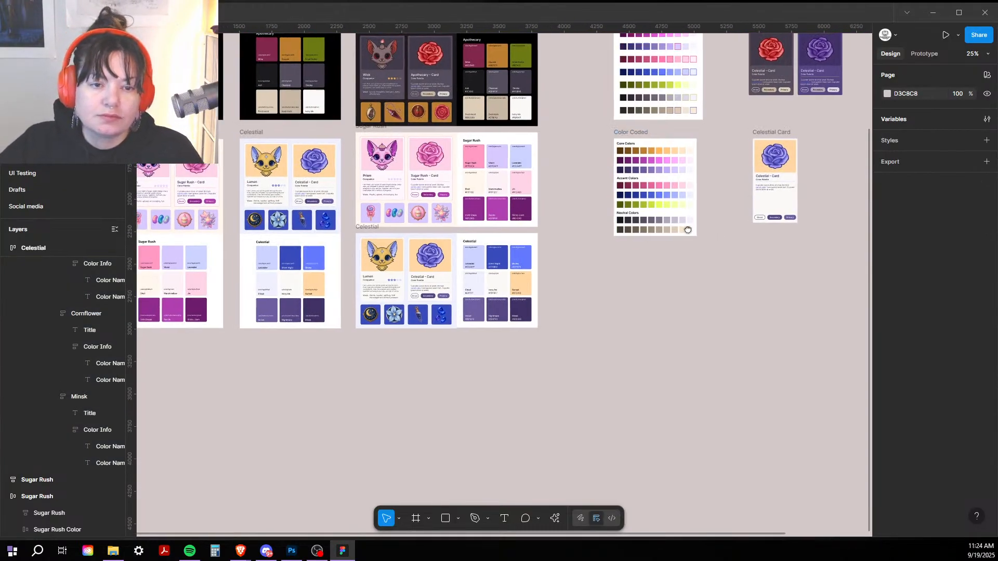
Step: Move the lone Celestial card further down-right and bring the four theme cards into view
left_click_drag(688, 229, 576, 323)
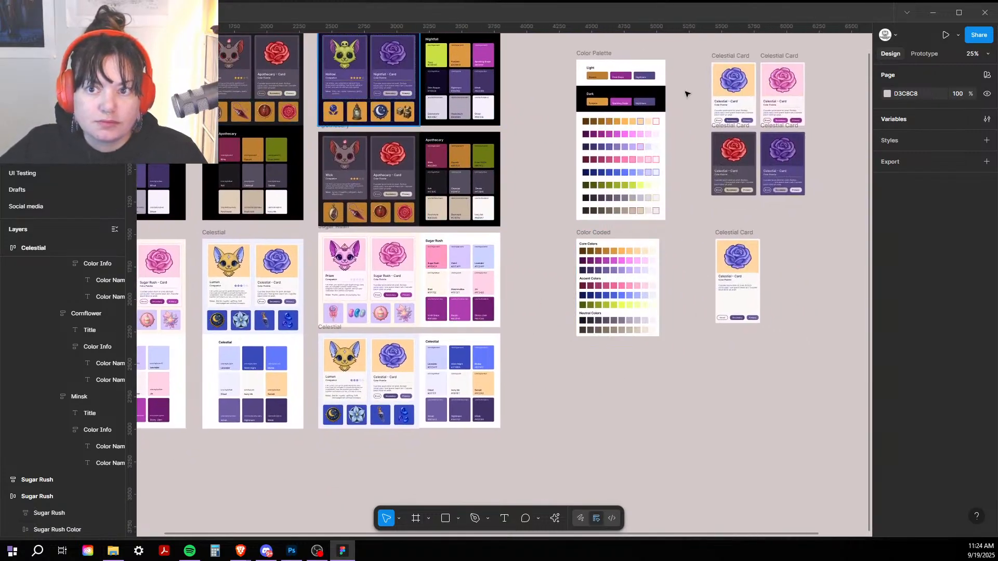
left_click_drag(727, 233, 817, 457)
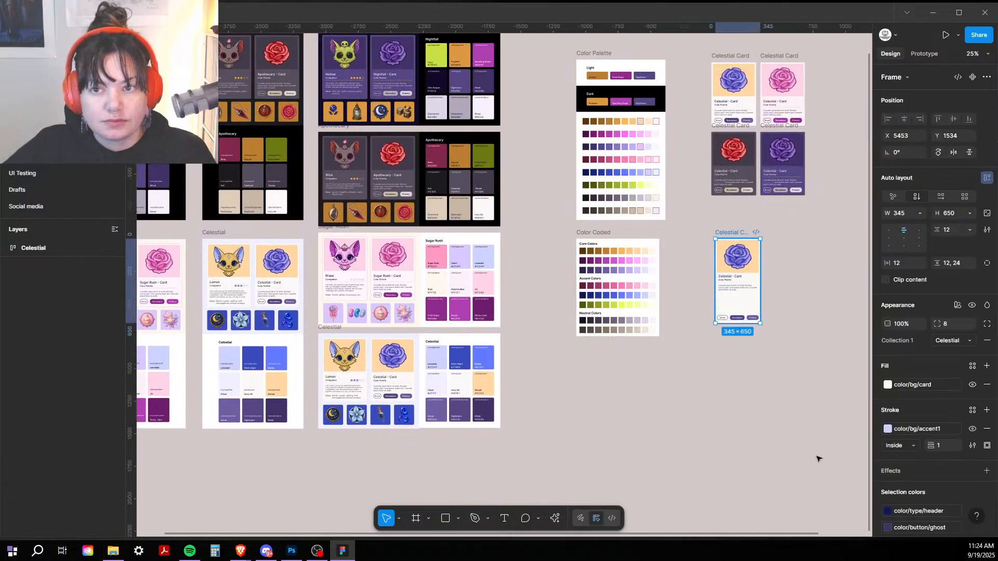
left_click(698, 393)
left_click_drag(672, 157, 637, 165)
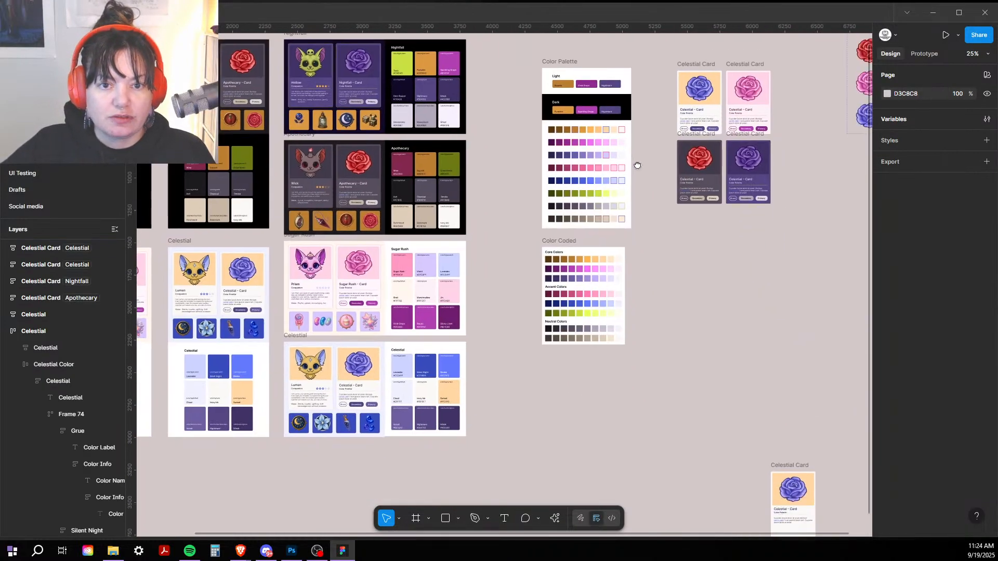
left_click_drag(686, 282, 472, 332)
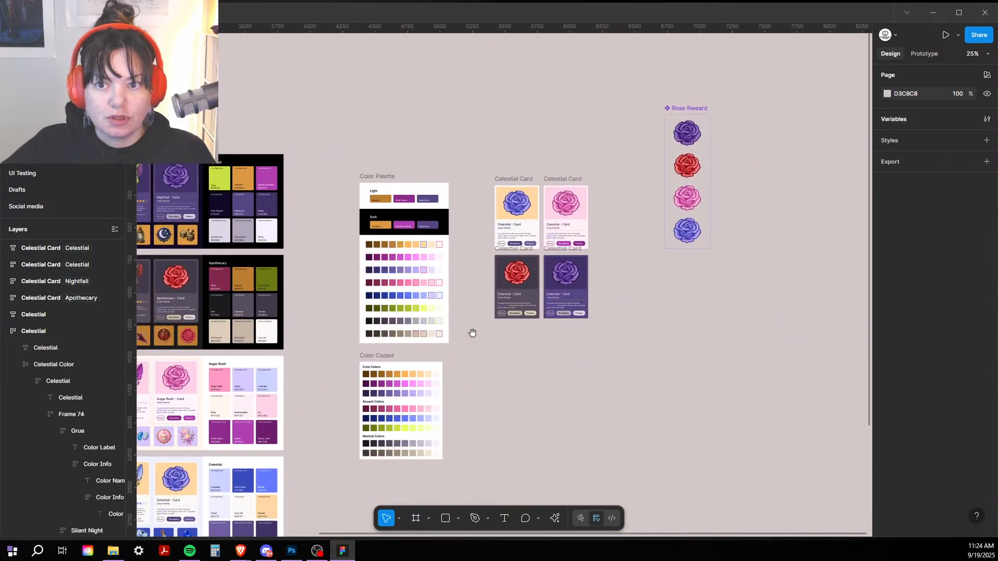
key("shift+0")
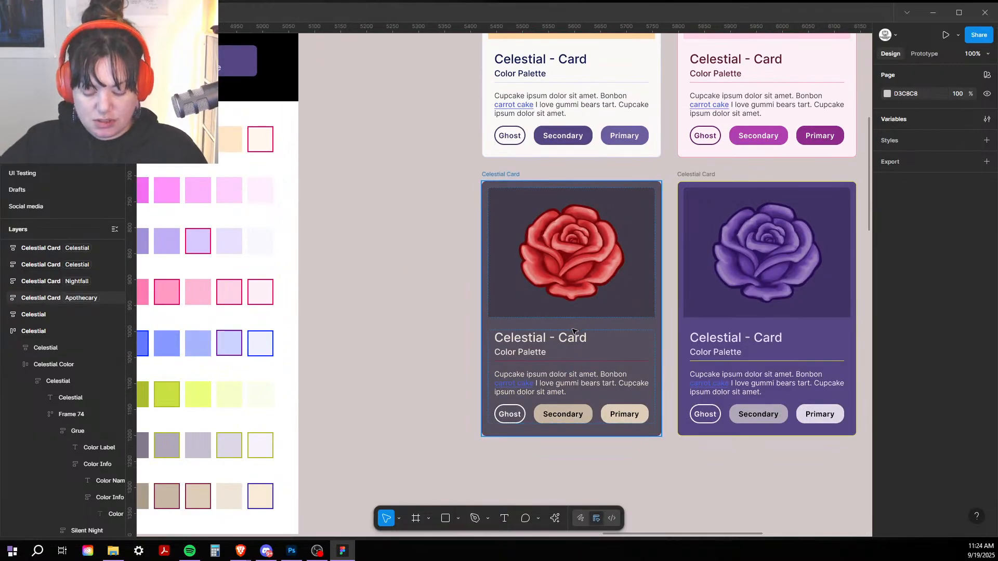
key("minus")
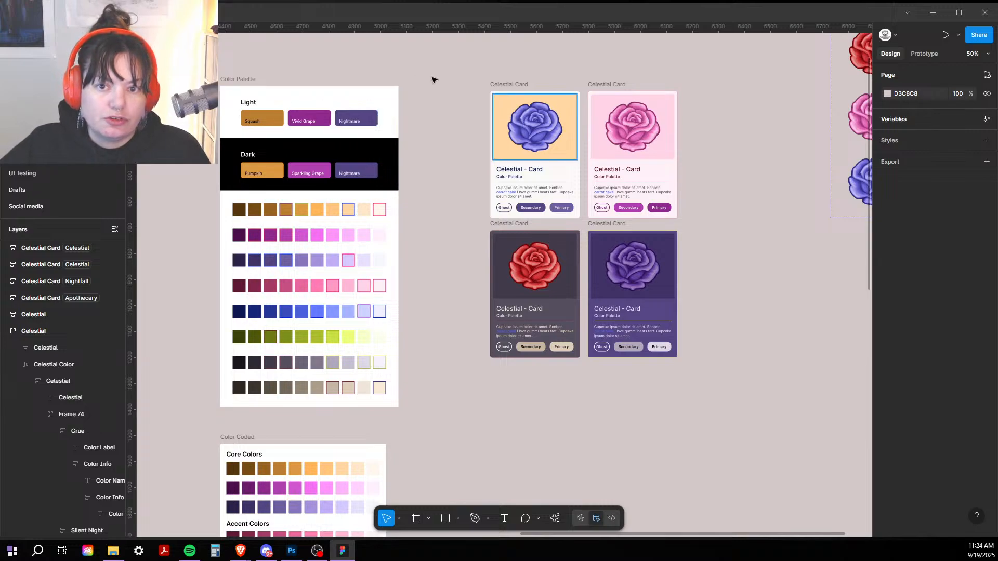
left_click_drag(471, 97, 382, 91)
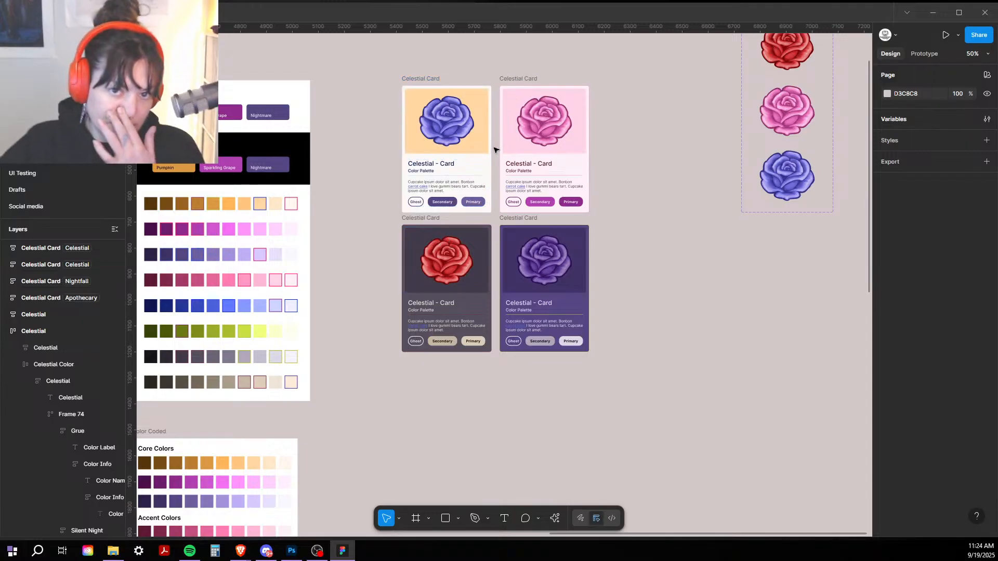
Step: Alt-drag the light Celestial card to a copy at the lower right, viewed at 100%
left_click(429, 79)
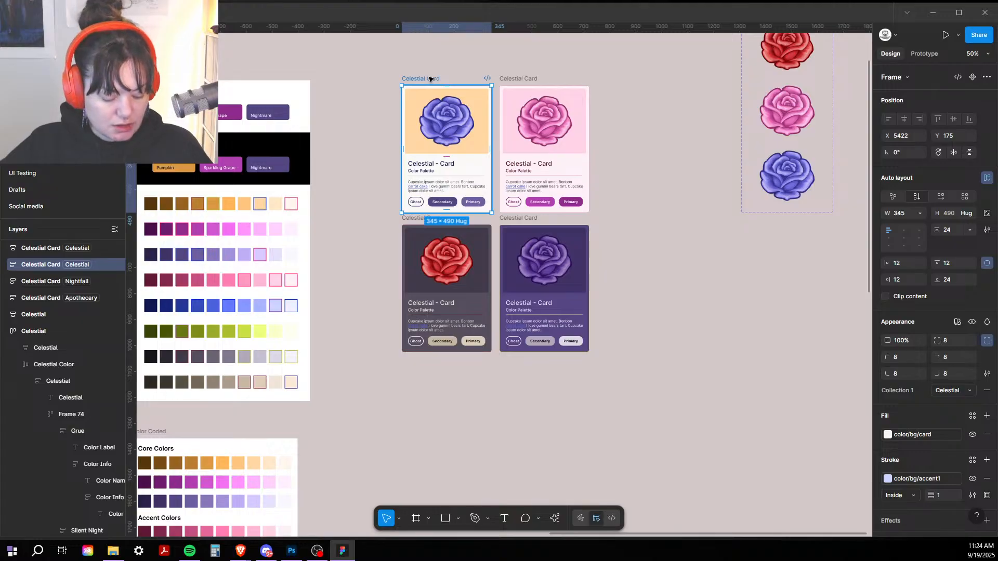
left_click_drag(429, 78, 669, 291)
left_click_drag(692, 257, 490, 207)
key("shift+0")
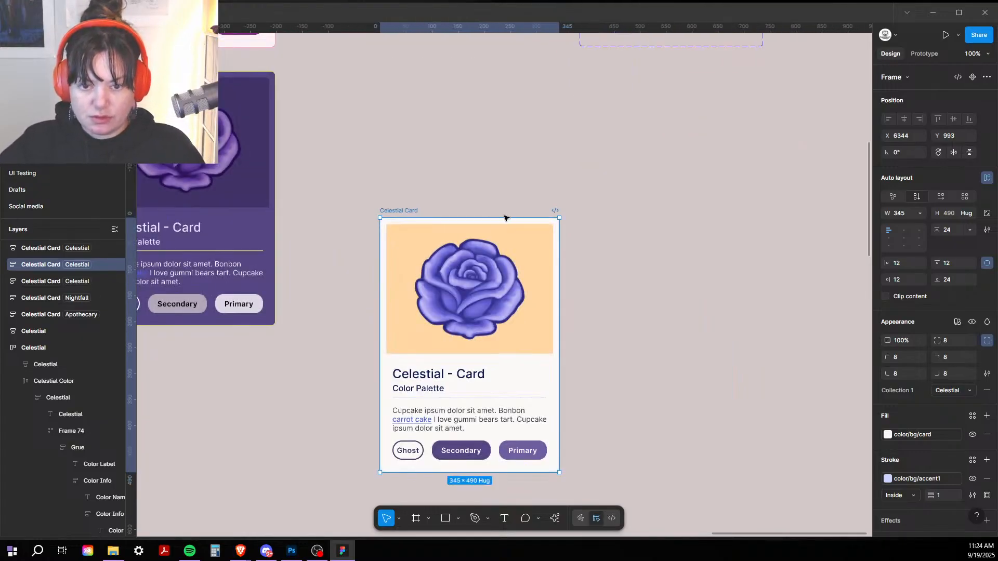
left_click_drag(404, 213, 466, 207)
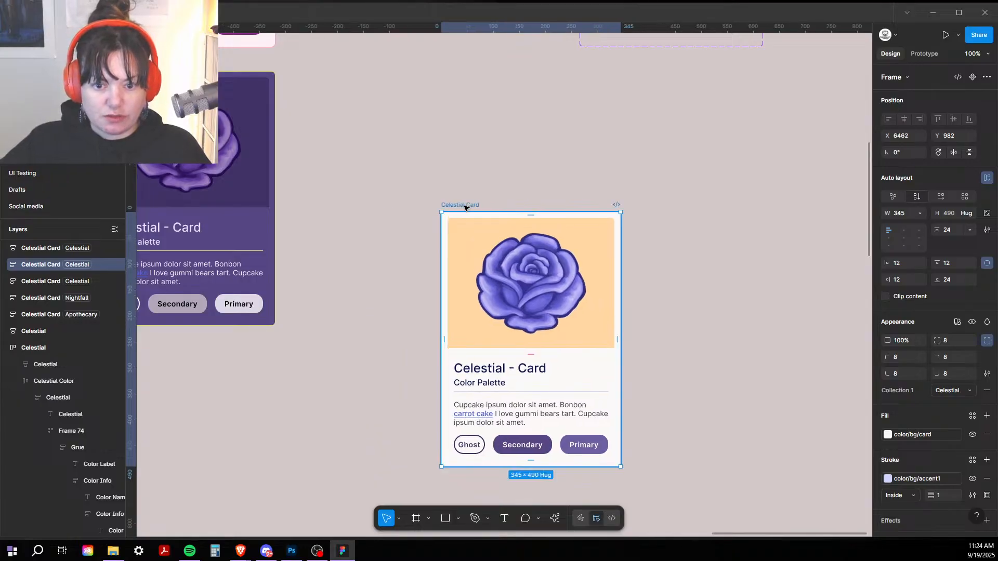
Step: Cycle the card copy's colour mode through Sugar Rush, Apothecary and Nightfall
left_click(950, 391)
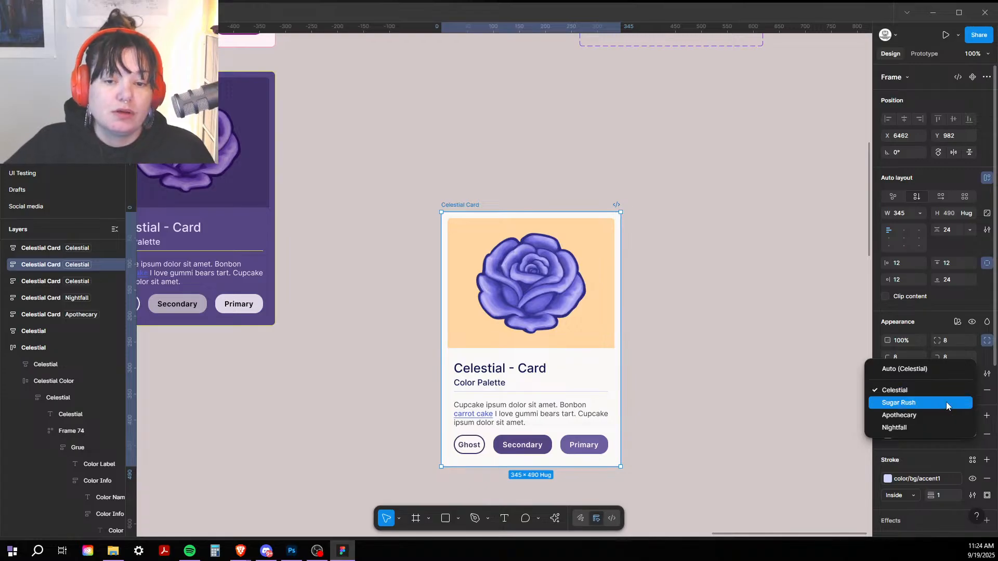
left_click(946, 402)
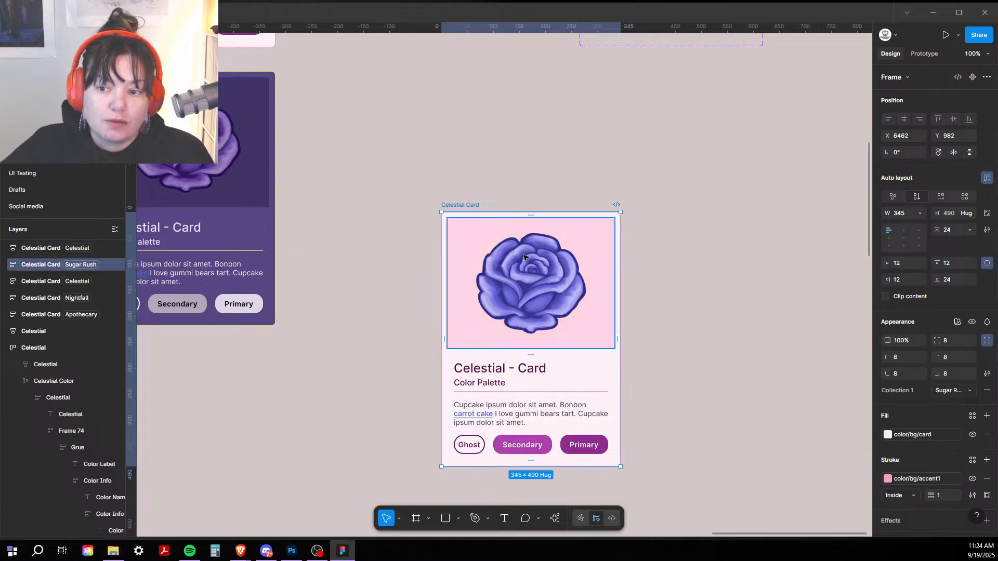
left_click(940, 391)
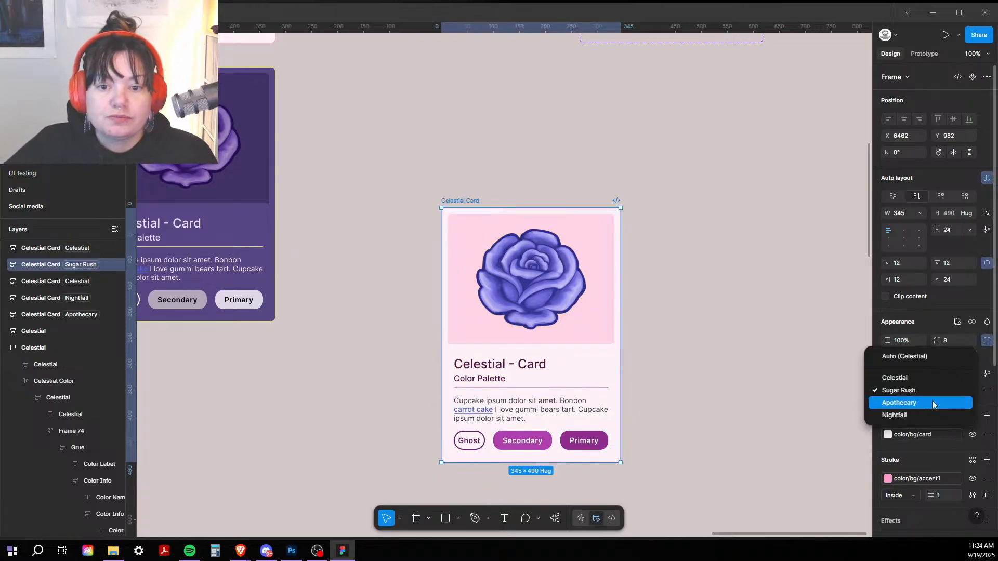
left_click(932, 404)
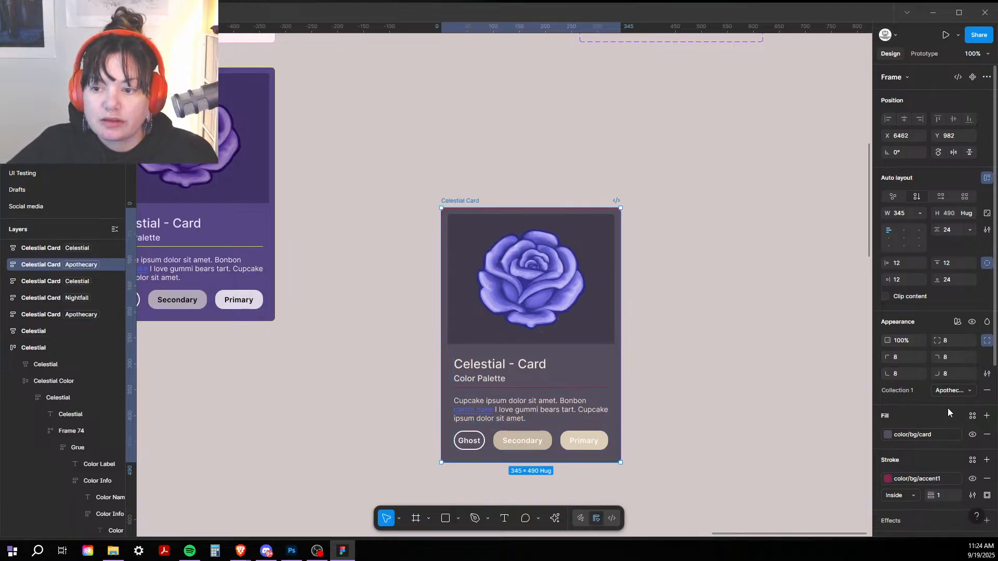
left_click(953, 393)
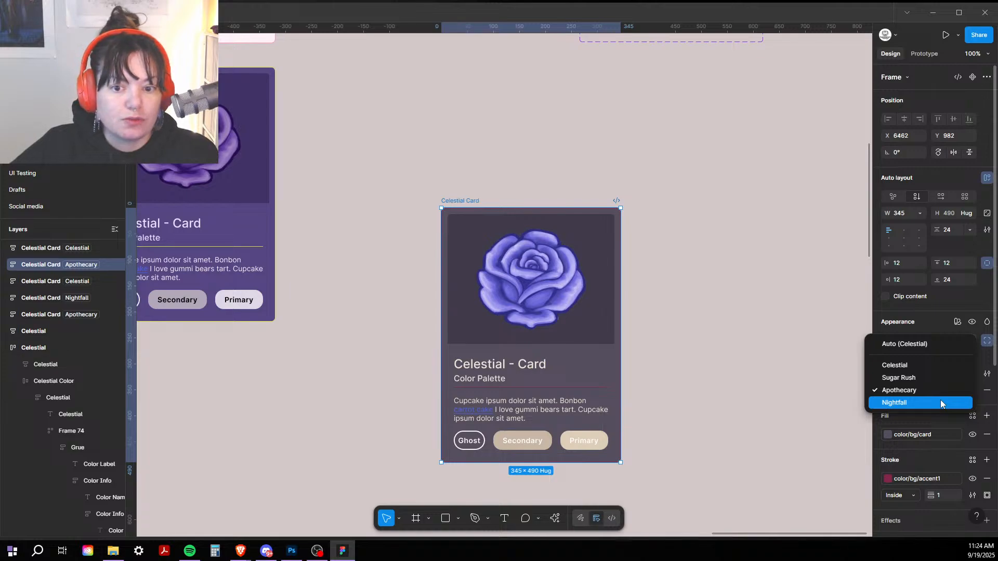
left_click(941, 401)
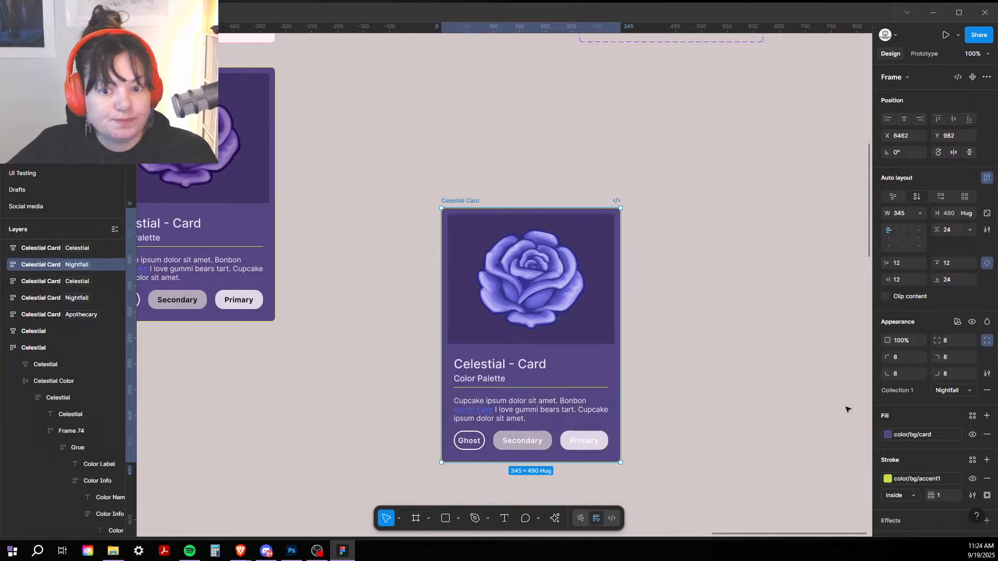
Step: Swap the nested rose image through its Apothecary, Nightfall and Sugar Rush variants
double_click(518, 280)
double_click(518, 280)
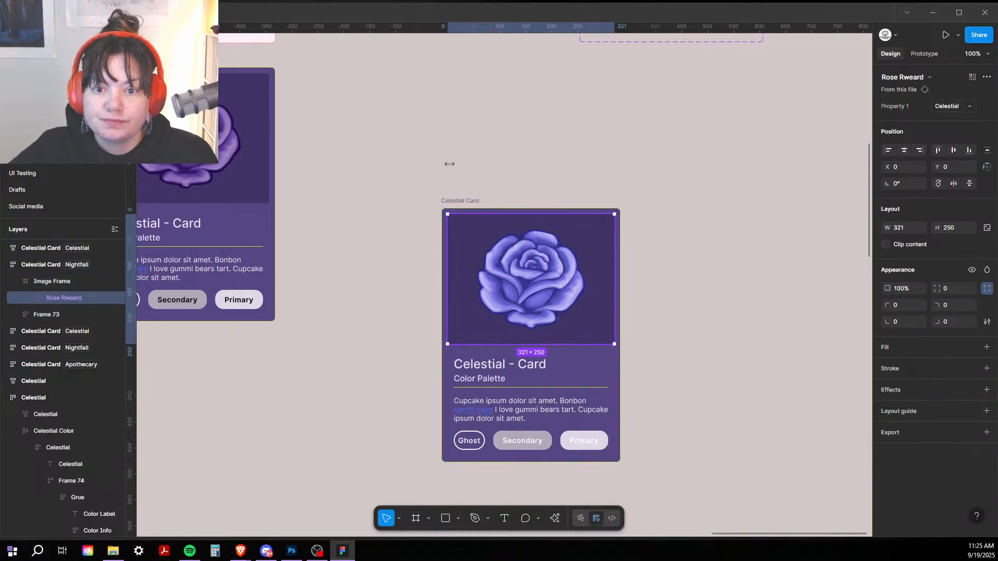
left_click(946, 107)
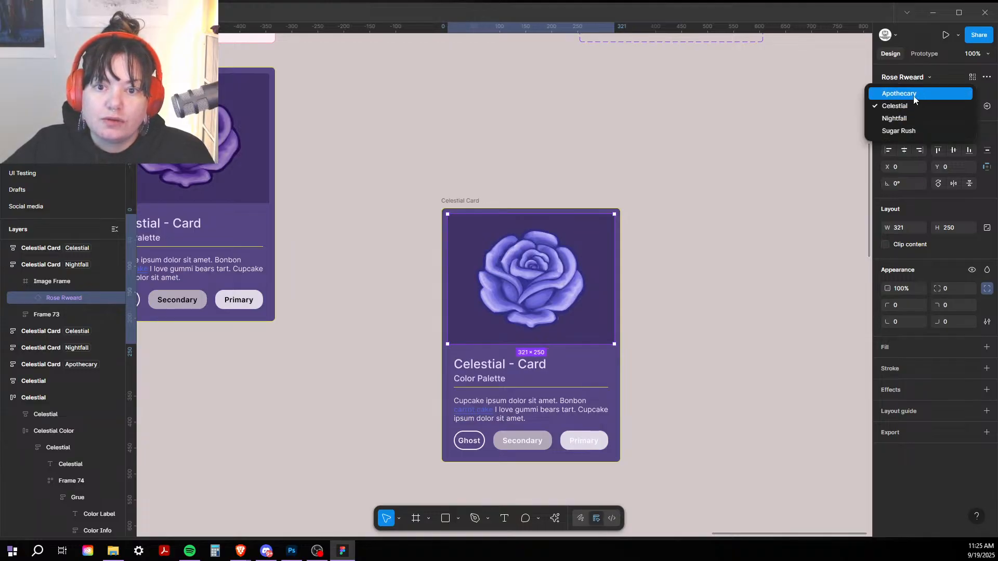
left_click(916, 100)
left_click(946, 107)
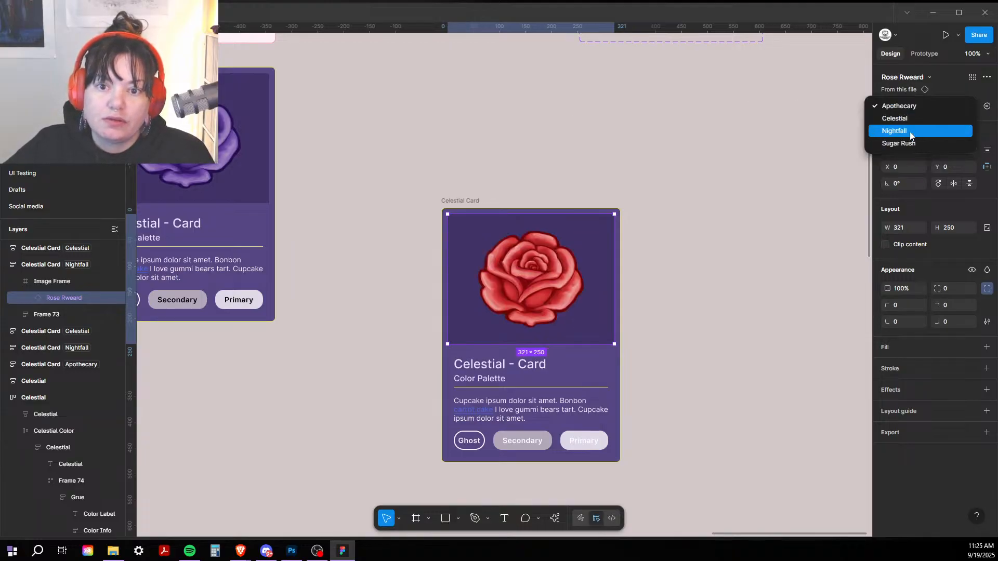
left_click(910, 132)
left_click(947, 106)
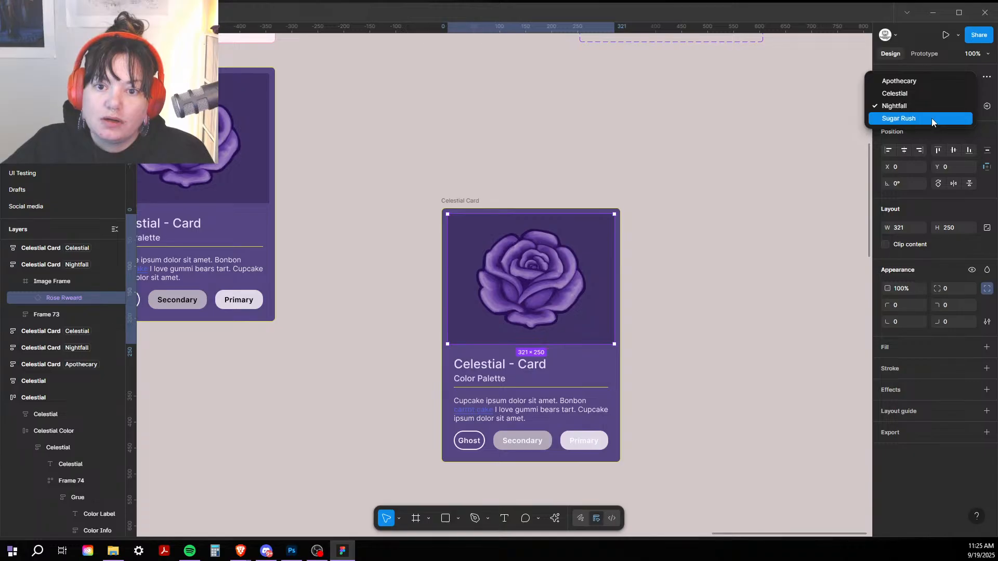
left_click(928, 118)
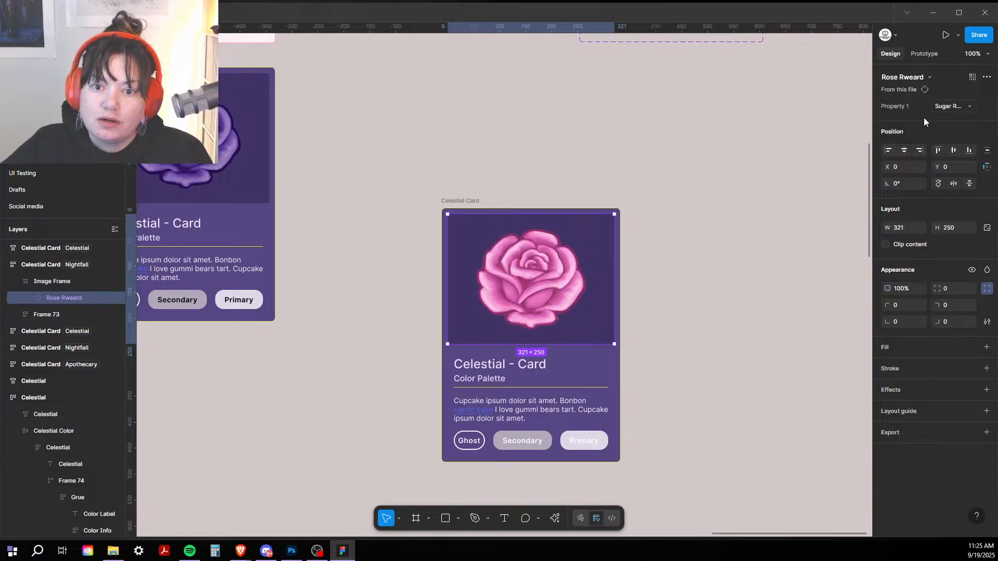
Step: Switch the card to the Apothecary theme and delete it
left_click(474, 200)
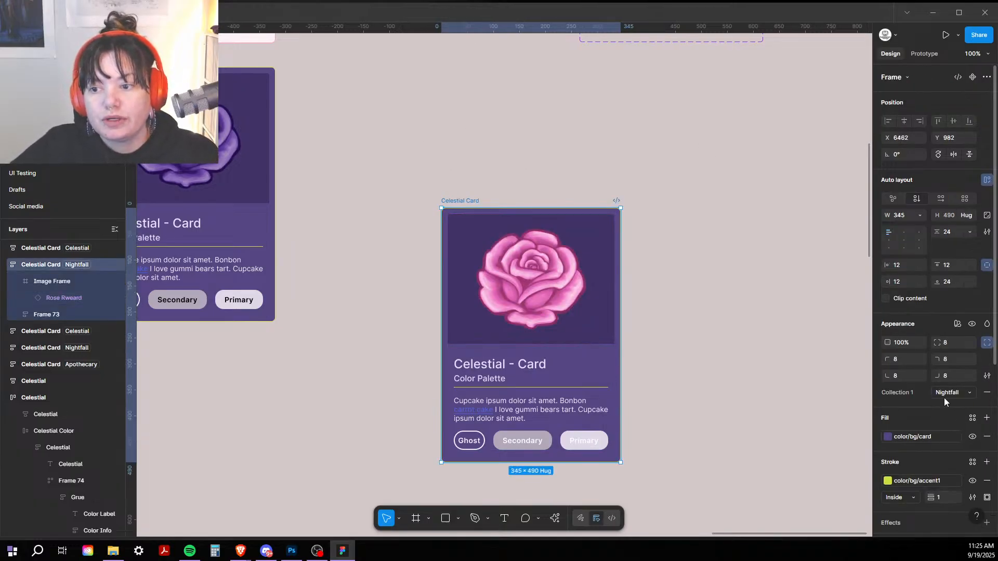
left_click(944, 398)
left_click(933, 380)
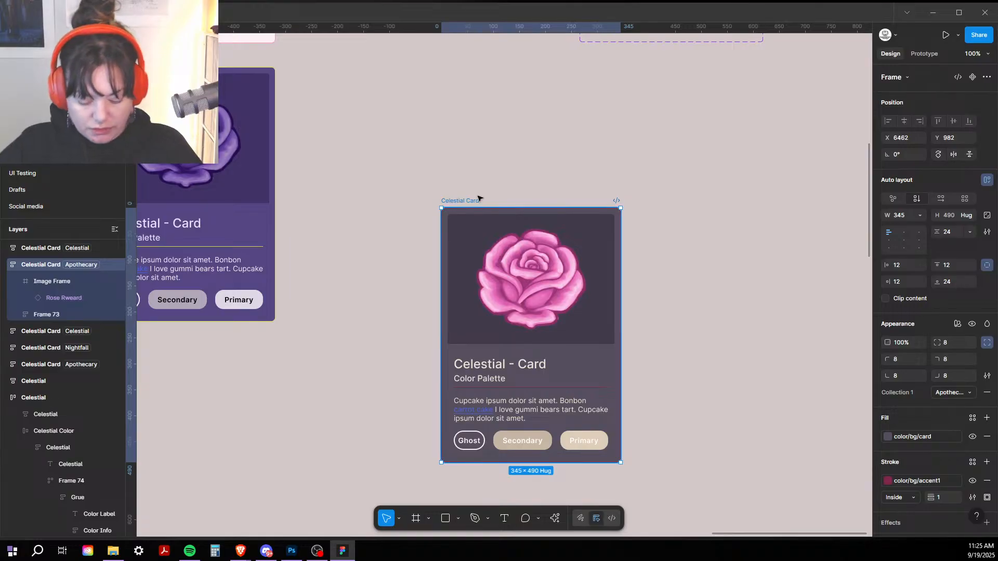
key("Delete")
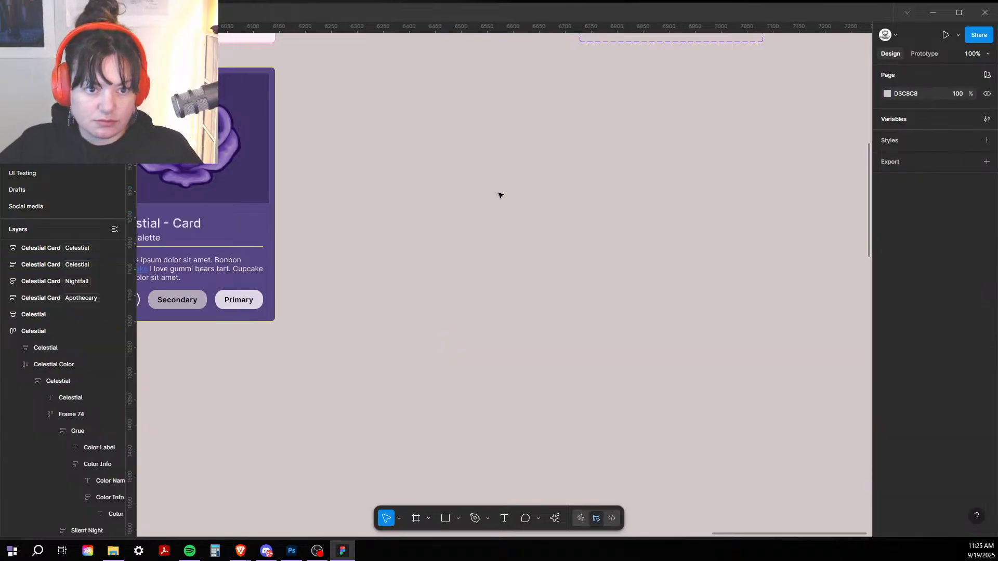
Step: Zoom out to all cards and select the Sugar Rush card's button row
left_click_drag(499, 194, 785, 133)
scroll(632, 230, "up", 5)
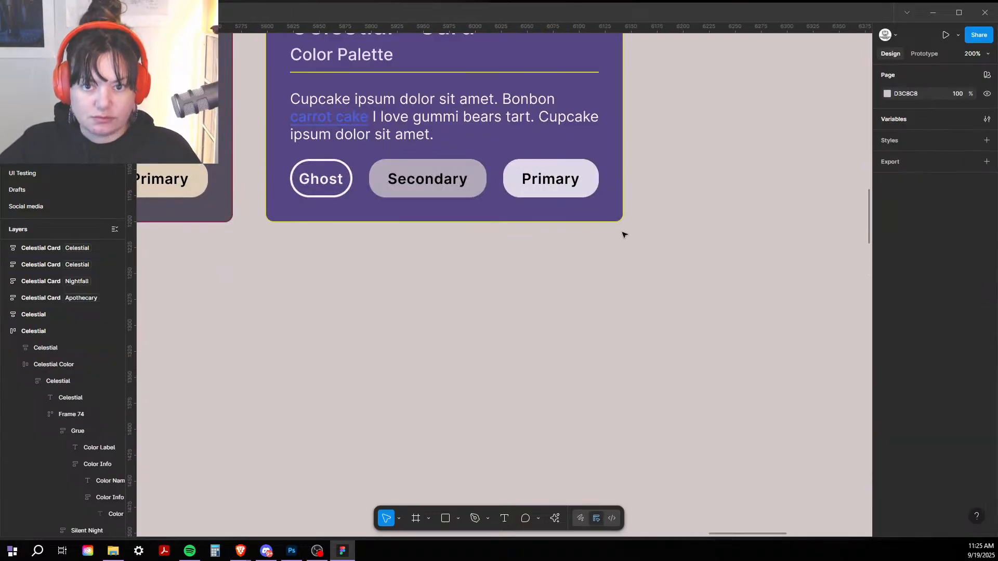
key("ctrl+minus")
key("ctrl+minus")
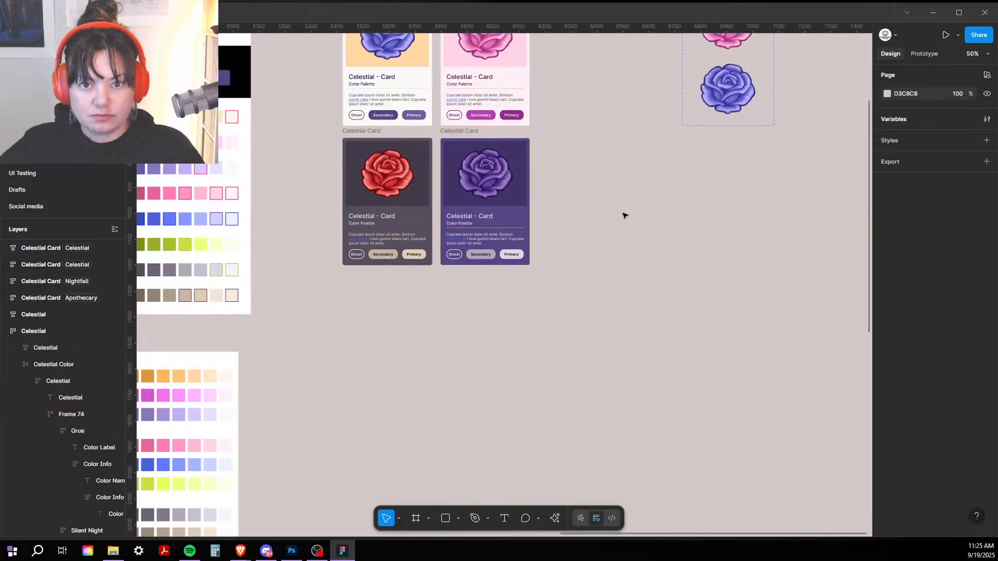
left_click_drag(582, 170, 557, 345)
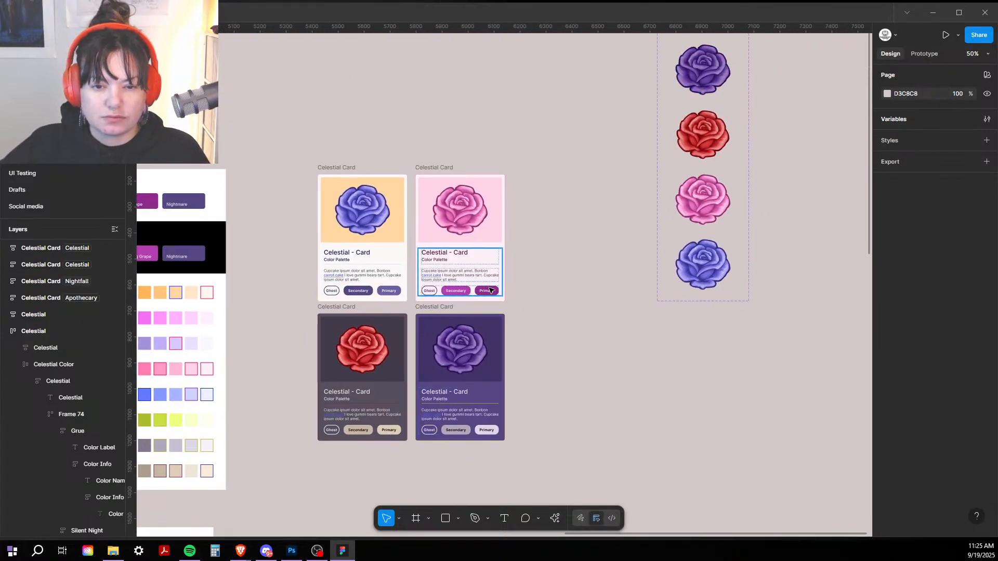
left_click(490, 293)
left_click(490, 293)
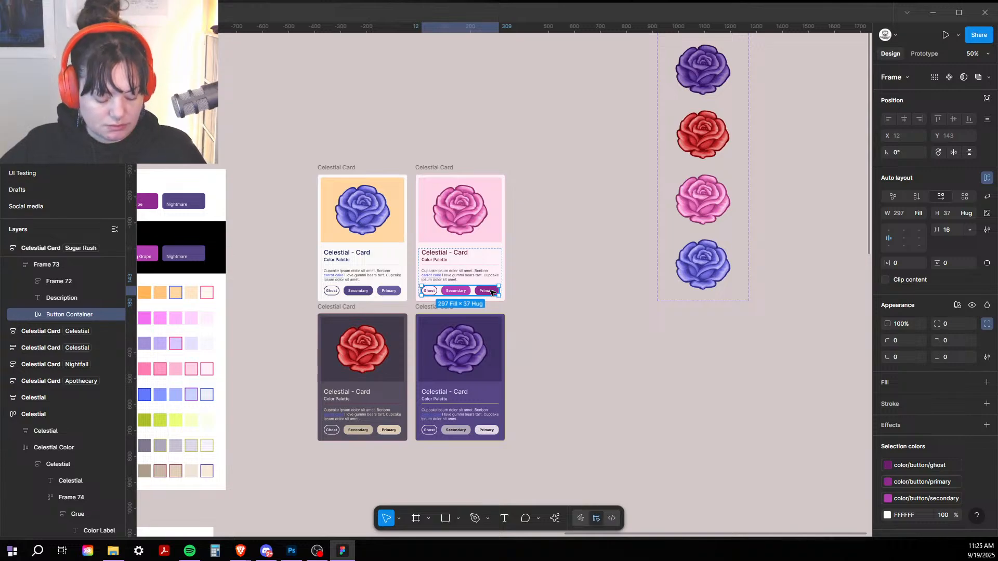
Step: Alt-drag a copy of the Ghost/Secondary/Primary row onto empty canvas right of the cards
left_click_drag(494, 291, 608, 414)
left_click_drag(682, 385, 606, 273)
left_click_drag(483, 291, 660, 309)
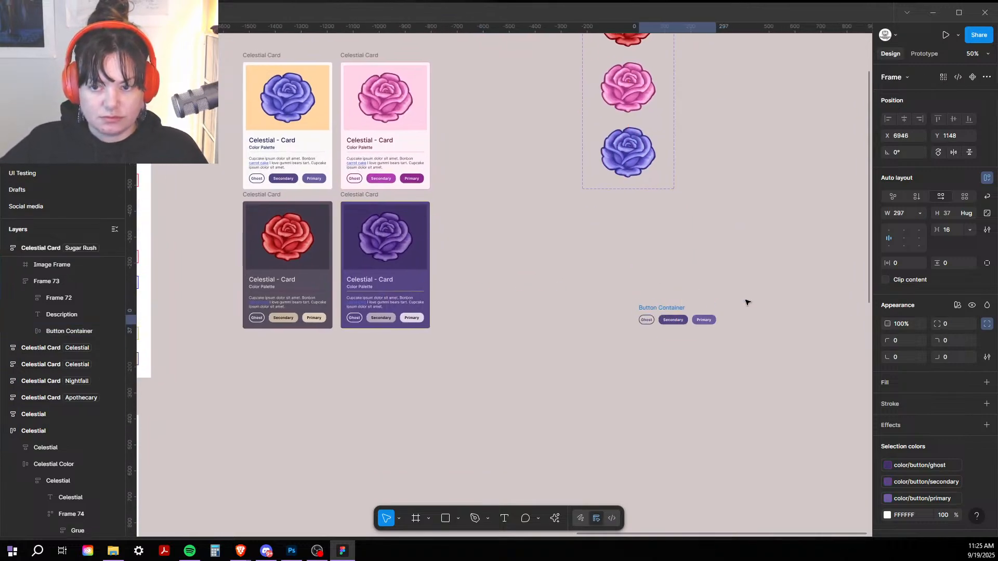
left_click(752, 301)
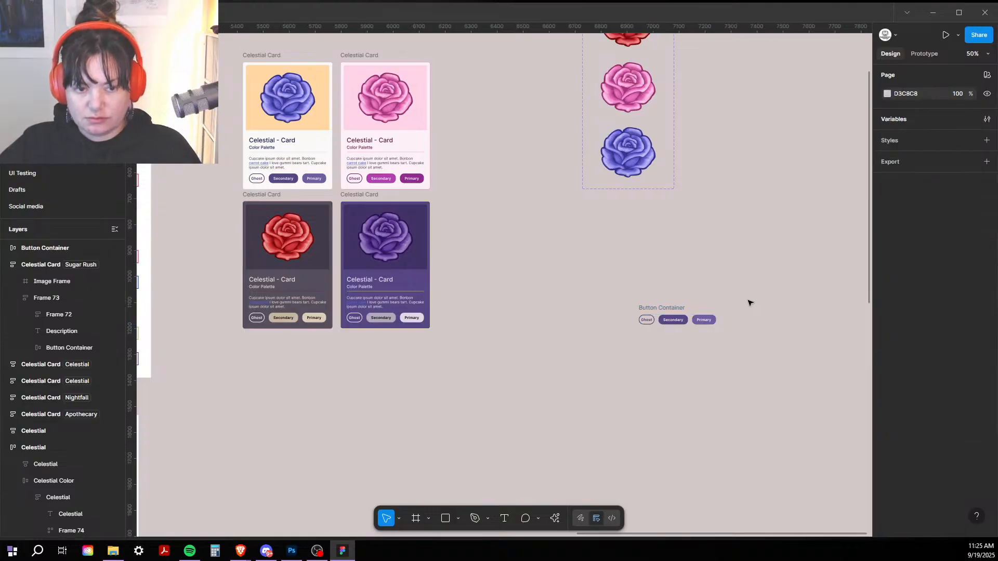
key("shift+0")
scroll(481, 267, "right", 5)
scroll(481, 267, "down", 2)
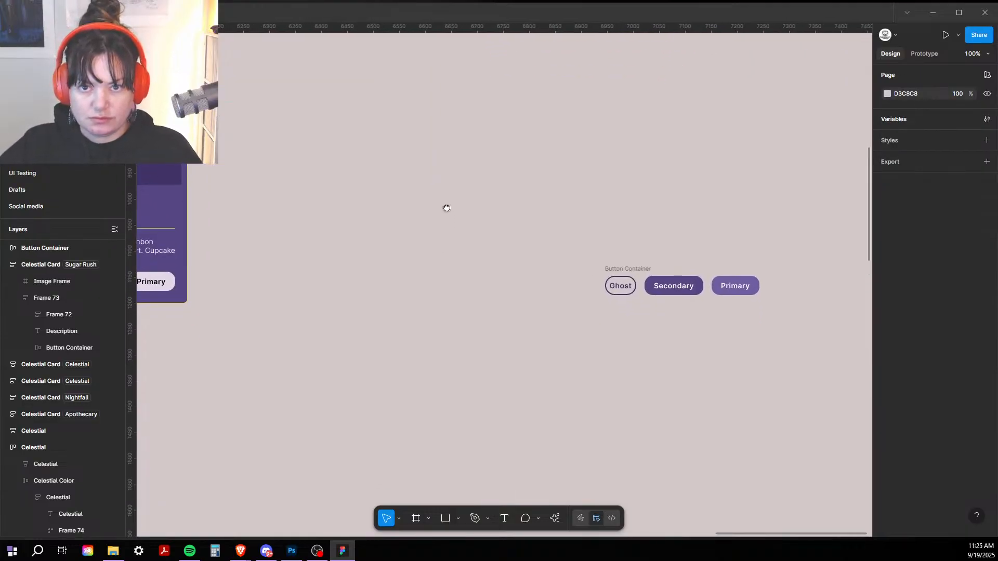
Step: Ungroup the copied Button Container and move the Ghost button up to the left
left_click(632, 268)
right_click(625, 263)
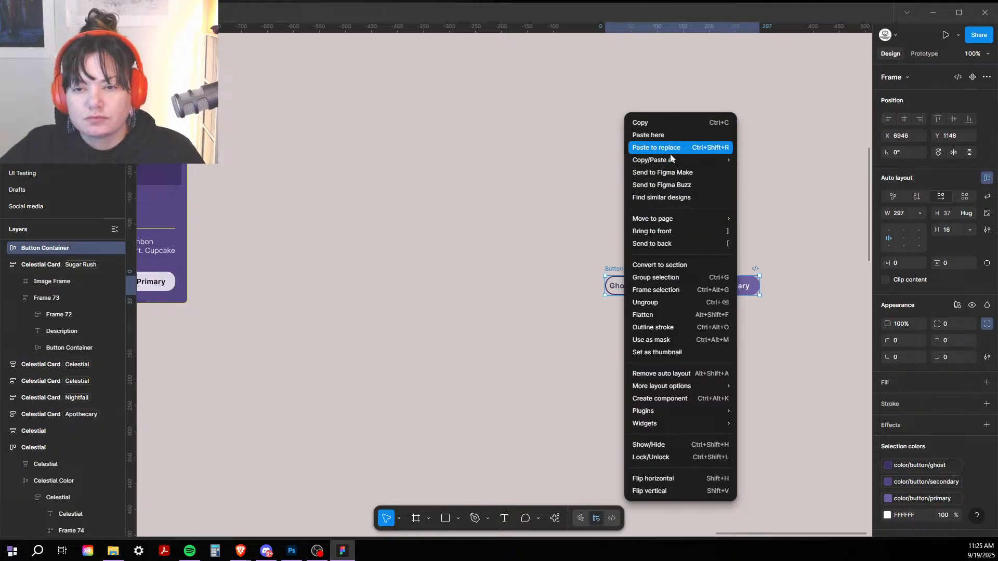
left_click(675, 303)
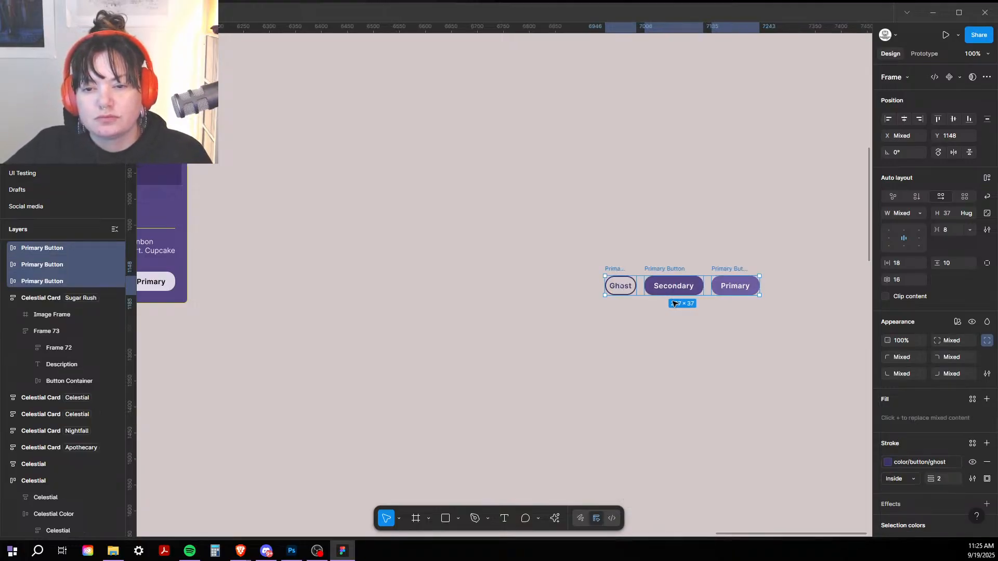
left_click(814, 261)
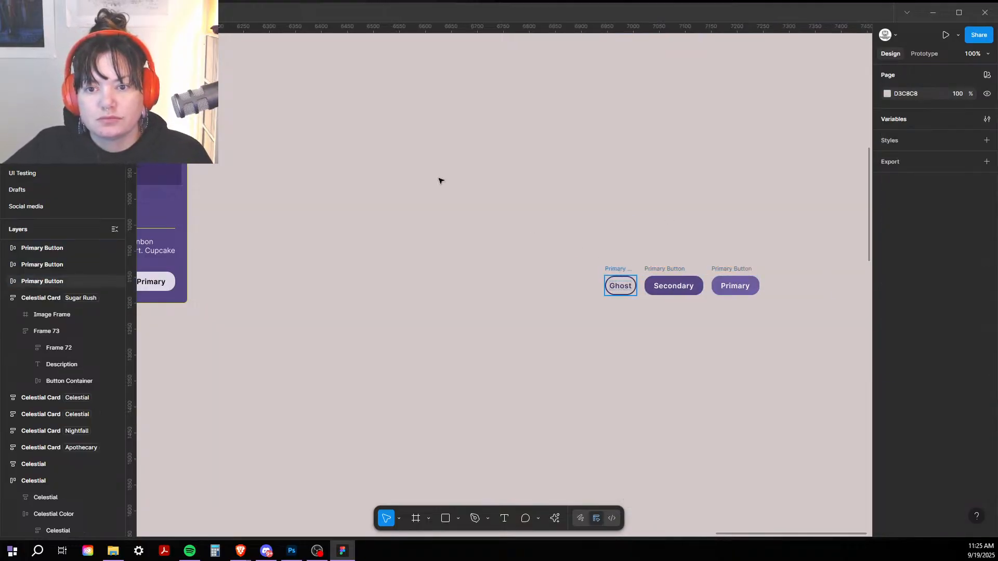
left_click_drag(617, 272, 378, 141)
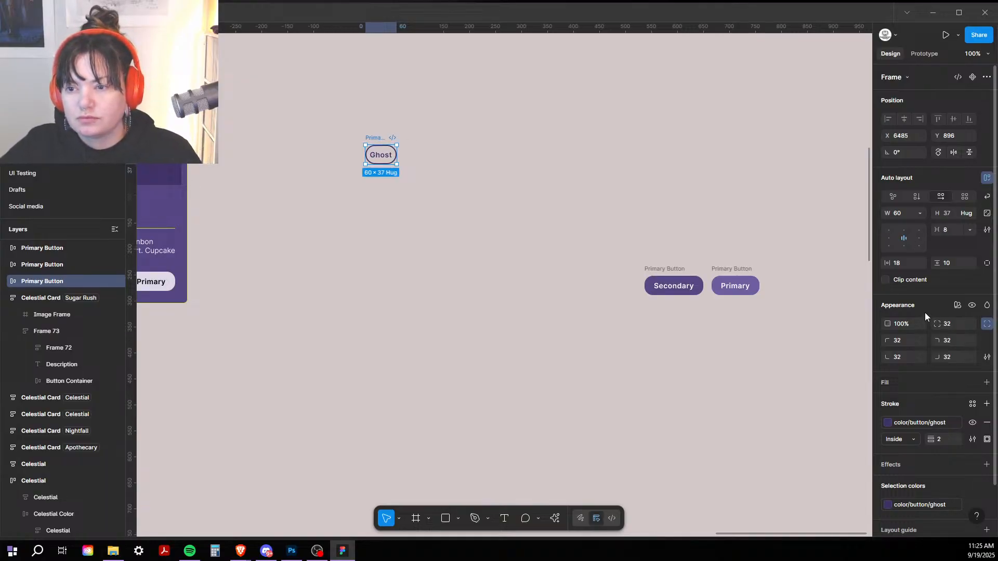
Step: Set Ghost's width and Secondary's height to Hug contents, placing Secondary beside Ghost
left_click(921, 213)
left_click(918, 224)
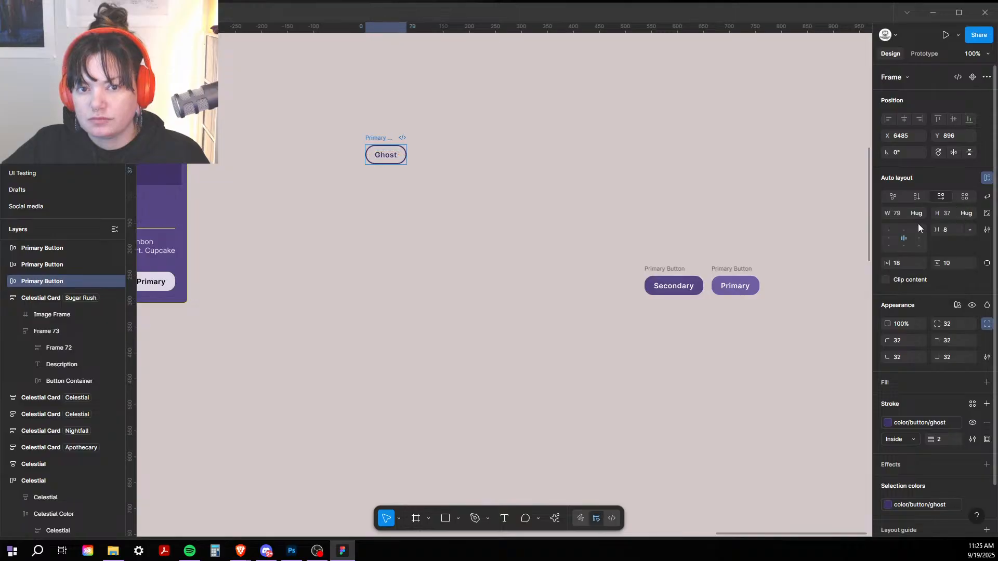
left_click(663, 269)
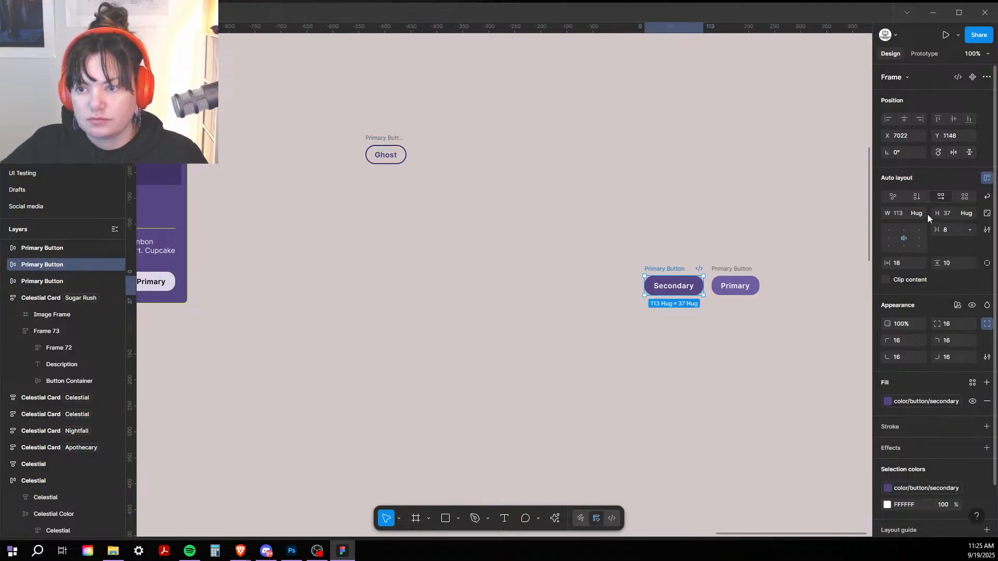
left_click(970, 213)
left_click(968, 225)
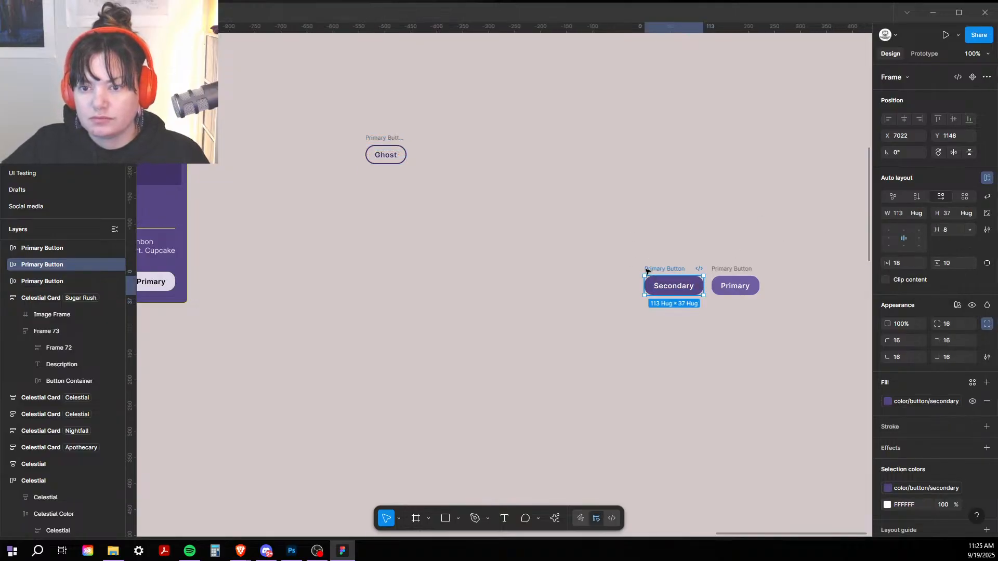
left_click_drag(649, 273, 461, 143)
double_click(478, 159)
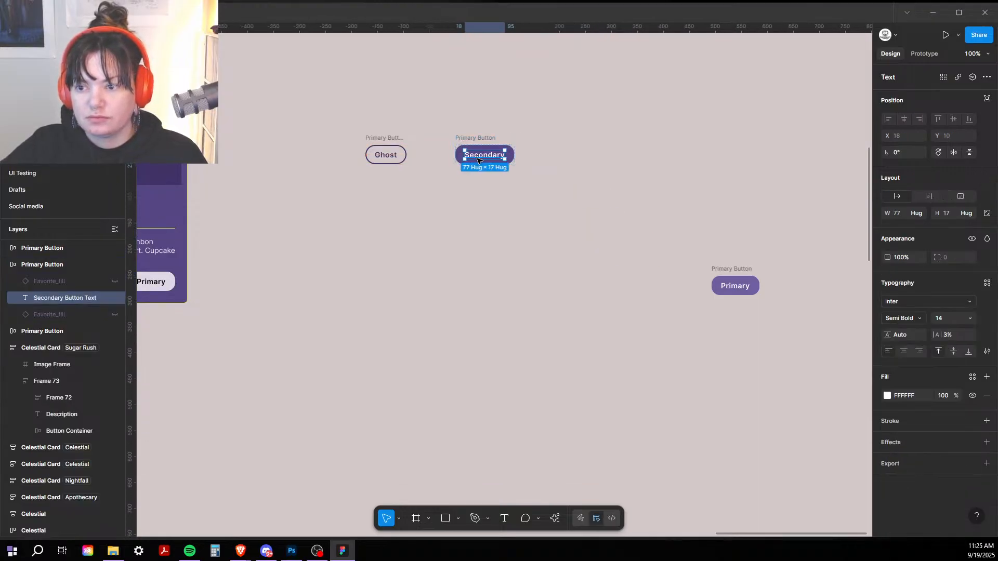
left_click(561, 194)
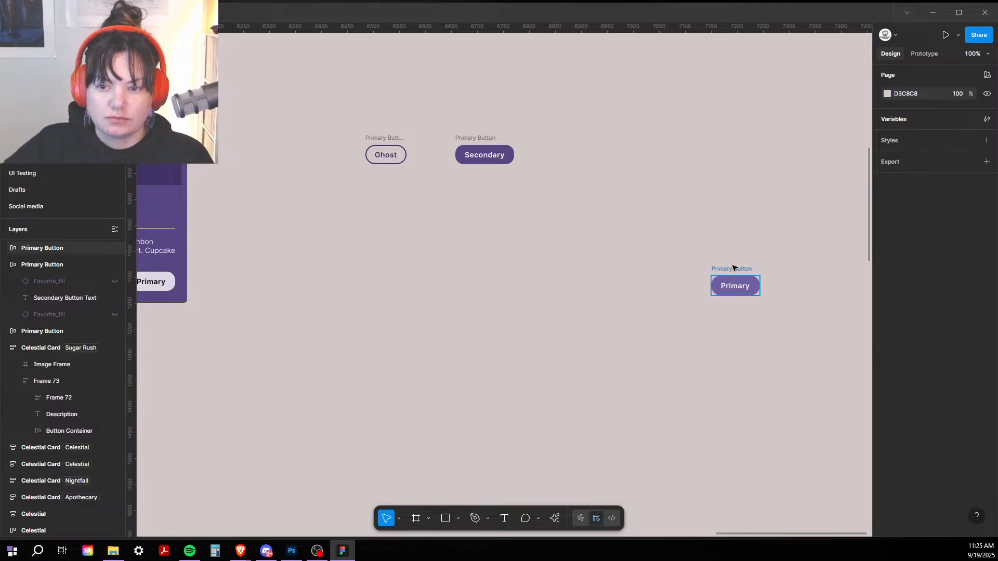
Step: Move the Primary button up toward the others and zoom to 200%
left_click_drag(733, 267, 577, 251)
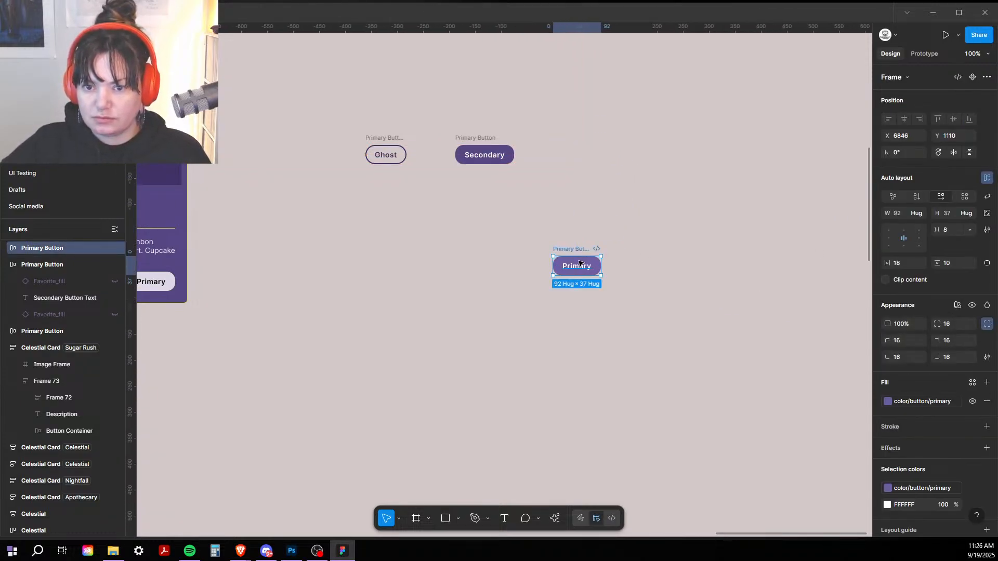
key("ctrl+plus")
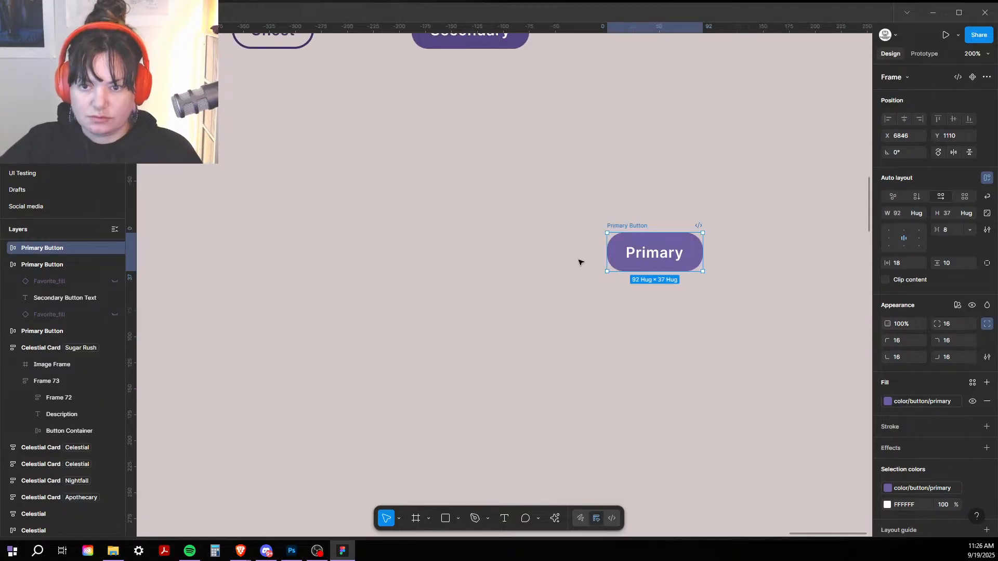
left_click_drag(495, 239, 390, 252)
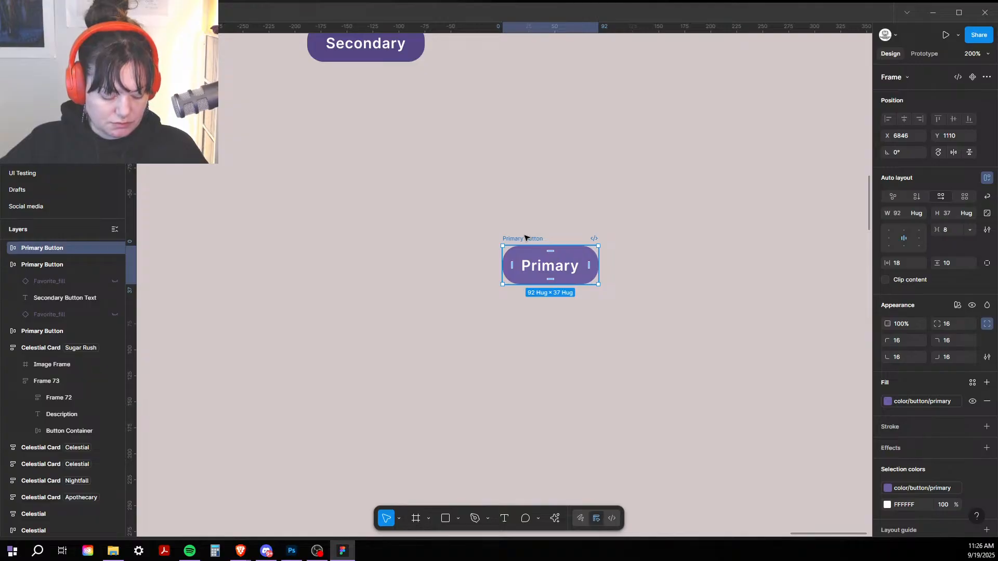
Step: Duplicate the Primary button above with a 16 px label and 20/12 padding
left_click_drag(525, 238, 525, 168)
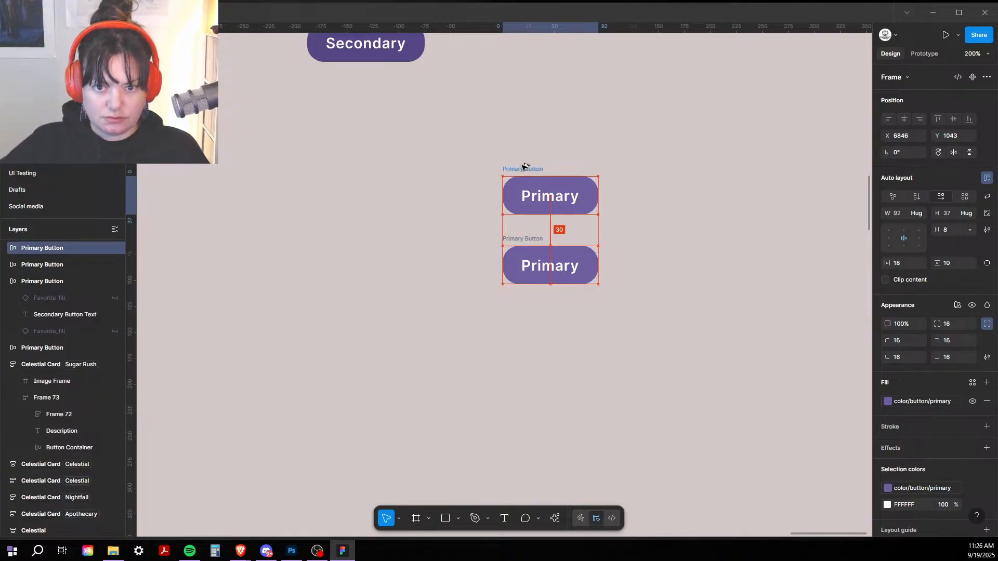
double_click(541, 196)
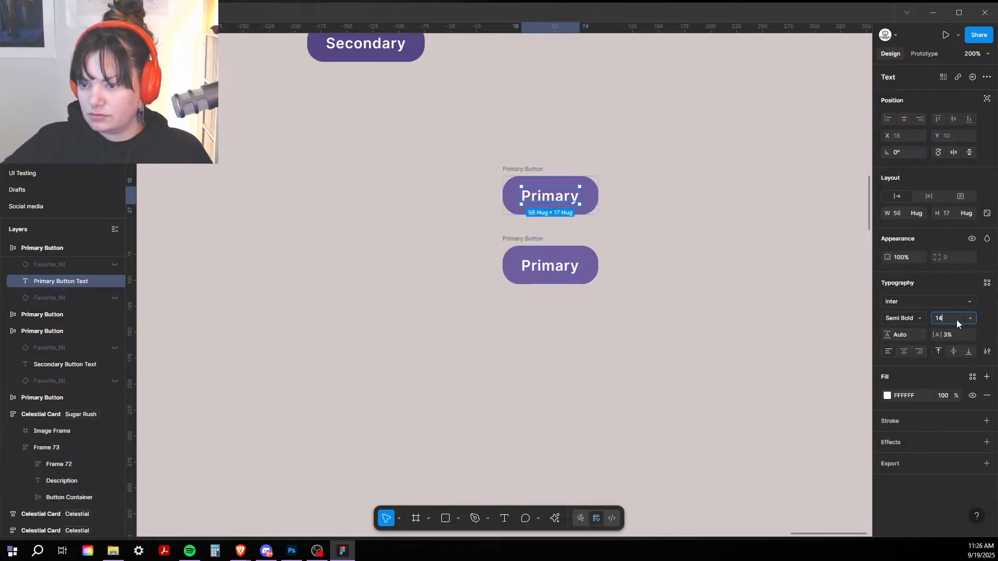
key("Up")
key("Up")
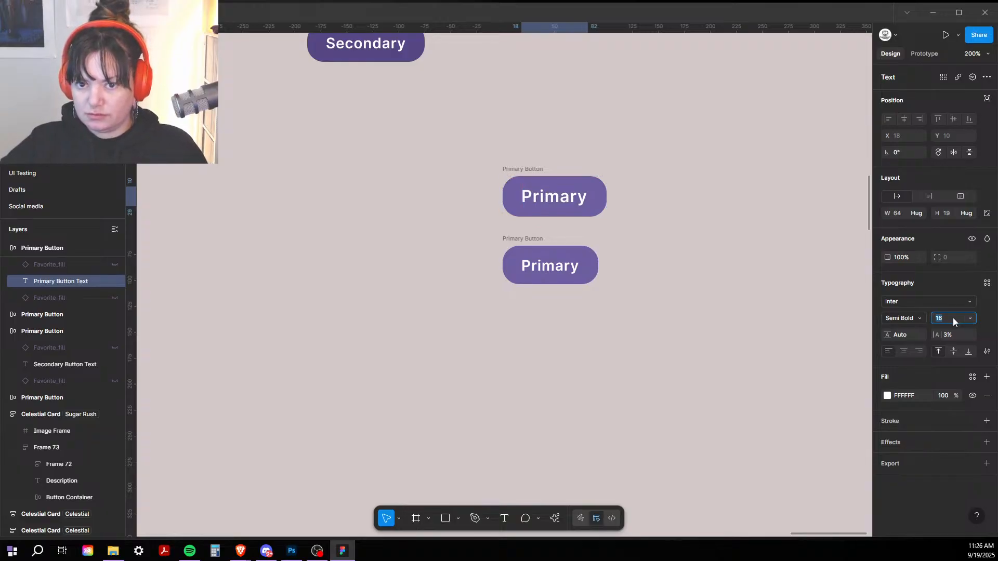
key("Escape")
key("Escape")
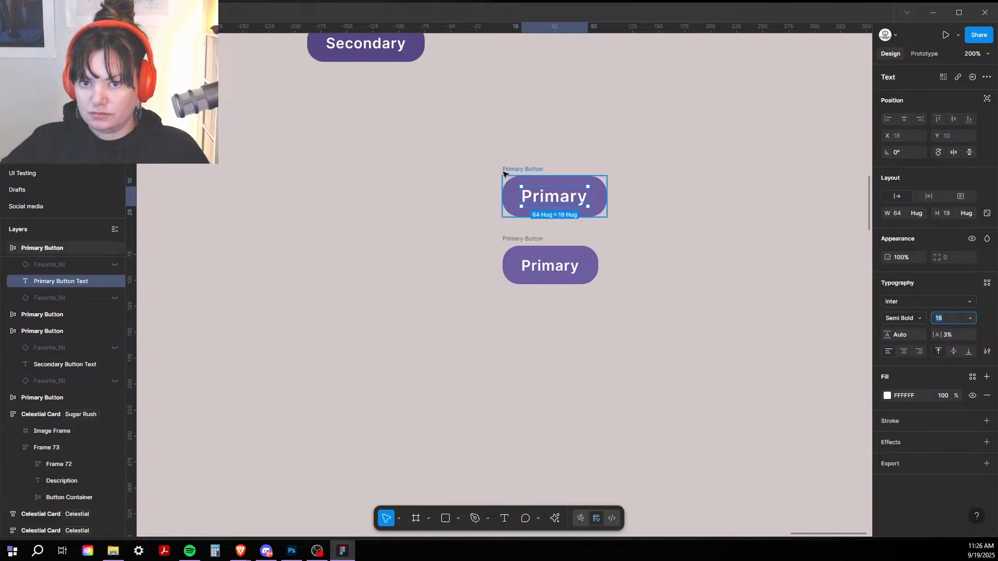
left_click(907, 260)
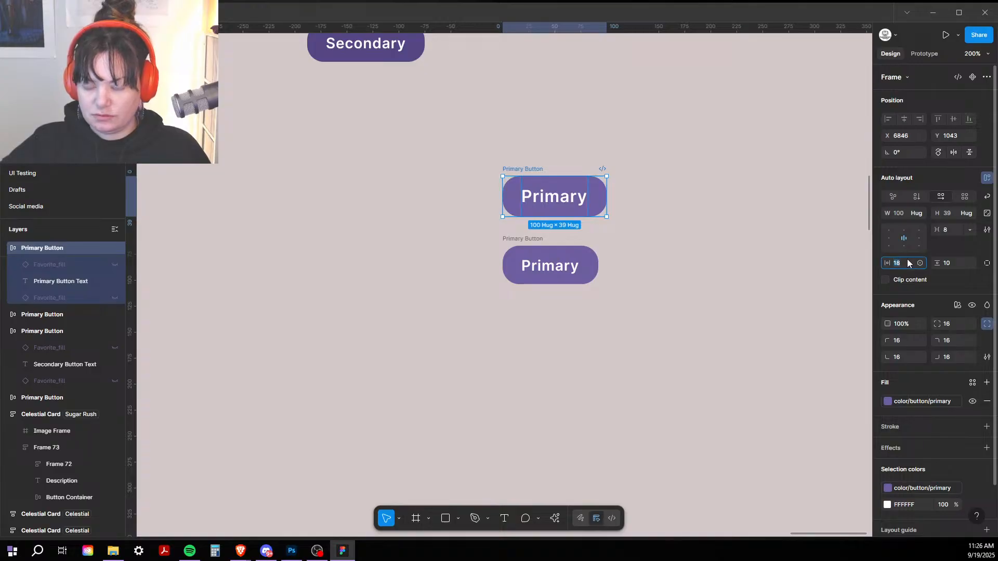
key("Return")
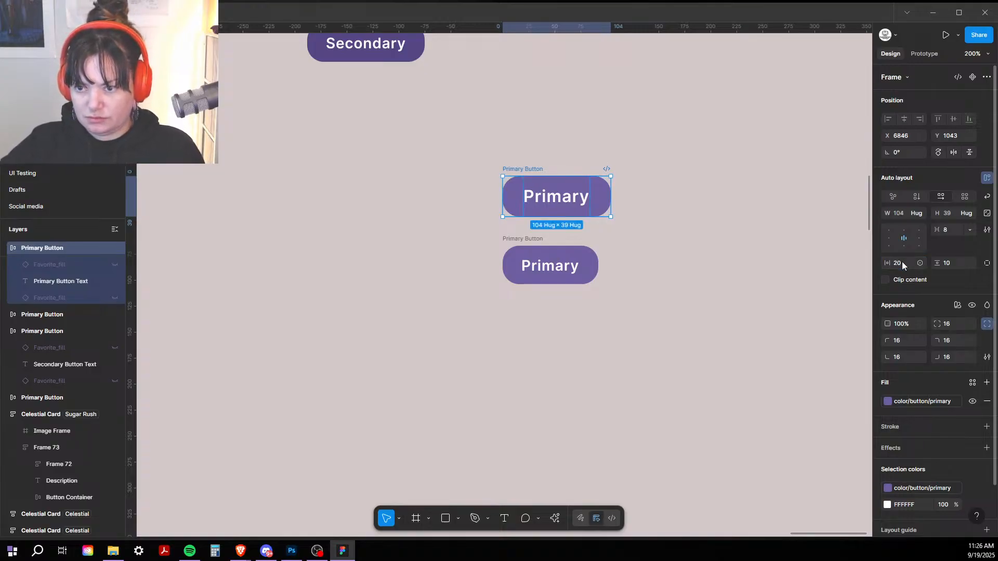
left_click(953, 261)
type("12")
key("Return")
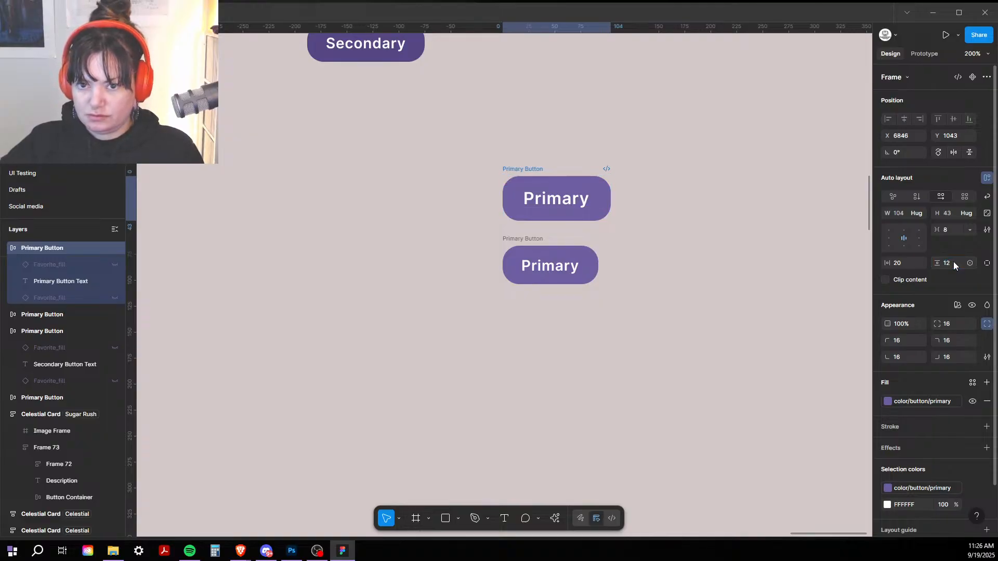
left_click(553, 164)
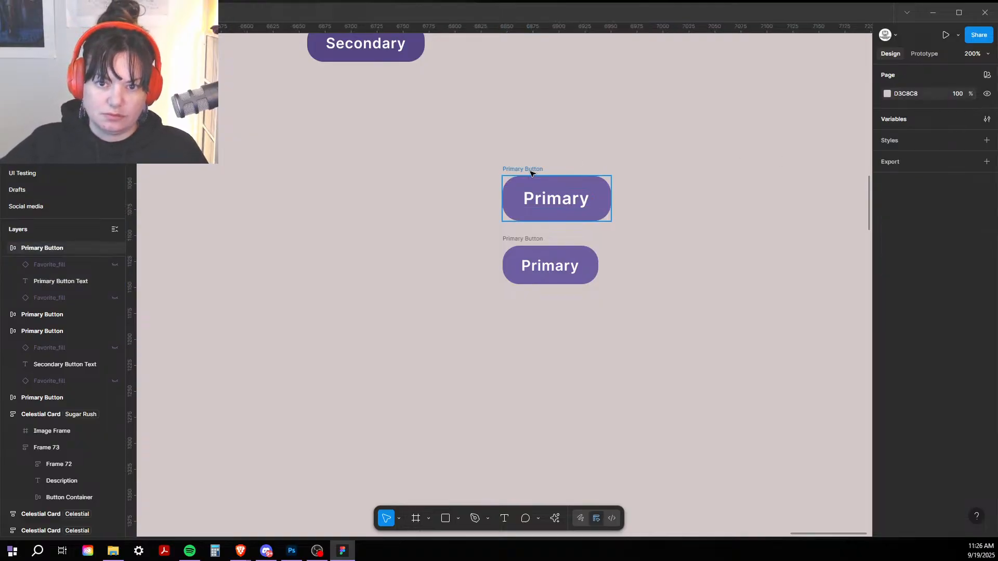
left_click(530, 171)
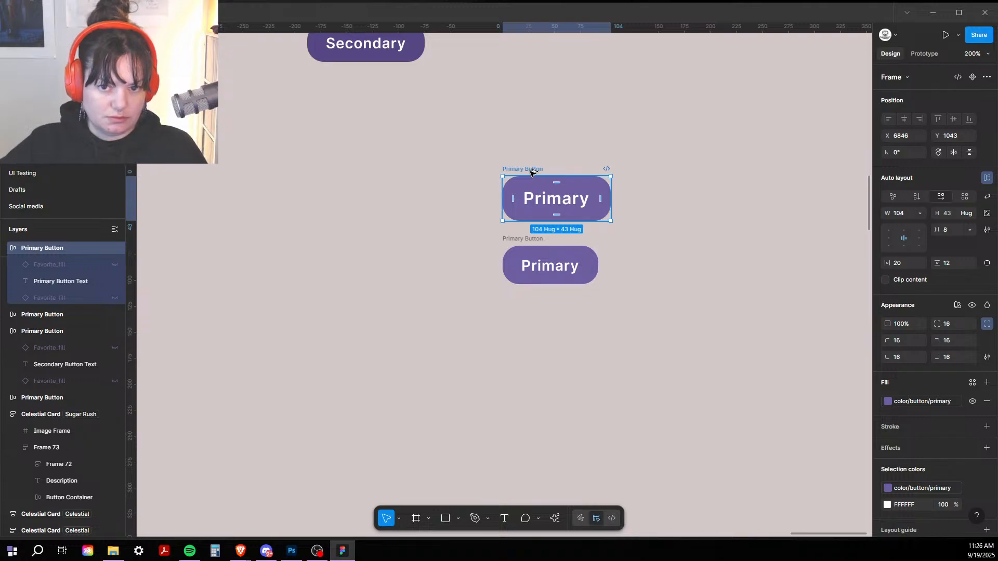
Step: Duplicate the enlarged button to its right and set its label to 18 px
left_click_drag(532, 173, 683, 173)
double_click(697, 197)
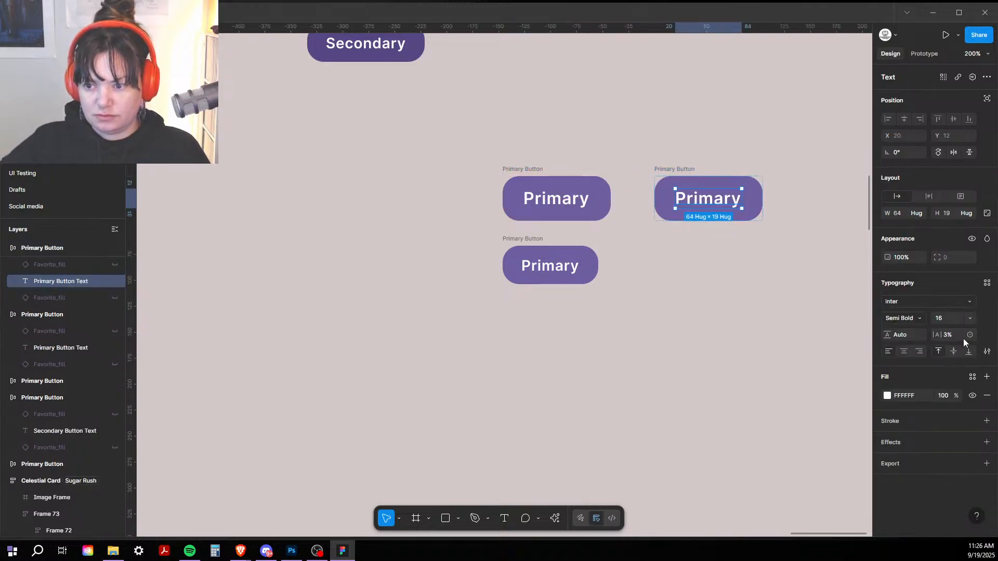
left_click(951, 318)
type("18")
key("Return")
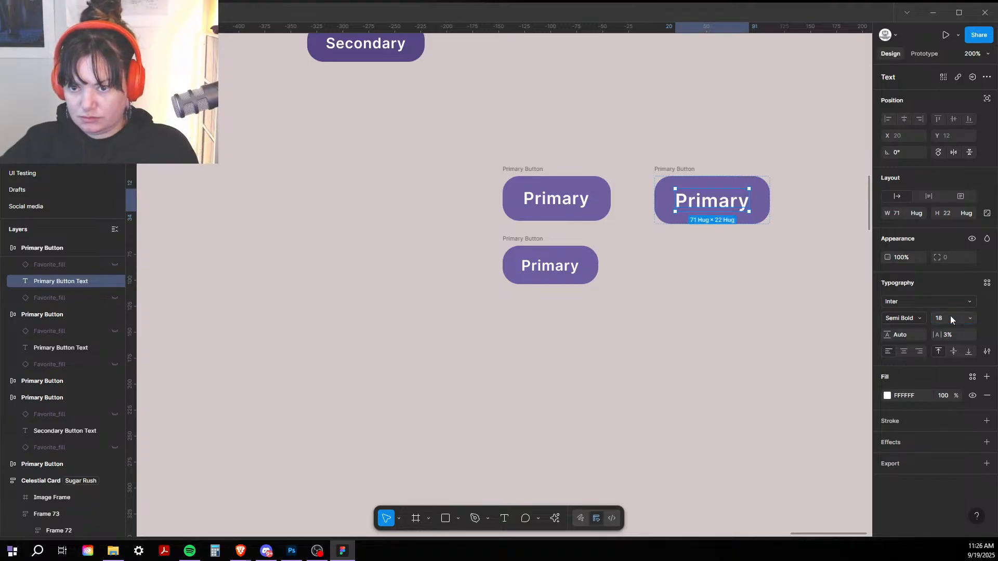
Step: Give the right Primary button 24 horizontal and 16 vertical padding
left_click(678, 169)
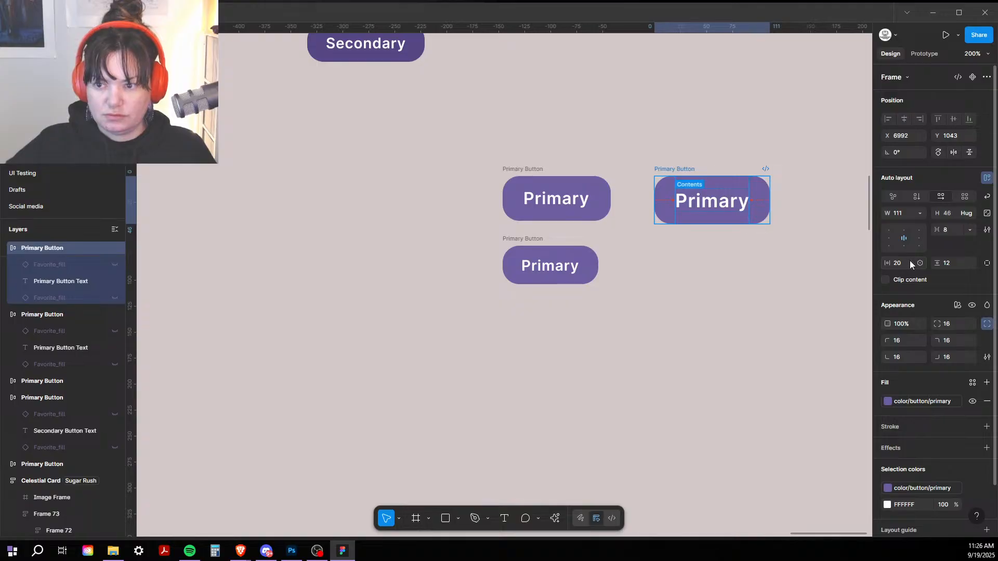
type("24")
key("Return")
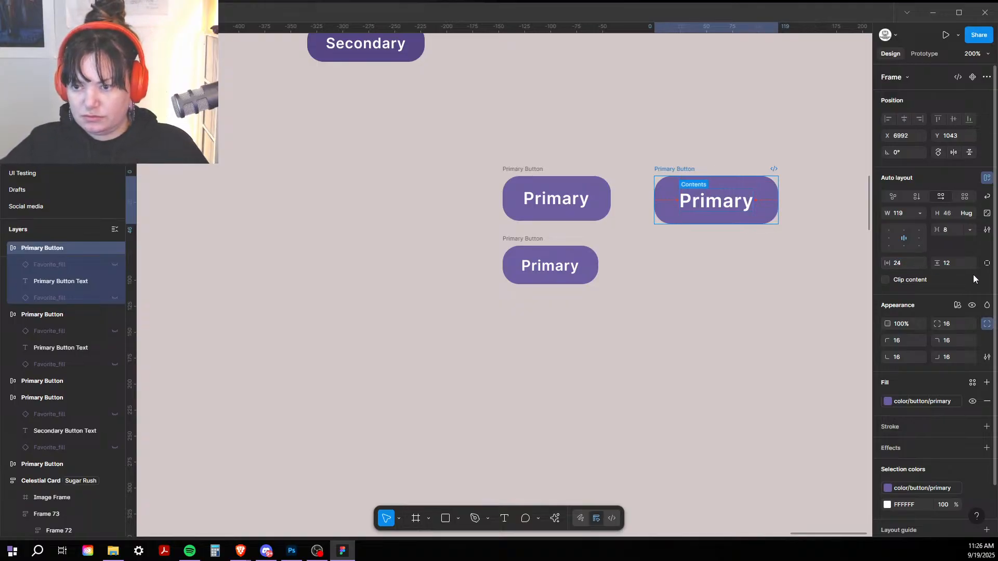
left_click(950, 262)
type("16")
key("Return")
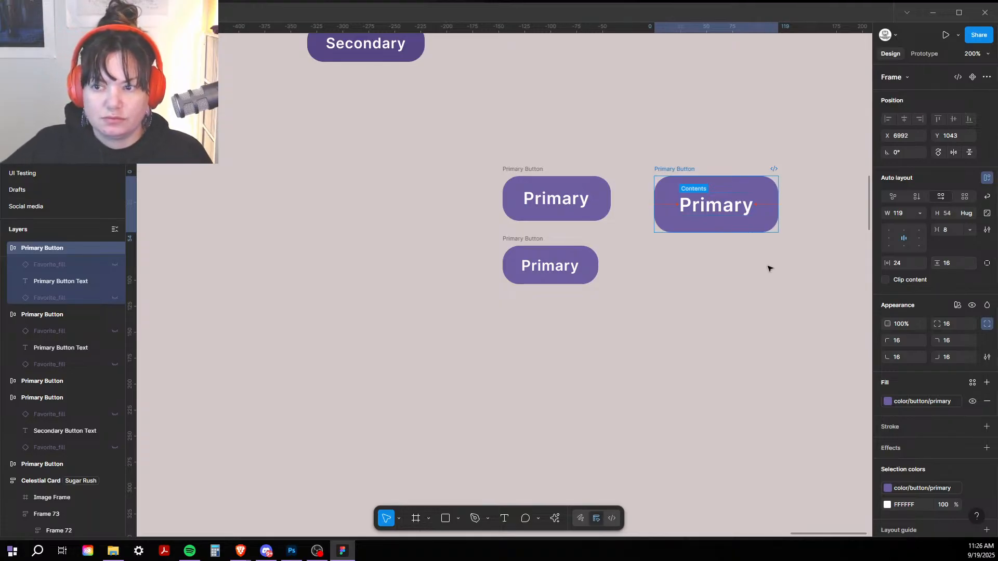
left_click(948, 231)
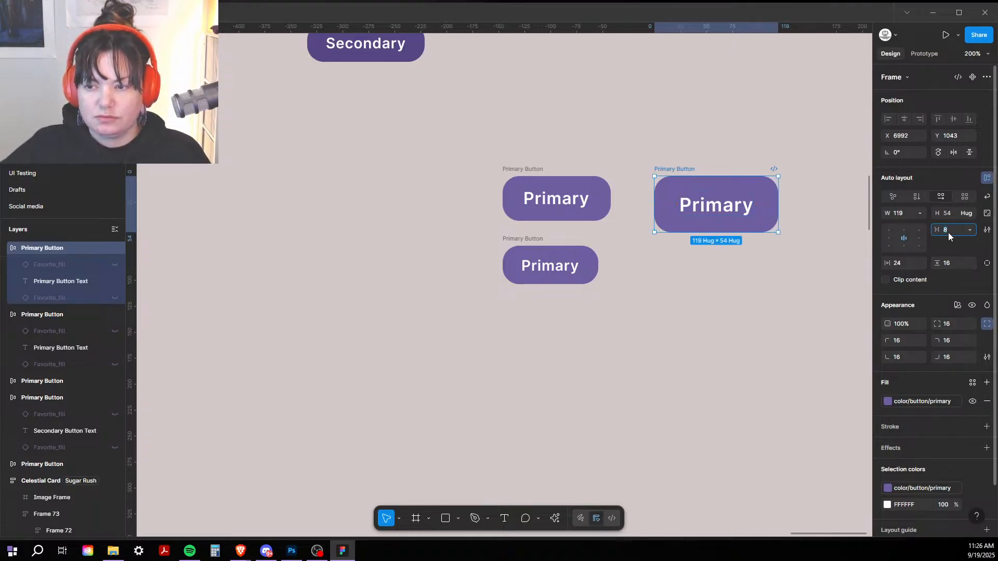
left_click(659, 139)
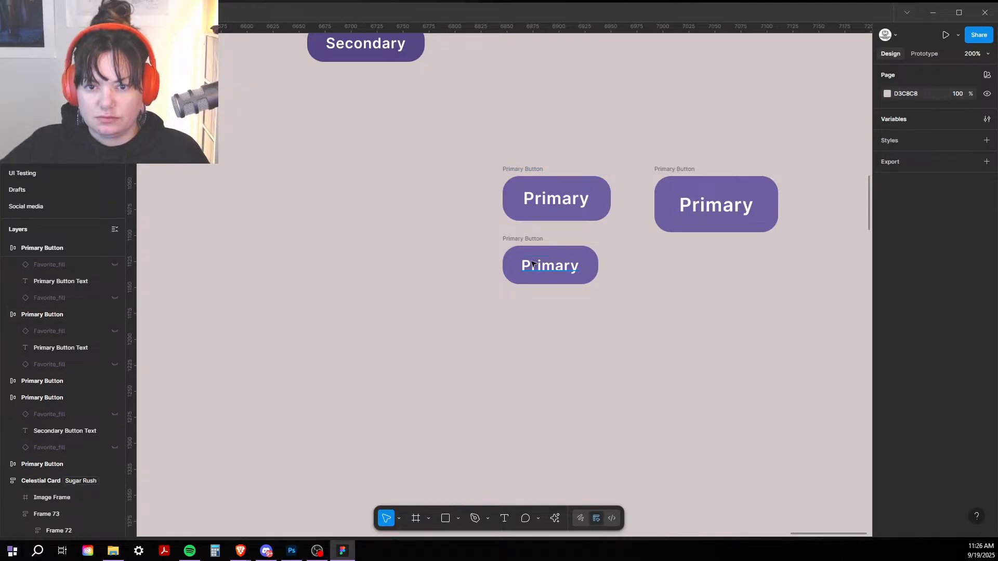
Step: Move the lower Primary button into the row and drop a fi-ss-heart icon below
left_click_drag(519, 240, 373, 172)
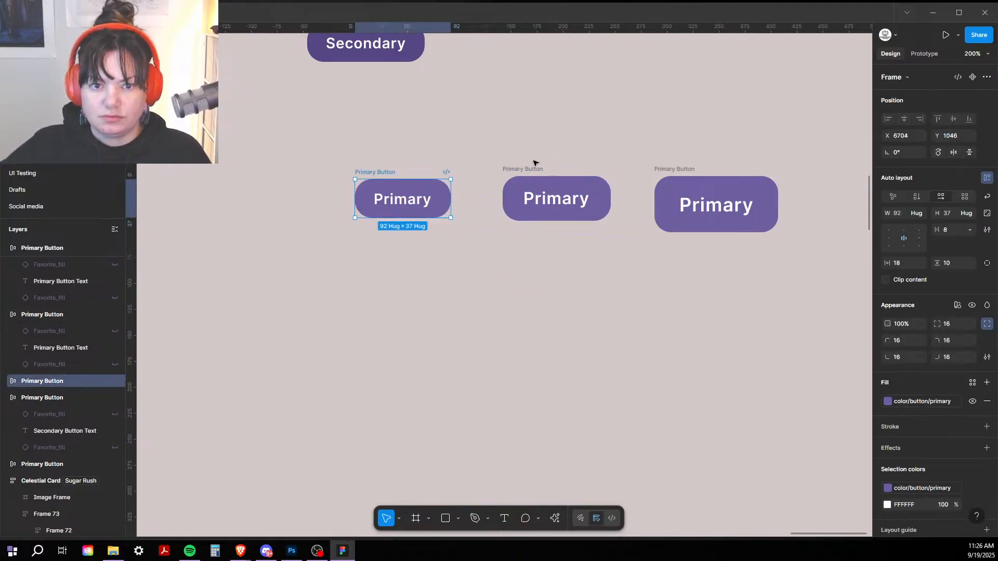
key("alt+2")
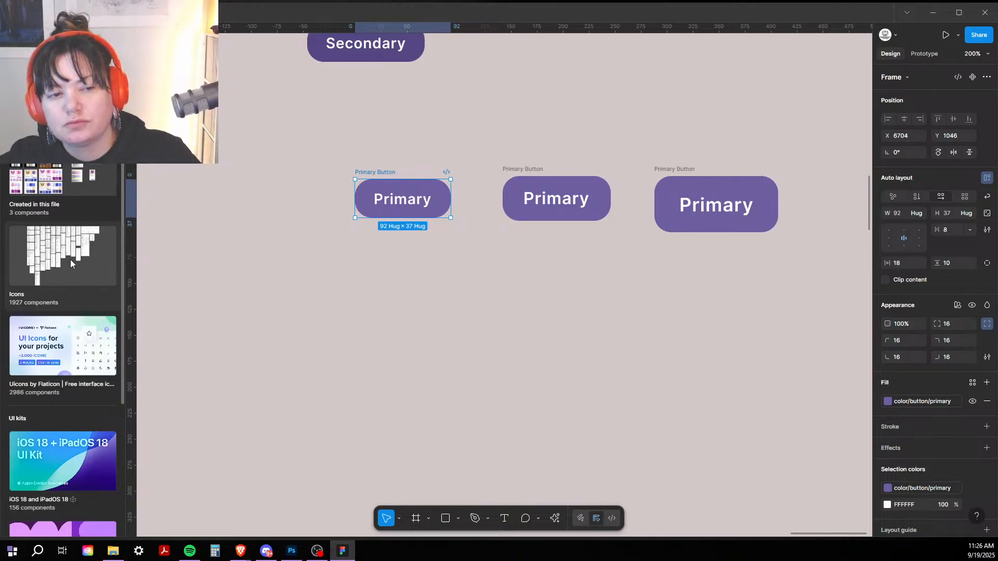
type("a")
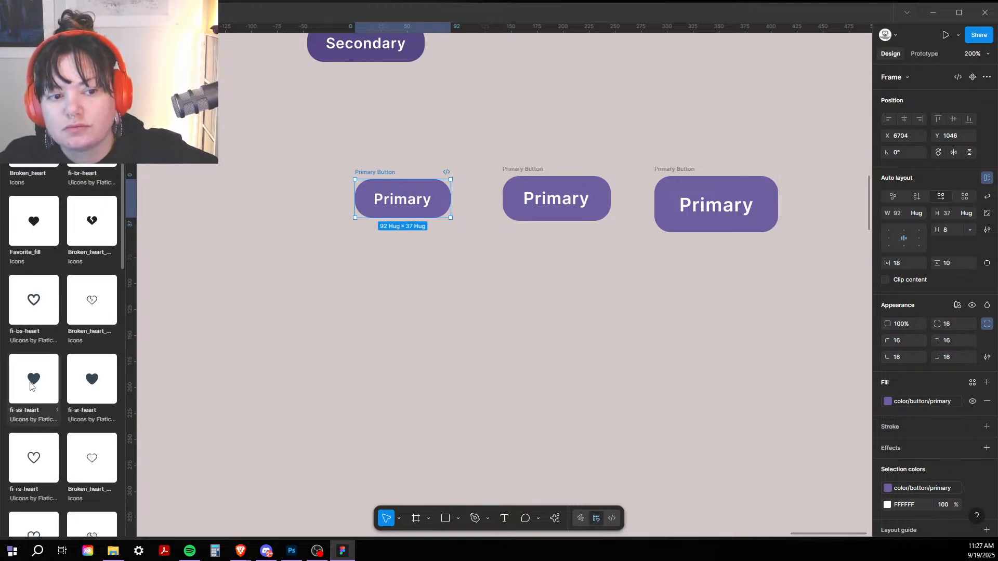
left_click_drag(30, 384, 544, 292)
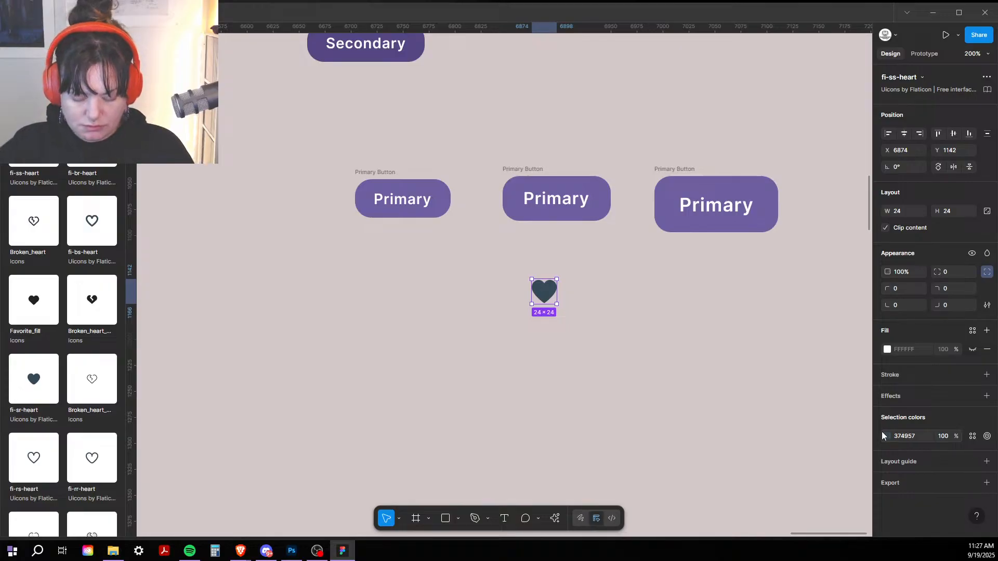
Step: Recolour the heart icon from dark to white
key("shift+0")
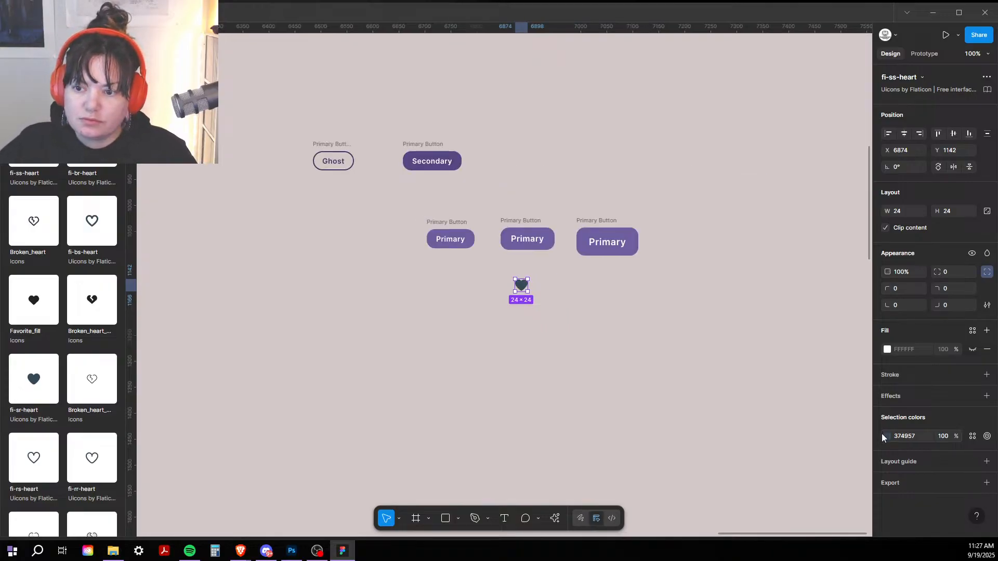
left_click(888, 436)
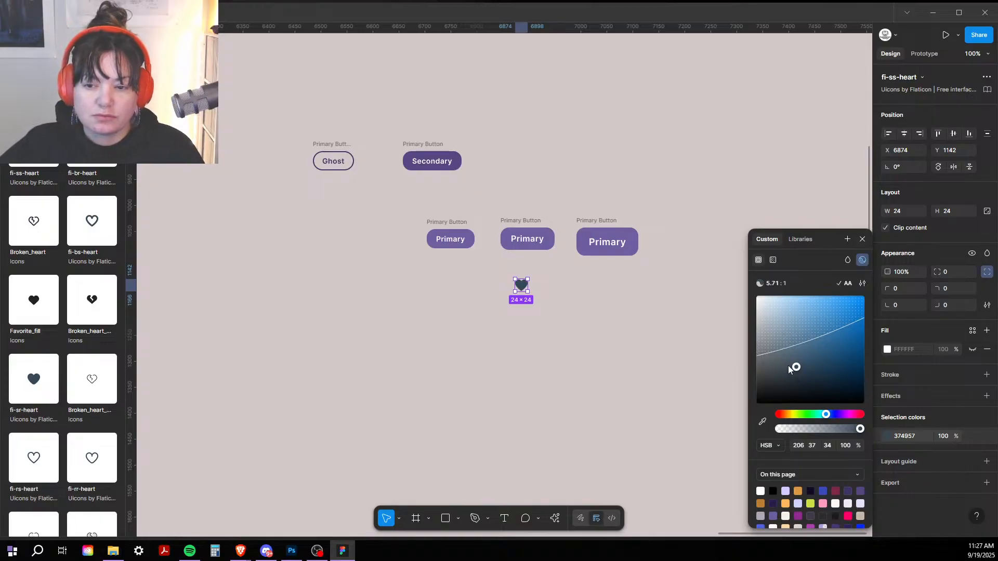
left_click_drag(783, 354, 723, 237)
Step: Move the white heart icon into the first Primary button
left_click(632, 196)
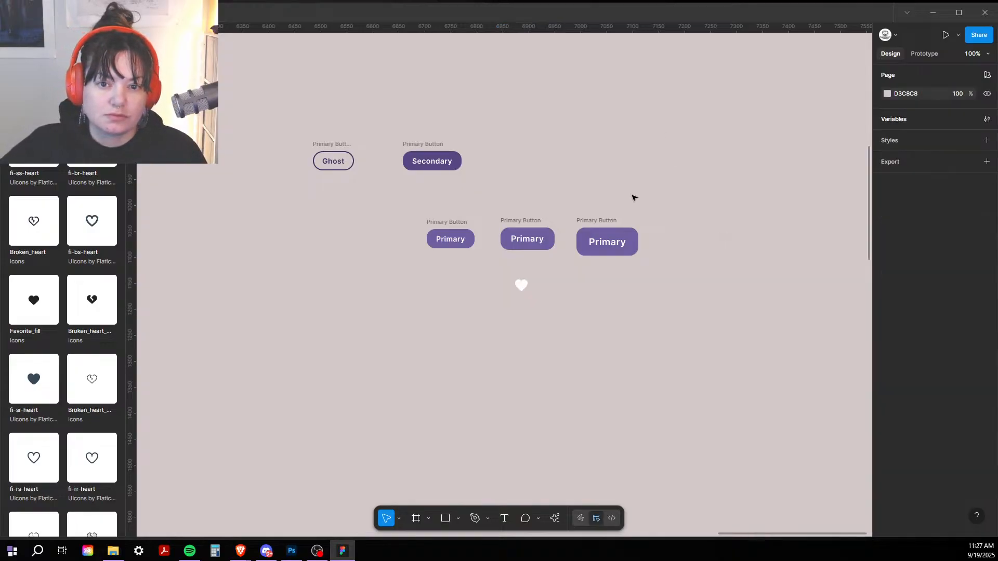
scroll(487, 298, "up", 5)
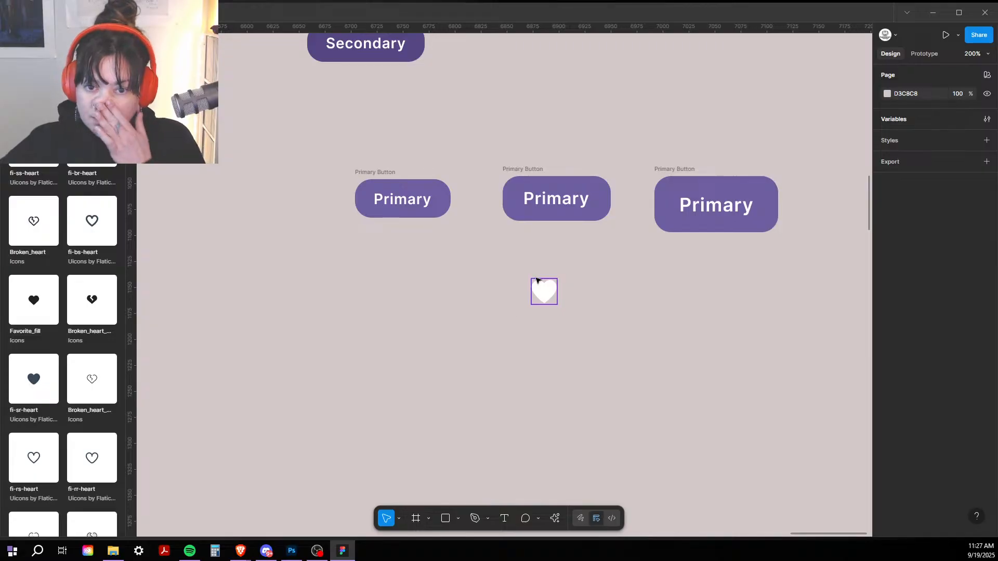
left_click(546, 294)
left_click_drag(546, 294, 520, 296)
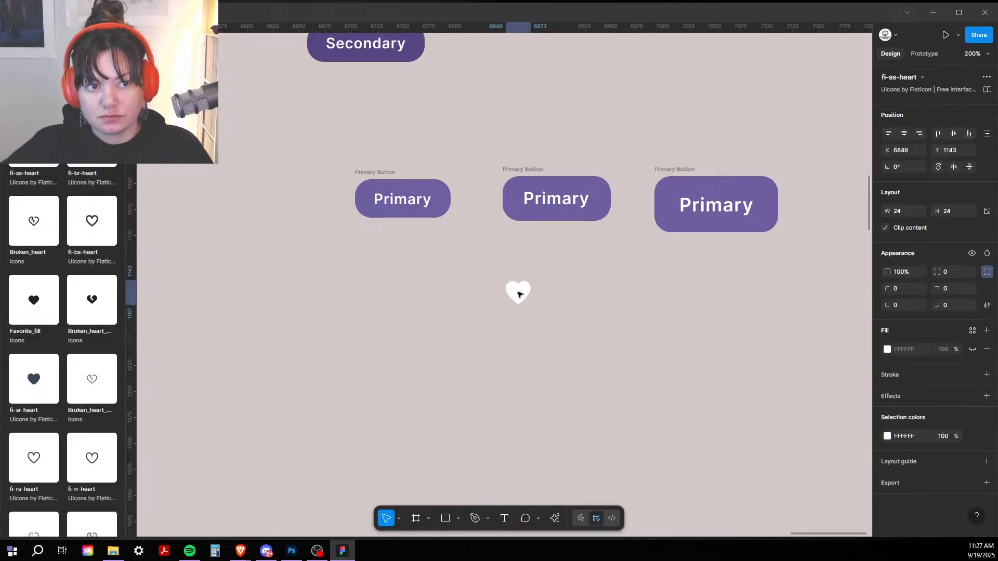
key("alt+1")
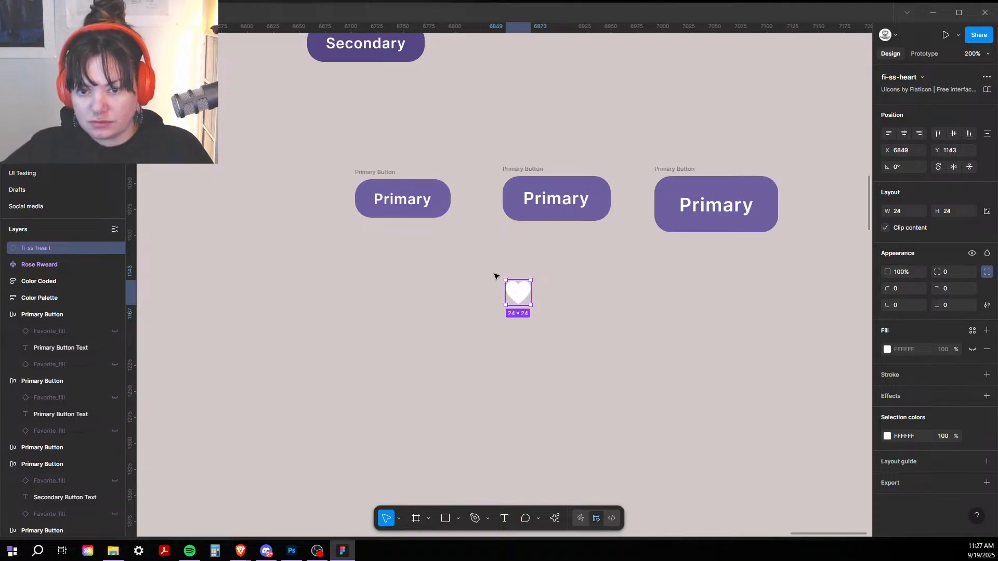
left_click_drag(516, 289, 439, 281)
Step: Paste copies of the heart into the right and middle Primary buttons
left_click(375, 173)
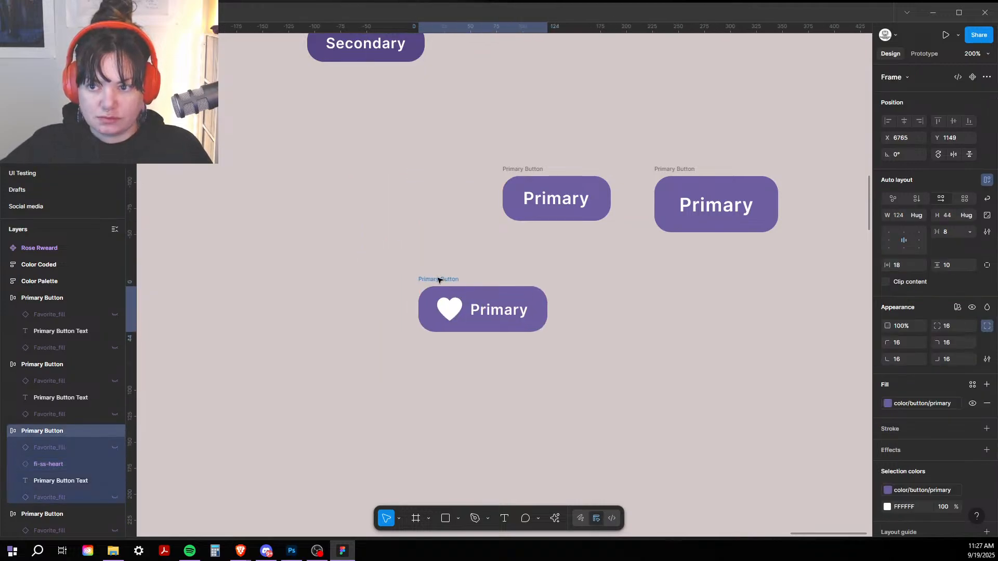
left_click(448, 311)
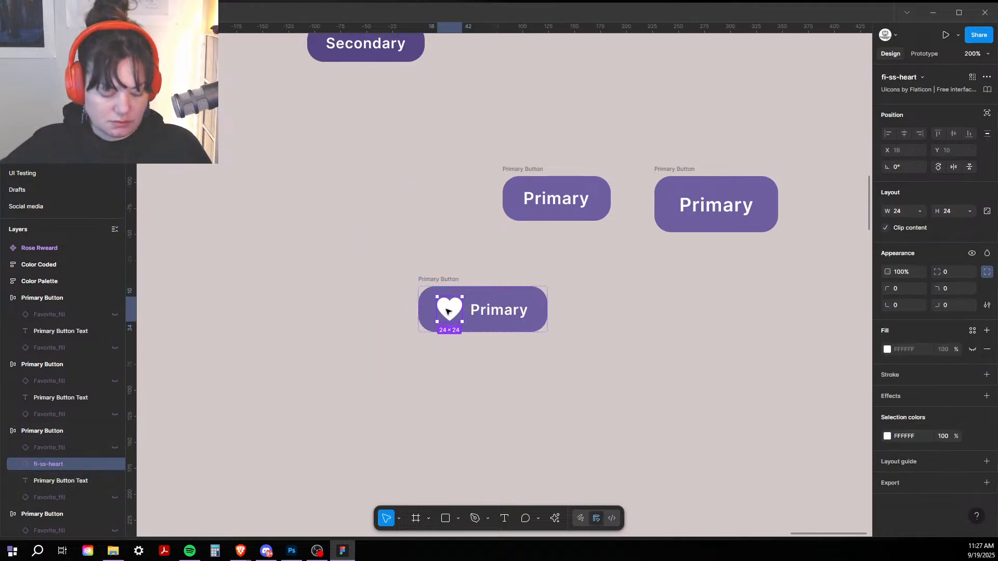
left_click(674, 204)
key("ctrl+v")
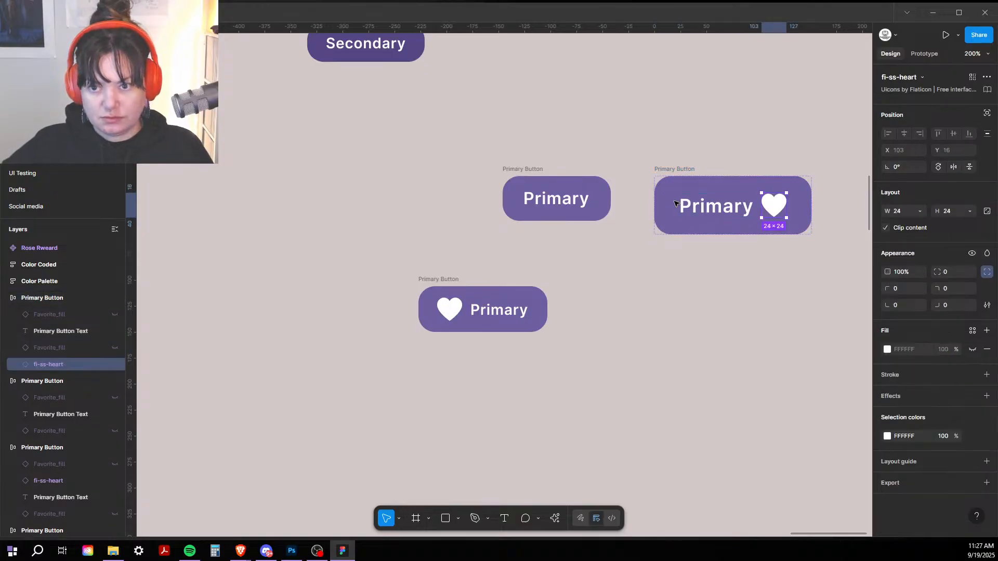
left_click(513, 170)
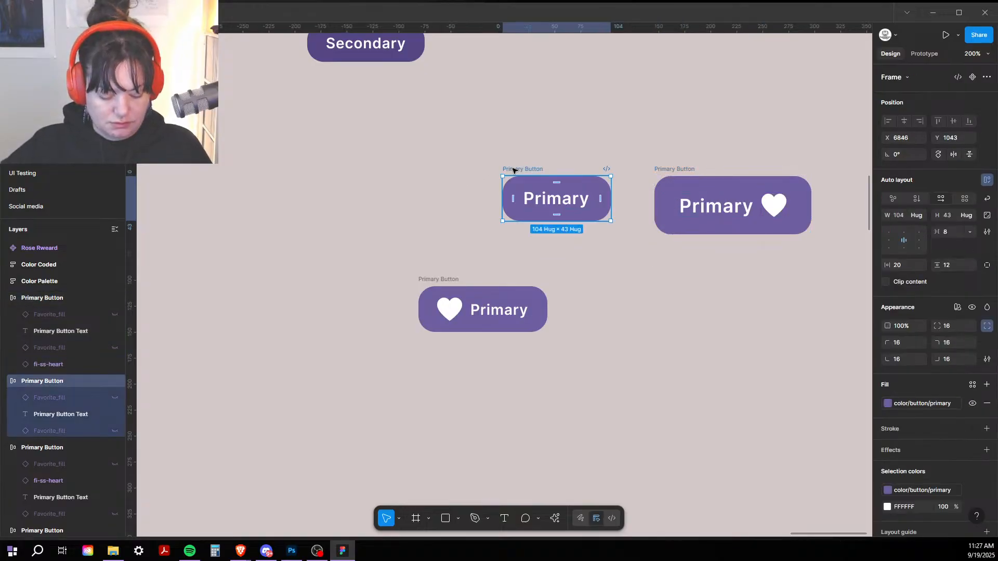
key("ctrl+v")
Step: Line the heart button up at left and rename the frames Small, Medium and Large
left_click(445, 278)
left_click_drag(446, 279, 382, 174)
double_click(384, 175)
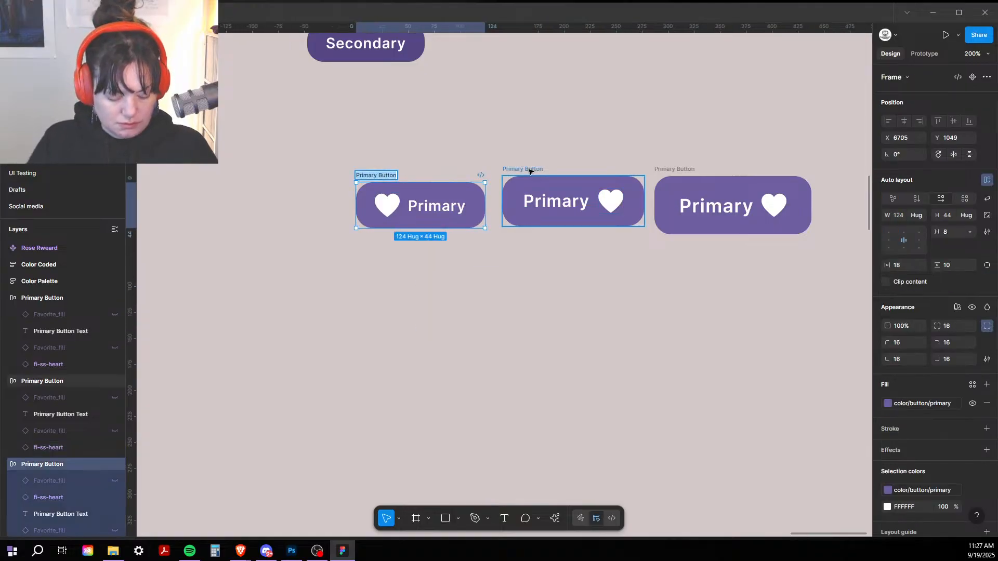
type("Small")
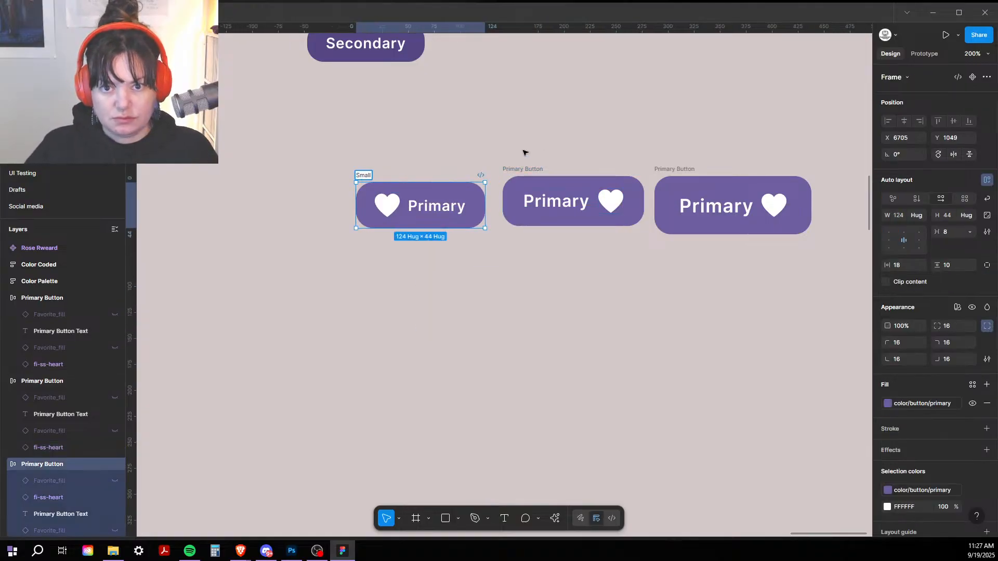
double_click(524, 169)
type("M")
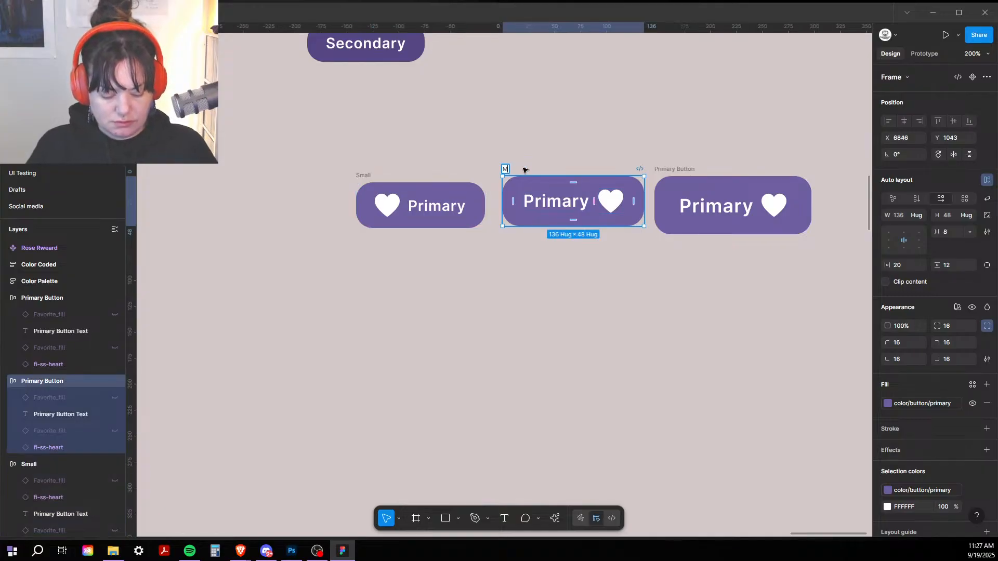
type("edium")
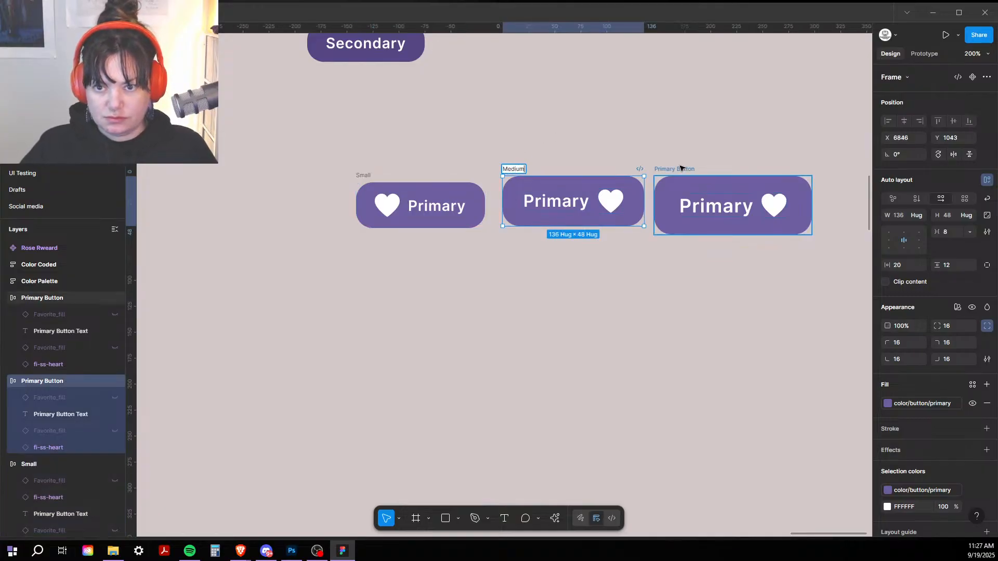
double_click(681, 169)
type("Large")
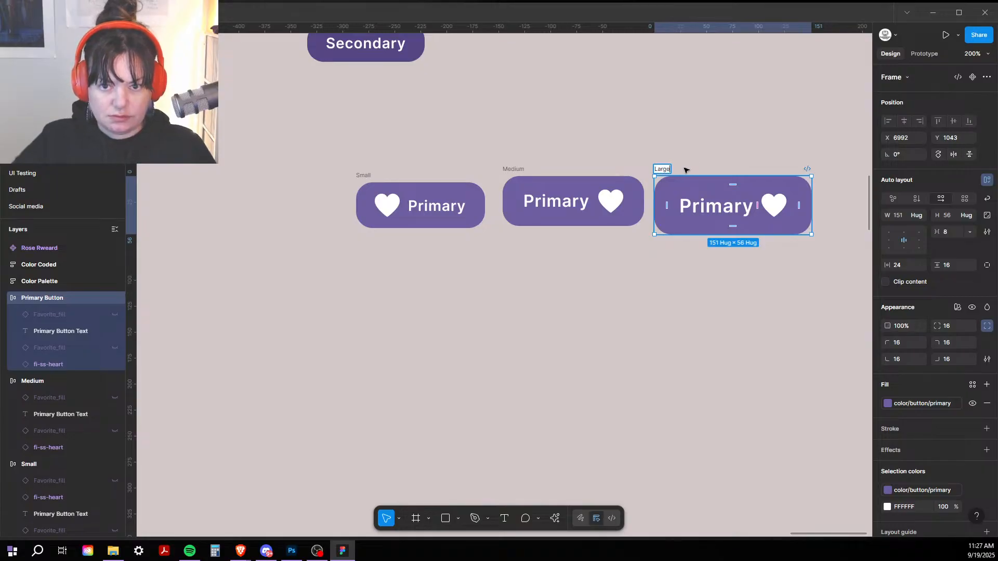
left_click(670, 117)
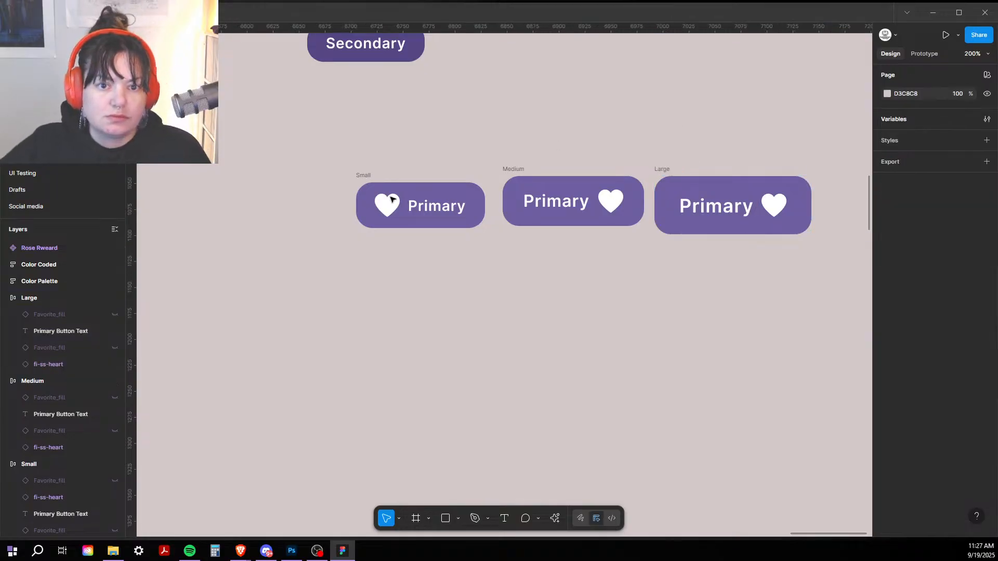
Step: Resize the hearts proportionally to 16×16 in Small and 18×18 in Medium
left_click(392, 198)
left_click(987, 211)
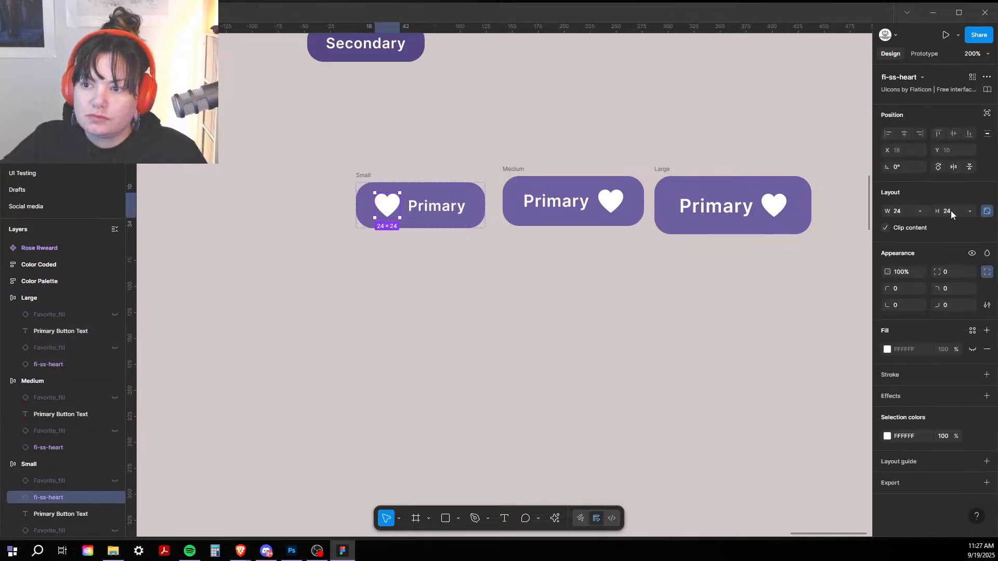
left_click(952, 210)
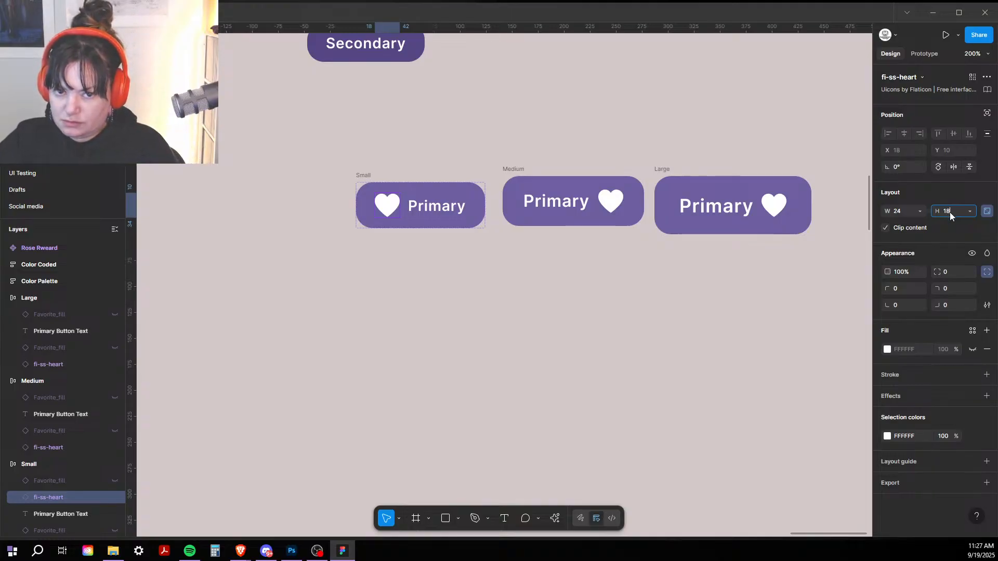
key("Return")
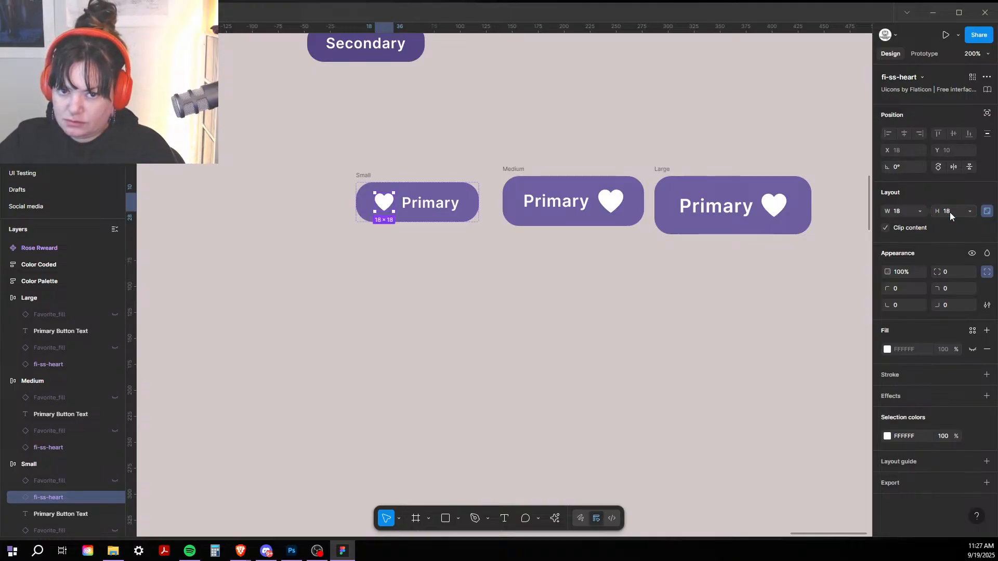
type("6")
key("Return")
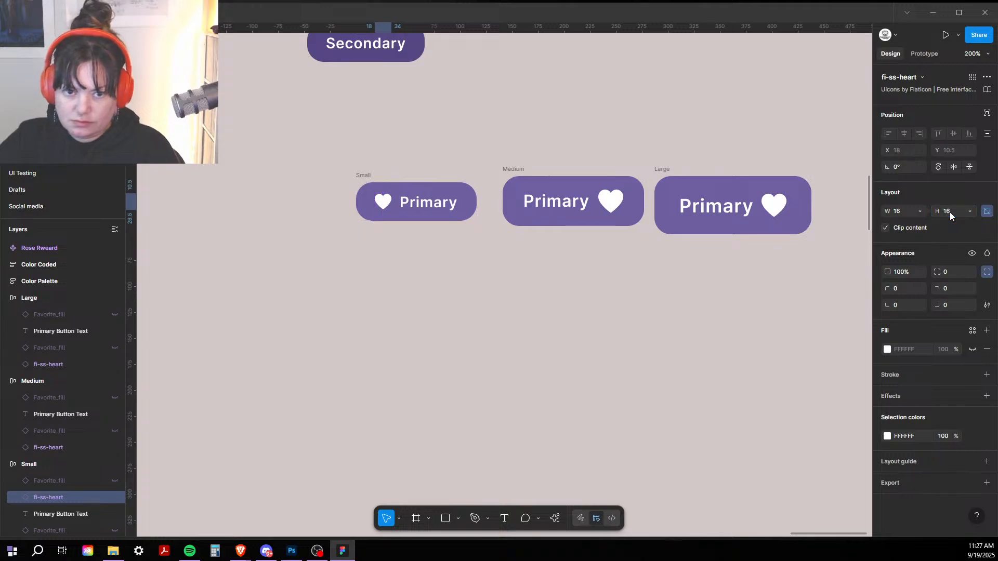
left_click(608, 201)
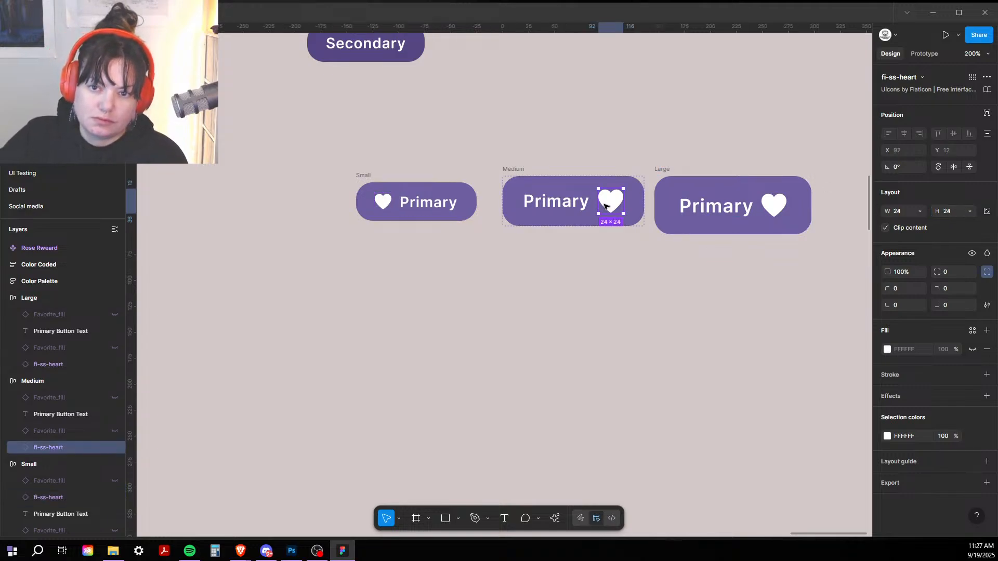
left_click(986, 212)
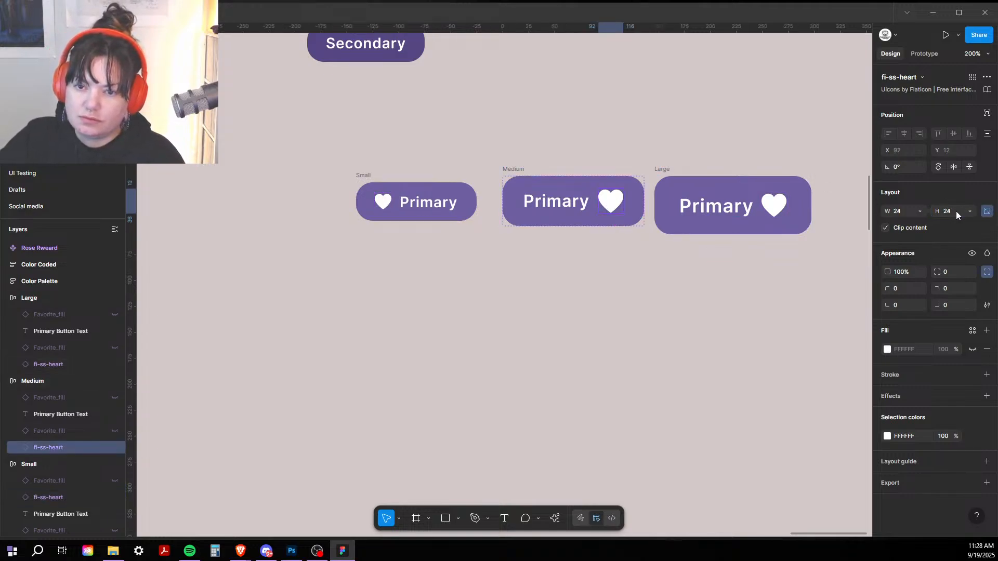
type("18")
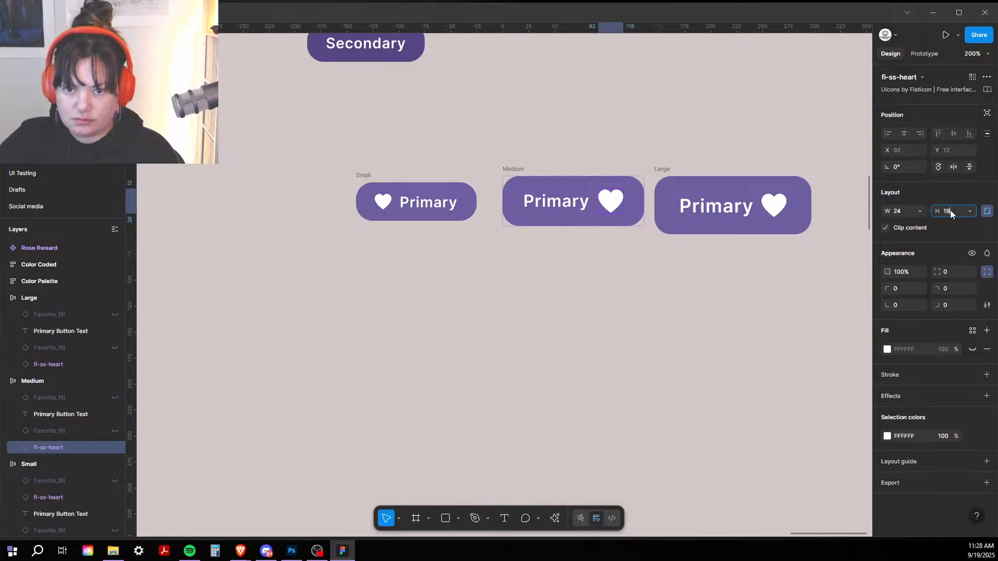
key("Return")
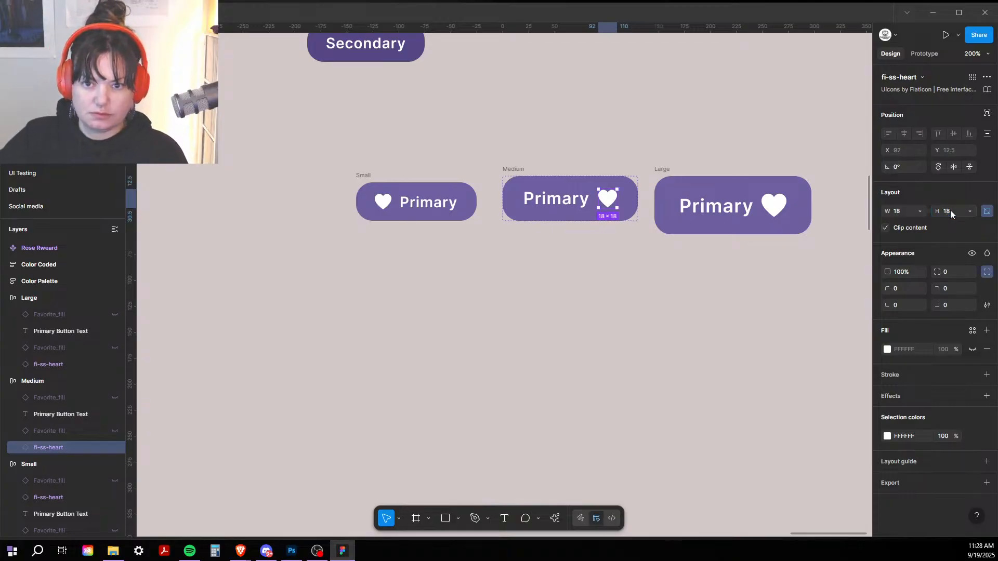
Step: Shrink the Large button's heart to 20×20 with proportions locked
left_click(774, 205)
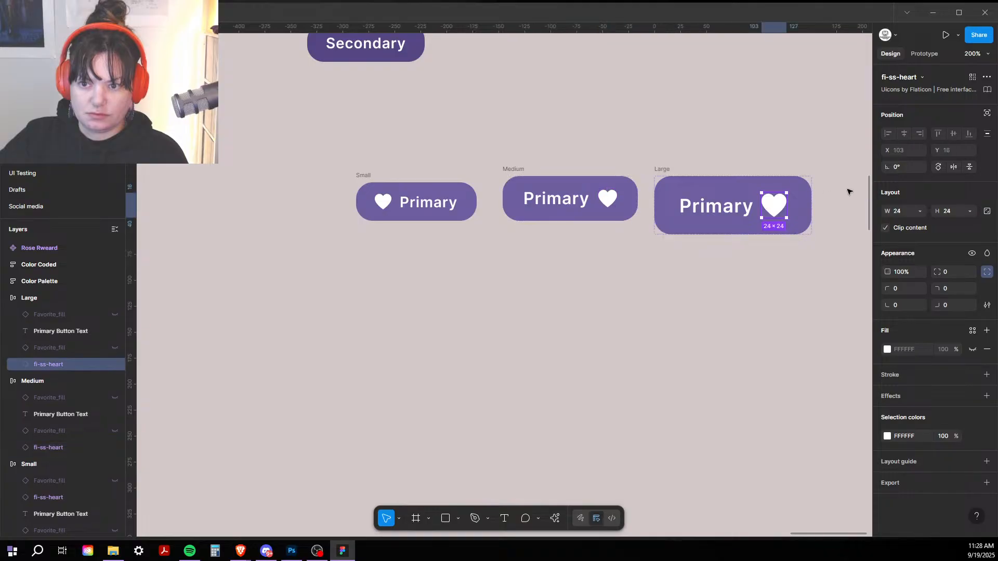
left_click(988, 211)
left_click(955, 214)
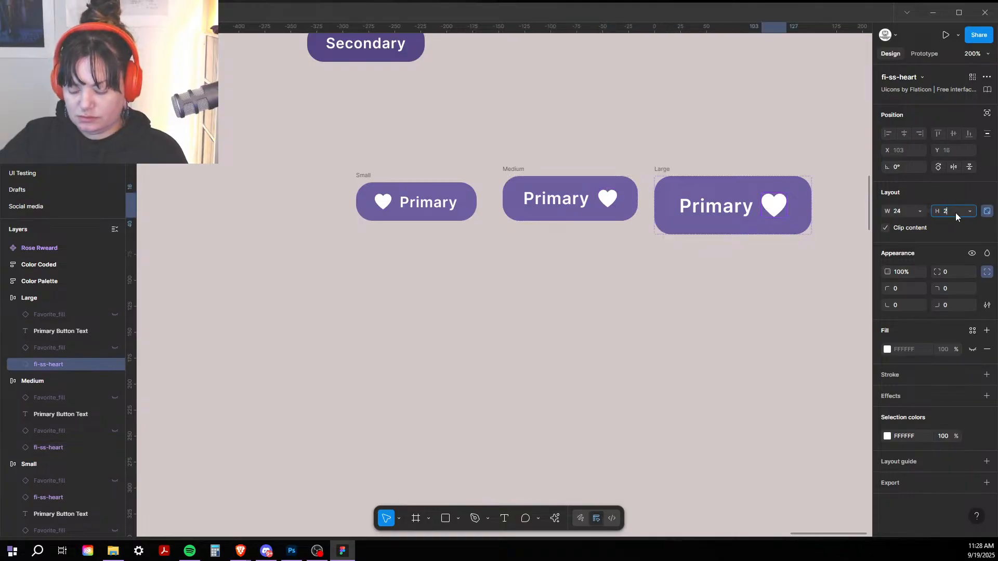
type("20")
key("Return")
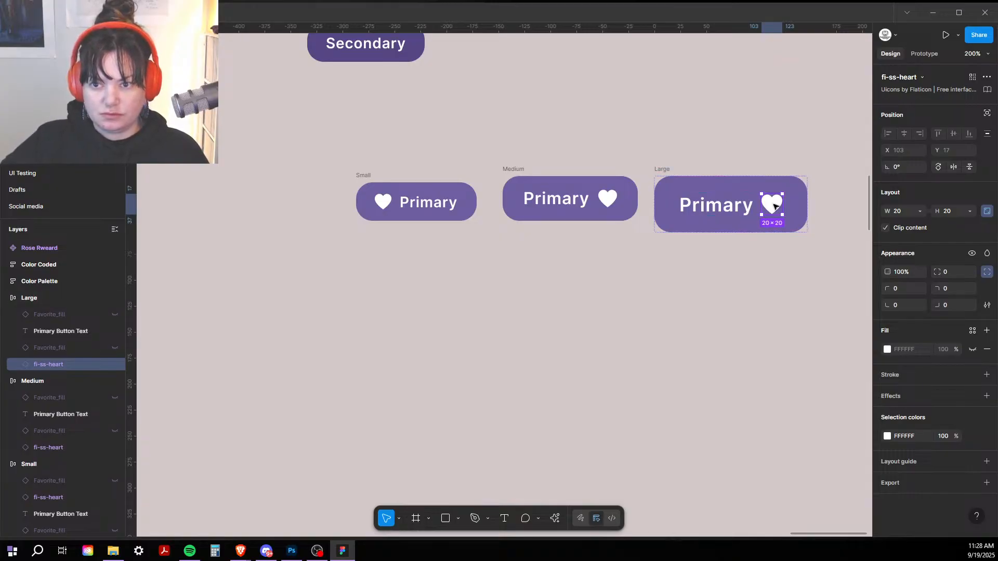
Step: Duplicate each button's heart onto the other side of the Primary label
key("ctrl+d")
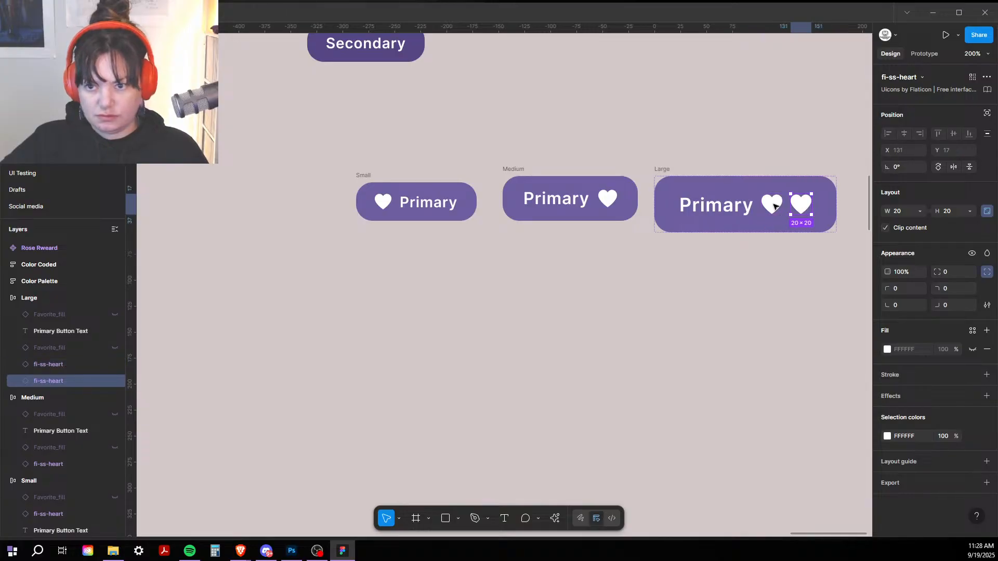
key("Left")
key("Left")
key("Left")
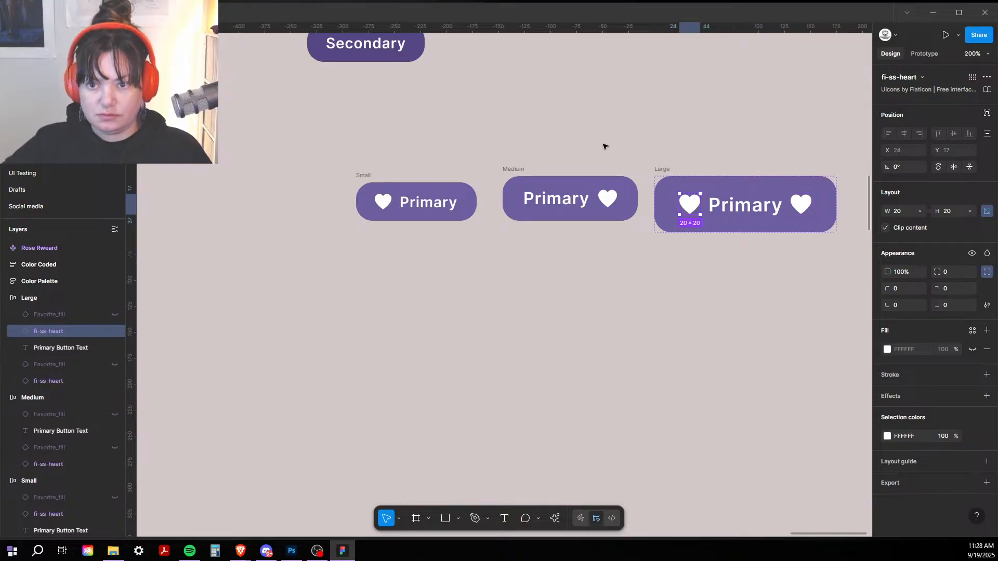
left_click(608, 199)
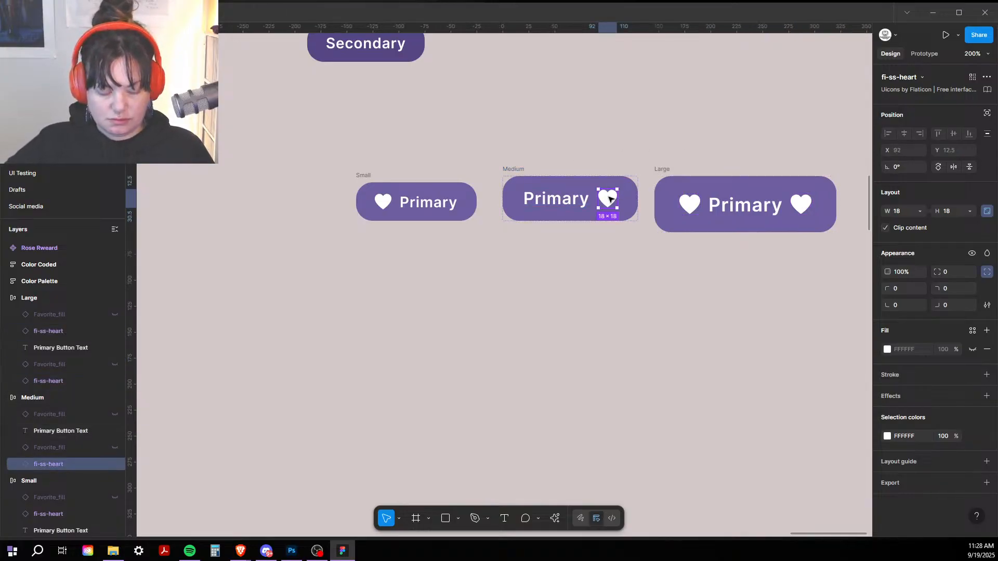
key("ctrl+d")
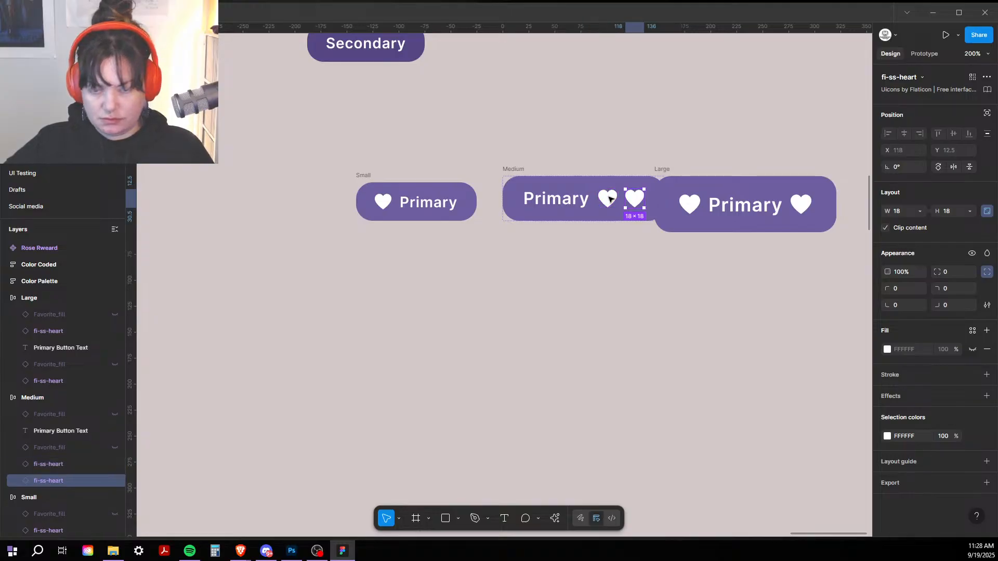
key("Left")
key("Left")
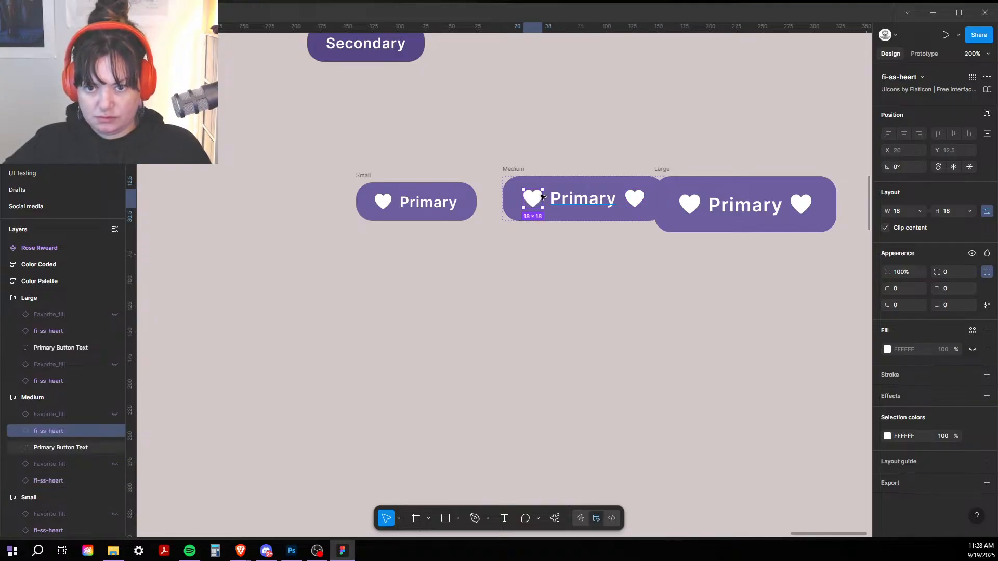
left_click(378, 203)
key("ctrl+d")
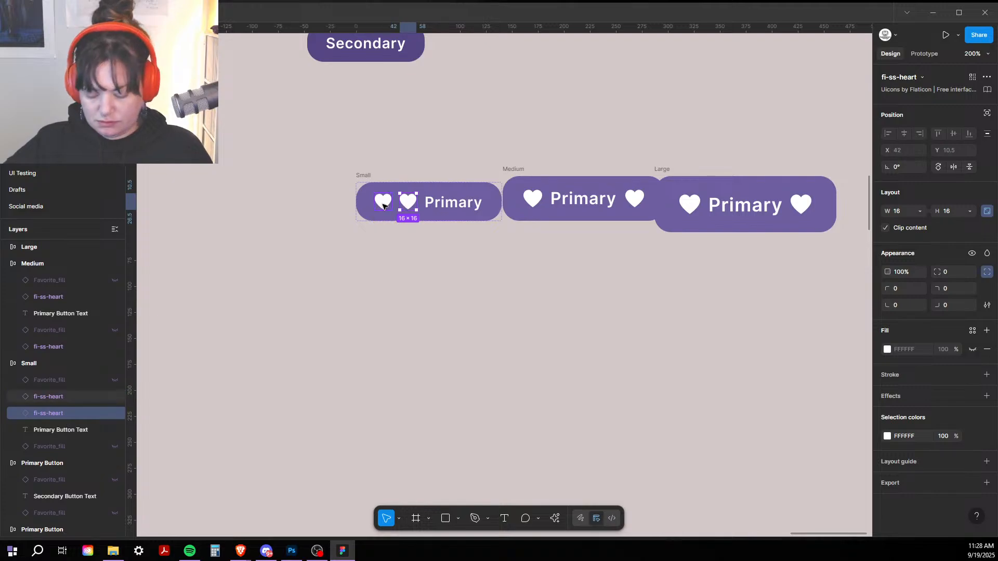
key("Right")
left_click(386, 151)
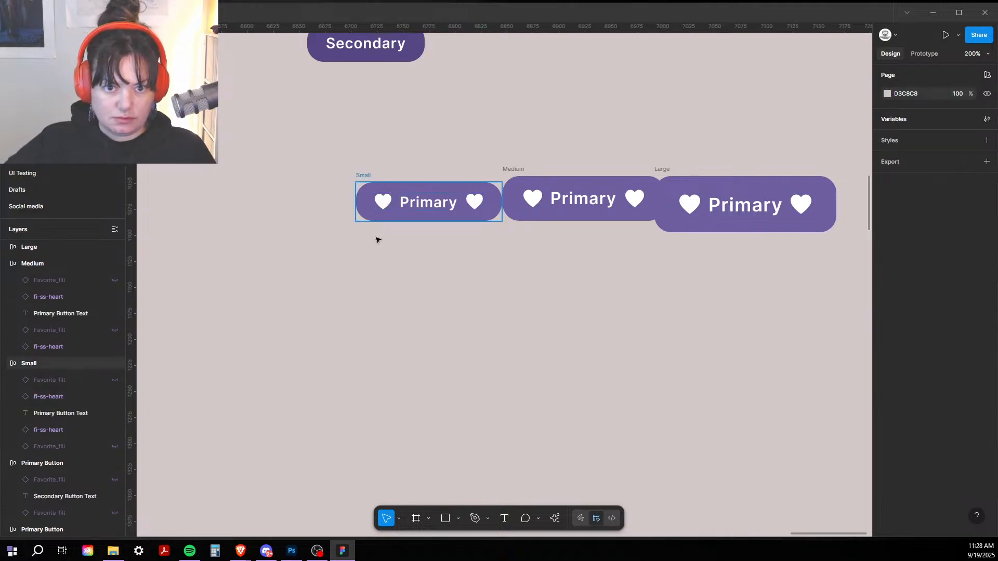
Step: Arrange the buttons in a vertical column: Large on top, Medium in the middle, Small at the bottom
left_click_drag(364, 175, 453, 299)
left_click_drag(510, 173, 452, 234)
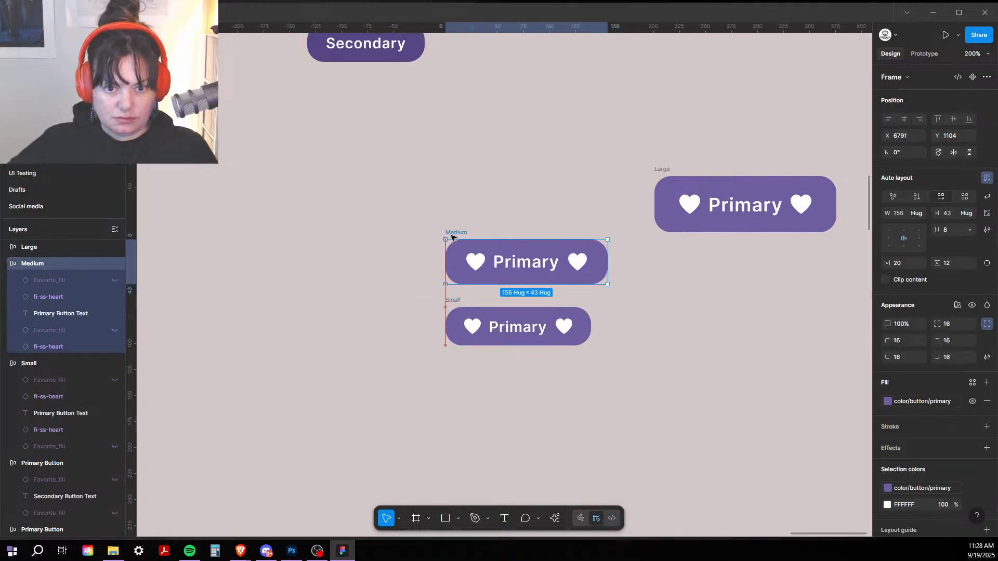
left_click_drag(671, 171, 459, 144)
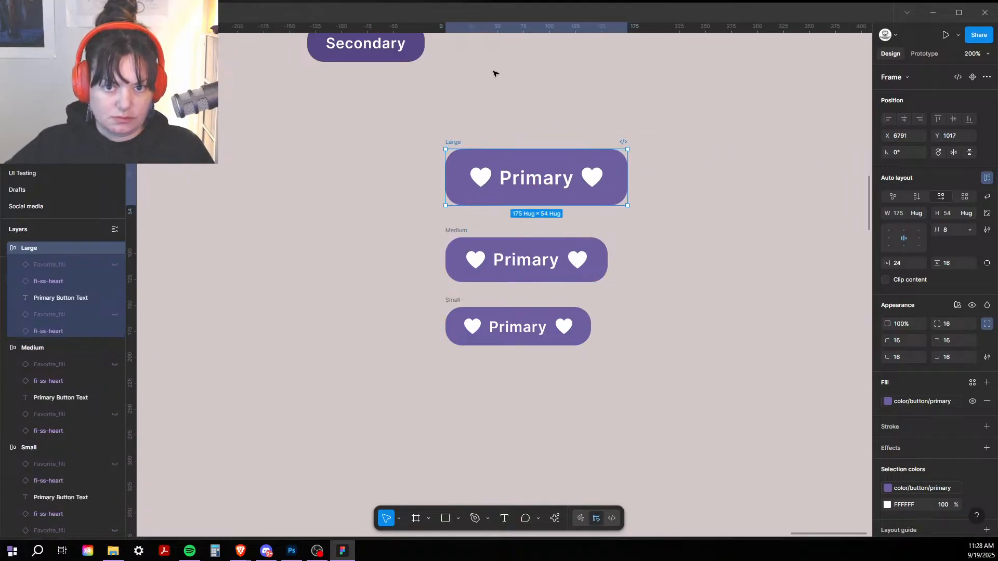
Step: Set the auto-layout item spacing to 6 on the Small button and 12 on the Large button
left_click(622, 196)
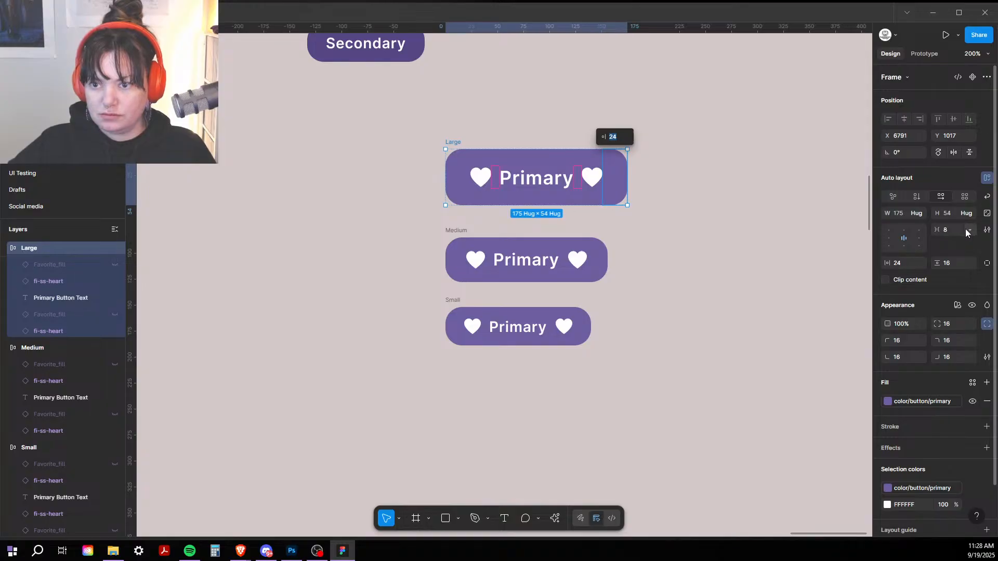
left_click(455, 301)
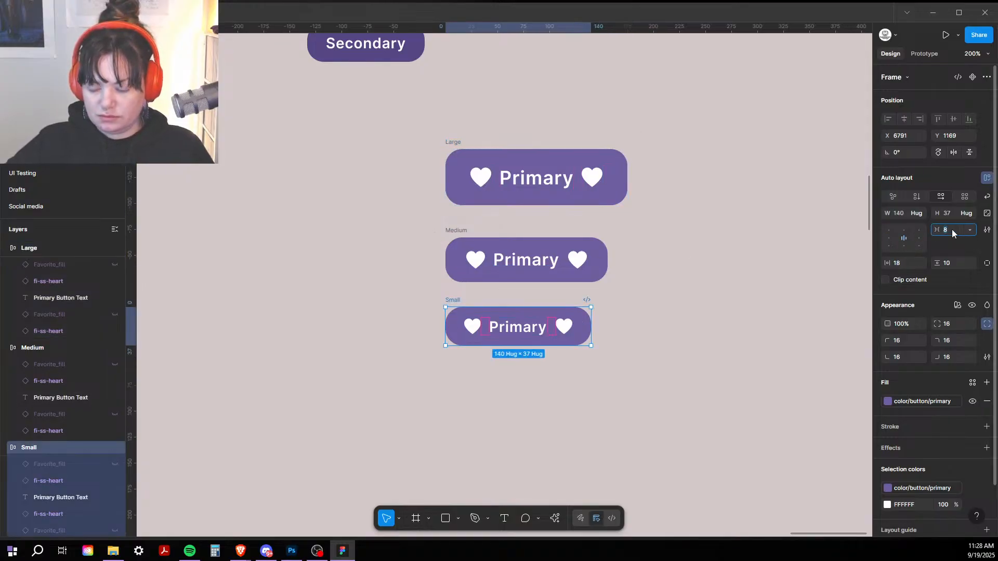
key("Return")
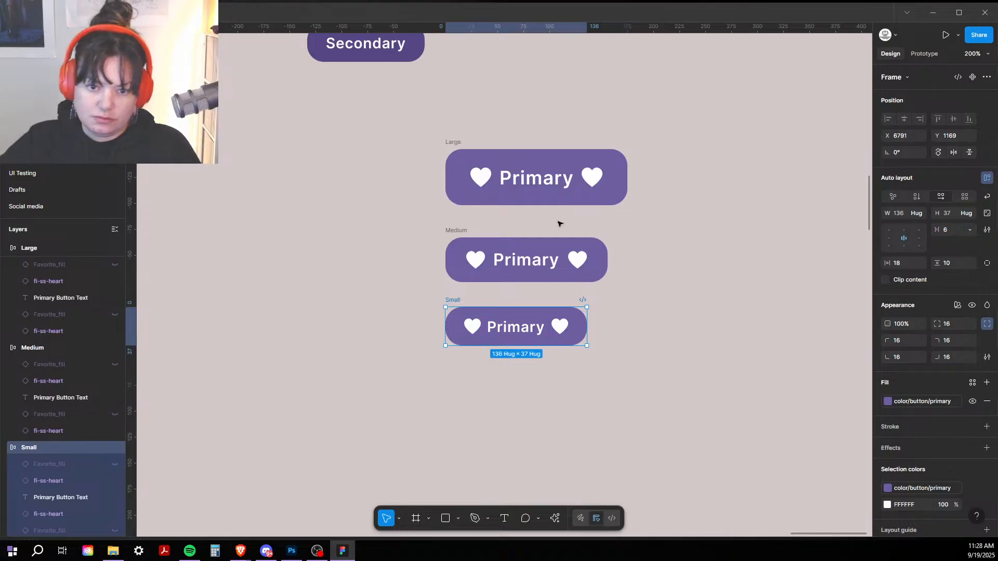
left_click(454, 234)
left_click(453, 142)
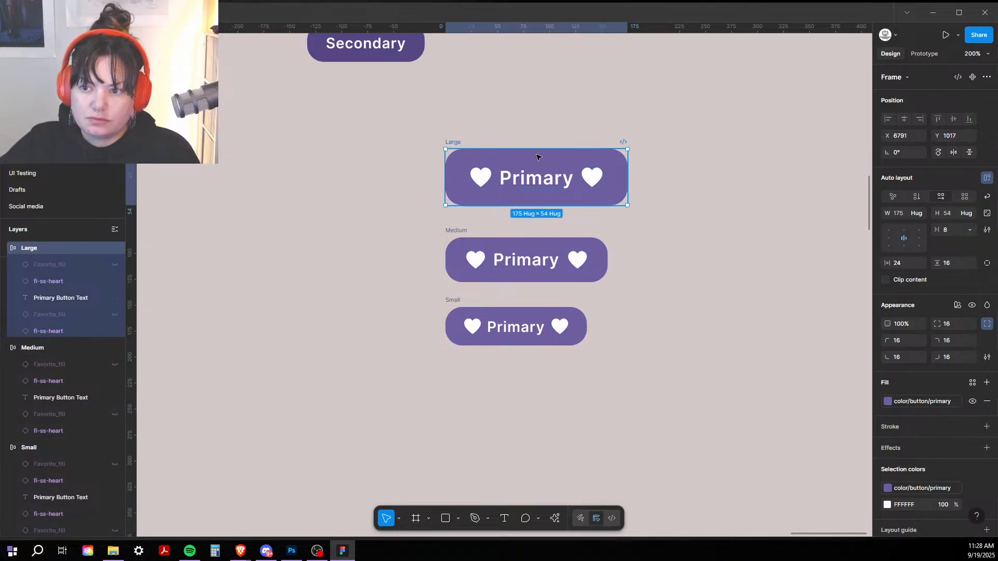
type("12")
key("Return")
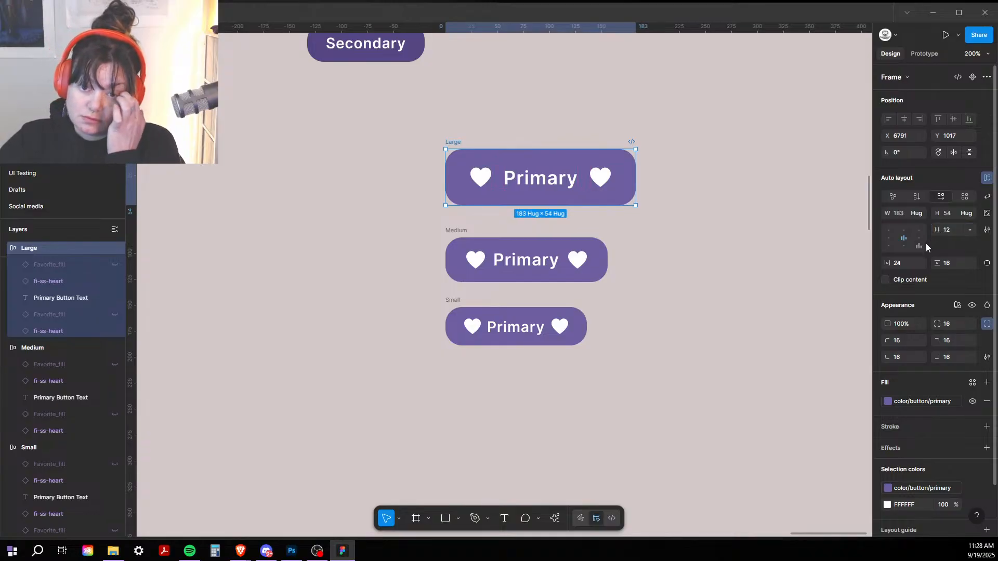
left_click(739, 318)
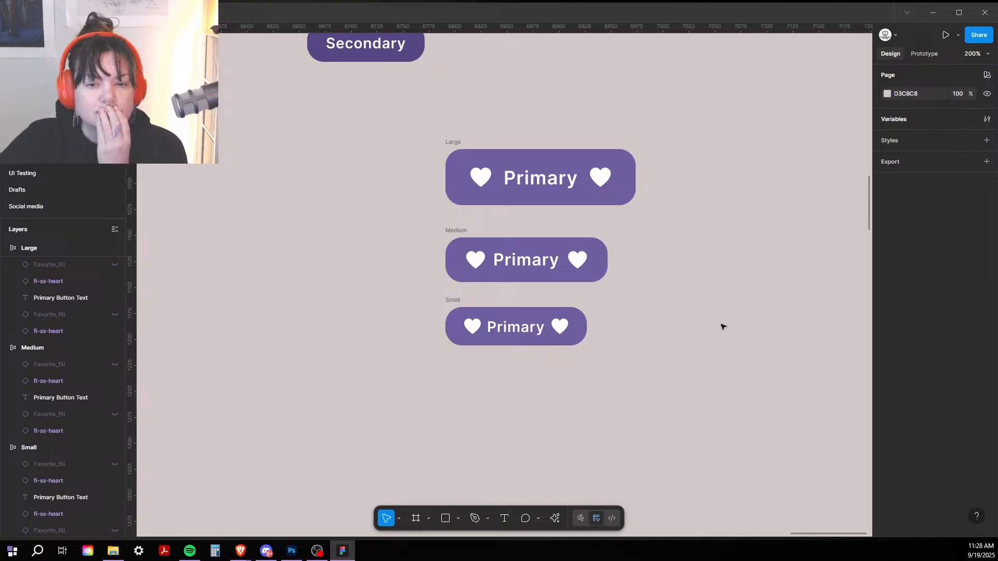
Step: Set the corner radius to 12 on Small and 18 on Large, leaving Medium at 16
left_click(457, 302)
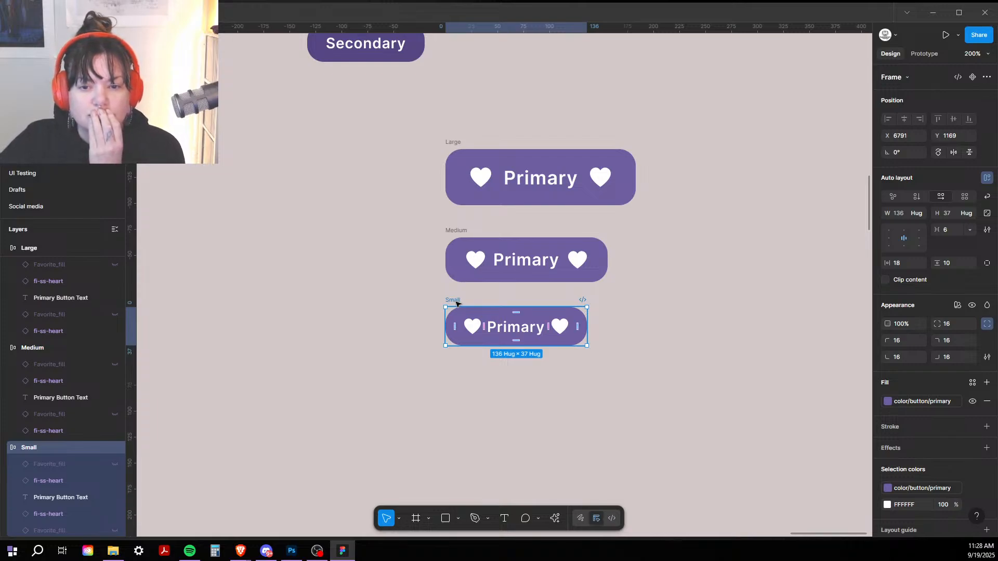
left_click(953, 325)
type("12")
key("Return")
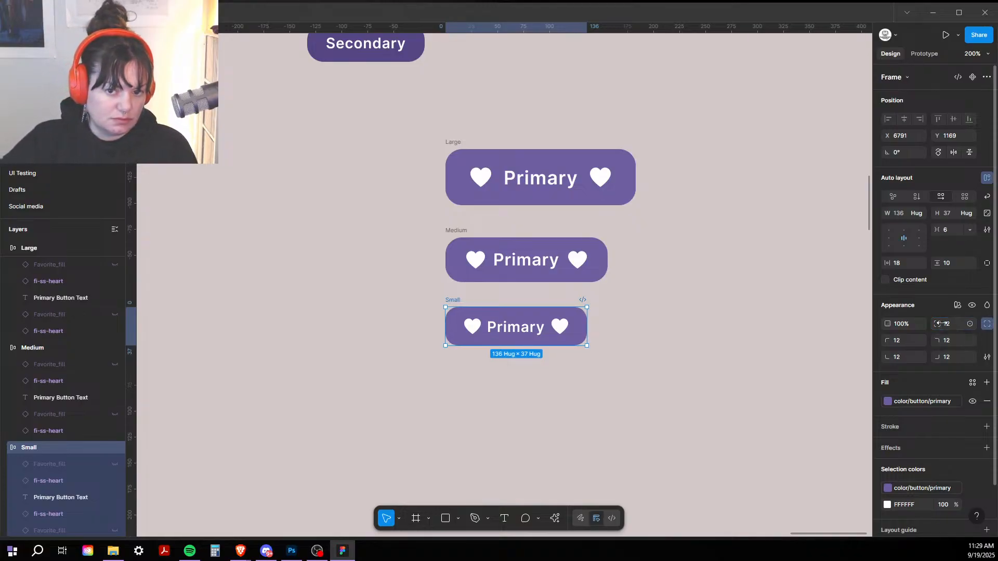
left_click(456, 231)
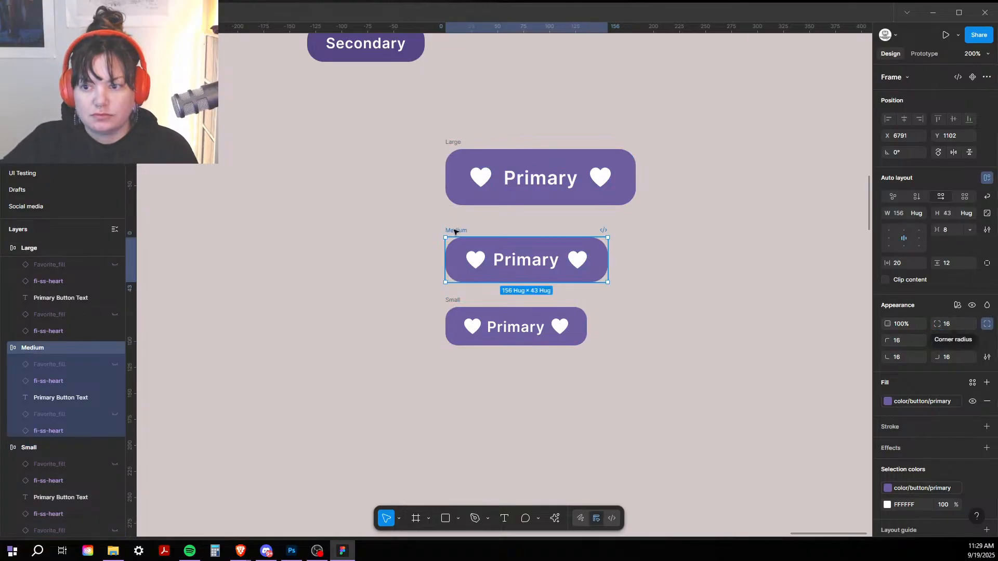
left_click(950, 324)
left_click(454, 142)
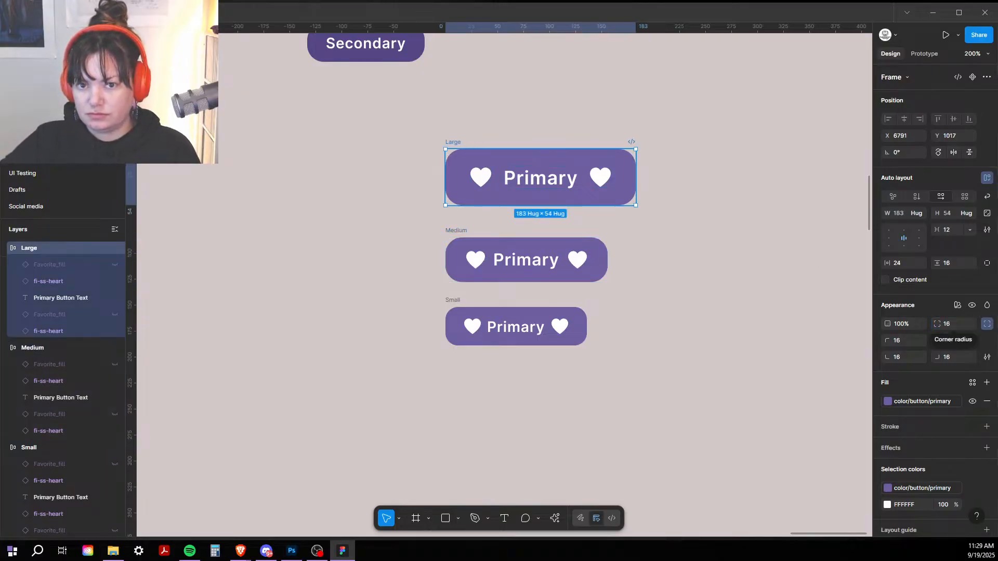
left_click(957, 324)
type("18")
key("Return")
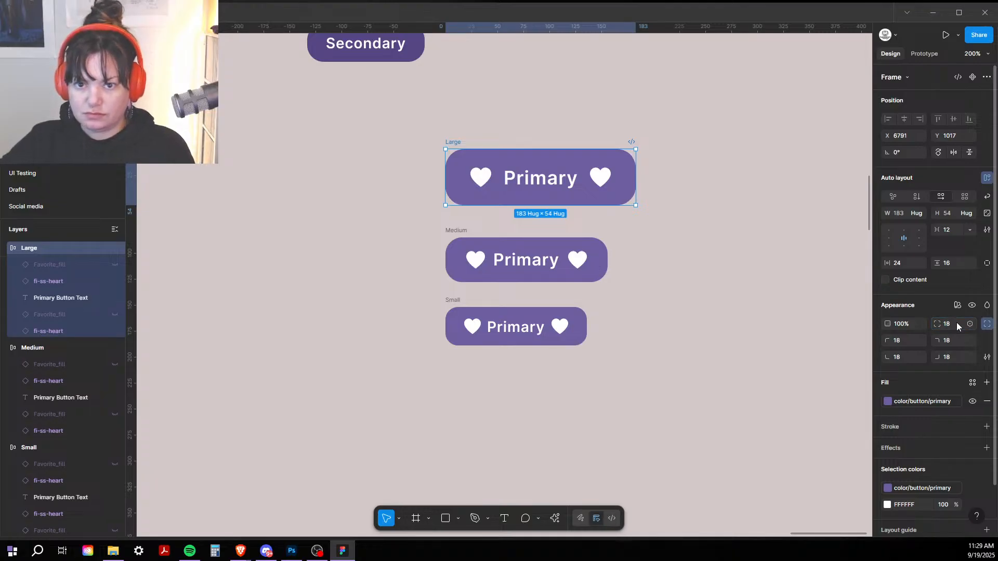
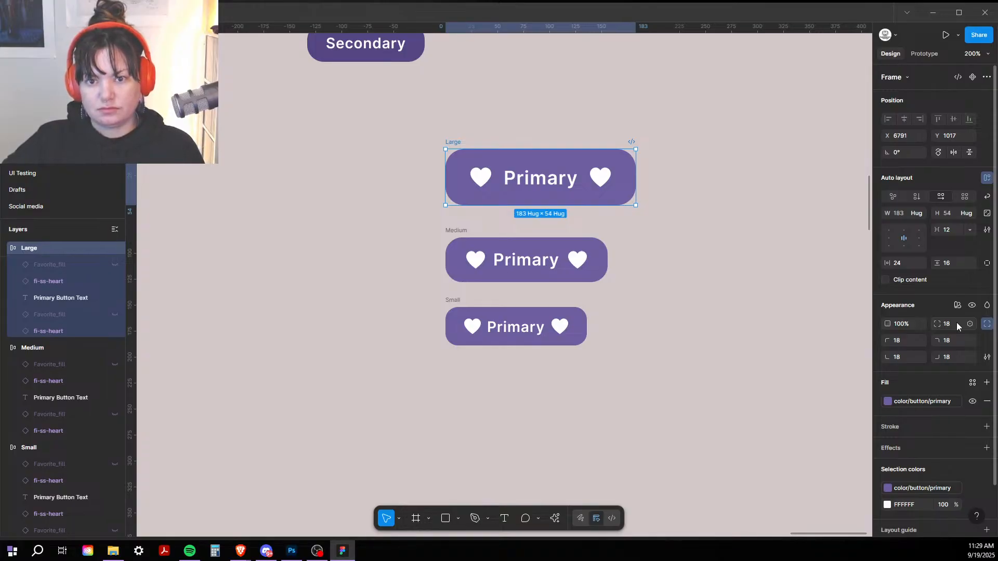
Step: Try 0% letter spacing on the Large button's Primary text, then undo back to 3%
left_click(531, 192)
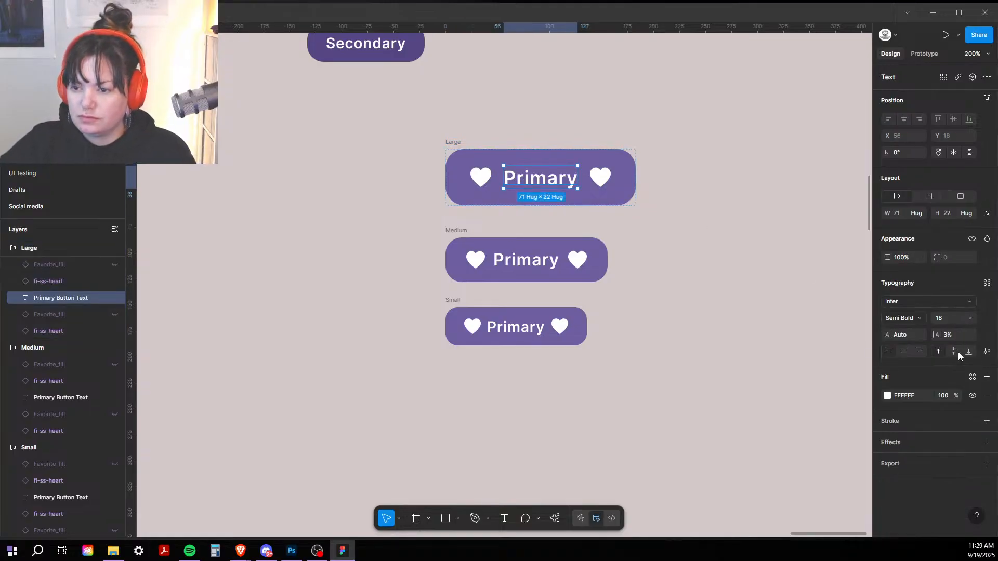
left_click(956, 335)
type("0")
key("Return")
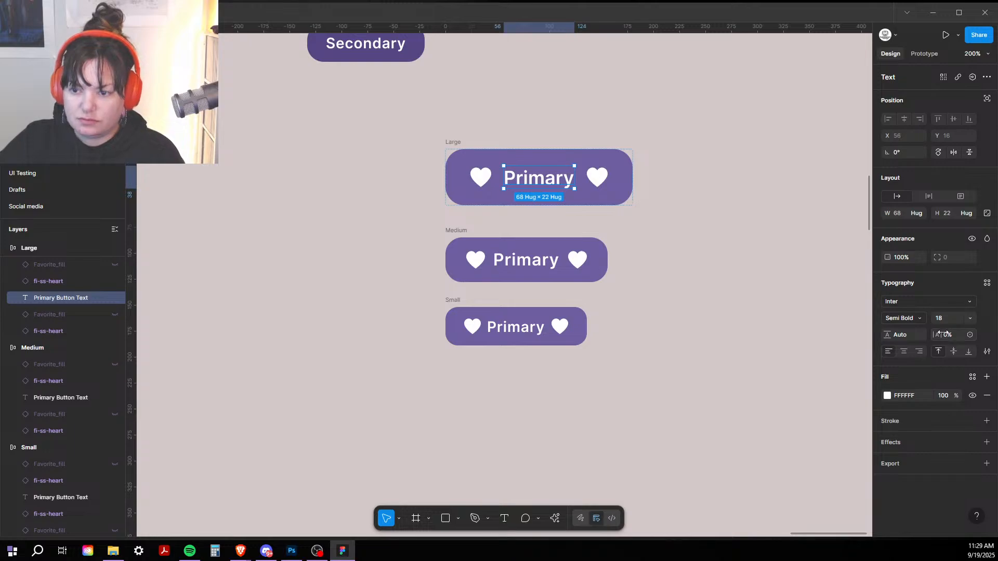
key("ctrl+z")
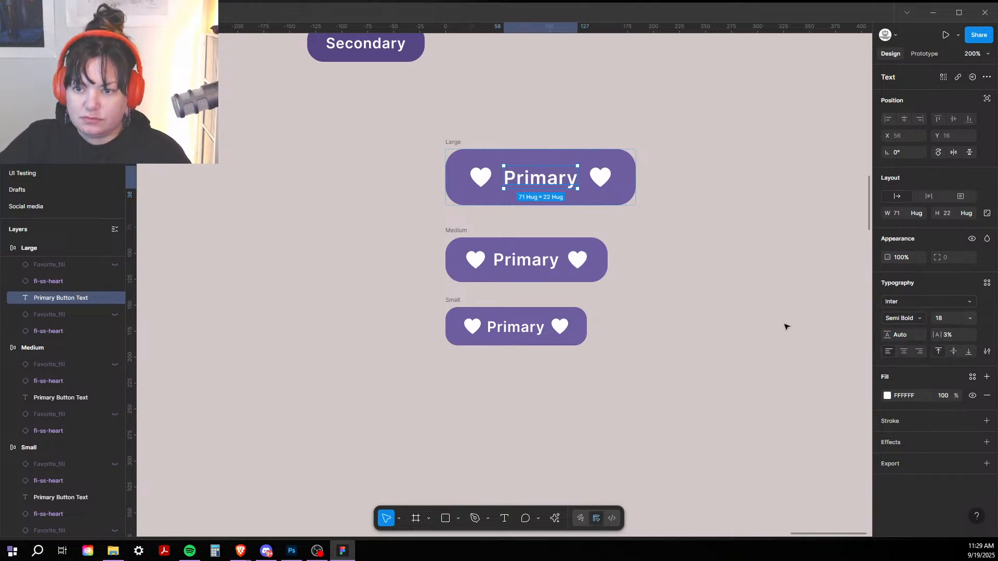
Step: Move the Small button 30 px lower beneath Medium and zoom to 100%
left_click(514, 256)
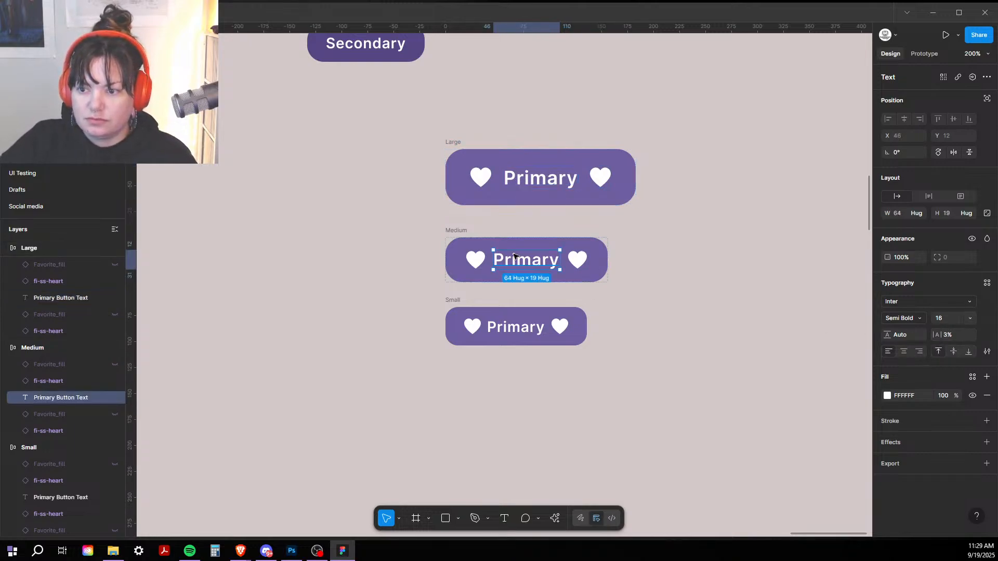
left_click(519, 333)
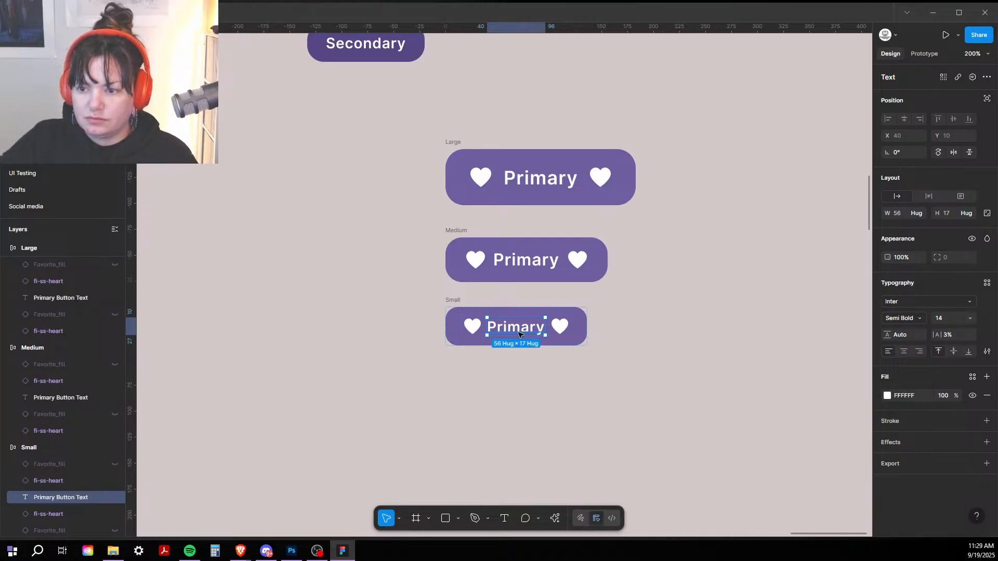
left_click(756, 341)
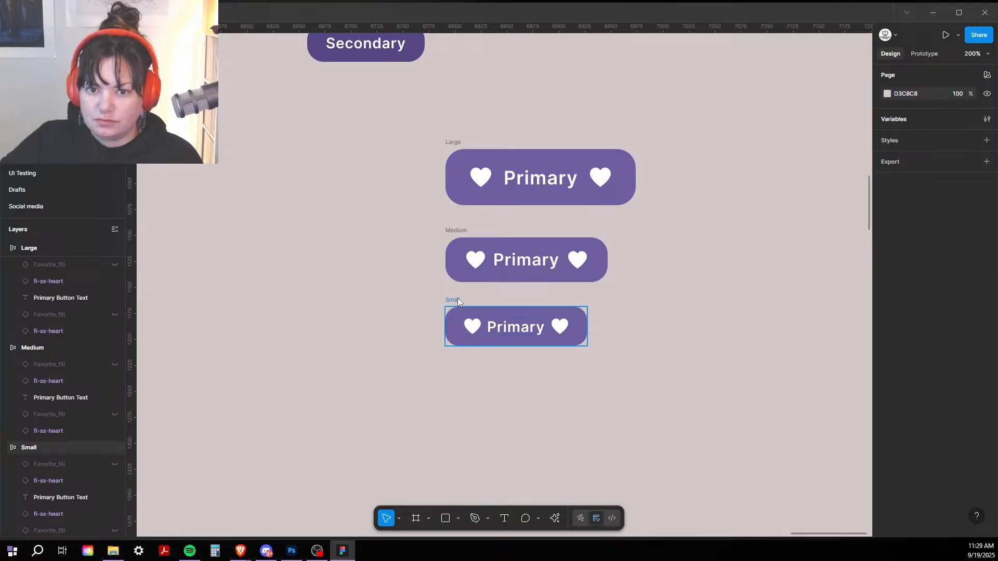
left_click_drag(458, 301, 458, 316)
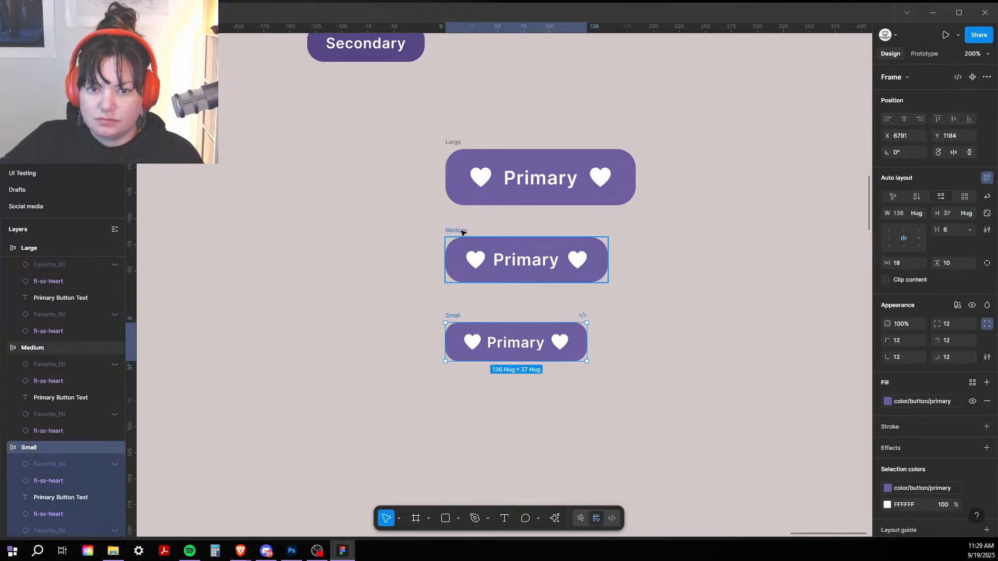
left_click(462, 232)
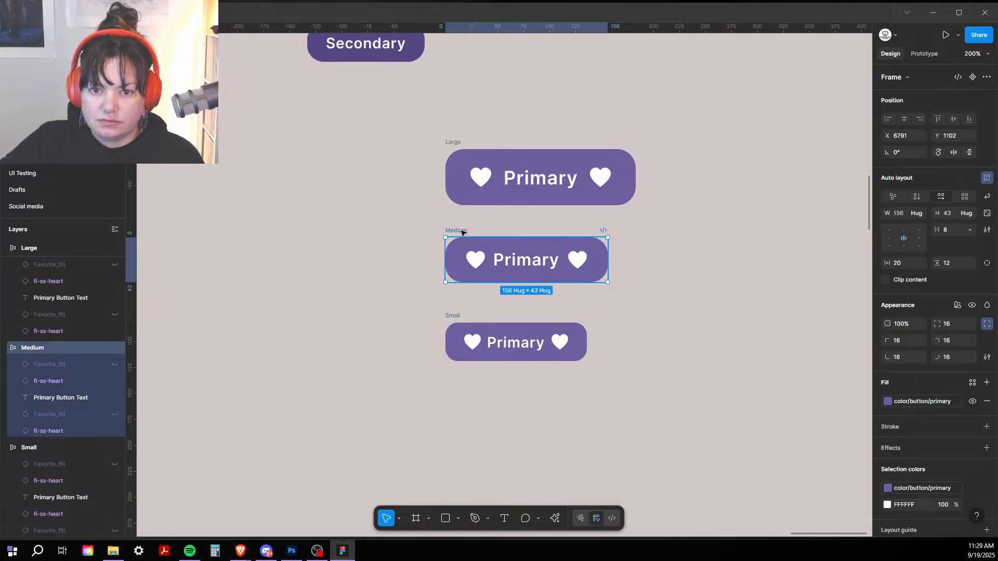
left_click(451, 142)
left_click(378, 125)
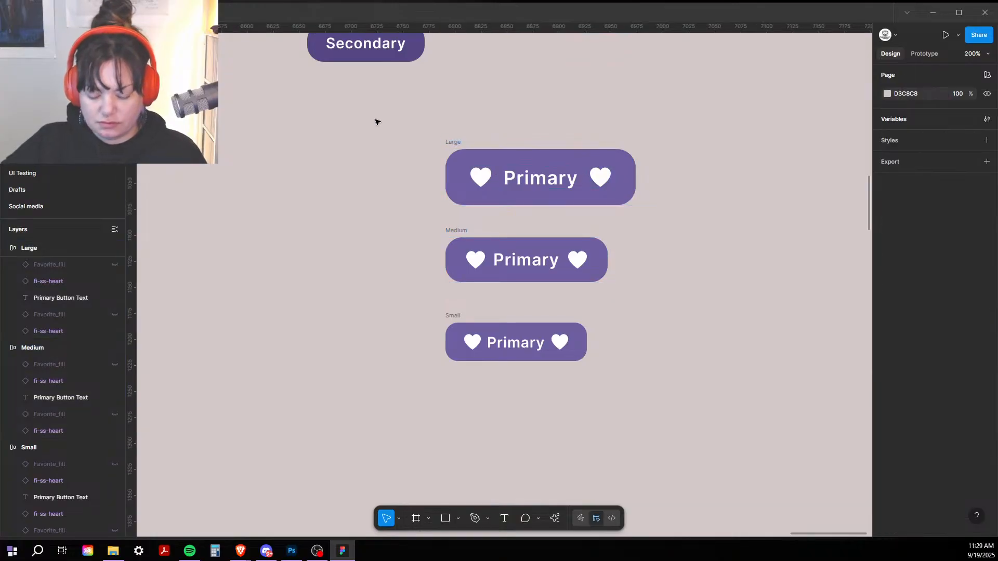
key("shift+0")
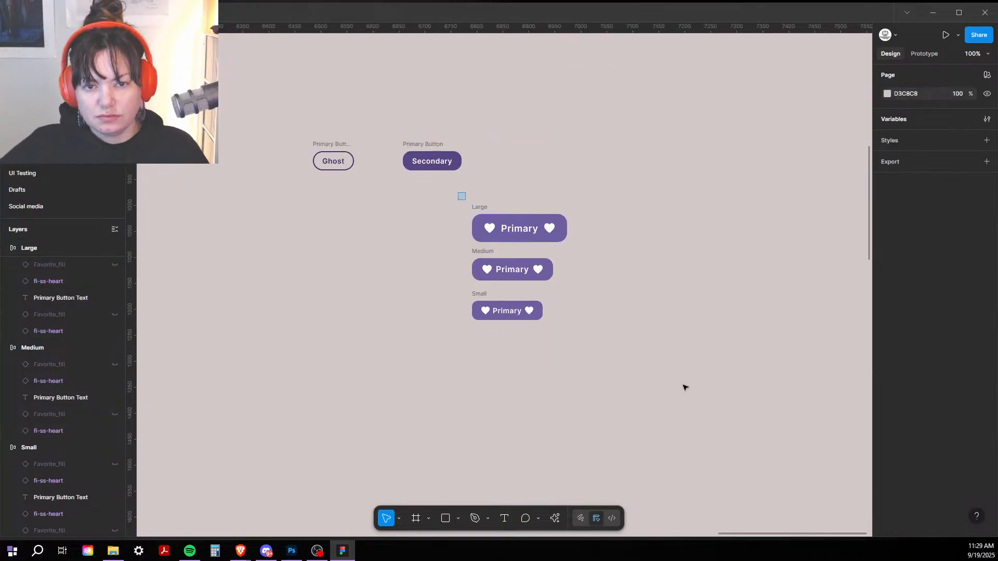
Step: Turn the Large, Medium and Small frames into one component named 'Primary Button'
left_click_drag(458, 192, 676, 423)
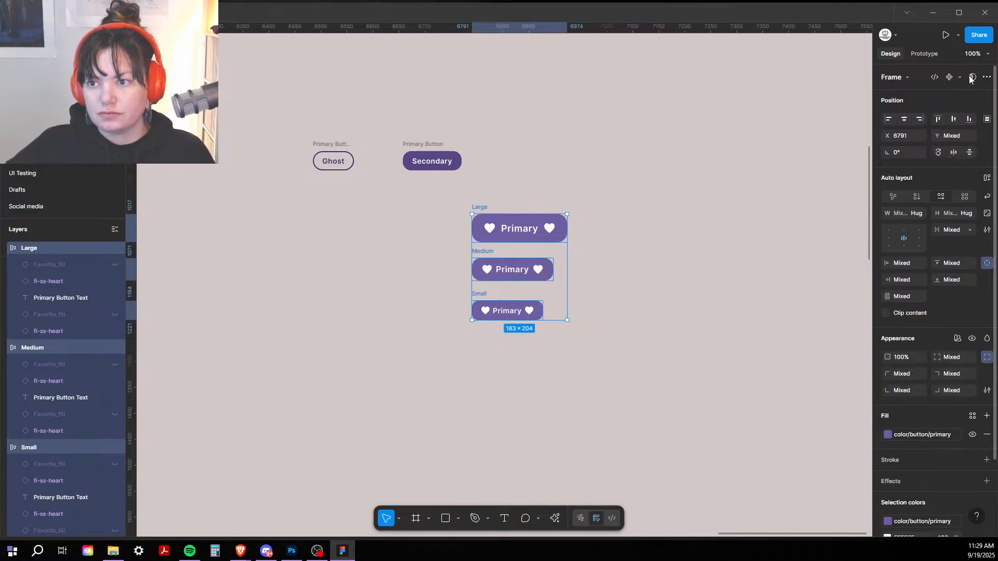
left_click(987, 78)
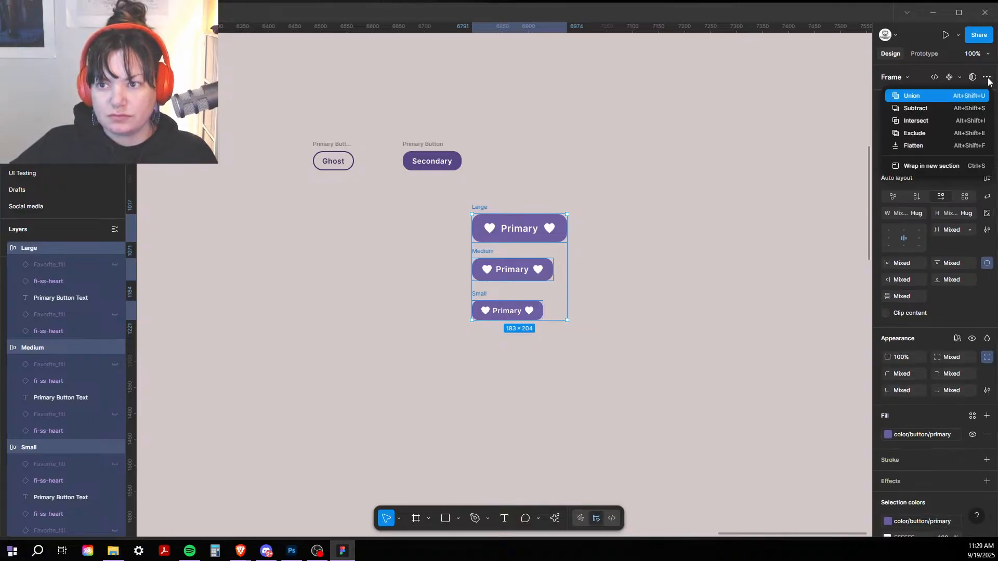
left_click(986, 78)
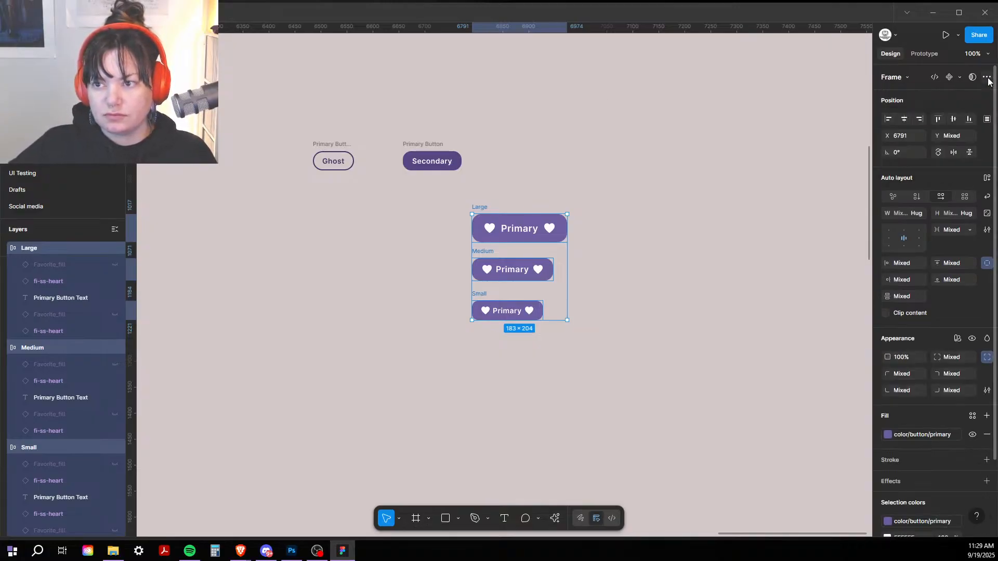
left_click(951, 78)
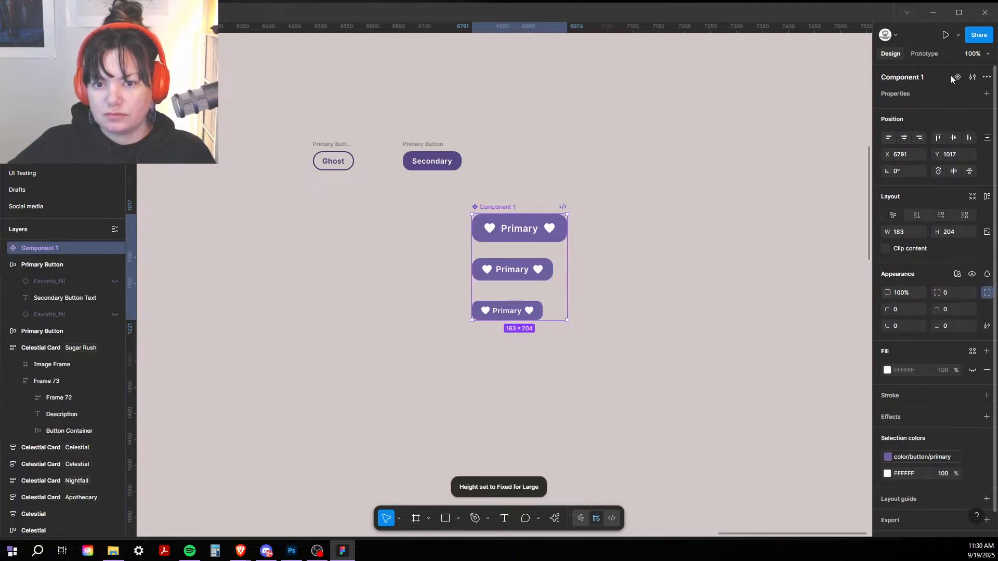
double_click(498, 207)
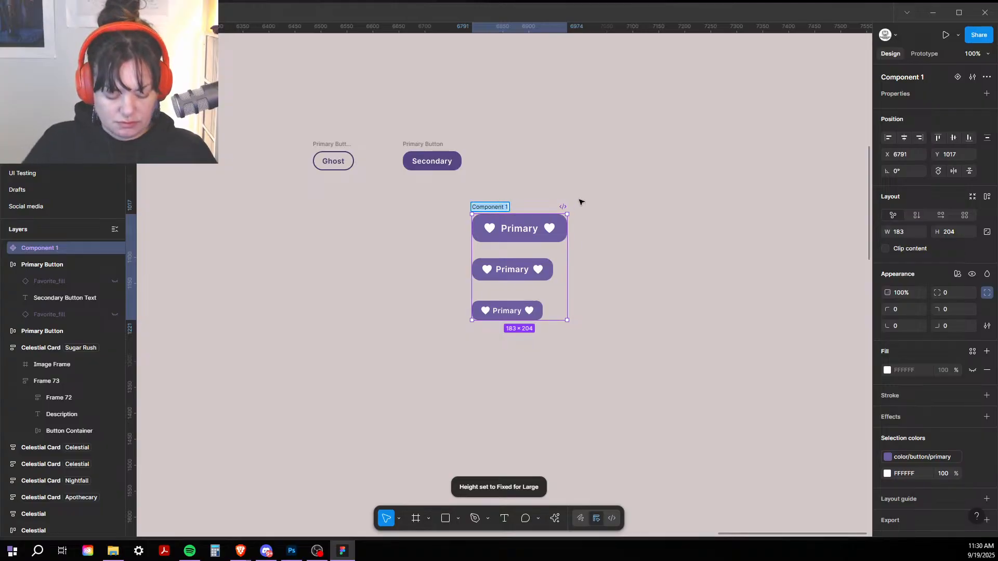
key("BackSpace")
type("Pr")
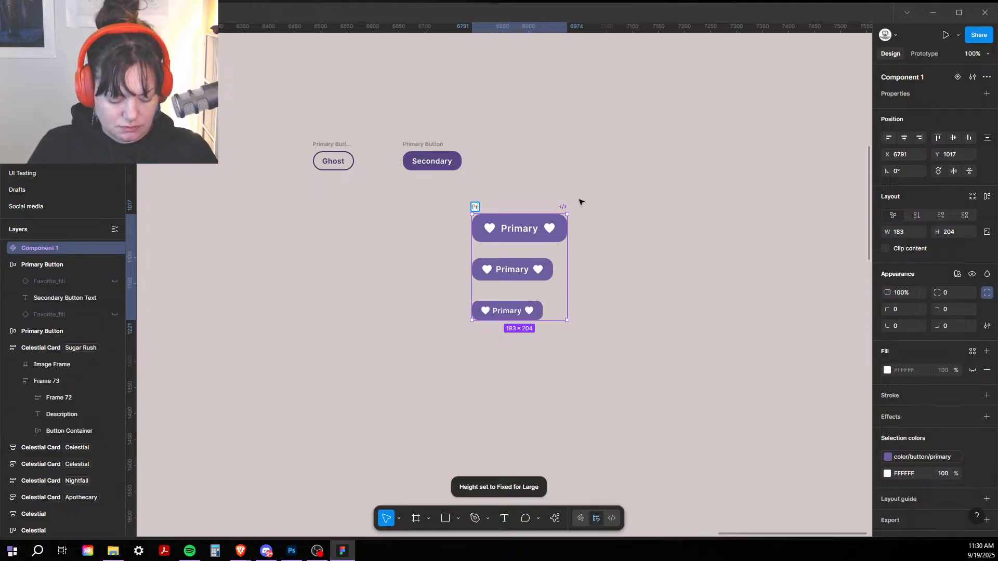
type("imary Button")
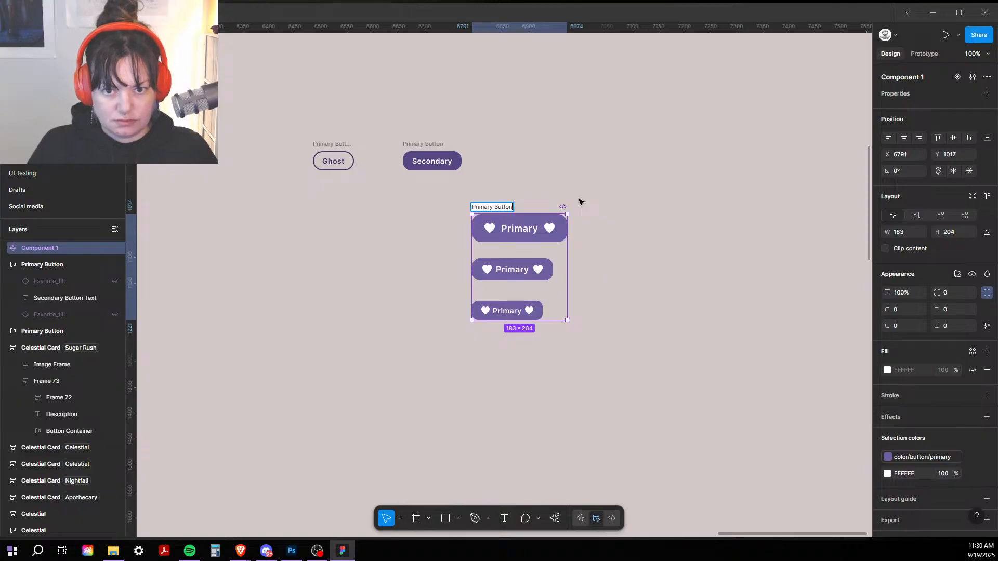
left_click(488, 202)
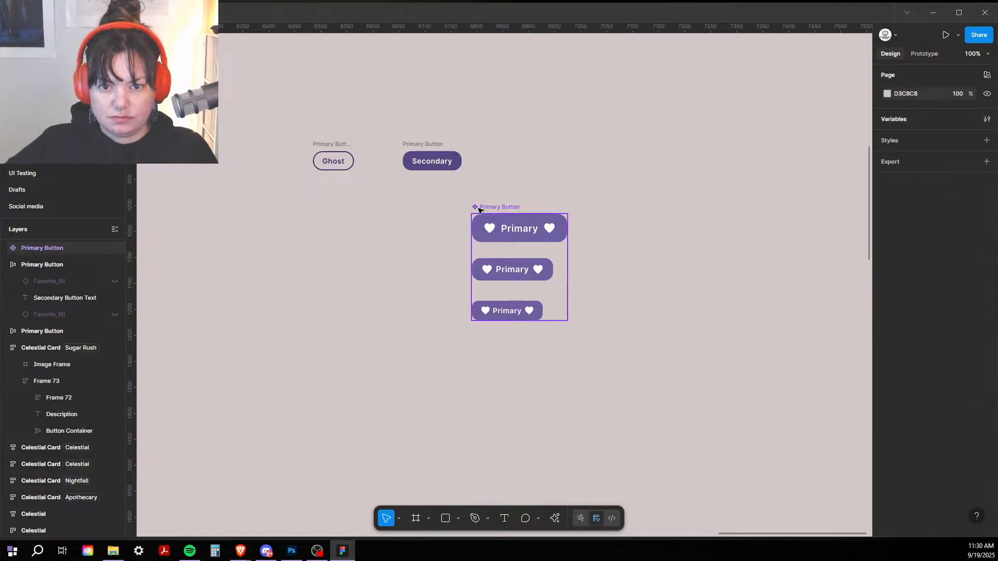
Step: Move the Primary Button component and zoom to 200% to inspect its frames
left_click_drag(482, 207, 580, 159)
left_click_drag(517, 173, 342, 179)
scroll(341, 180, "up", 2)
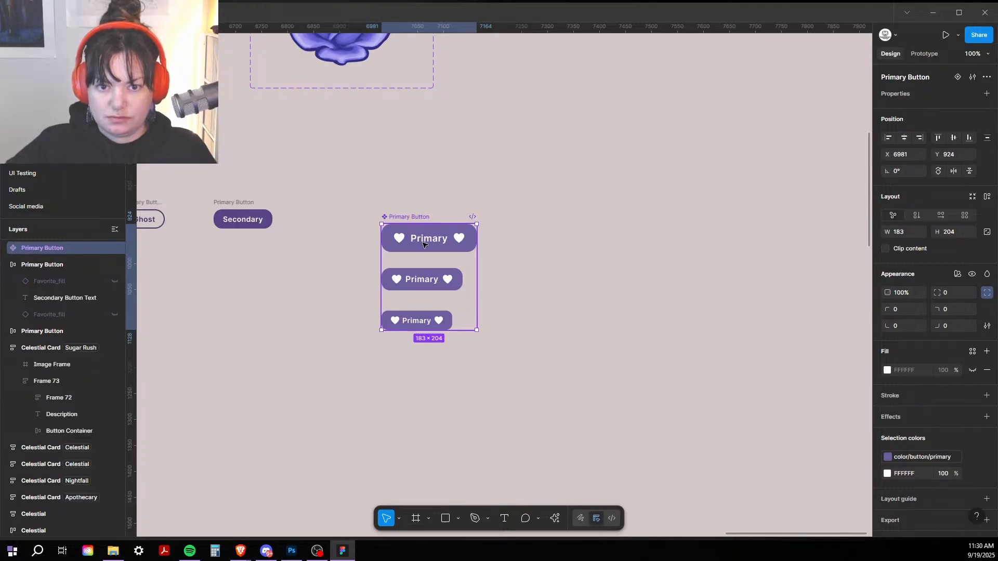
key("ctrl+plus")
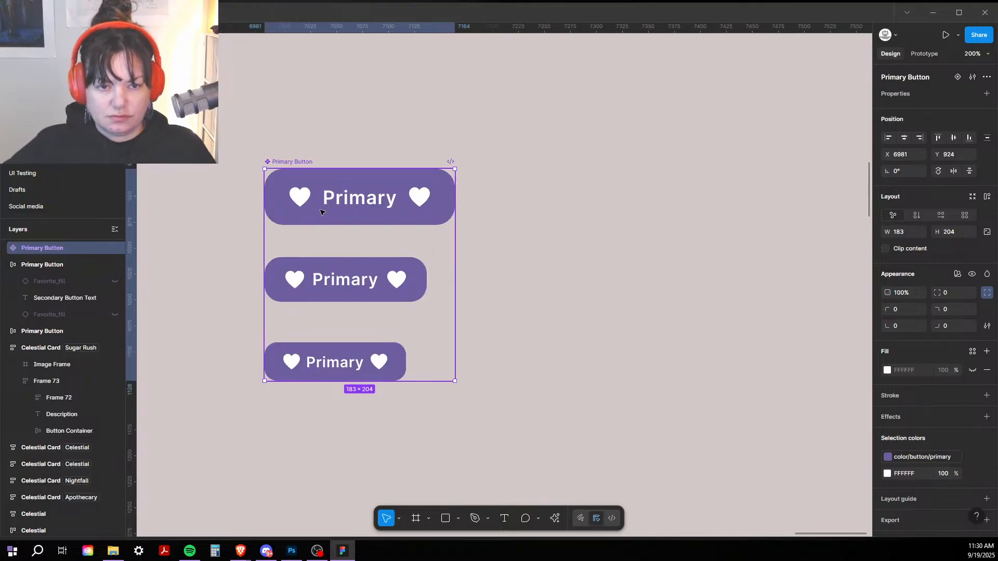
double_click(296, 201)
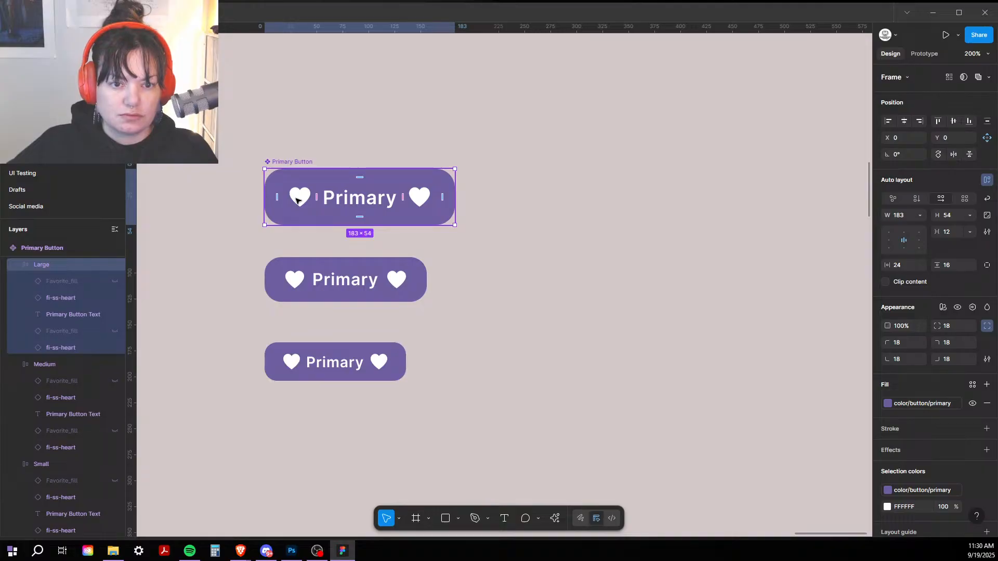
left_click(296, 201)
left_click(290, 156)
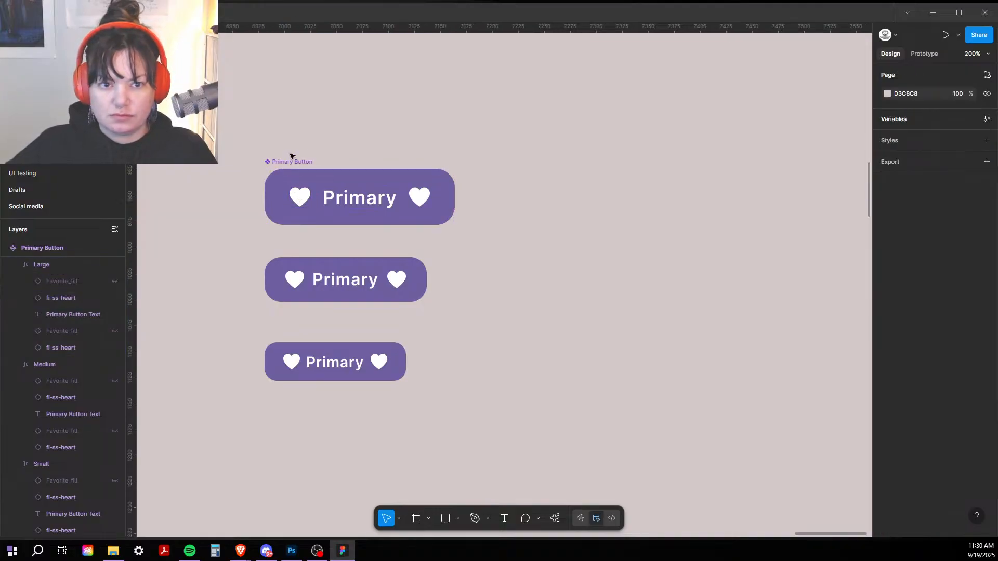
left_click(291, 161)
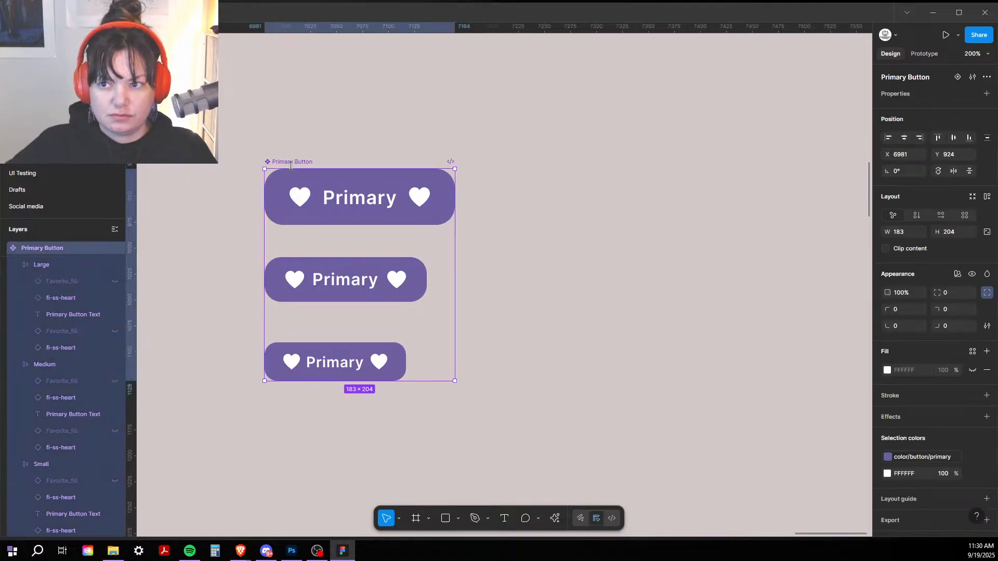
Step: Add a Variant property to the Primary Button component
left_click(986, 94)
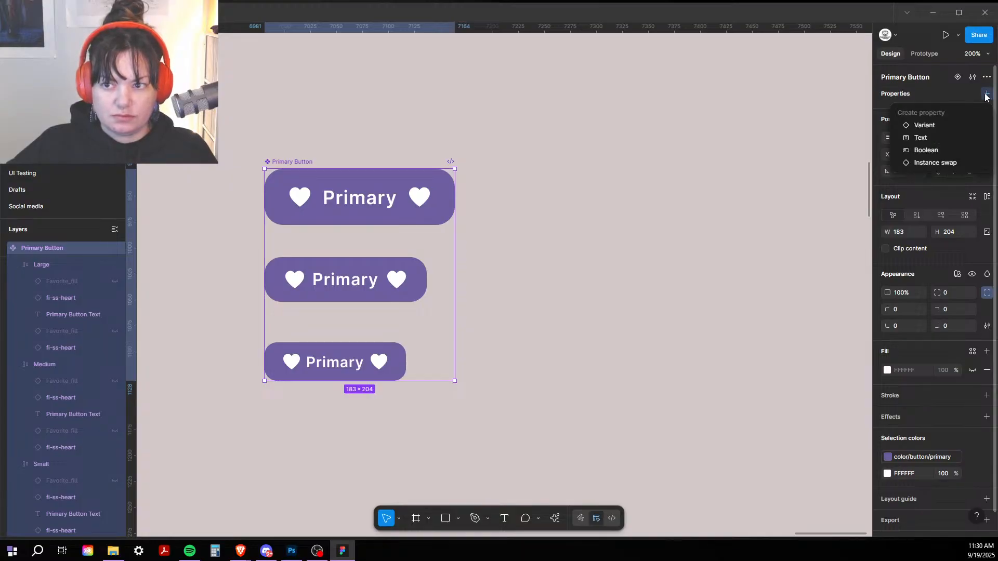
left_click(927, 126)
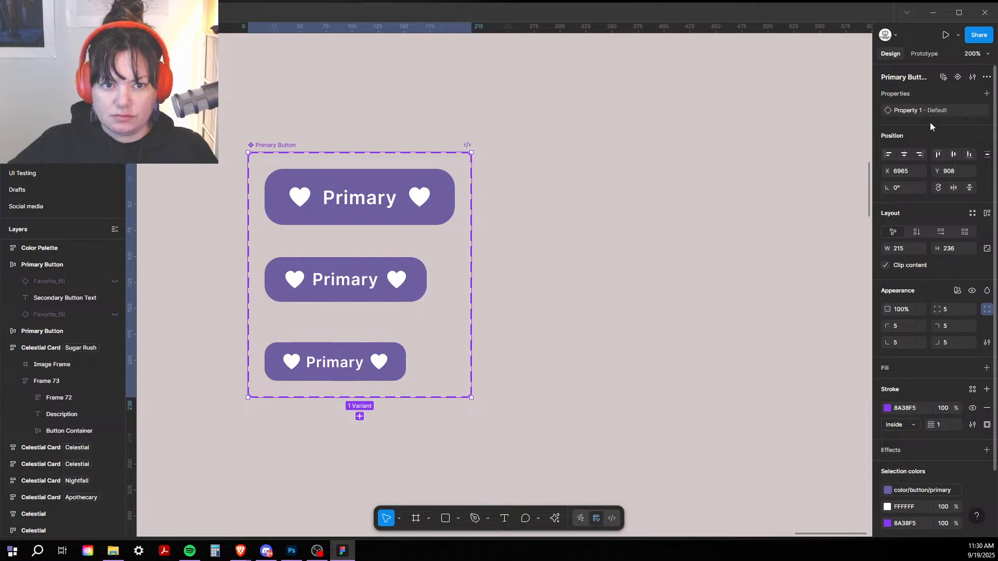
mouse_move(928, 111)
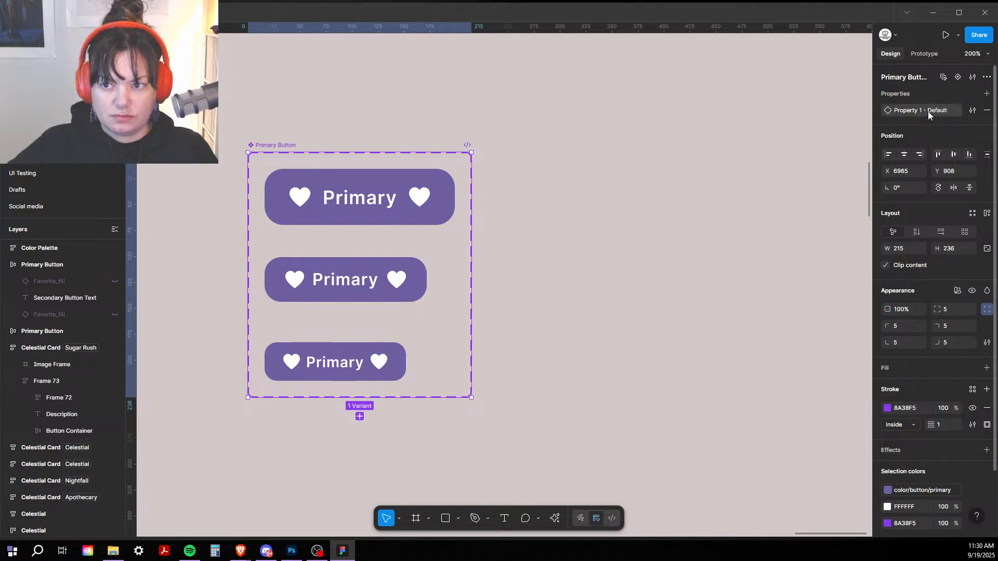
left_click(343, 193)
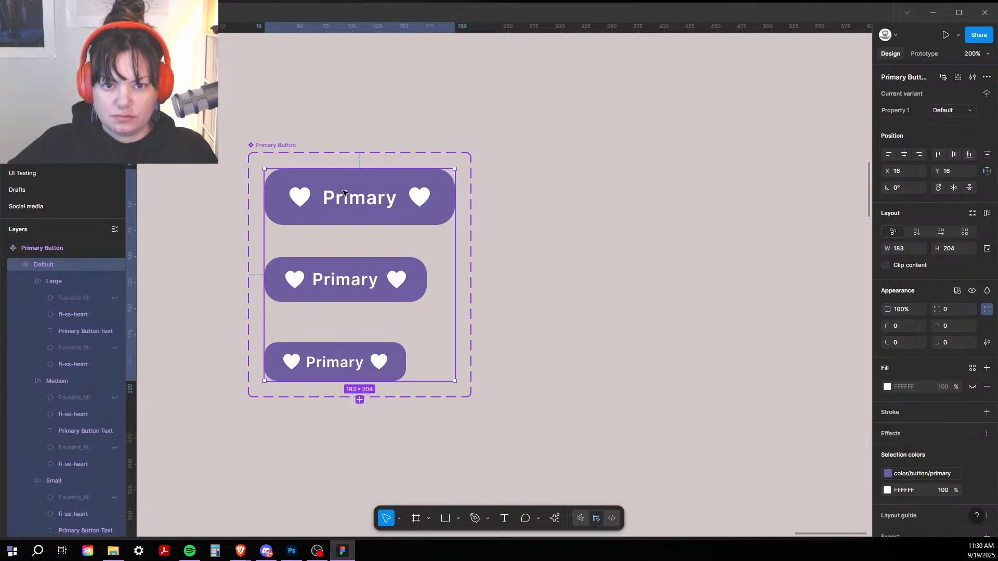
Step: Undo the variant, the move and the component, leaving three separate frames
key("ctrl+z")
key("ctrl+z")
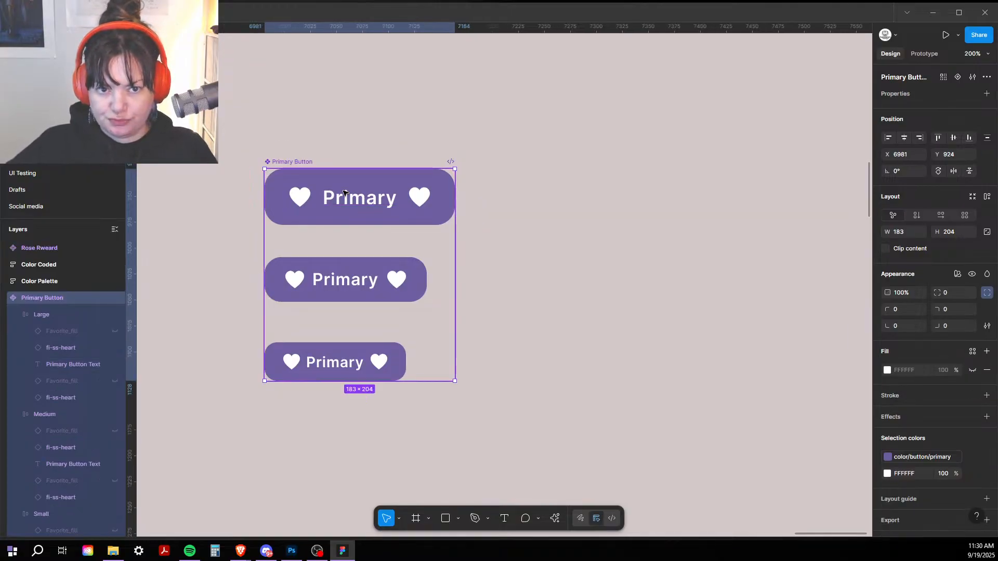
left_click(343, 193)
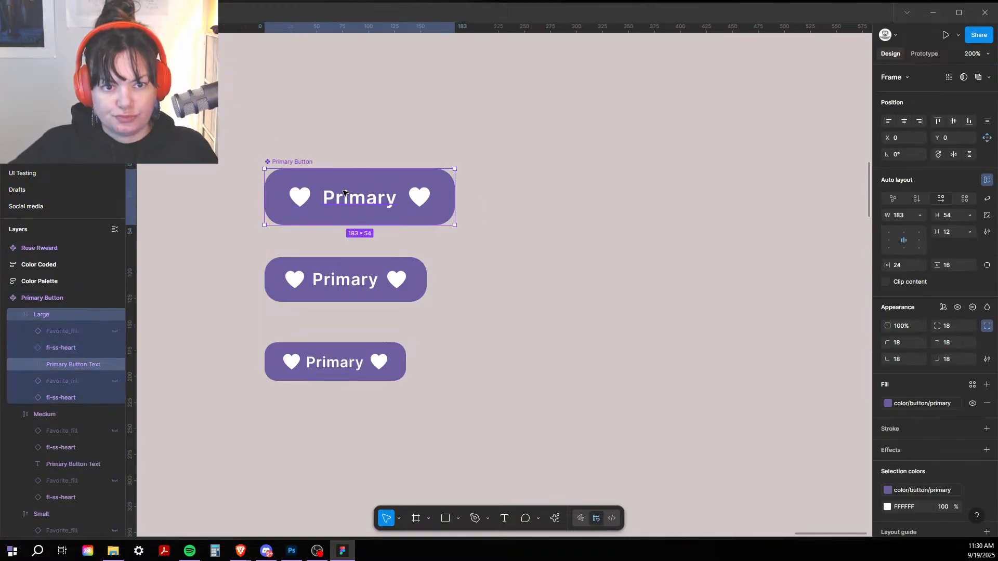
key("ctrl+z")
key("ctrl+z")
key("ctrl+z")
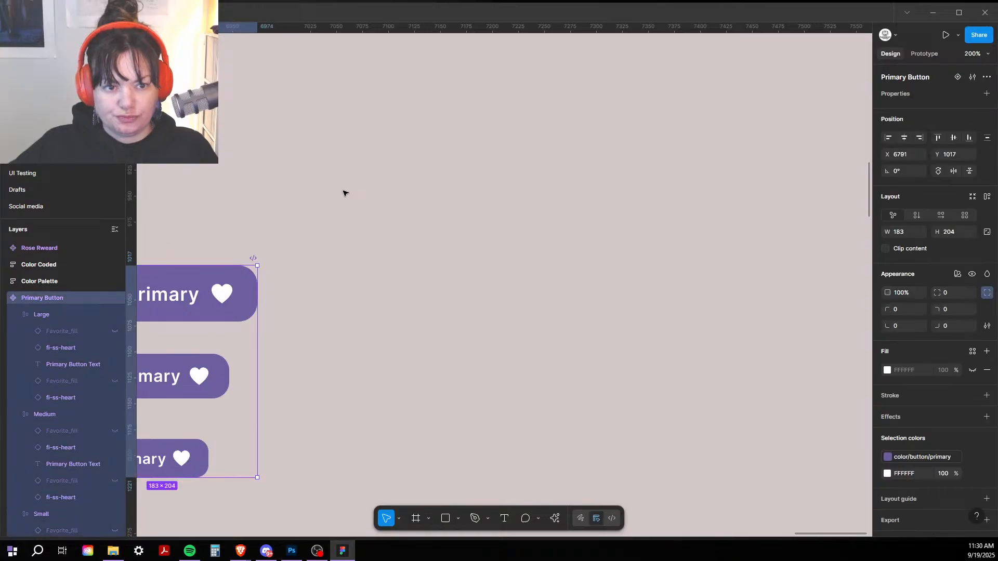
left_click_drag(386, 176, 612, 100)
key("ctrl+z")
key("ctrl+z")
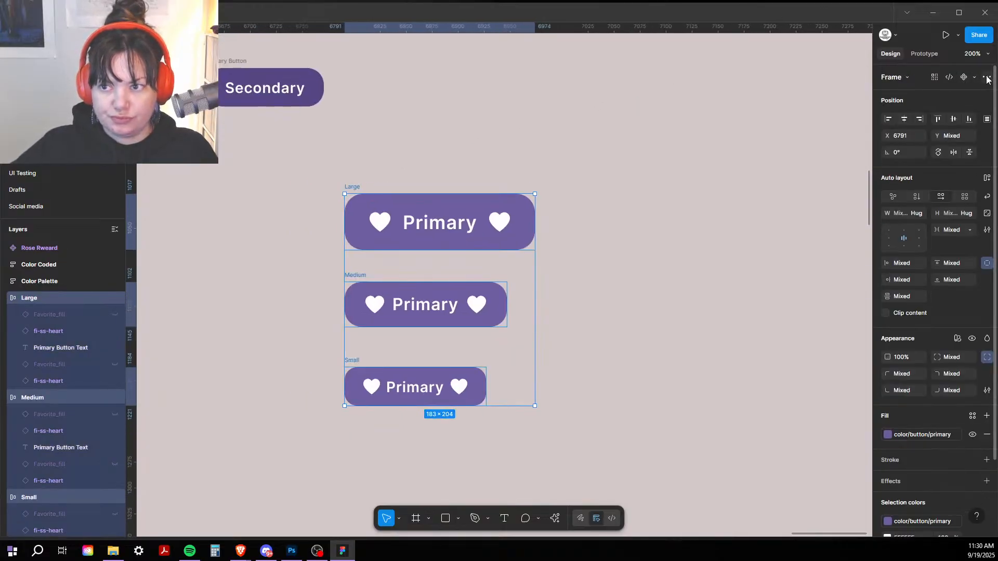
Step: Create a component set from the three size frames and name it 'Primary button'
left_click(975, 78)
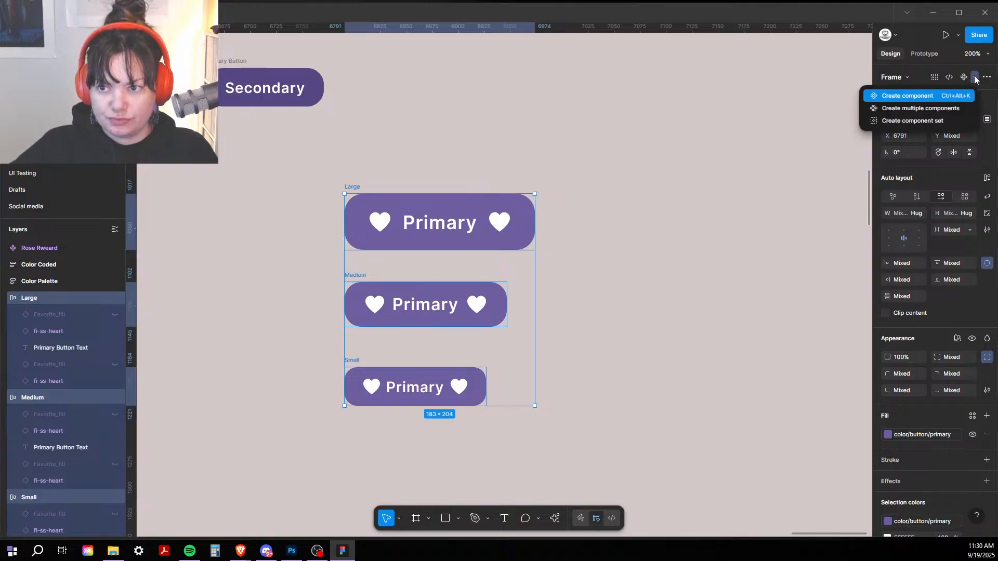
left_click(910, 120)
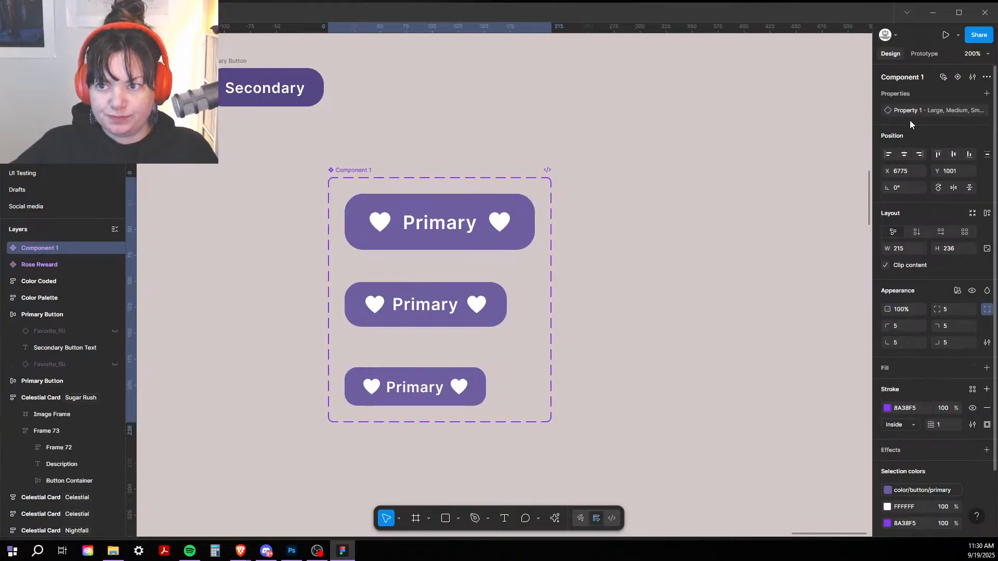
double_click(345, 169)
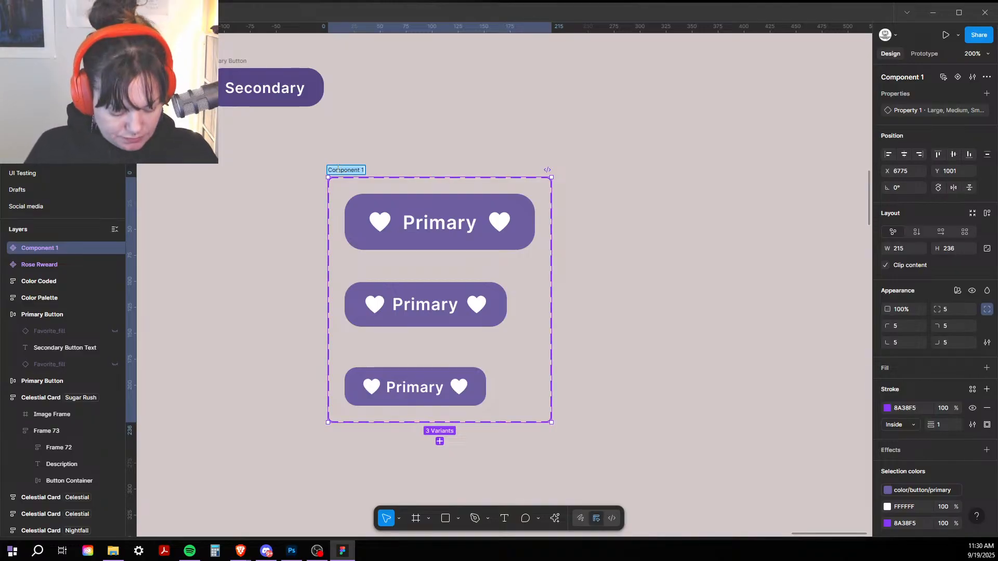
type("Pri")
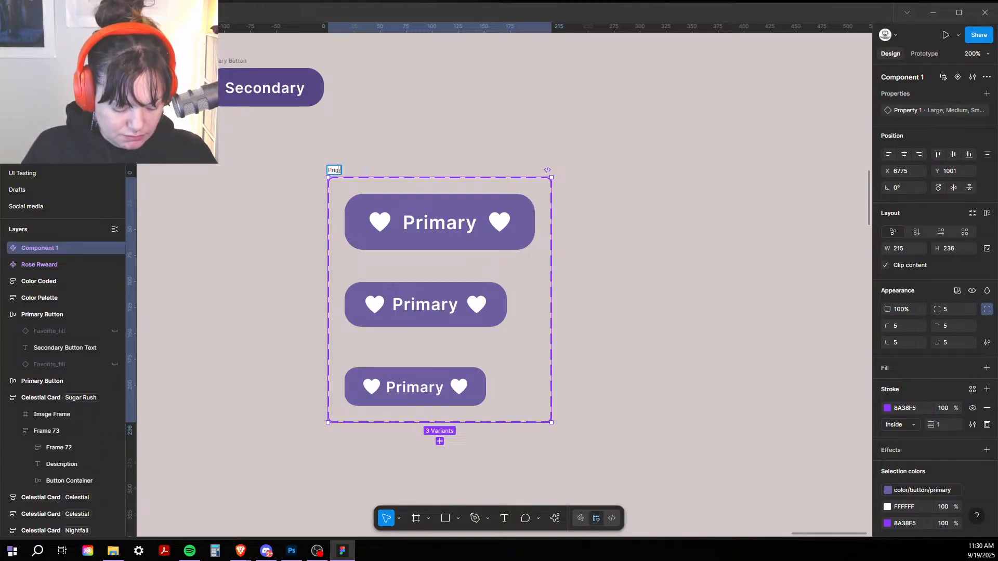
type("mary button")
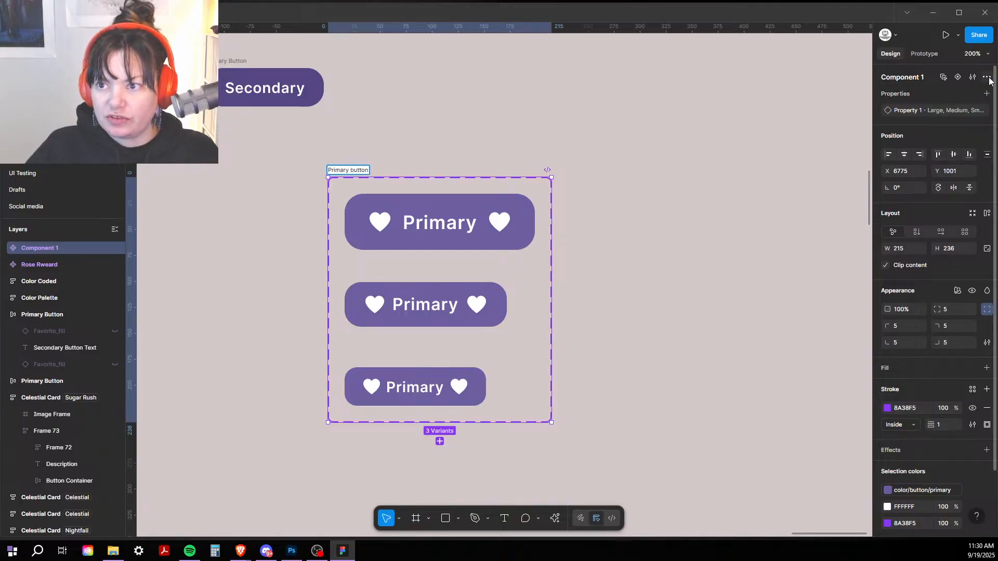
left_click(746, 148)
left_click_drag(359, 170, 459, 159)
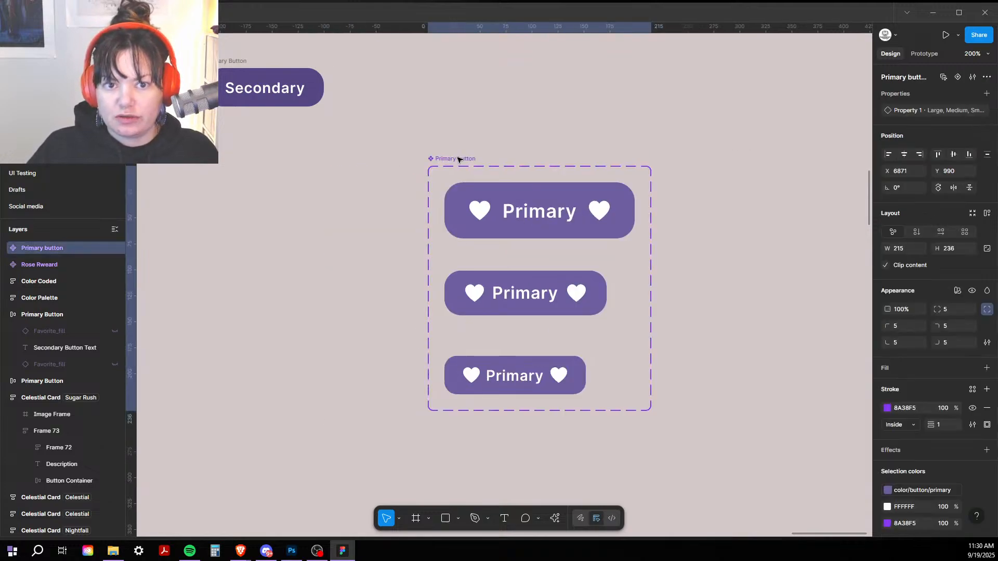
Step: Rename the set's Property 1 to Size
double_click(904, 110)
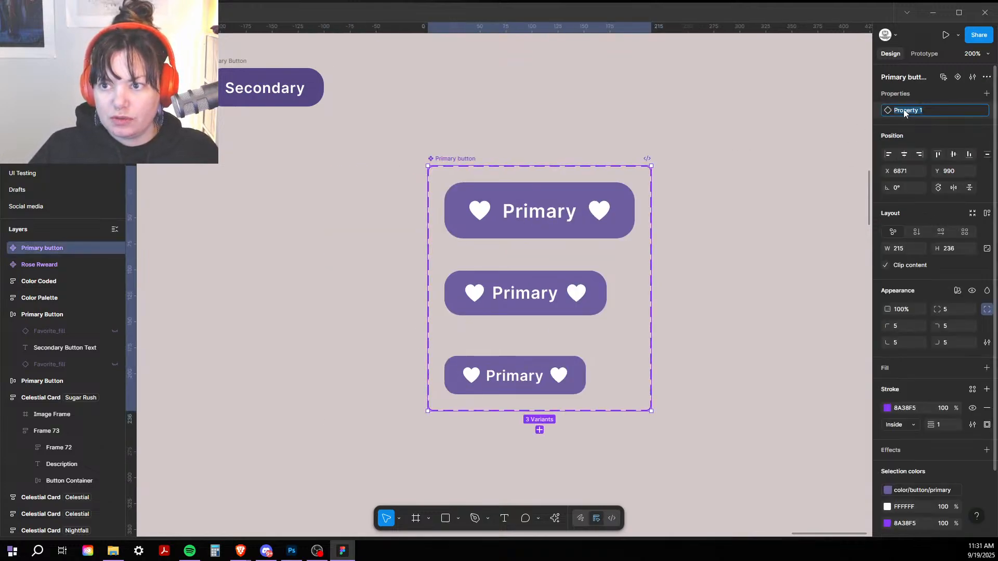
type("Size")
key("Return")
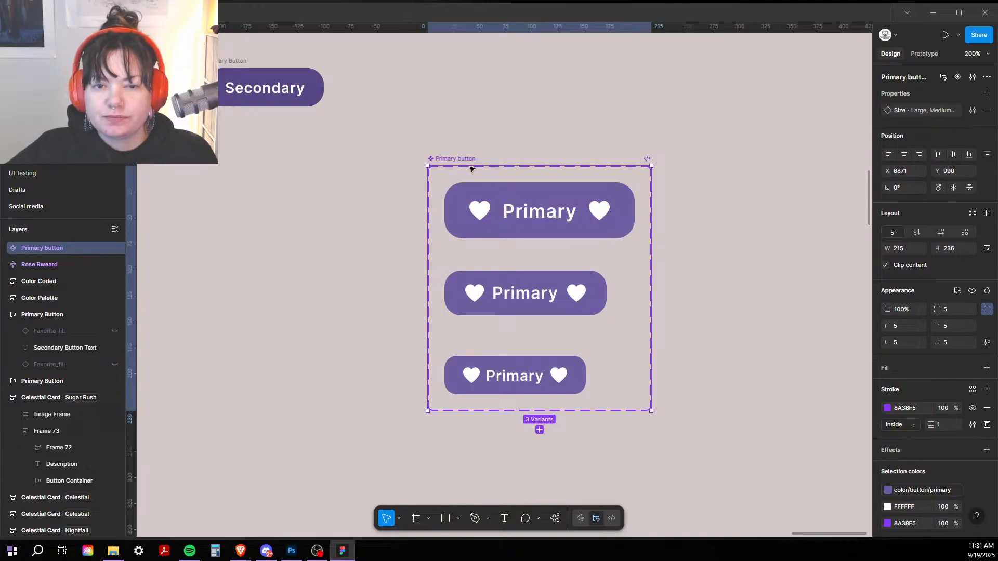
left_click(541, 214)
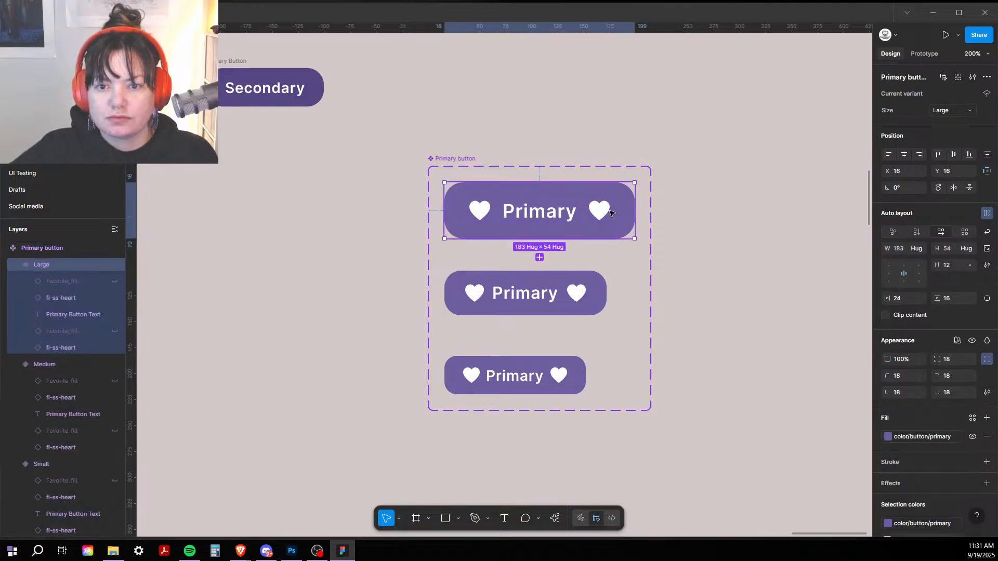
Step: Create a Left Icon instance-swap property on the Large left heart, then select the Medium and Small left hearts
left_click(477, 213)
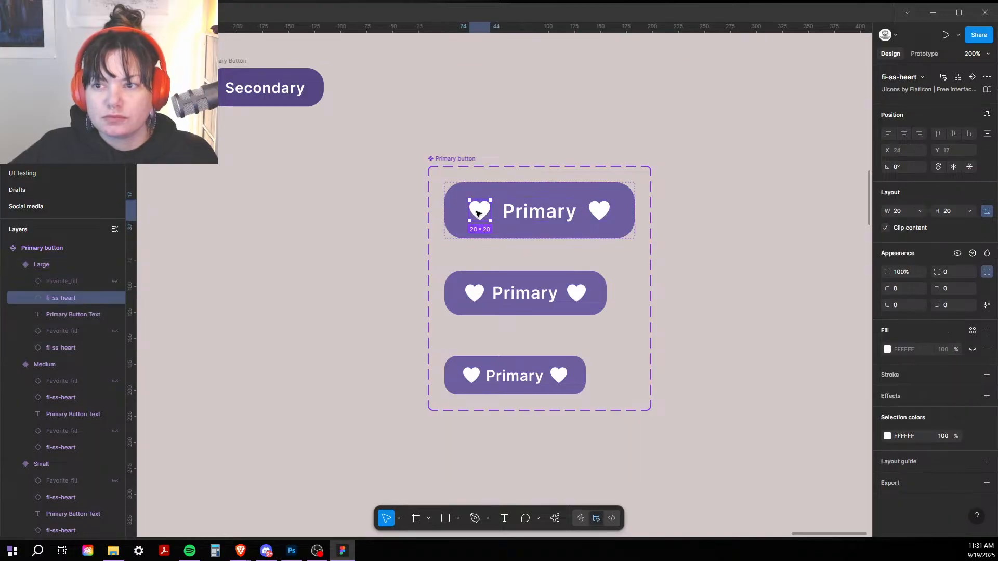
left_click(971, 78)
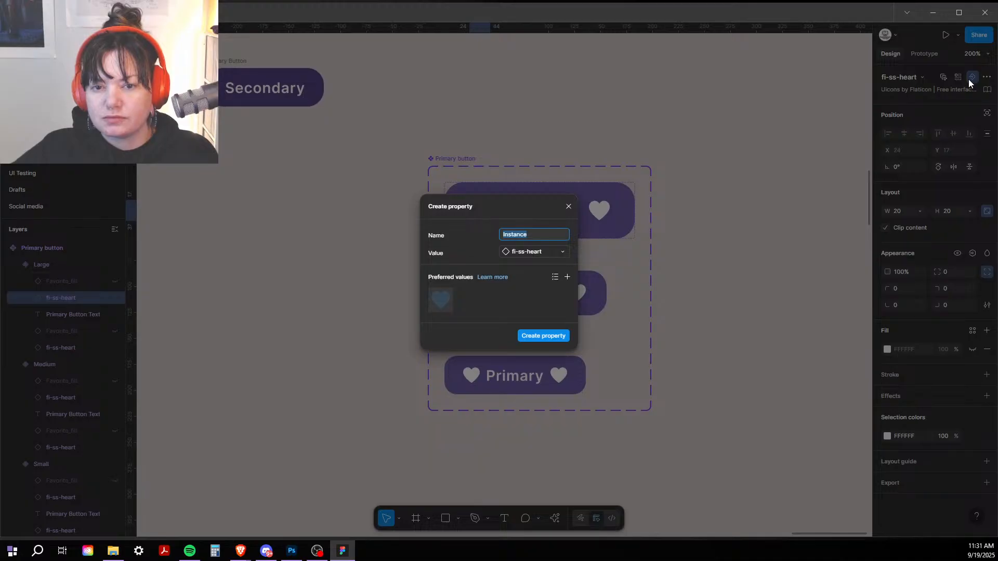
type("Left Icon")
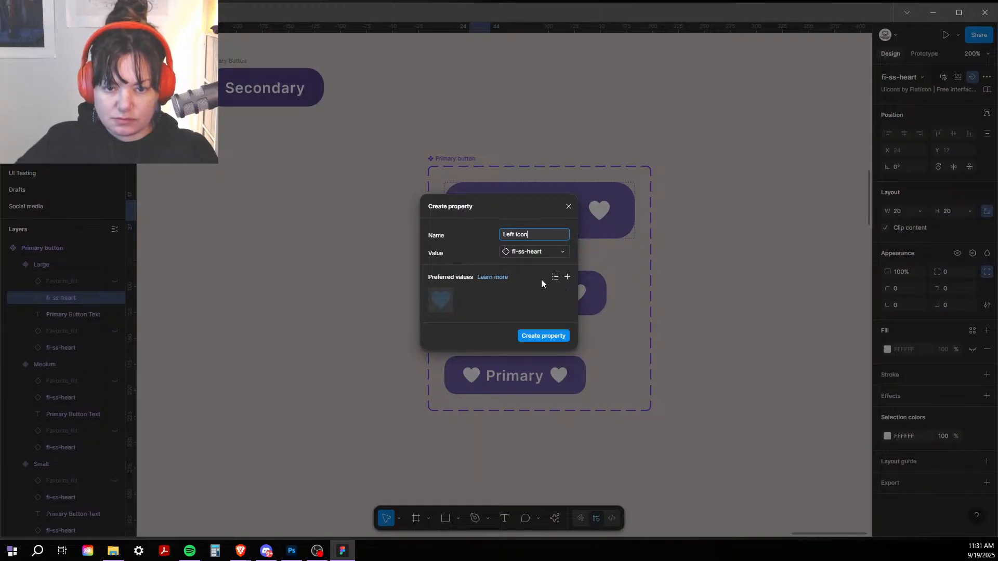
left_click(560, 337)
left_click(461, 307)
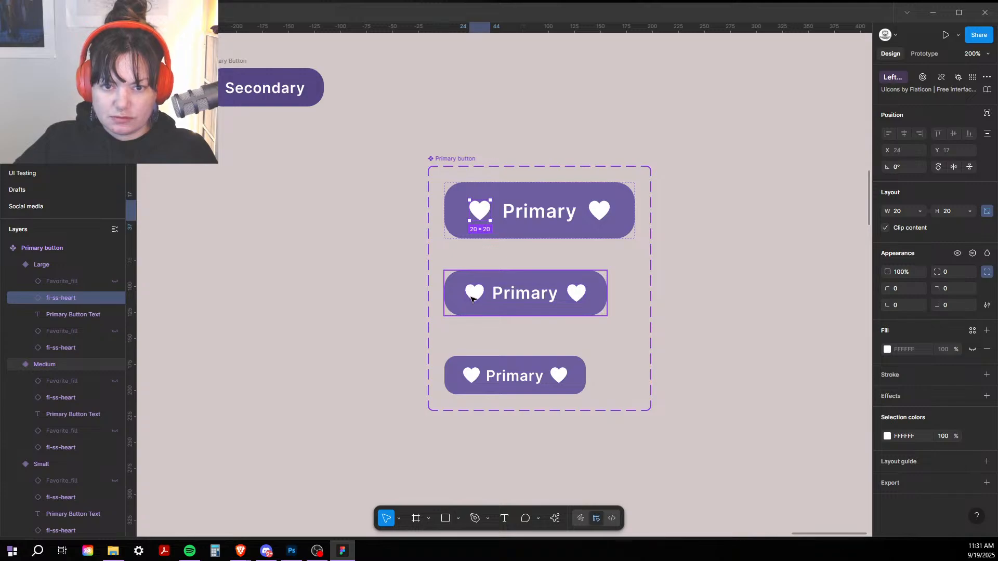
left_click(472, 295)
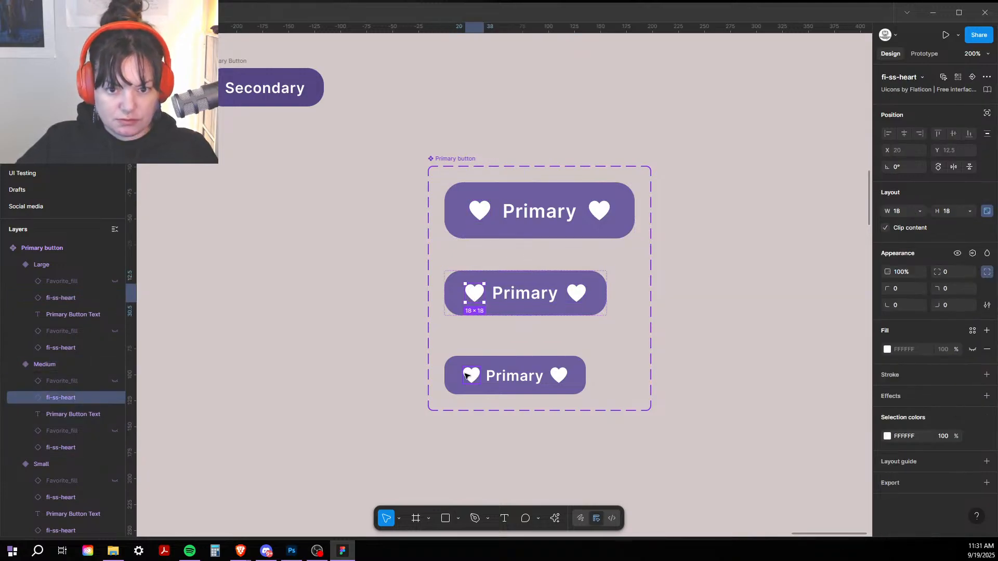
left_click(471, 375, "shift")
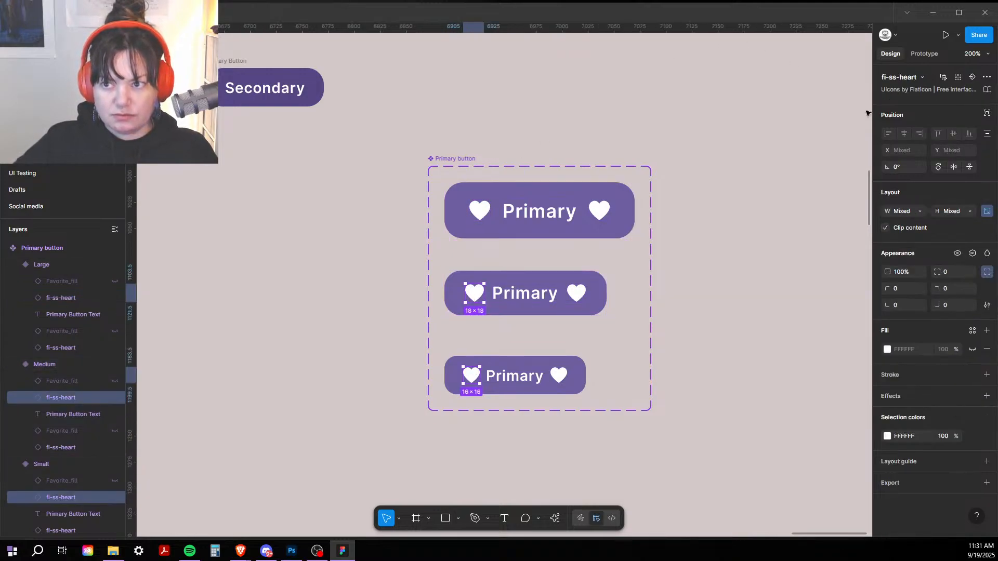
left_click(973, 78)
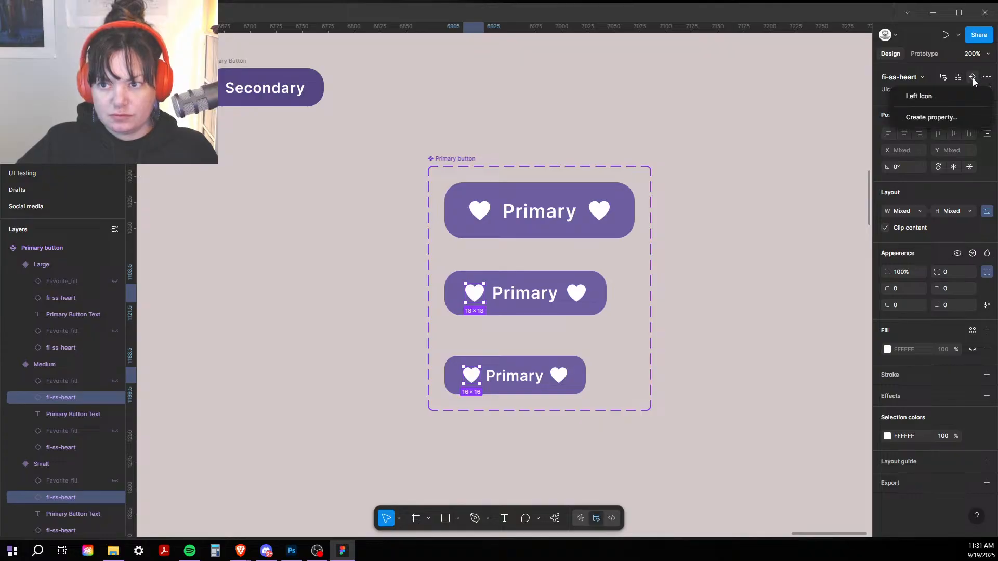
Step: Link the Medium and Small left hearts to Left Icon, and create a Right Icon swap property on the Large right heart
left_click(936, 98)
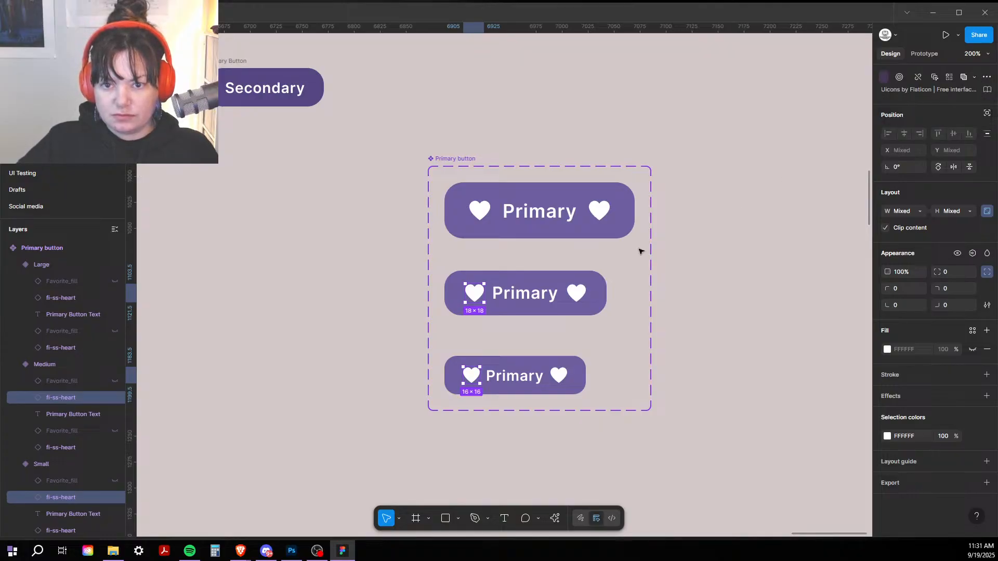
left_click(611, 209)
left_click(601, 213)
double_click(601, 214)
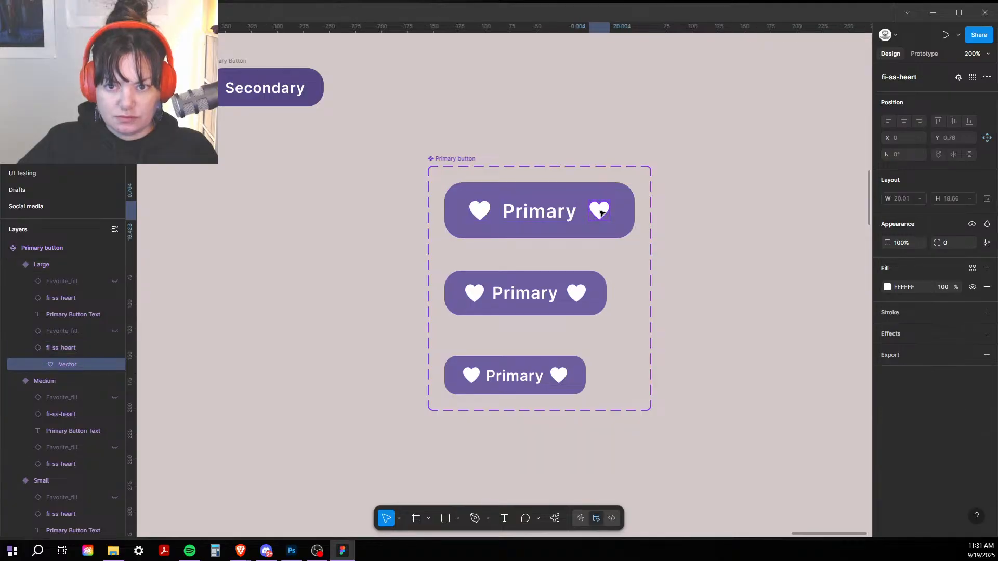
left_click(576, 226)
double_click(600, 213)
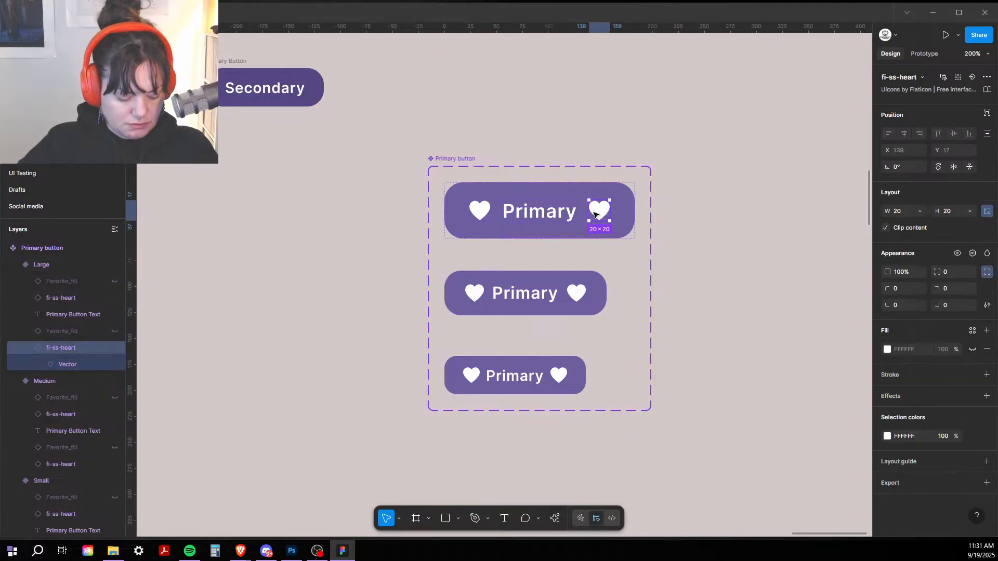
left_click(972, 78)
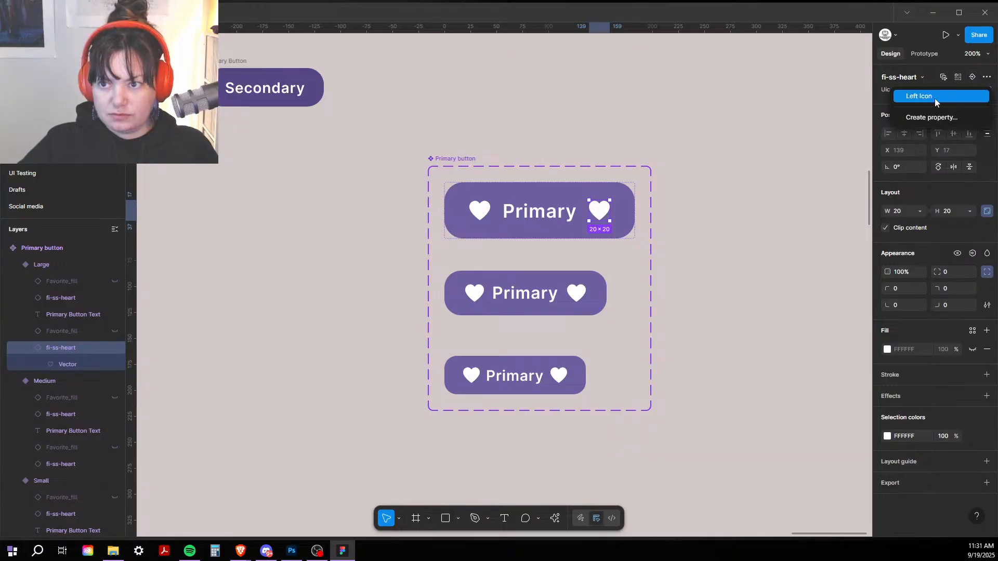
left_click(926, 119)
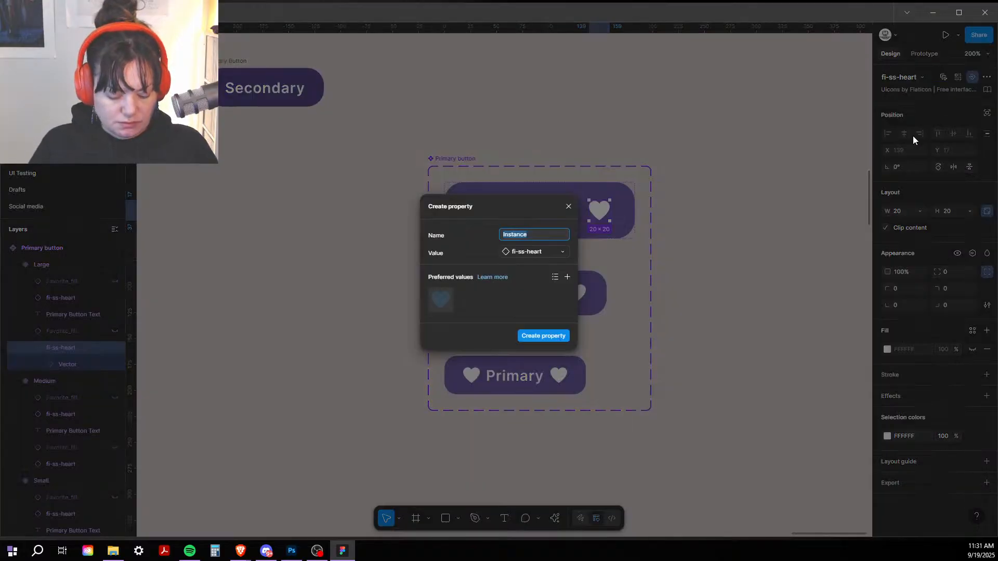
type("Rig")
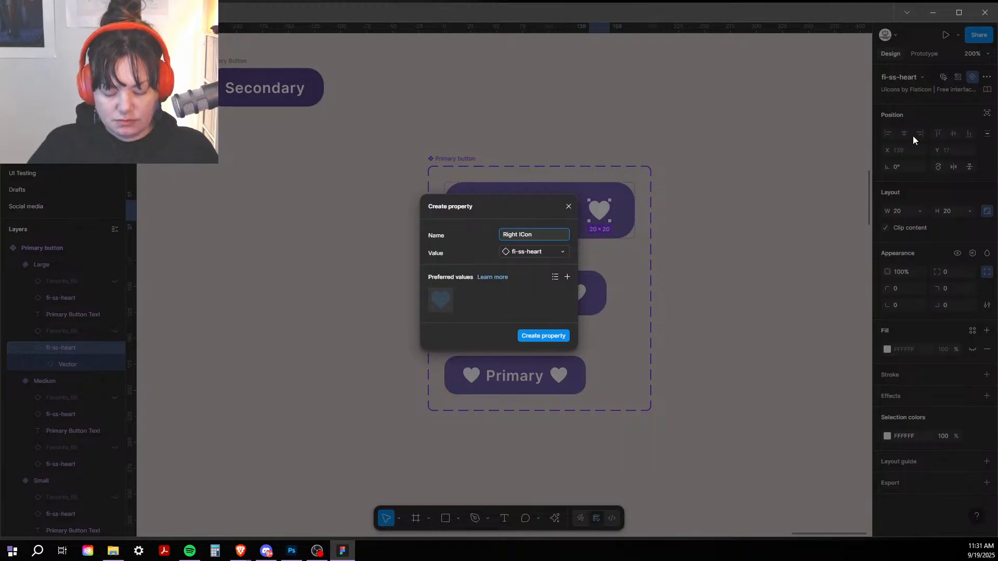
type("ht I")
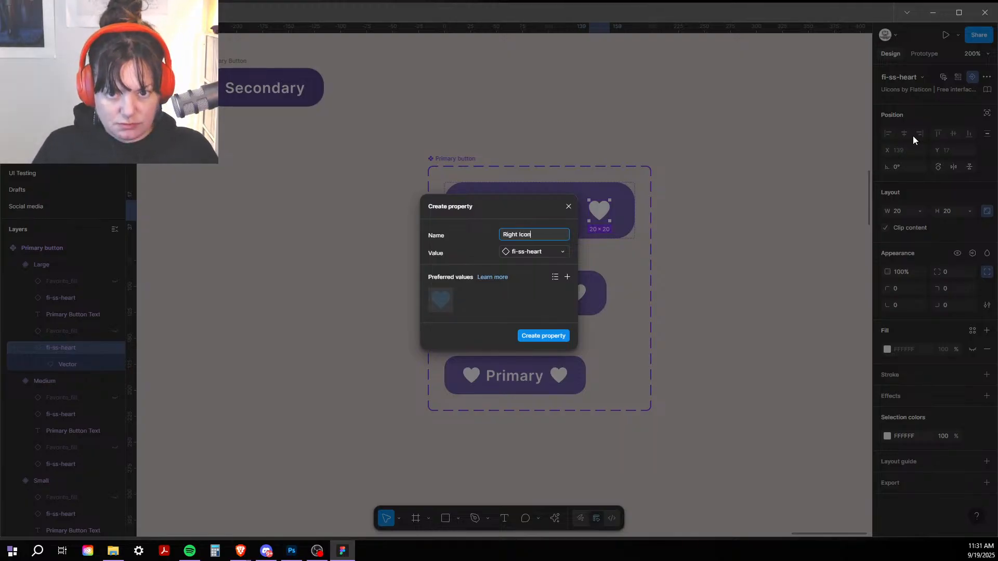
left_click(532, 333)
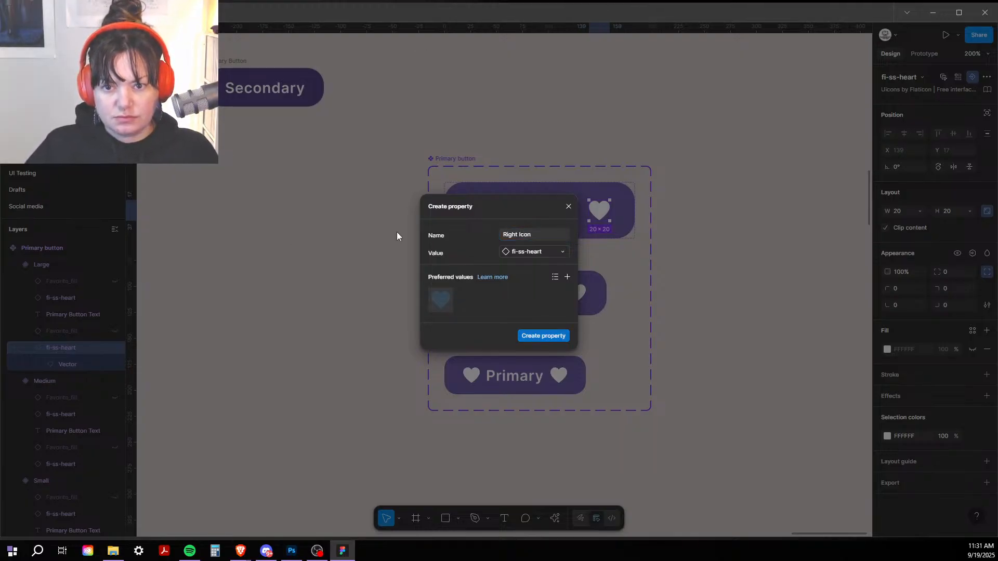
Step: Assign Right Icon to the Medium and Small right hearts
double_click(581, 289)
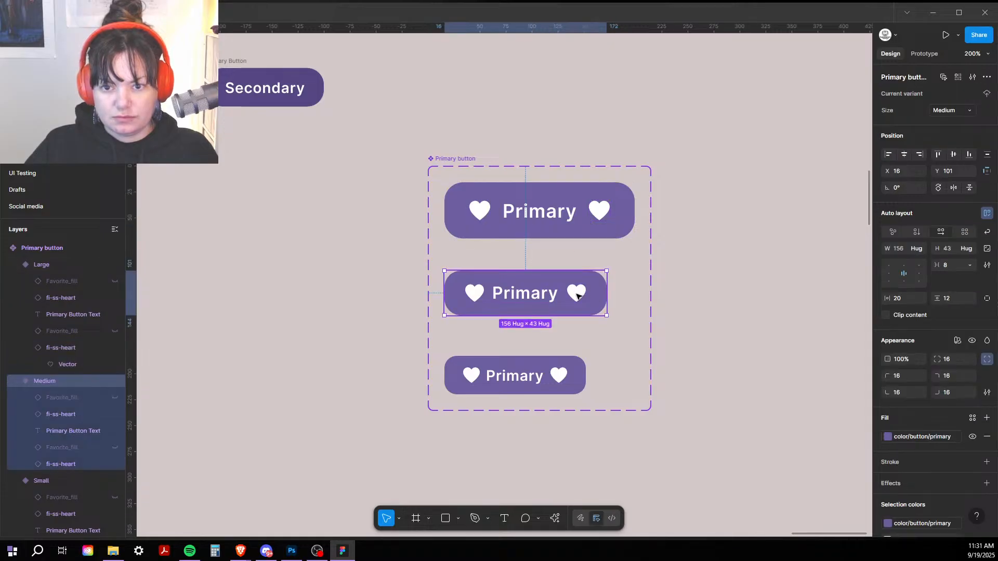
left_click(556, 379, "shift")
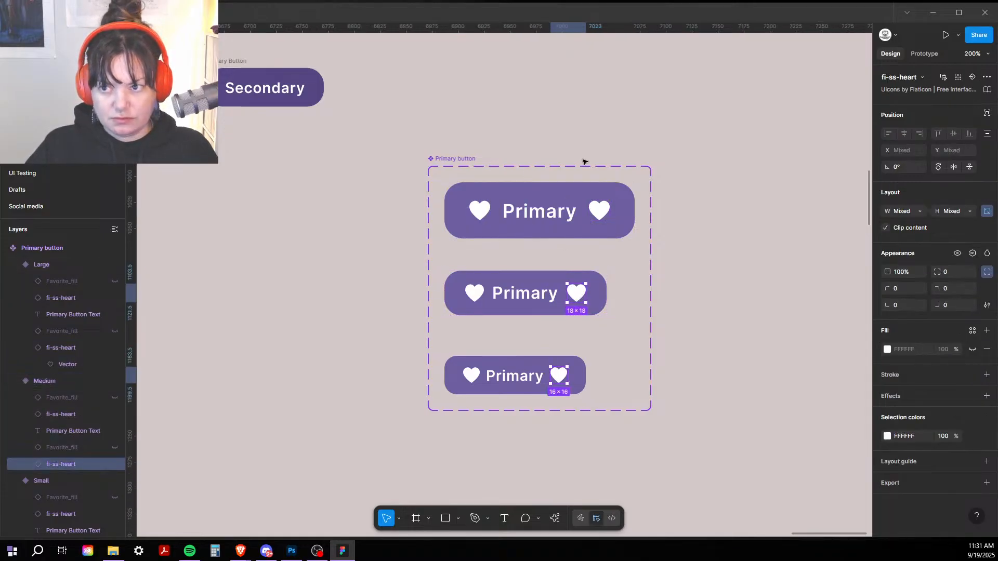
left_click(971, 78)
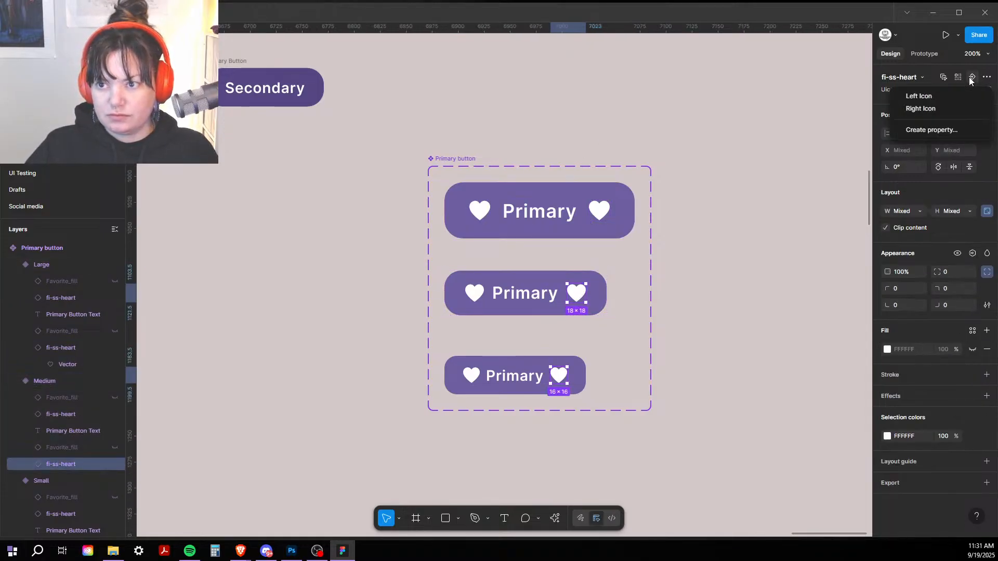
left_click(929, 112)
left_click(760, 284)
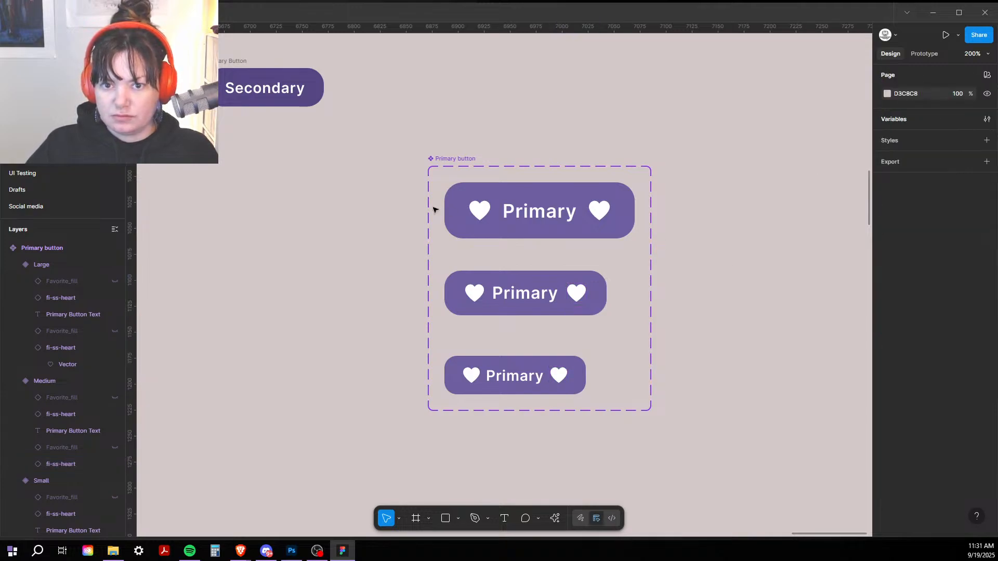
left_click(473, 213)
Step: Create a Show Left Icon visibility property for the left hearts in all three sizes
left_click(478, 214)
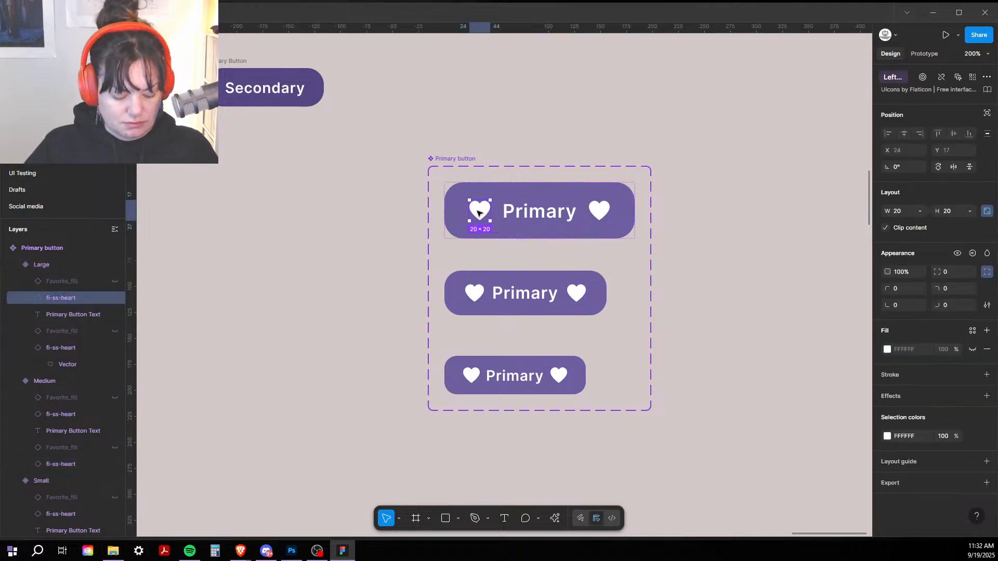
left_click(474, 293, "shift")
left_click(475, 375, "shift")
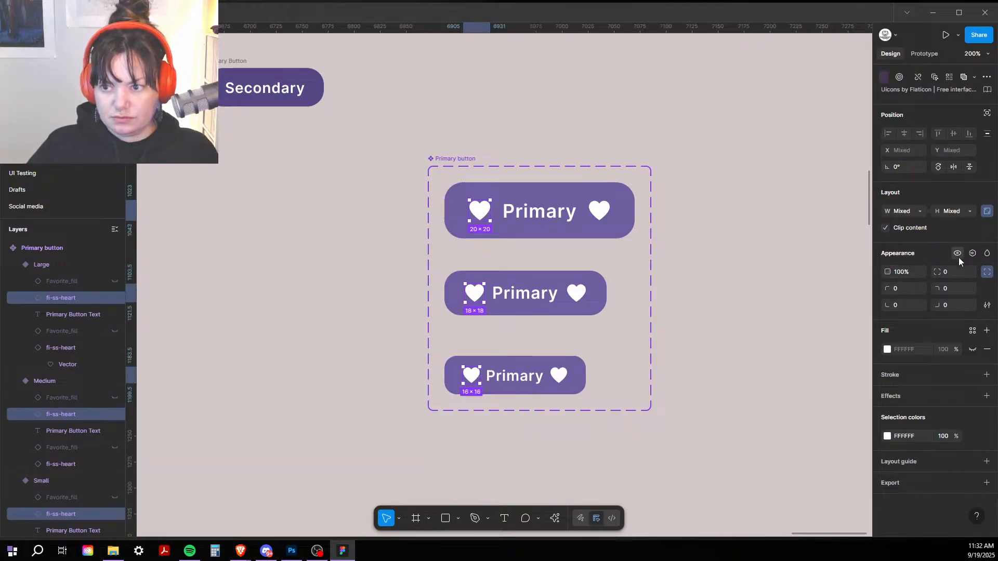
left_click(972, 253)
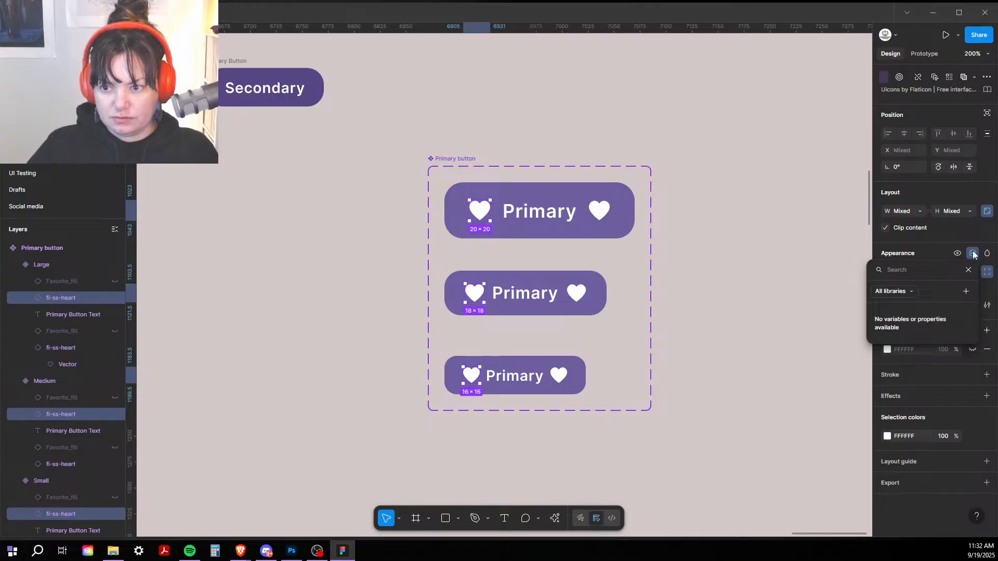
left_click(965, 292)
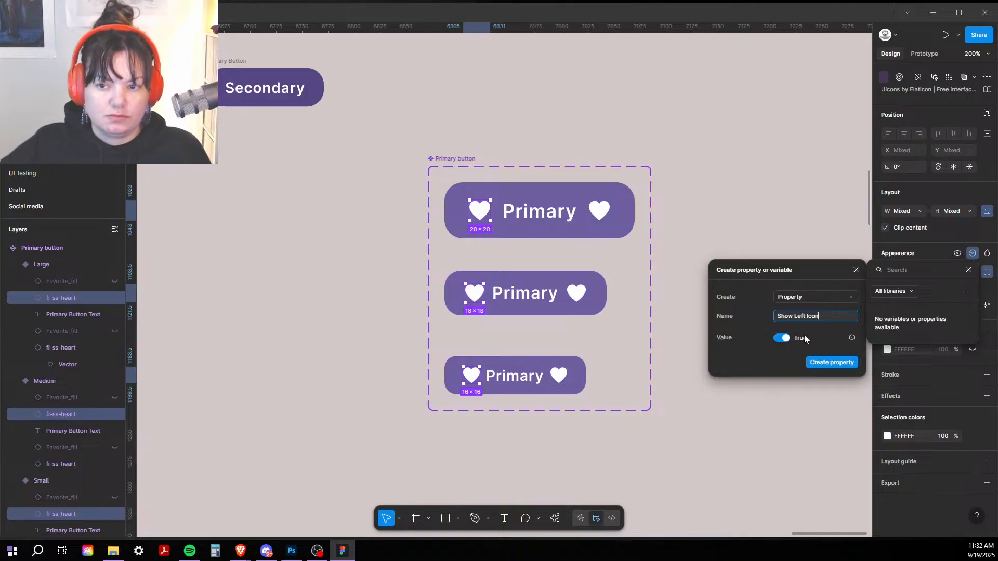
left_click(834, 360)
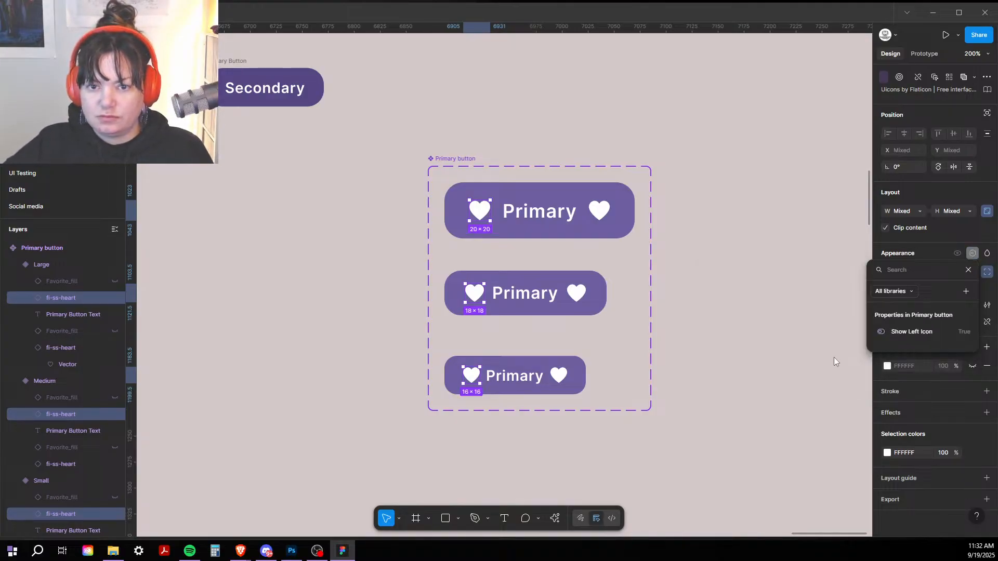
key("Escape")
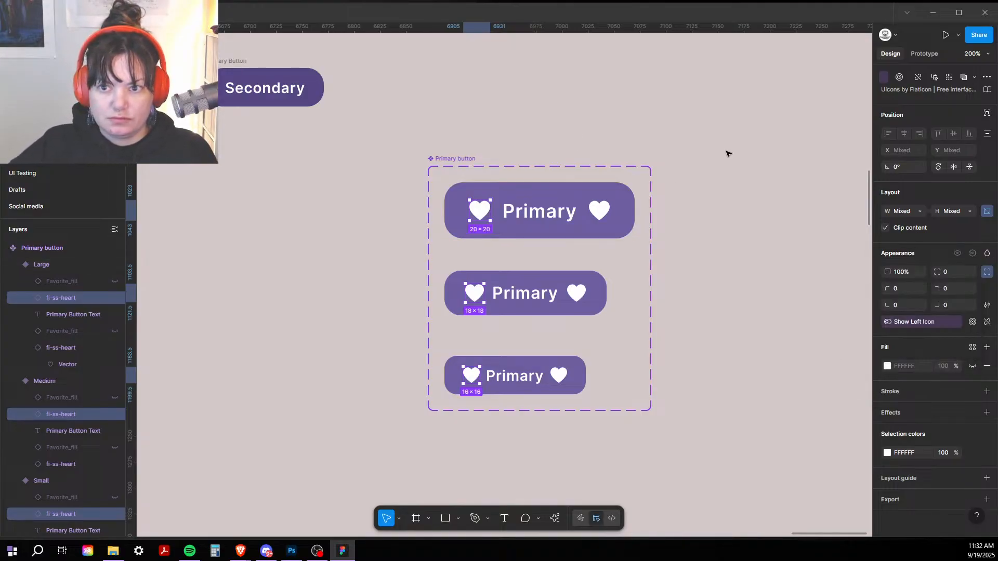
Step: Create a Show Right Icon visibility property for the right hearts in all three sizes
left_click(599, 210)
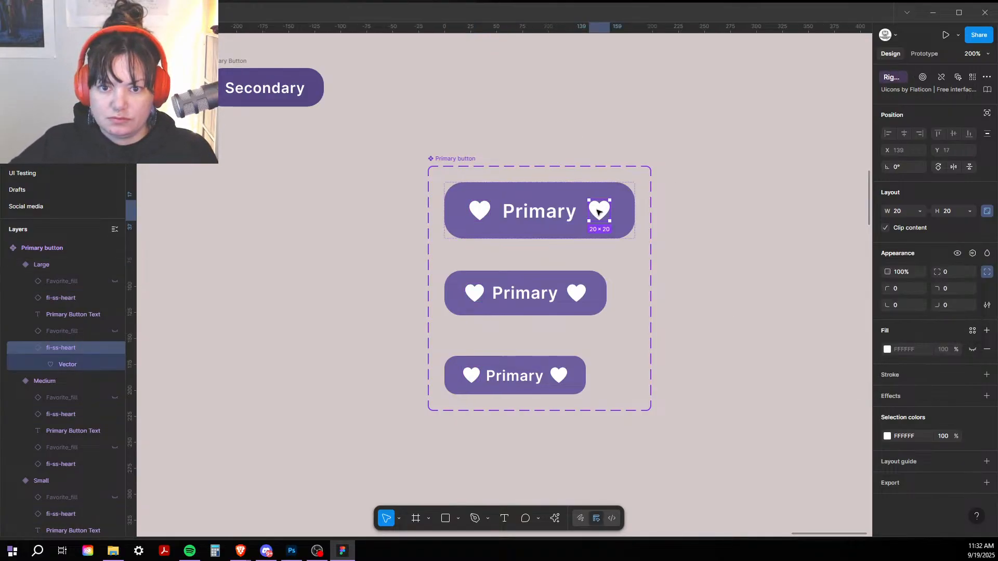
left_click(576, 292, "shift")
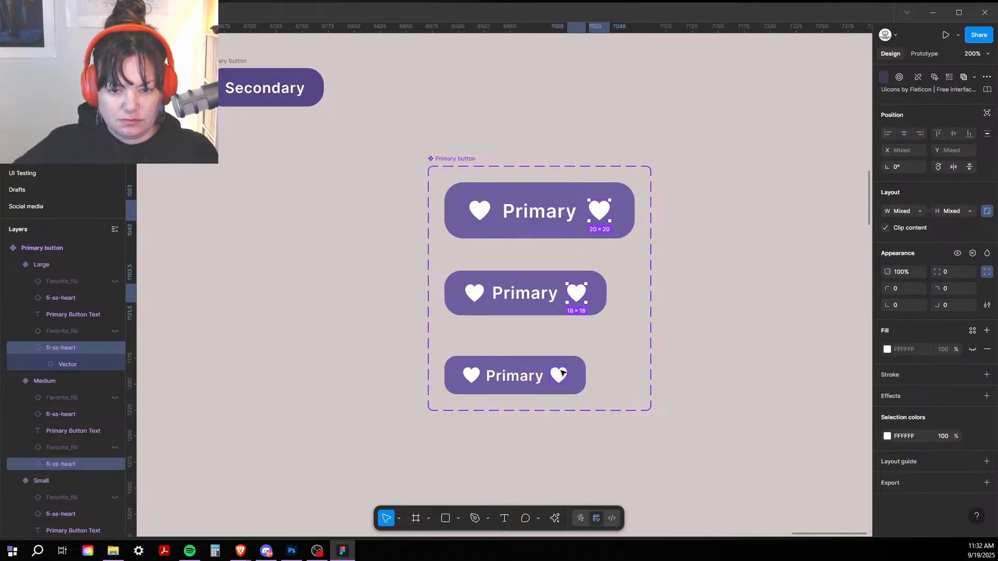
left_click(562, 372, "shift")
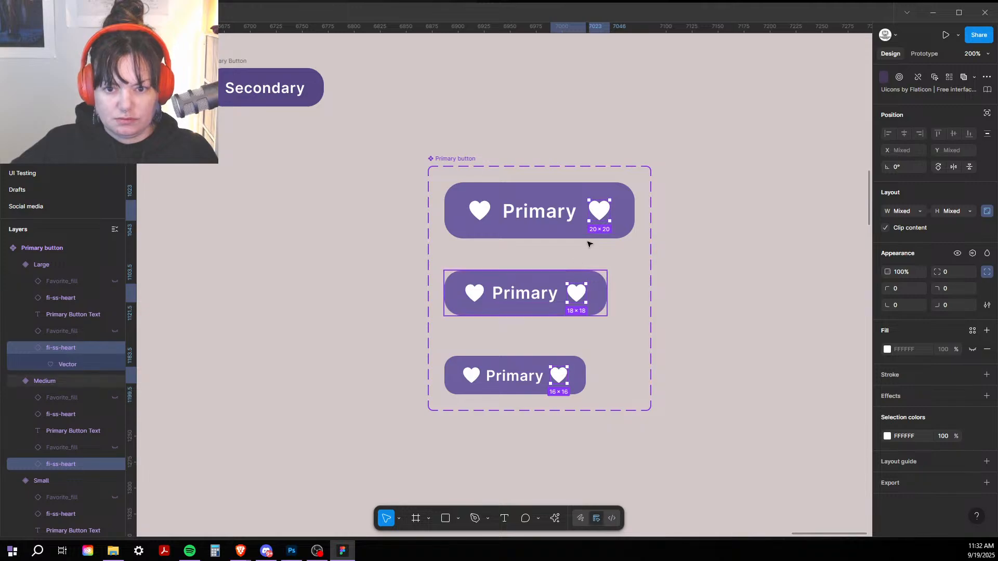
left_click(973, 253)
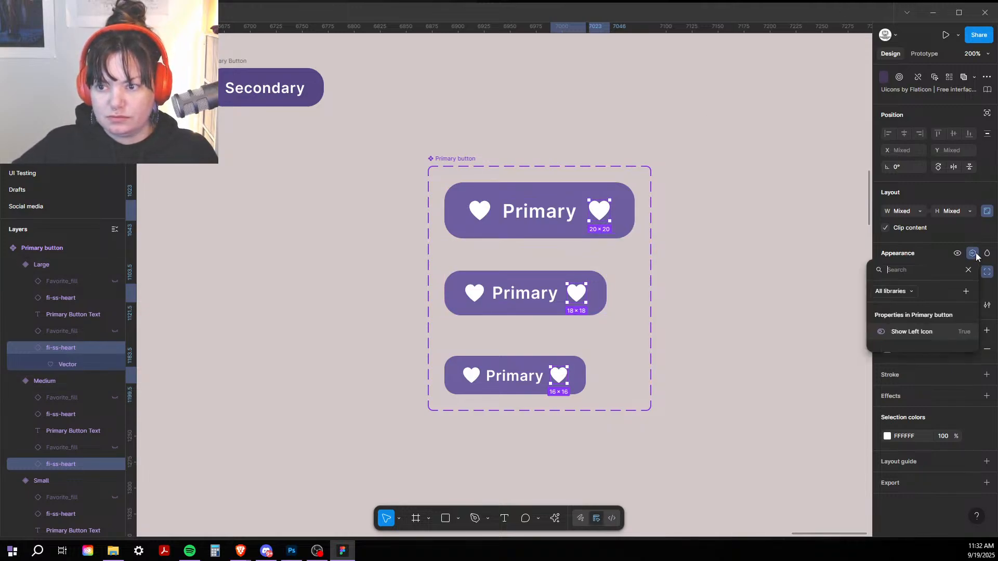
left_click(967, 292)
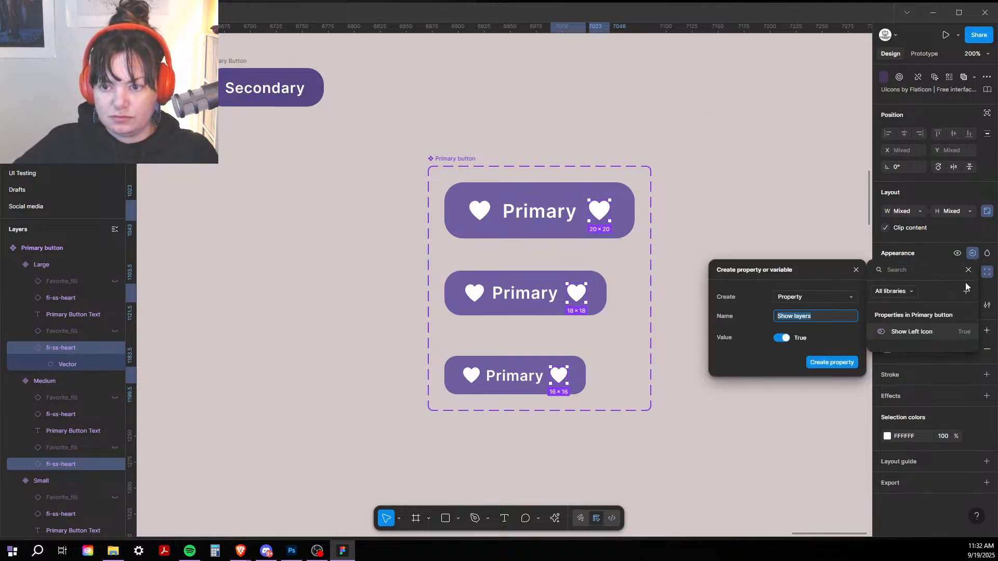
type("Show Right I")
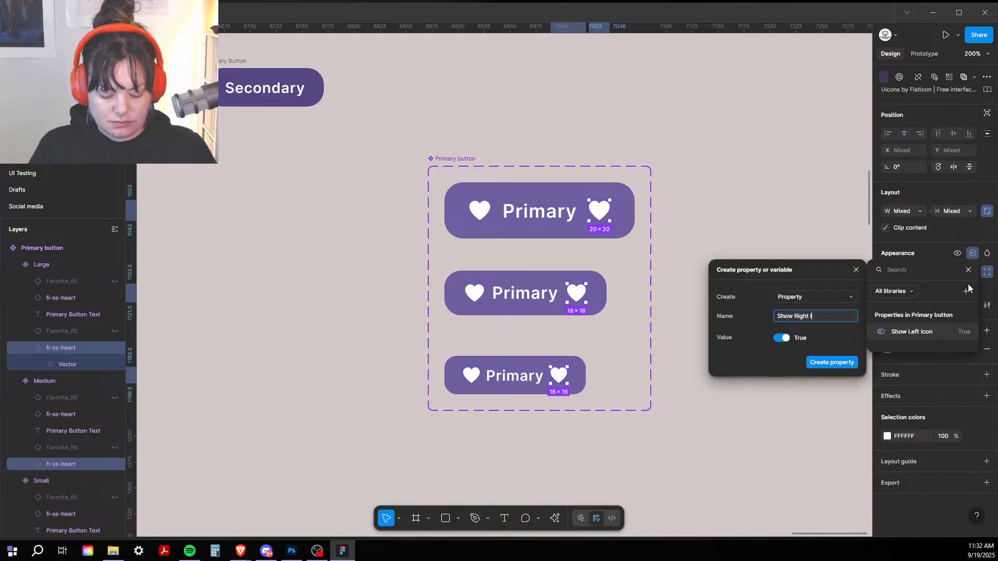
type("con")
left_click(793, 372)
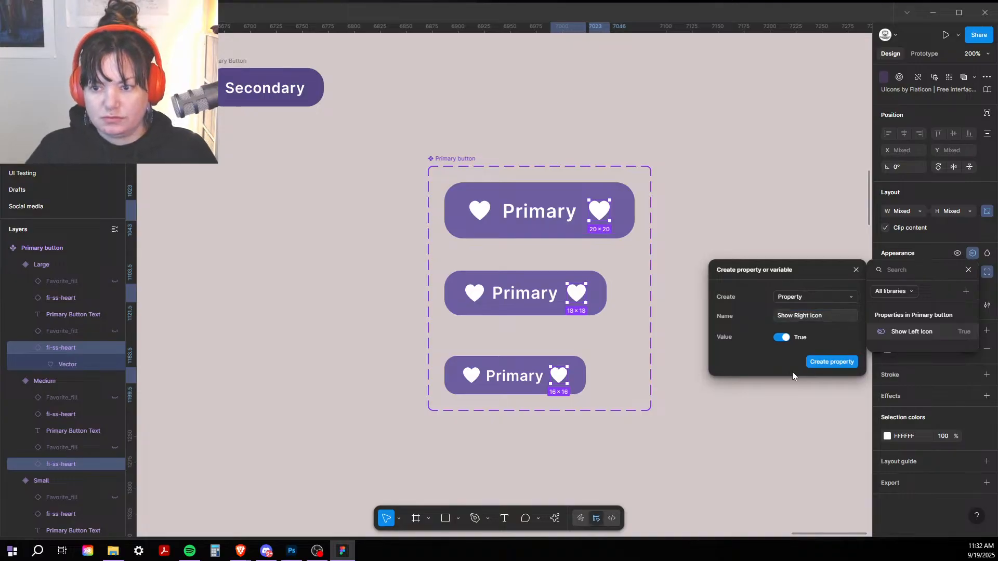
left_click(823, 362)
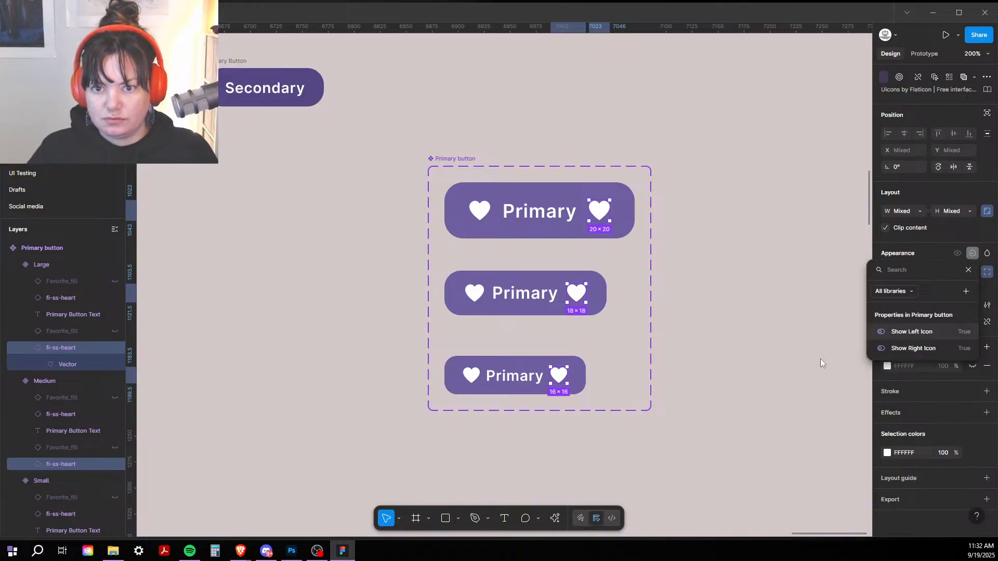
left_click(741, 353)
left_click(545, 220)
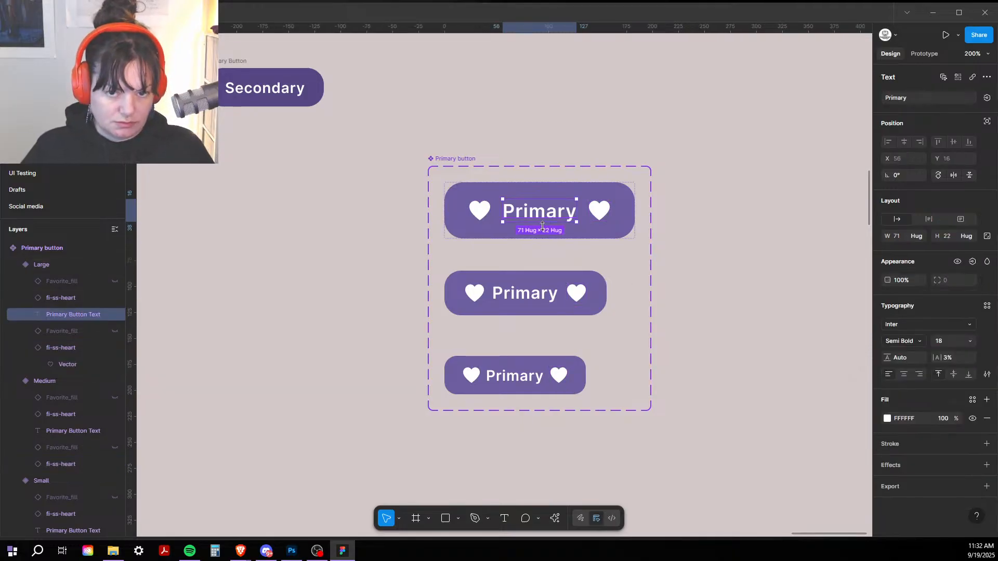
Step: Create a Button Text text property bound to the Primary labels in all three sizes
left_click(526, 294, "shift")
left_click(507, 379, "shift")
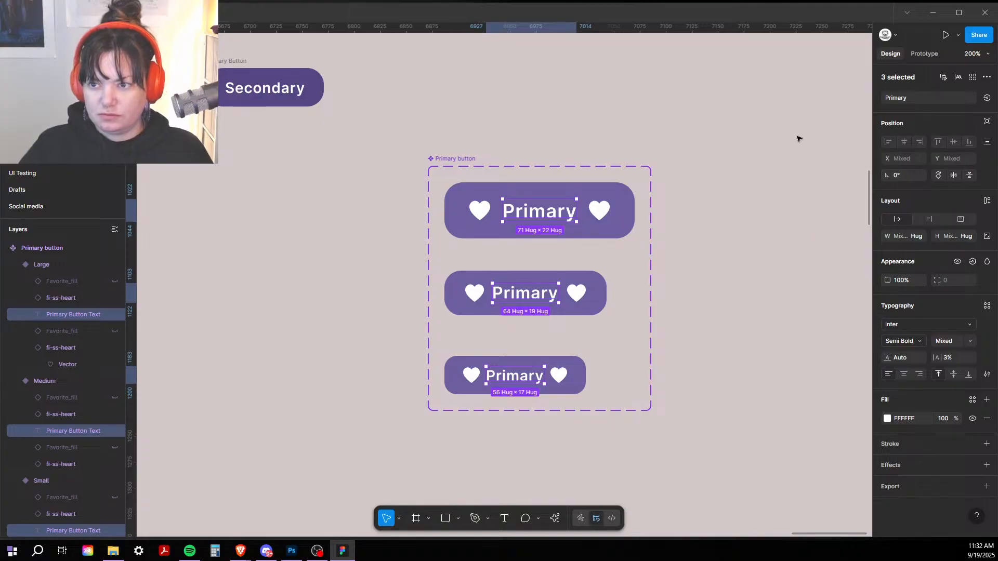
left_click(986, 99)
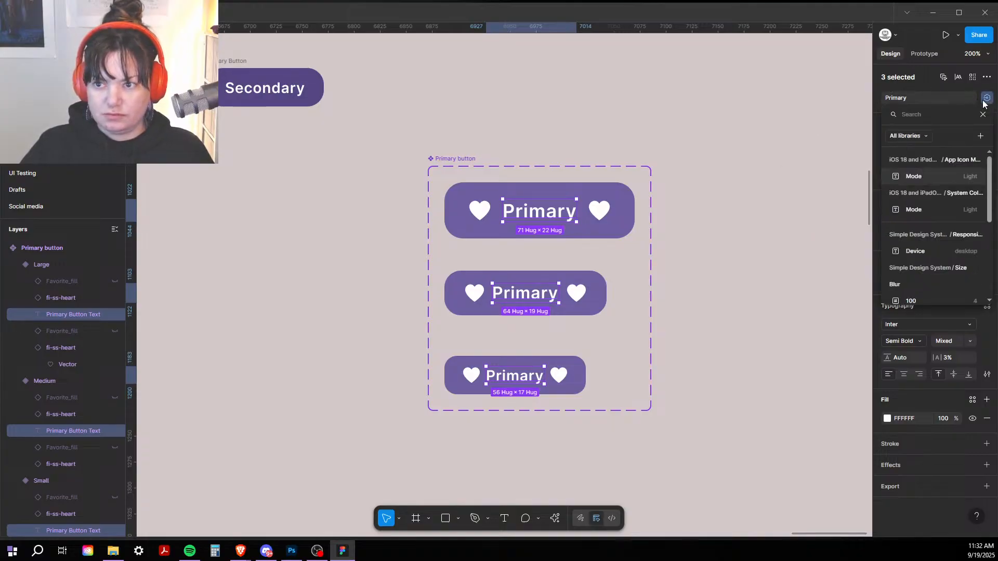
left_click(981, 136)
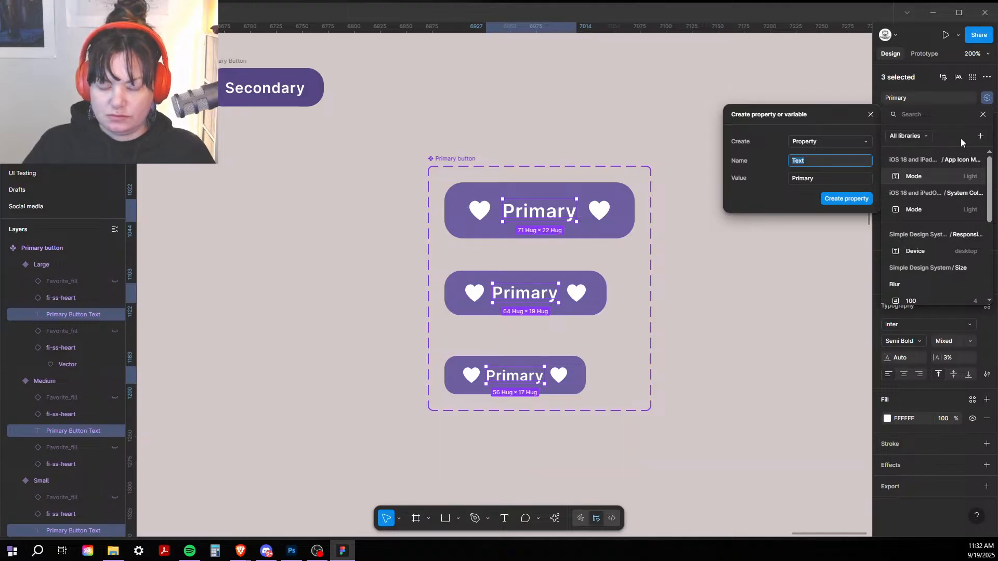
type("Button Te")
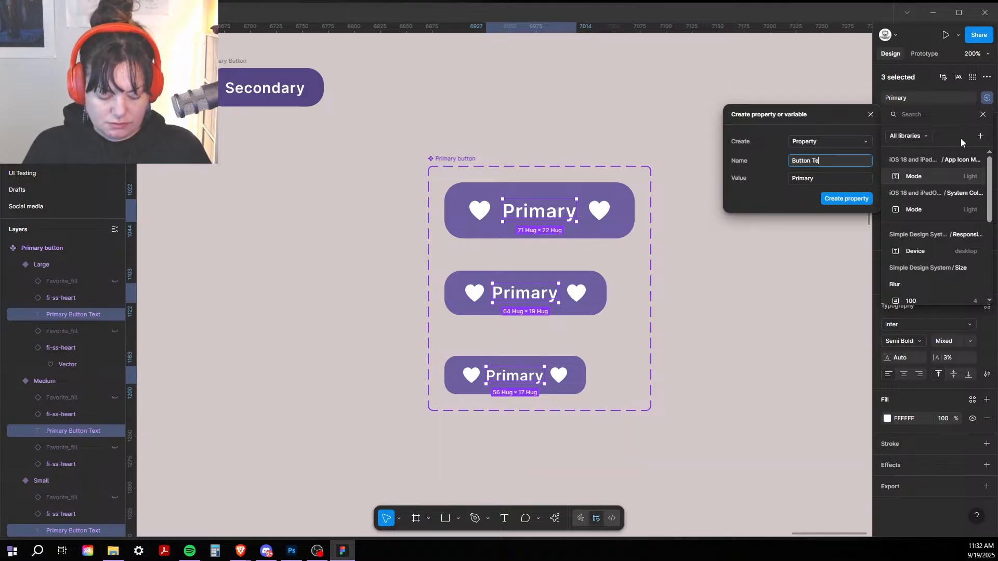
type("xt")
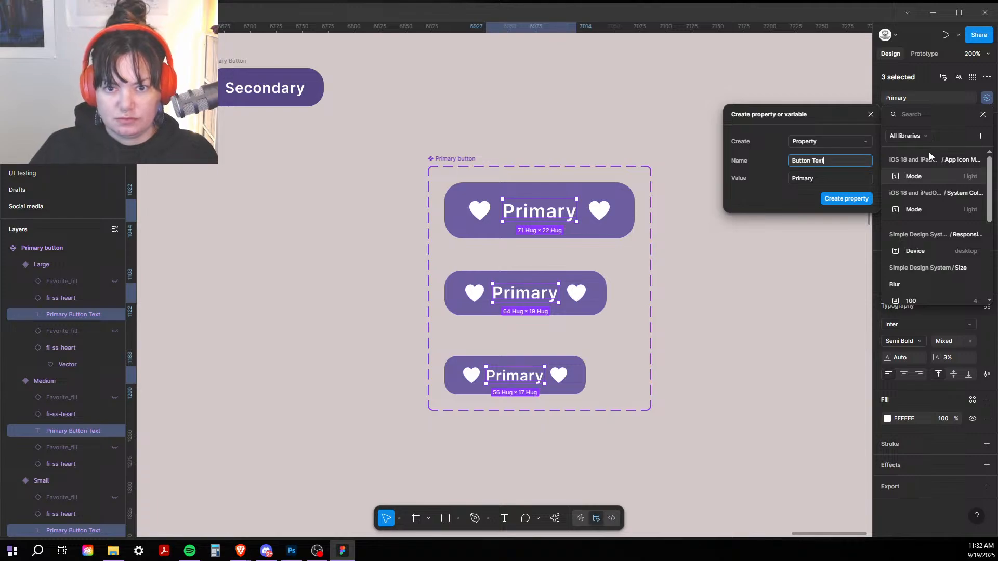
left_click(851, 198)
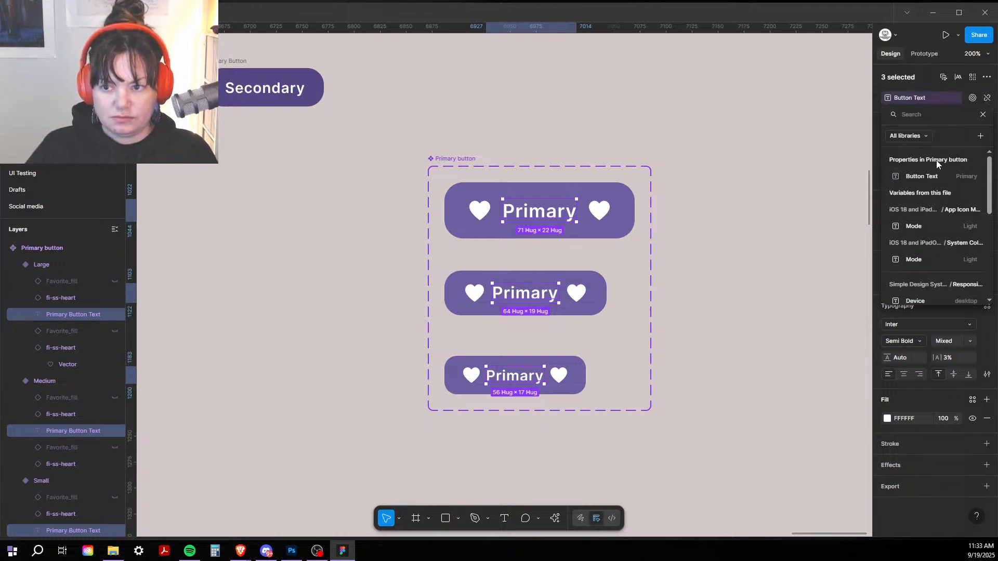
key("Escape")
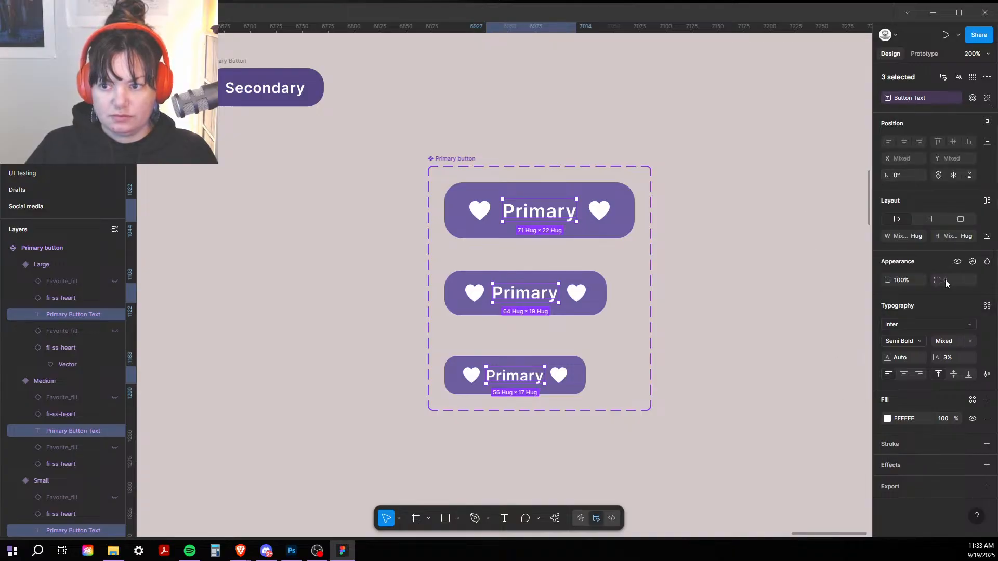
Step: Add a Show Button Text visibility property for the three labels
left_click(973, 261)
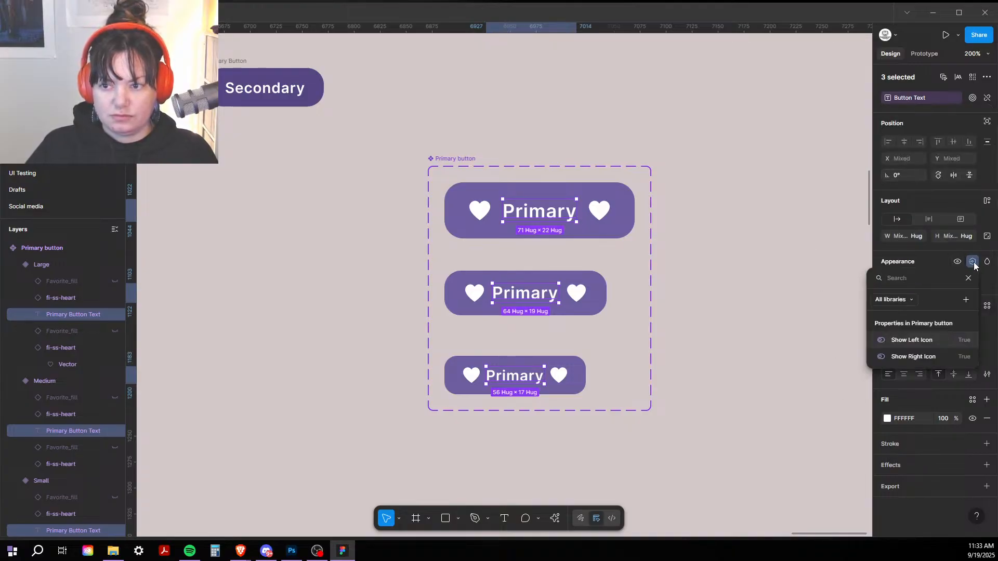
left_click(966, 301)
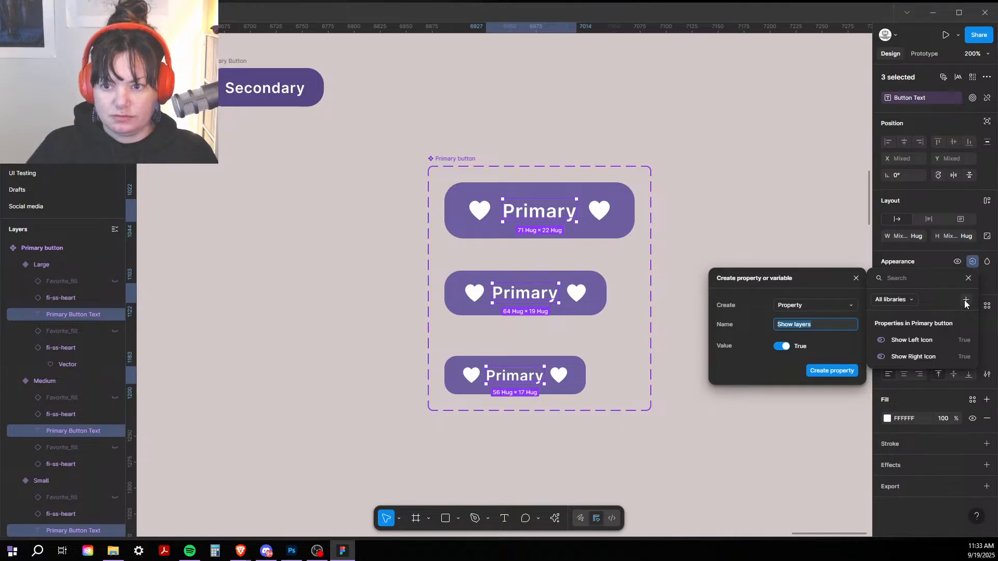
type("Show Button Text")
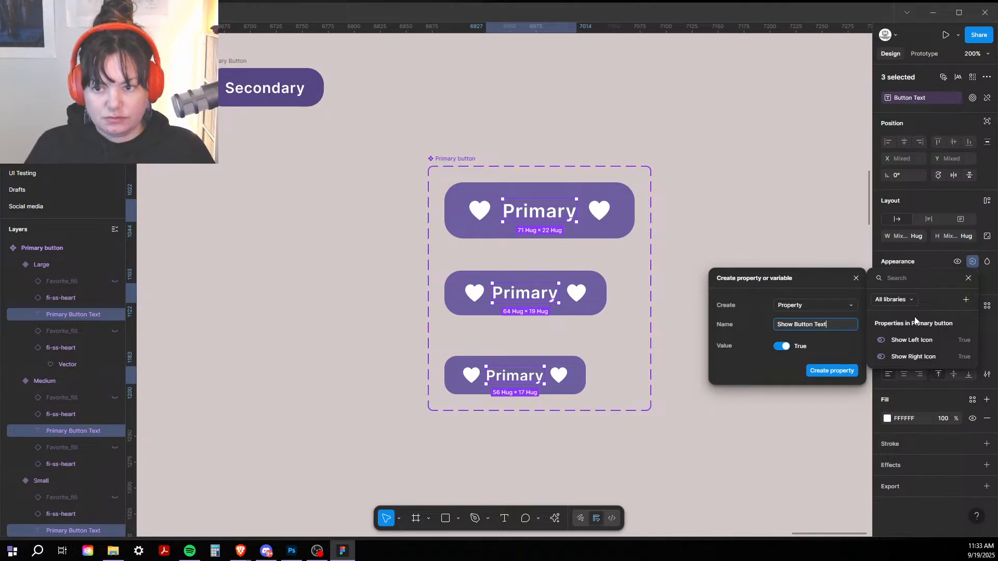
left_click(811, 371)
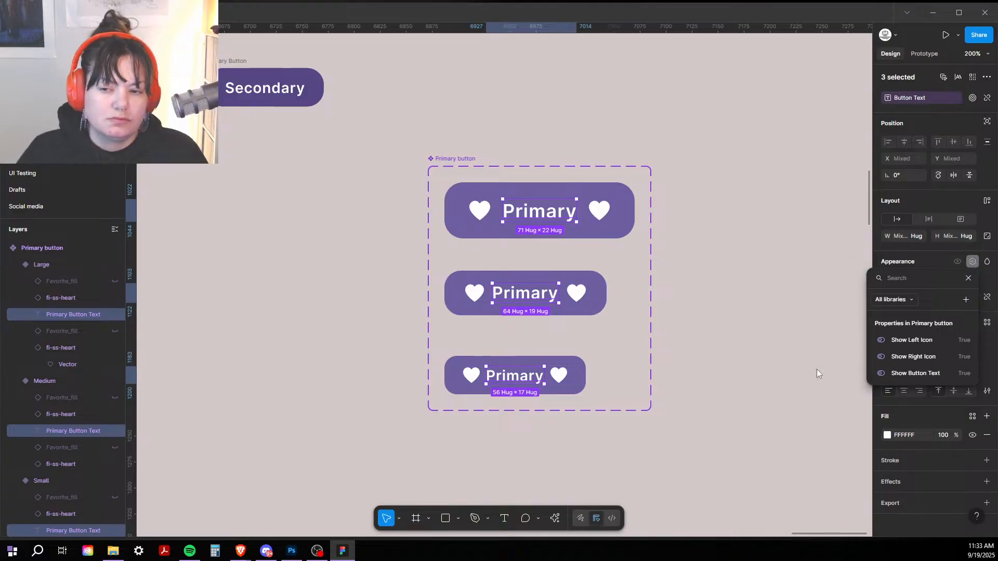
left_click(816, 369)
left_click(735, 306)
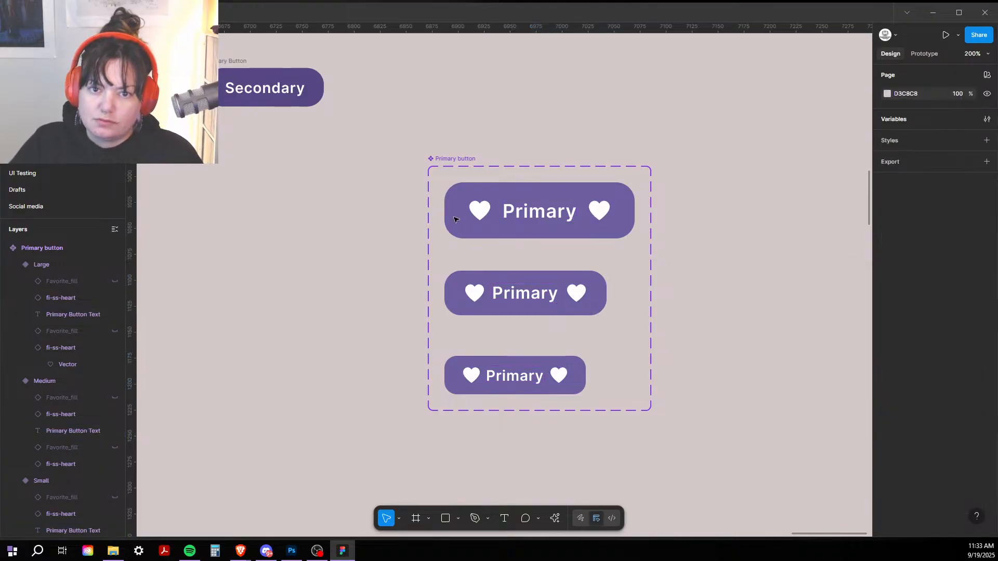
left_click(452, 159)
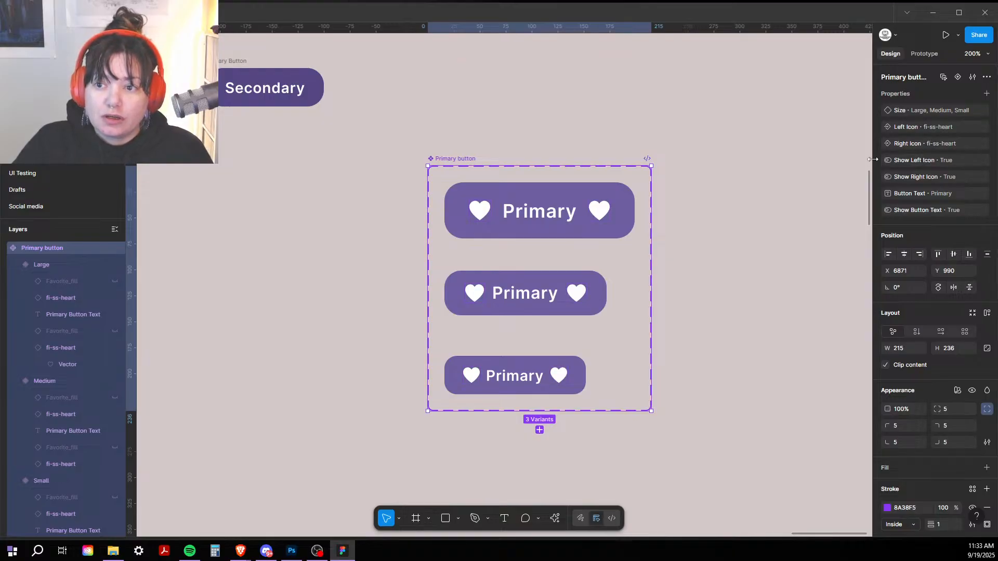
left_click_drag(877, 160, 877, 122)
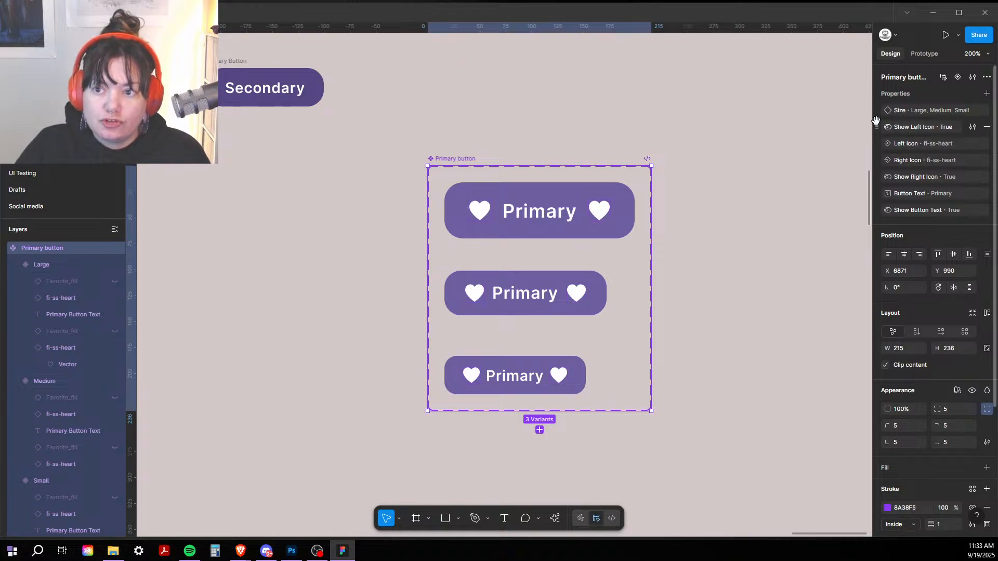
left_click_drag(885, 172, 886, 158)
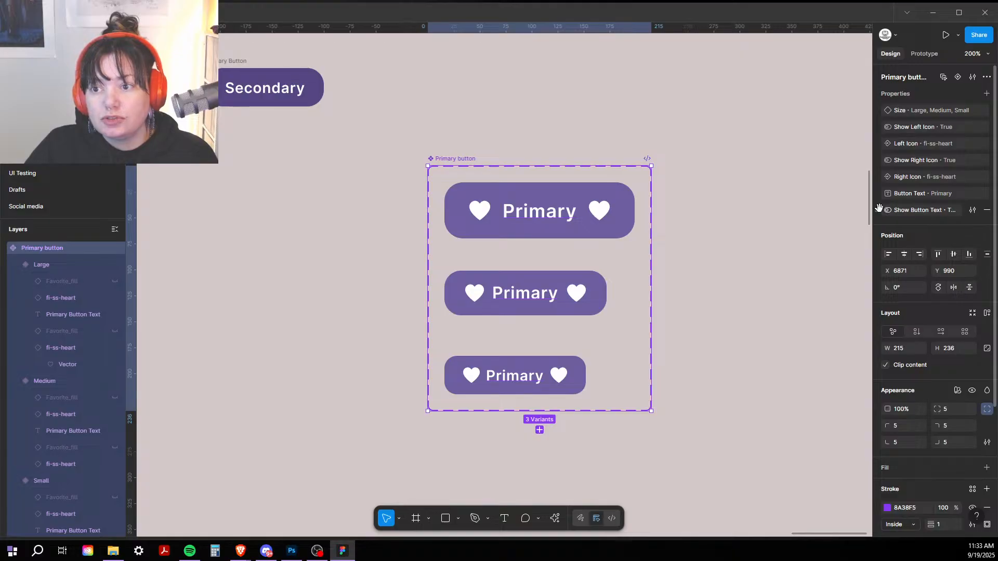
left_click_drag(878, 211, 880, 125)
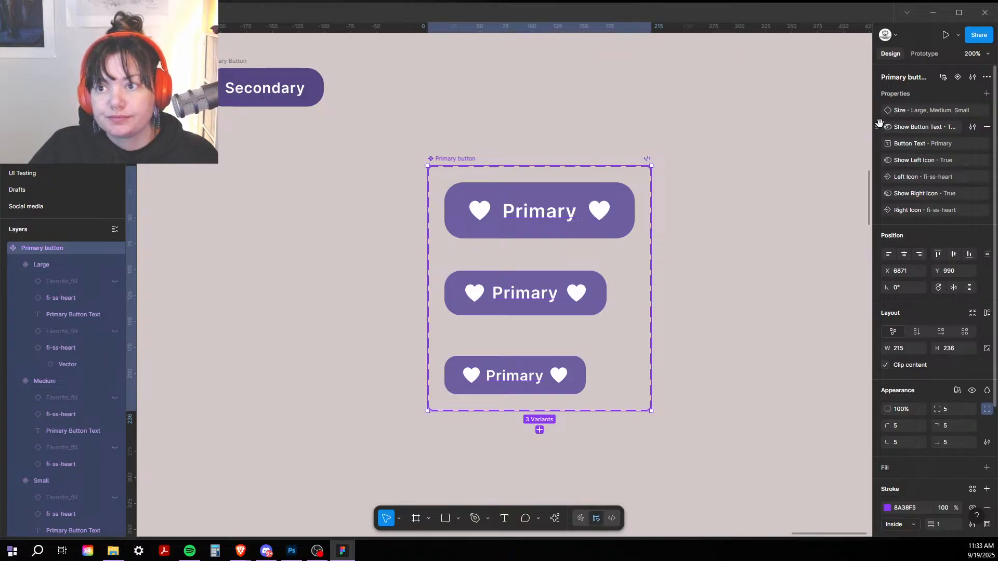
left_click(828, 124)
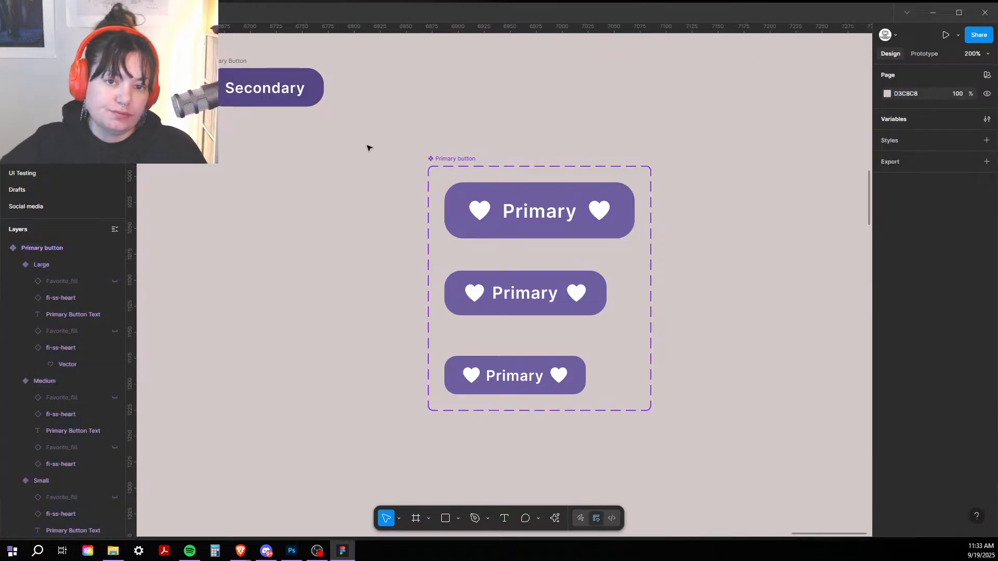
left_click(496, 222)
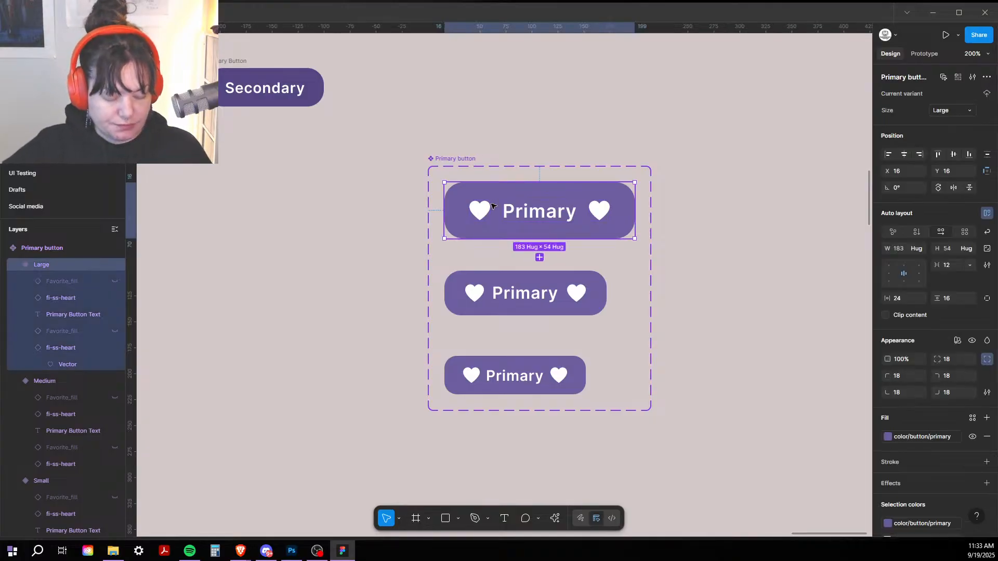
left_click(655, 192)
left_click(470, 164)
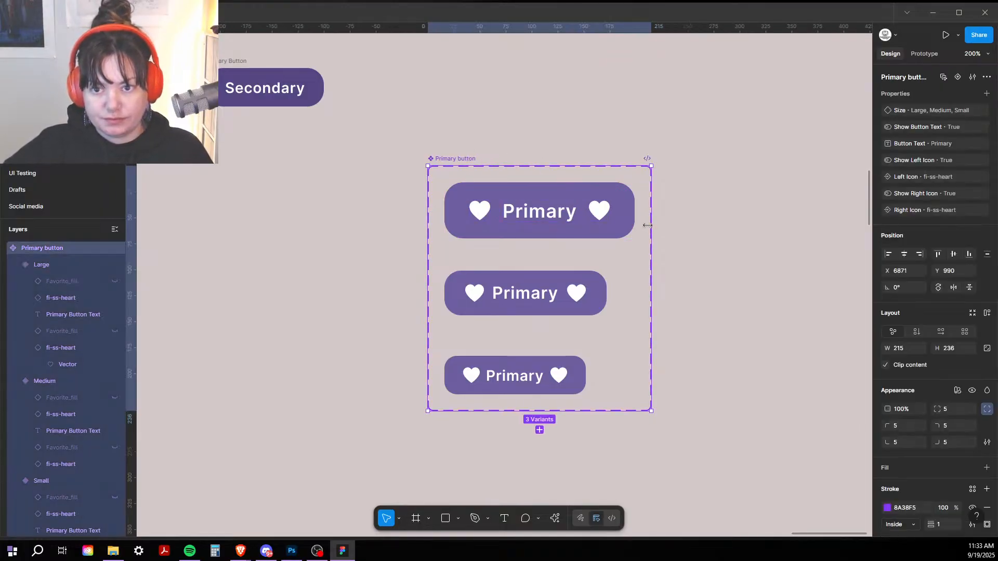
left_click_drag(647, 225, 840, 224)
left_click_drag(762, 148, 488, 77)
left_click_drag(579, 208, 818, 218)
key("Escape")
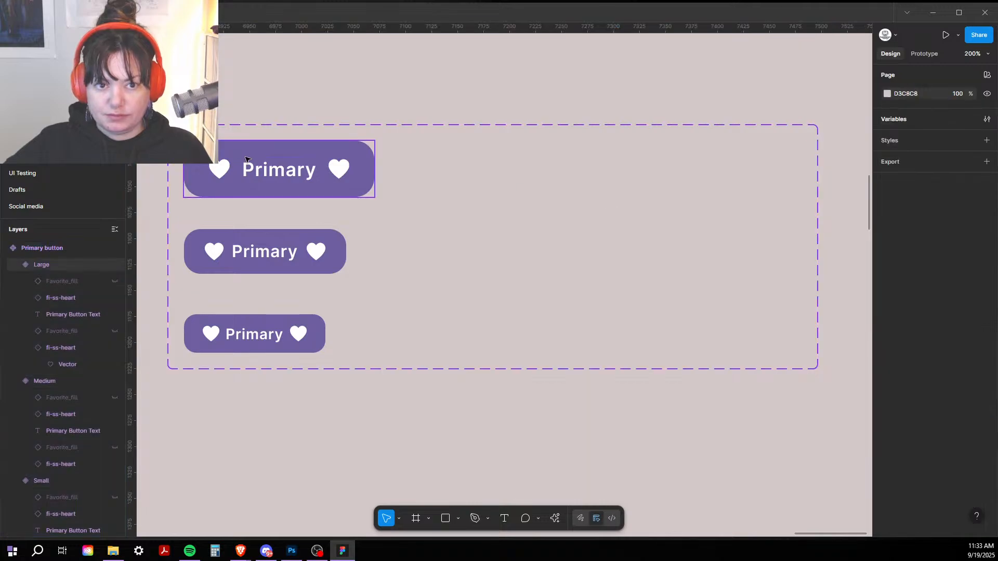
left_click(246, 154)
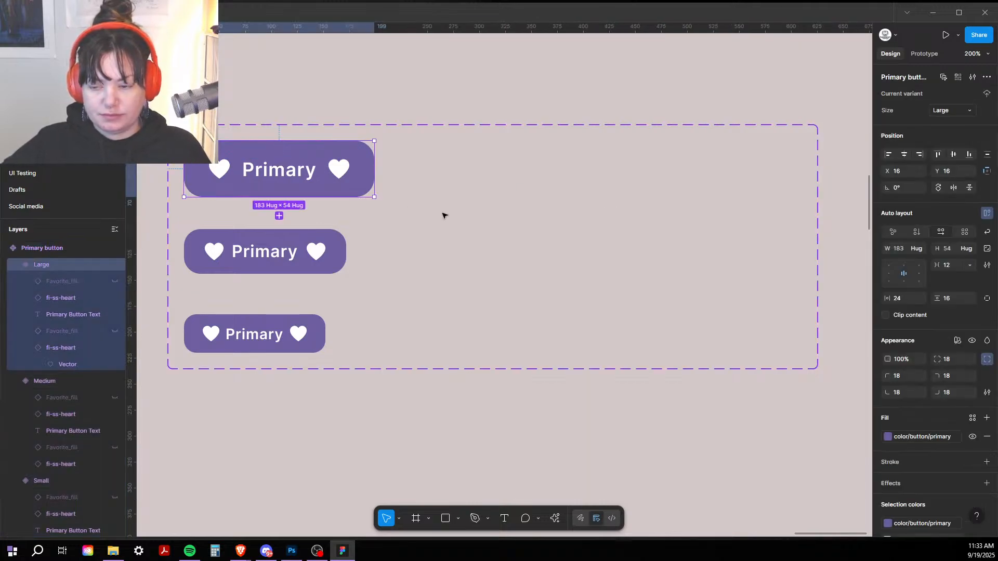
left_click_drag(441, 215, 572, 180)
left_click(362, 219)
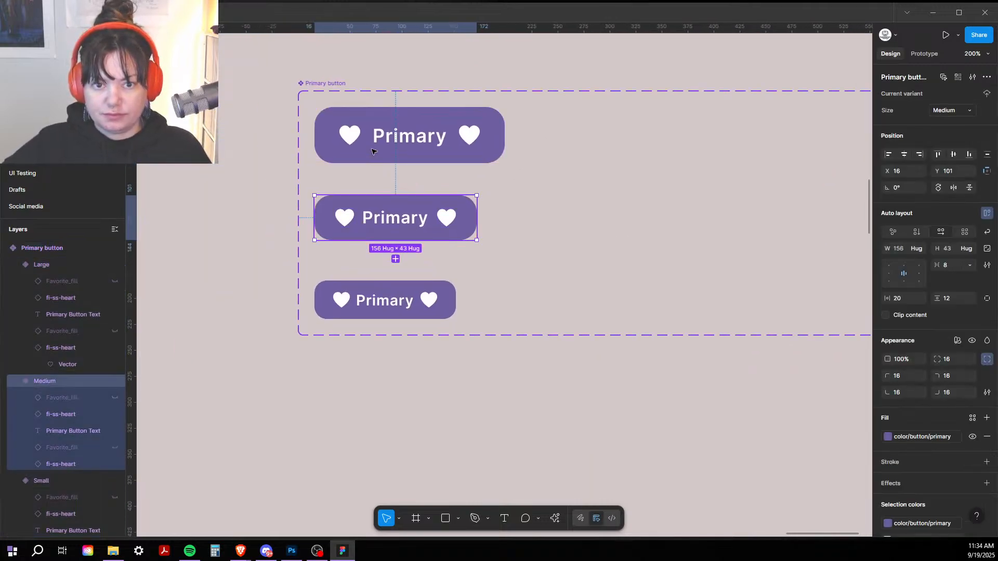
key("Escape")
left_click(403, 301)
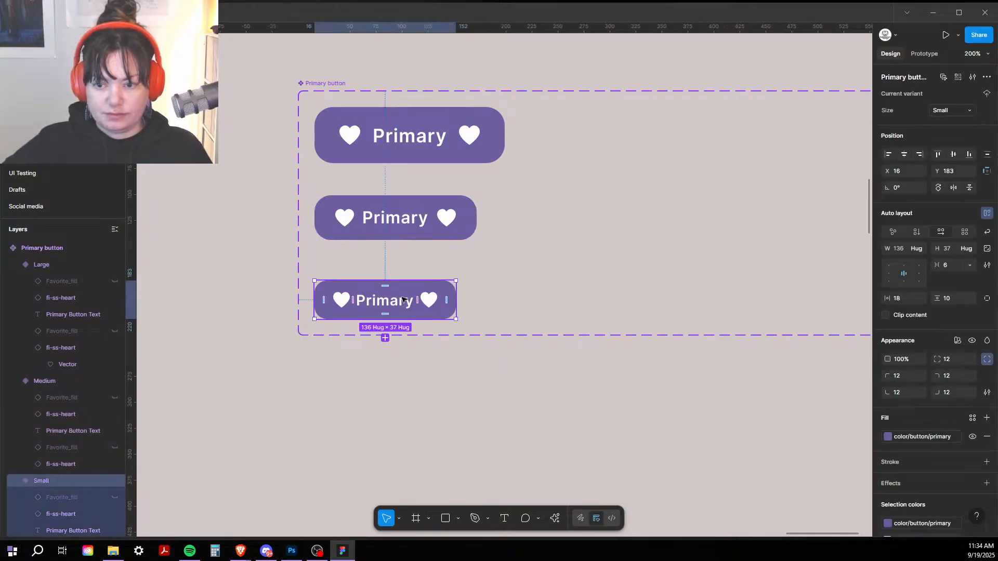
scroll(884, 283, "down", 3)
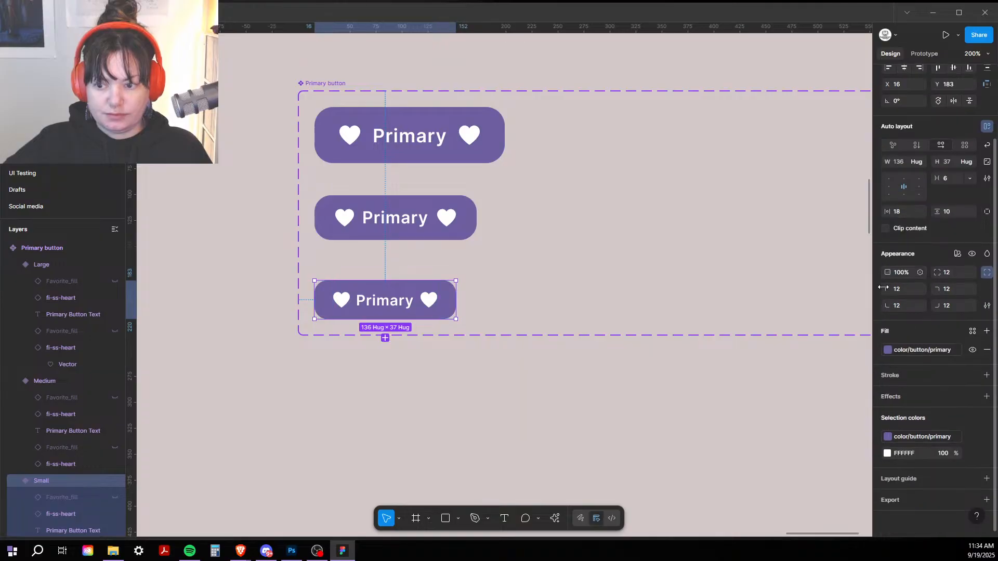
double_click(412, 141)
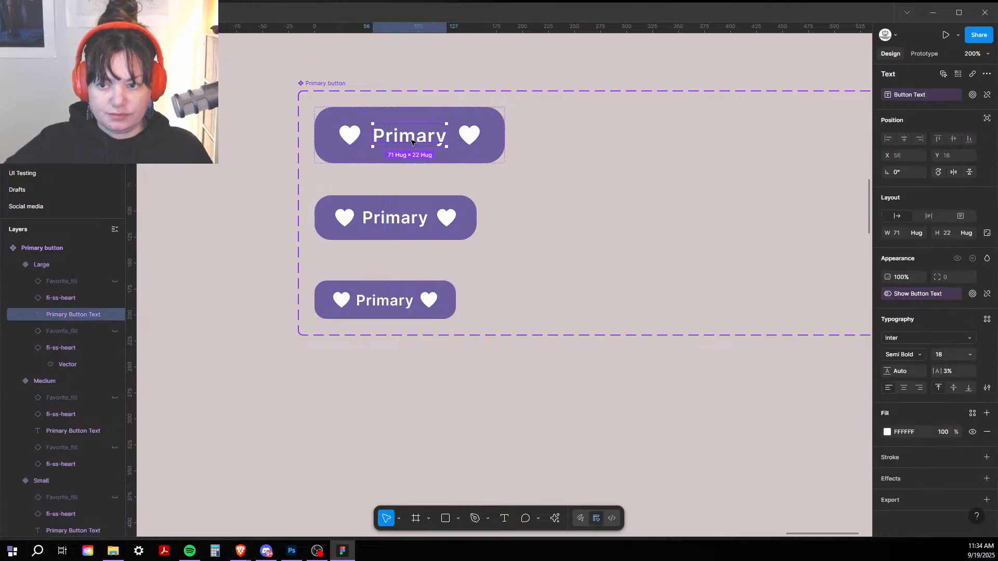
left_click(398, 220, "shift")
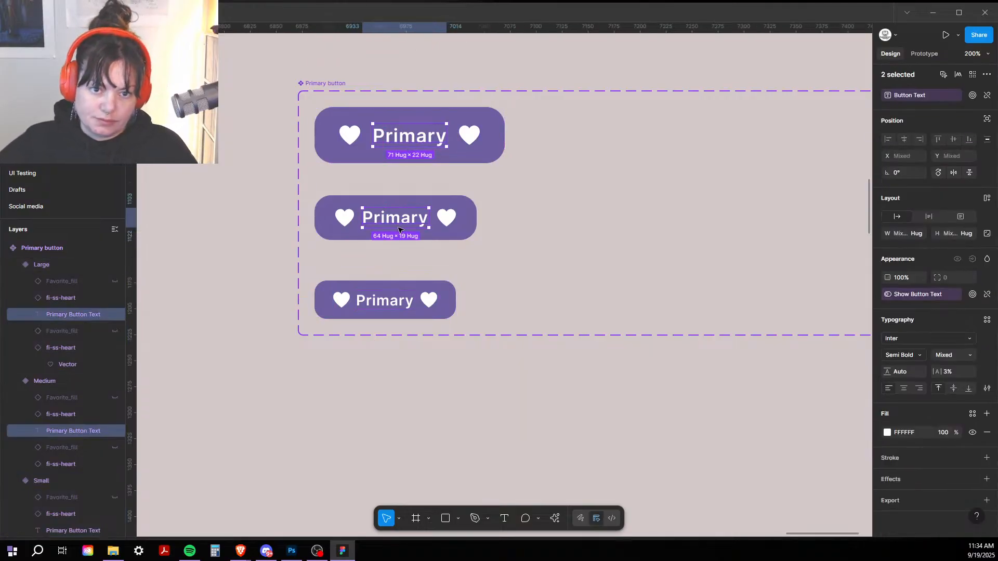
left_click(391, 308, "shift")
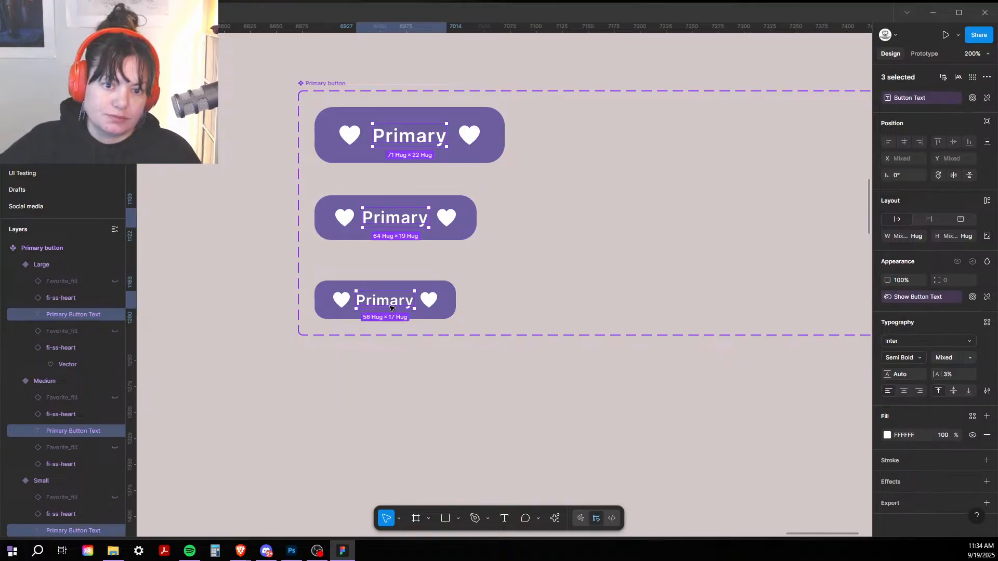
left_click(893, 435)
left_click(891, 435)
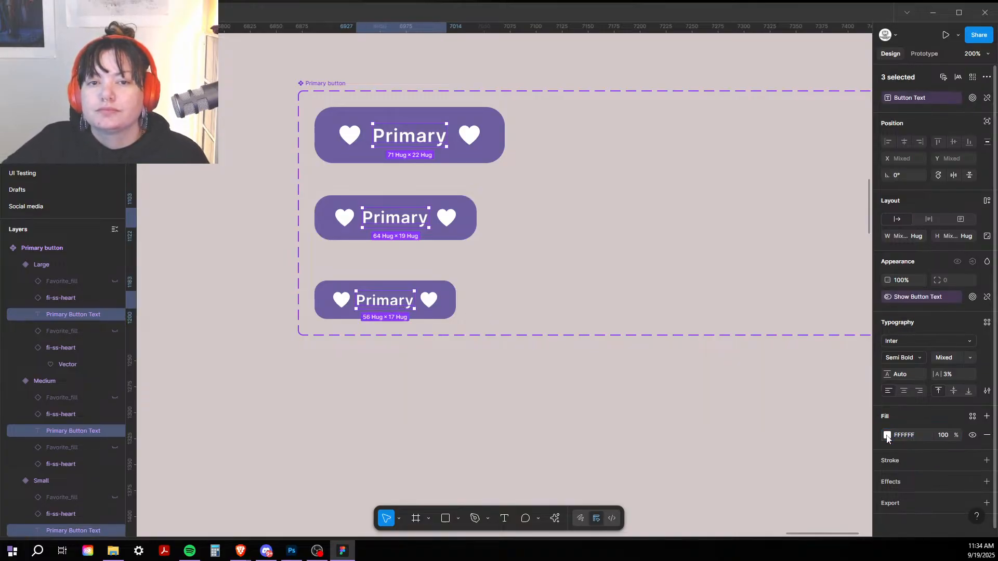
left_click(888, 436)
left_click(802, 239)
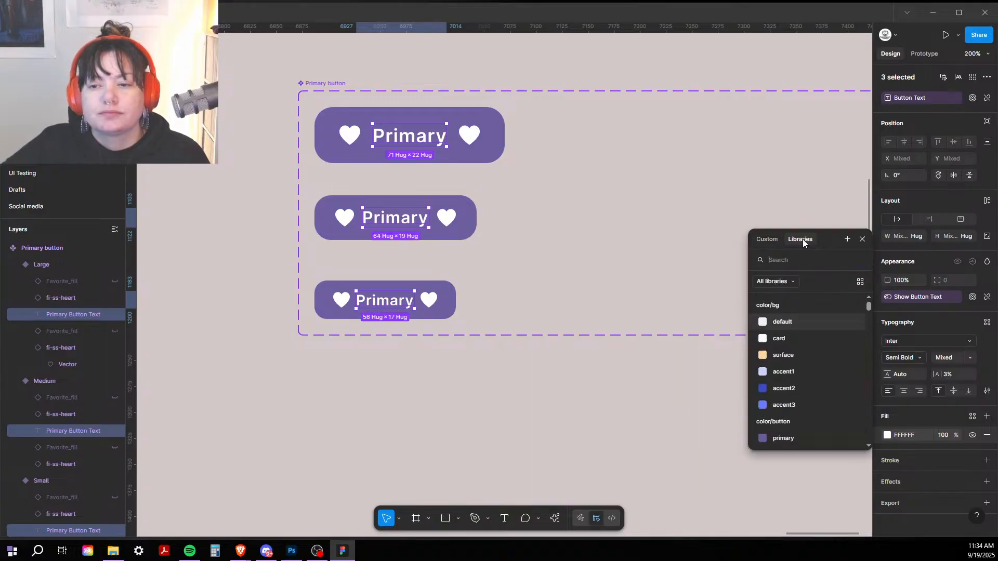
scroll(792, 361, "down", 2)
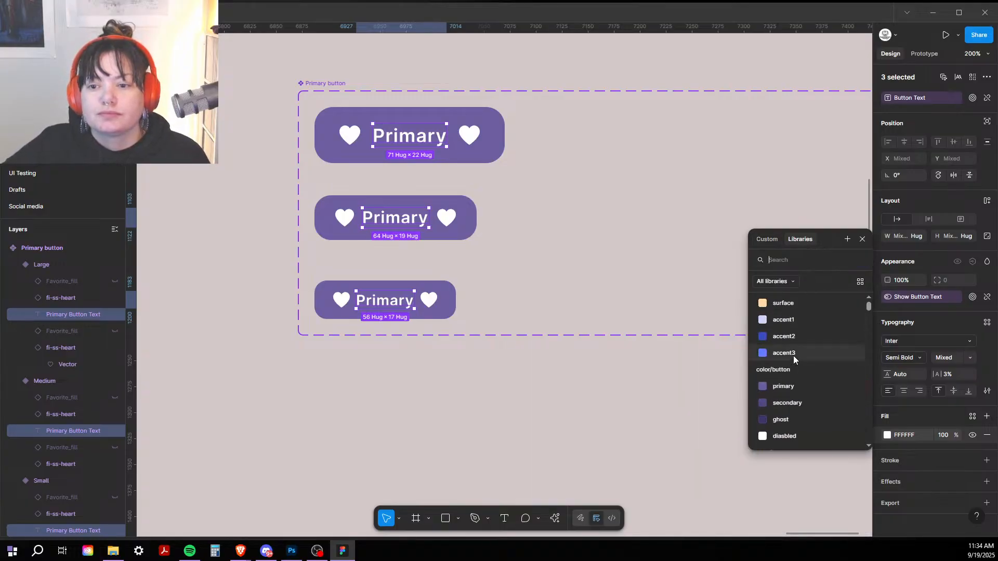
scroll(794, 354, "down", 2)
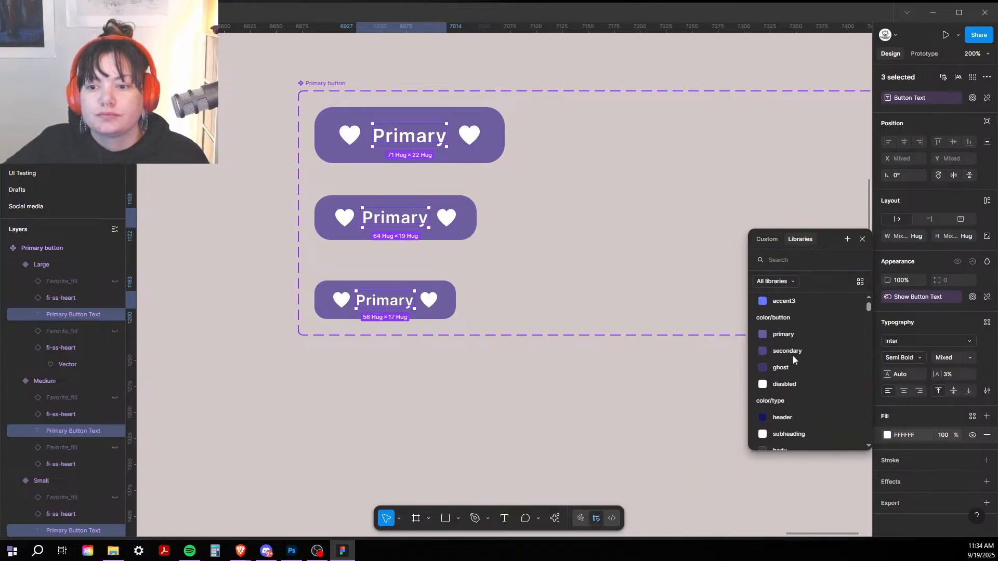
scroll(793, 358, "down", 2)
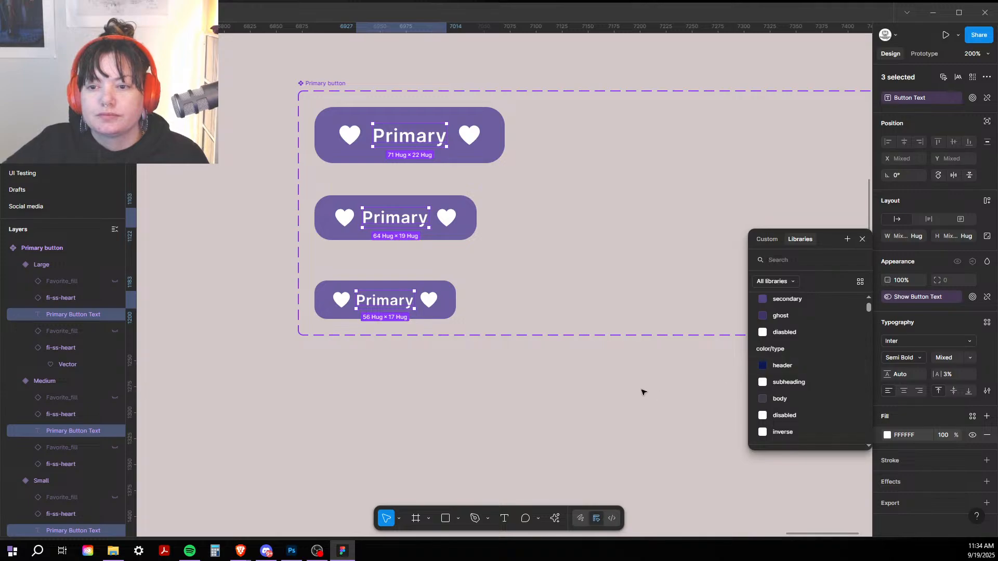
Step: Zoom out to 50% and drag the Primary button set below the cards
left_click(611, 389)
key("ctrl+minus")
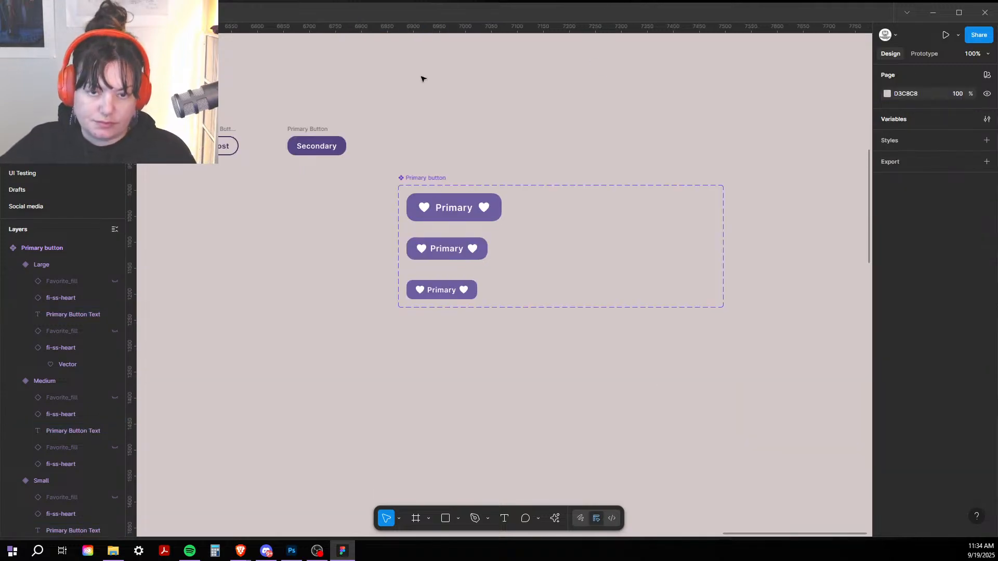
left_click_drag(484, 103, 665, 177)
key("ctrl+minus")
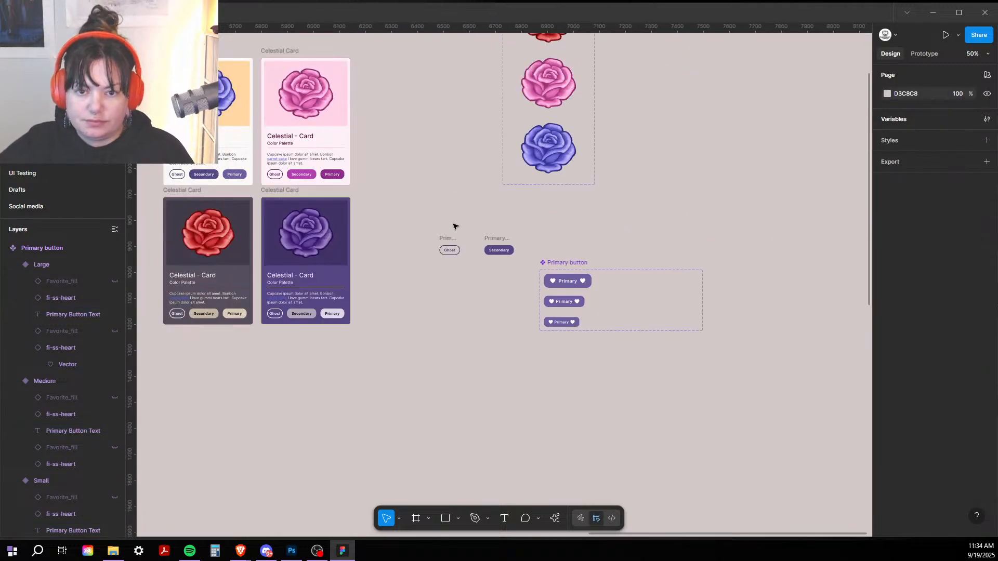
left_click(572, 263)
left_click_drag(572, 263, 196, 390)
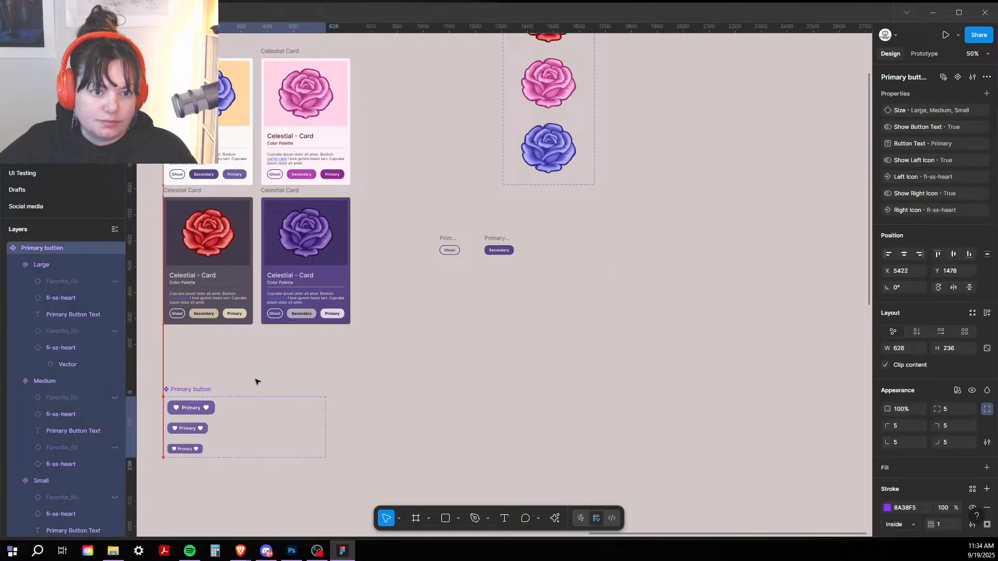
Step: Place the set at X 3944, Y 2420 beside the button swatches, then zoom back to 100%
left_click_drag(284, 357, 677, 258)
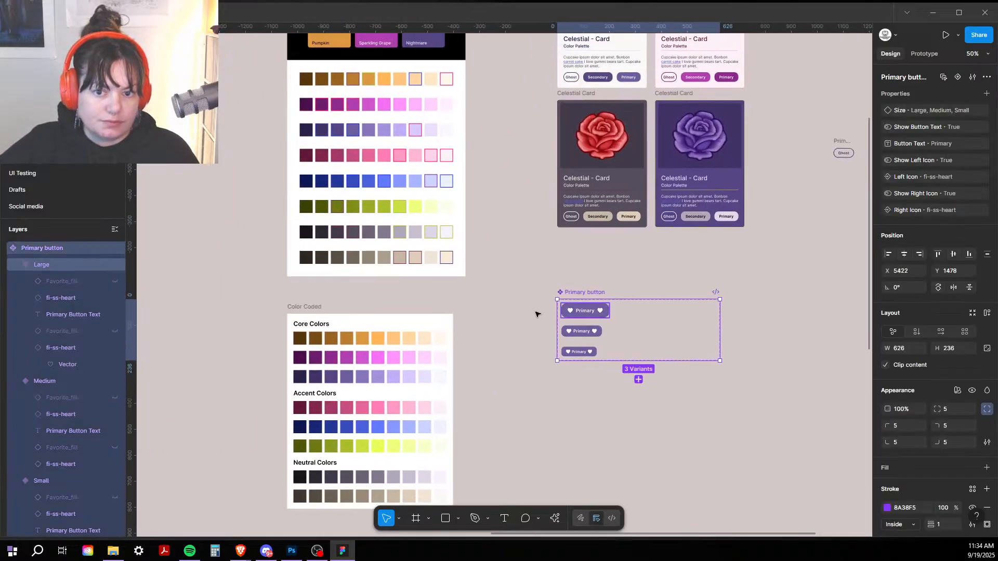
left_click_drag(584, 292, 226, 197)
left_click_drag(161, 167, 153, 168)
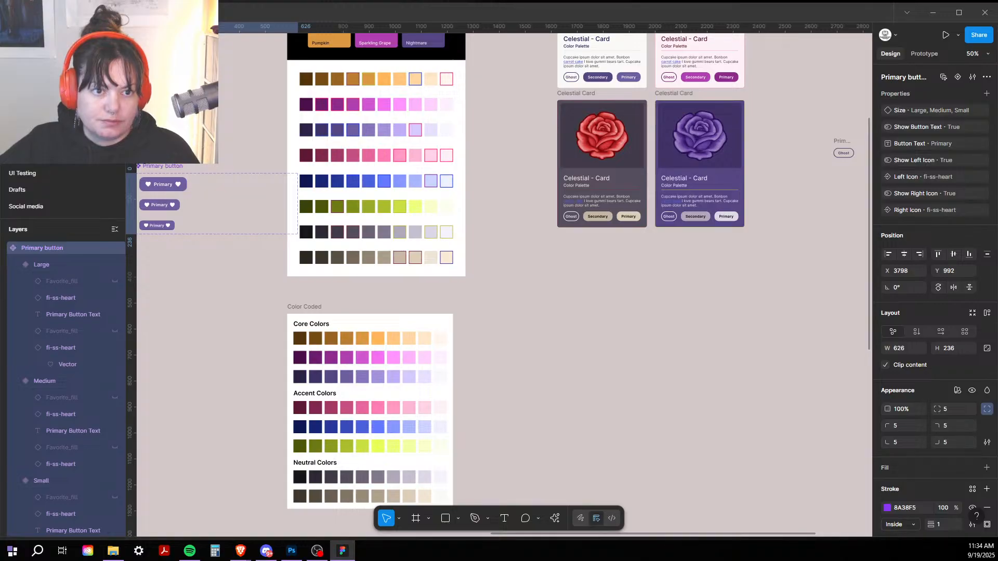
left_click_drag(209, 106, 488, 69)
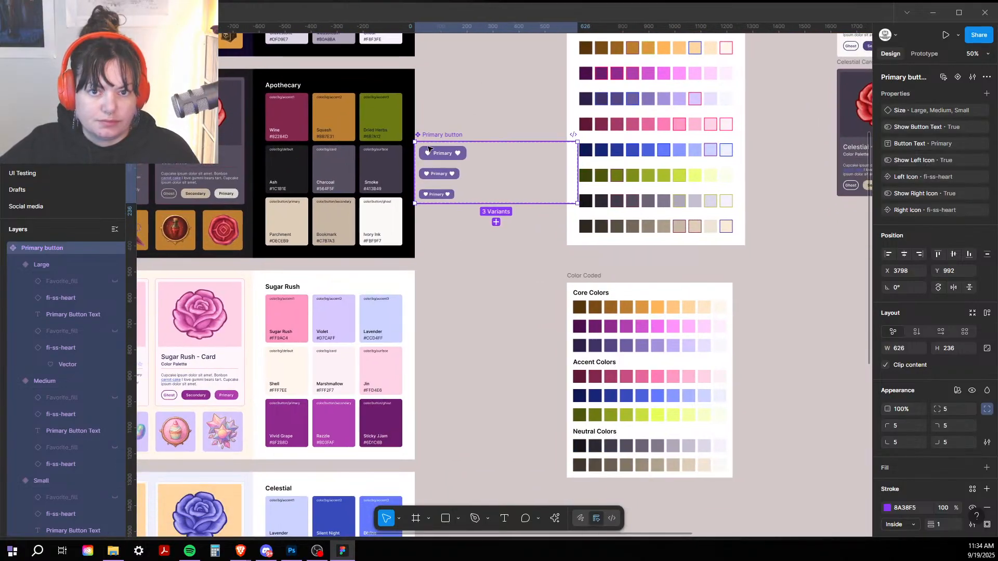
left_click_drag(441, 136, 426, 38)
left_click_drag(420, 80, 389, 342)
left_click(436, 254)
key("shift+0")
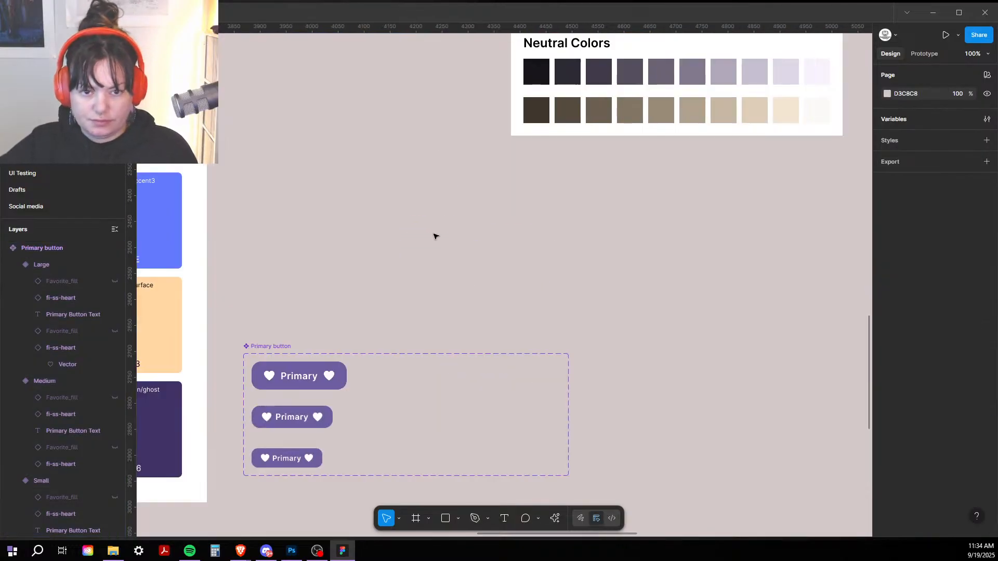
left_click_drag(460, 210, 703, 153)
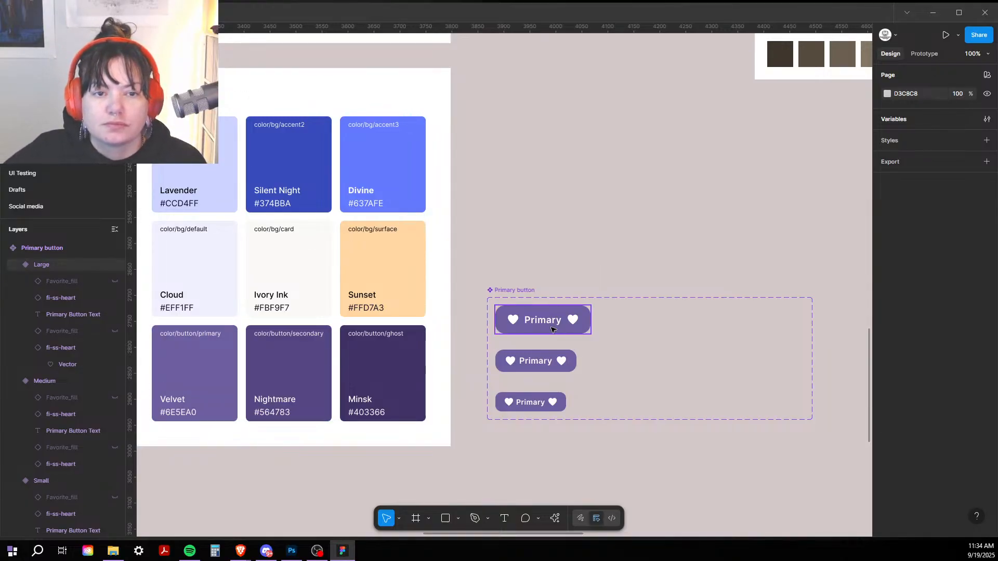
Step: Filter the local colour variables to the button group and select the primary variable
left_click(986, 119)
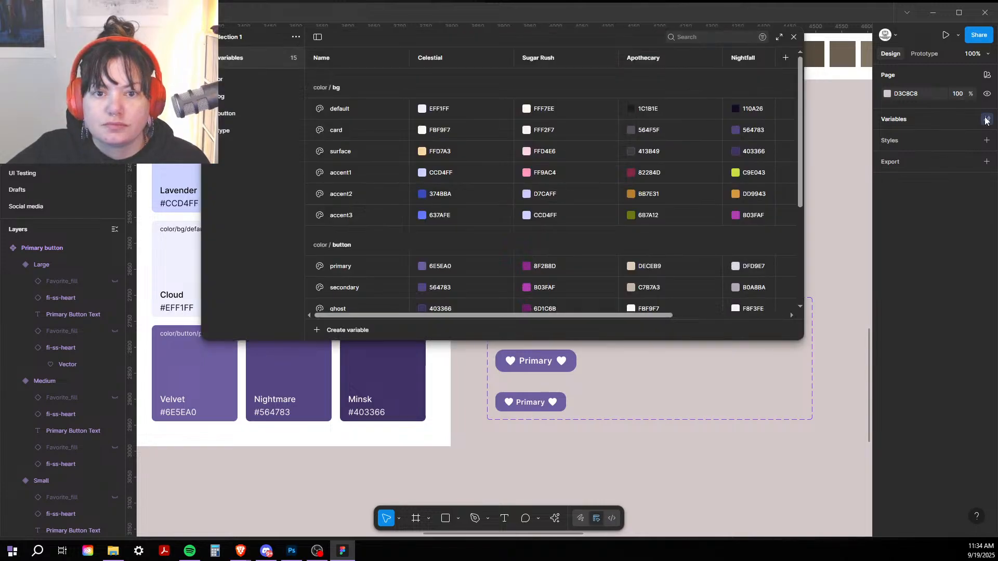
left_click(231, 116)
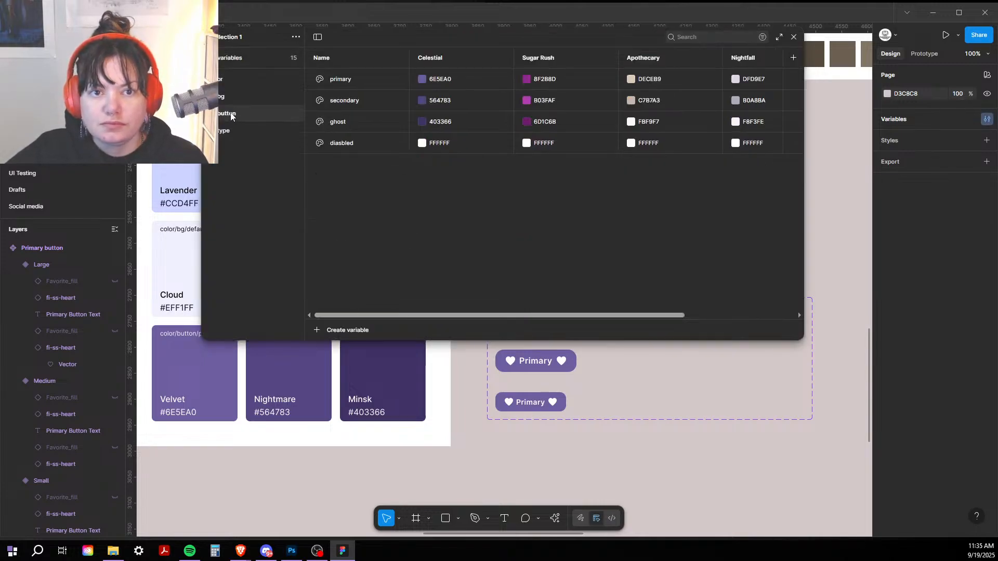
left_click(355, 80)
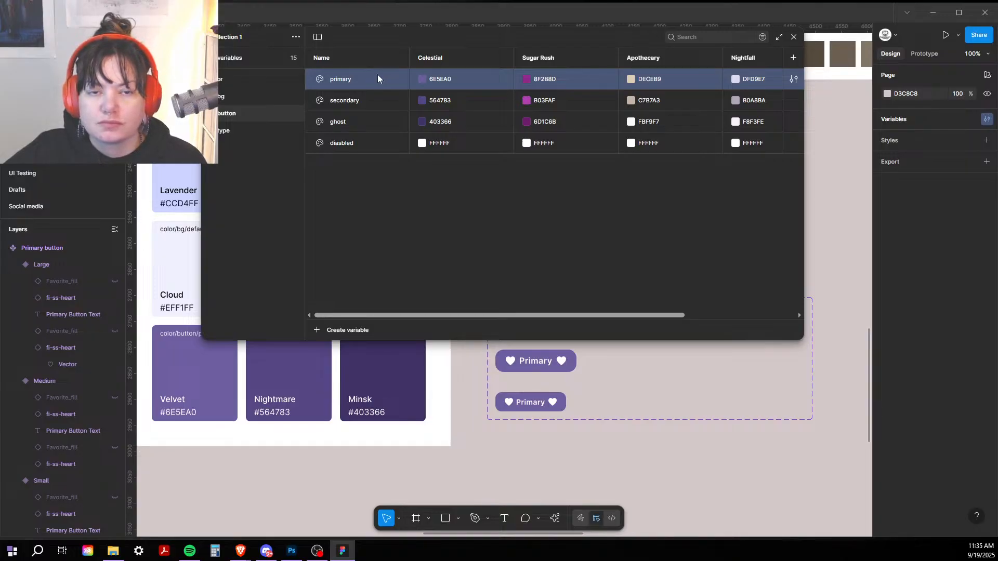
left_click_drag(386, 39, 465, 50)
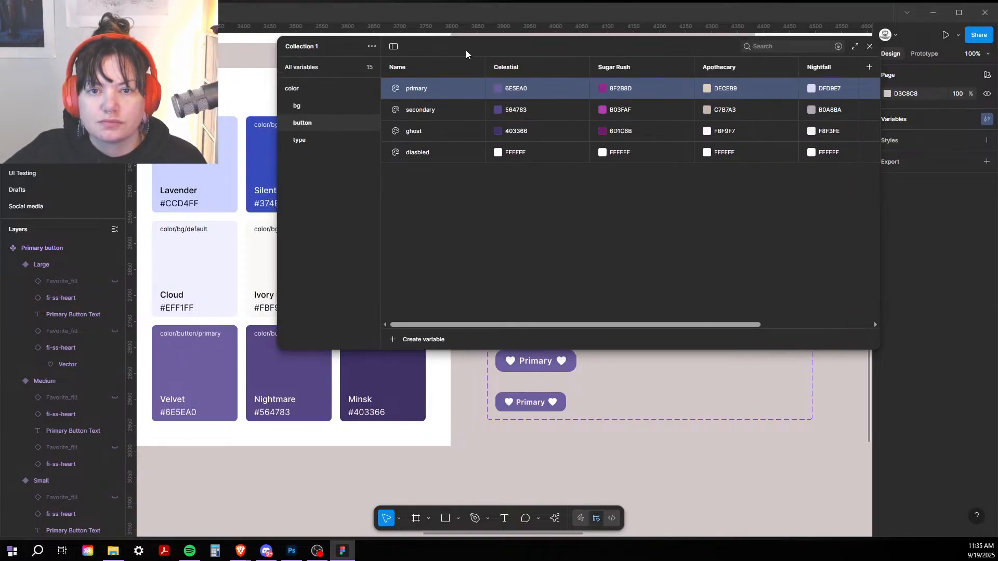
left_click(393, 339)
key("Escape")
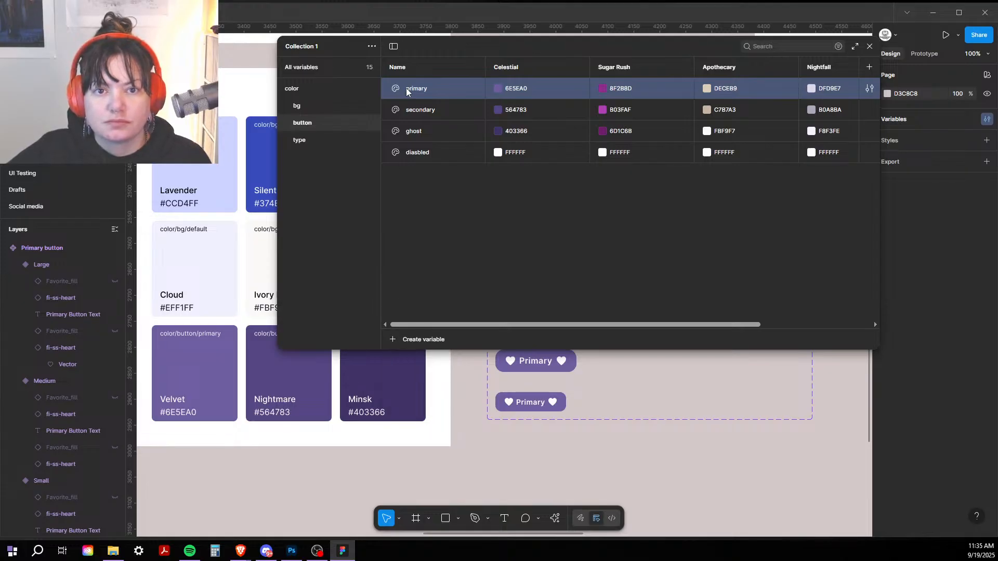
double_click(429, 86)
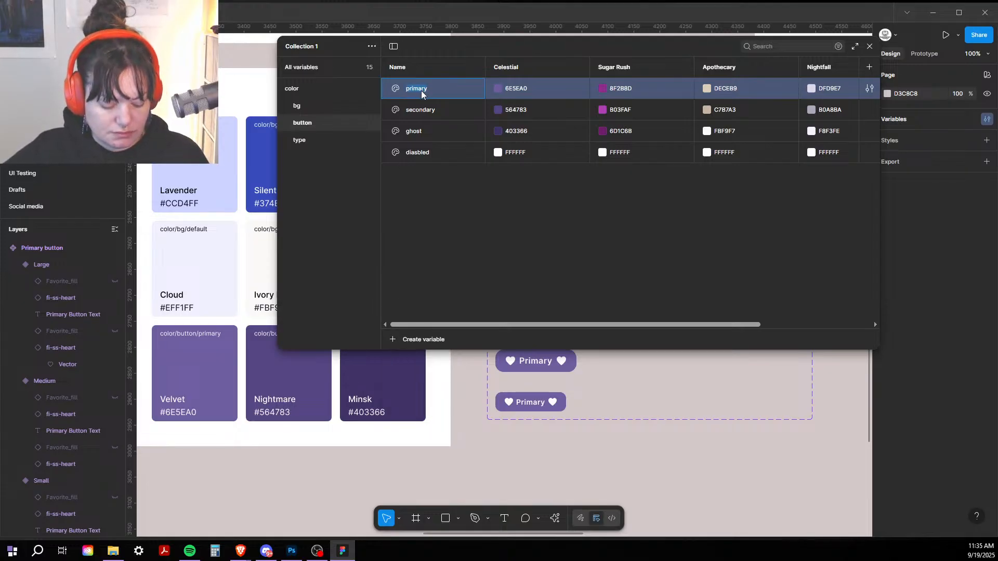
left_click(422, 337)
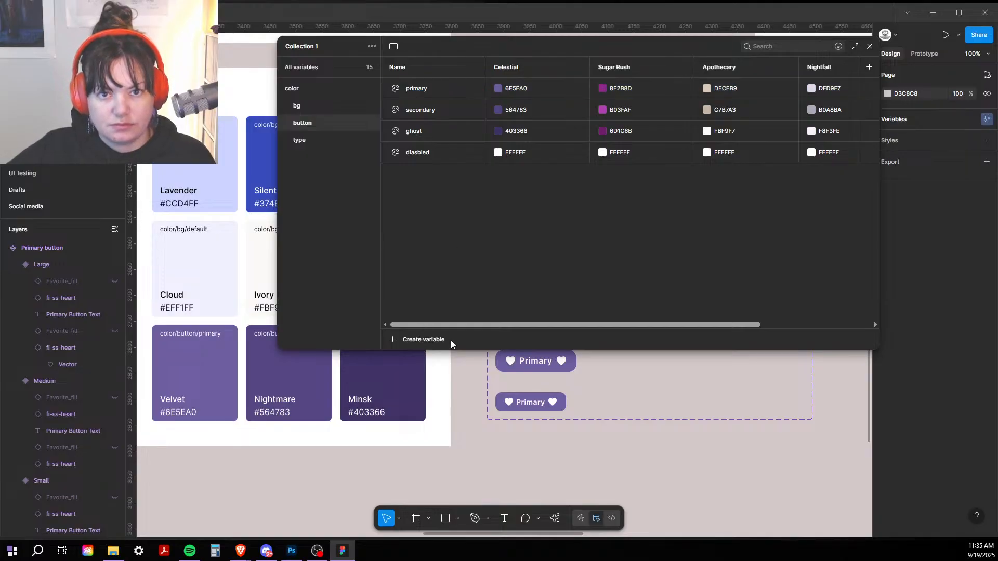
Step: Add a new colour variable named primary/text
left_click(423, 341)
left_click(414, 356)
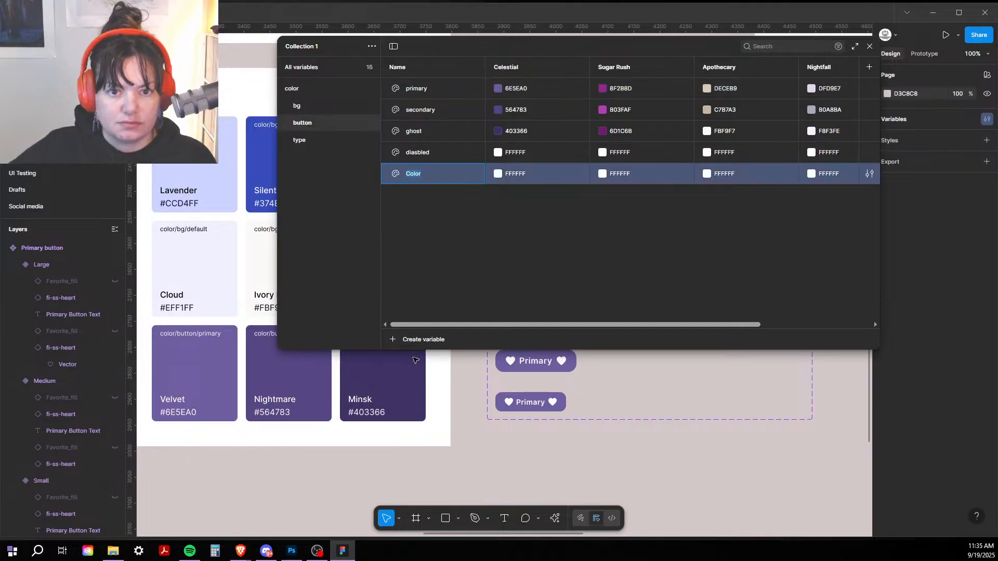
type("primary/text")
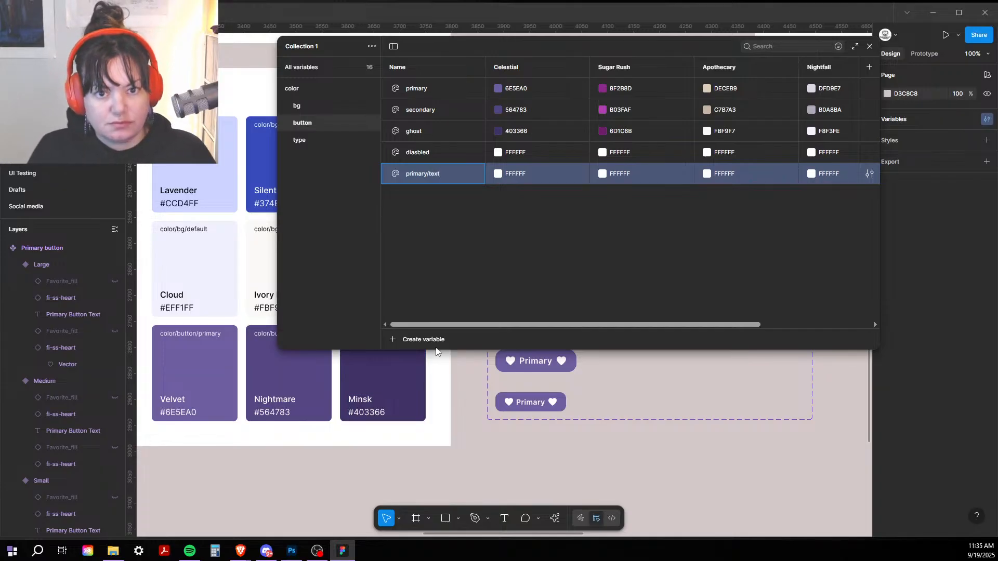
key("Return")
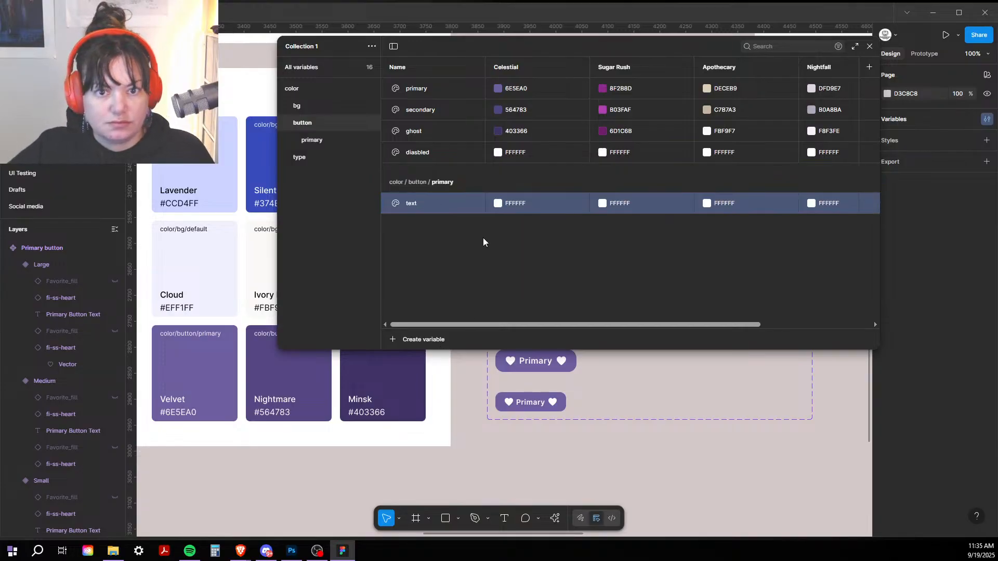
Step: Move the primary variable into the primary group above text and rename it color
left_click(424, 89)
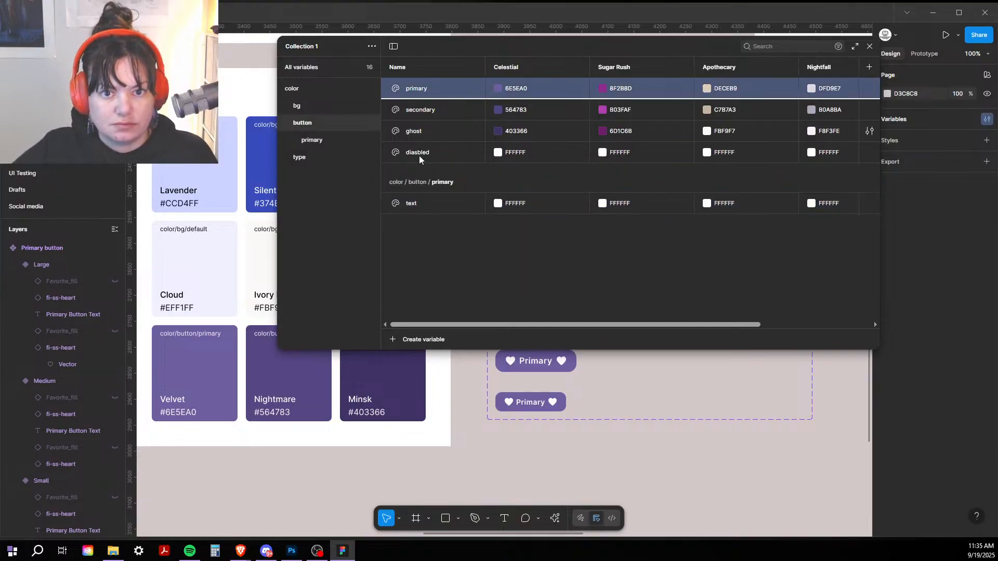
left_click_drag(415, 198, 414, 198)
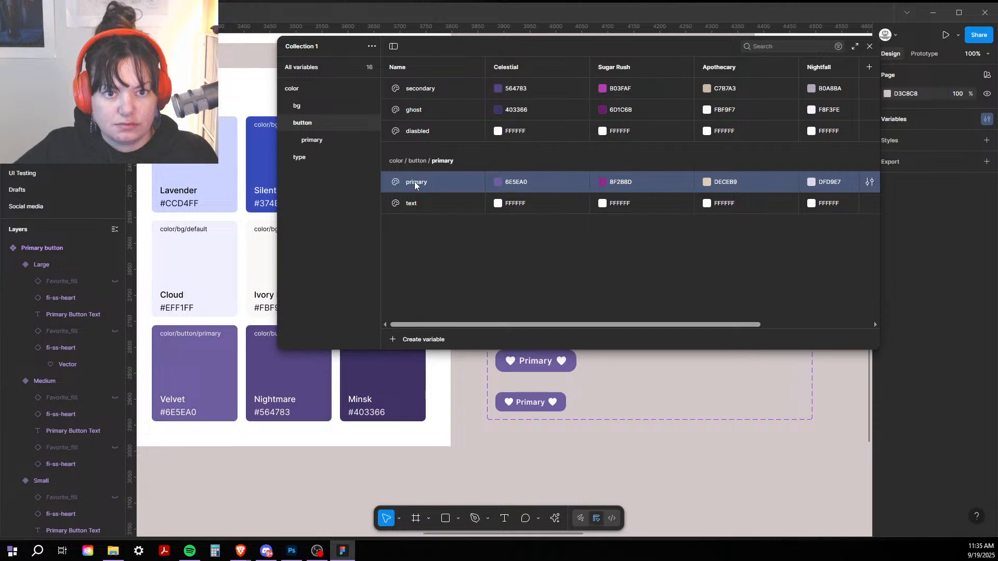
double_click(415, 183)
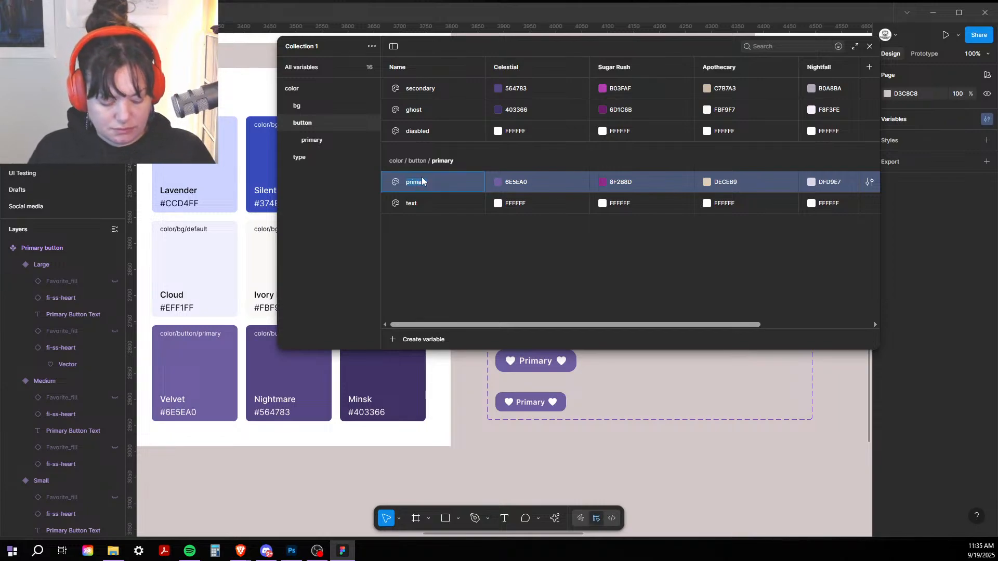
type("C")
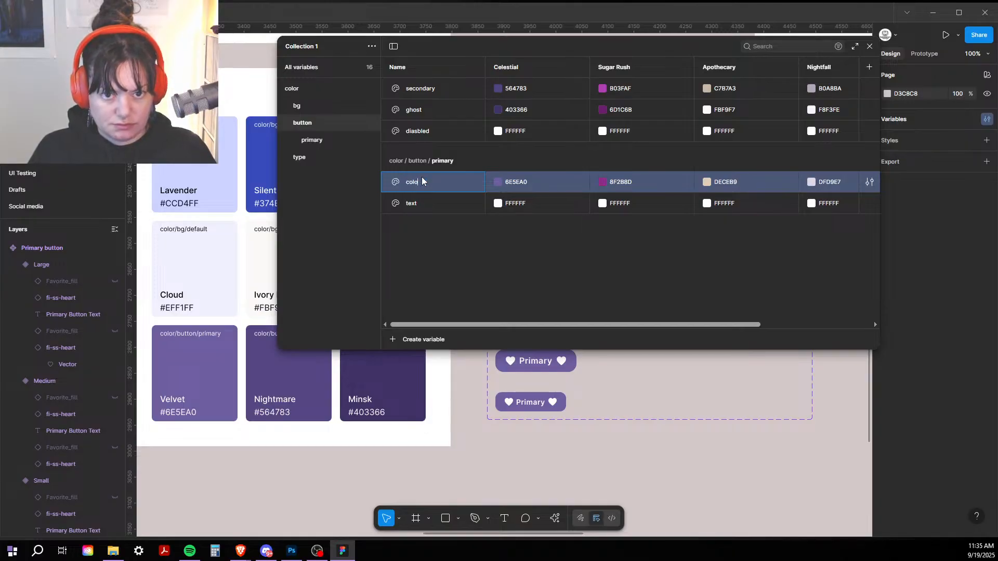
left_click(474, 261)
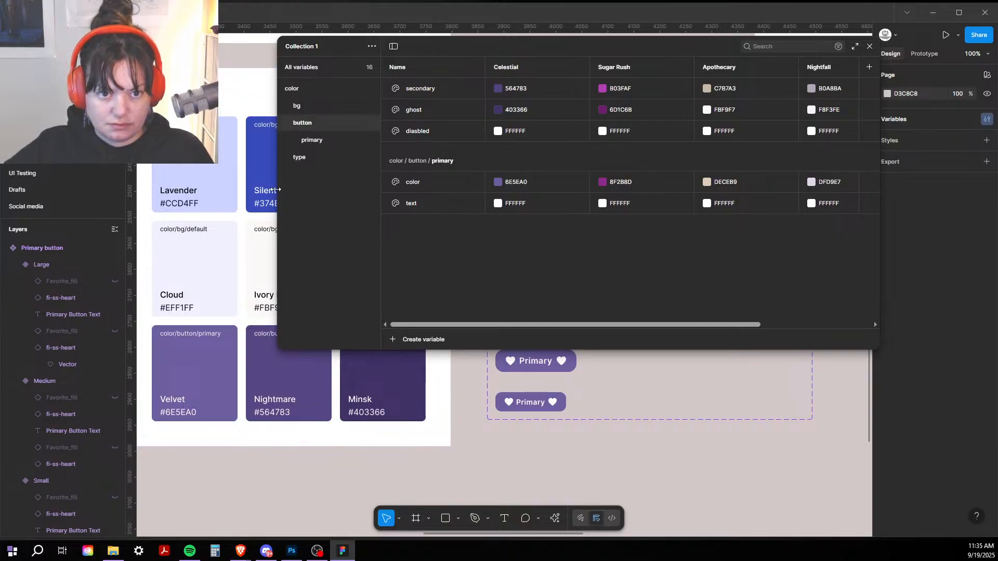
Step: Set the primary text variable's Celestial value to Ivory Ink FBF9F7 using the eyedropper
left_click_drag(275, 190, 503, 195)
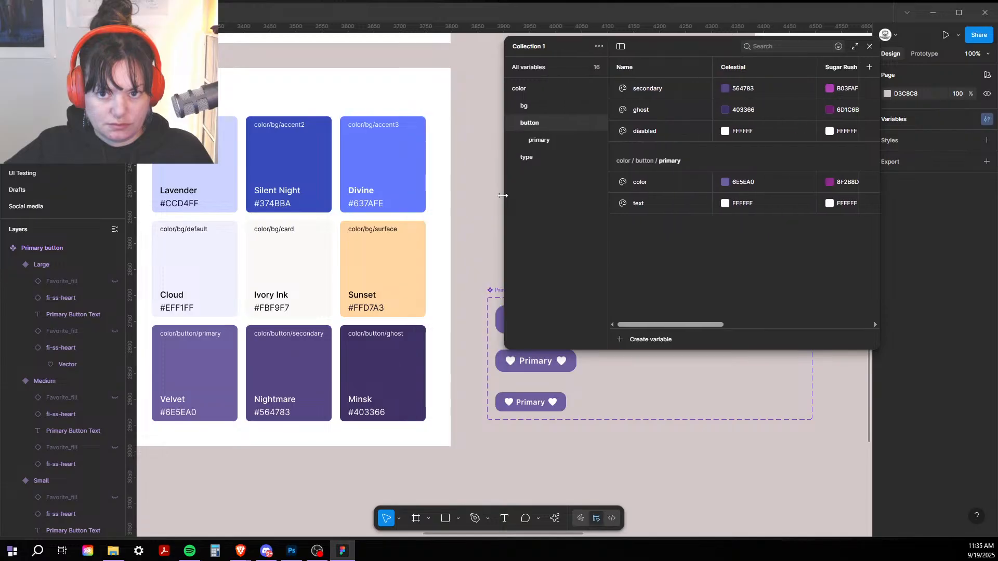
left_click(731, 203)
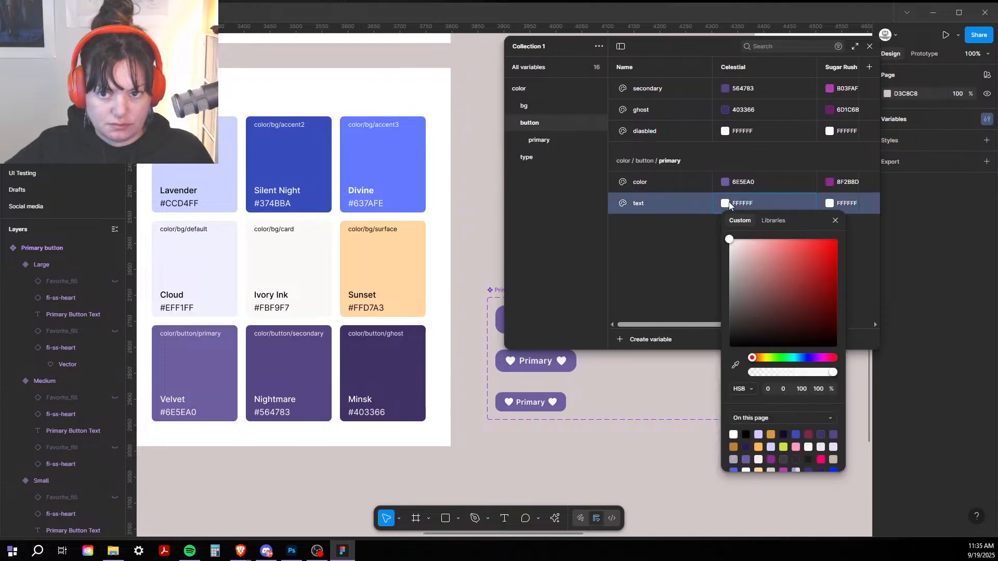
left_click(736, 365)
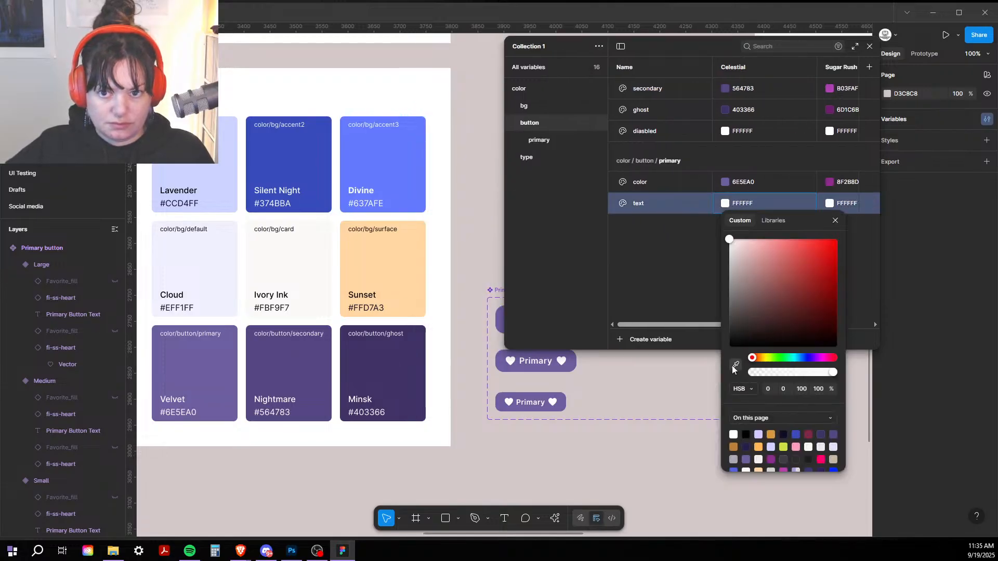
left_click(271, 266)
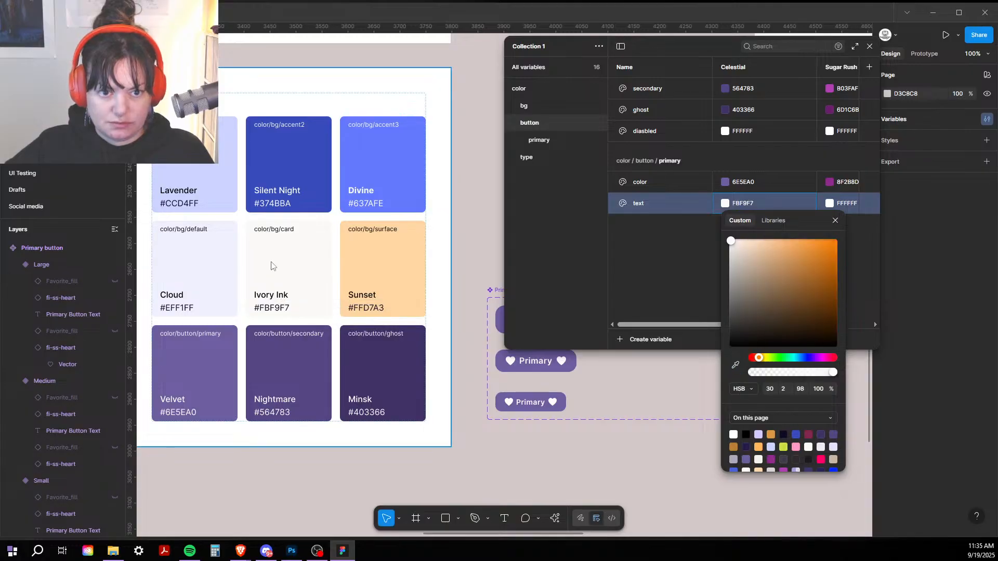
left_click(666, 243)
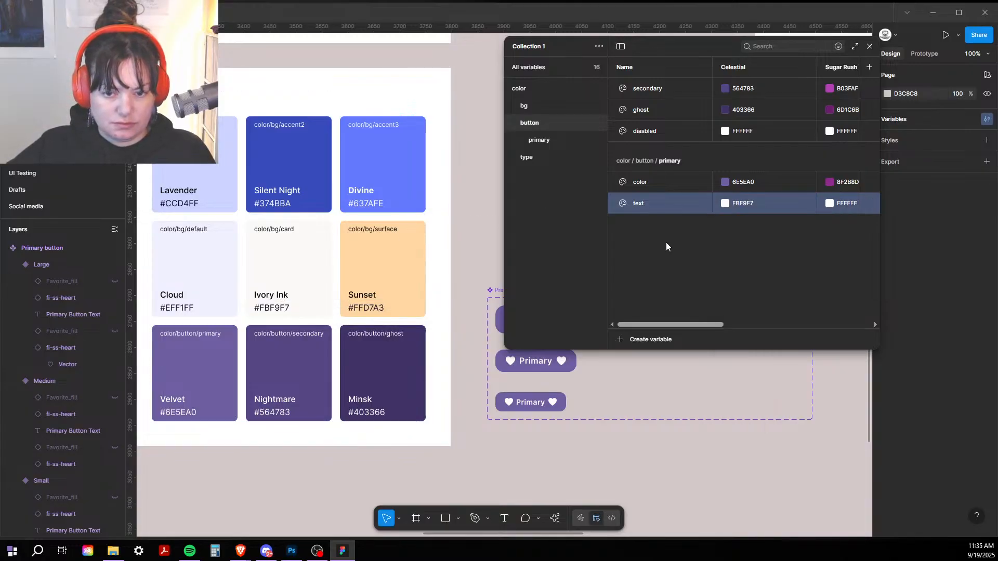
left_click(666, 242)
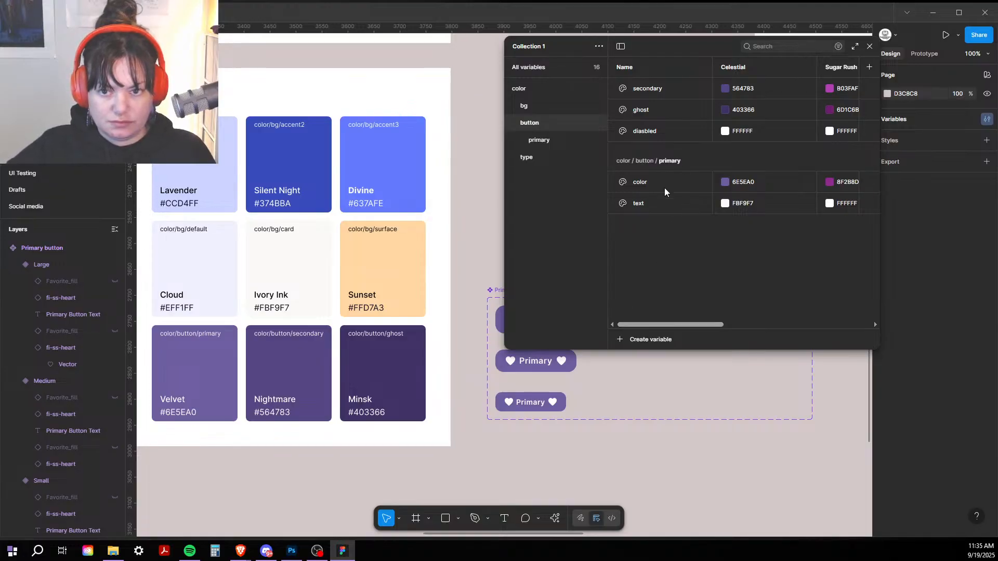
Step: Create a colour variable named icon in the primary group, sampled to Ivory Ink FBF9F7
left_click(622, 341)
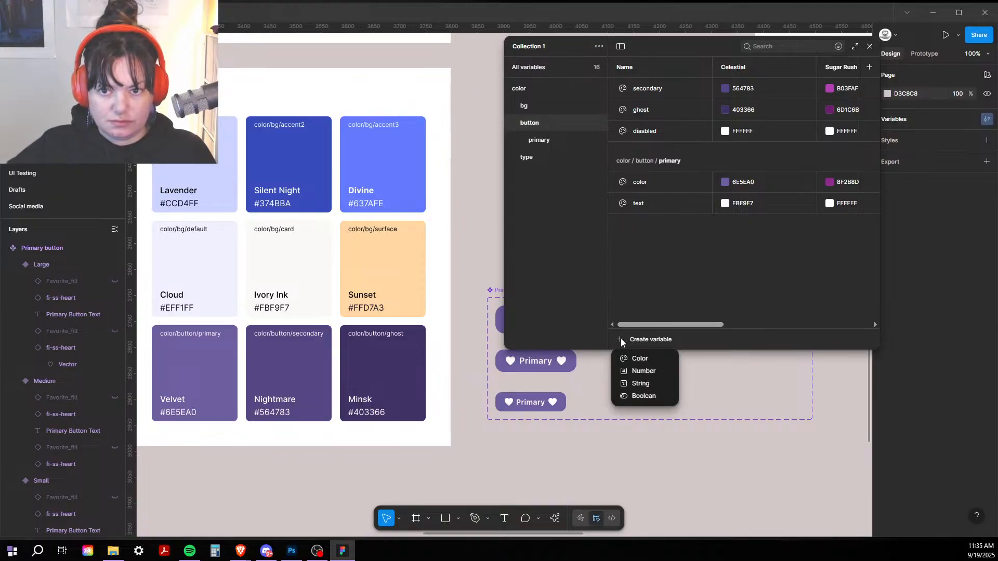
left_click(637, 358)
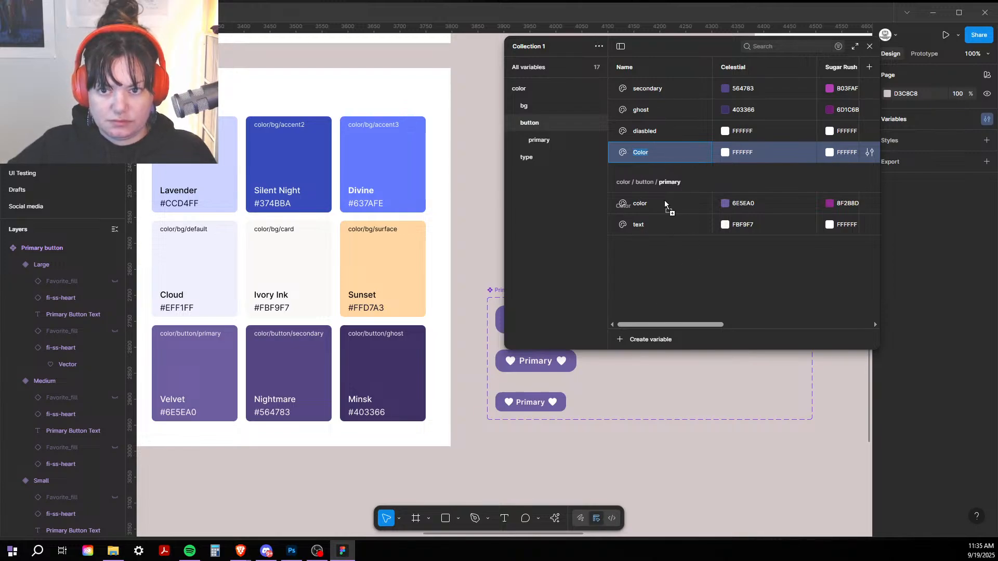
left_click_drag(624, 153, 620, 235)
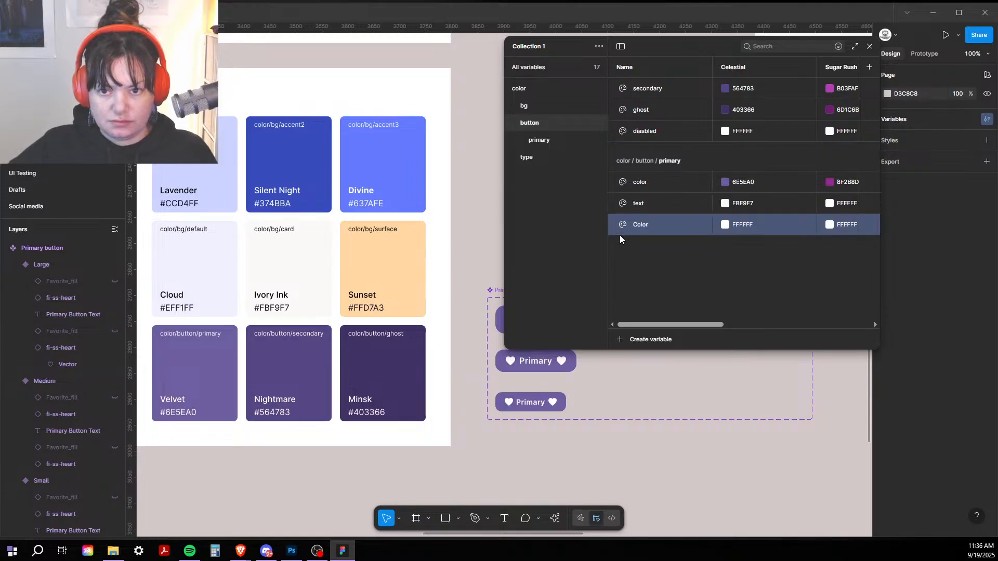
double_click(645, 226)
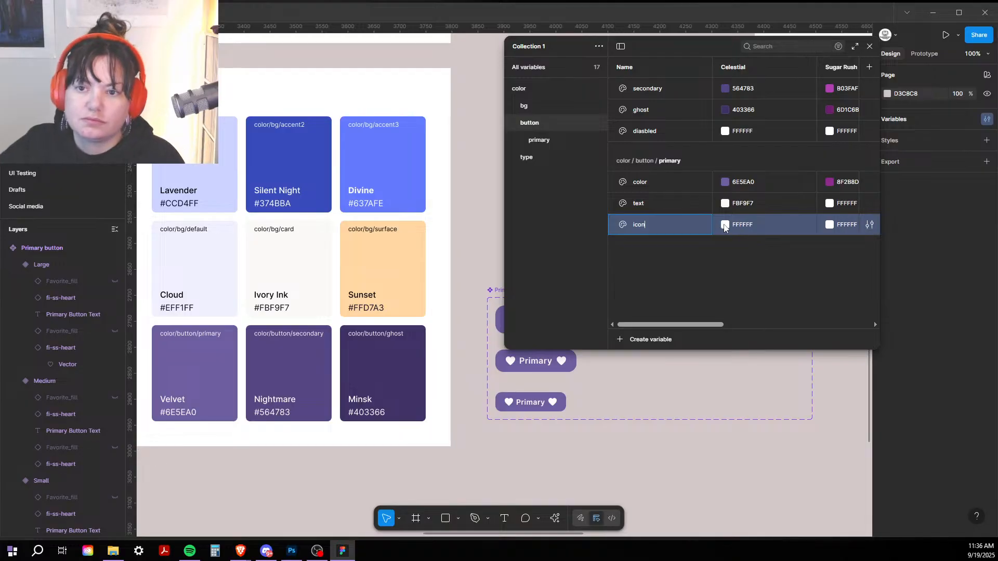
left_click(725, 225)
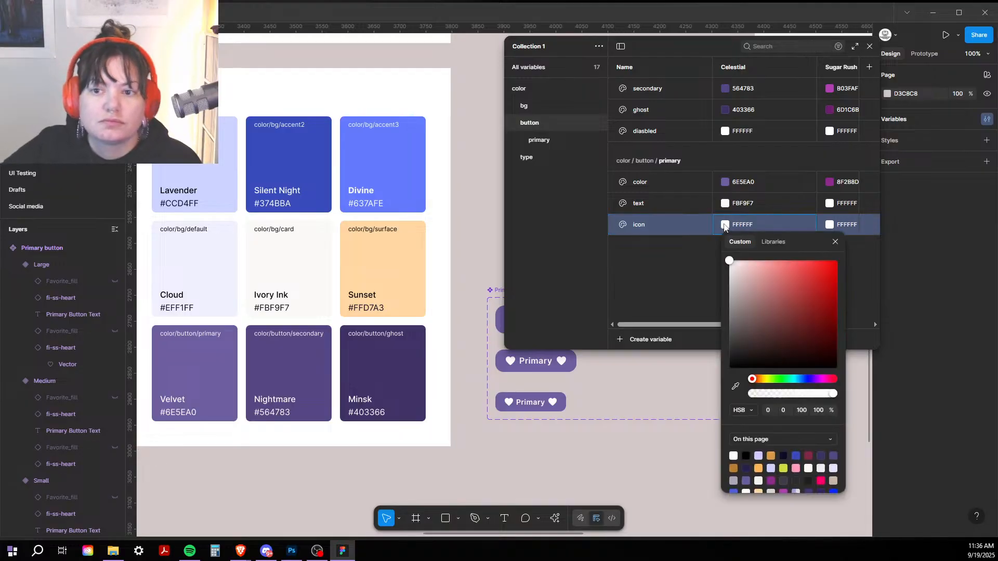
left_click(736, 386)
left_click(293, 265)
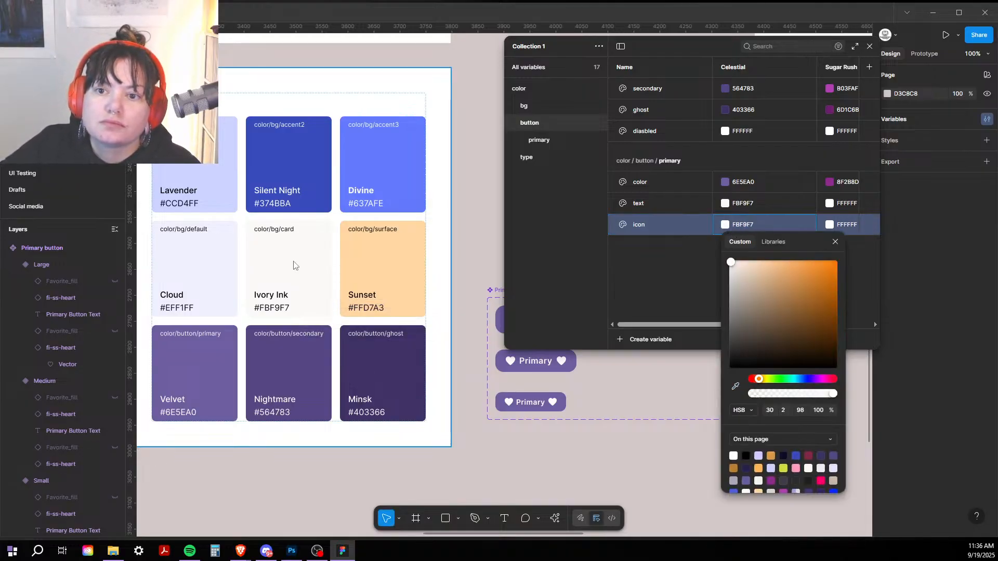
left_click(626, 451)
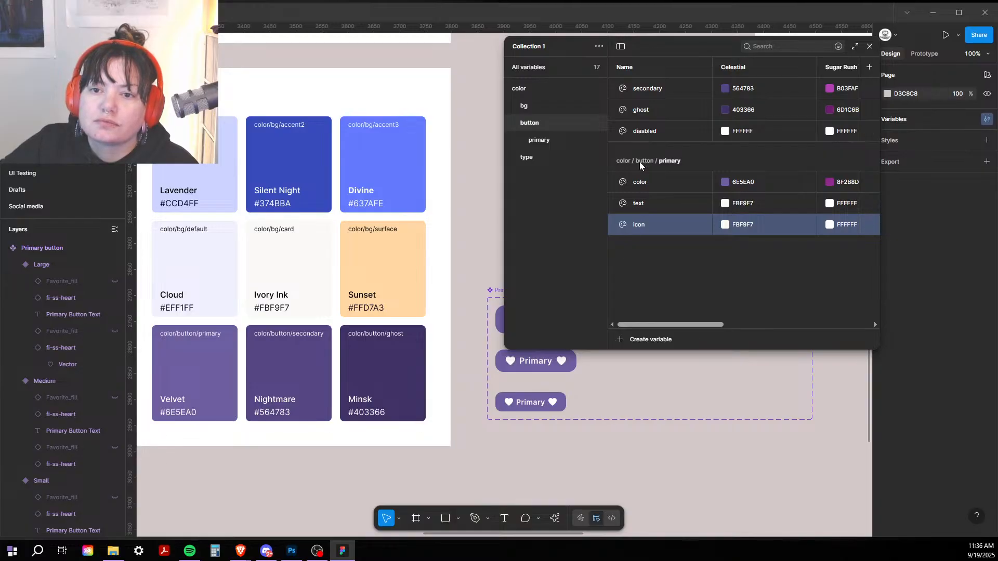
Step: Rename the color variable to default and close the variables window
left_click(635, 180)
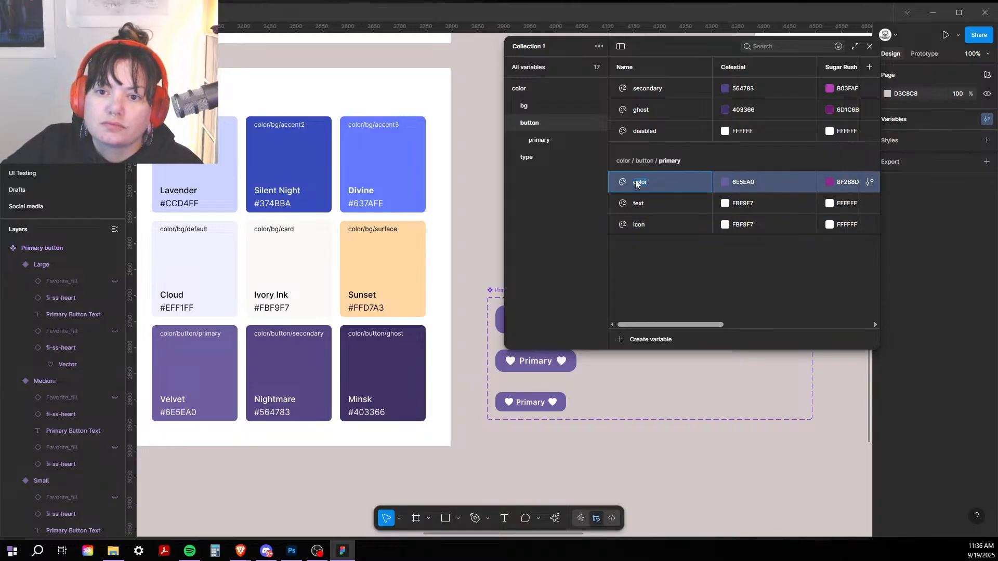
type("fault")
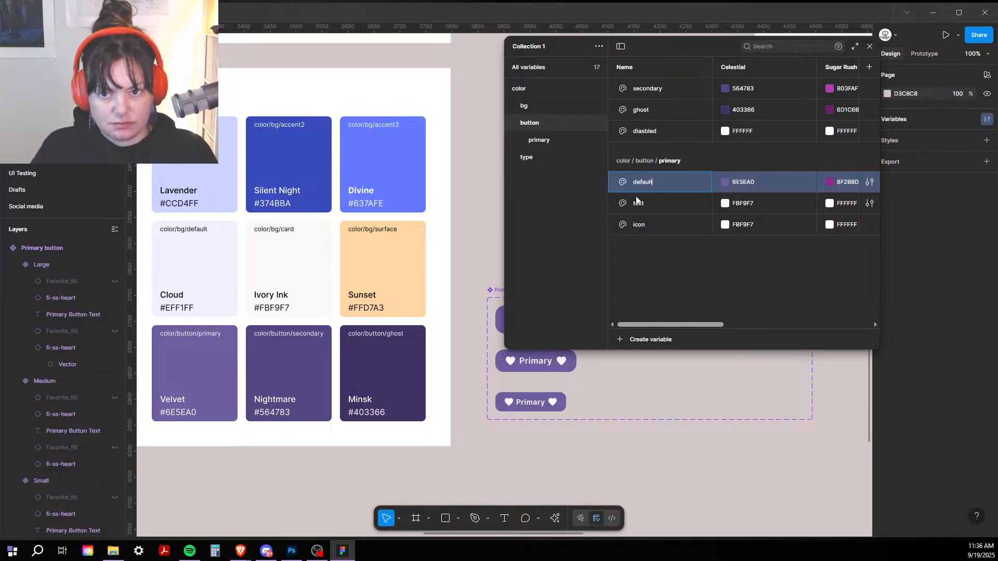
key("Return")
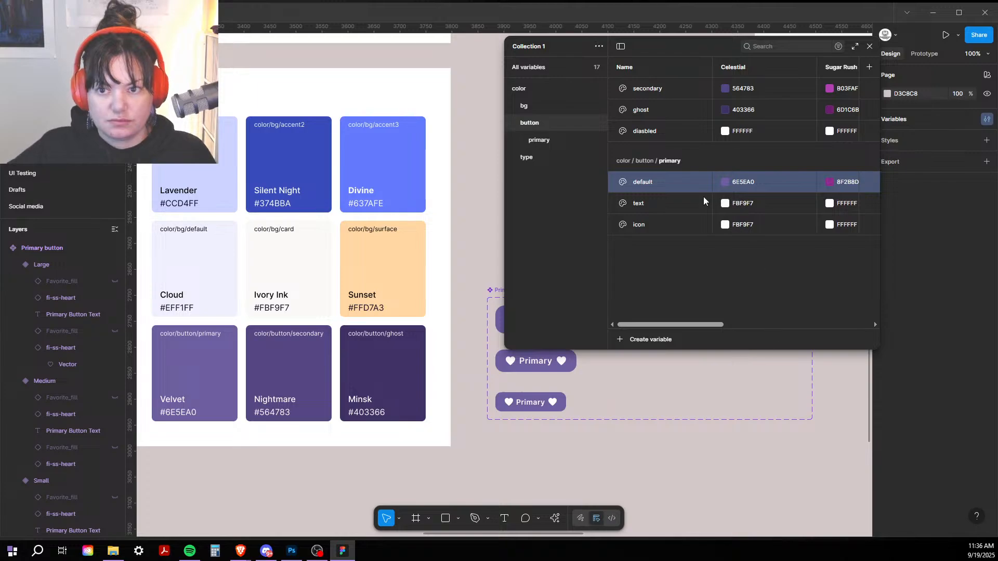
left_click(871, 47)
Step: Bind the heart icons on the Large, Medium and Small buttons to the primary icon variable
key("ctrl+plus")
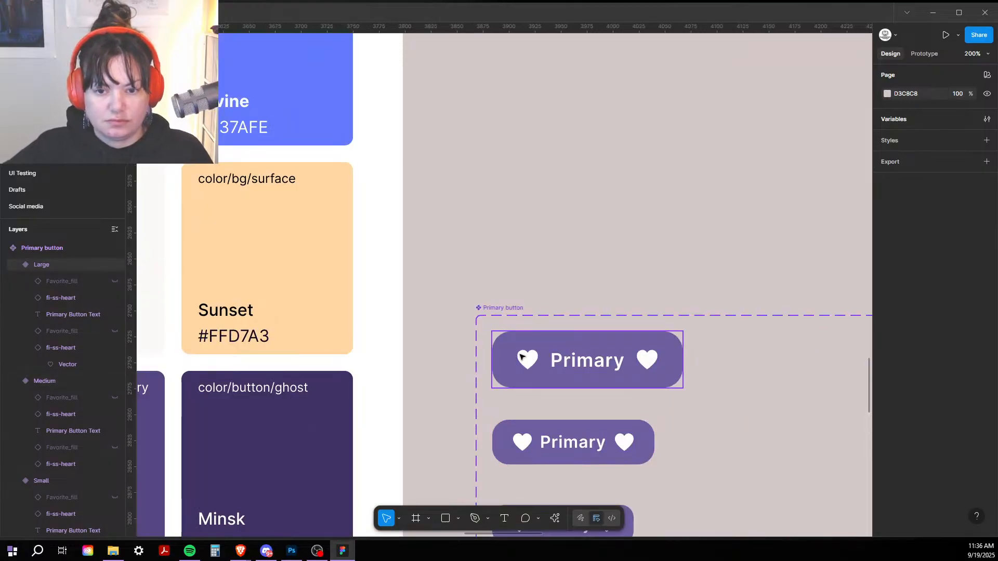
left_click_drag(541, 303, 503, 118)
double_click(486, 176)
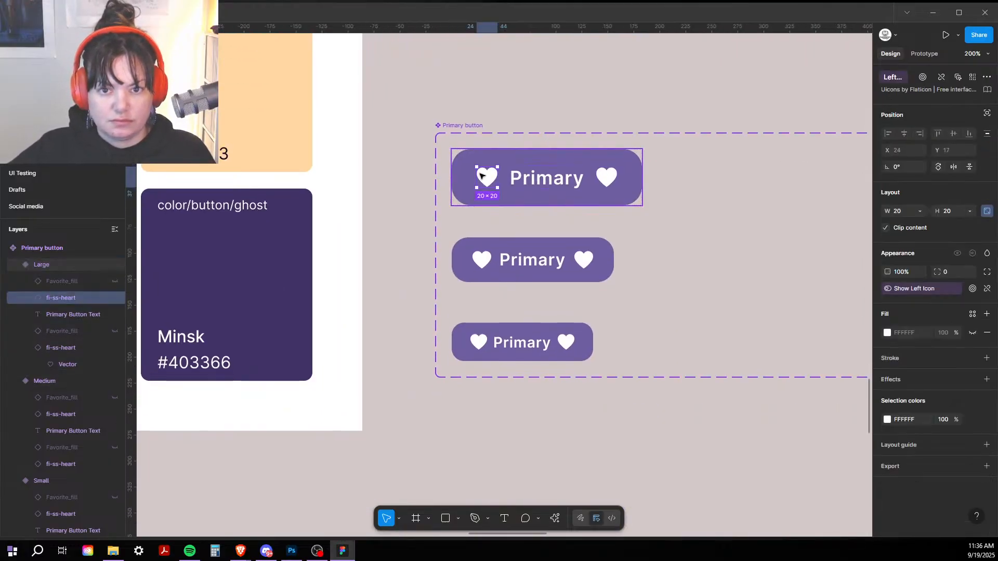
left_click(607, 178, "shift")
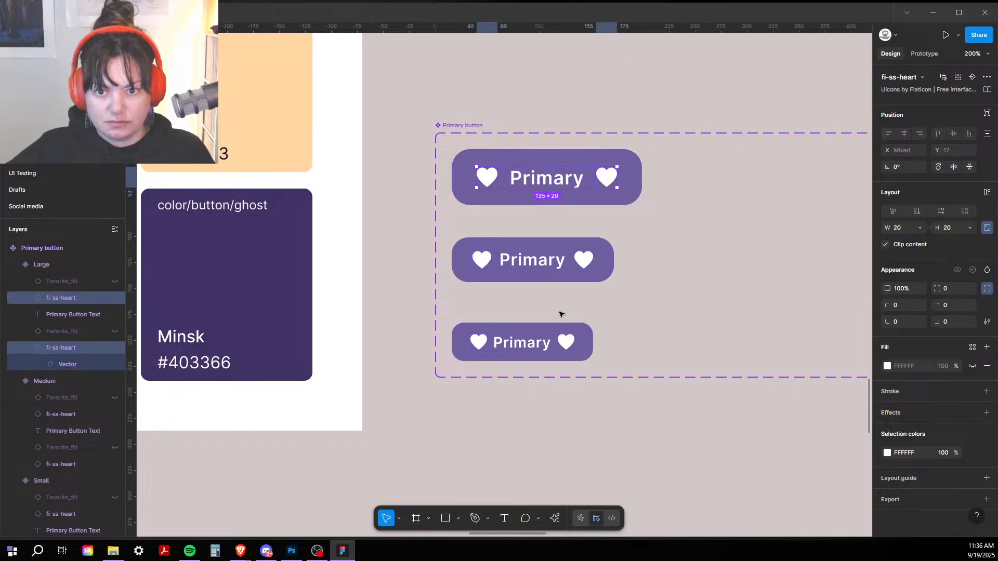
left_click(587, 261, "shift")
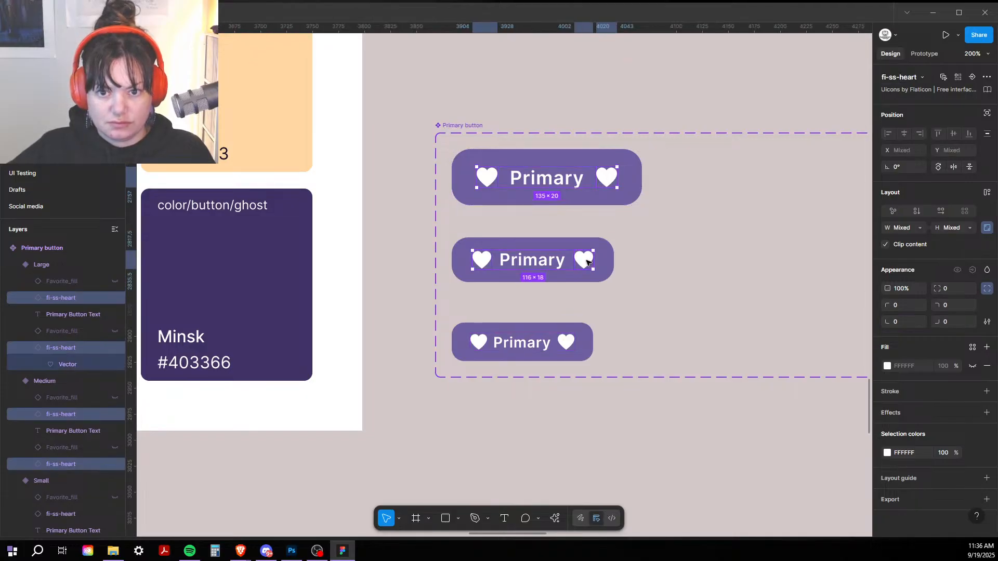
left_click(566, 344, "shift")
left_click(887, 453)
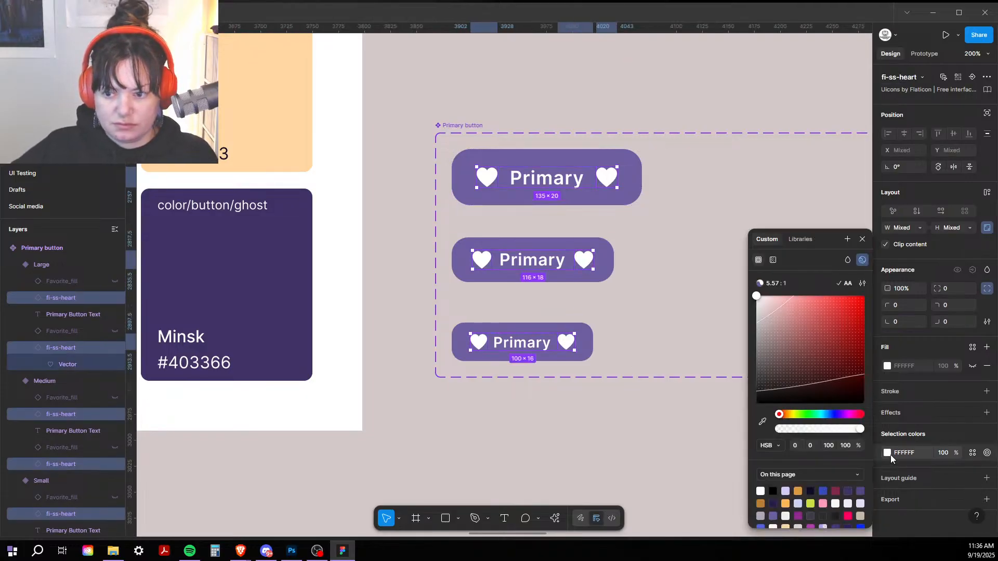
left_click(801, 239)
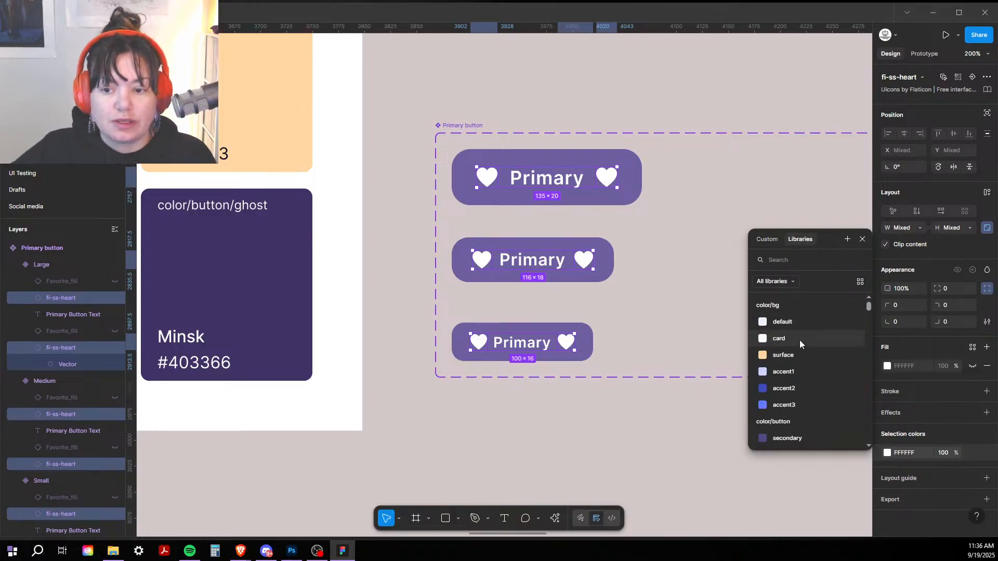
scroll(799, 340, "down", 3)
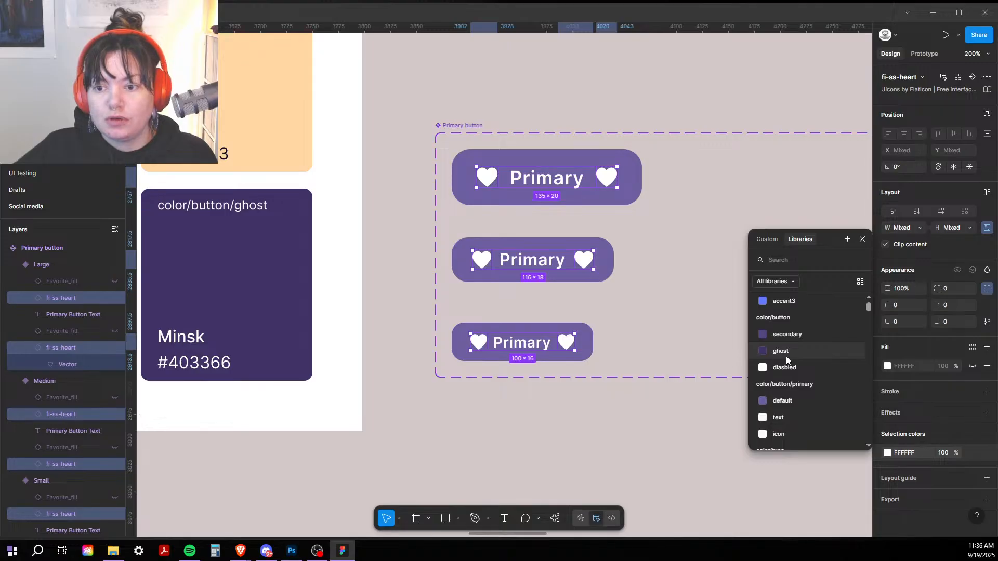
left_click(778, 435)
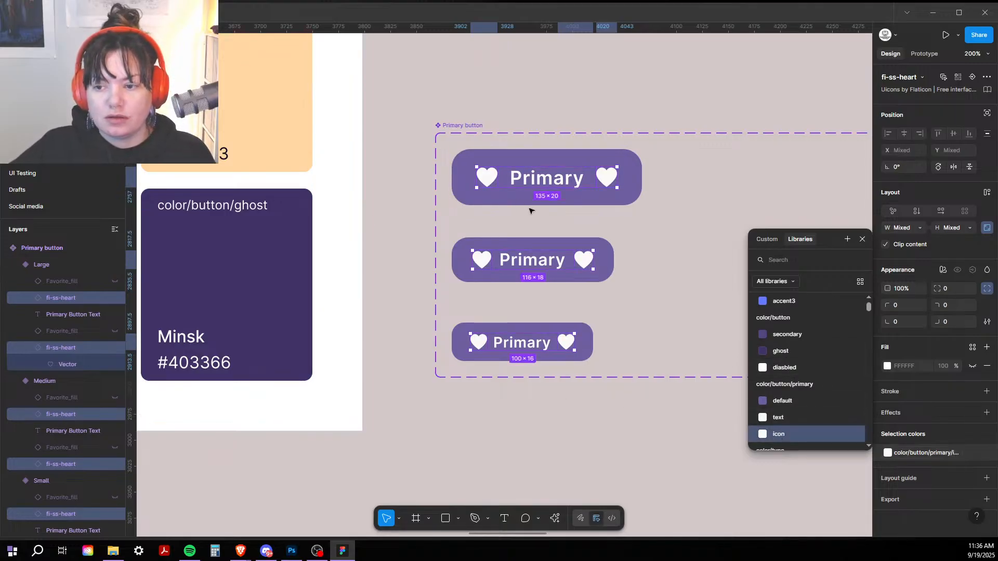
Step: Bind the three Primary labels' fill to the color/button/primary/text variable, then deselect
left_click(537, 177)
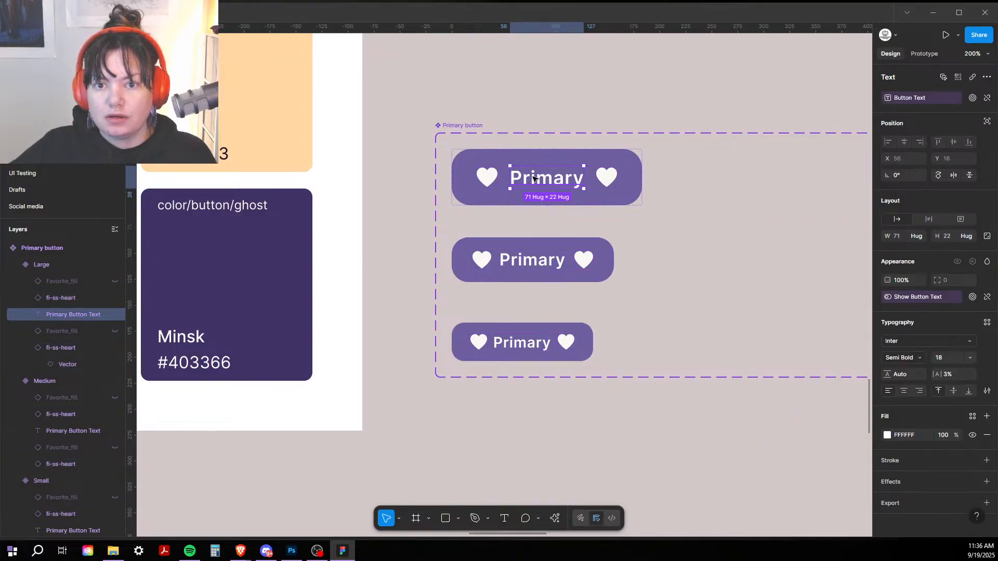
key("Return")
key("Escape")
left_click(758, 225)
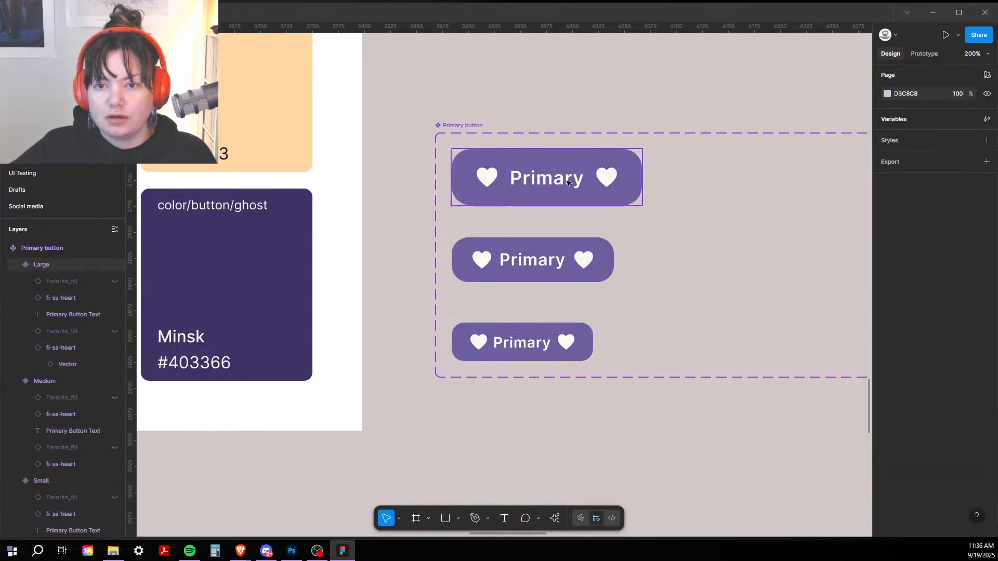
left_click(545, 186)
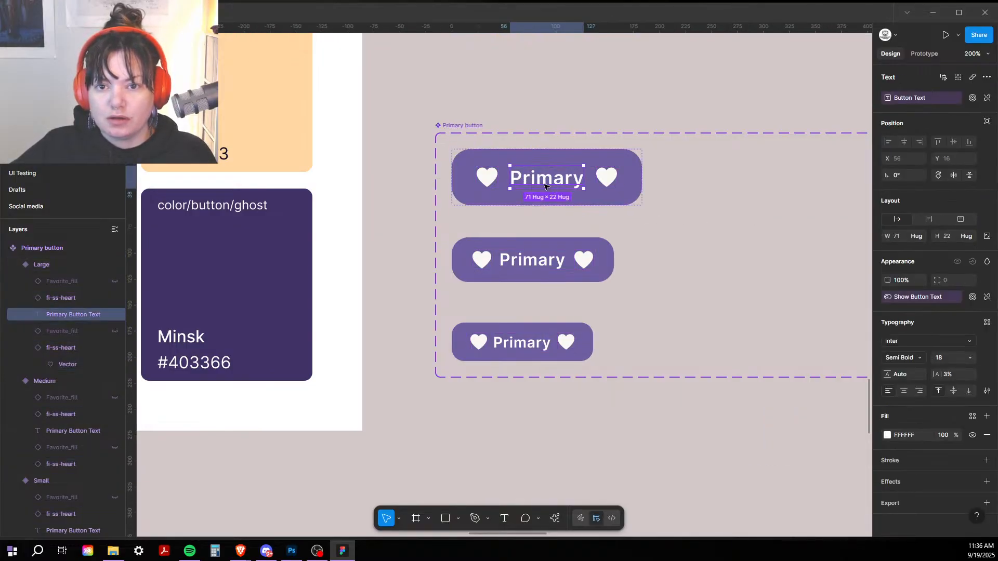
left_click(537, 261, "shift")
left_click(512, 345, "shift")
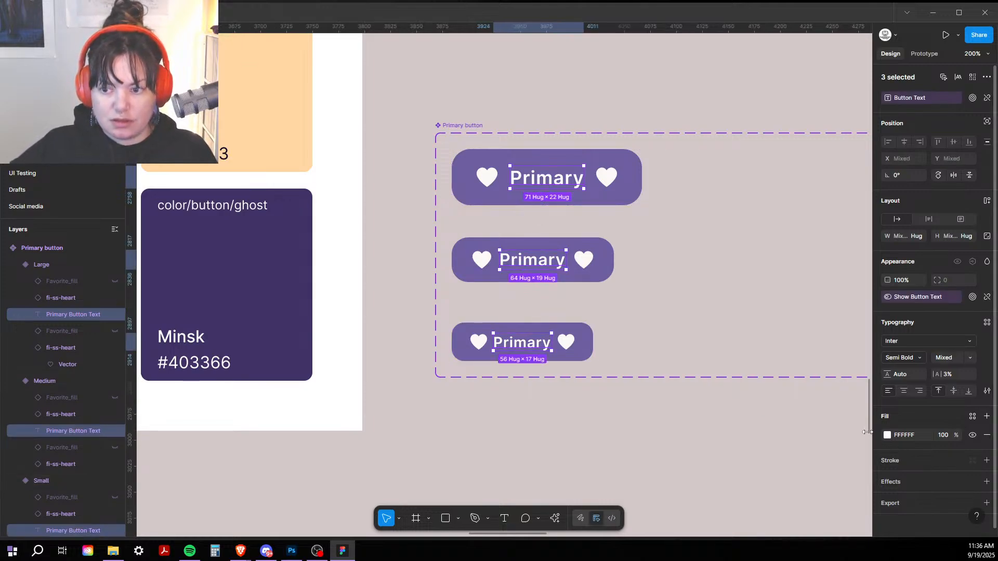
left_click(887, 435)
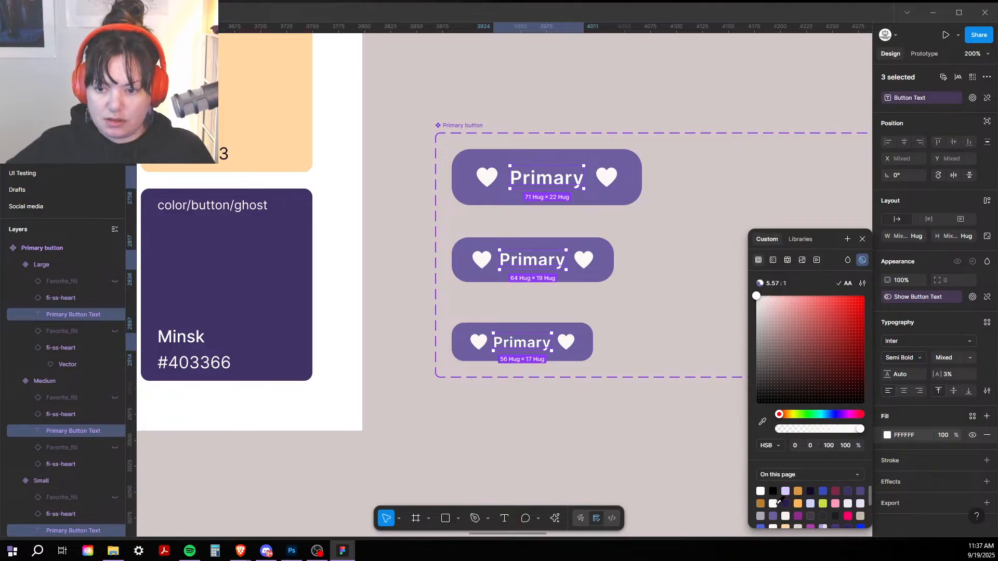
left_click(804, 240)
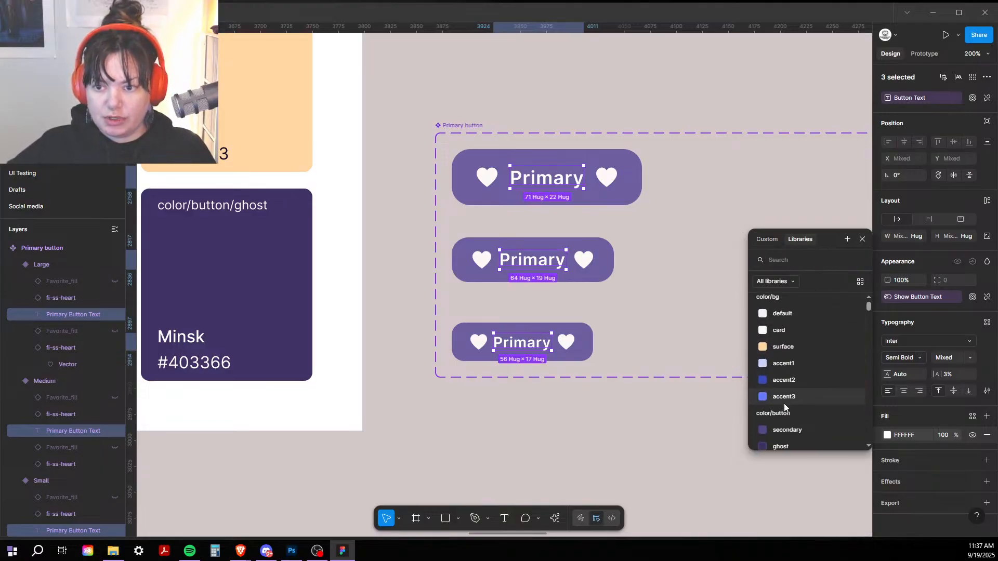
scroll(783, 416, "down", 2)
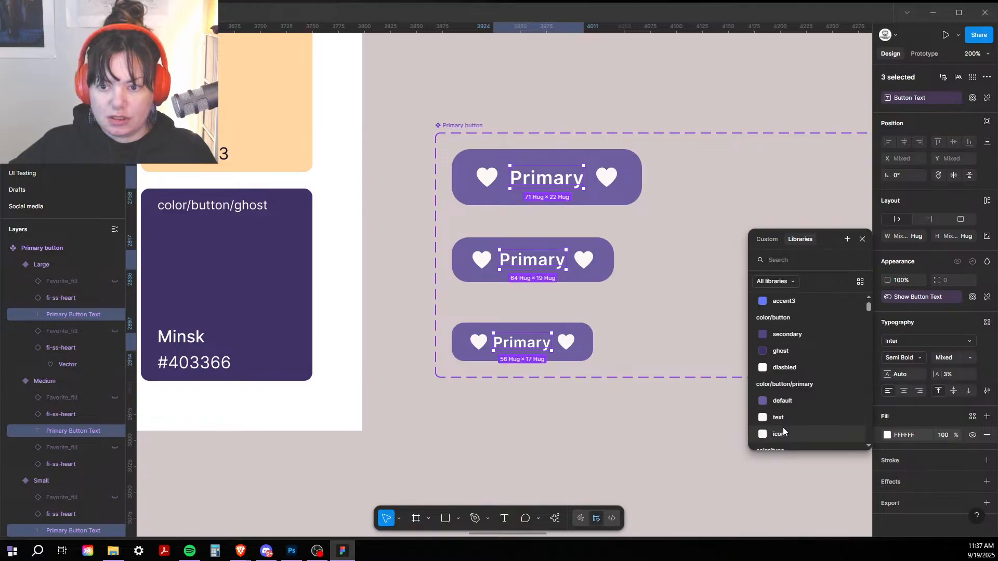
left_click(781, 419)
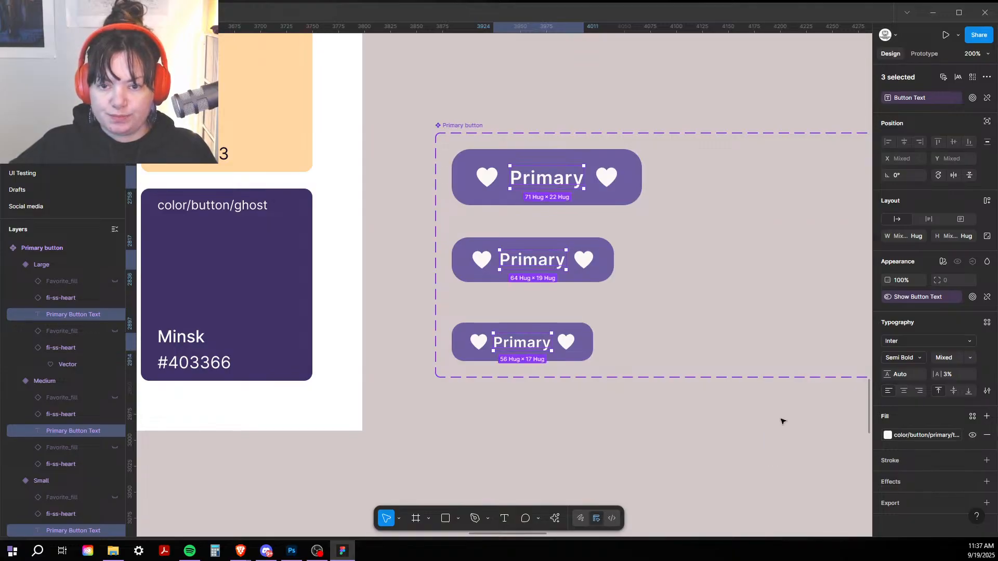
left_click(782, 420)
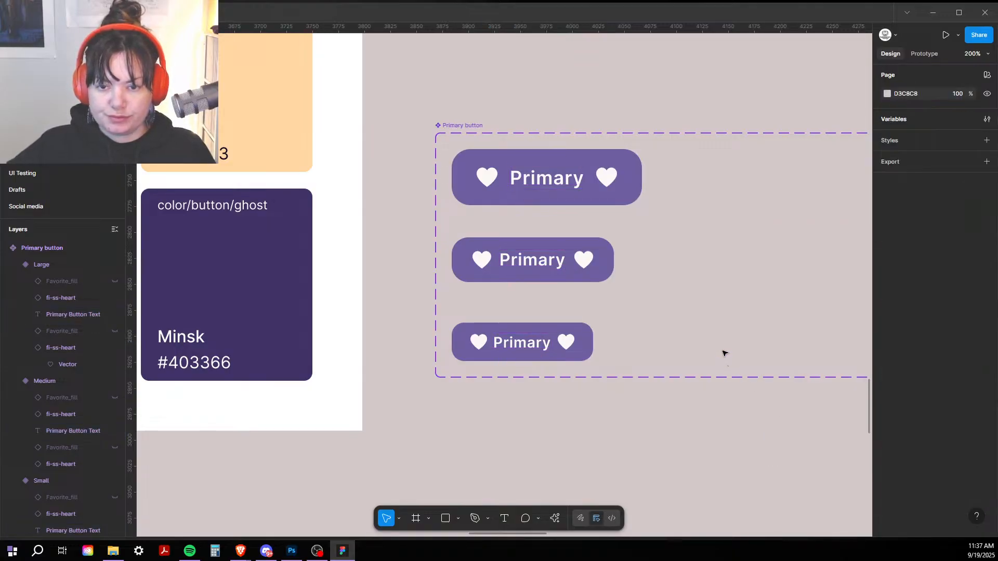
key("ctrl+minus")
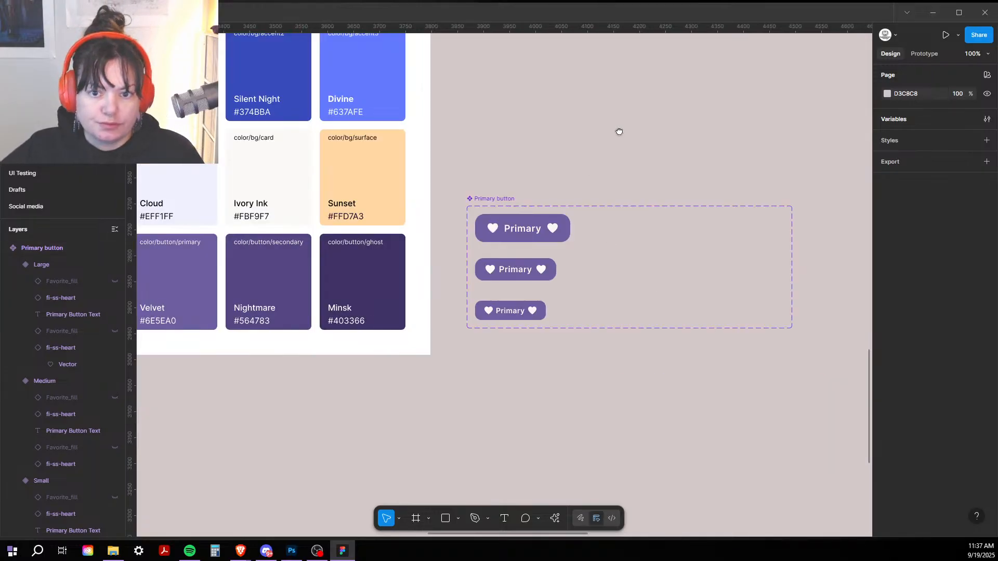
Step: Zoom out and pan the canvas to frame the Apothecary and Sugar Rush palette cards
left_click(498, 232)
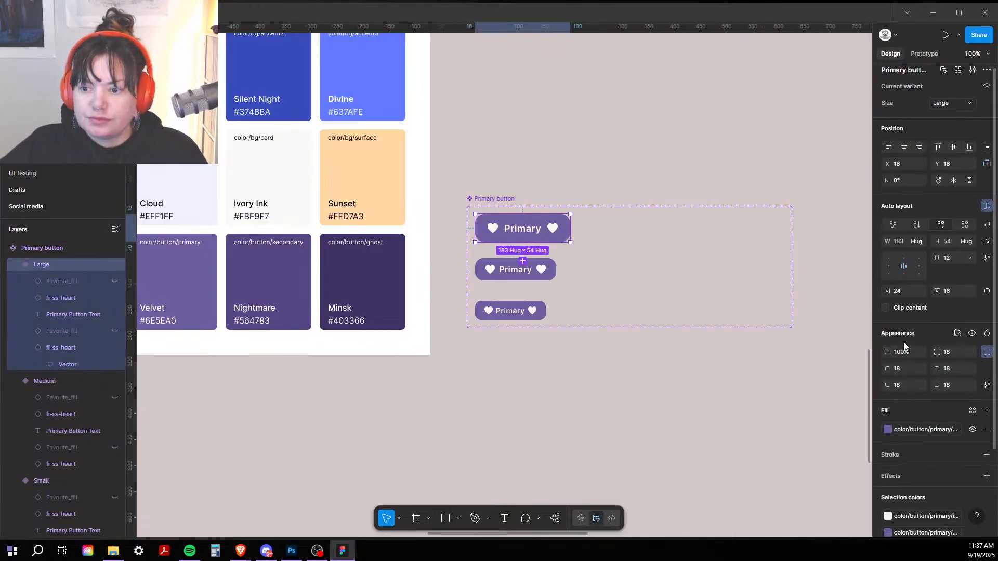
scroll(905, 346, "down", 2)
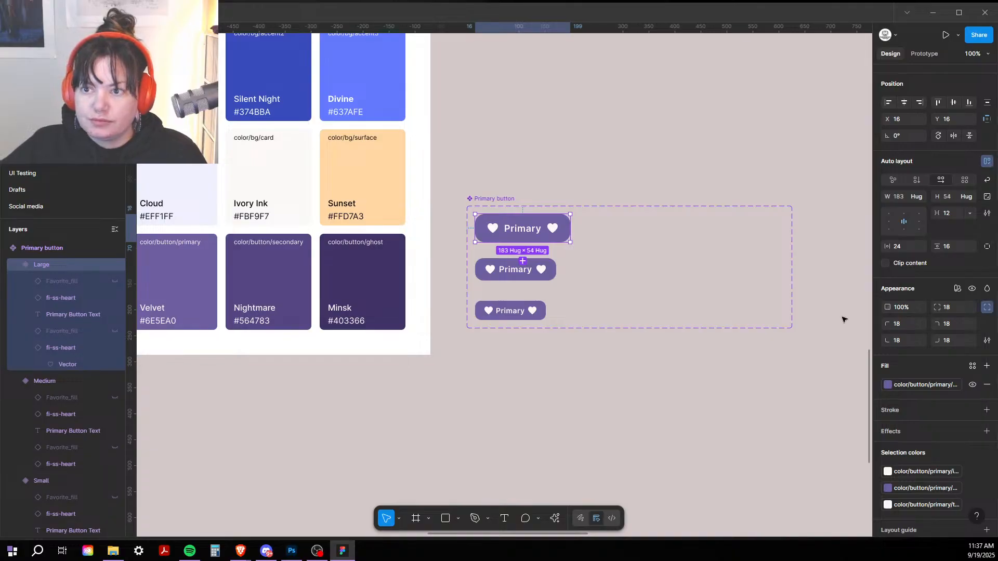
left_click(528, 135)
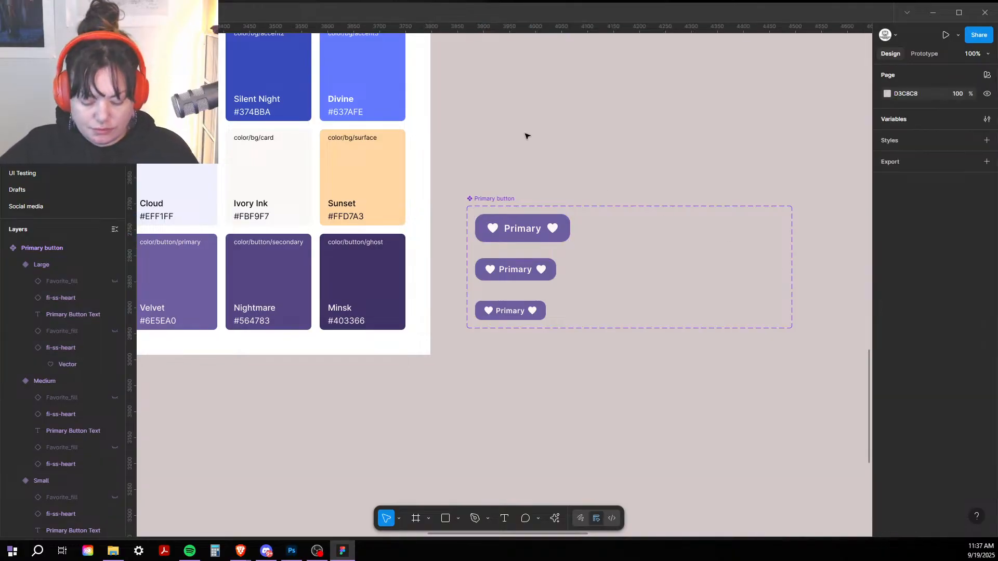
key("ctrl+minus")
left_click_drag(547, 201, 629, 473)
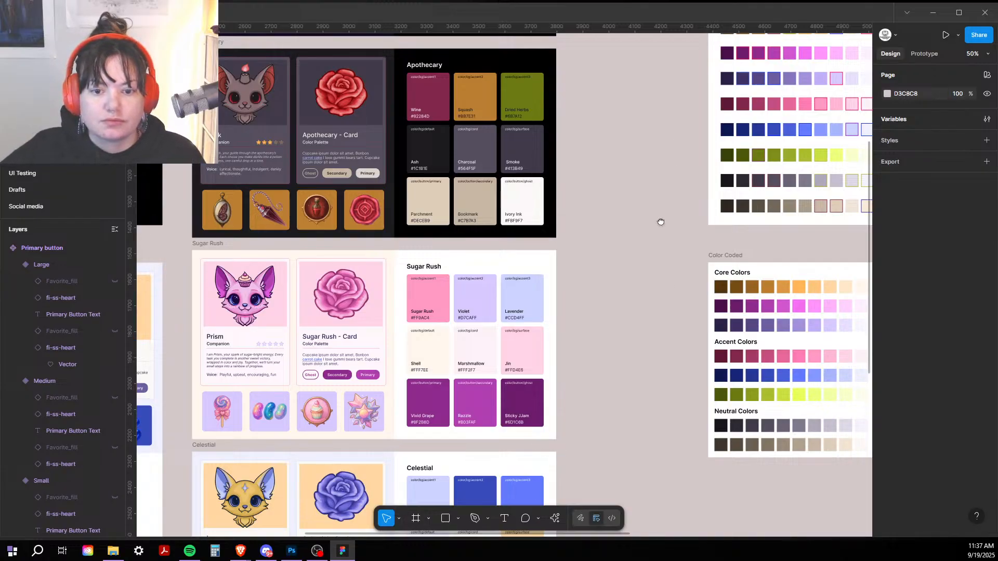
left_click_drag(660, 221, 634, 373)
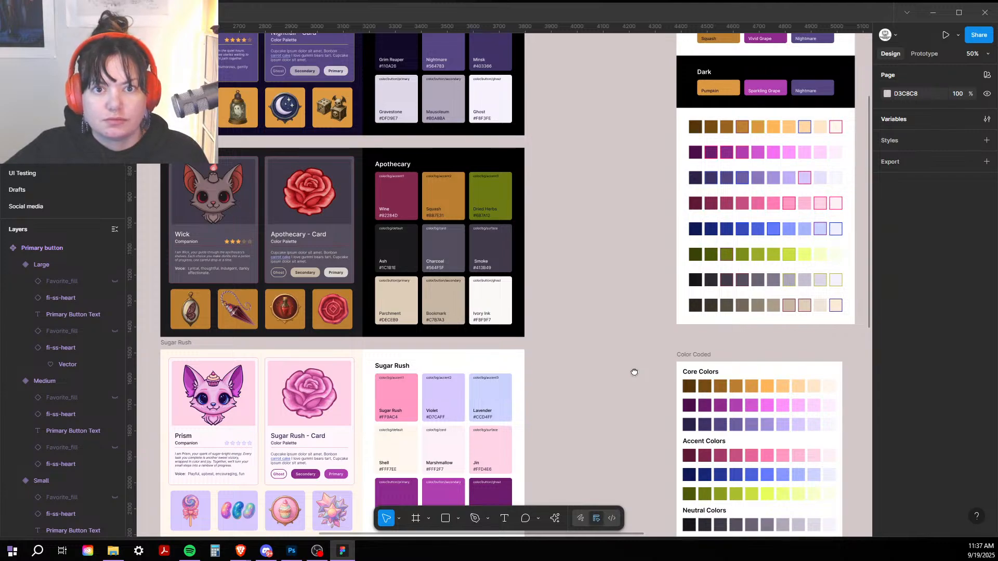
left_click_drag(635, 372, 635, 373)
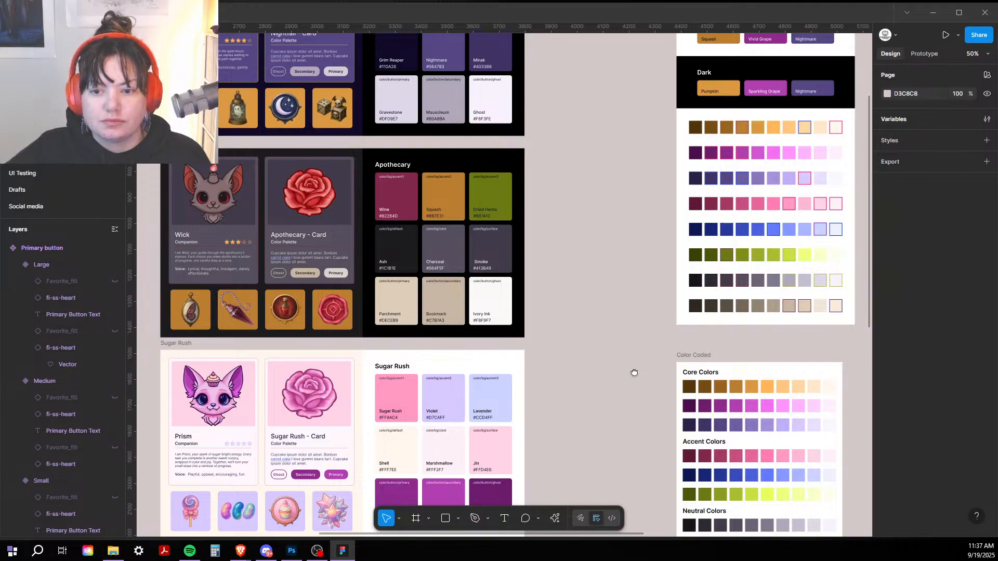
Step: Set the primary text variable's Sugar Rush value to the Marshmallow colour FFF2F7
left_click(988, 117)
scroll(696, 189, "down", 3)
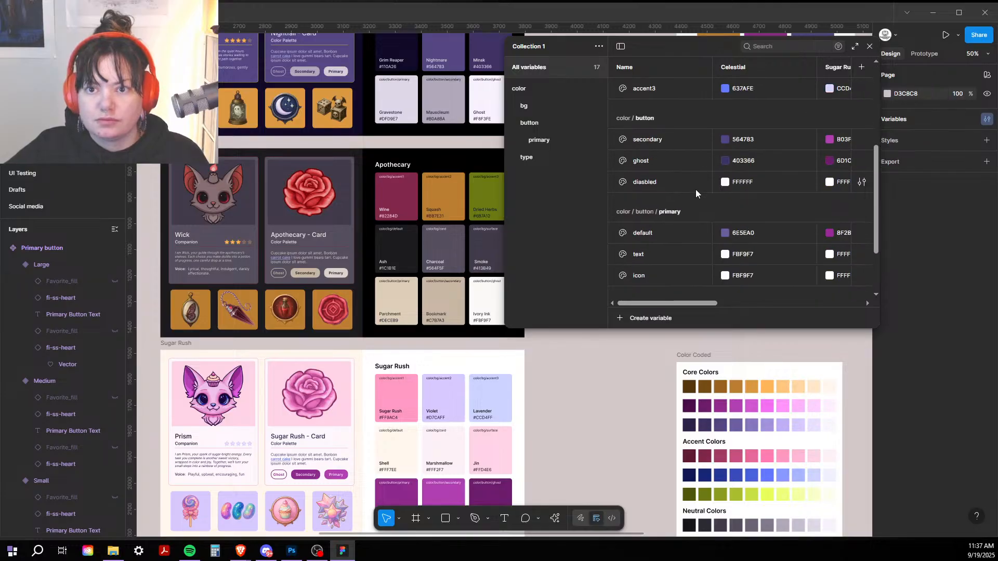
scroll(696, 193, "down", 3)
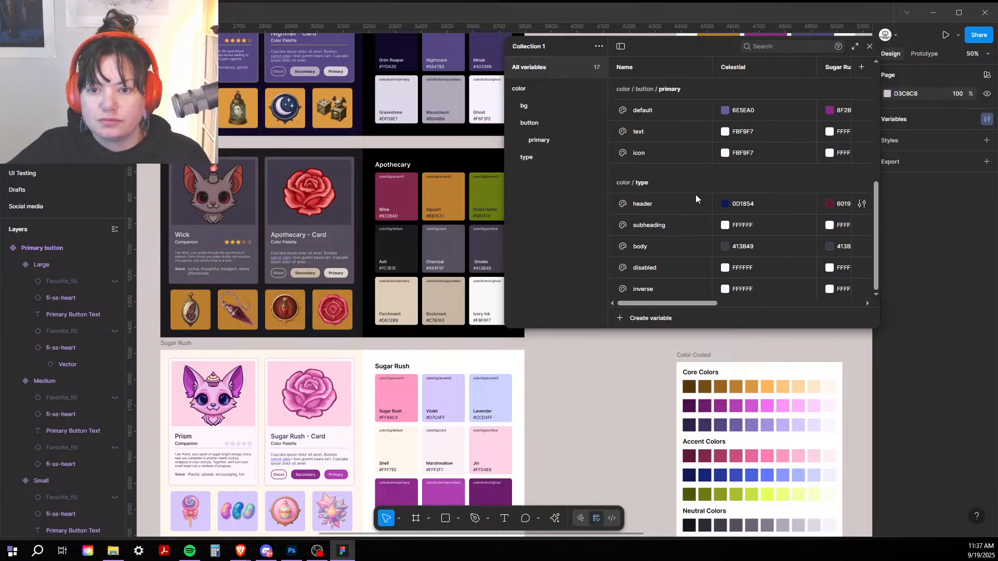
left_click_drag(663, 304, 693, 304)
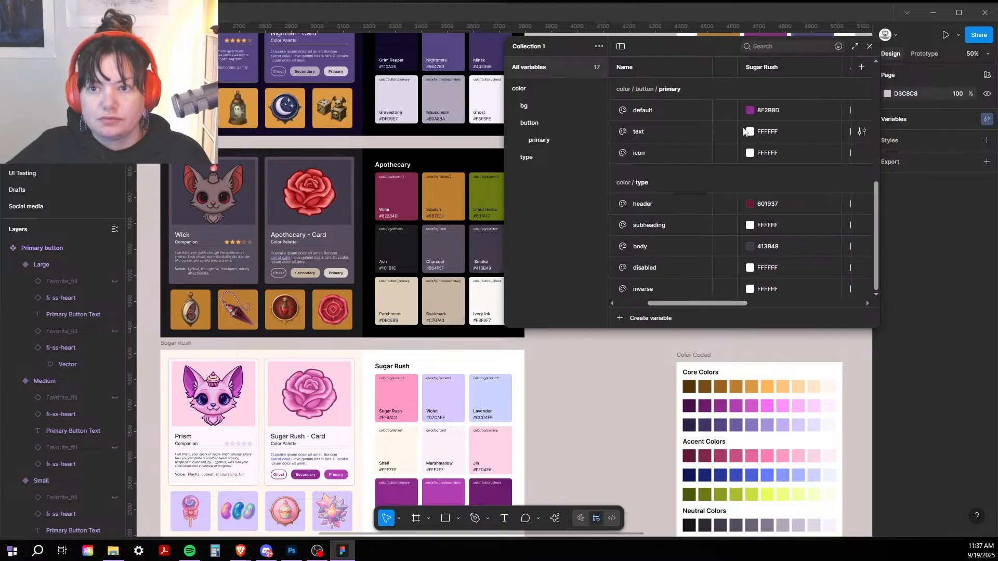
left_click(750, 132)
left_click(760, 293)
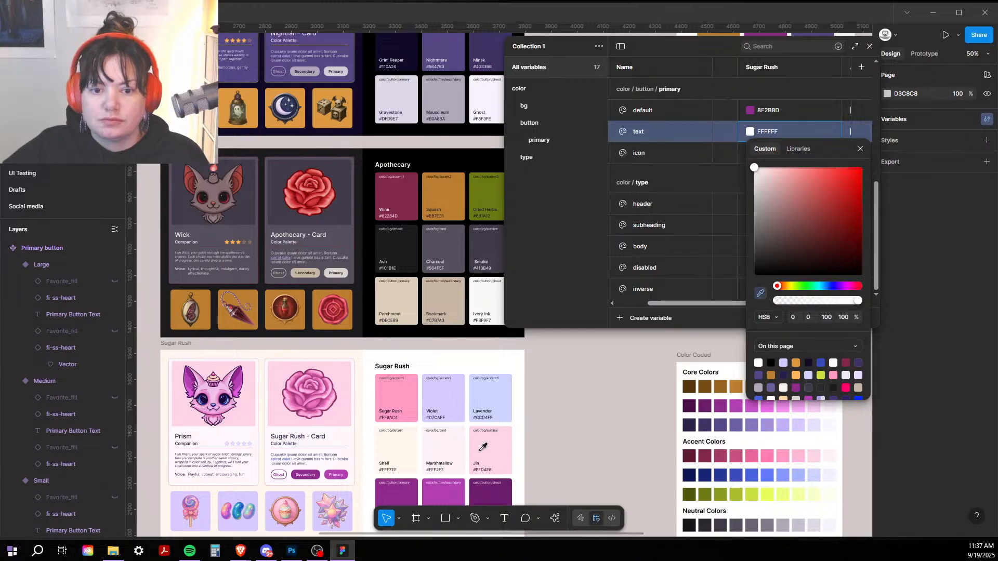
left_click(436, 441)
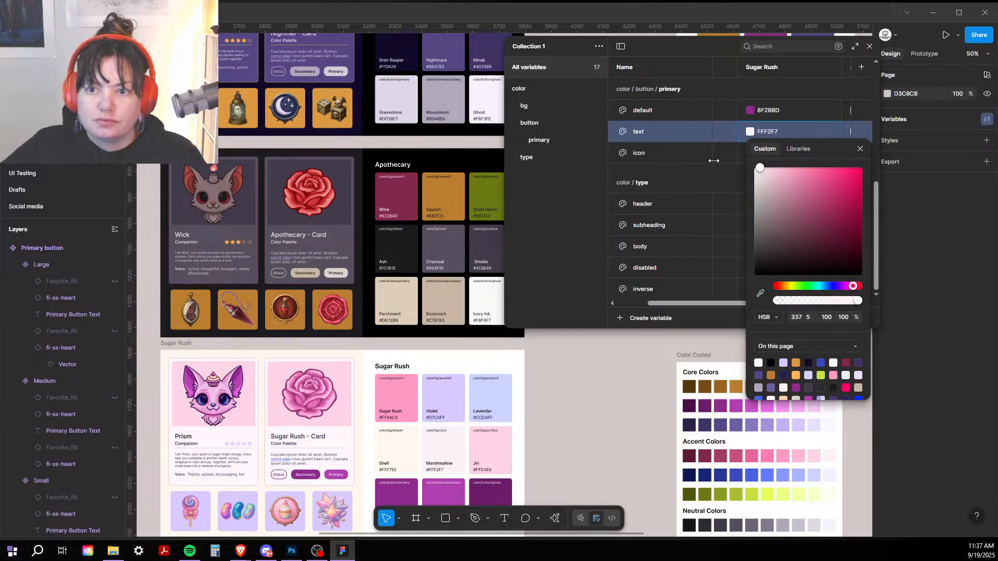
left_click(728, 172)
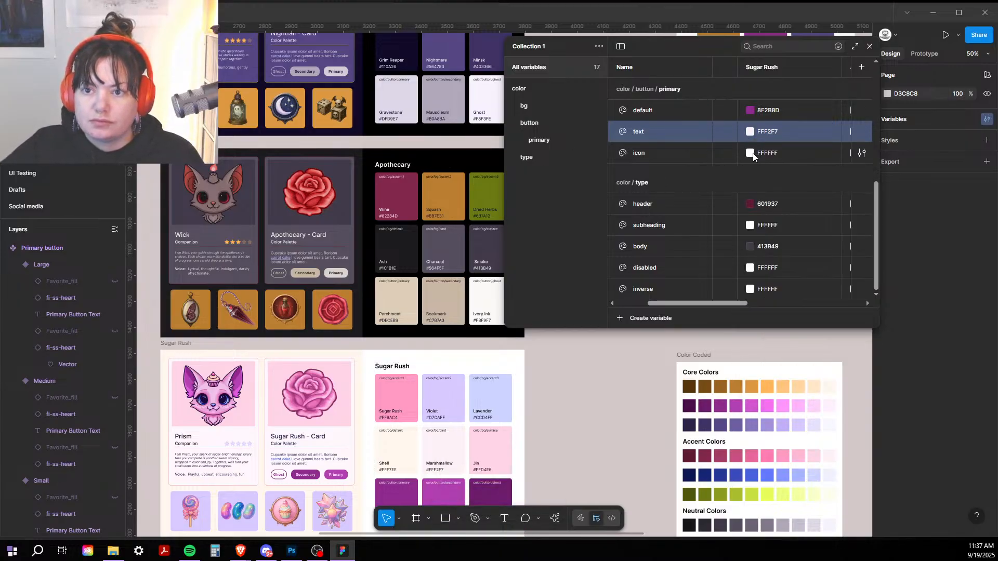
Step: Set the primary icon variable's Sugar Rush value to Marshmallow FFF2F7 as well
left_click(750, 152)
left_click(760, 314)
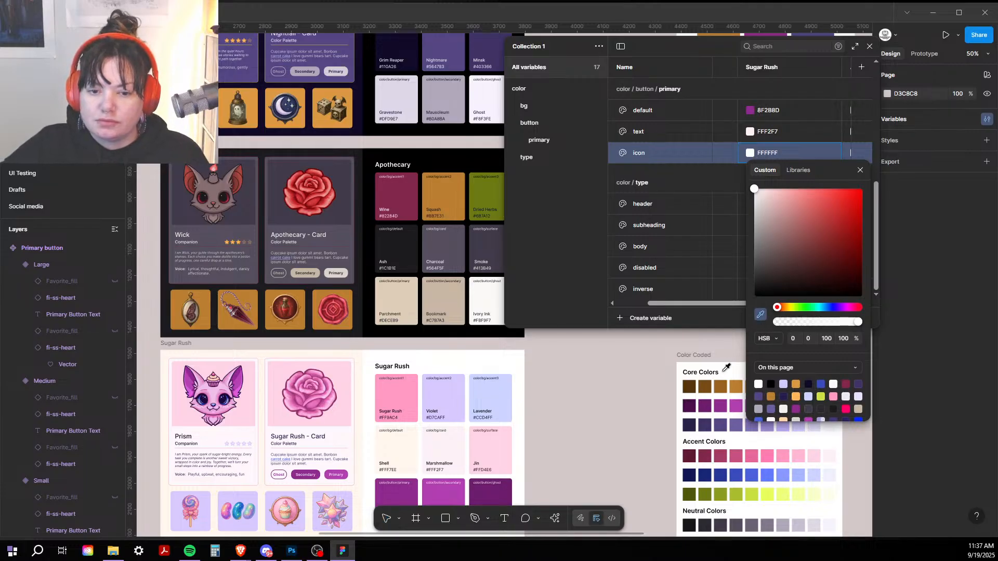
left_click(456, 448)
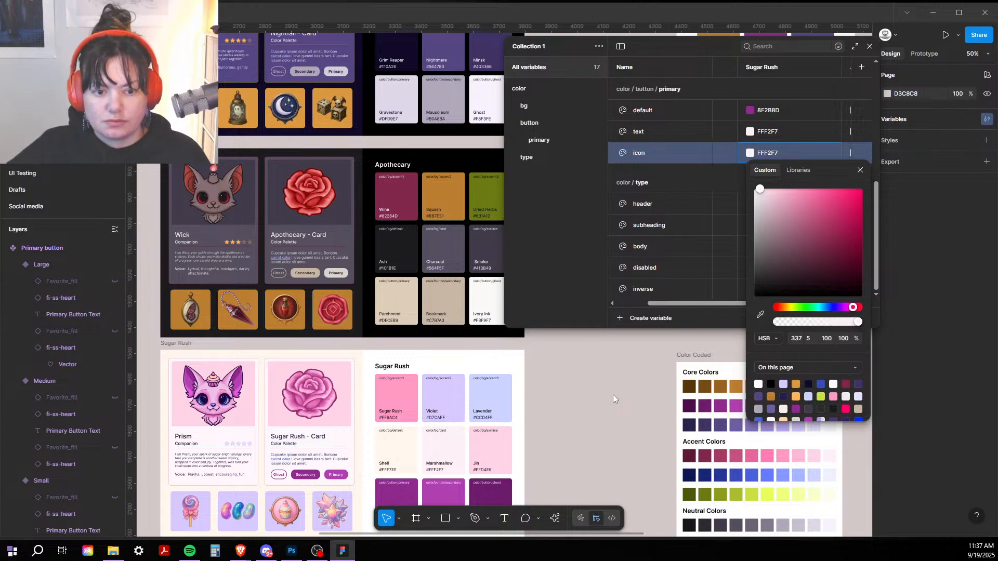
left_click(595, 395)
scroll(595, 395, "up", 1)
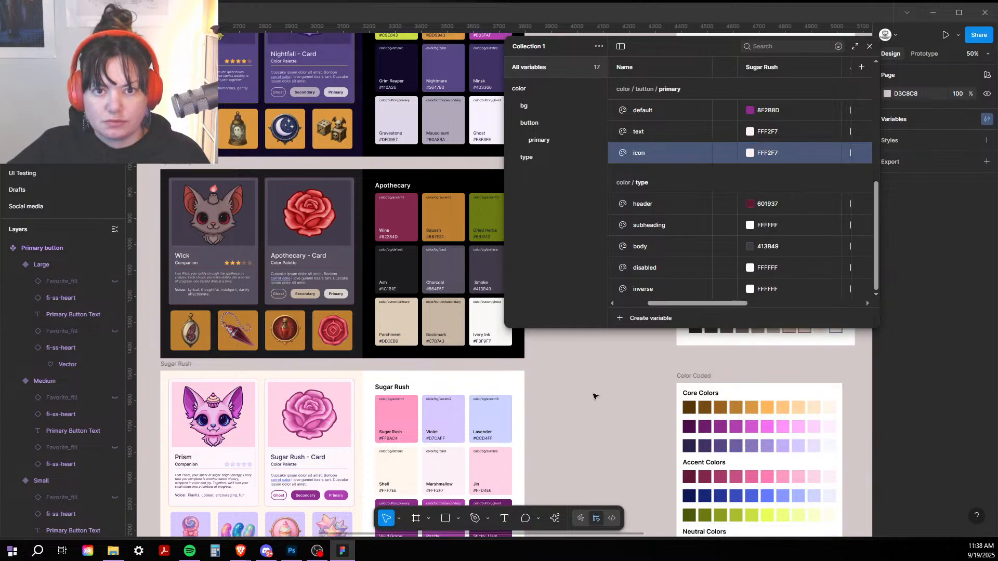
scroll(596, 397, "up", 5)
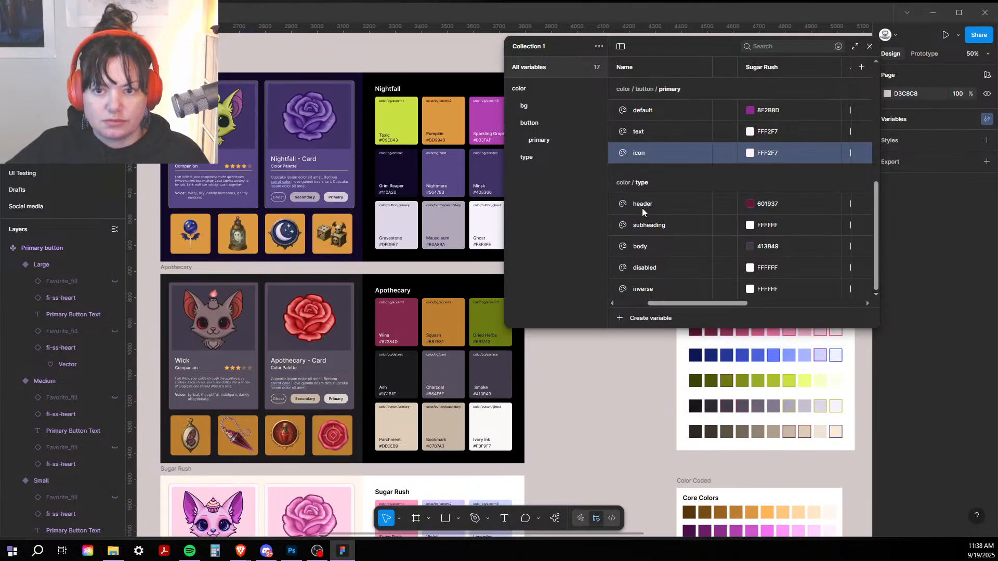
Step: Set the Apothecary values of the primary text and icon variables to the Charcoal swatch
left_click_drag(701, 303, 749, 303)
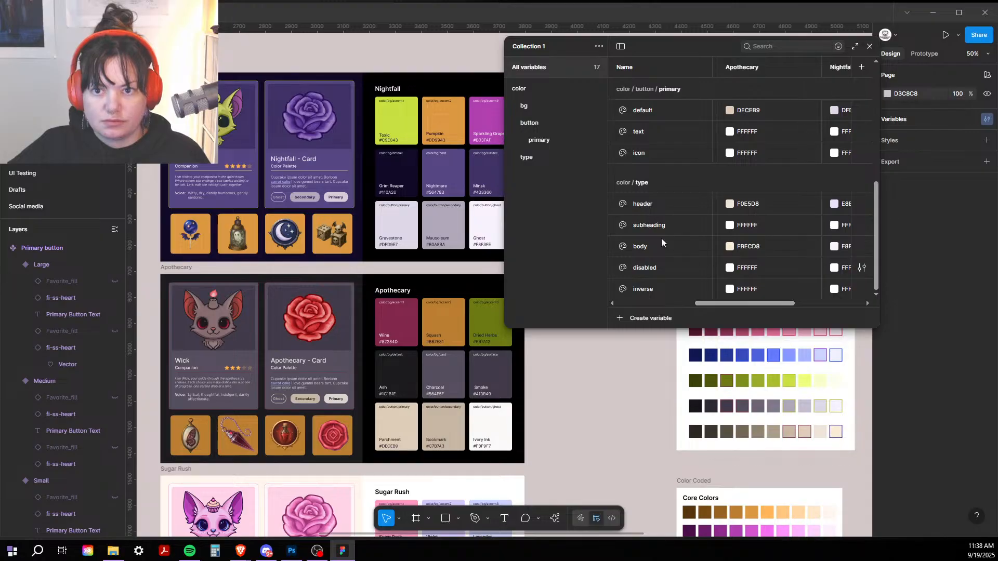
left_click(729, 134)
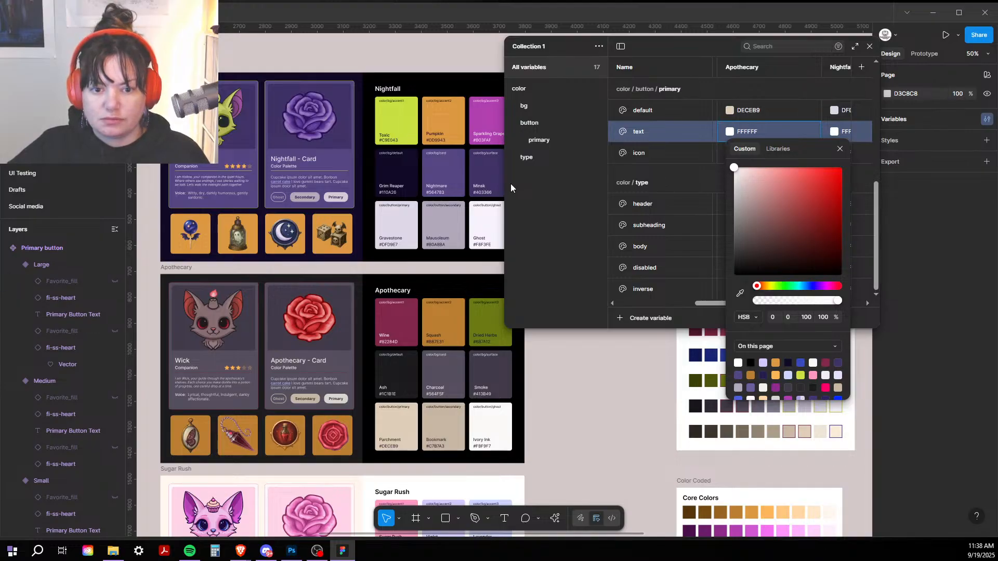
left_click(740, 294)
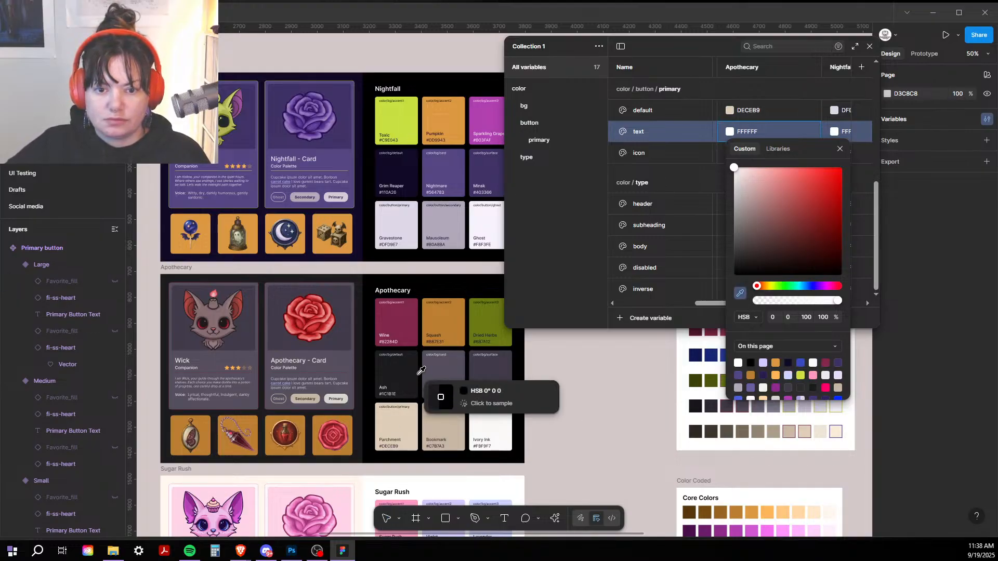
left_click(437, 369)
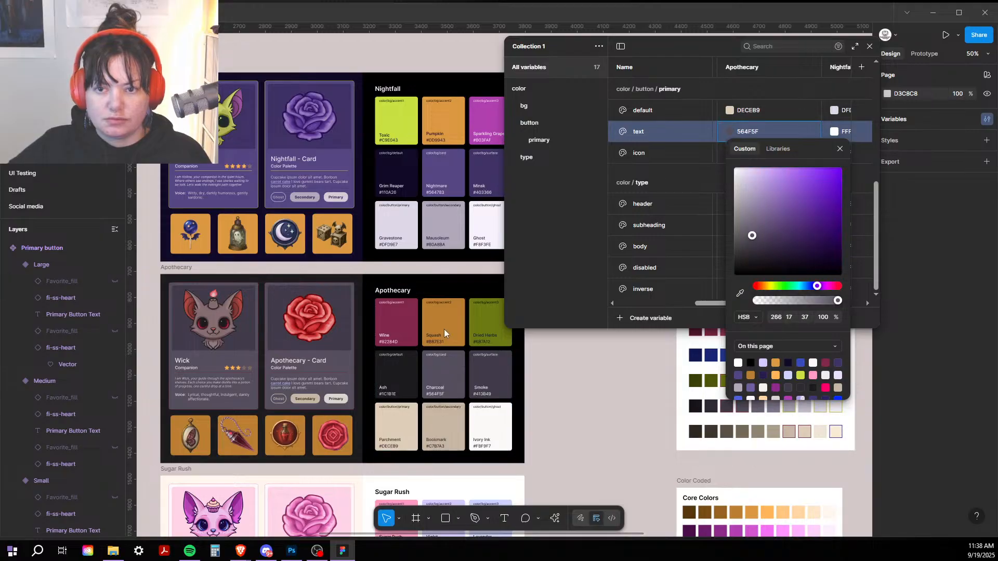
left_click_drag(804, 149, 797, 194)
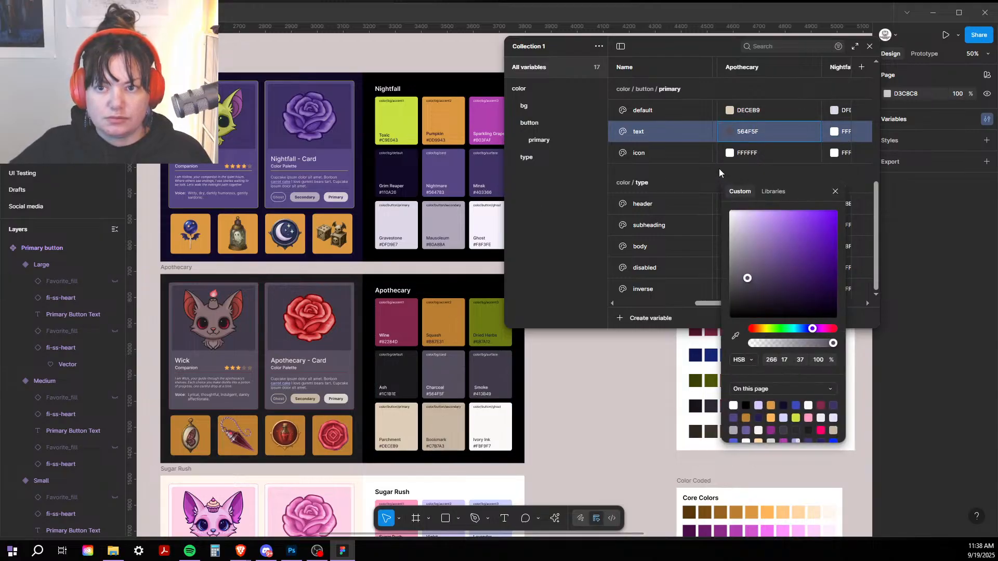
left_click(732, 151)
left_click(731, 153)
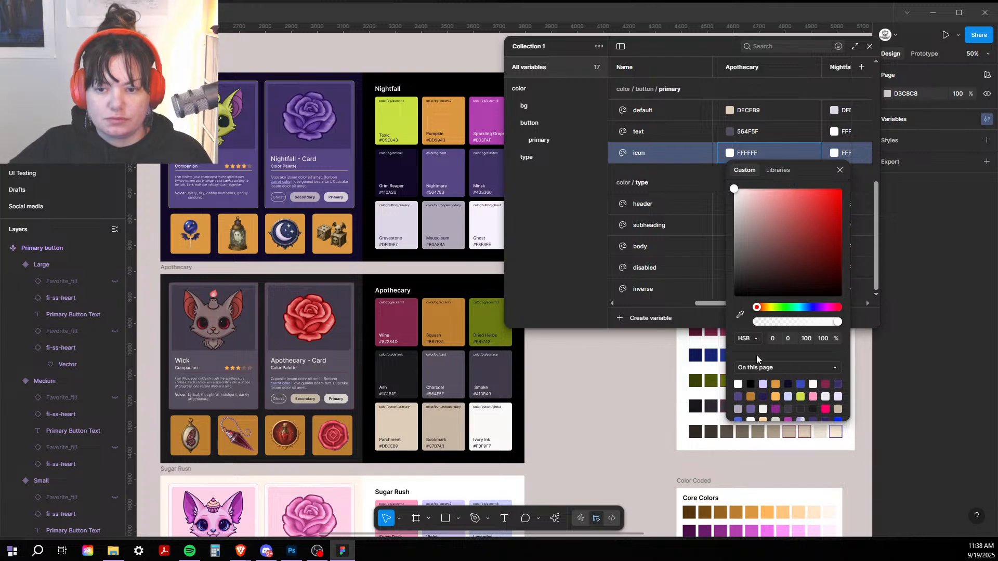
left_click(741, 315)
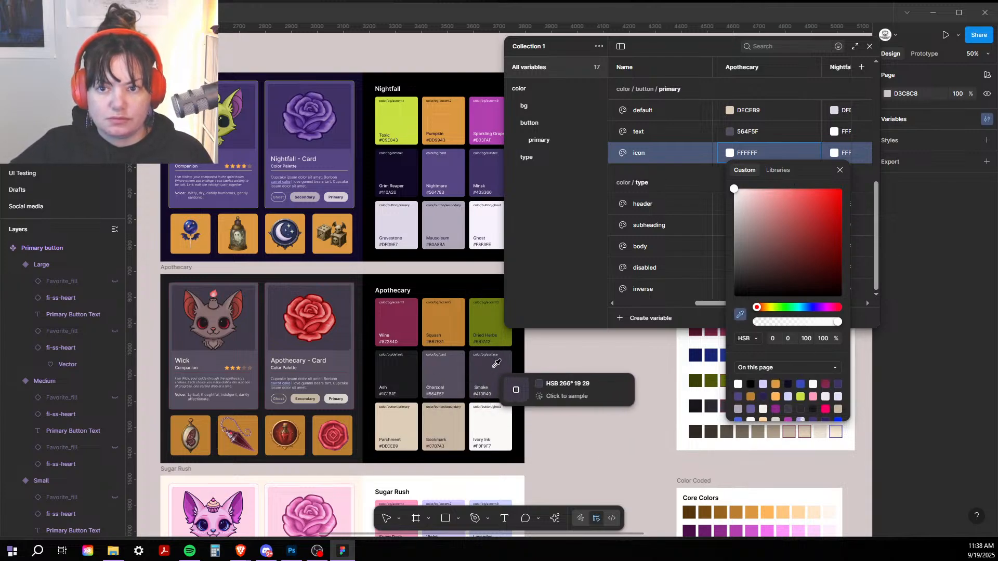
left_click(448, 367)
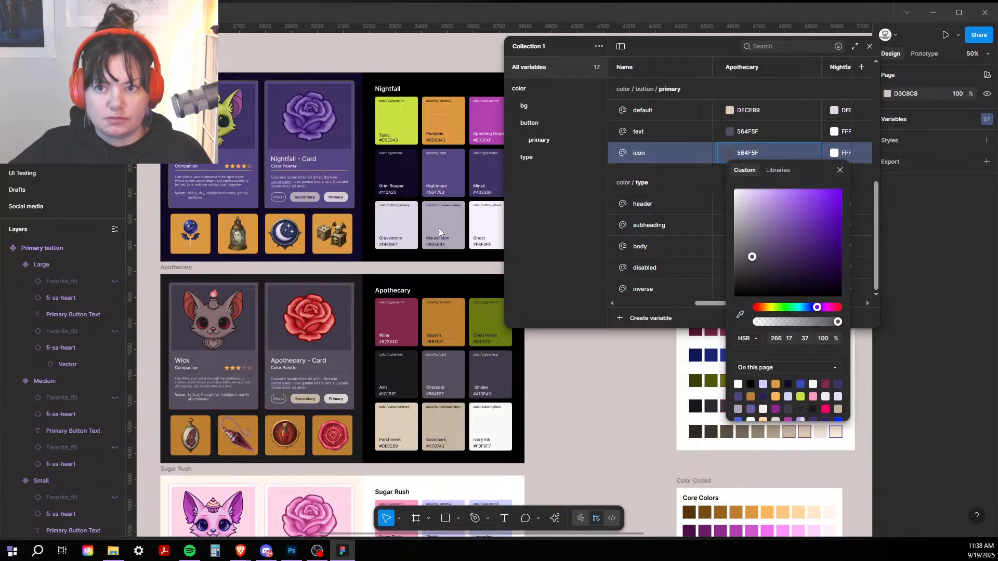
left_click(841, 172)
Step: Set Nightfall text and icon values to Nightmare purple 564783, then close the variables window
left_click_drag(744, 305, 778, 306)
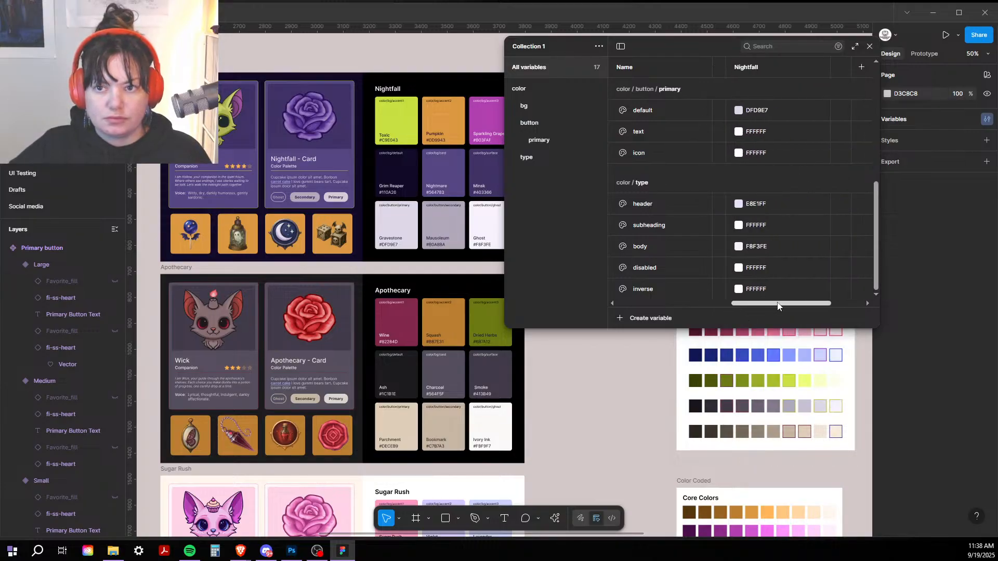
left_click(743, 134)
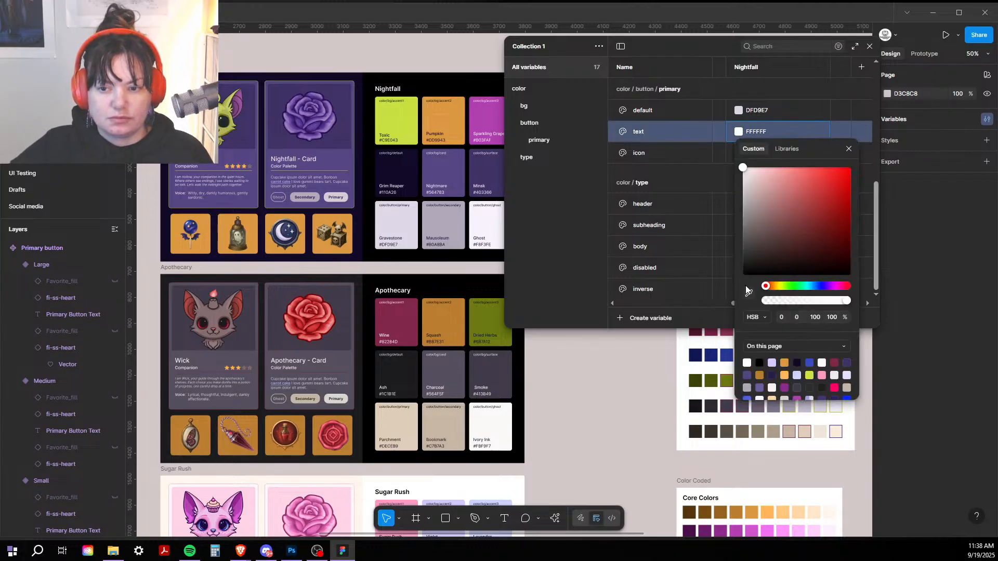
left_click(749, 293)
left_click(436, 177)
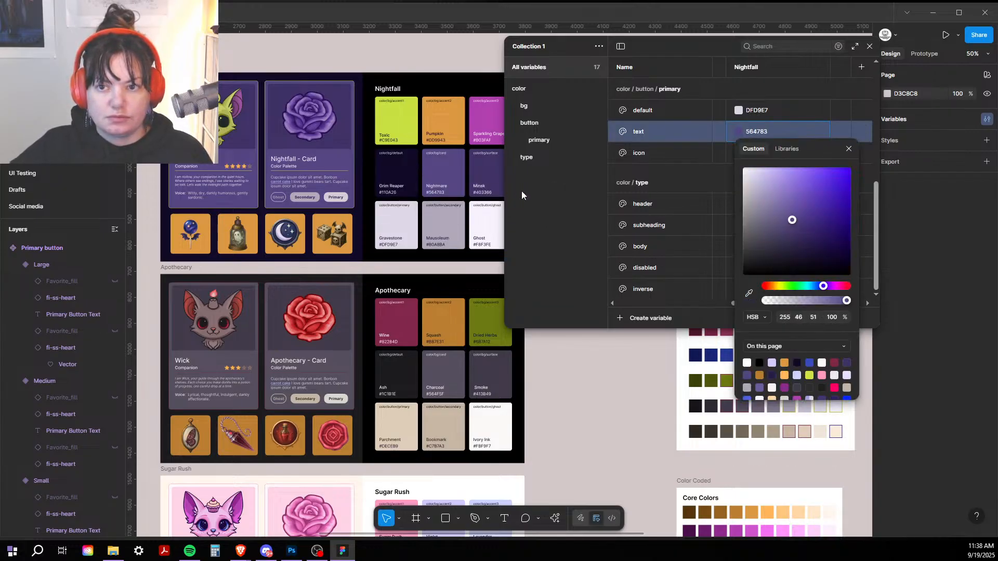
left_click(542, 266)
left_click(740, 153)
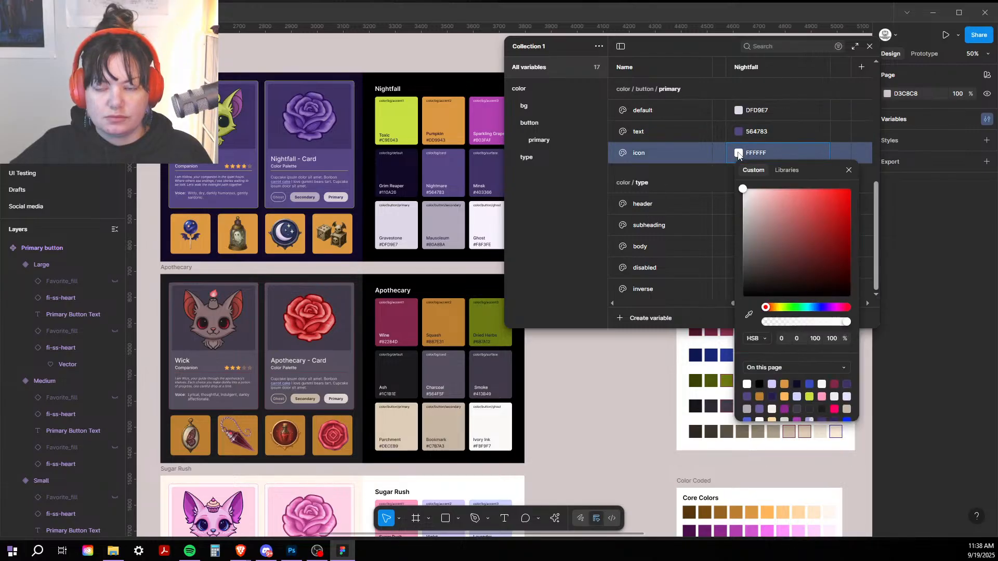
left_click(750, 317)
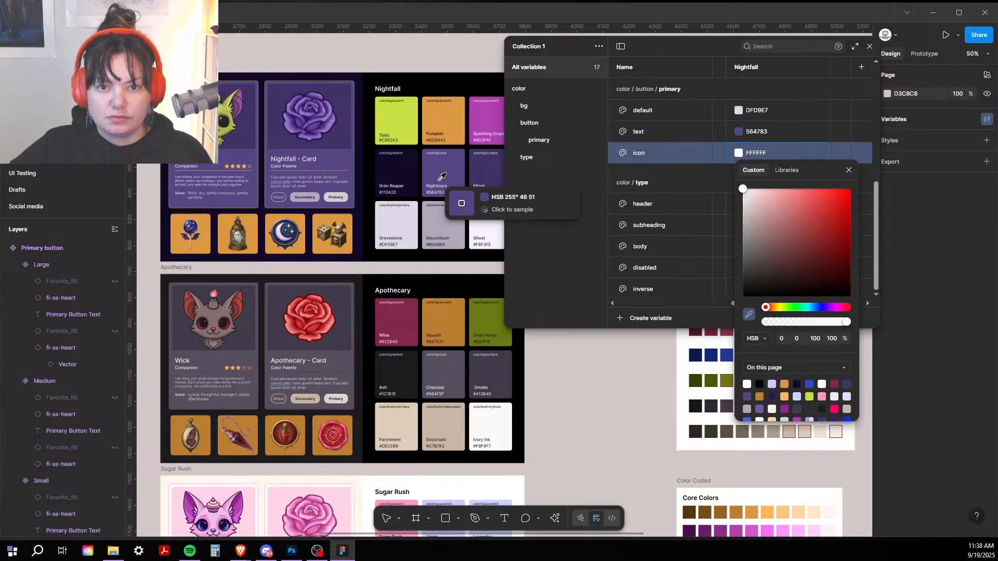
left_click(441, 178)
left_click(591, 382)
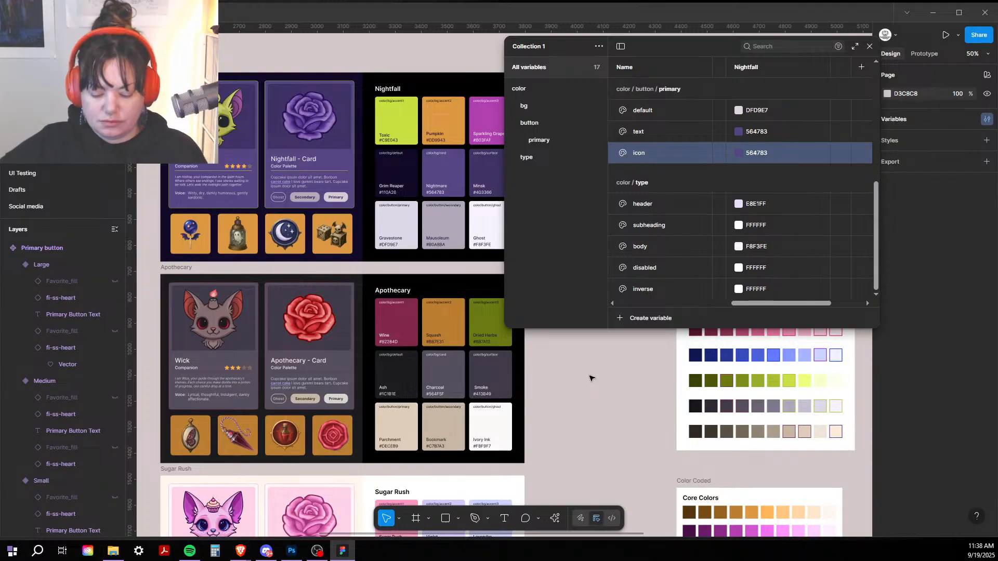
key("ctrl+minus")
left_click_drag(582, 364, 553, 134)
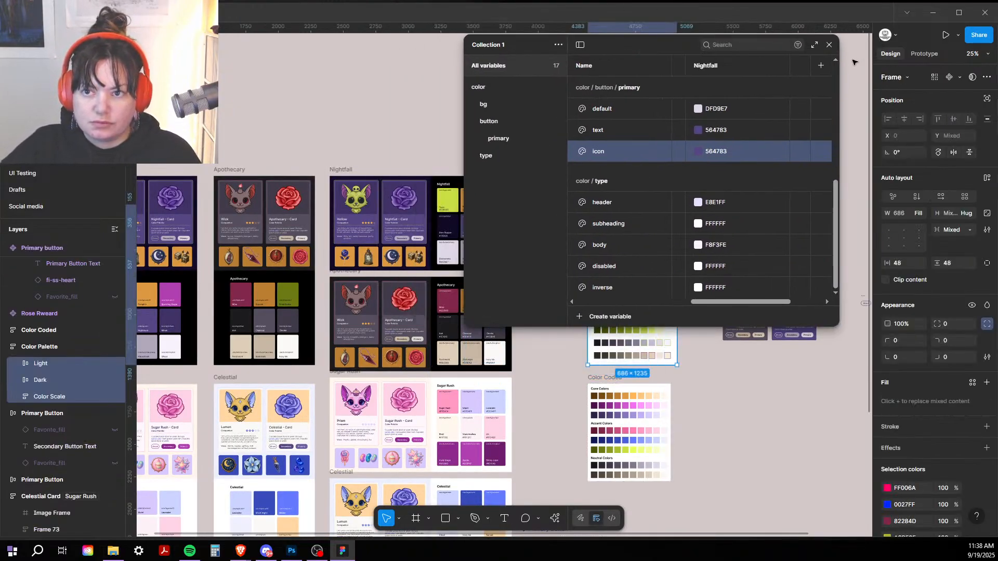
left_click(778, 450)
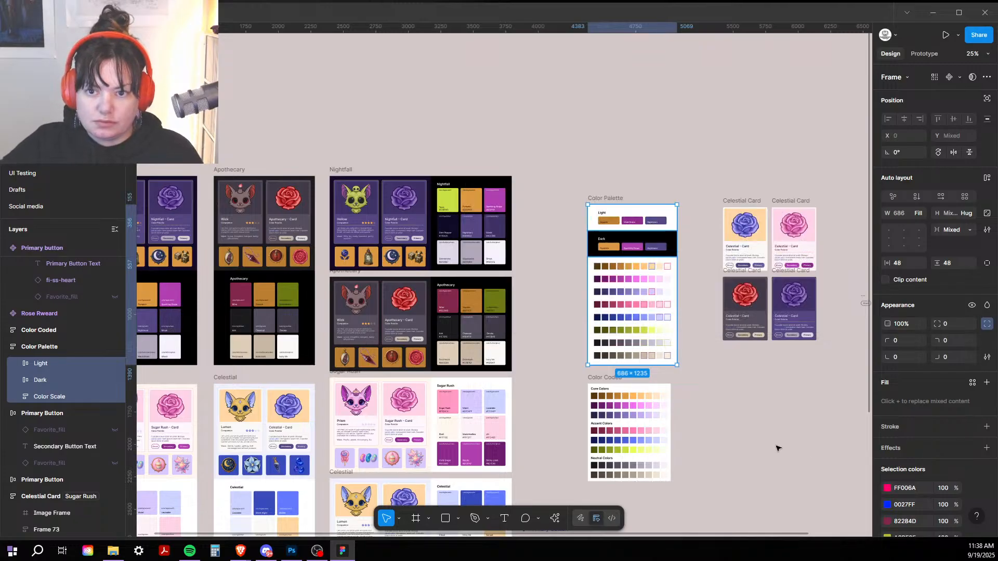
Step: Place an instance of the Large Primary button below the component set
left_click(776, 446)
left_click_drag(754, 473, 674, 208)
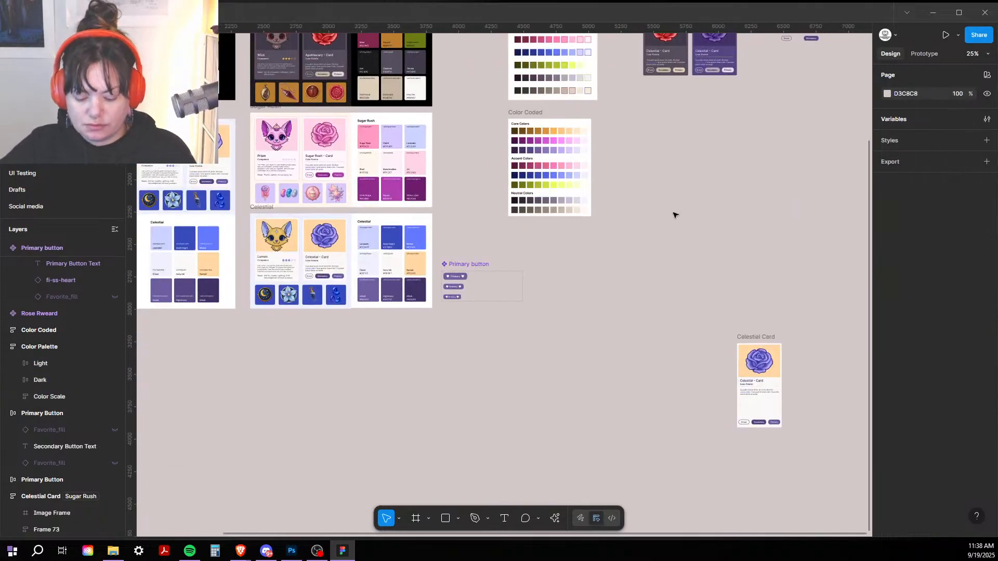
key("ctrl+equal")
key("ctrl+equal")
left_click_drag(657, 248, 836, 184)
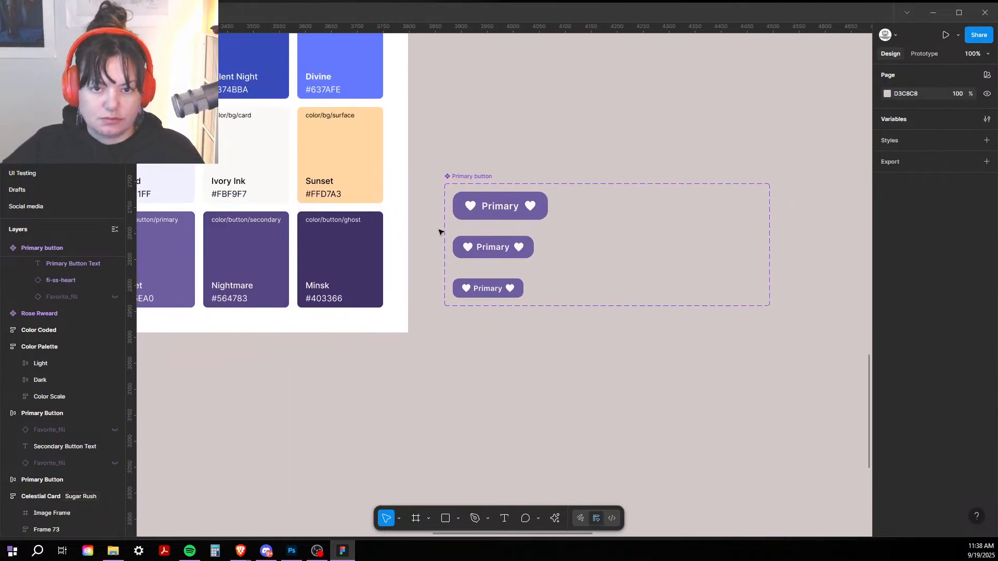
left_click(498, 209)
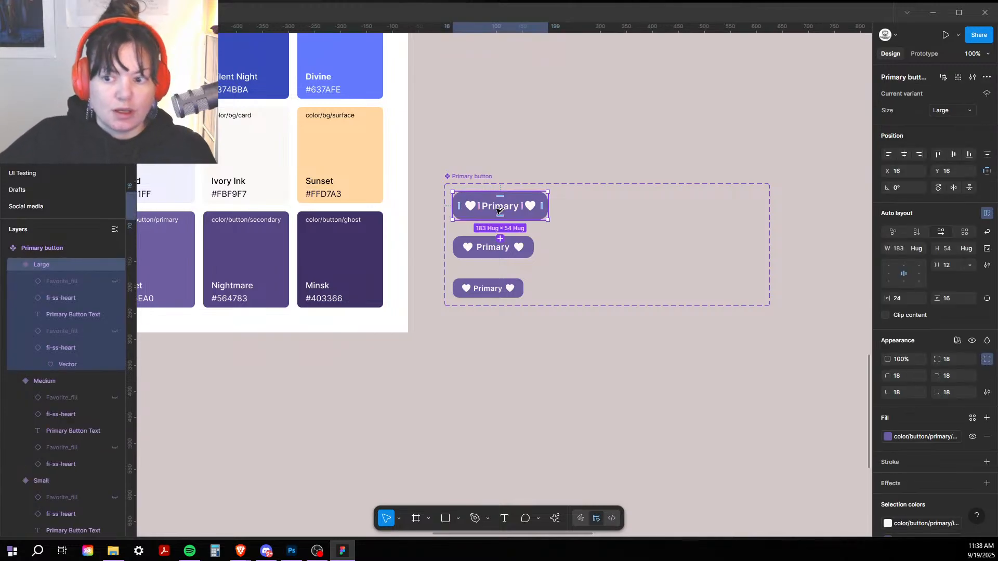
left_click_drag(498, 209, 509, 382)
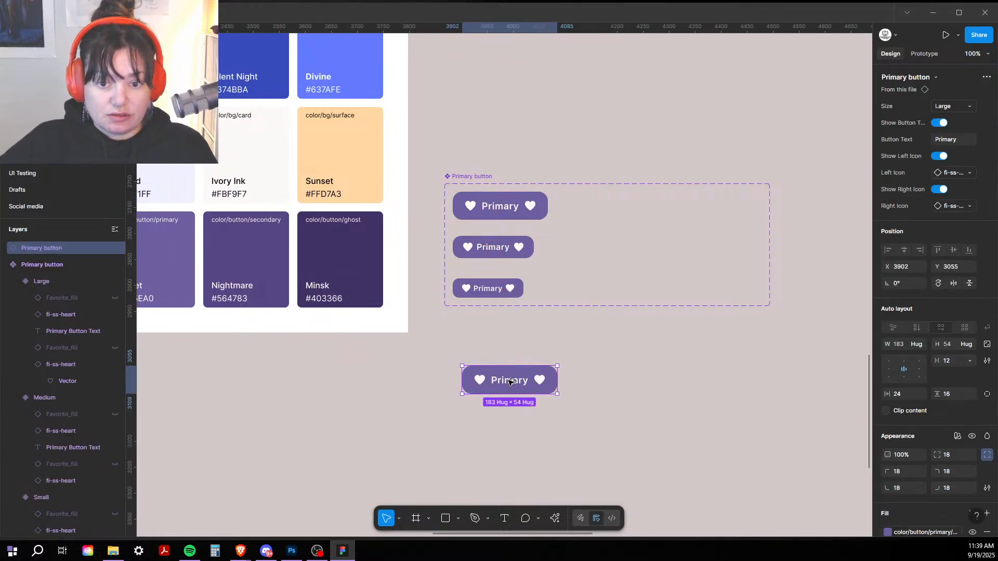
Step: Set the instance to Small size and test the label and heart toggles, leaving all shown
left_click(956, 106)
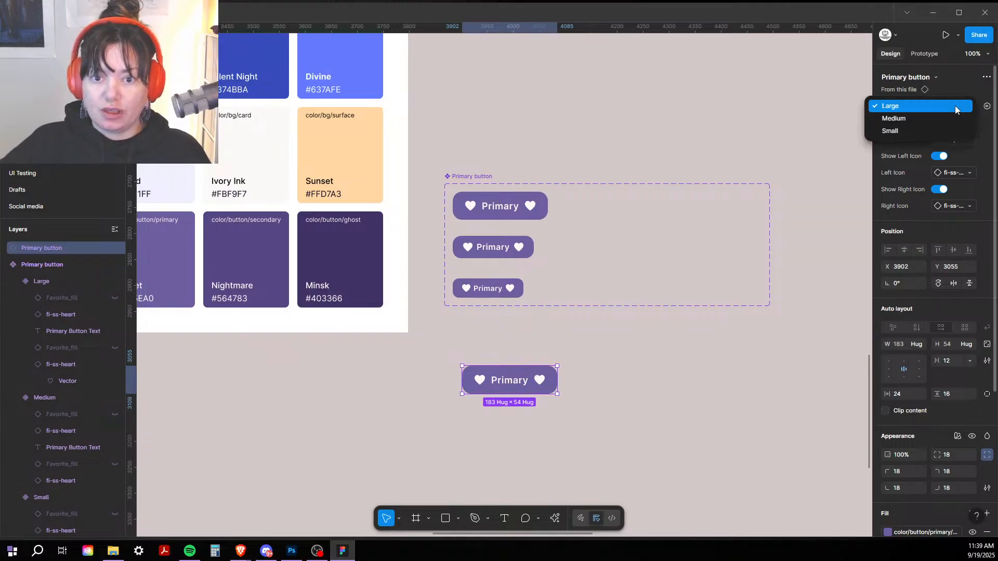
left_click(951, 119)
left_click(953, 109)
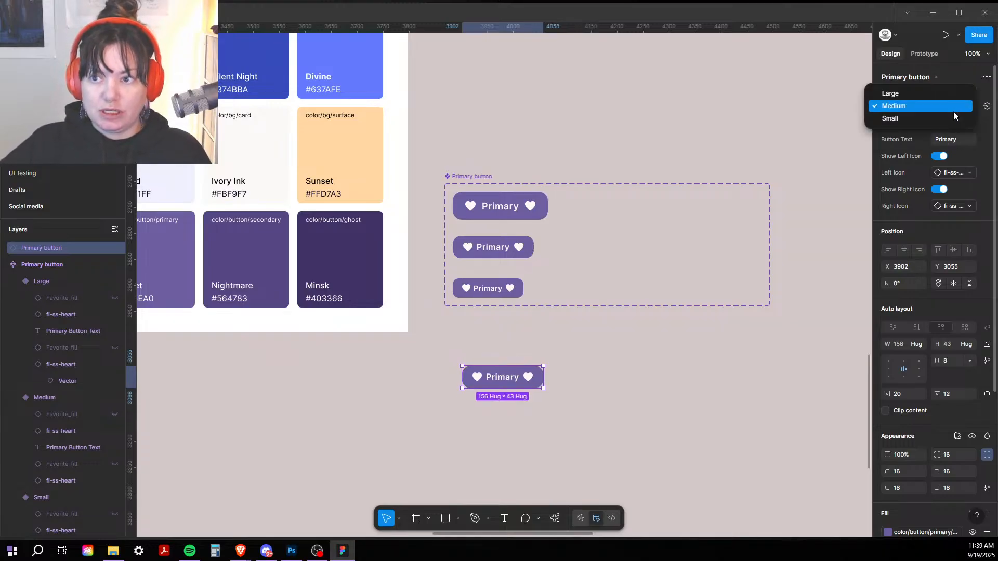
left_click(954, 119)
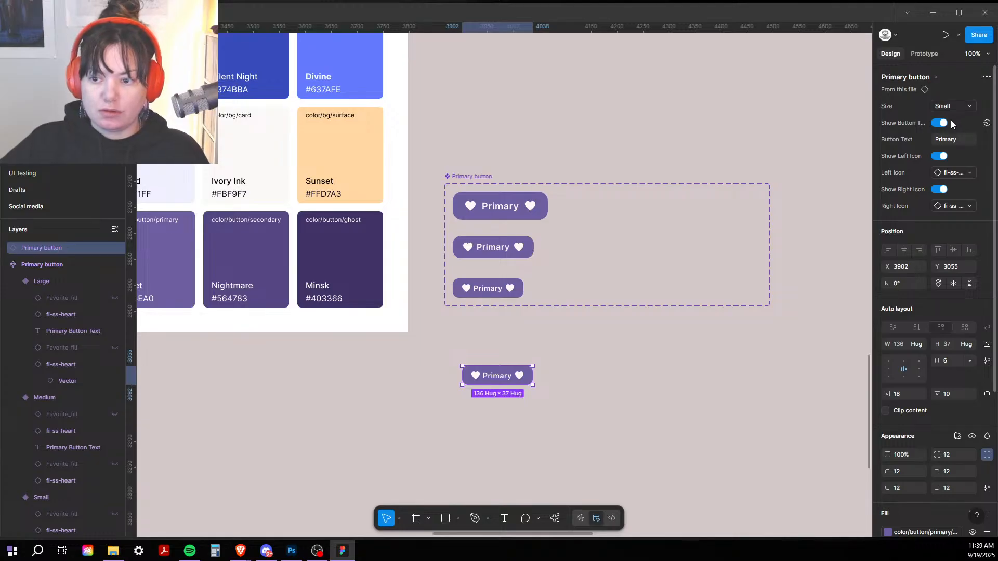
left_click(943, 125)
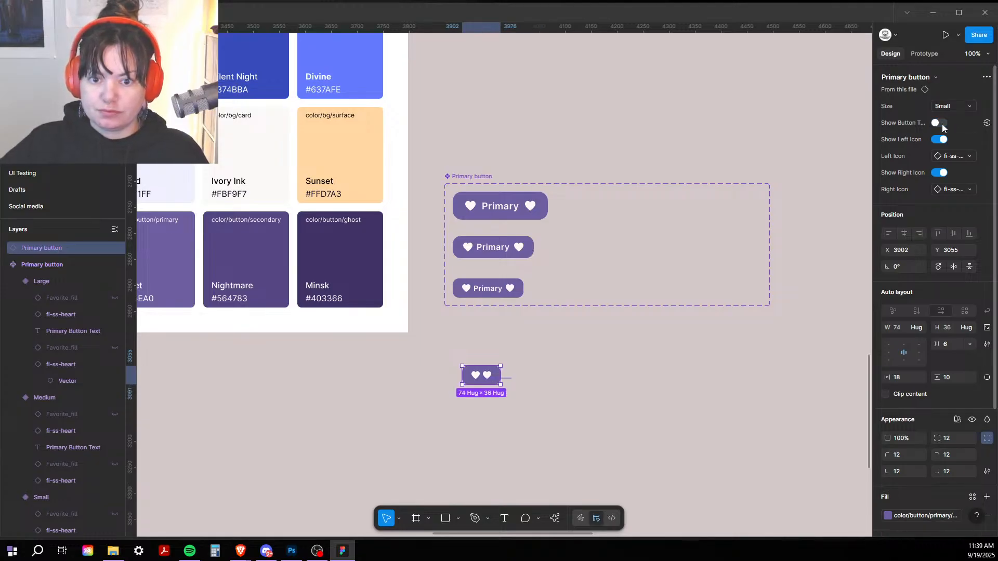
left_click(942, 124)
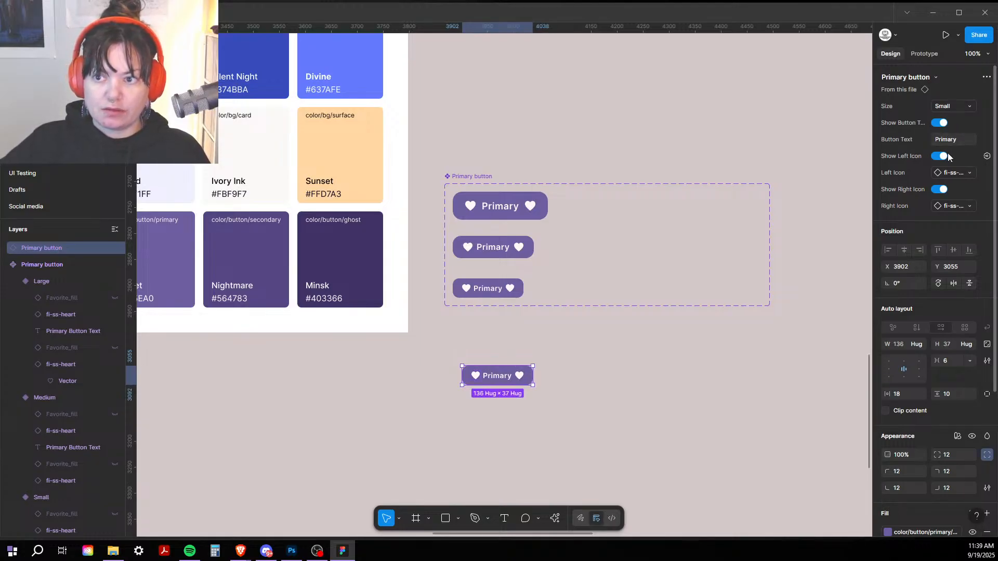
left_click(942, 157)
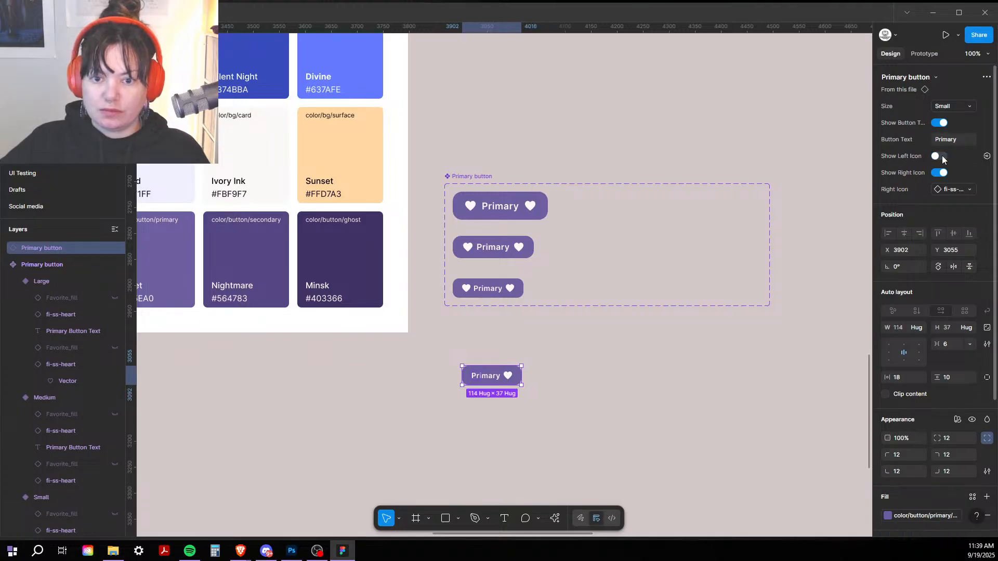
left_click(942, 157)
left_click(943, 189)
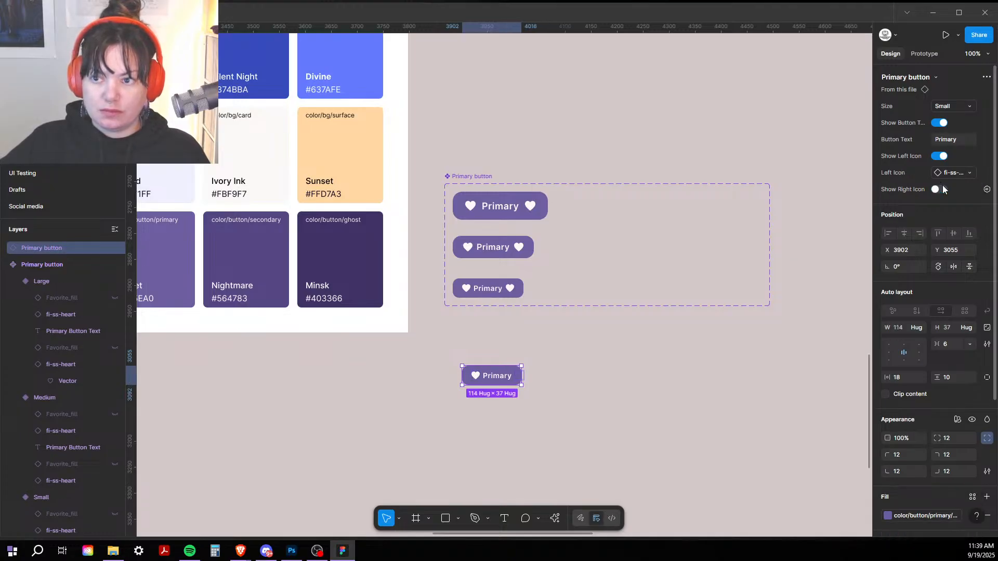
left_click(943, 190)
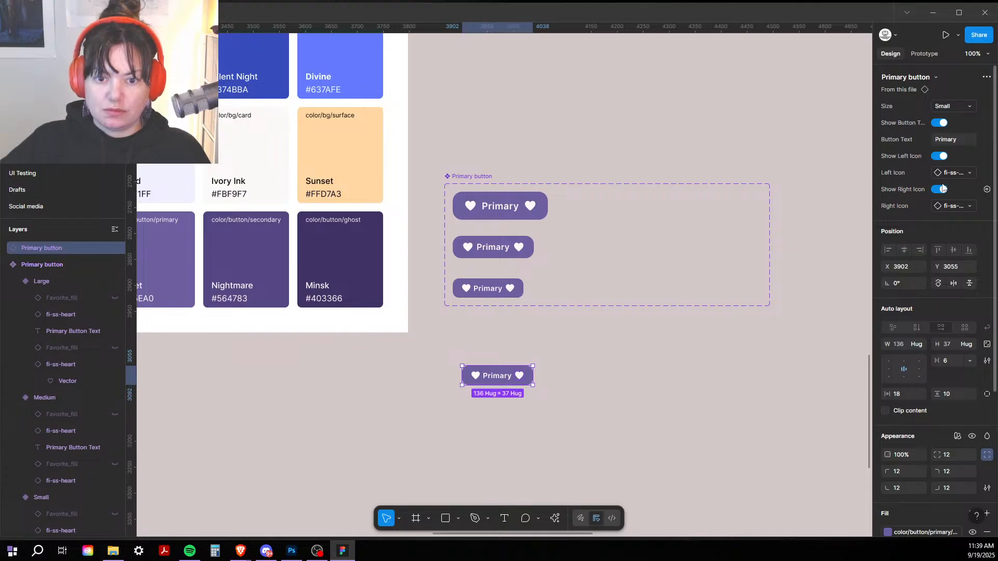
Step: Change the instance's label text to 'I am a button'
left_click(957, 140)
key("BackSpace")
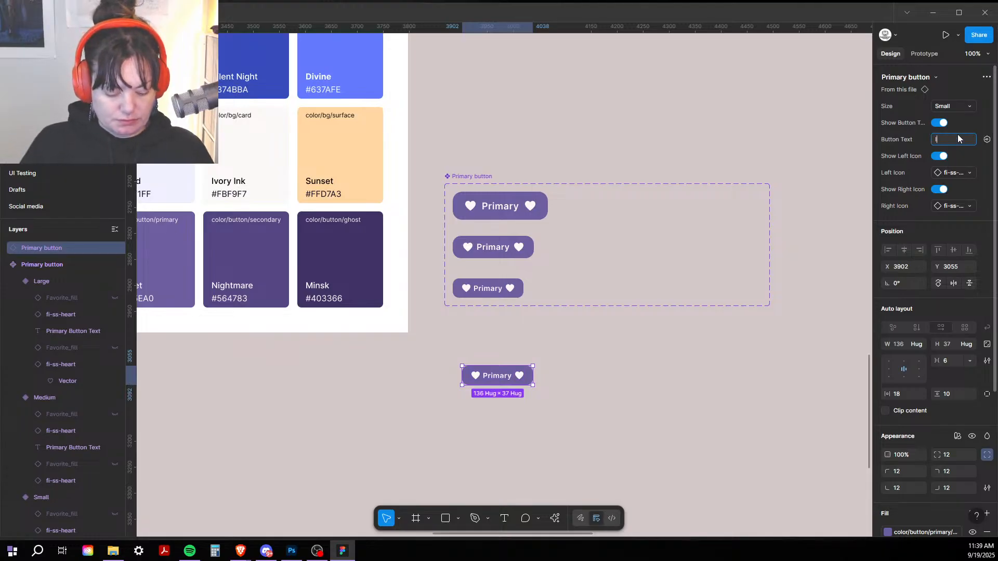
type("I am a button")
key("Return")
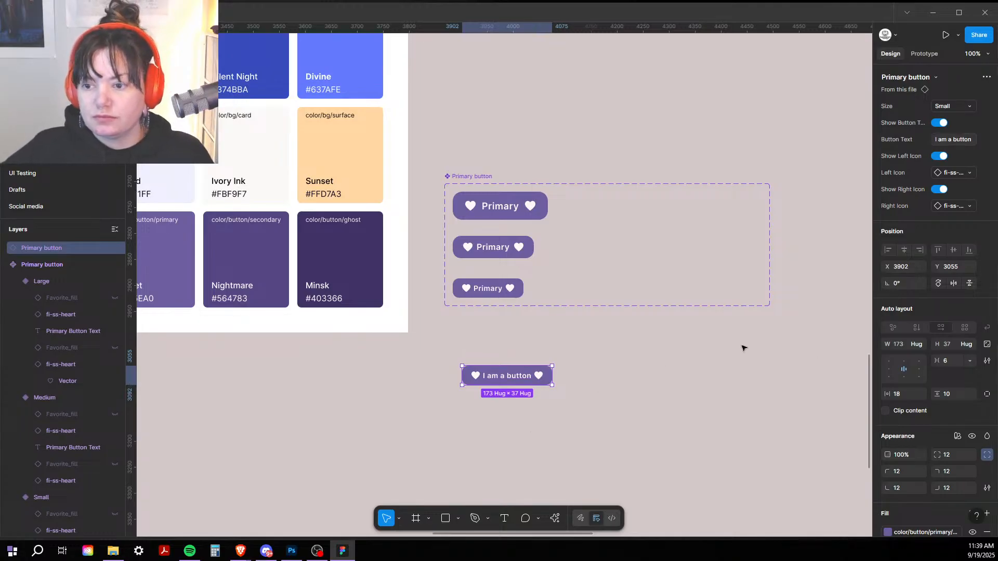
scroll(912, 364, "down", 4)
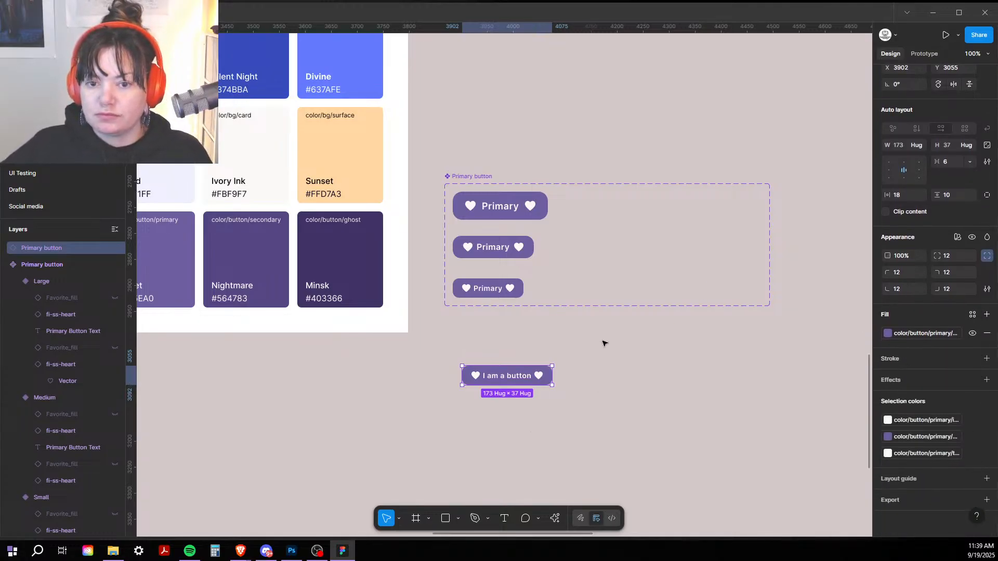
Step: Preview the instance in Sugar Rush, then Apothecary, then Nightfall mode
left_click(959, 238)
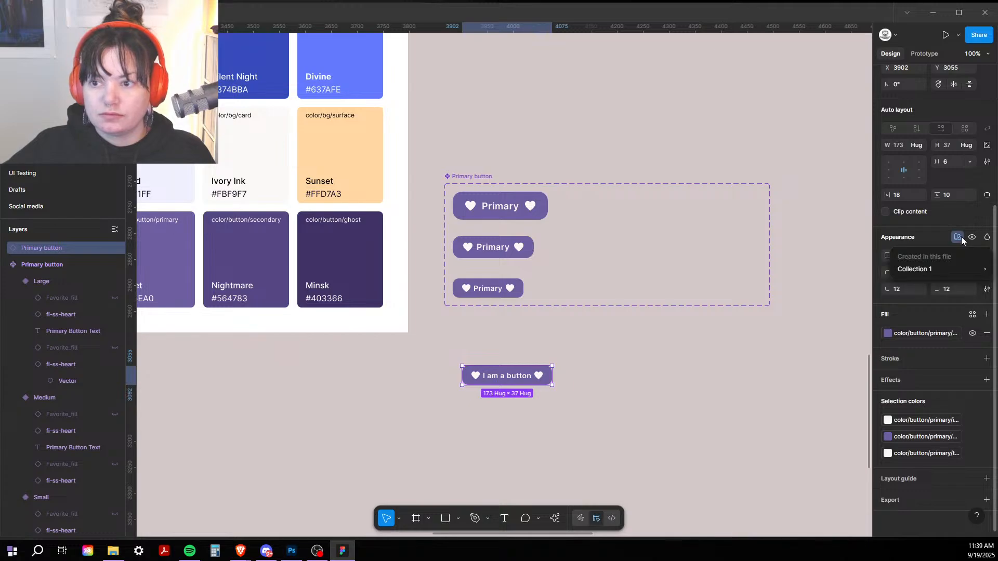
mouse_move(919, 273)
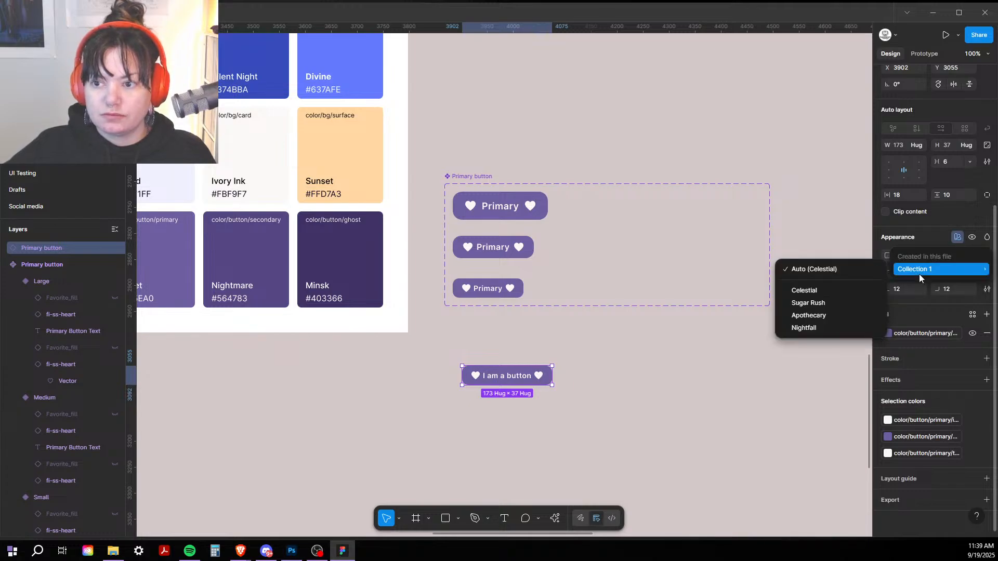
left_click(802, 304)
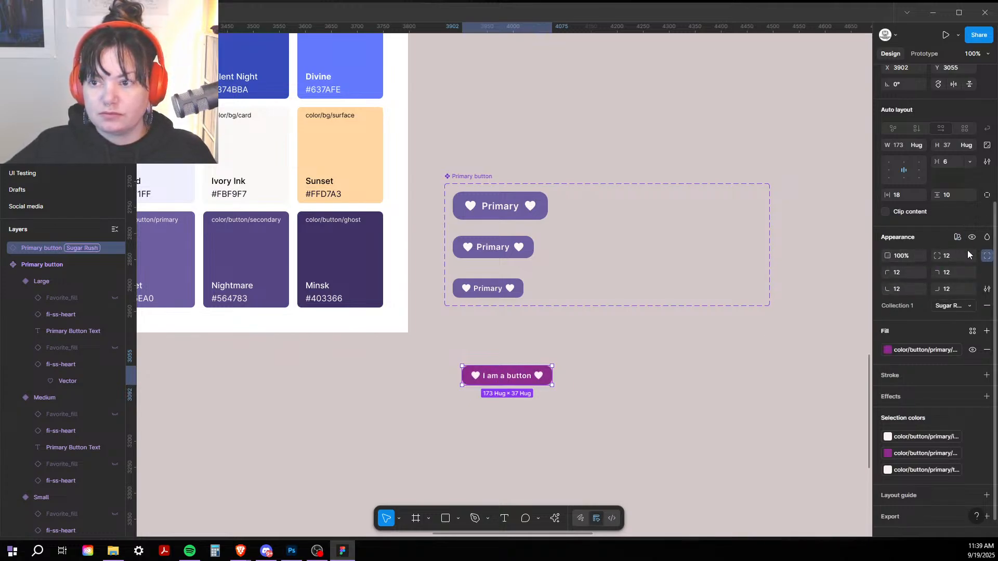
left_click(965, 307)
left_click(924, 316)
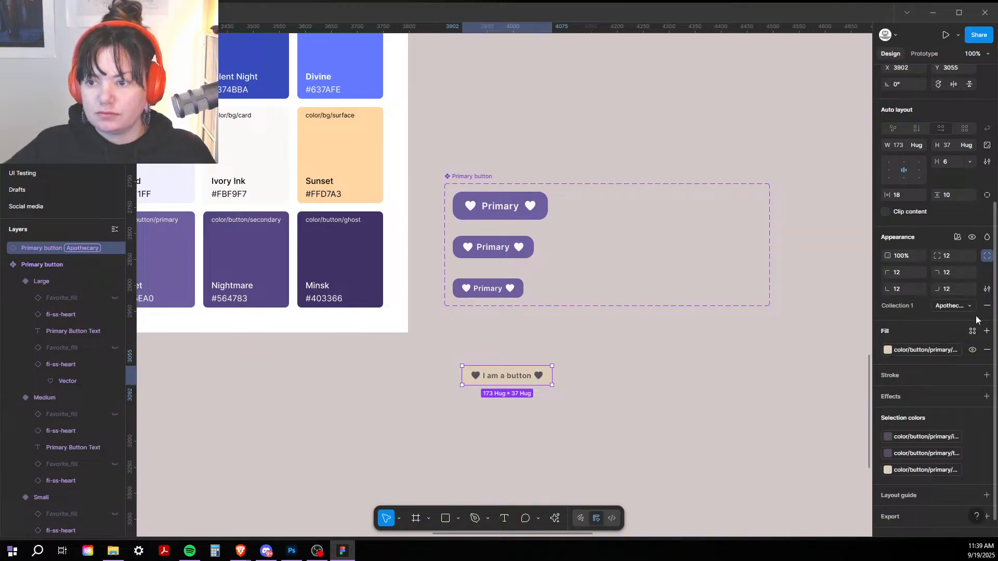
left_click(970, 308)
left_click(941, 318)
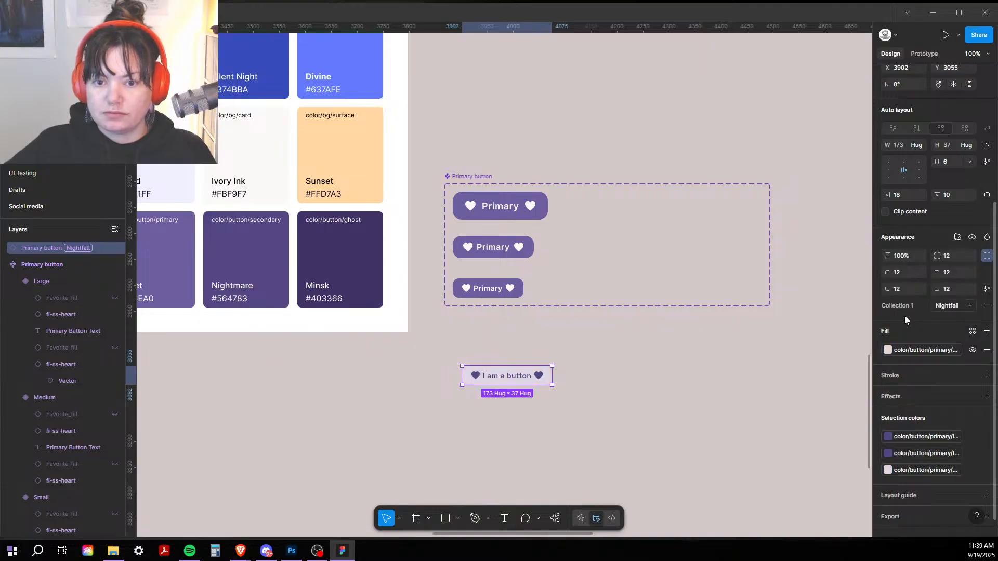
Step: Inspect the label's fill colour values under Nightfall mode, then reselect the instance
double_click(495, 381)
left_click(887, 433)
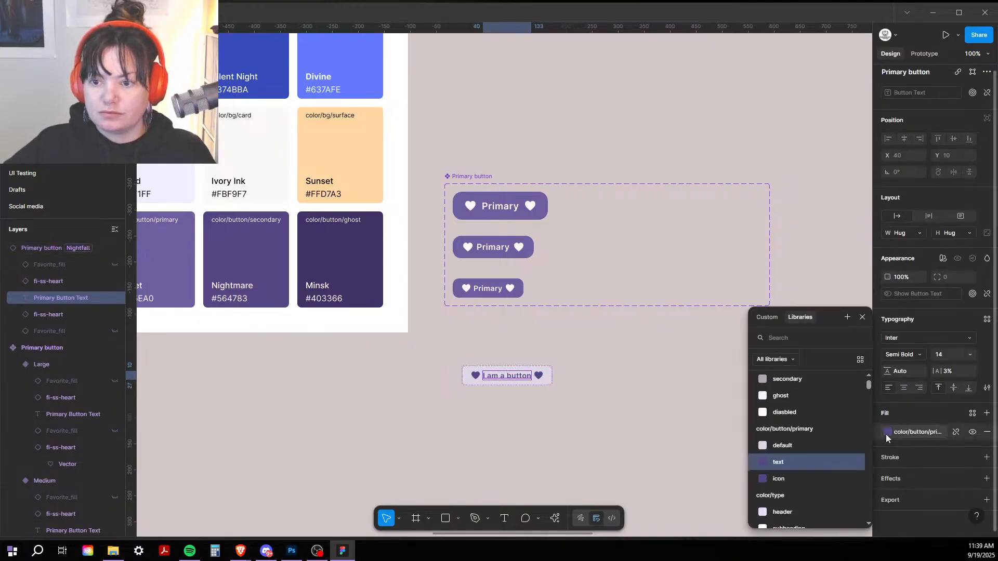
left_click(767, 317)
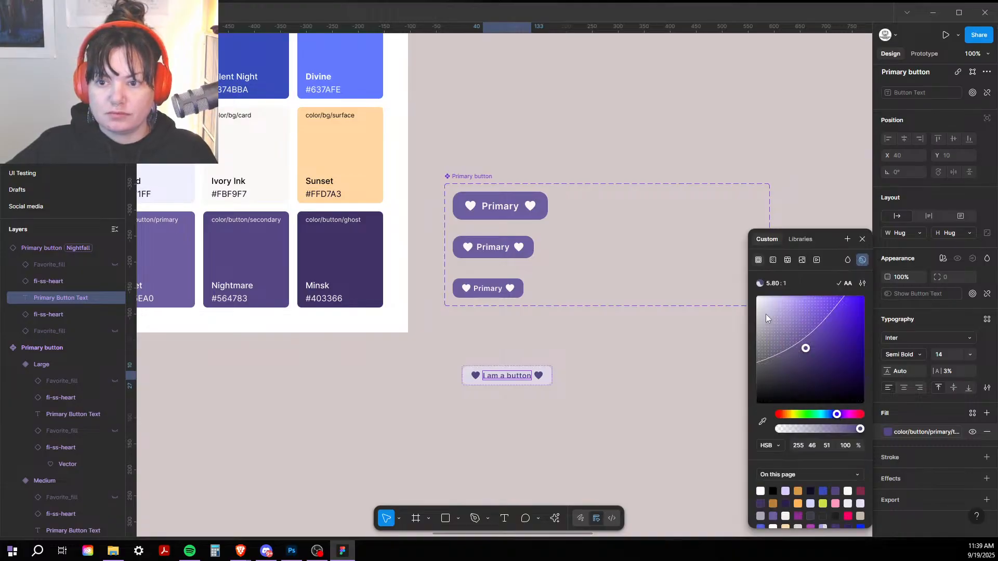
left_click(674, 345)
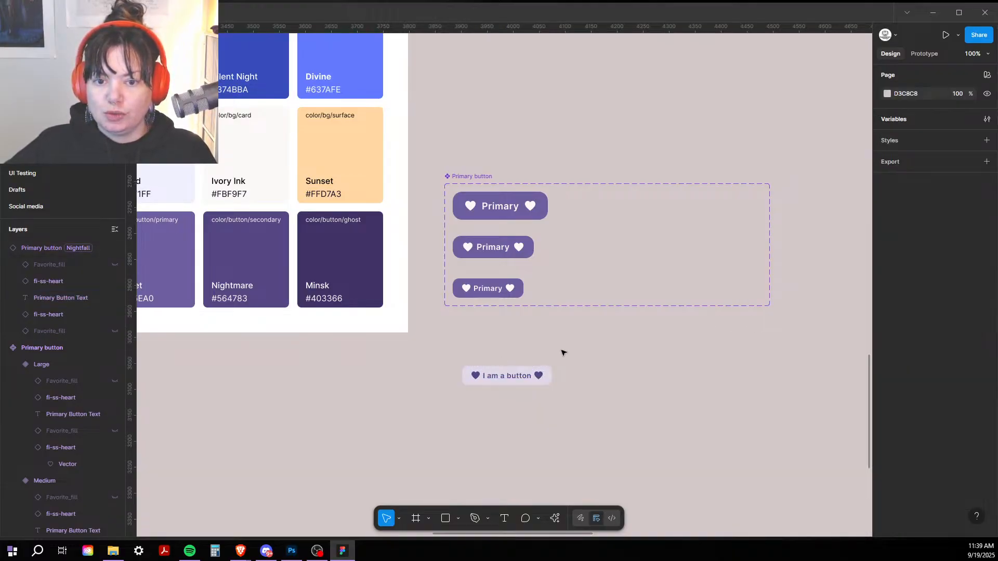
left_click(500, 374)
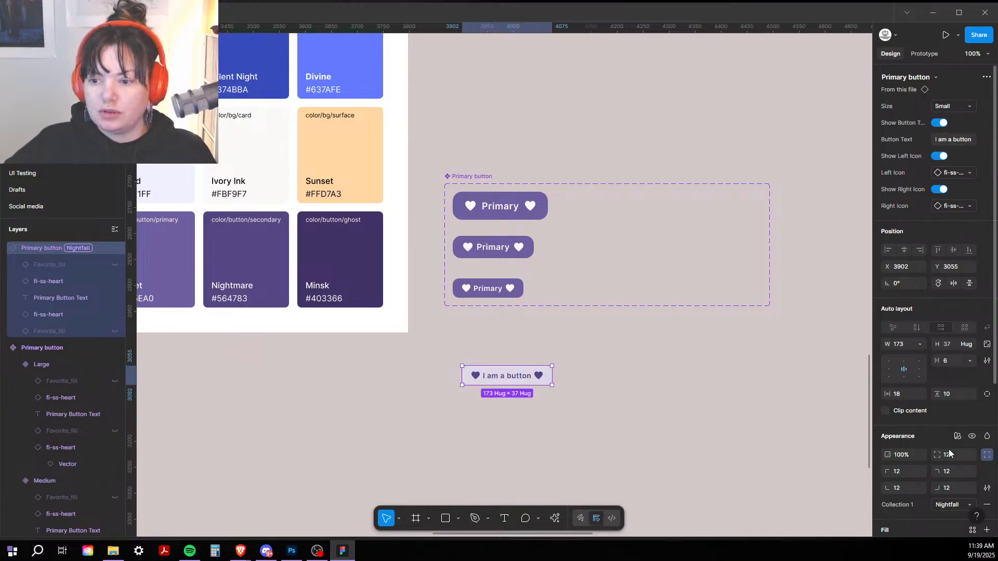
Step: Switch the instance back to Apothecary mode and check its charcoal label fill
left_click(948, 503)
left_click(942, 488)
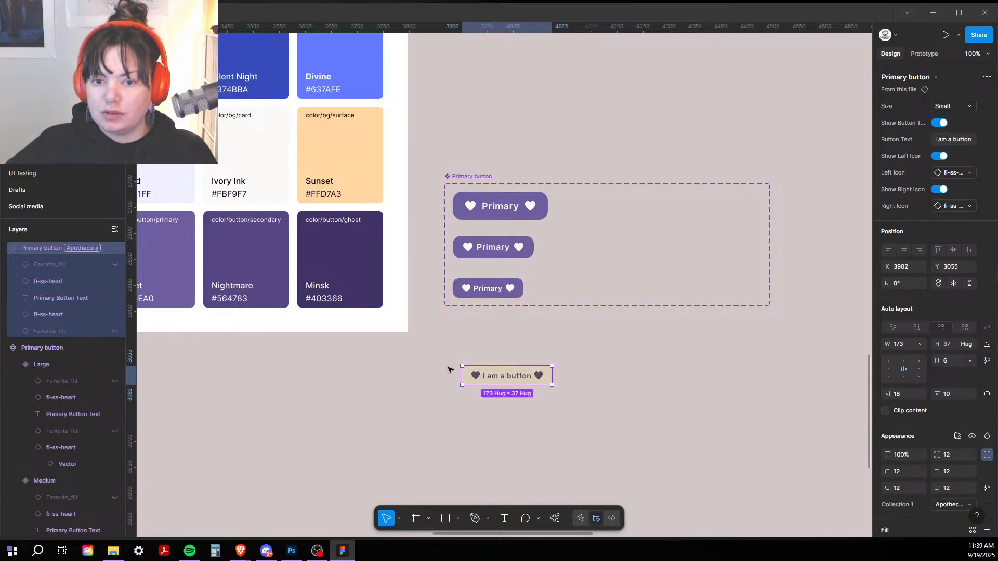
double_click(518, 376)
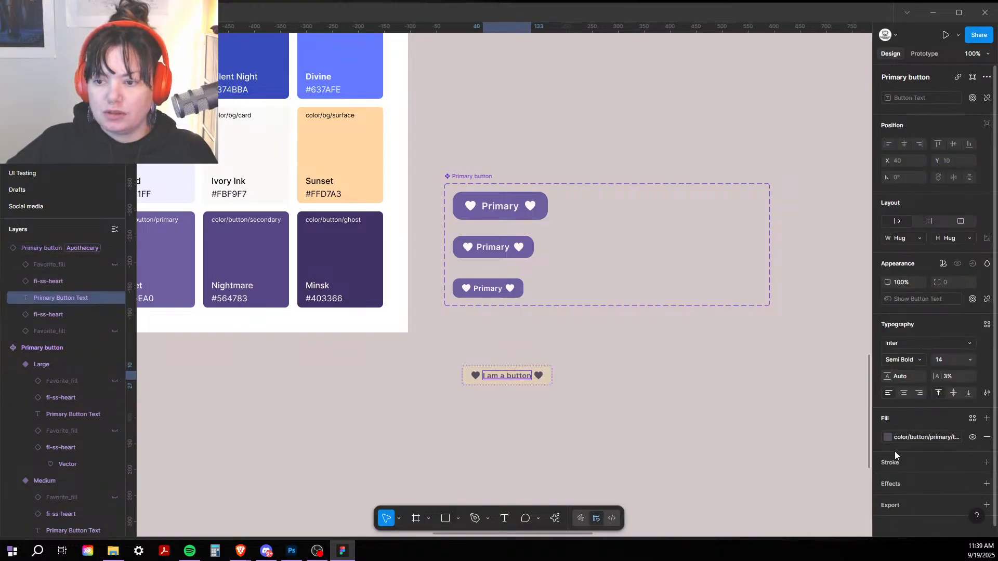
left_click(887, 437)
left_click(769, 318)
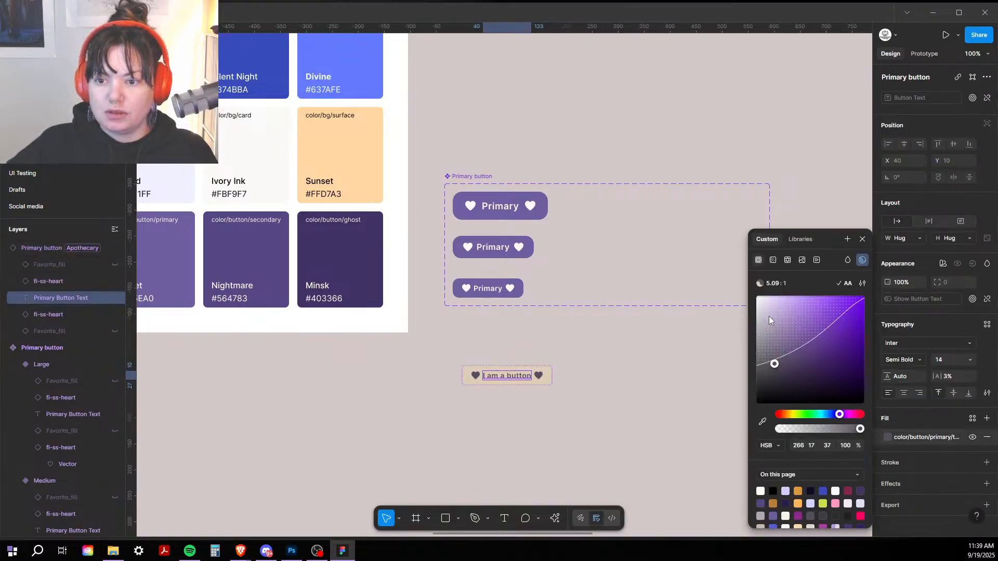
left_click(669, 369)
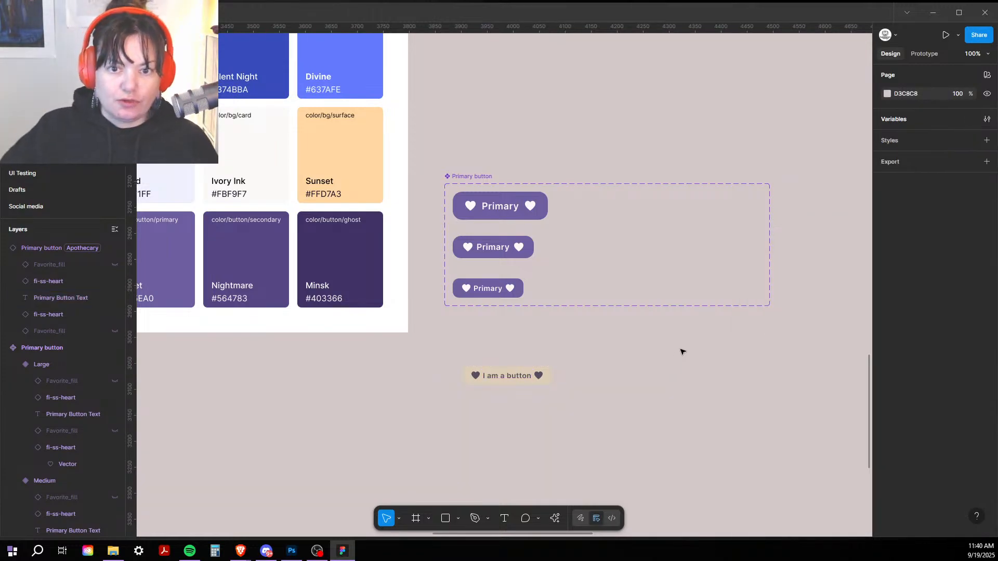
left_click(515, 378)
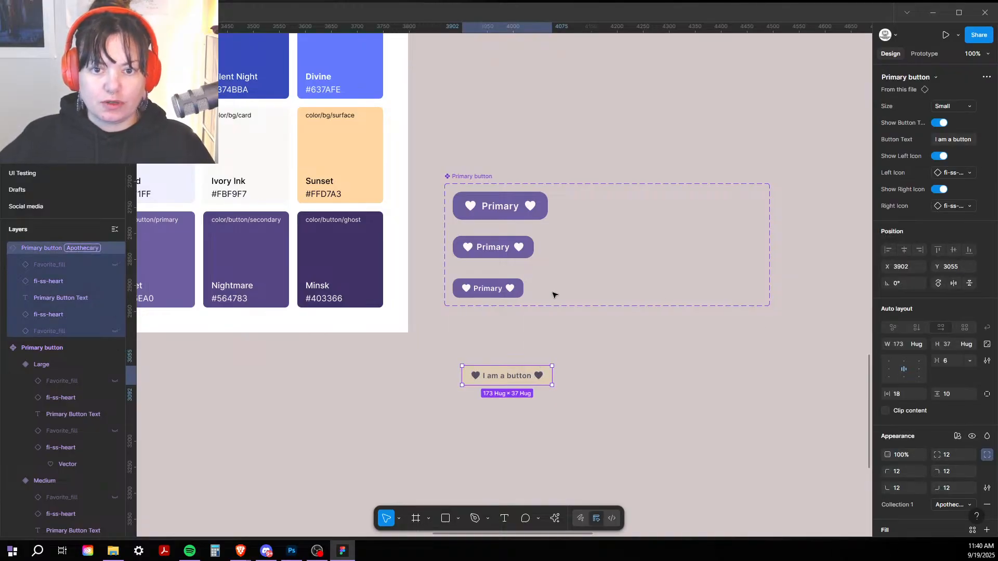
Step: Distribute the Large, Medium and Small variants vertically, then duplicate them as a column to the right
left_click(491, 288)
left_click(500, 247, "shift")
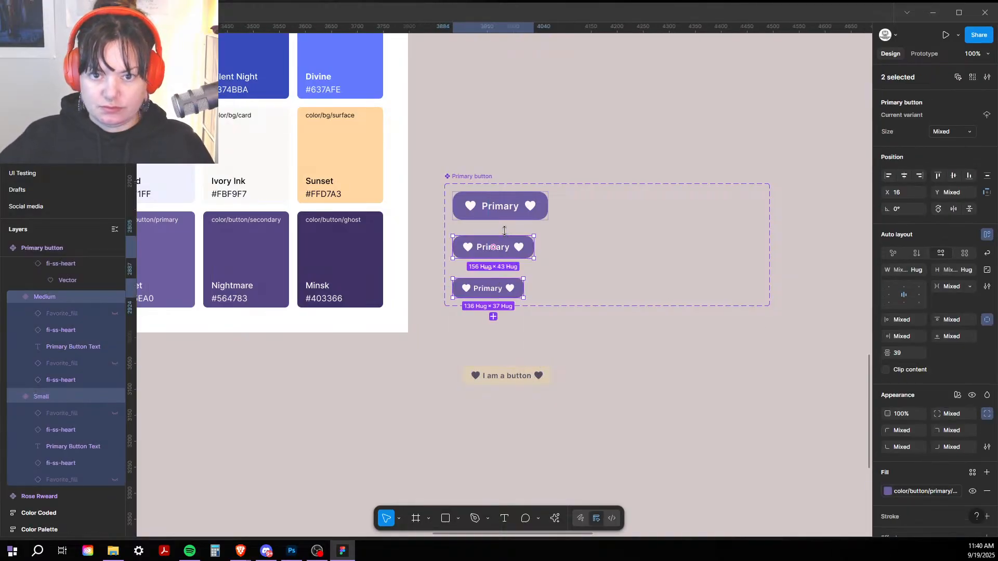
left_click(507, 213, "shift")
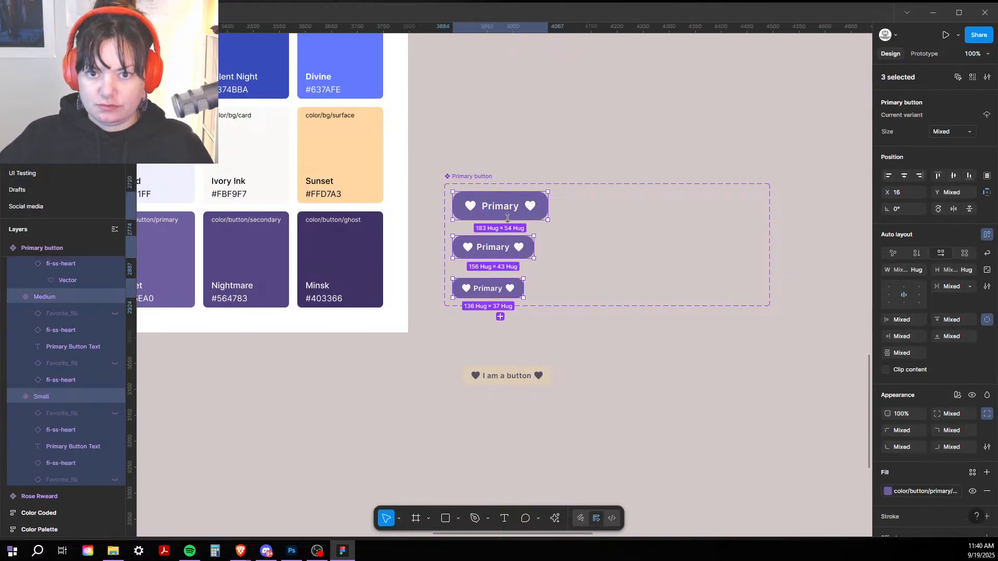
left_click(985, 177)
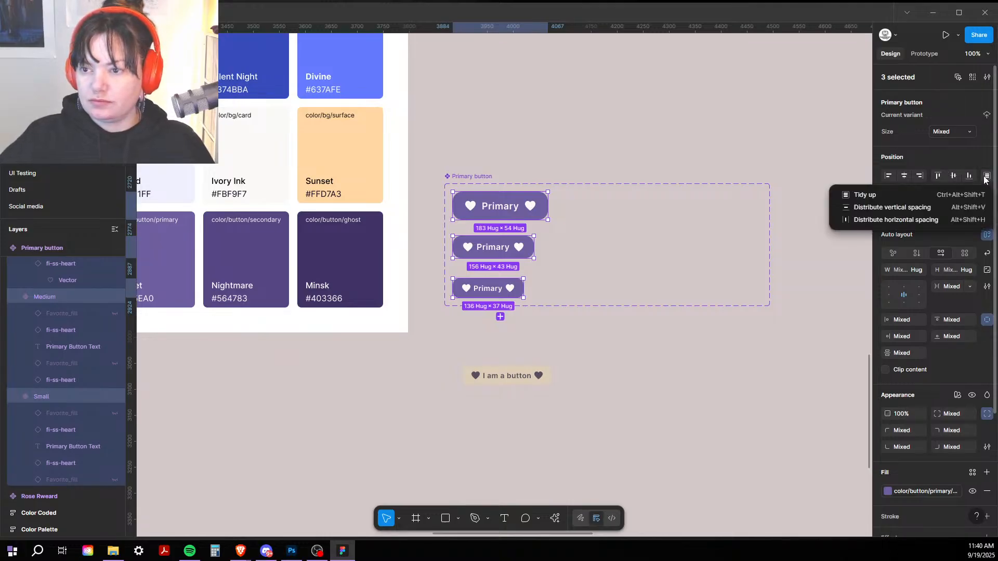
left_click(875, 206)
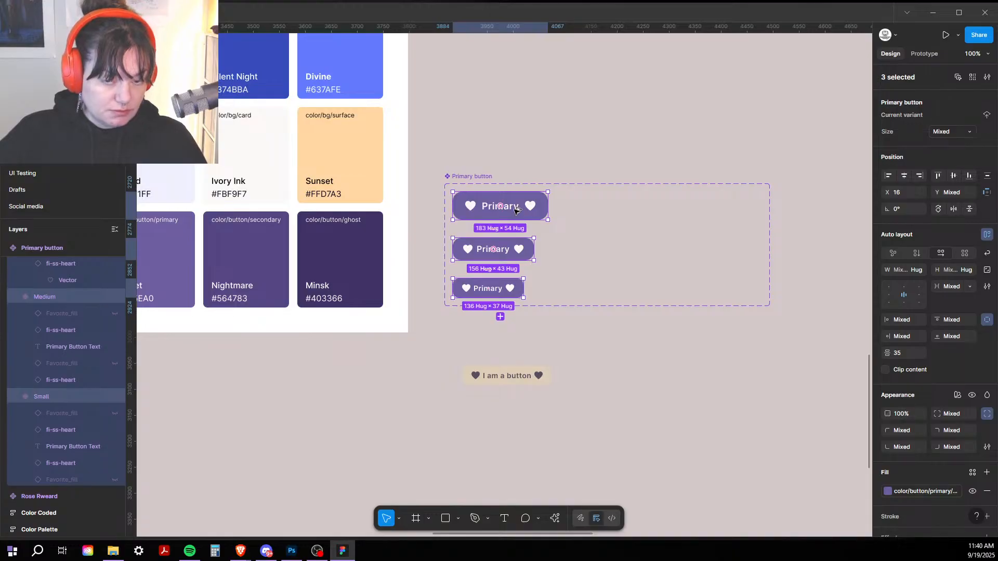
left_click_drag(515, 210, 617, 212)
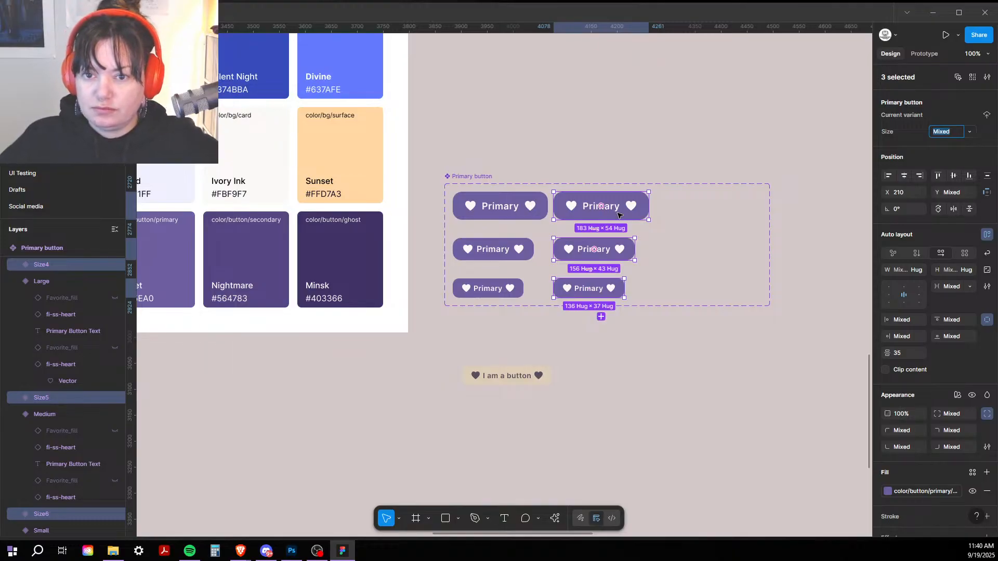
left_click(505, 179)
Step: Add a State variant property to the Primary button set, with value Default
left_click(505, 185)
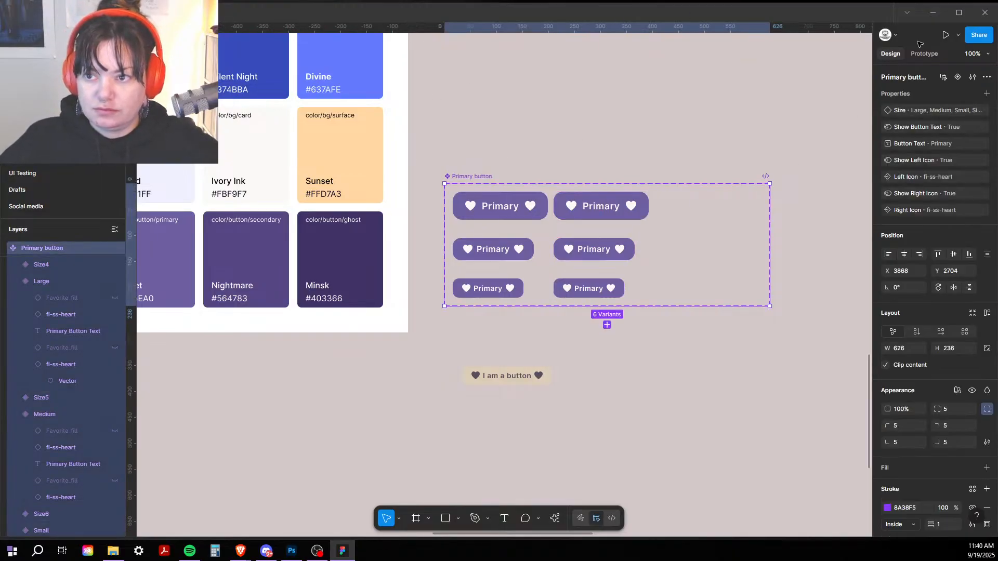
left_click(986, 95)
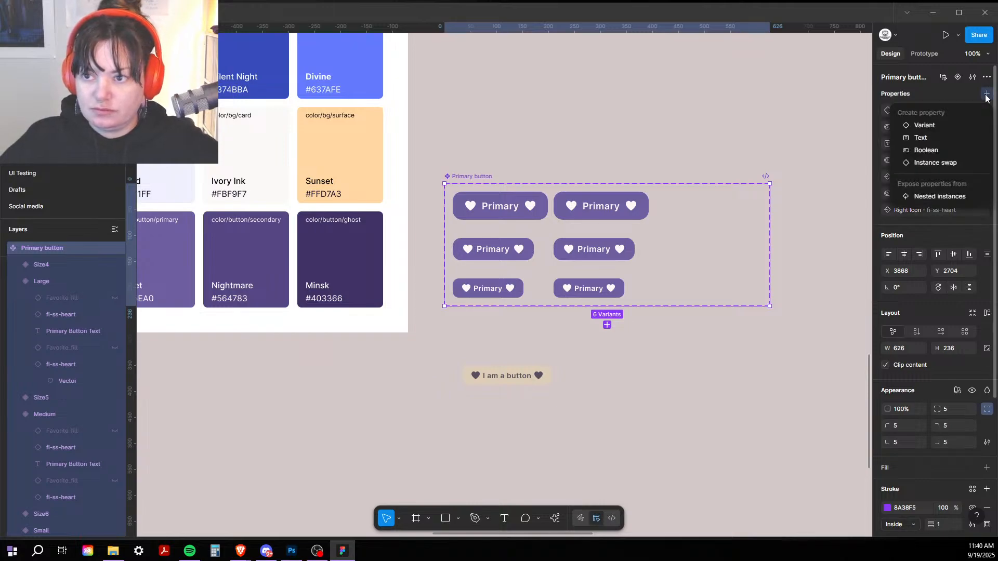
left_click(933, 123)
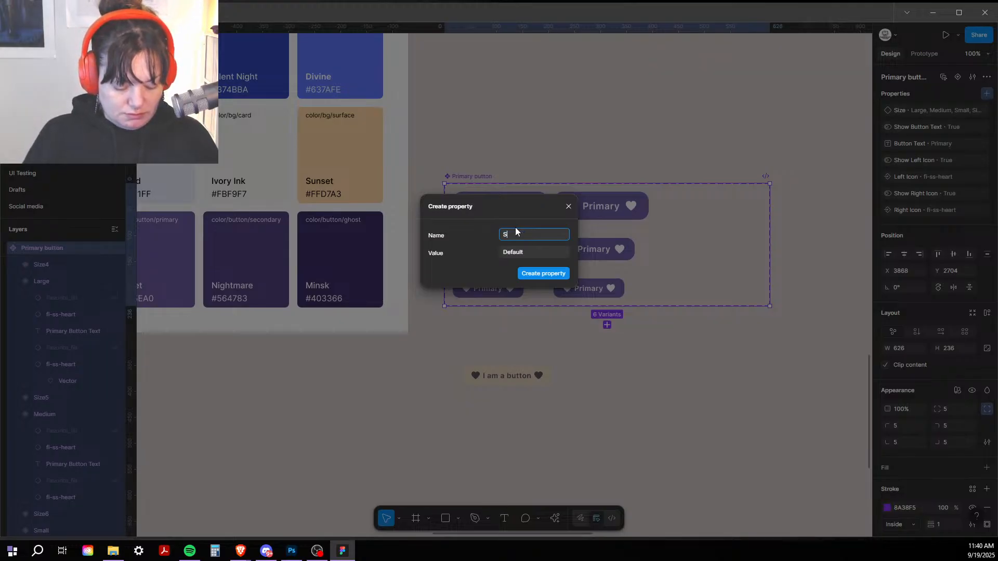
left_click(544, 274)
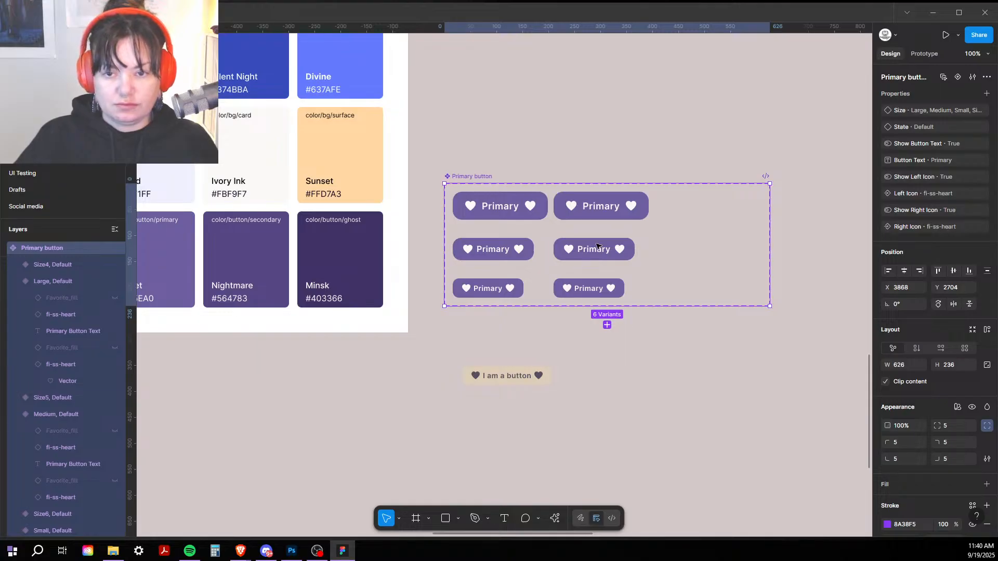
Step: Set the three right-column button variants' State to a new value, Selected
left_click(601, 210)
left_click(598, 254, "shift")
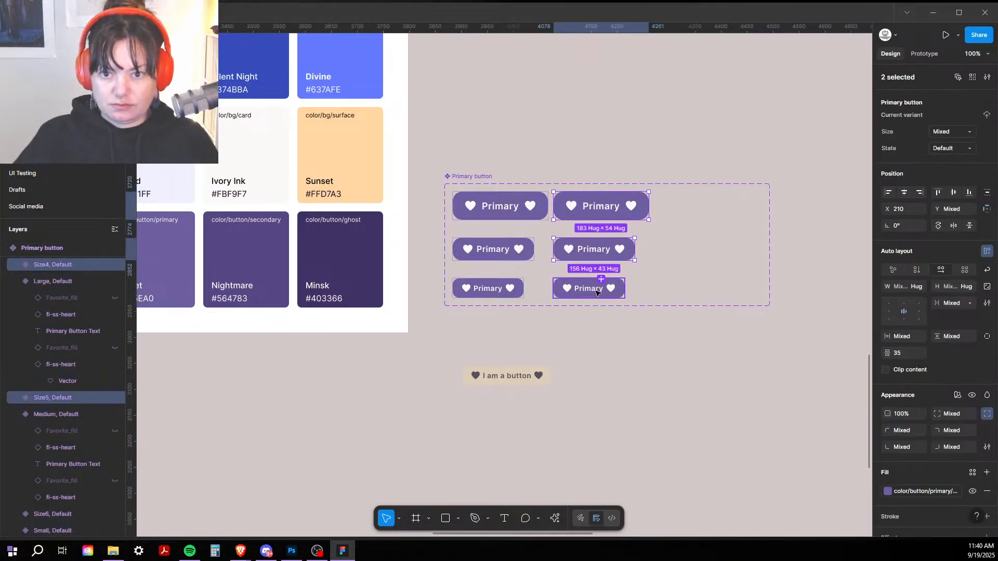
left_click(597, 290, "shift")
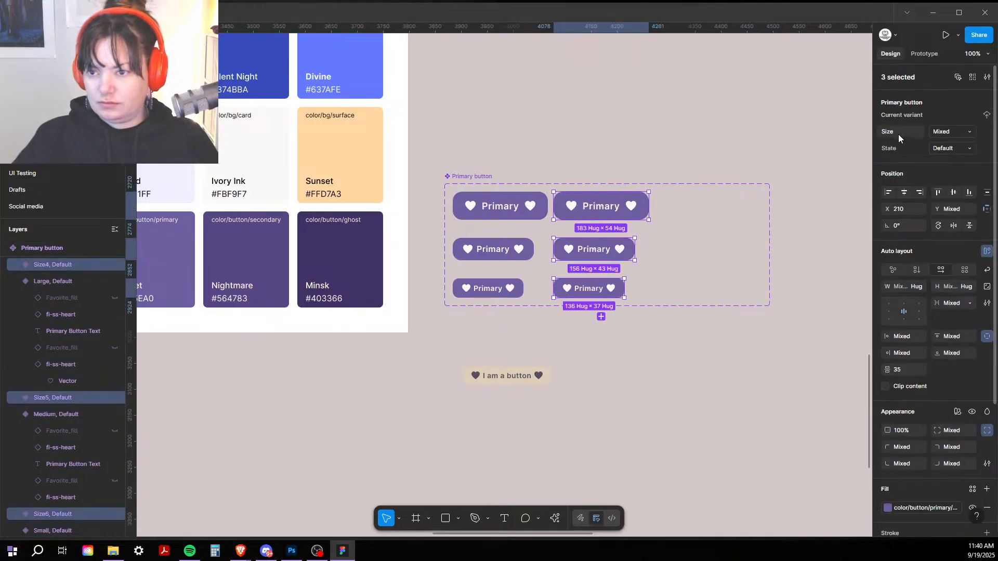
left_click(954, 149)
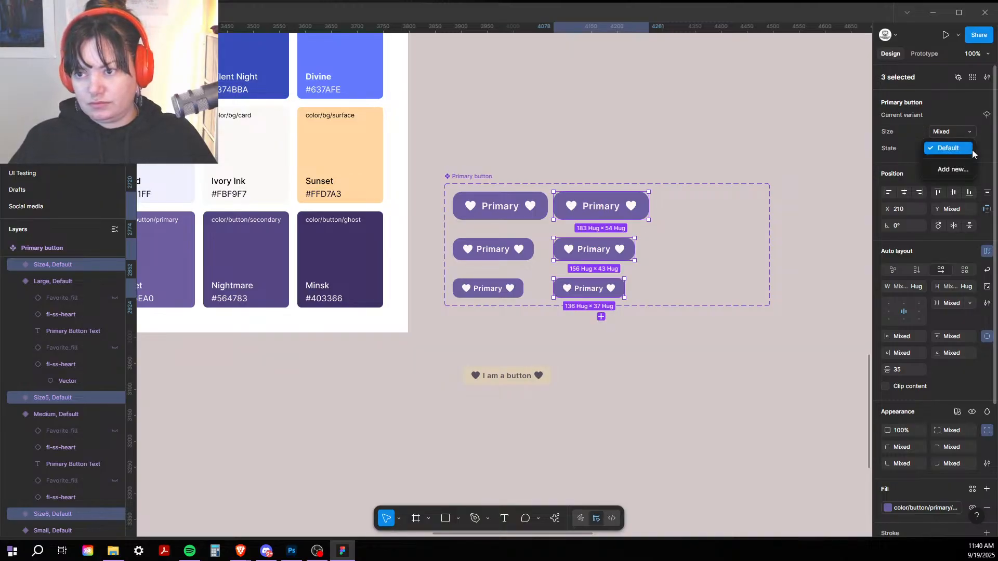
left_click(967, 172)
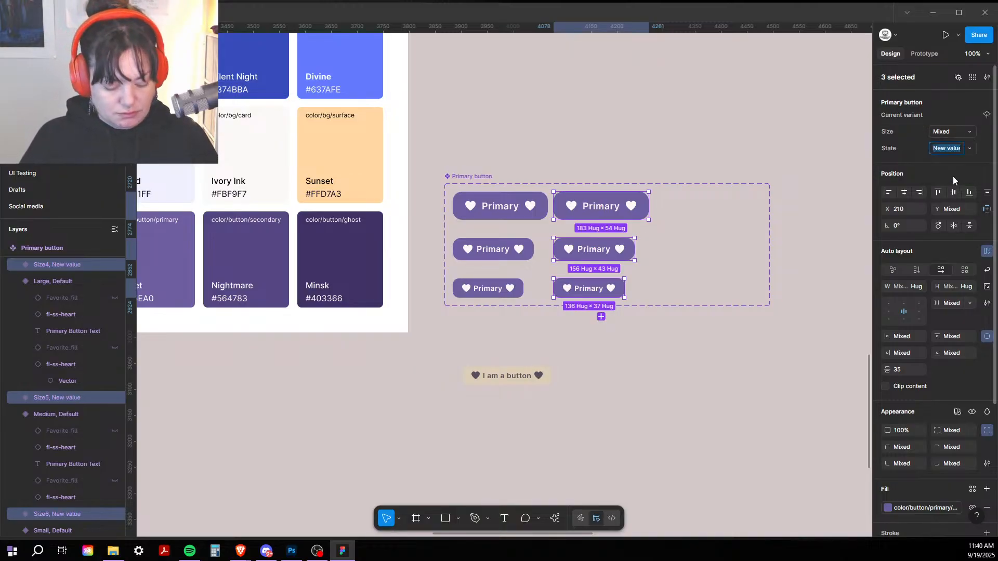
type("Selected")
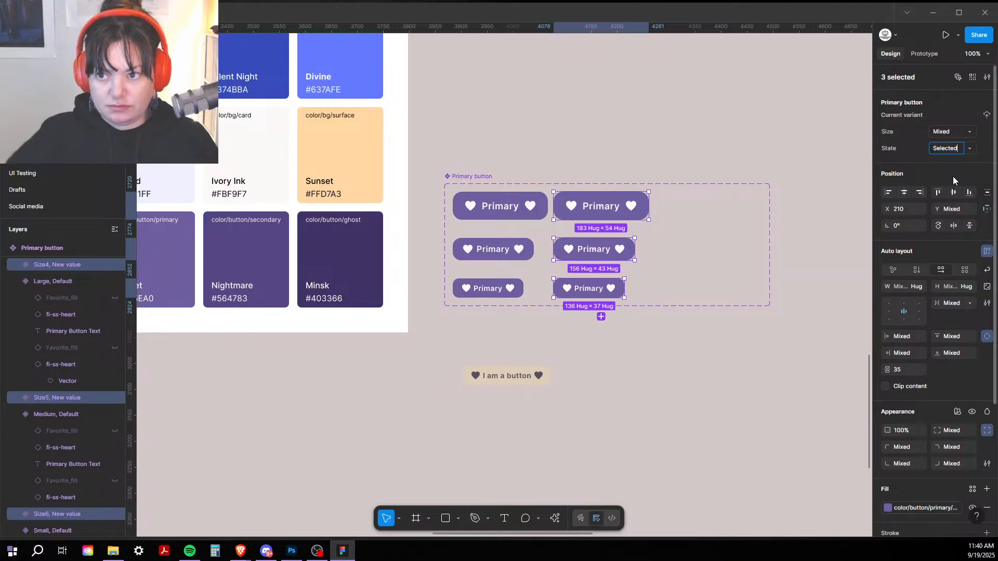
left_click(690, 107)
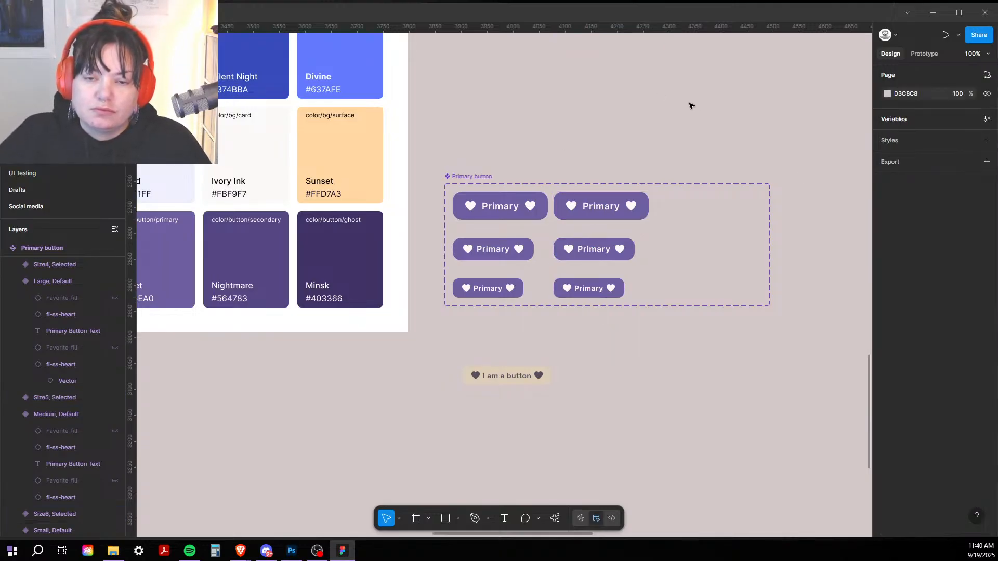
left_click(584, 209)
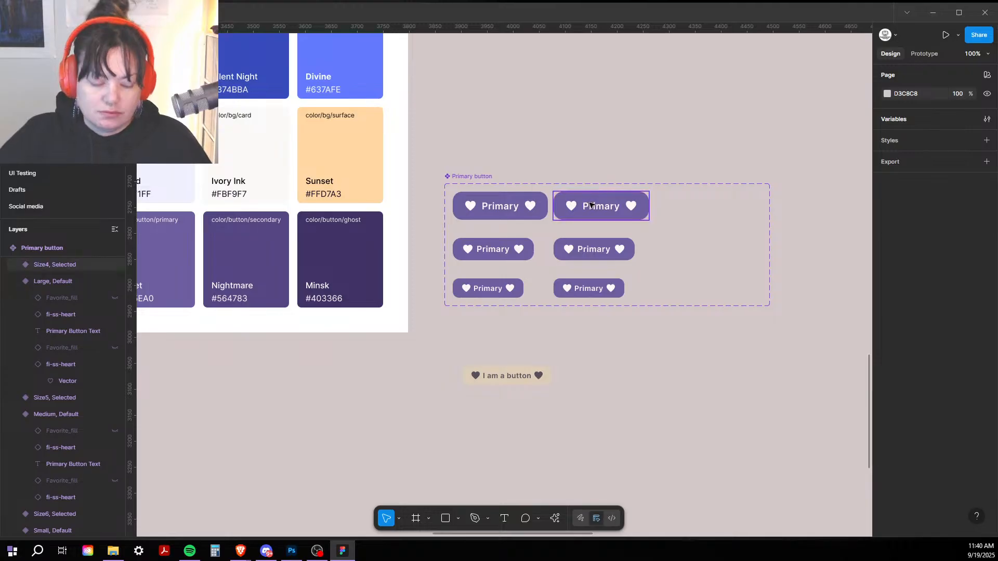
Step: Duplicate the three Selected variants into a new column and set their State to Disabled
left_click(593, 244, "shift")
left_click(573, 296, "shift")
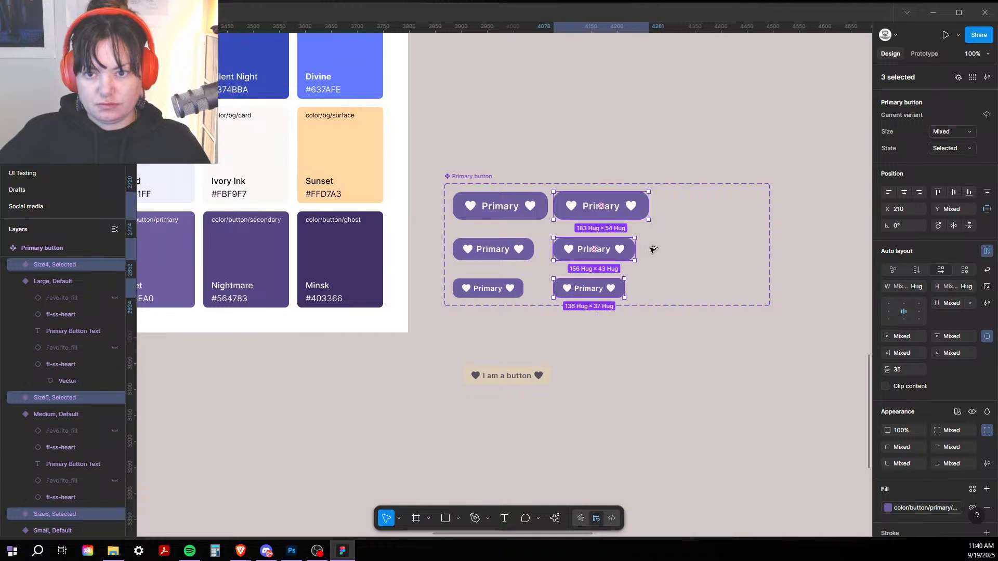
key("ctrl+d")
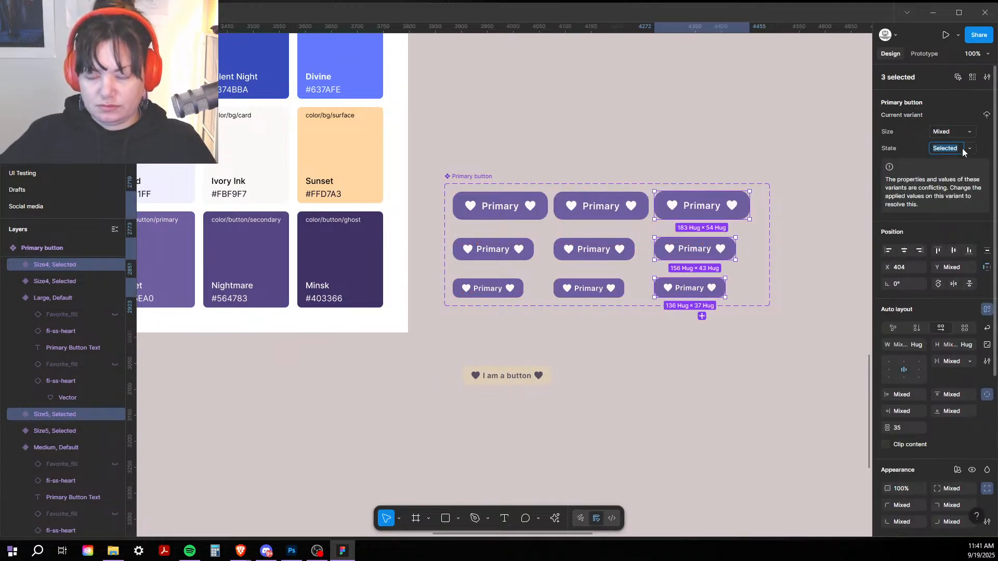
left_click(971, 149)
left_click(960, 167)
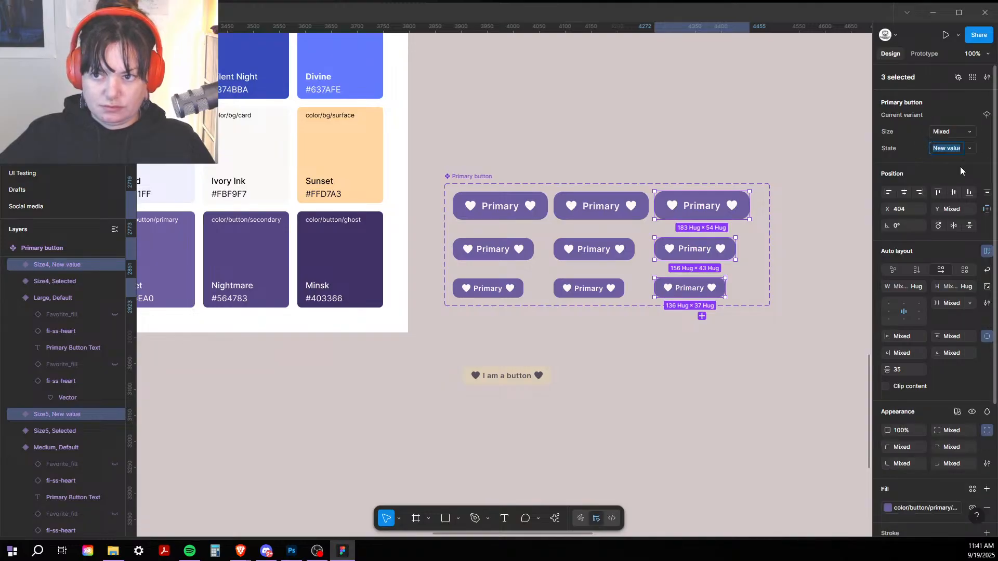
left_click(933, 150)
key("Delete")
type("D")
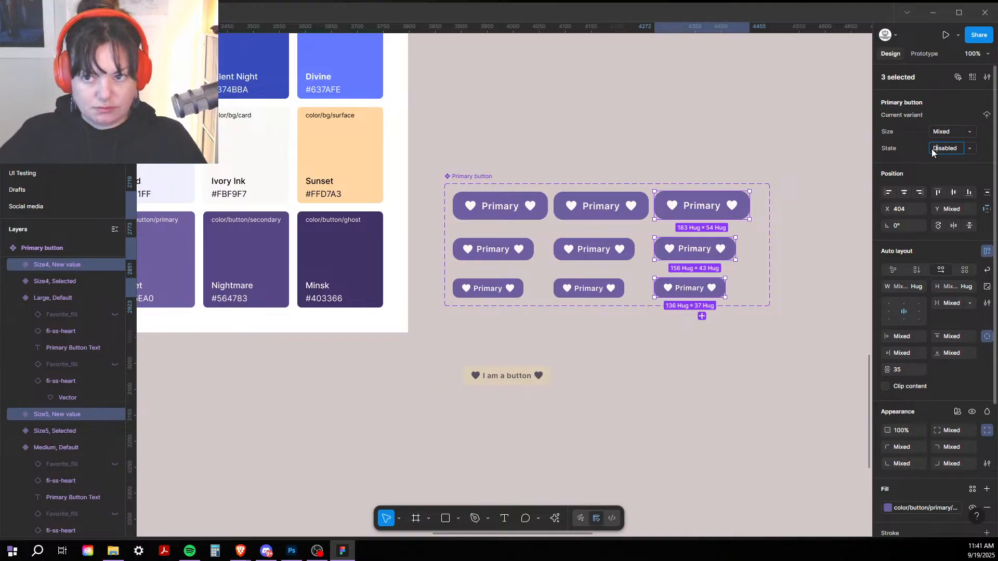
left_click(783, 112)
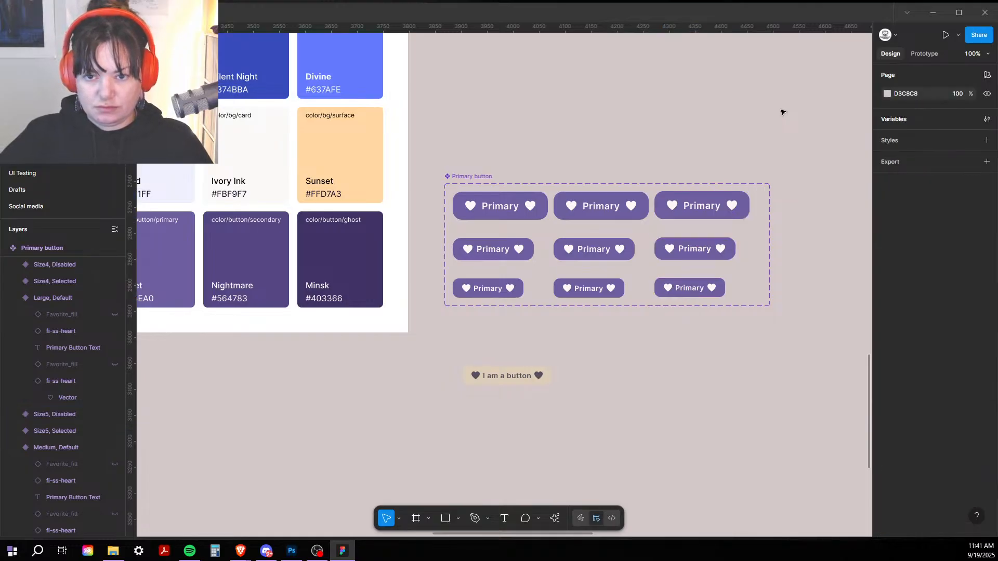
key("ctrl+minus")
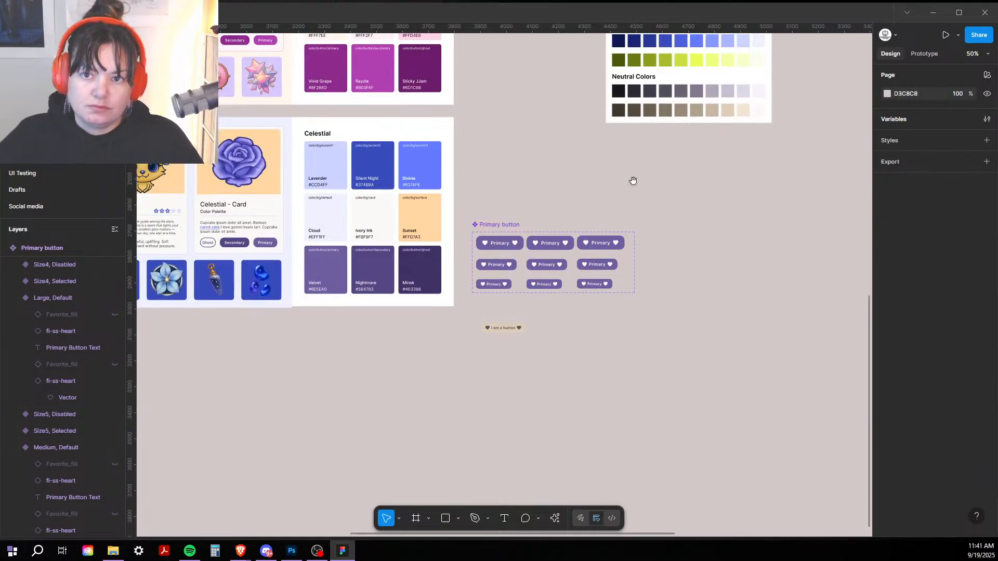
left_click_drag(633, 181, 671, 286)
left_click_drag(554, 331, 607, 257)
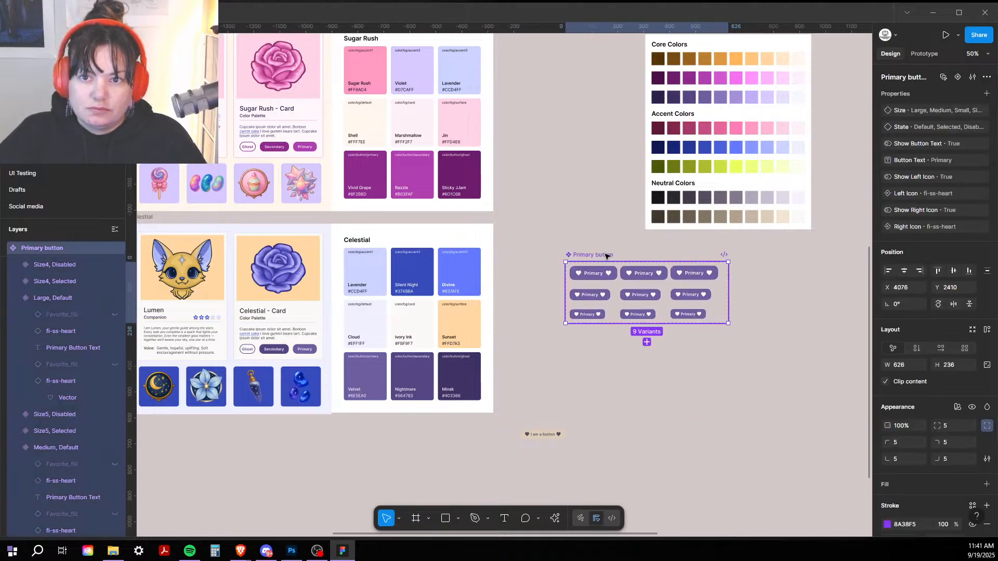
scroll(753, 338, "up", 4)
left_click(685, 138)
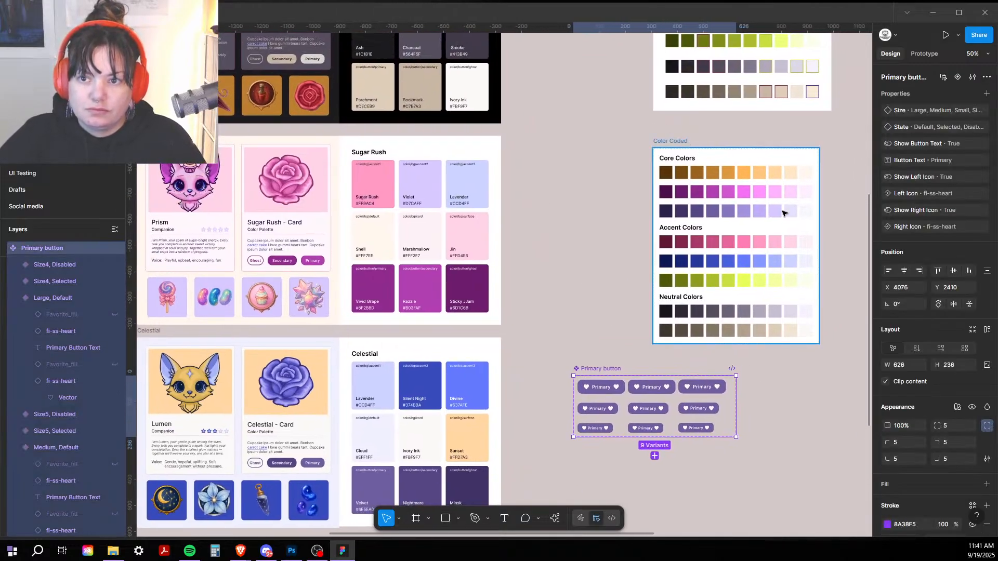
left_click_drag(685, 138, 763, 459)
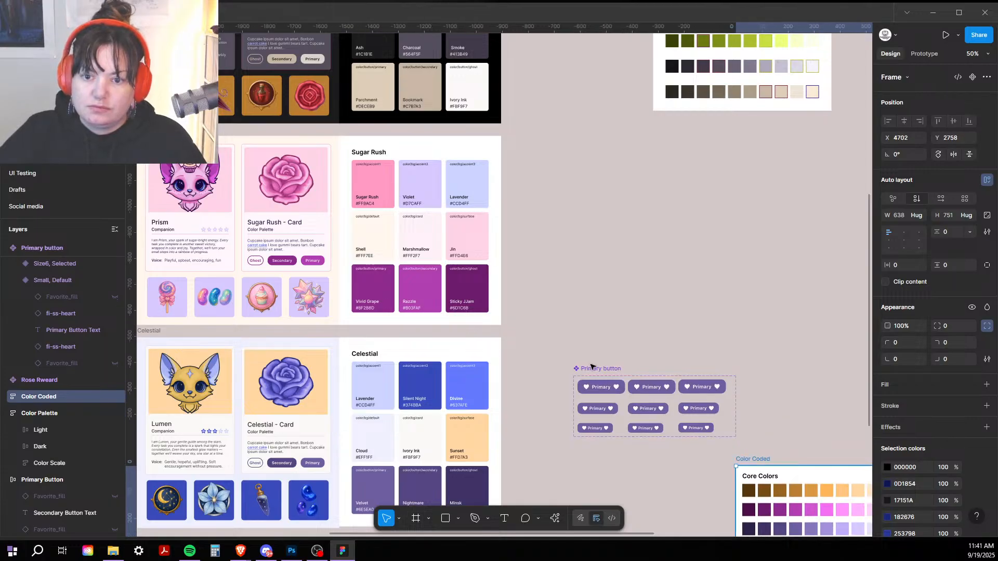
left_click_drag(610, 369, 595, 146)
left_click(589, 56)
left_click_drag(589, 56, 487, 306)
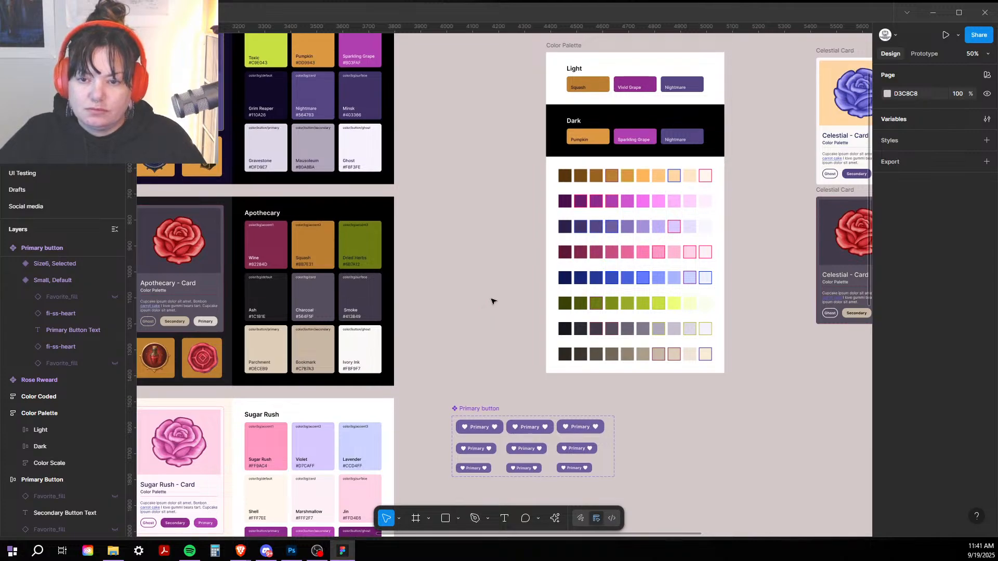
left_click(499, 407)
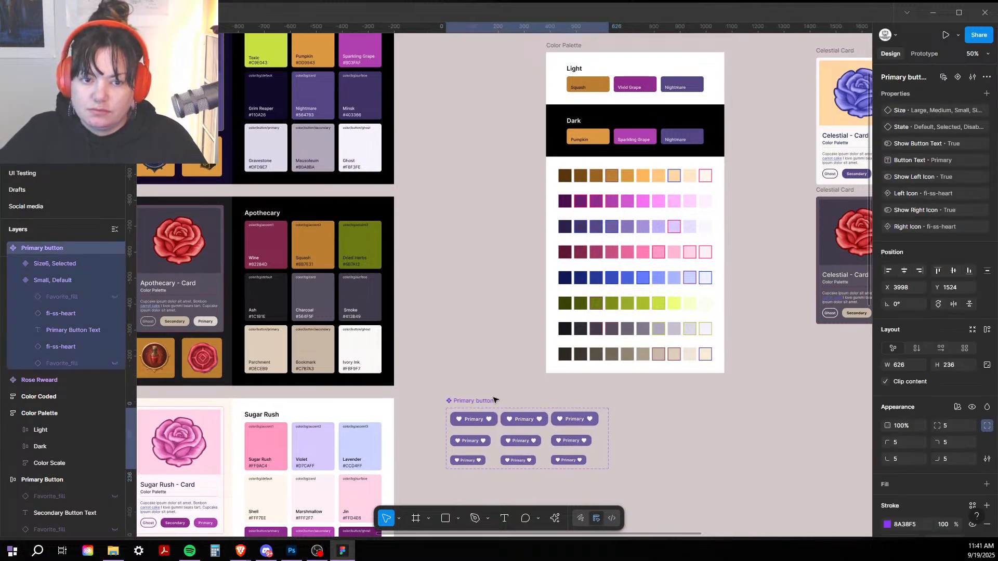
left_click_drag(499, 407, 607, 385)
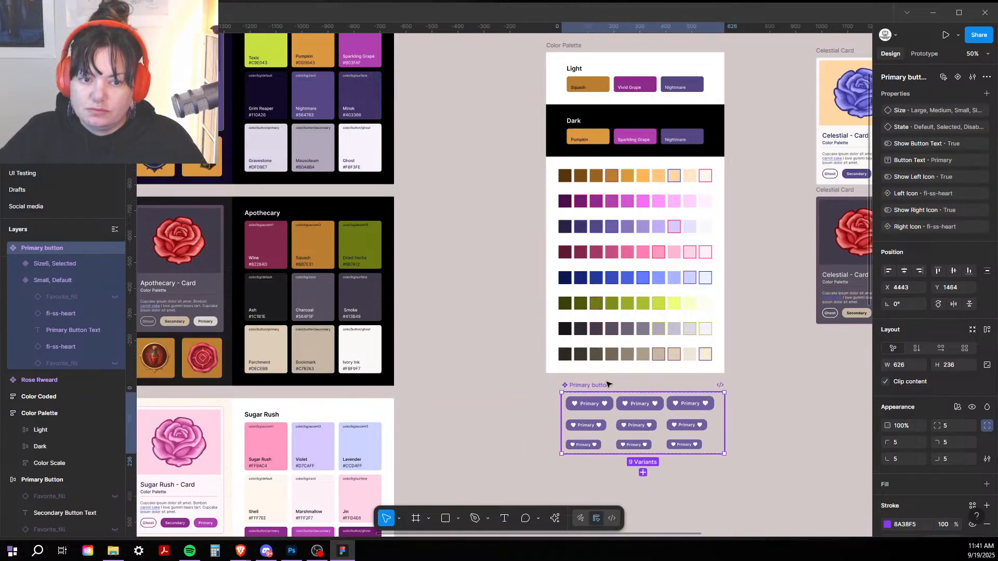
left_click(476, 379)
left_click_drag(500, 398, 405, 313)
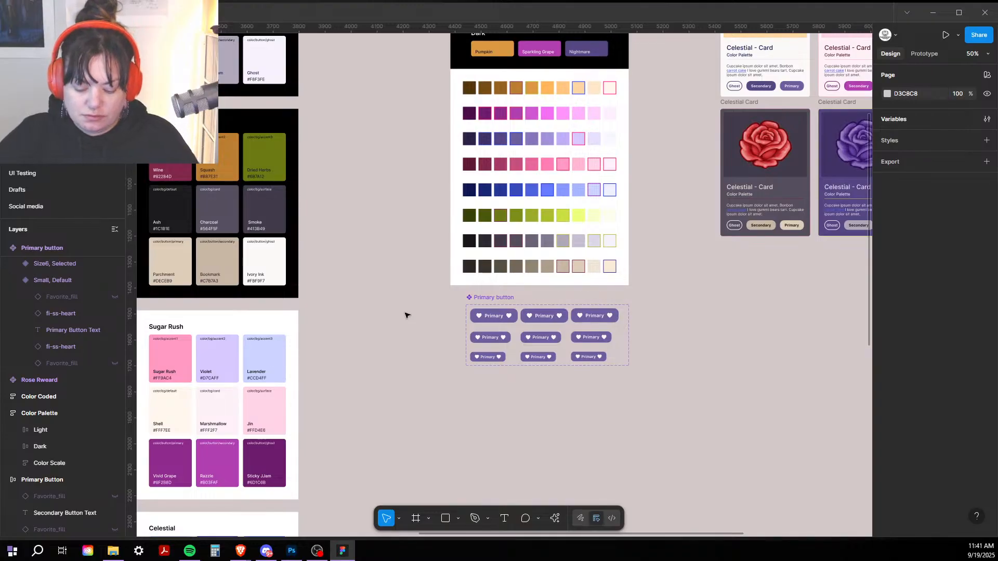
key("shift+0")
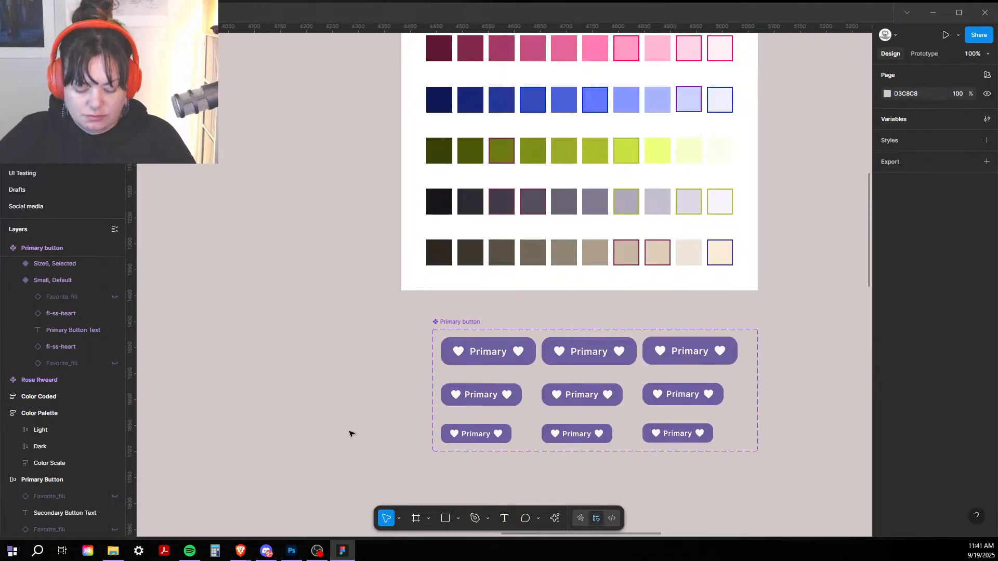
left_click_drag(361, 186, 341, 212)
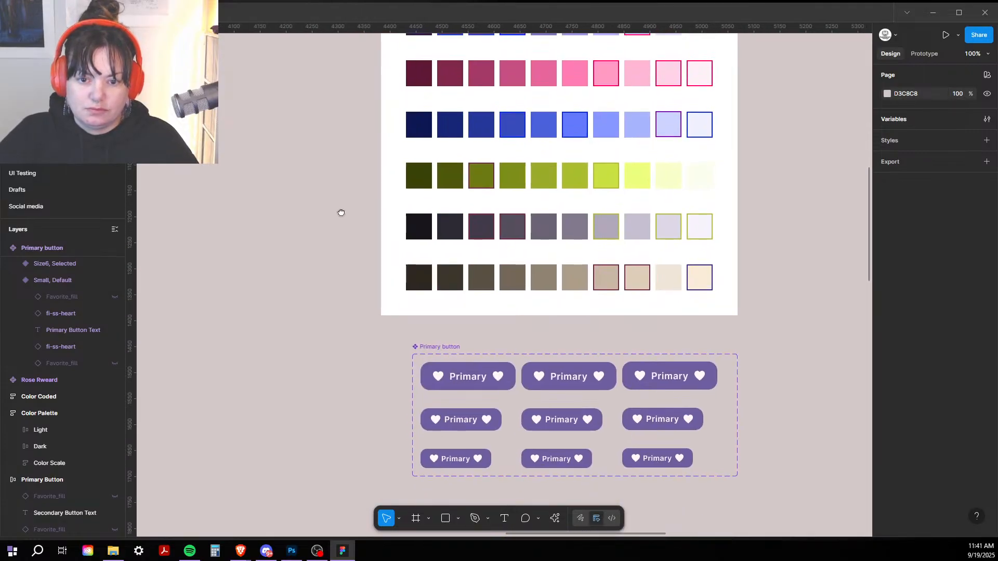
key("ctrl+minus")
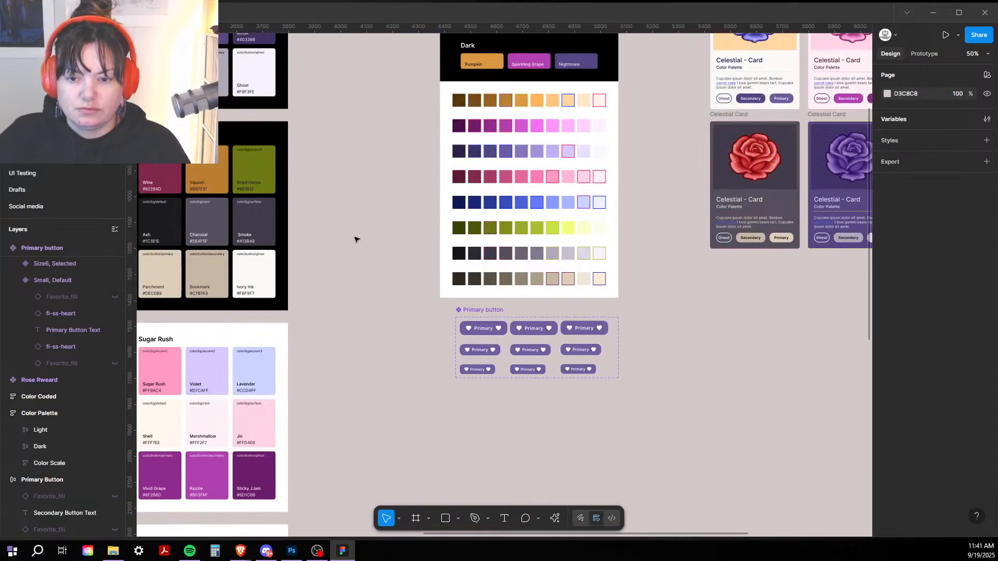
left_click_drag(432, 366, 357, 368)
left_click(439, 106)
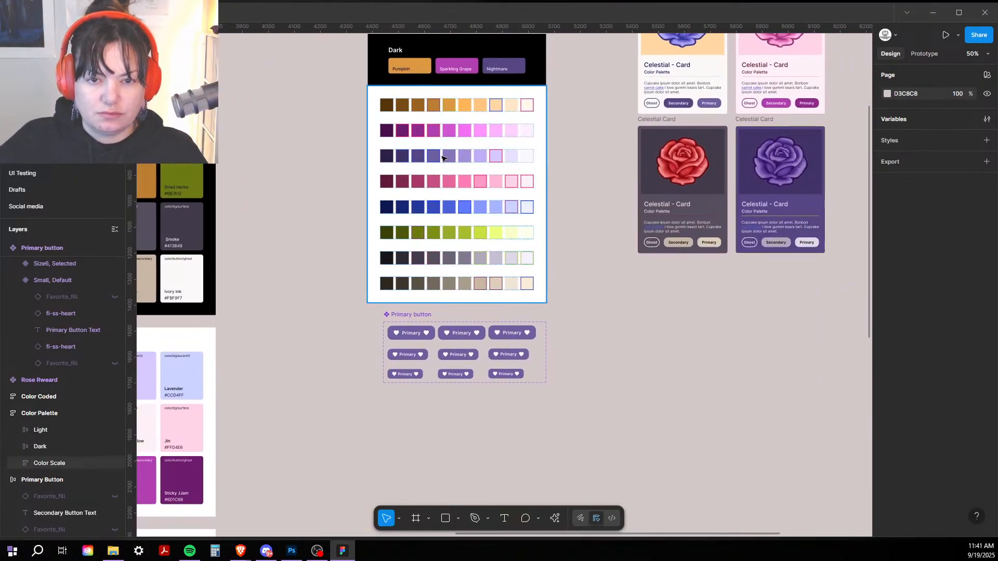
left_click(442, 158)
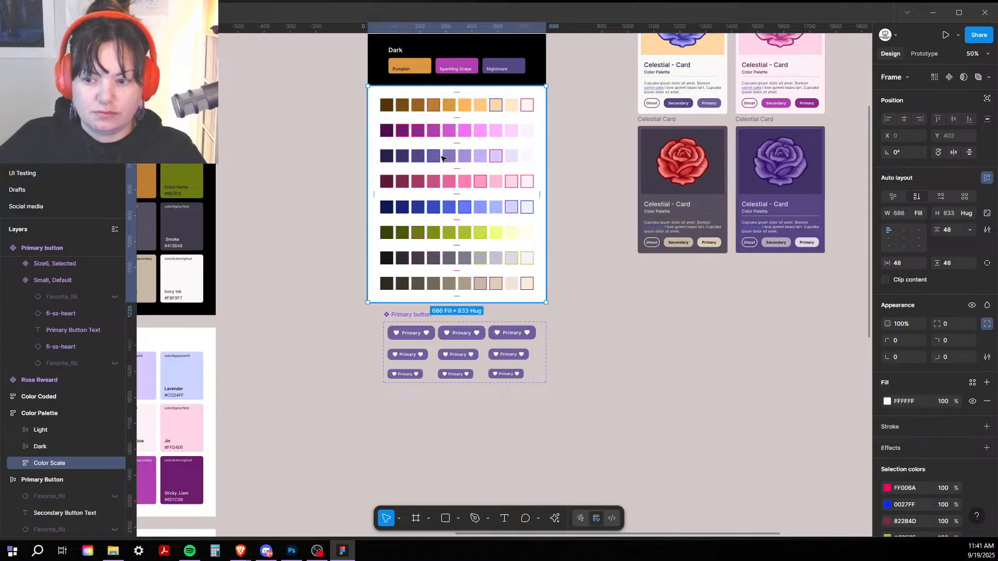
scroll(348, 428, "down", 2)
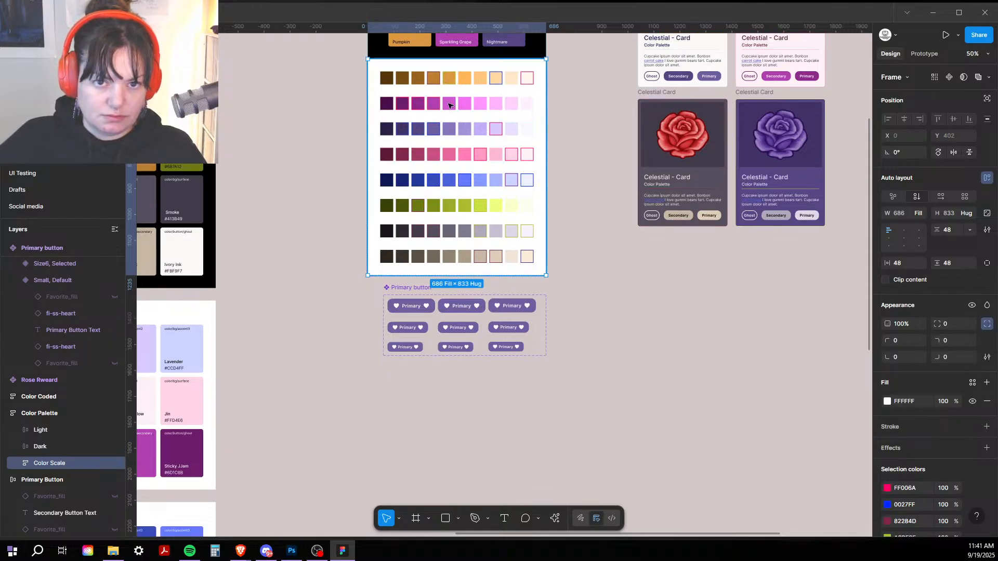
left_click(436, 134)
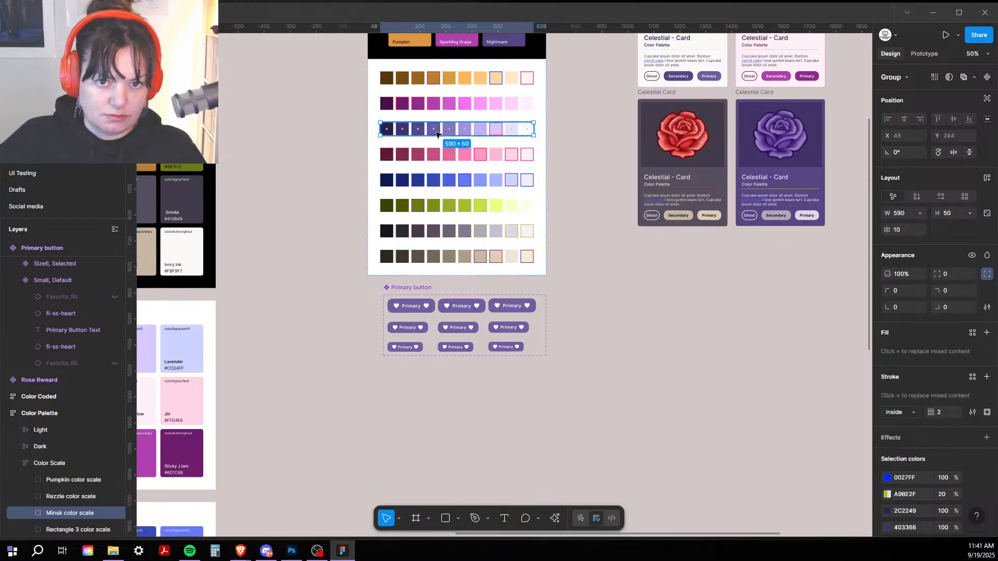
left_click(350, 142)
key("ctrl+equal")
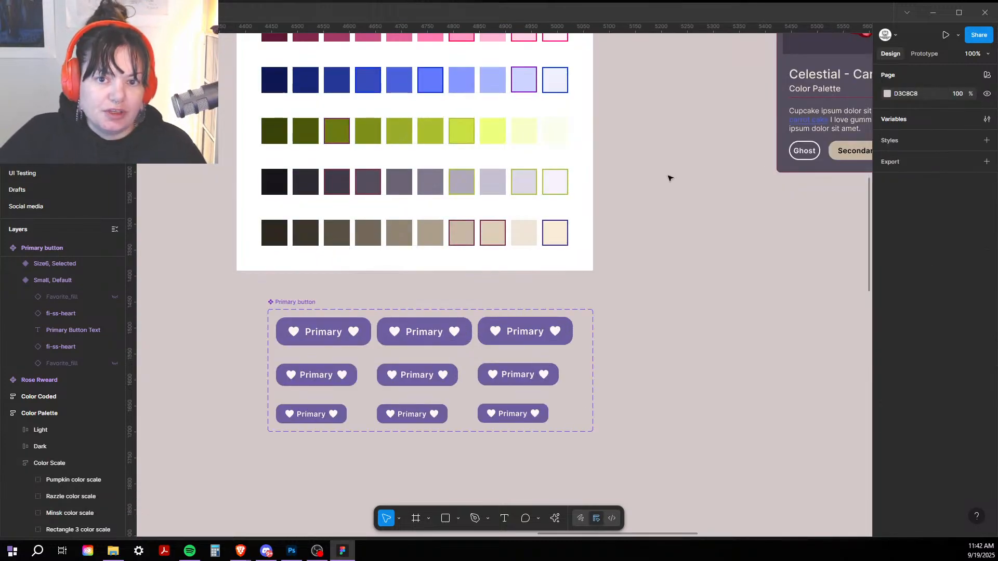
left_click_drag(669, 178, 725, 371)
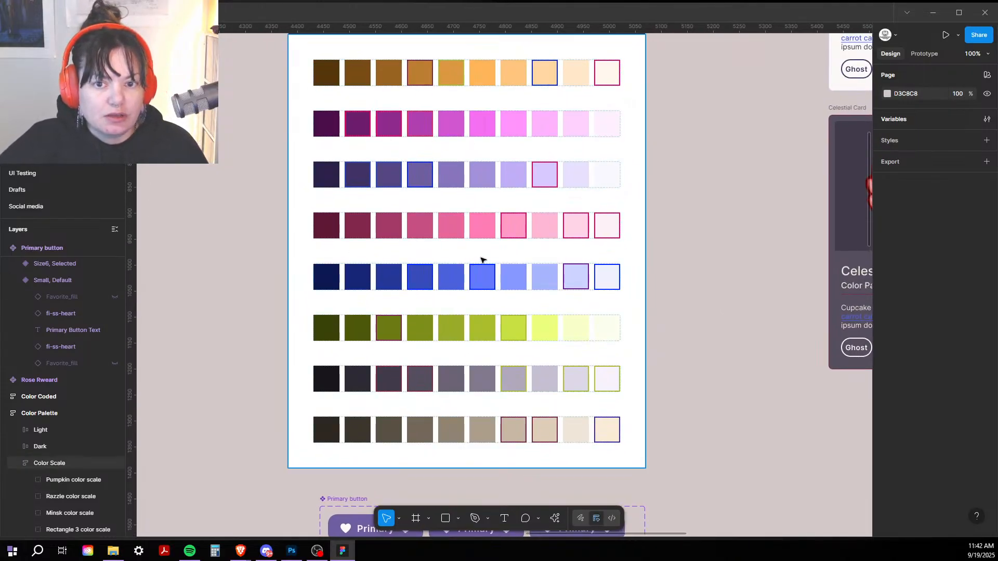
left_click(416, 176)
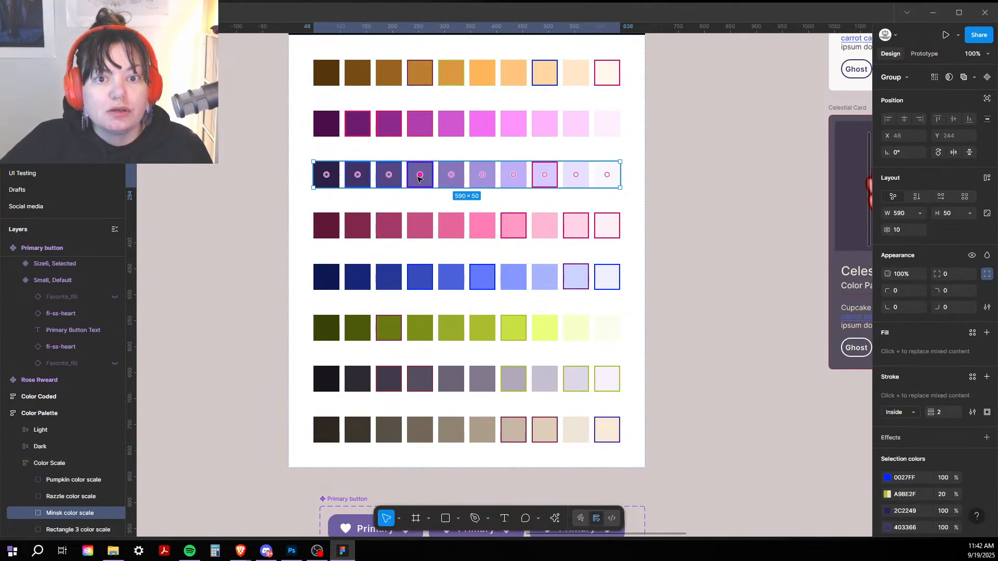
left_click(419, 176)
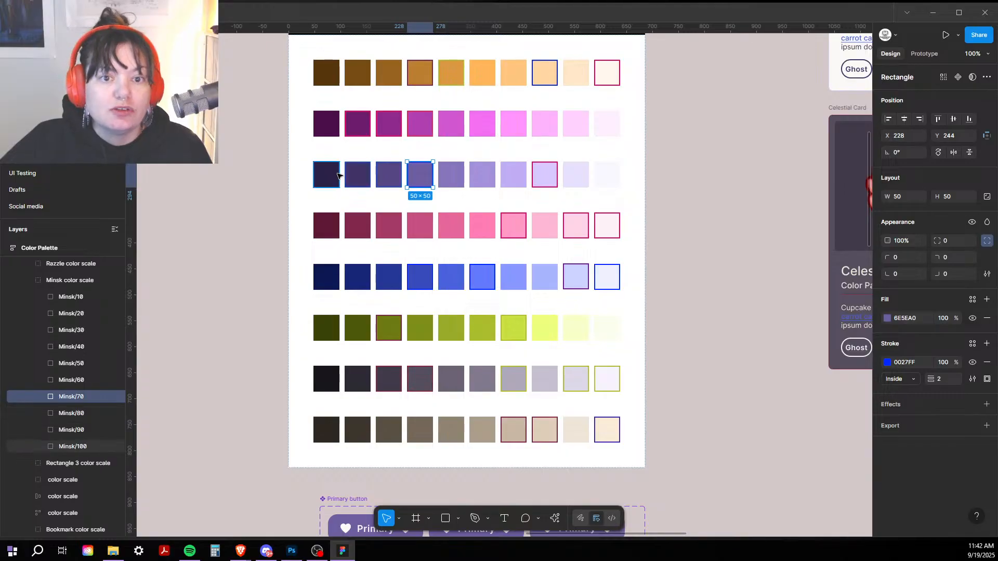
left_click(180, 306)
key("ctrl+minus")
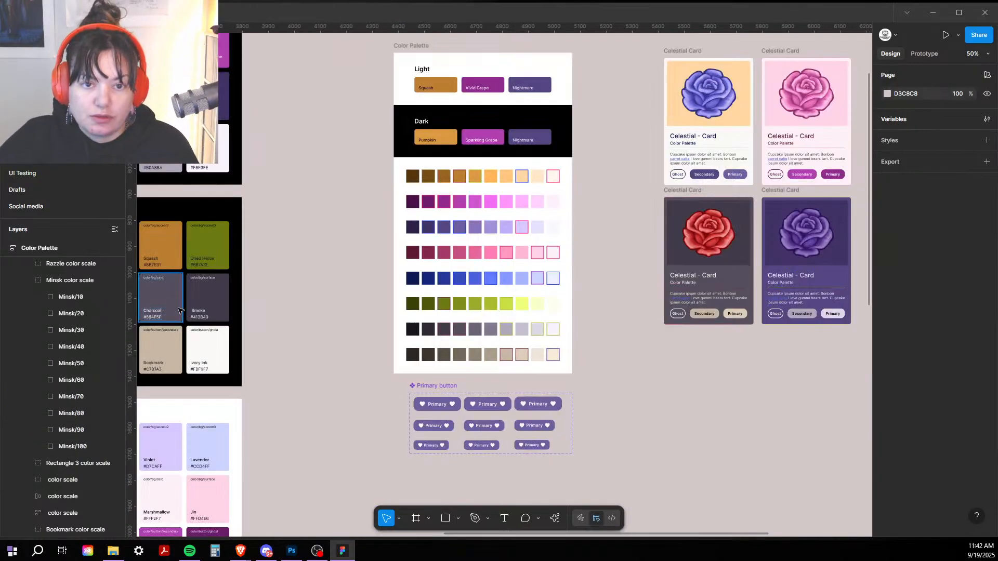
scroll(352, 352, "down", 10)
scroll(375, 178, "left", 5)
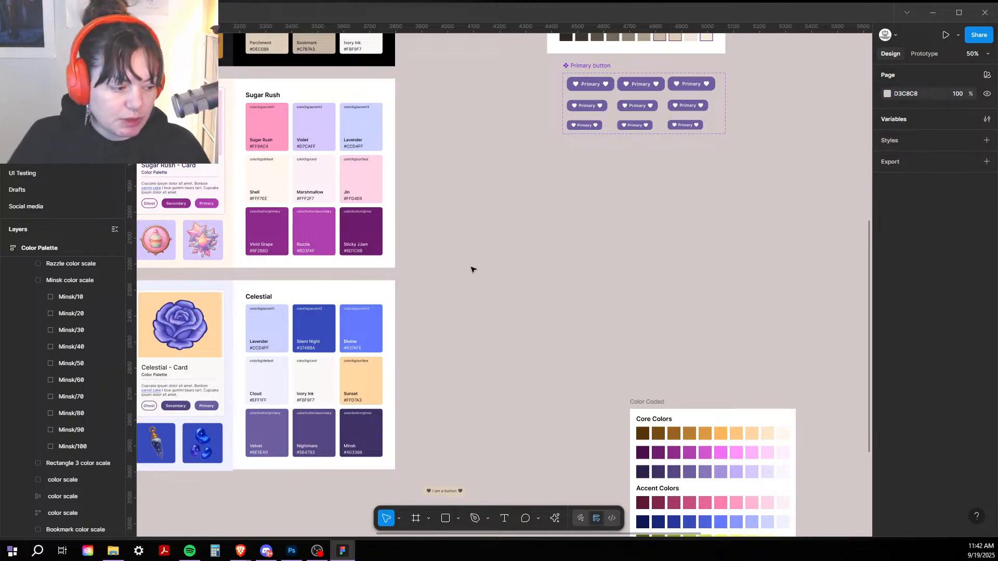
left_click_drag(579, 272, 366, 428)
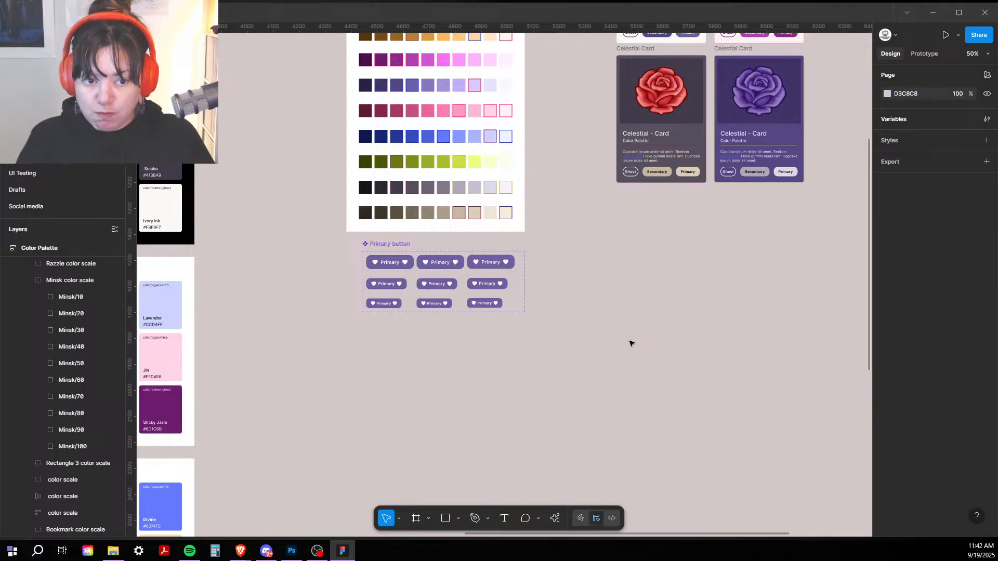
scroll(645, 344, "up", 3)
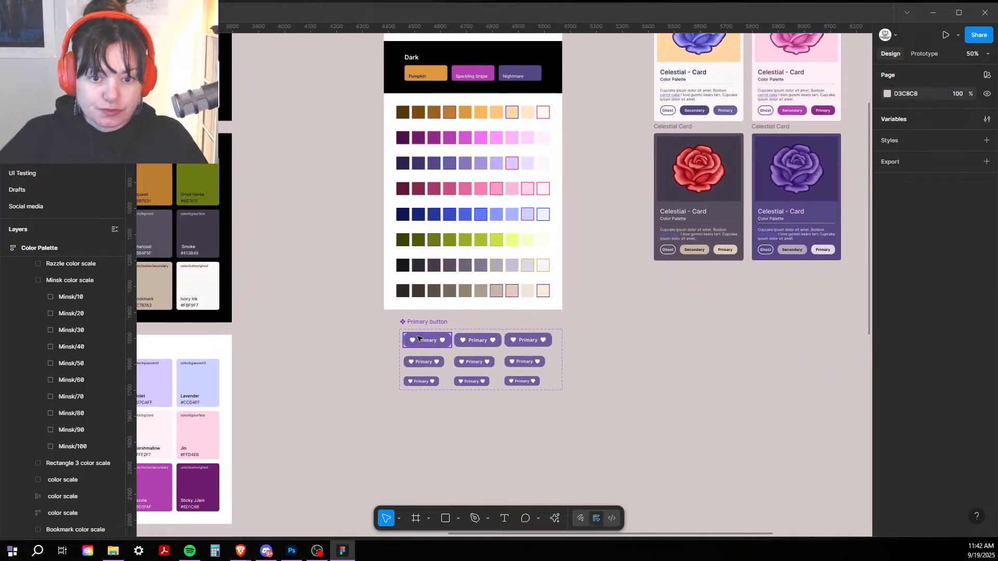
Step: Fill the Size4, medium and small Selected variants with the darker Minsk purple 564783
left_click(483, 343)
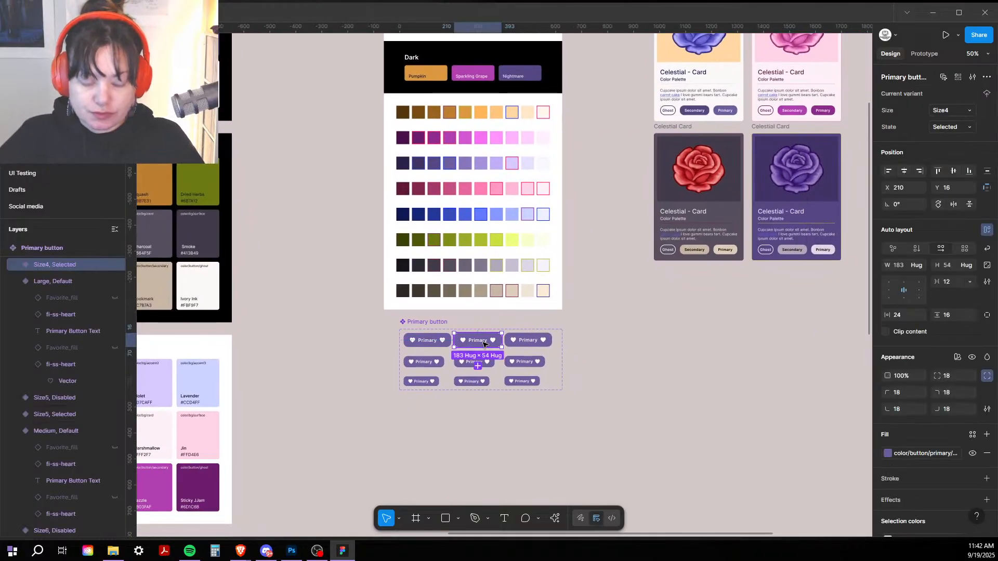
left_click(473, 383, "shift")
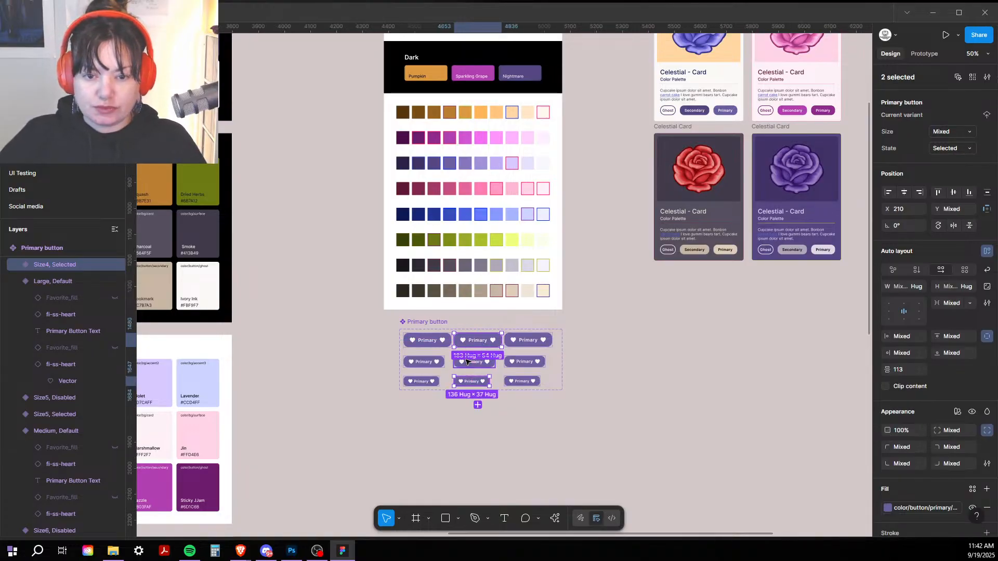
left_click(467, 363, "shift")
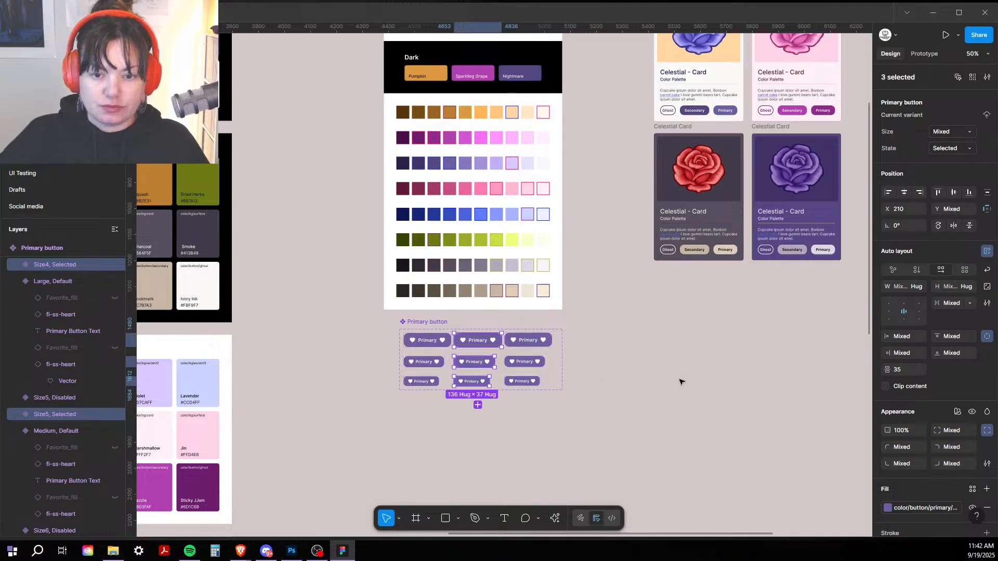
mouse_move(883, 510)
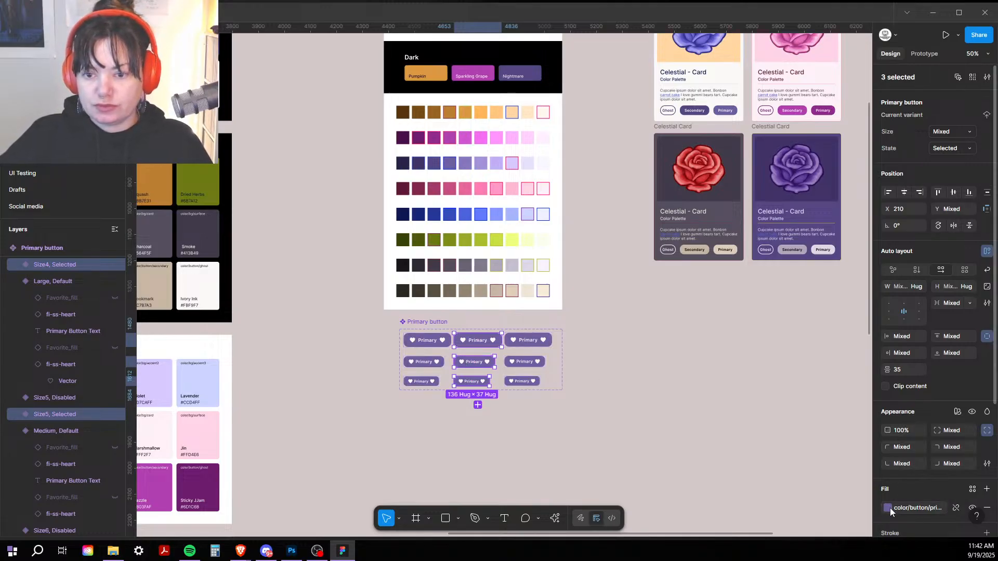
left_click(888, 507)
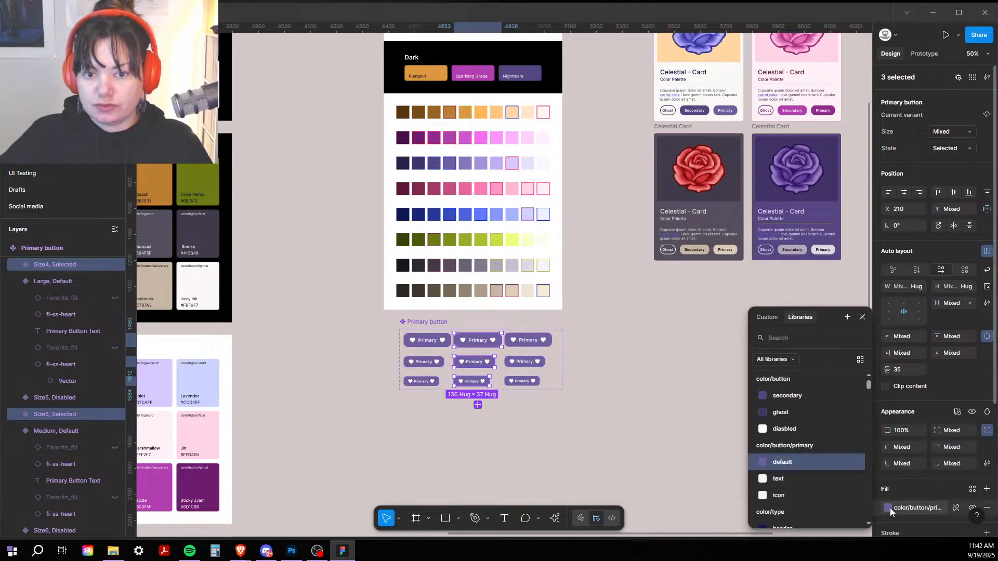
left_click(763, 316)
left_click(762, 421)
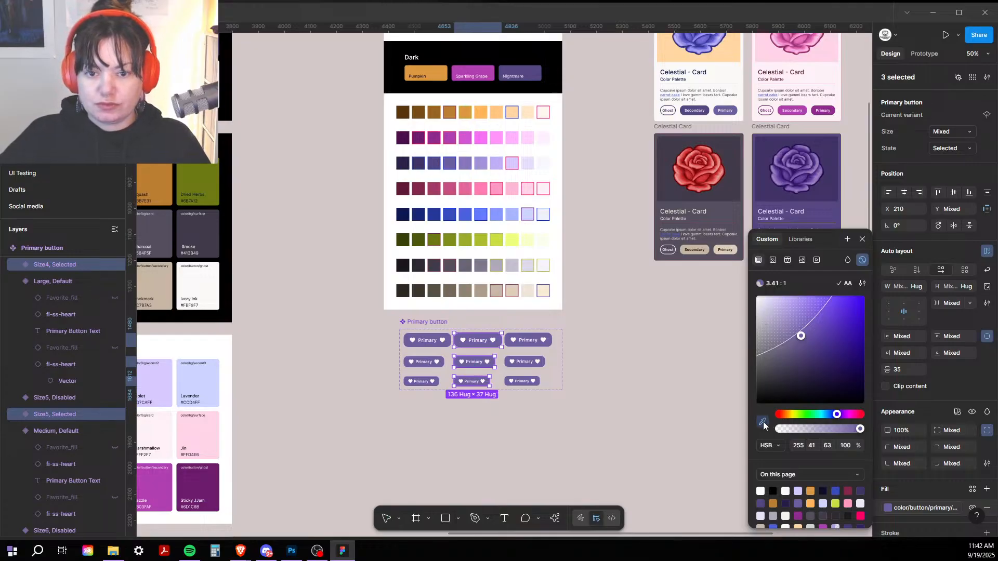
left_click(465, 163)
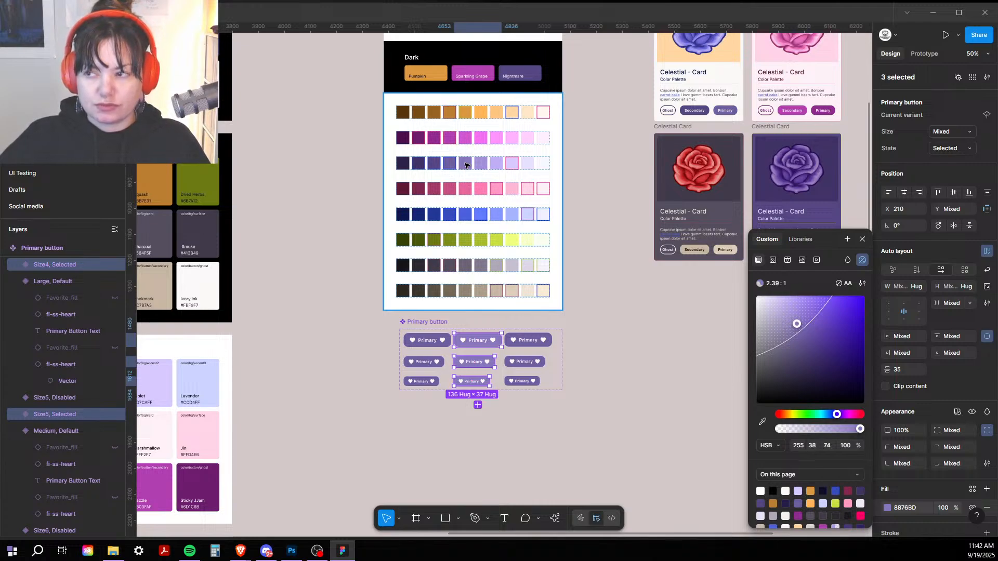
left_click(763, 421)
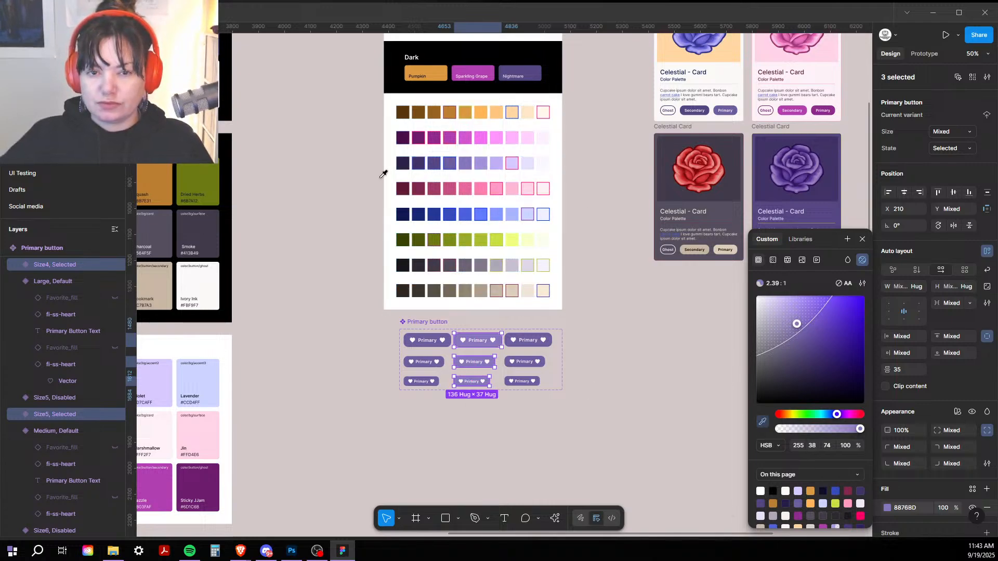
left_click(431, 165)
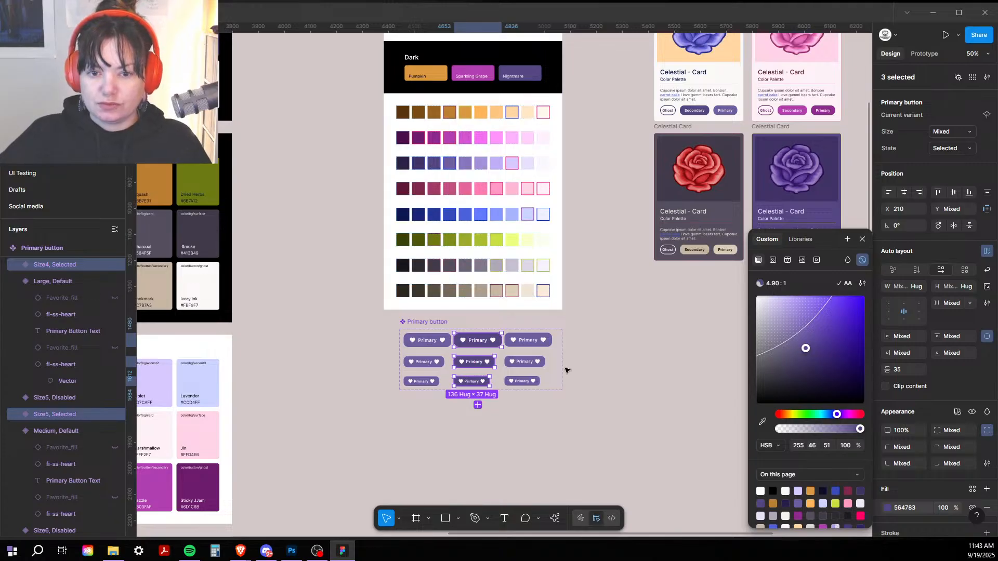
left_click(525, 342)
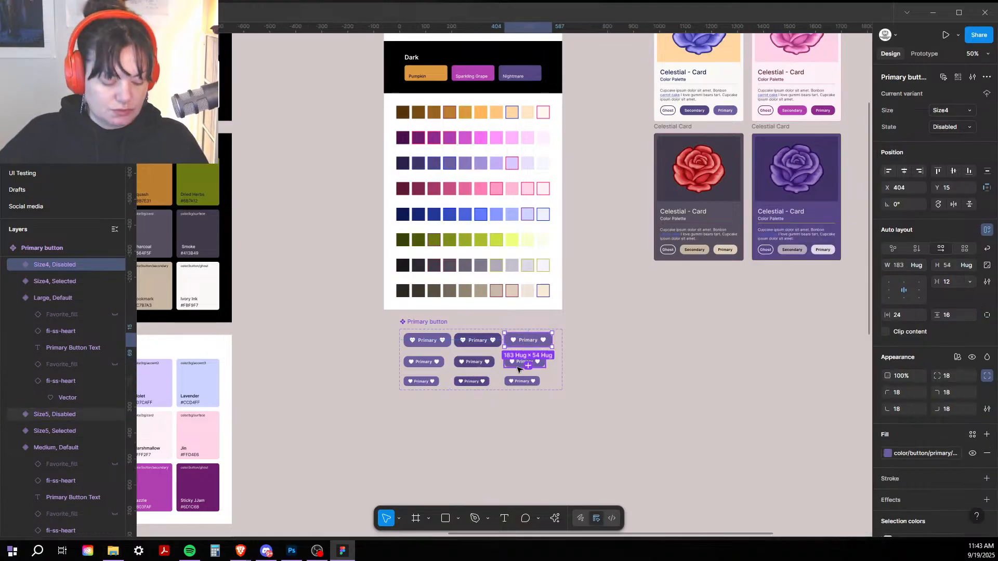
Step: Fill the Size4, medium and small Disabled variants with pale Minsk lavender C1AFF8
left_click(519, 367, "shift")
left_click(519, 382, "shift")
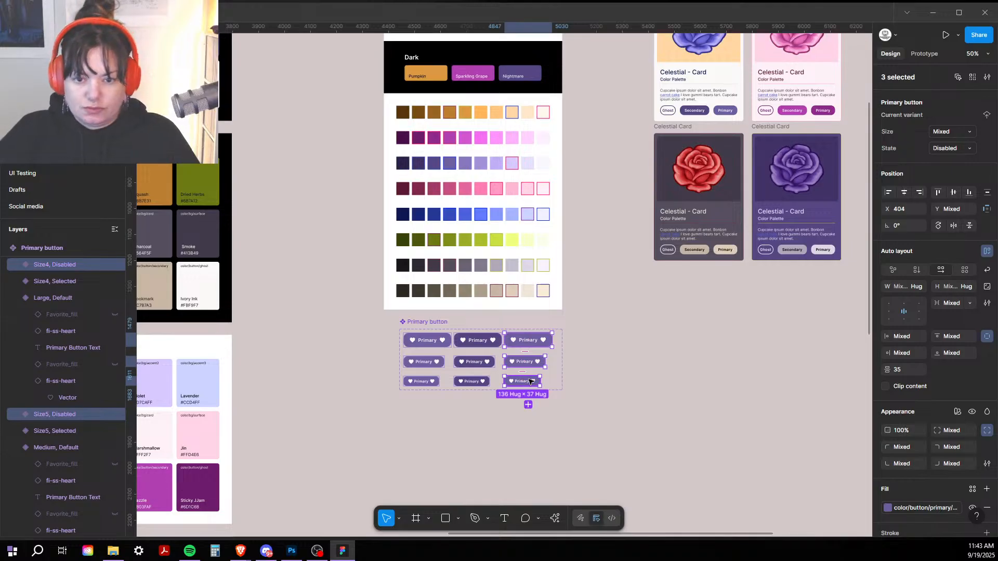
left_click(887, 508)
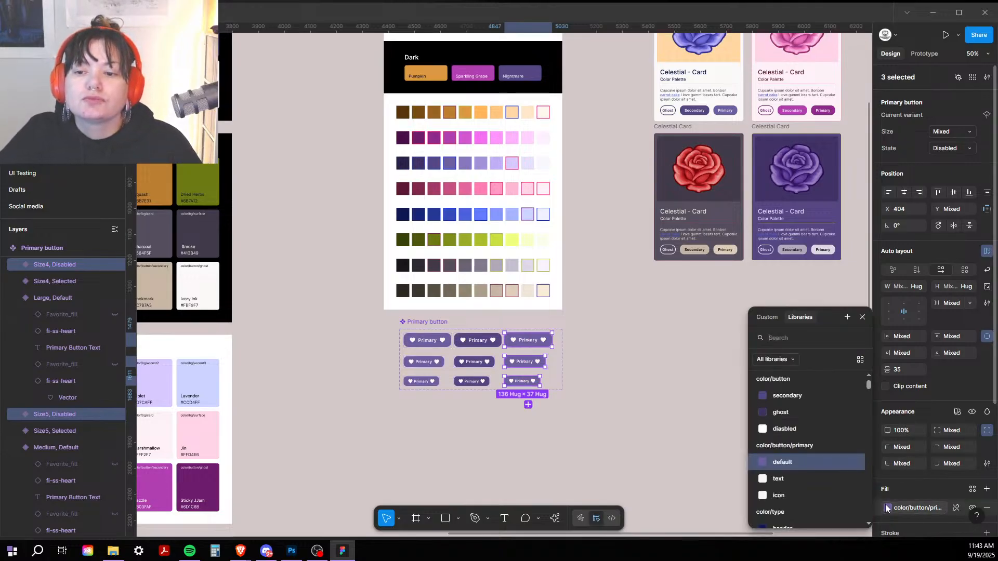
left_click(764, 318)
left_click(763, 422)
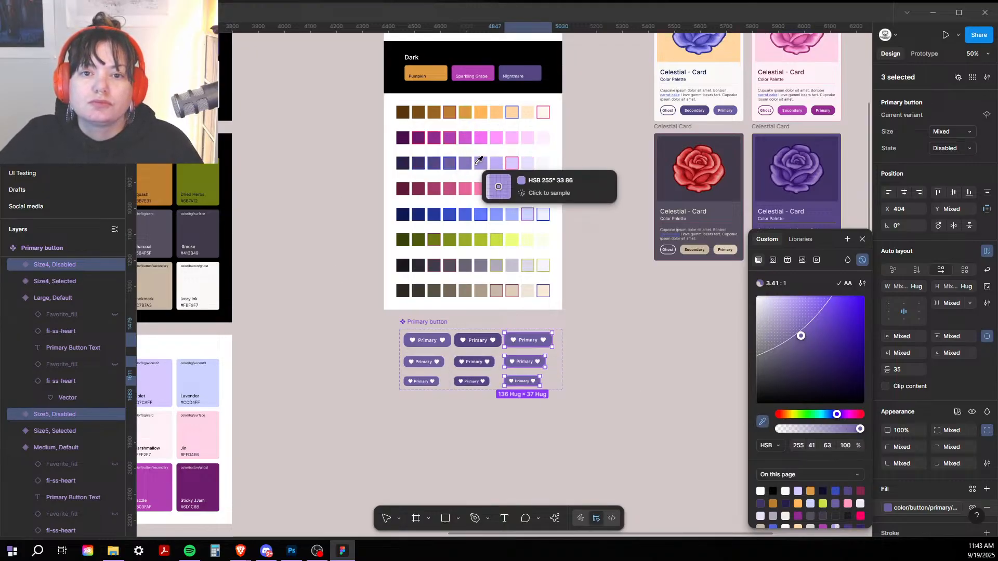
left_click(497, 162)
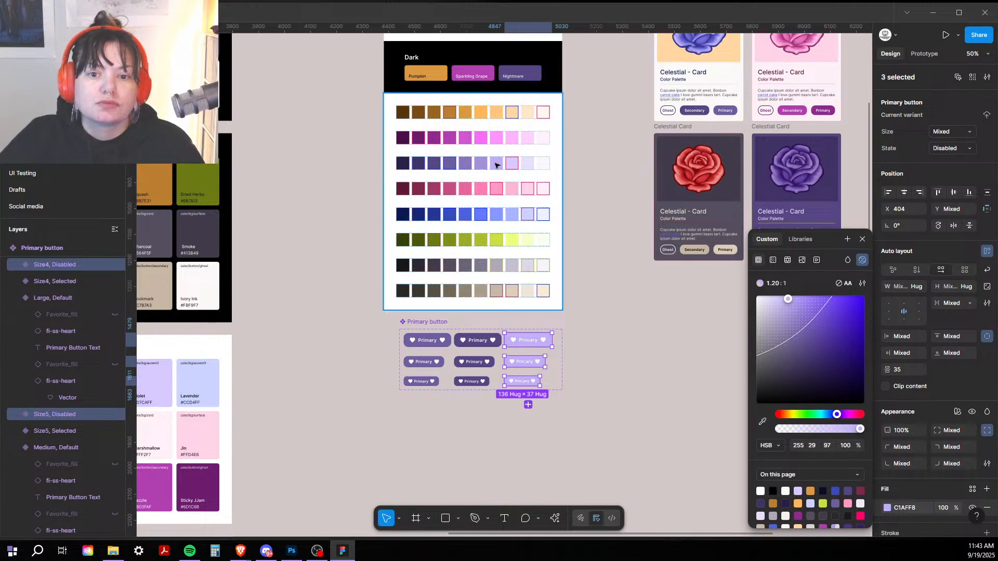
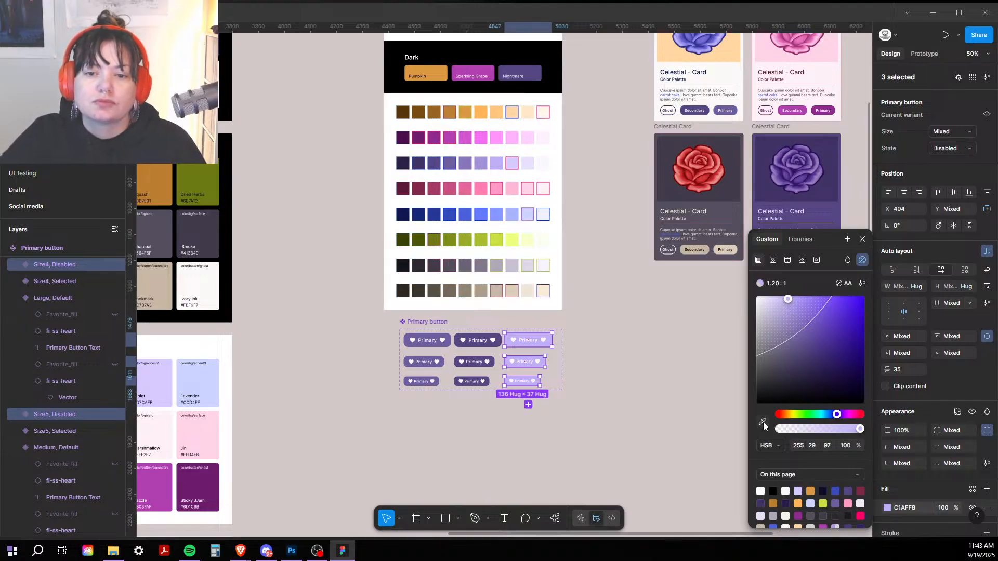
Step: Fill the Primary button component set with EFF1FF sampled from the Cloud swatch, then zoom to 100%
left_click(426, 322)
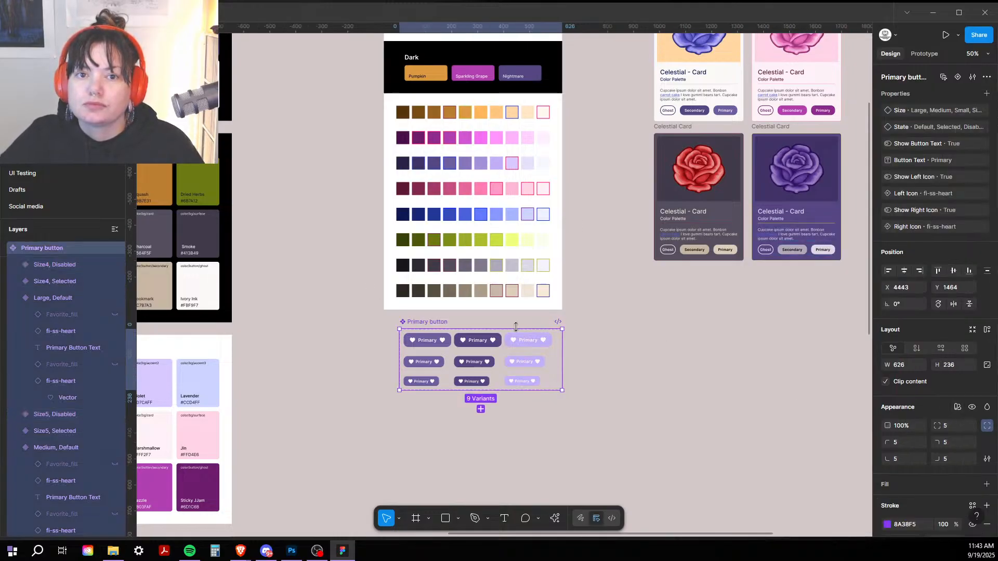
left_click_drag(401, 359, 442, 107)
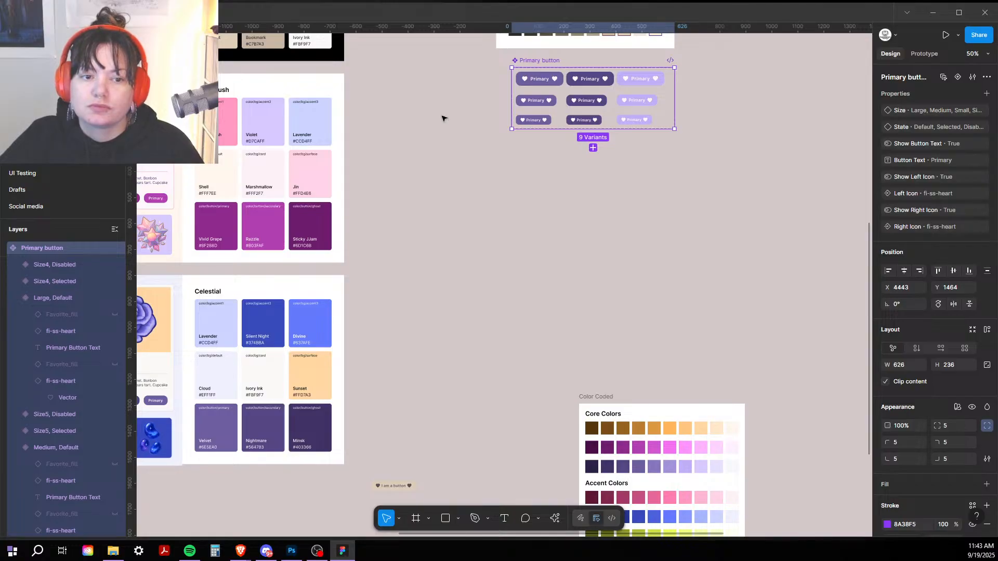
scroll(967, 364, "down", 3)
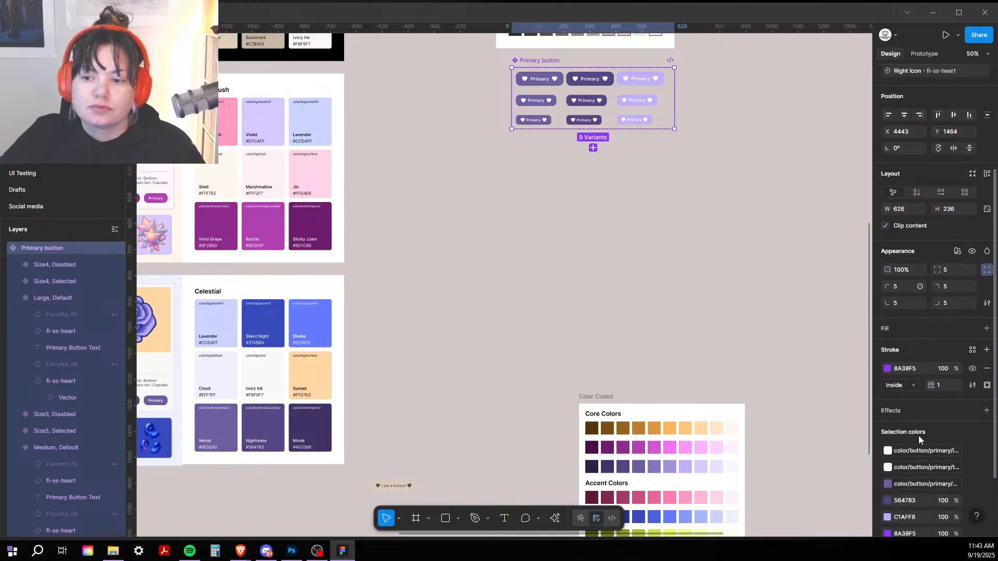
left_click(986, 329)
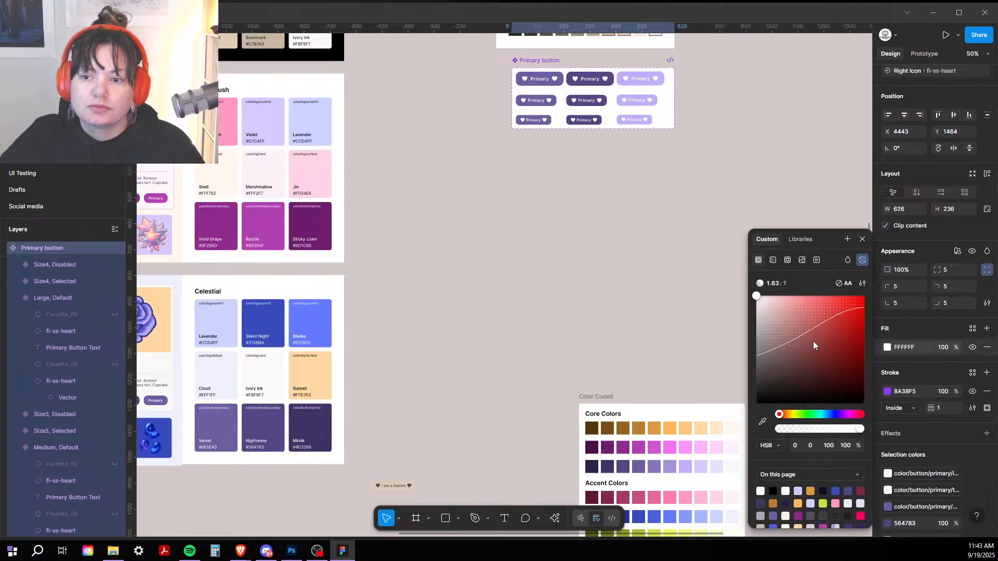
left_click(764, 422)
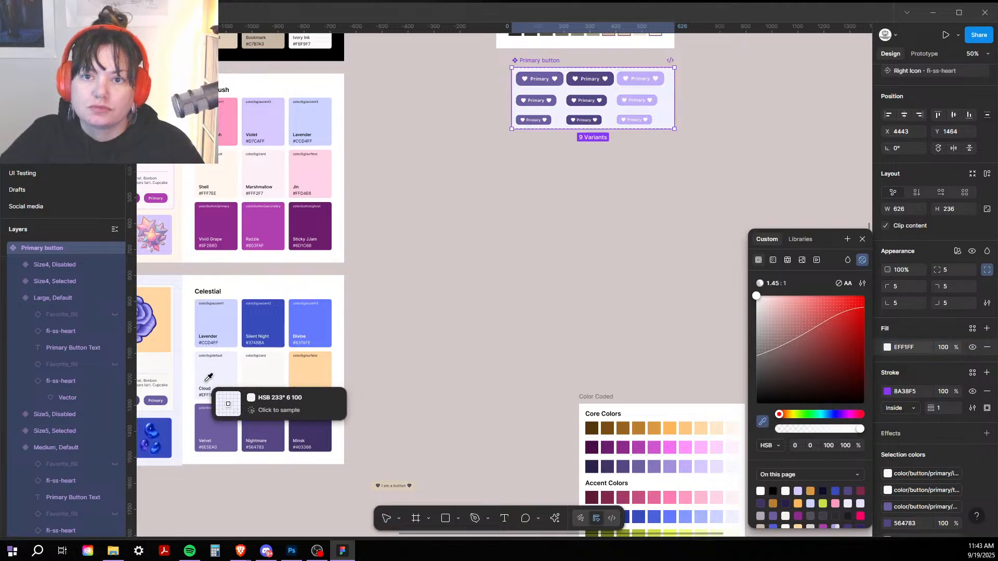
left_click(206, 382)
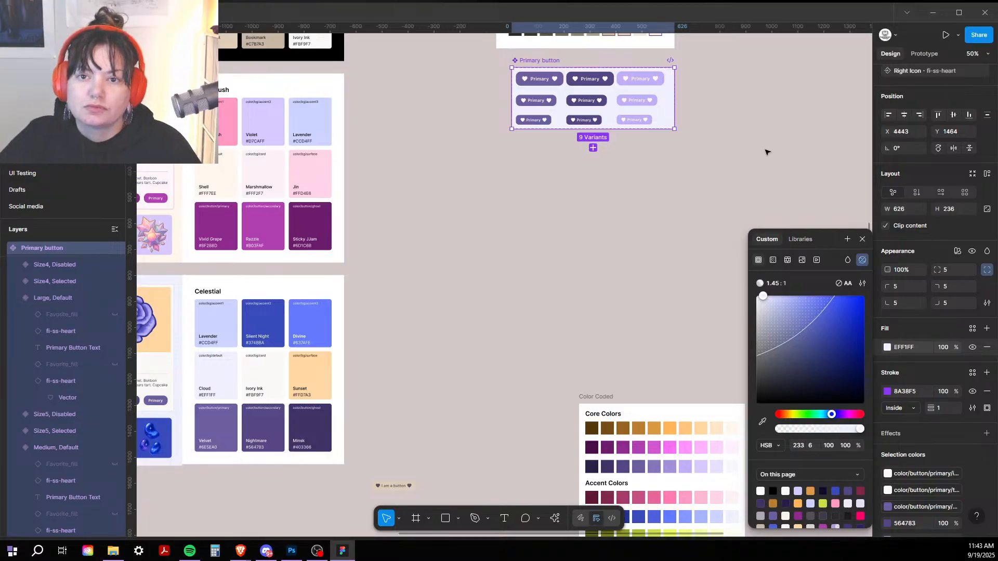
left_click(767, 152)
left_click_drag(738, 101, 621, 284)
key("ctrl+plus")
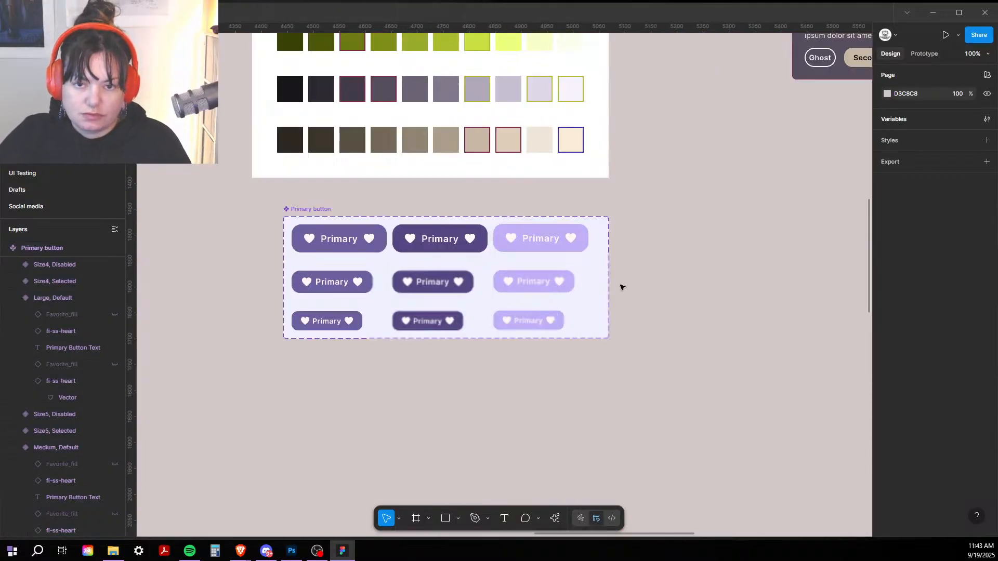
Step: Fill the three Disabled variants with the default button's purple 6E5EA0 using the eyedropper
left_click(527, 244)
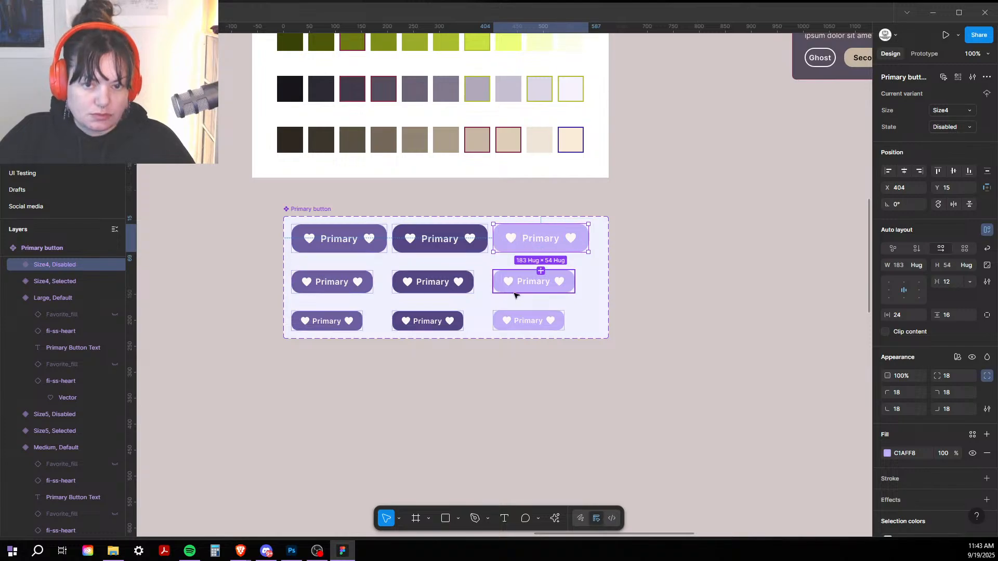
left_click(525, 281, "shift")
left_click(526, 328, "shift")
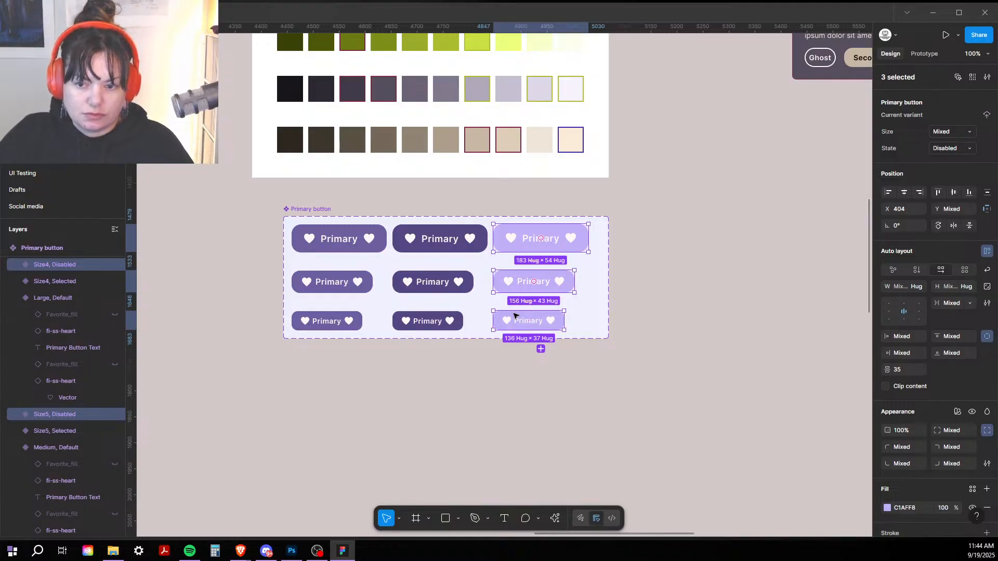
key("i")
left_click(348, 229)
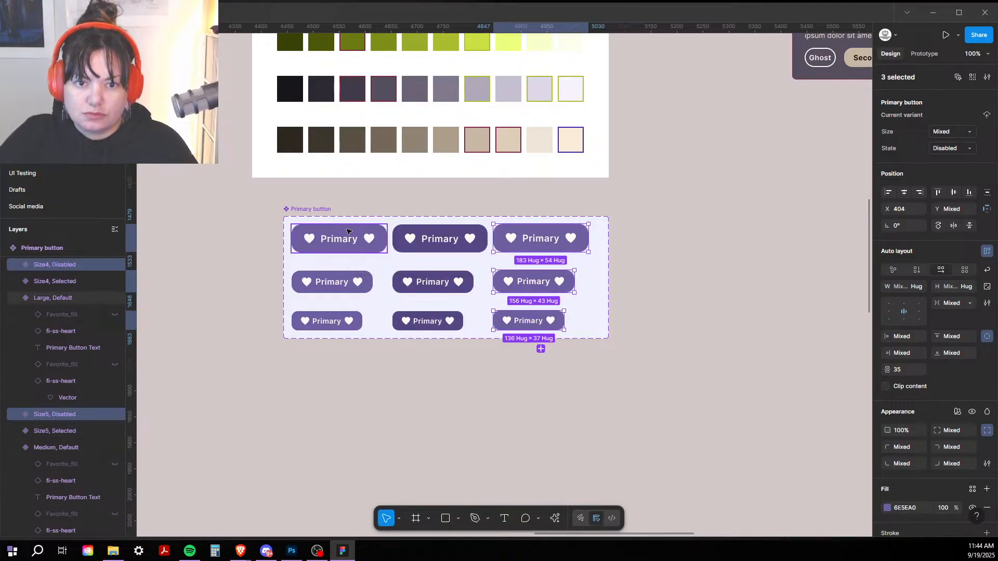
Step: Set the Disabled variants' fill opacity to 50% and select the whole component set
scroll(842, 334, "down", 2)
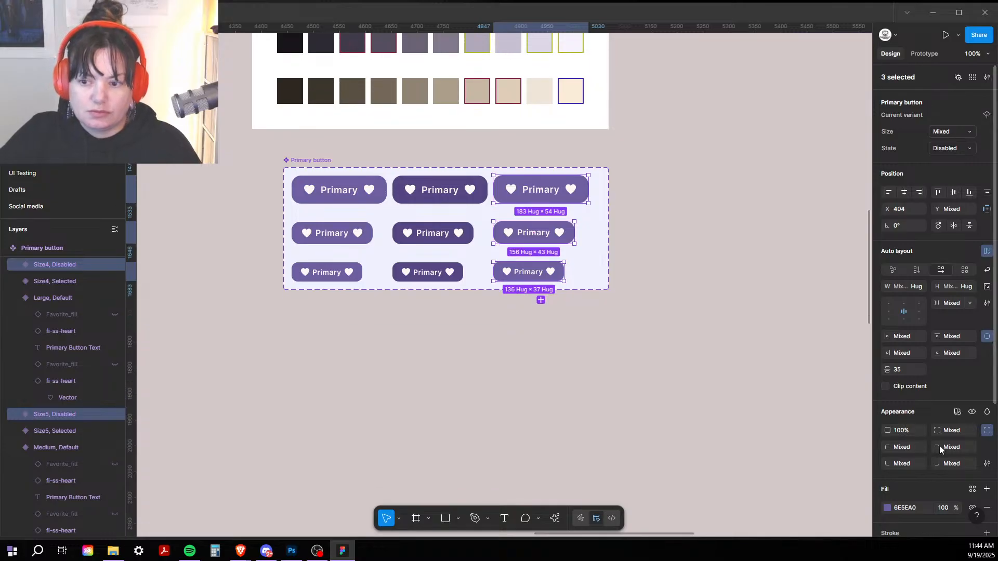
left_click(949, 509)
type("50")
key("Return")
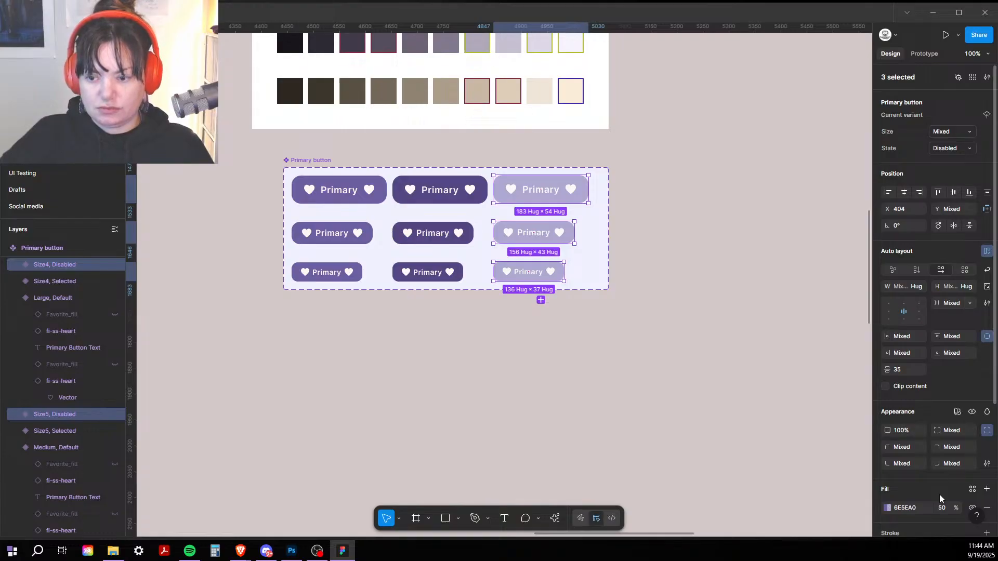
key("i")
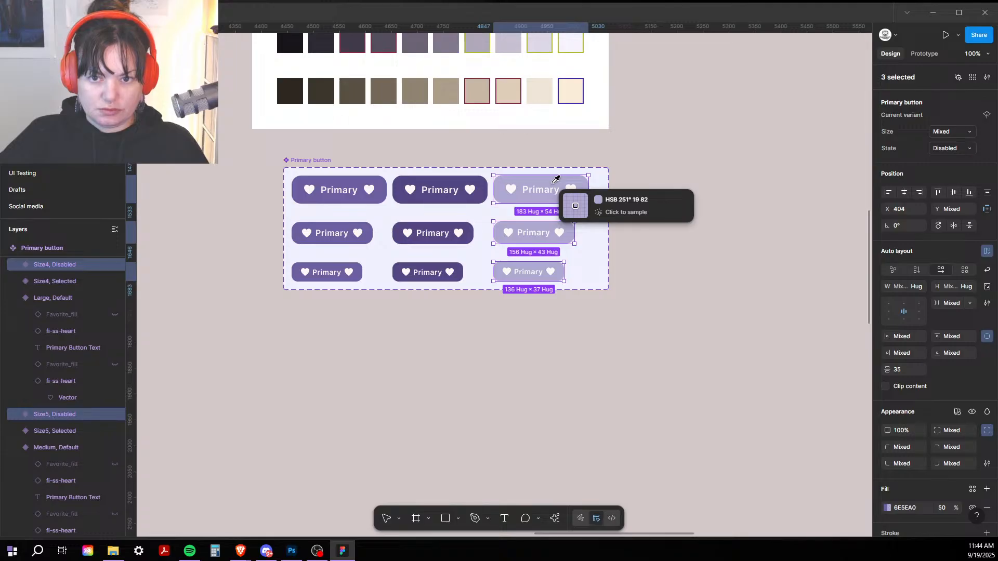
key("minus")
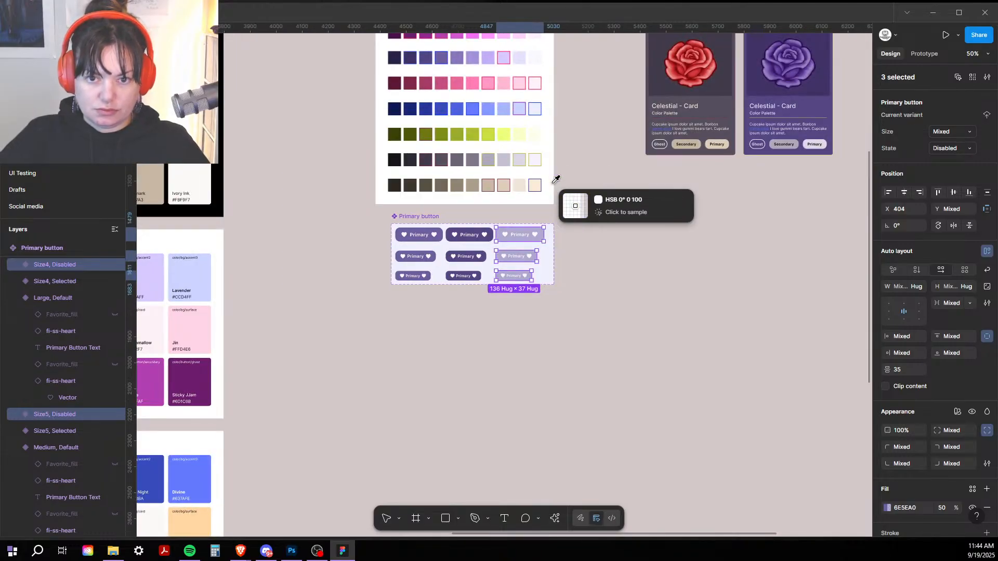
key("Escape")
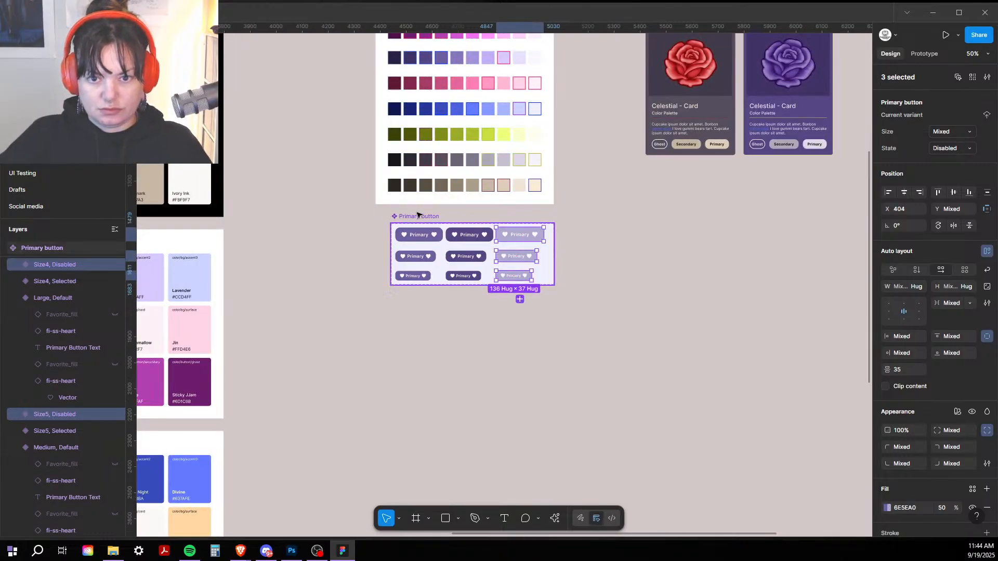
left_click(418, 215)
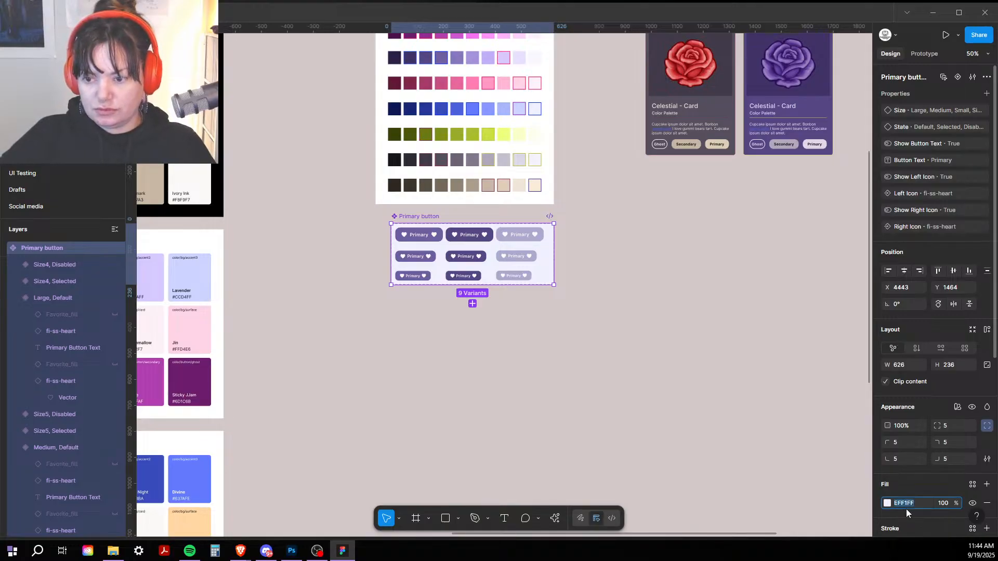
Step: Set the component set background to pure white FFFFFF after briefly trying ivory FBF9F7
left_click(888, 504)
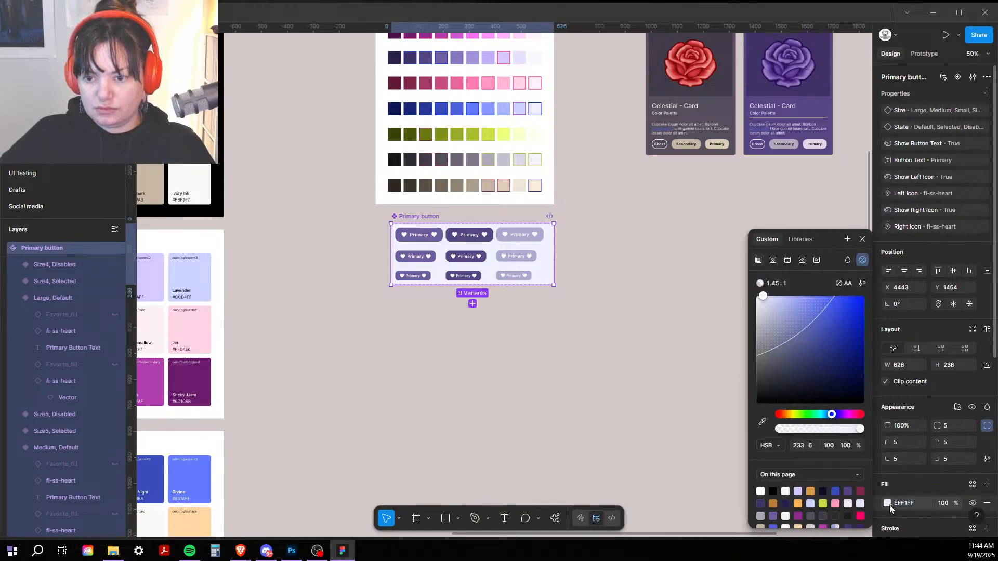
left_click(762, 490)
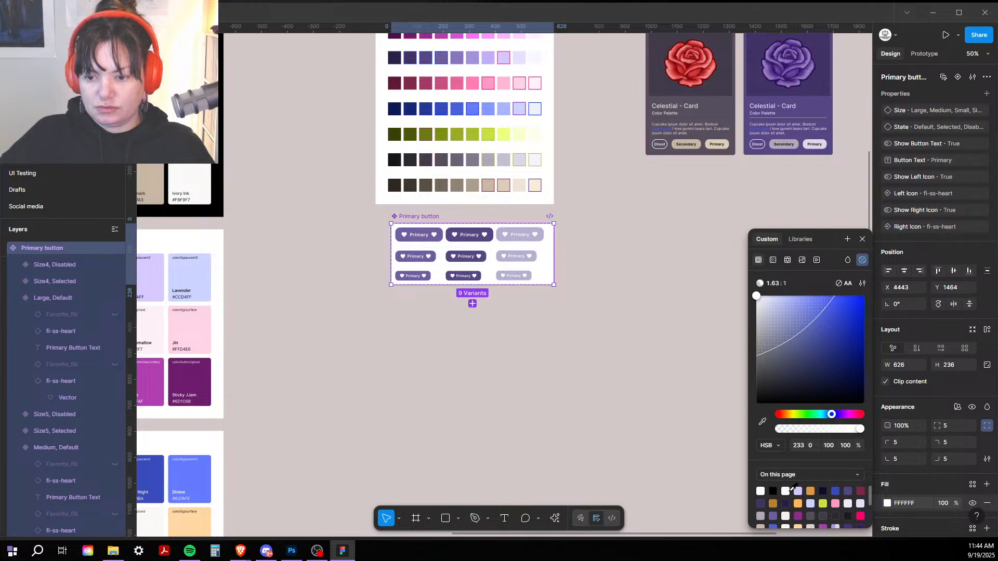
left_click(787, 490)
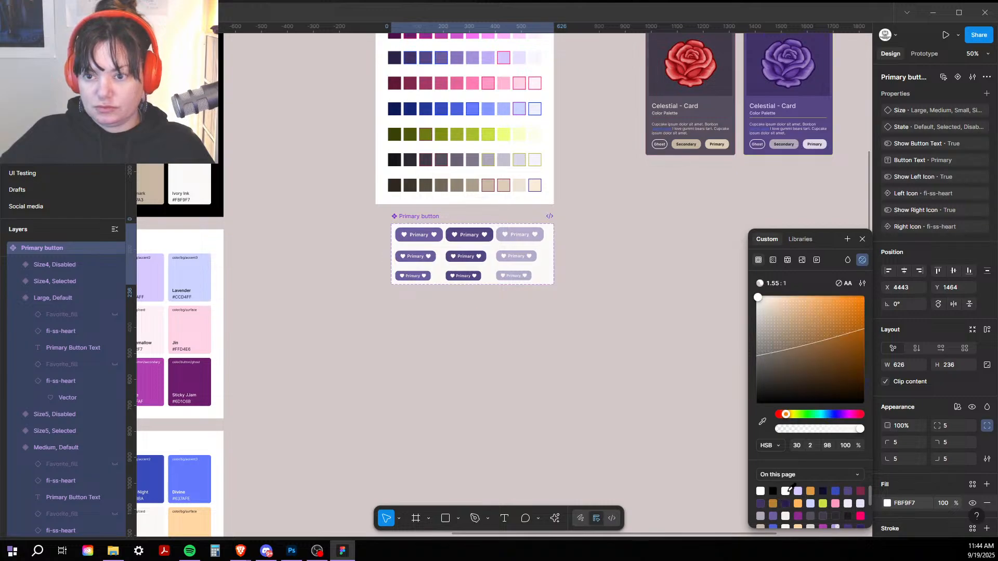
left_click(763, 490)
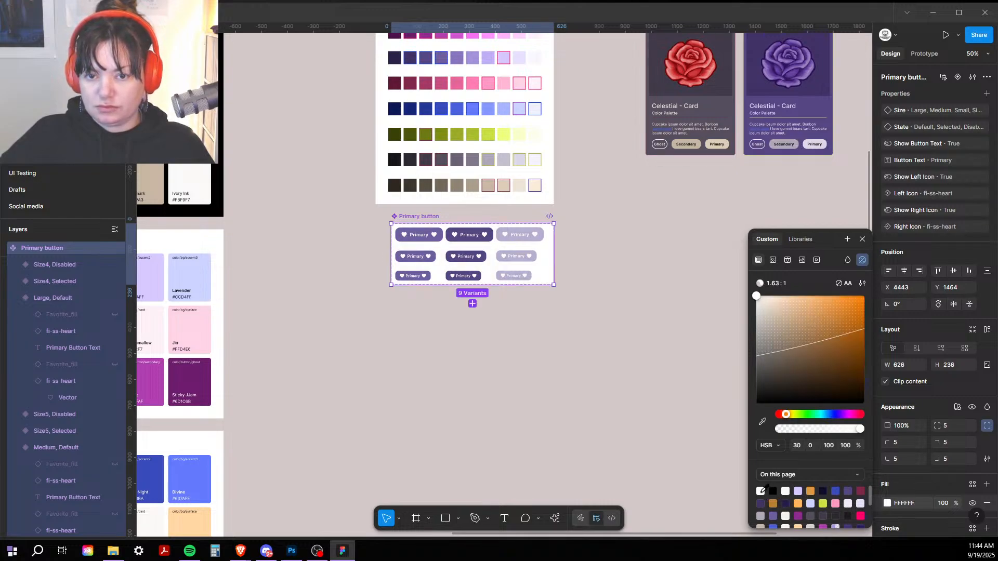
left_click(598, 432)
key("shift+0")
Step: Give the large Disabled button a solid B7AFD0 fill sampled from its own faded colour
left_click(529, 187)
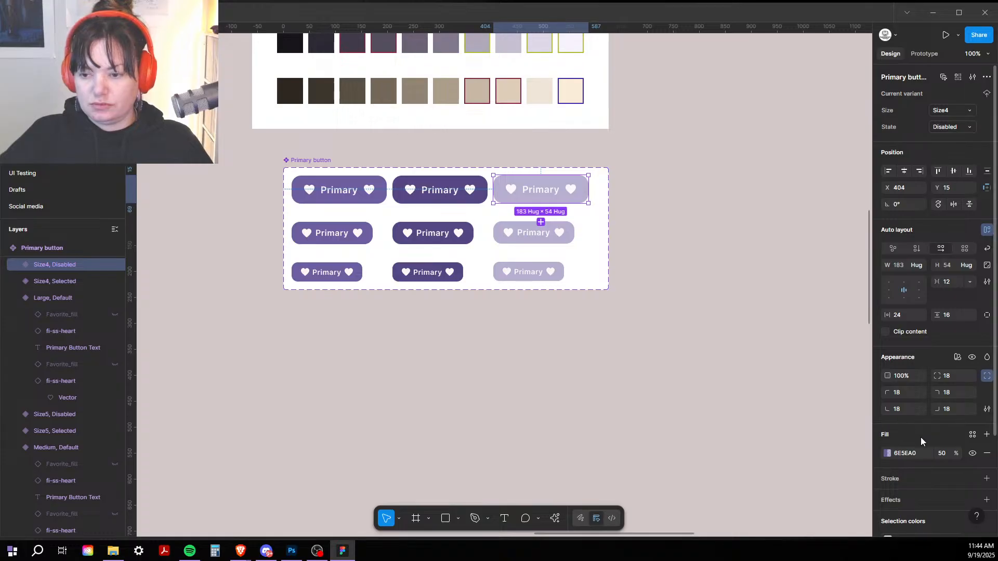
left_click(888, 455)
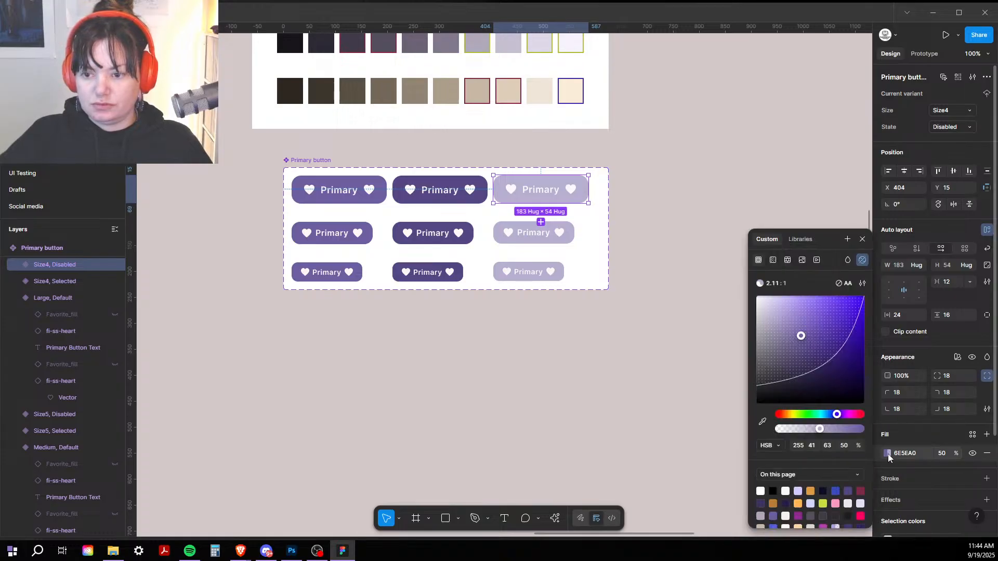
left_click(762, 422)
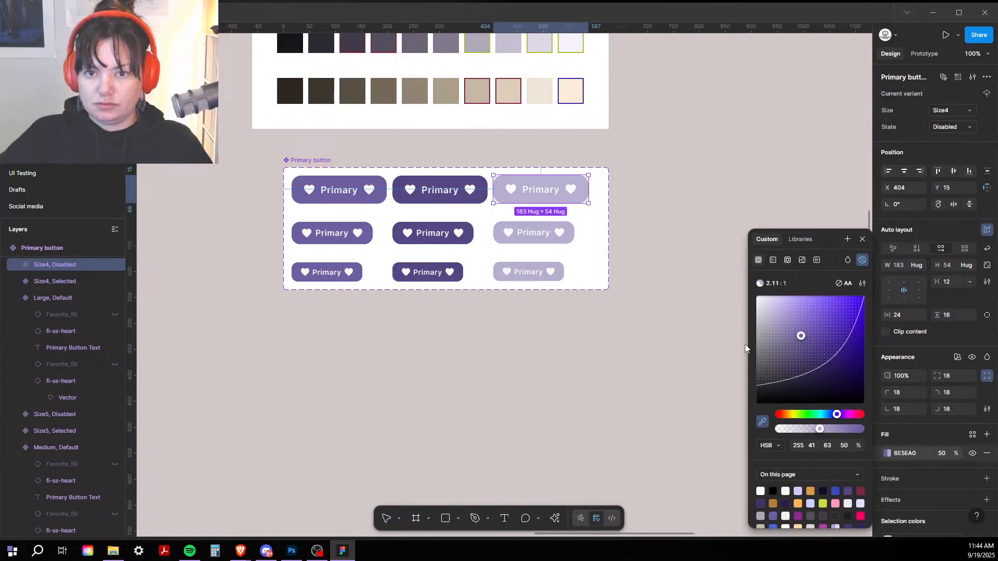
left_click(567, 182)
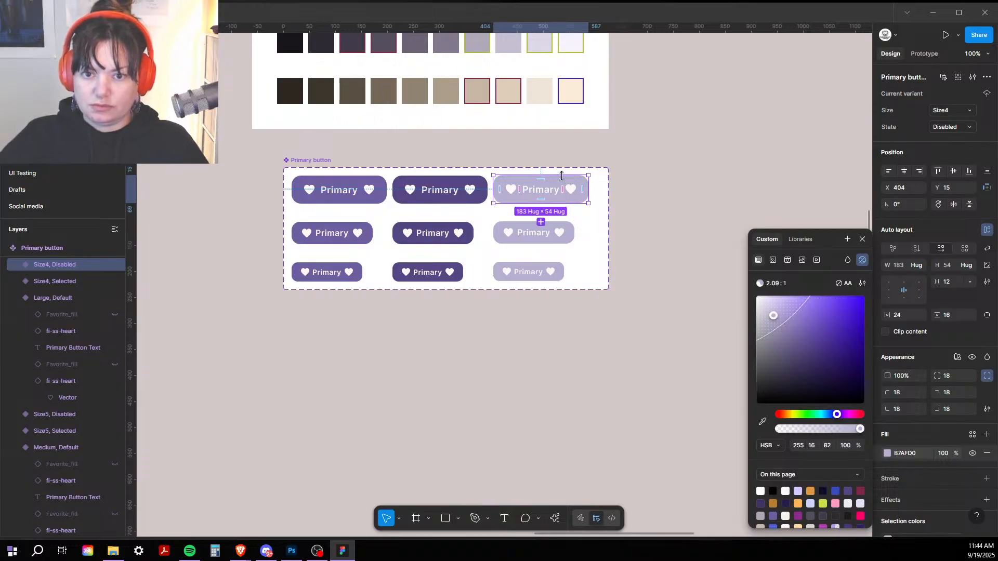
left_click(727, 351)
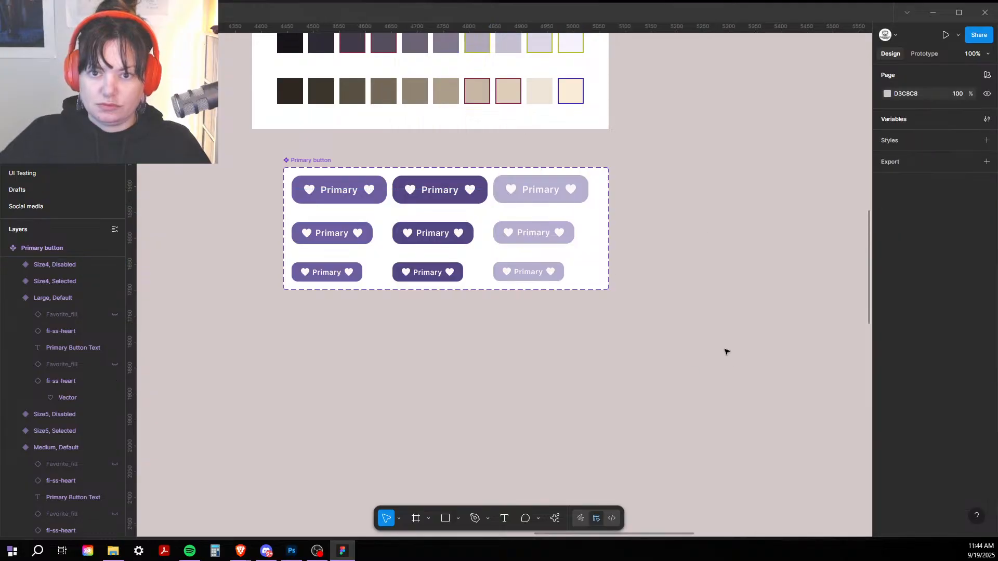
left_click(538, 271)
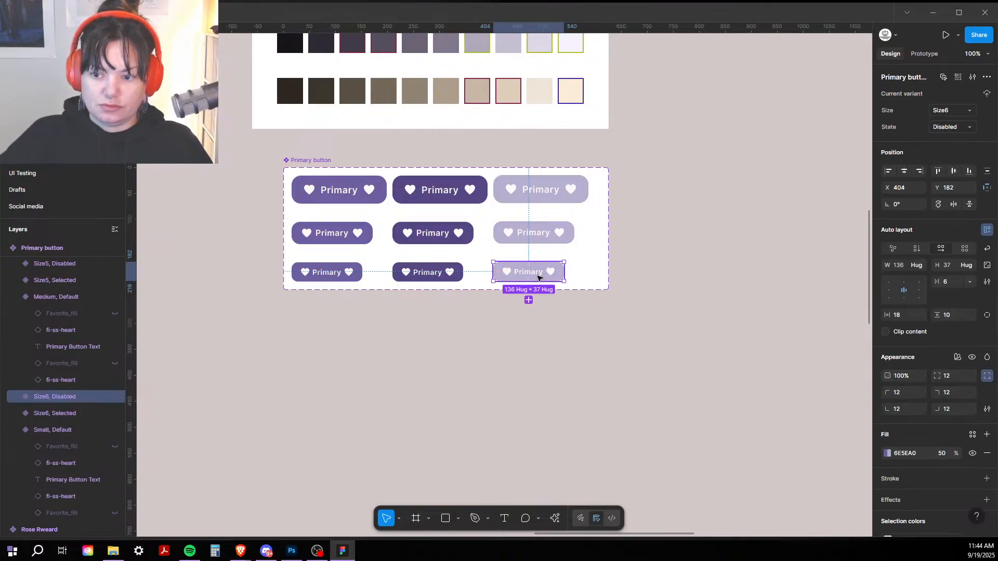
Step: Detach the small Disabled button's colour variables and set its text and hearts to 50% opacity
scroll(919, 371, "down", 3)
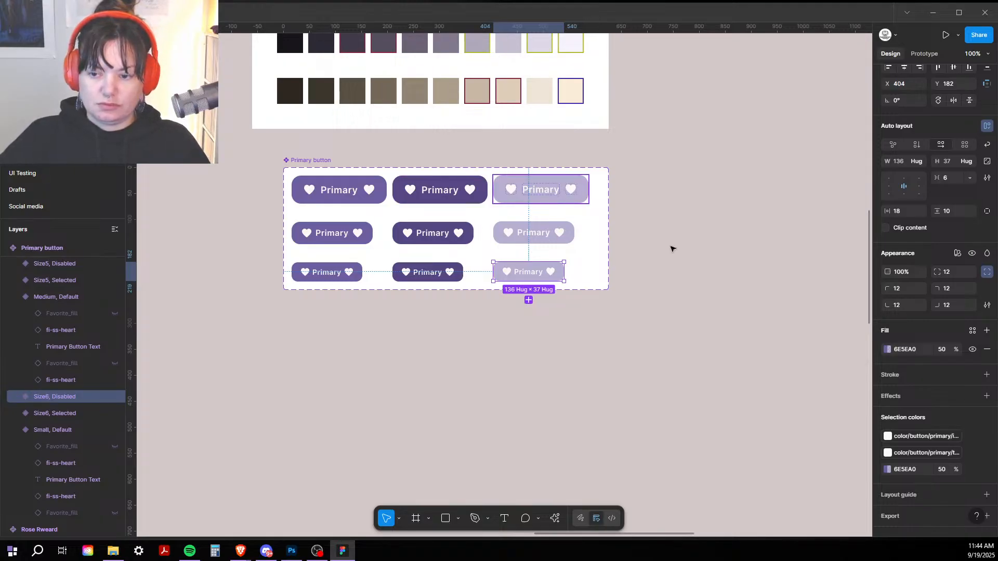
left_click(972, 437)
left_click(970, 438)
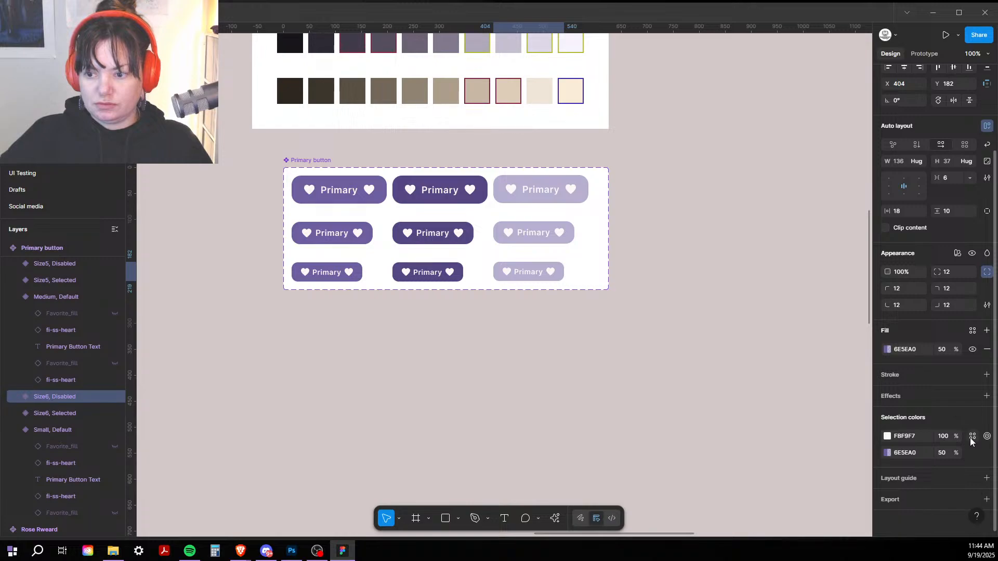
left_click(944, 437)
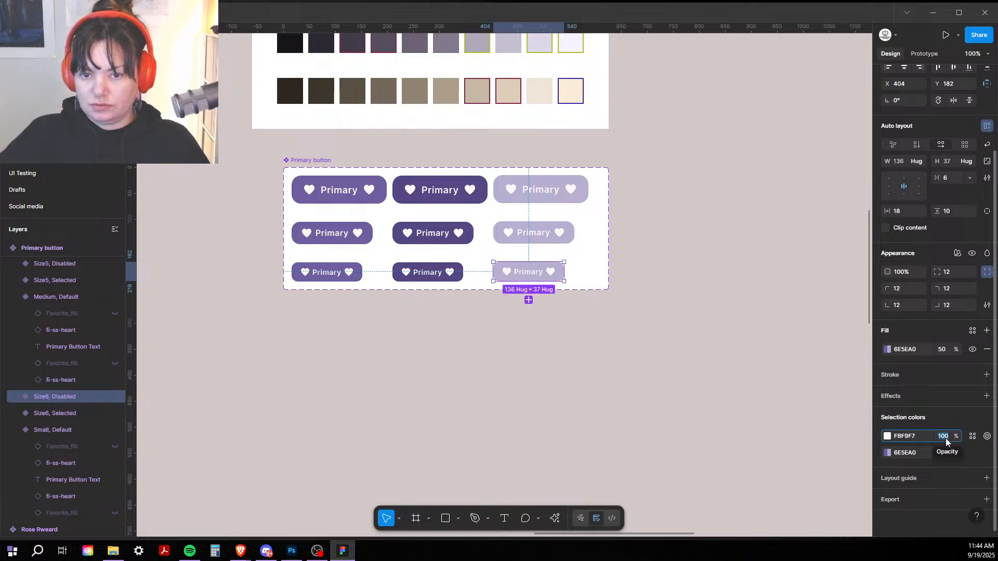
type("50")
key("Return")
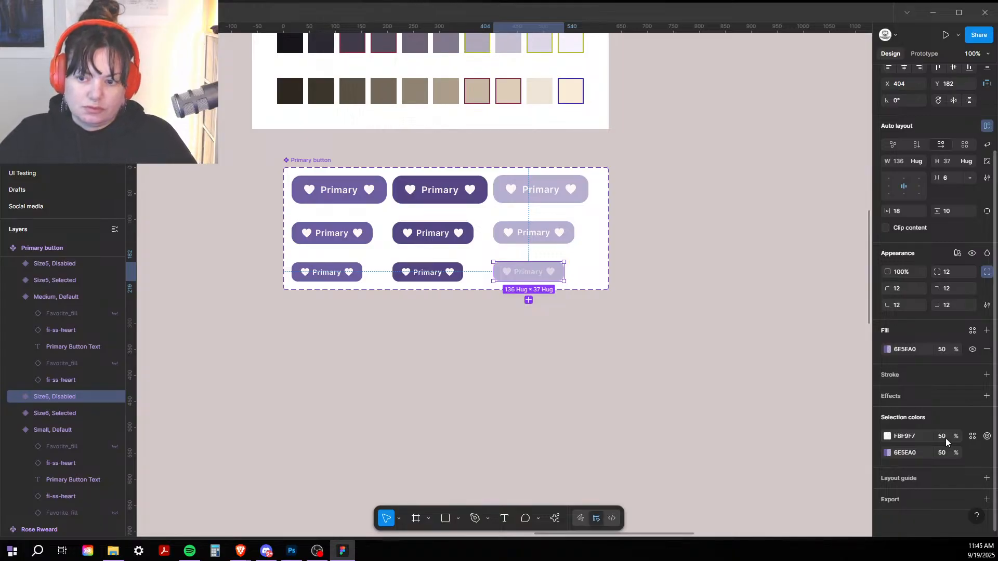
key("ctrl+plus")
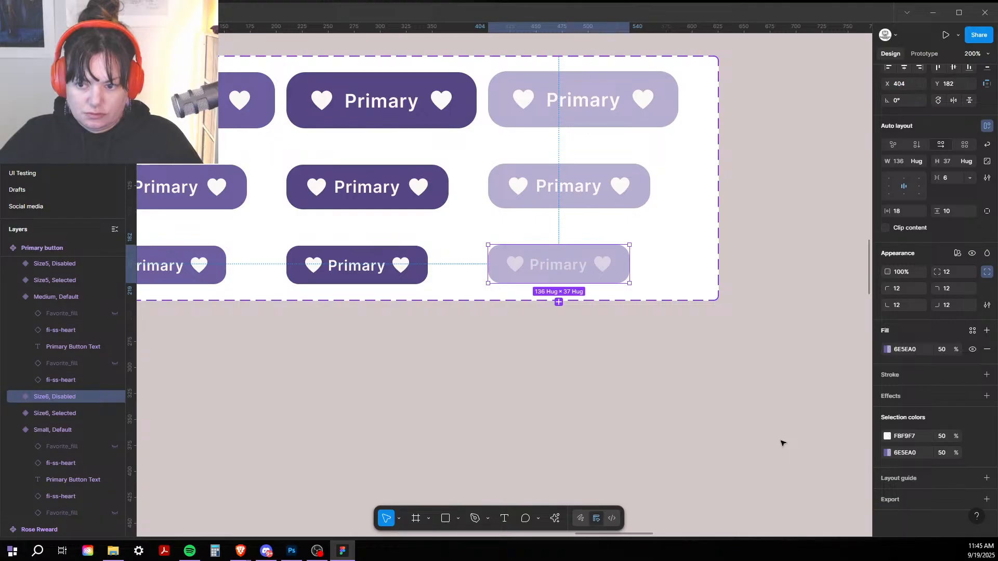
left_click(887, 437)
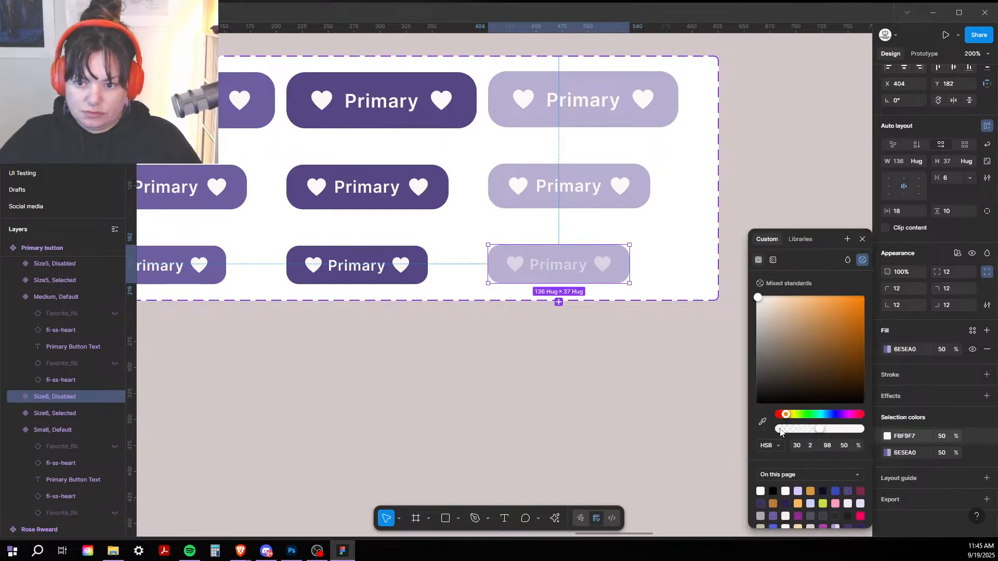
Step: Detach the large Disabled button's colours and recolour its text and hearts to sampled D9D4E3
left_click(598, 122)
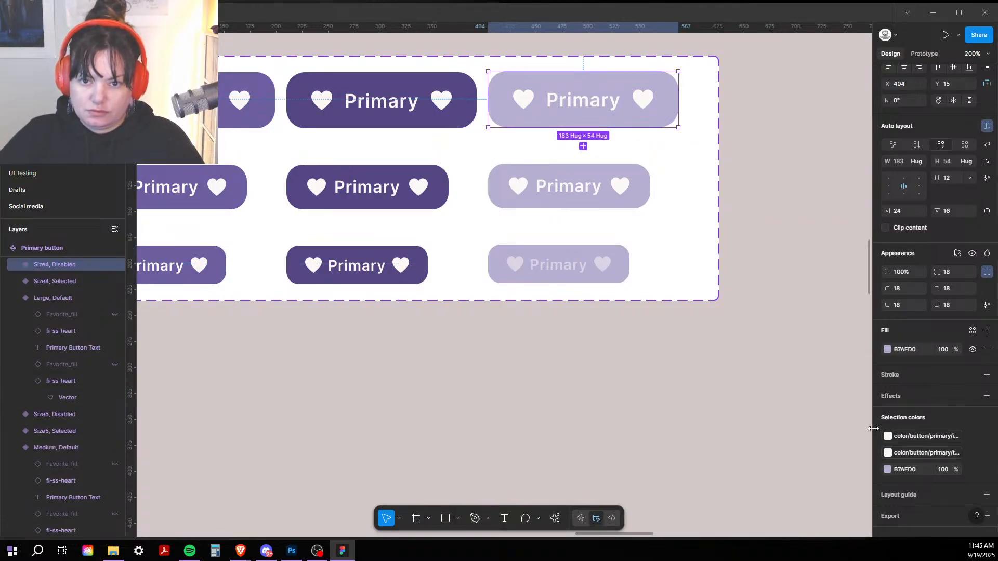
left_click(969, 435)
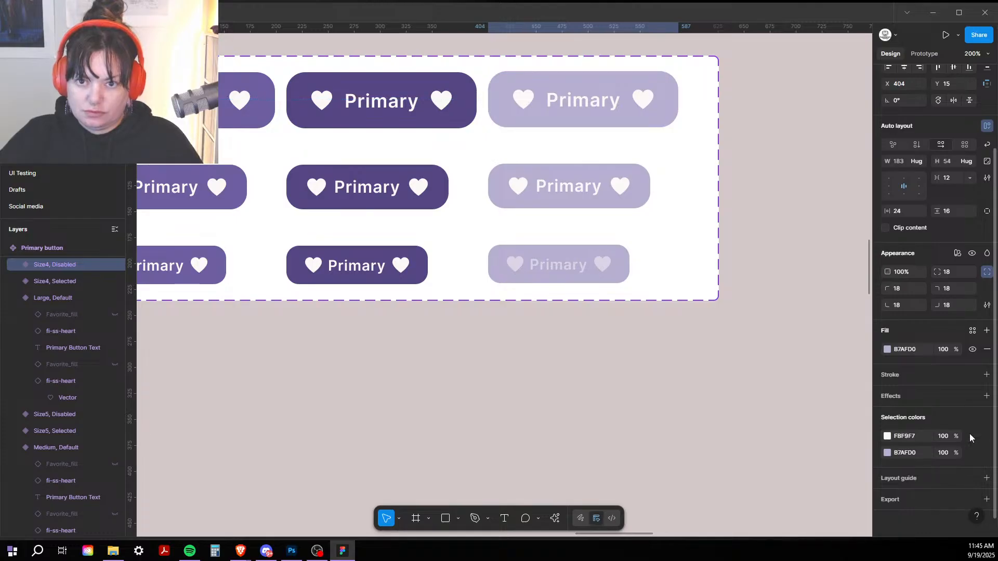
left_click(887, 437)
left_click(763, 422)
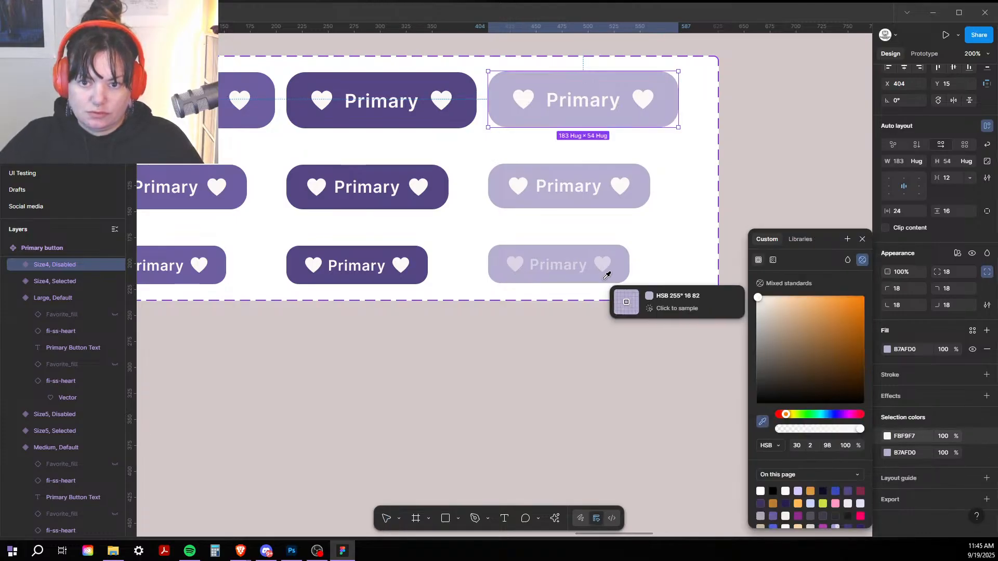
left_click(603, 265)
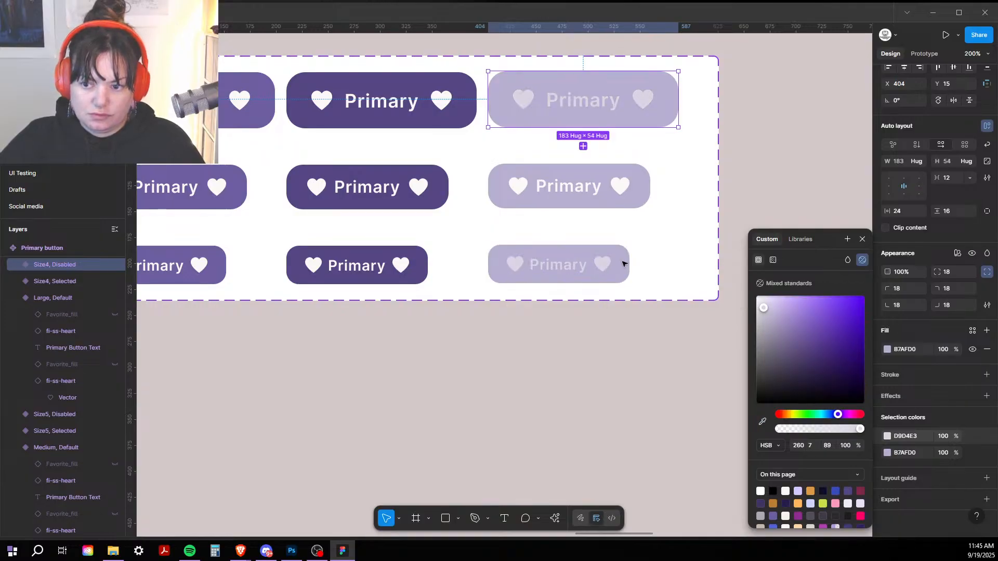
left_click(919, 436)
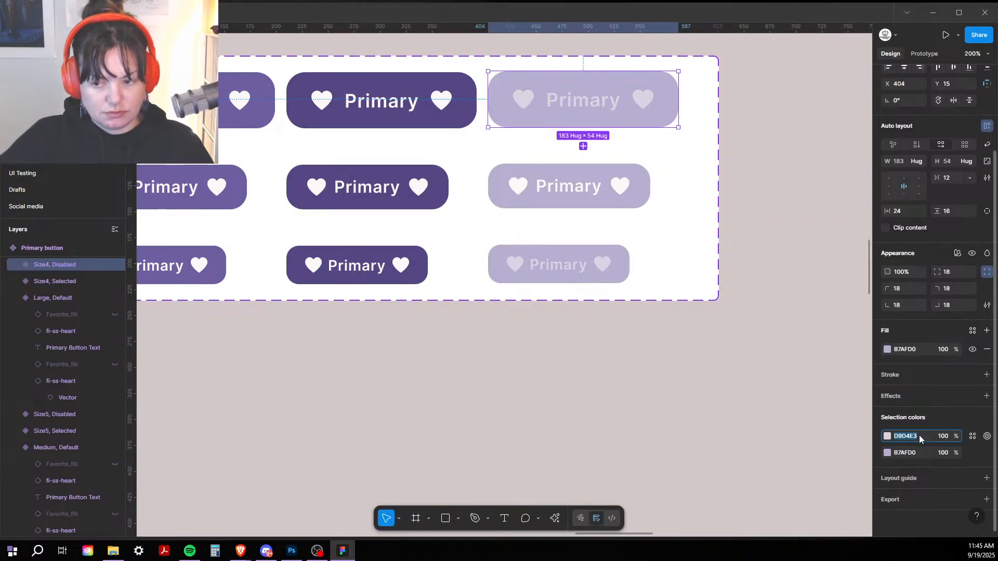
left_click(727, 375)
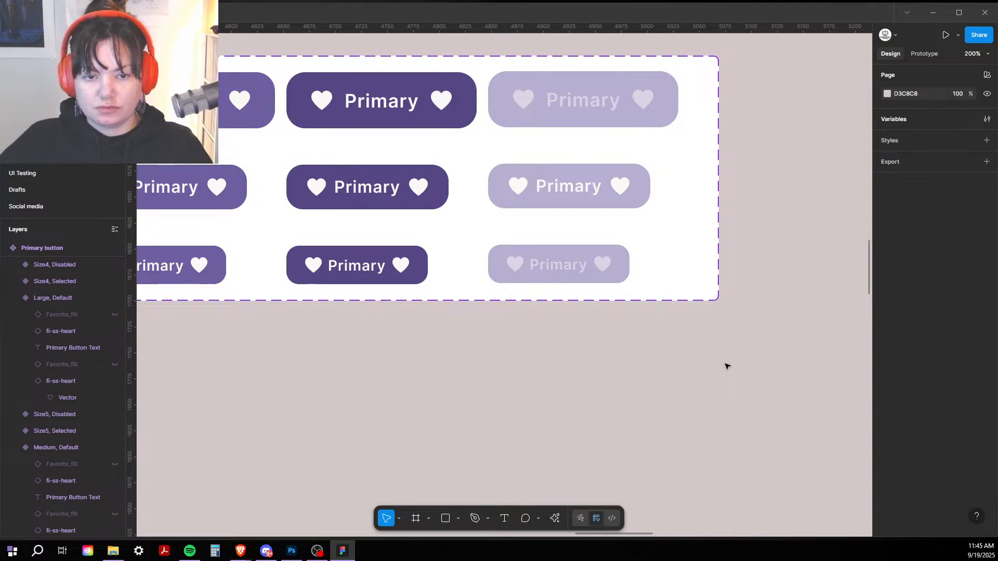
key("ctrl+minus")
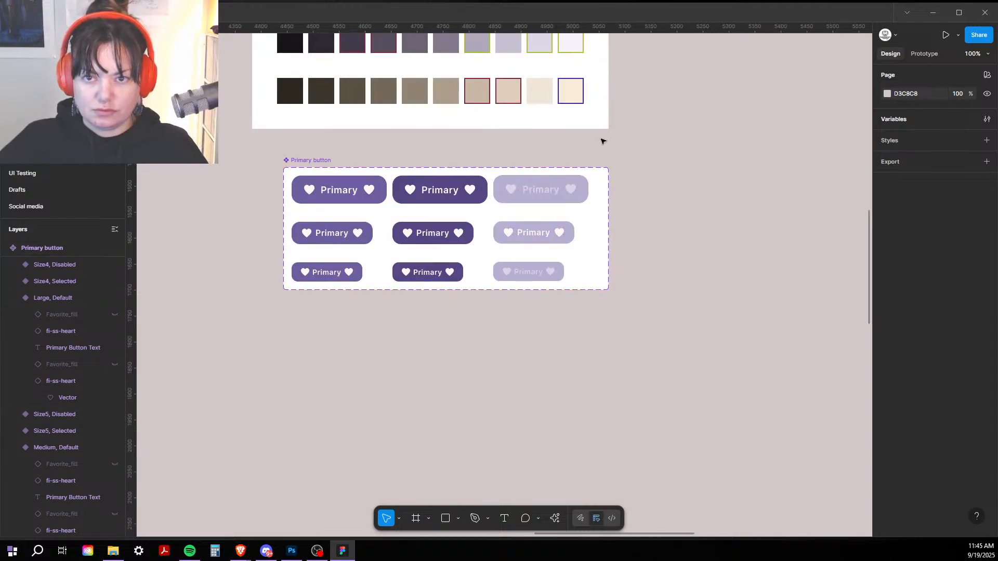
Step: Create colour variables 'selected' and 'disabled' in the color/button/primary group
left_click(987, 120)
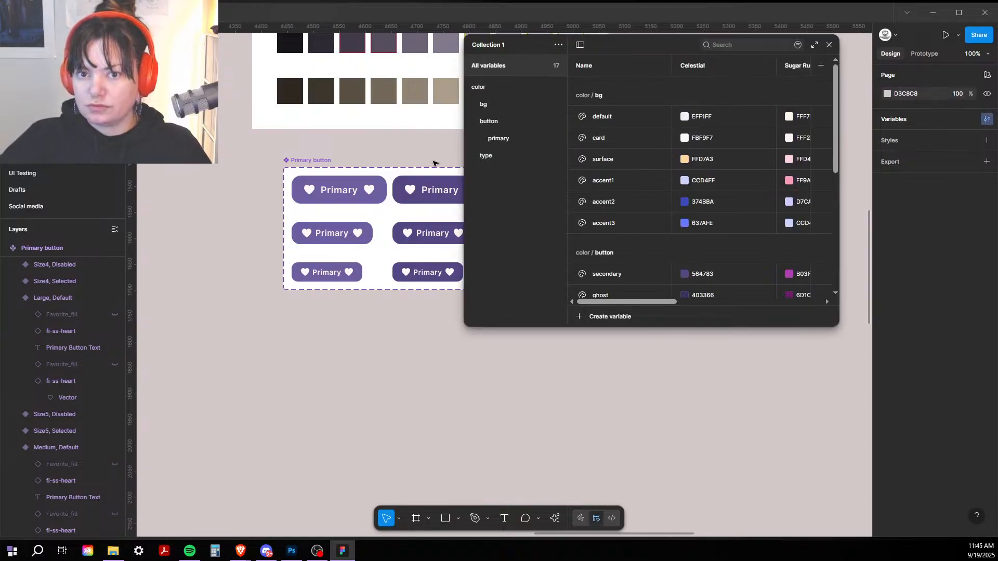
left_click(499, 139)
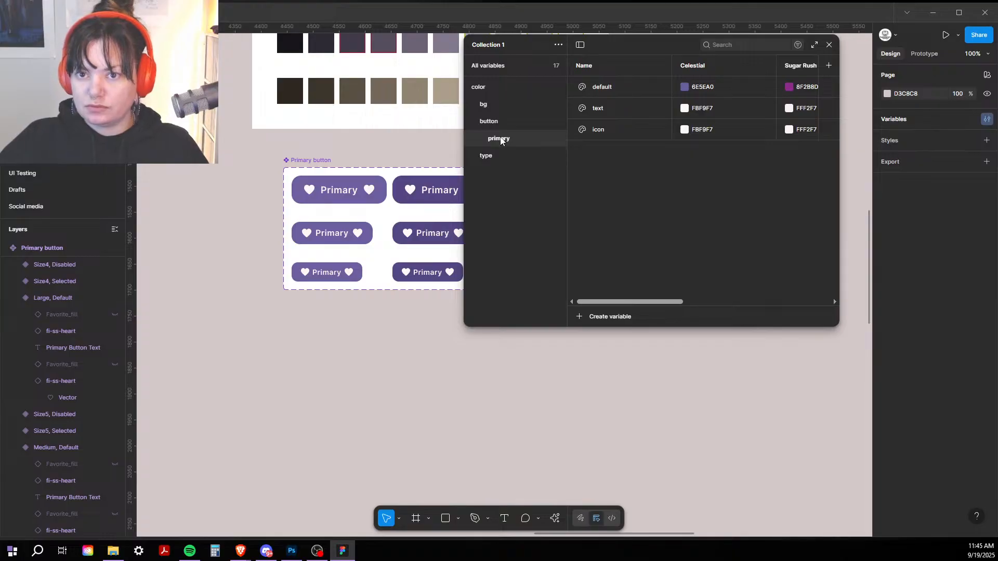
left_click(629, 89)
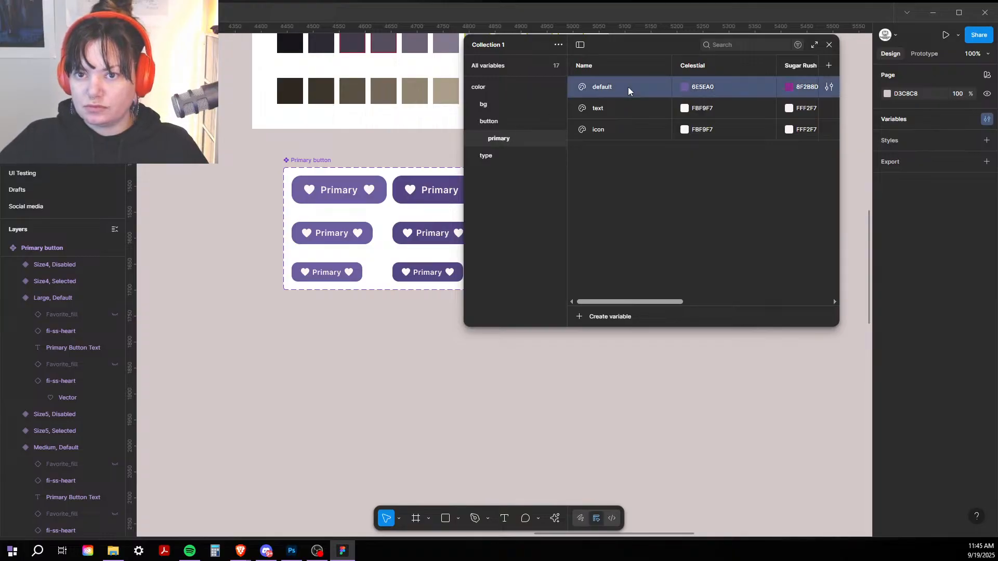
left_click(584, 318)
left_click(600, 335)
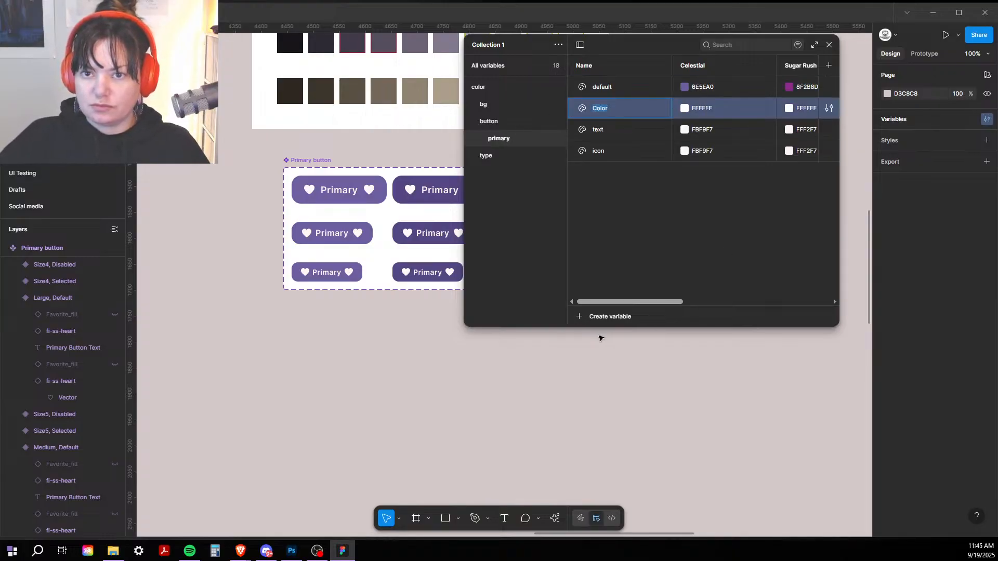
type("Sel")
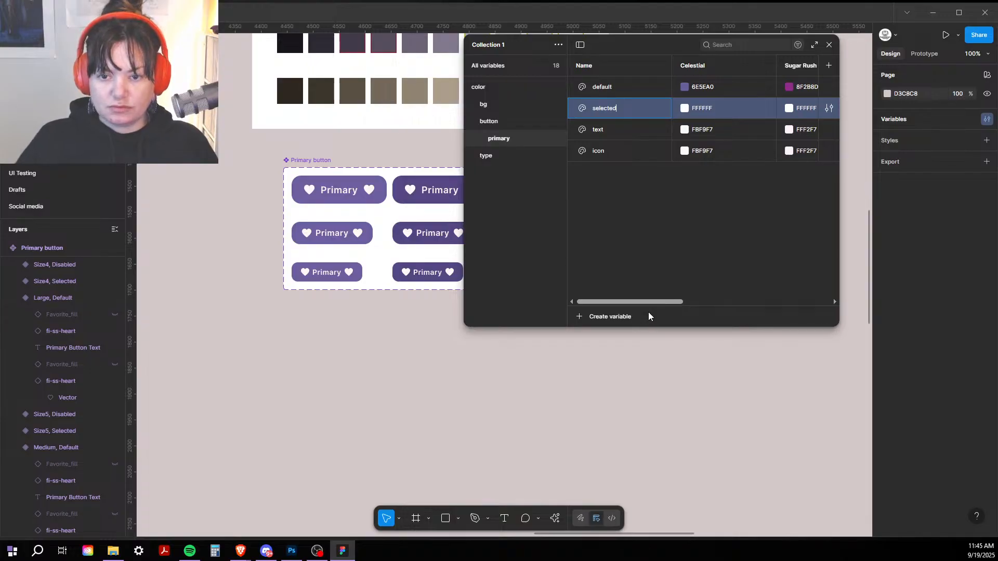
key("Return")
left_click(620, 319)
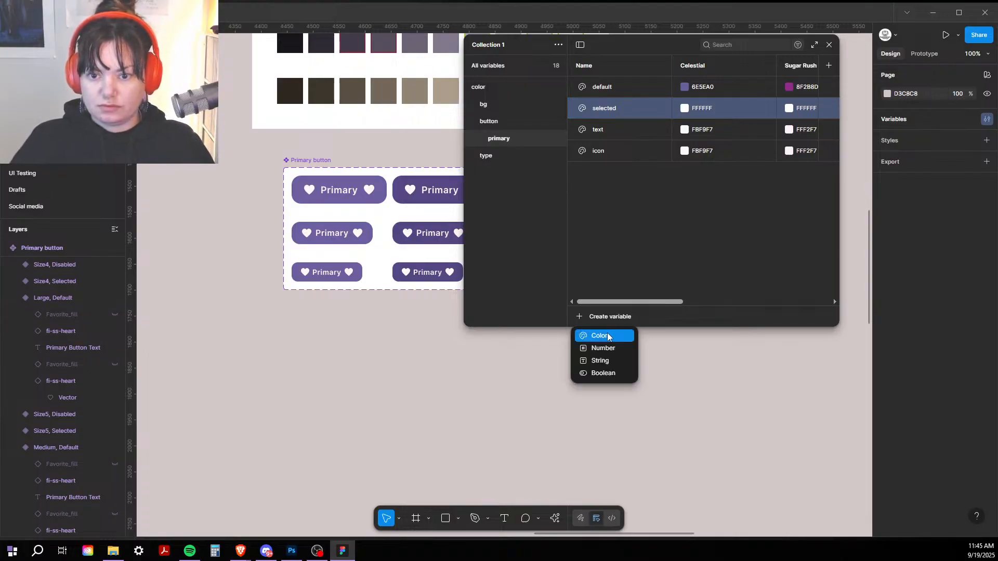
left_click(615, 334)
type("di")
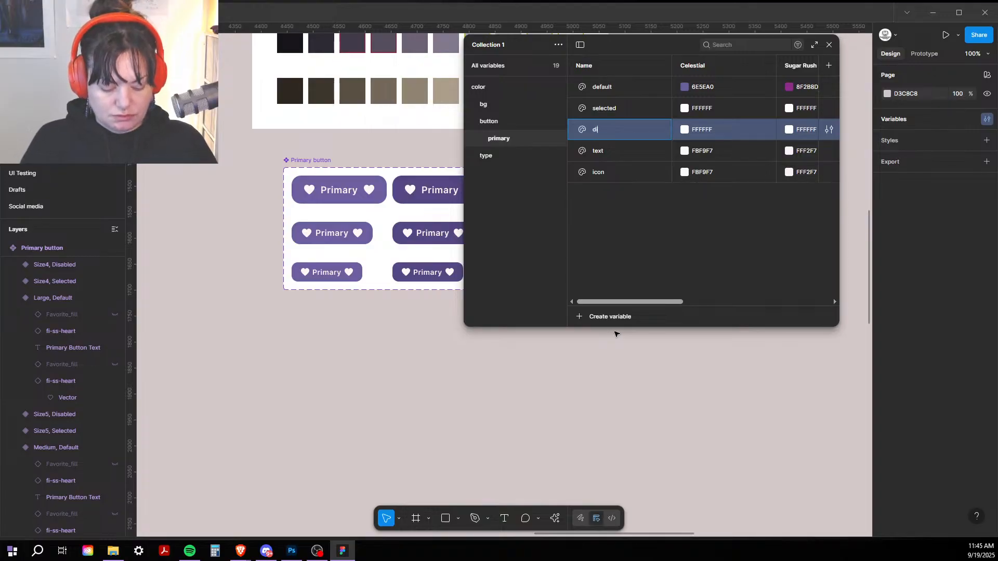
type("sabled")
key("Return")
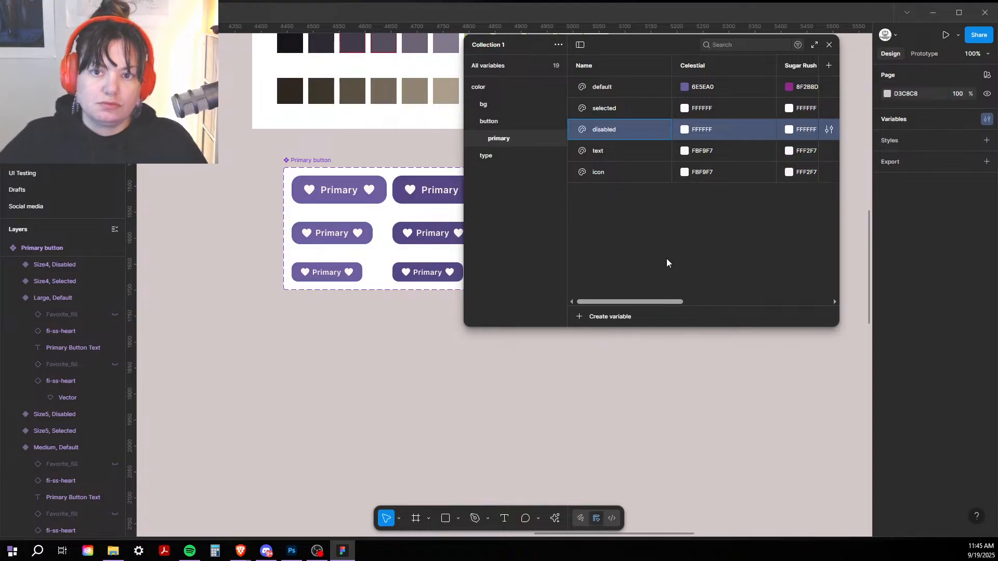
left_click(756, 242)
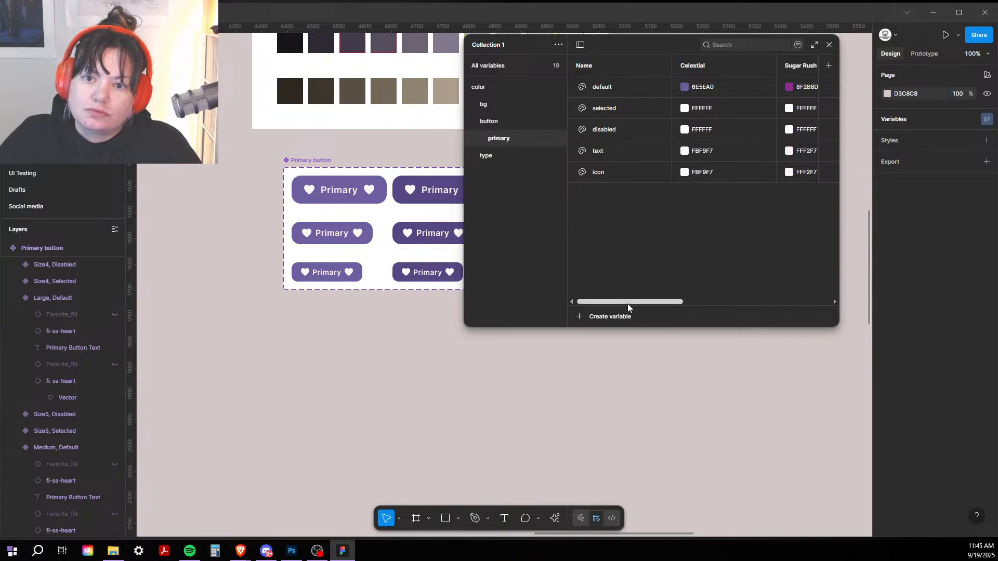
Step: Resize the Variables panel and set 'selected' to 564783 sampled from the selected button
left_click_drag(628, 302, 559, 289)
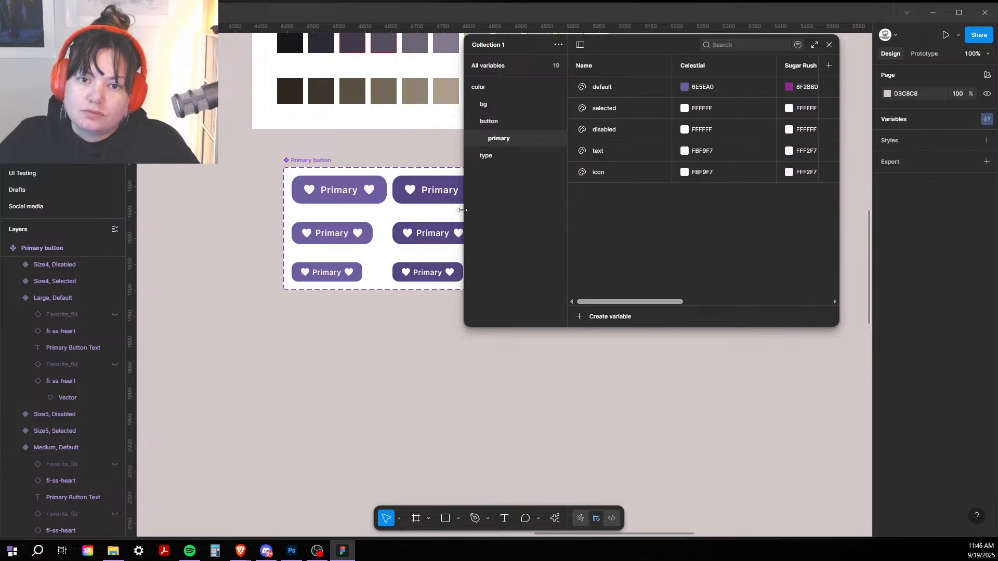
left_click_drag(464, 211, 558, 211)
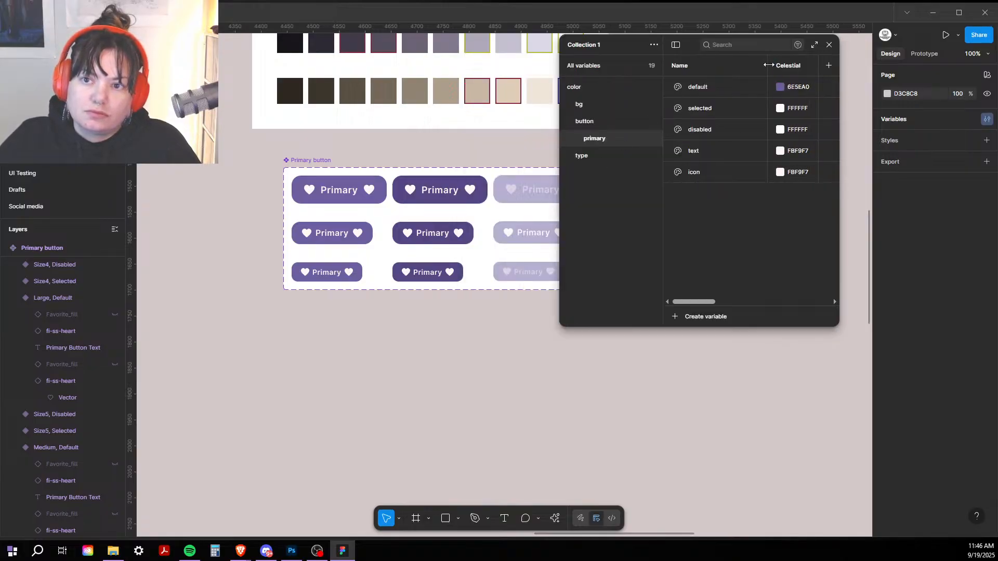
left_click_drag(767, 65, 735, 66)
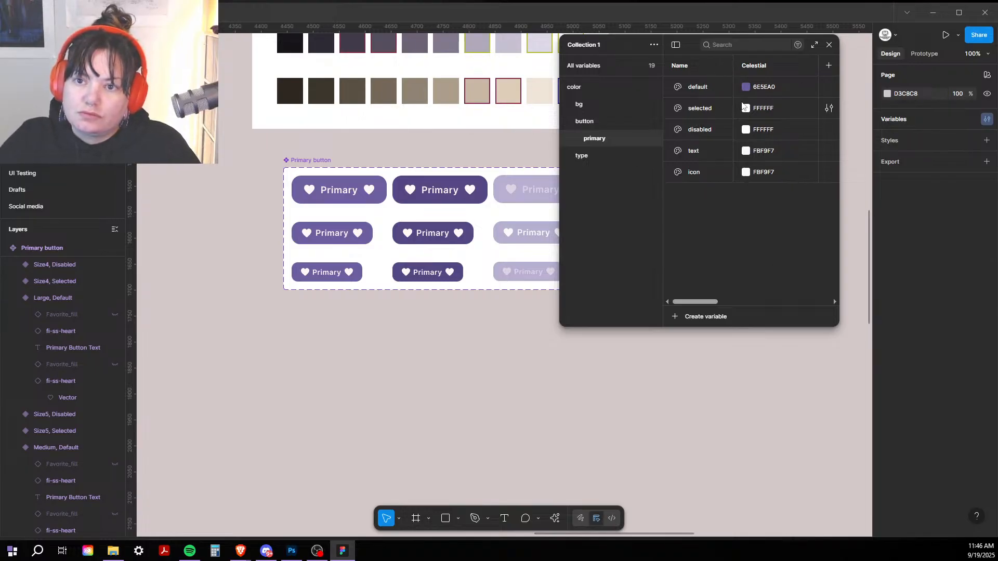
left_click(746, 109)
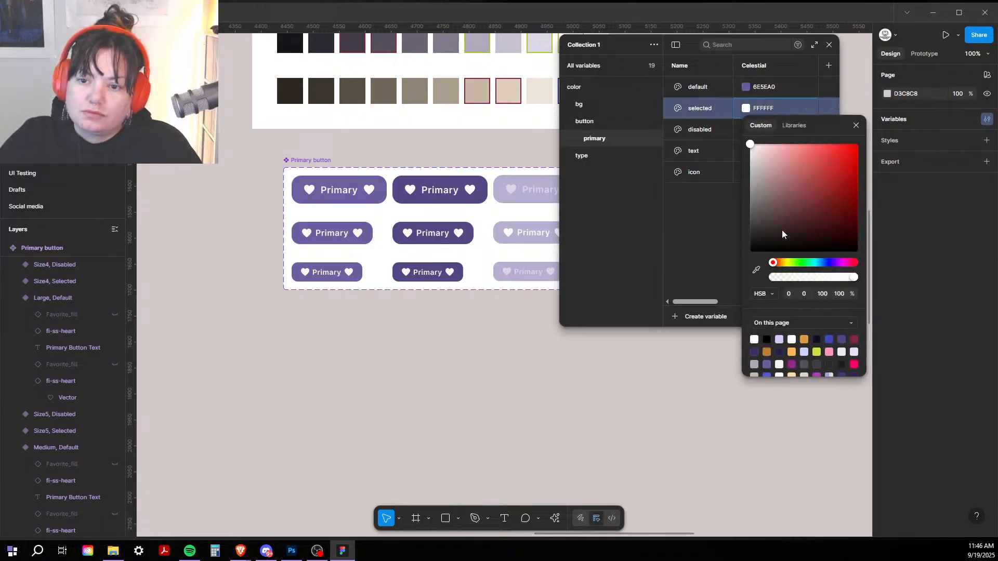
left_click(757, 270)
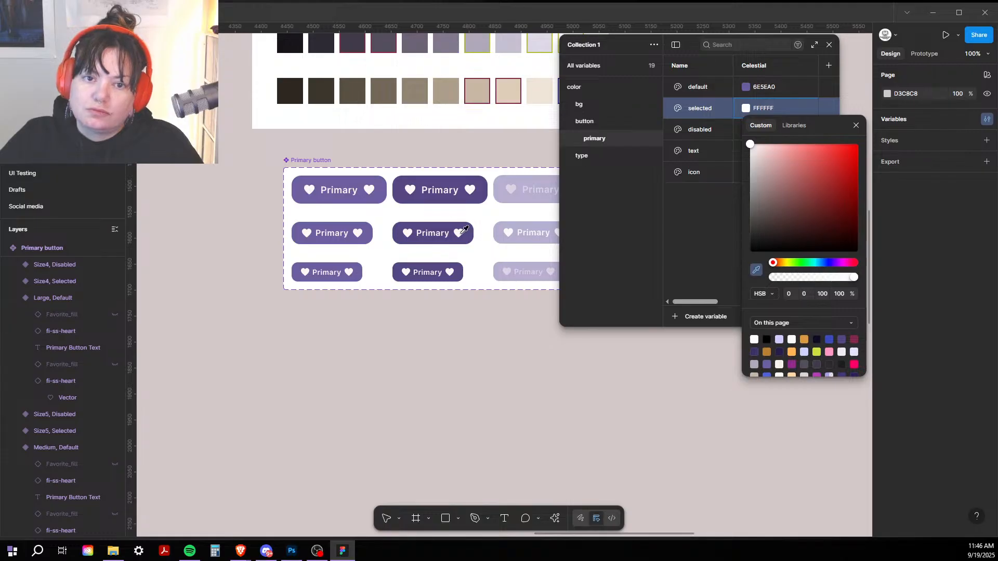
left_click(431, 177)
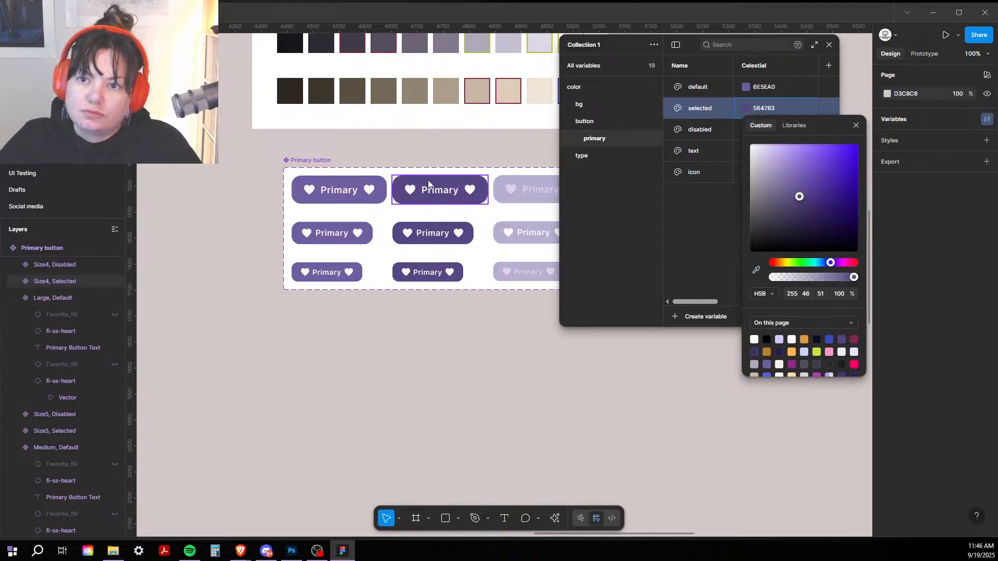
left_click(734, 210)
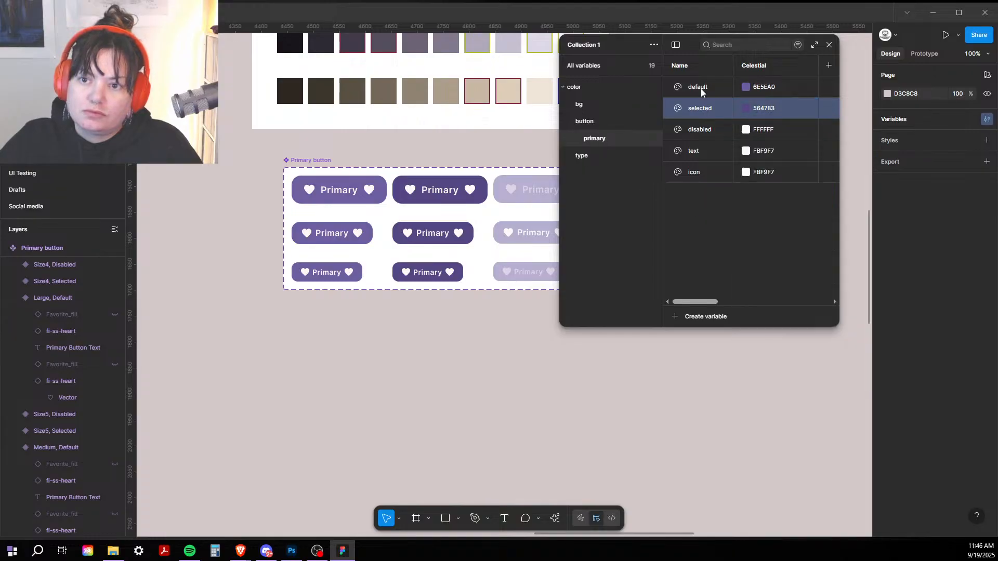
Step: Set the 'disabled' variable to B7AFD0 sampled from the disabled button's fill
left_click(748, 130)
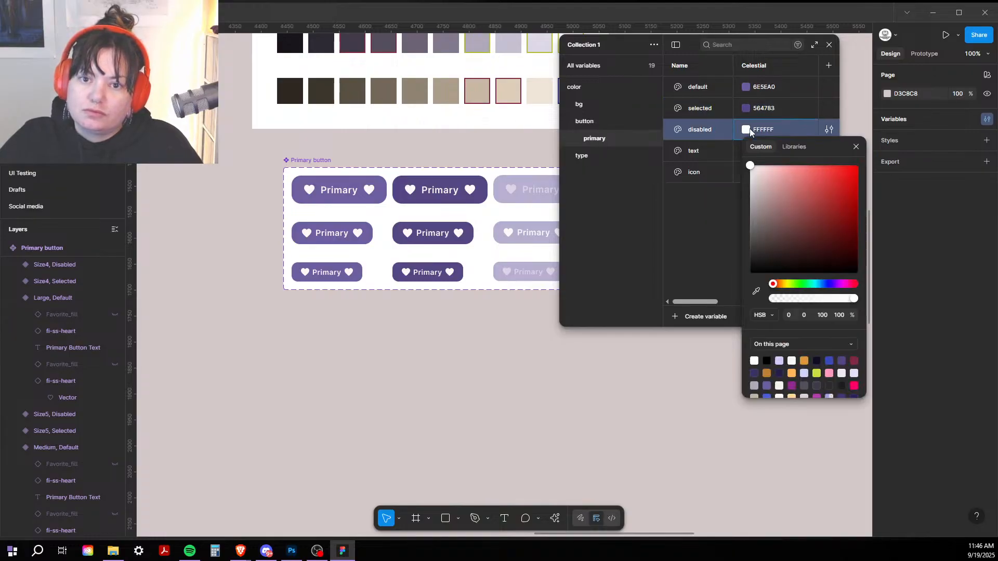
left_click(756, 293)
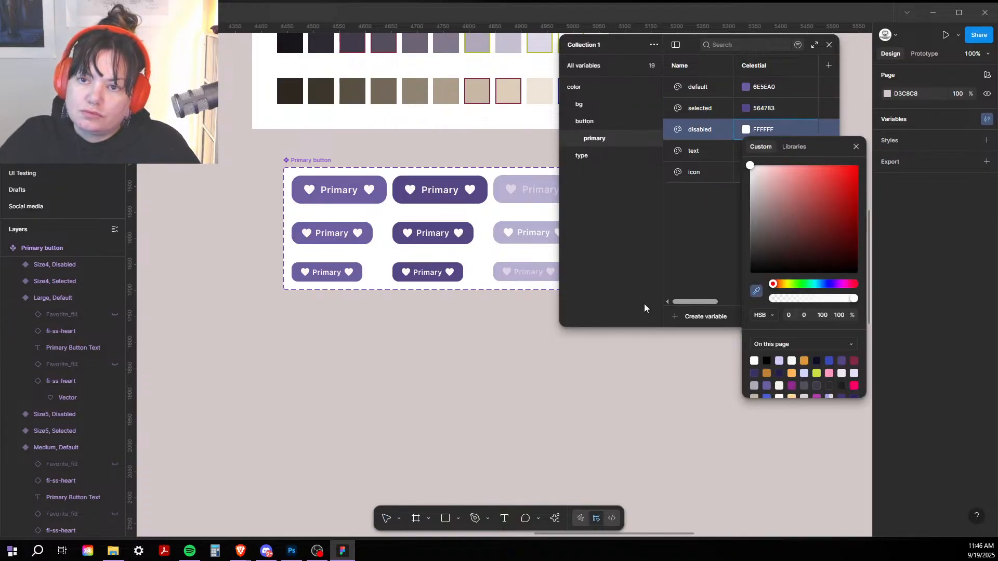
left_click(503, 193)
left_click(704, 252)
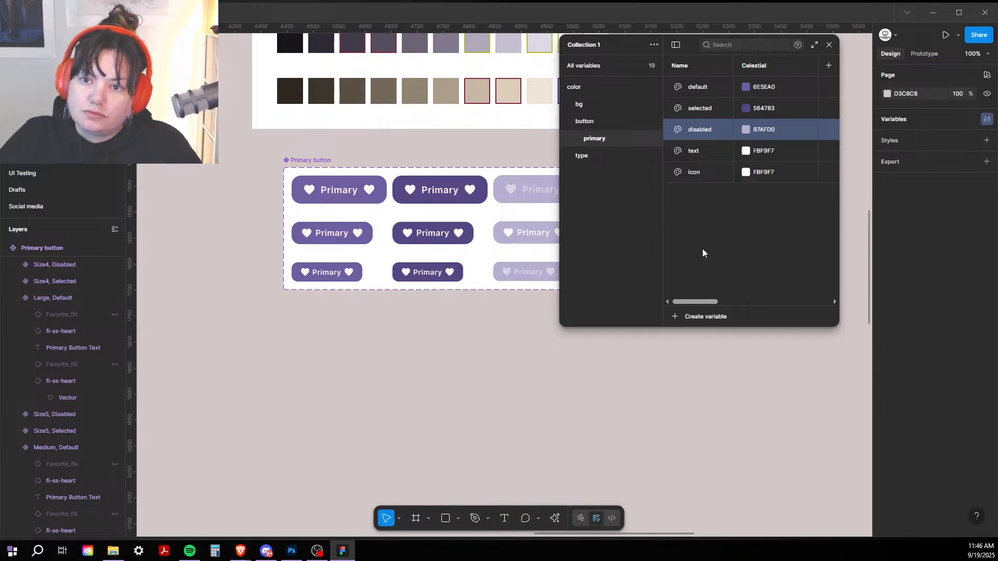
left_click(687, 178)
Step: Create an 'icon disabled' colour variable set to D9D4E3 sampled from the disabled button's hearts
left_click(703, 318)
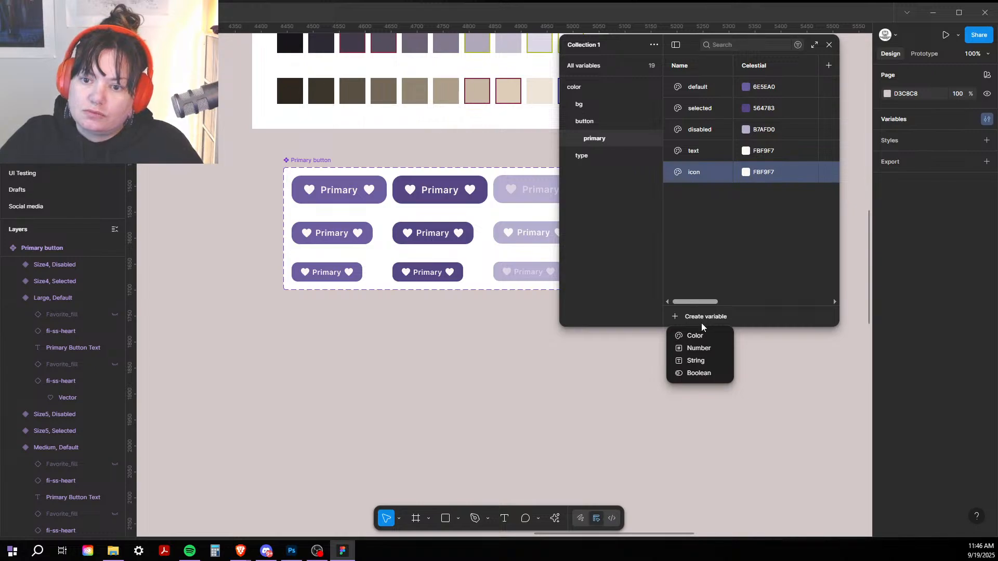
left_click(696, 335)
key("BackSpace")
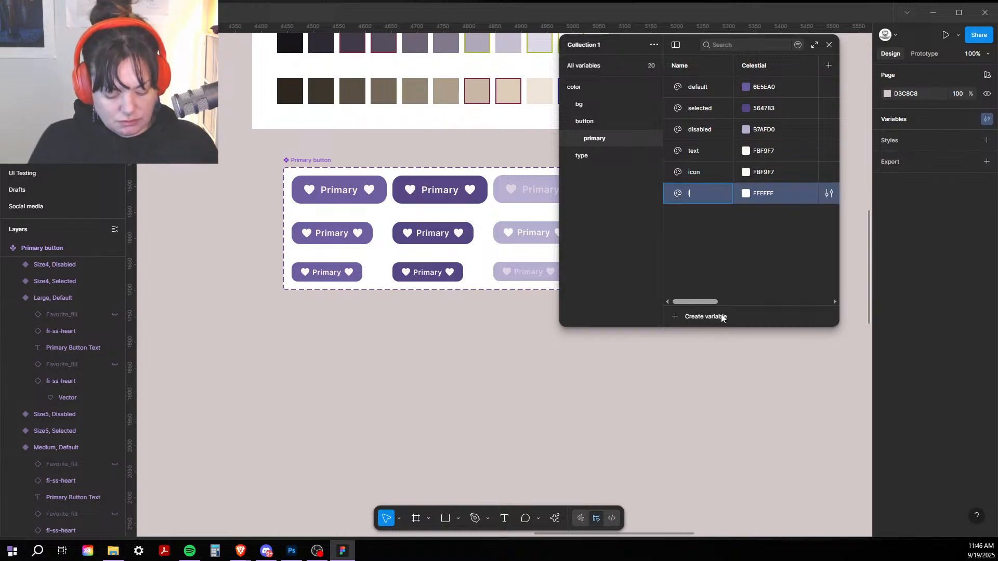
type("icon disa")
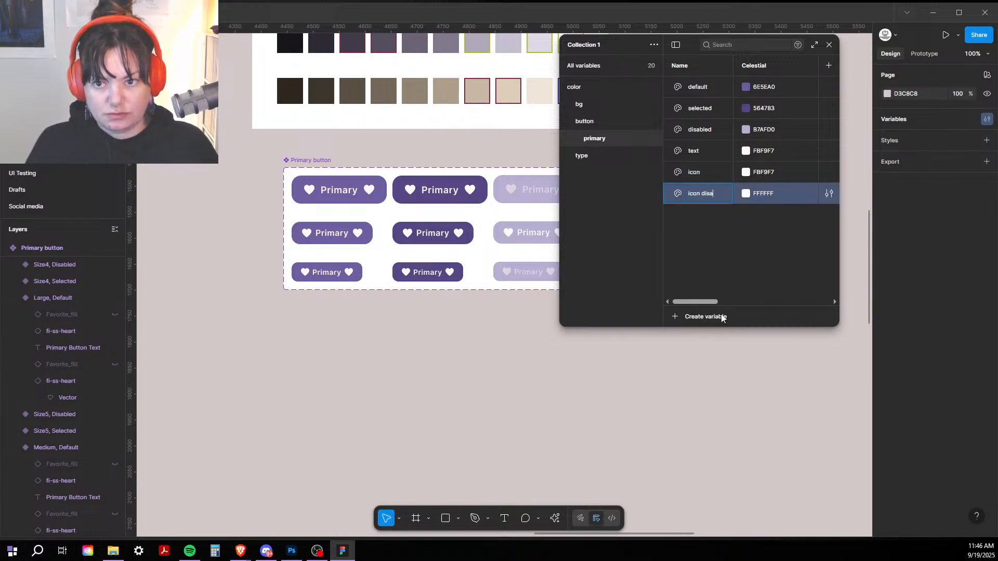
type("bled")
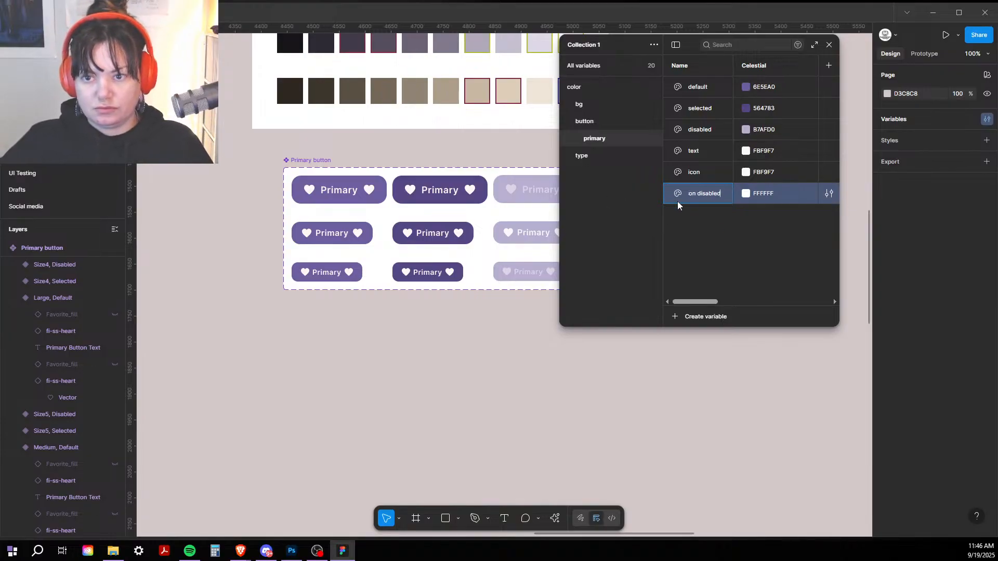
left_click(746, 194)
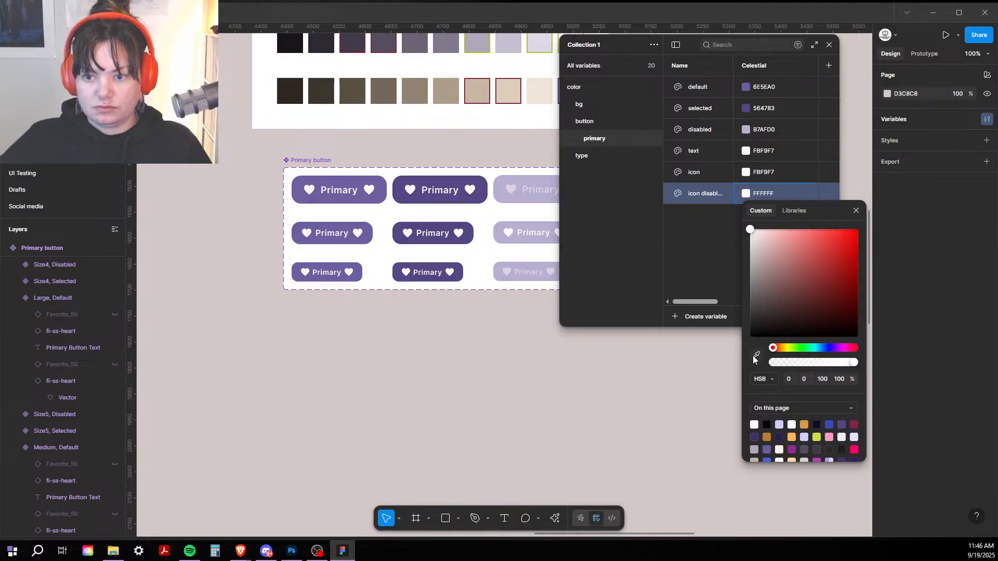
key("i")
left_click(510, 190)
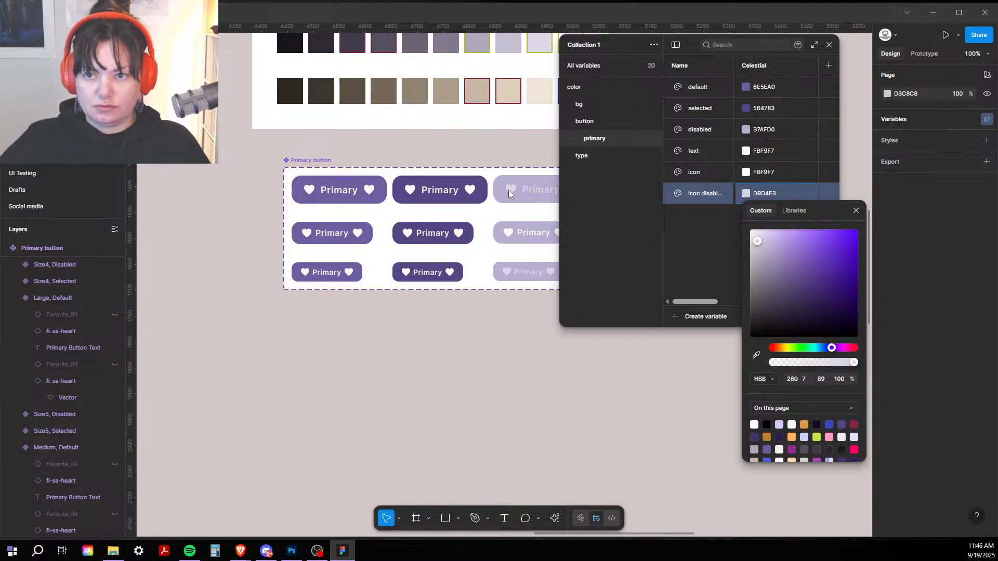
left_click(467, 157)
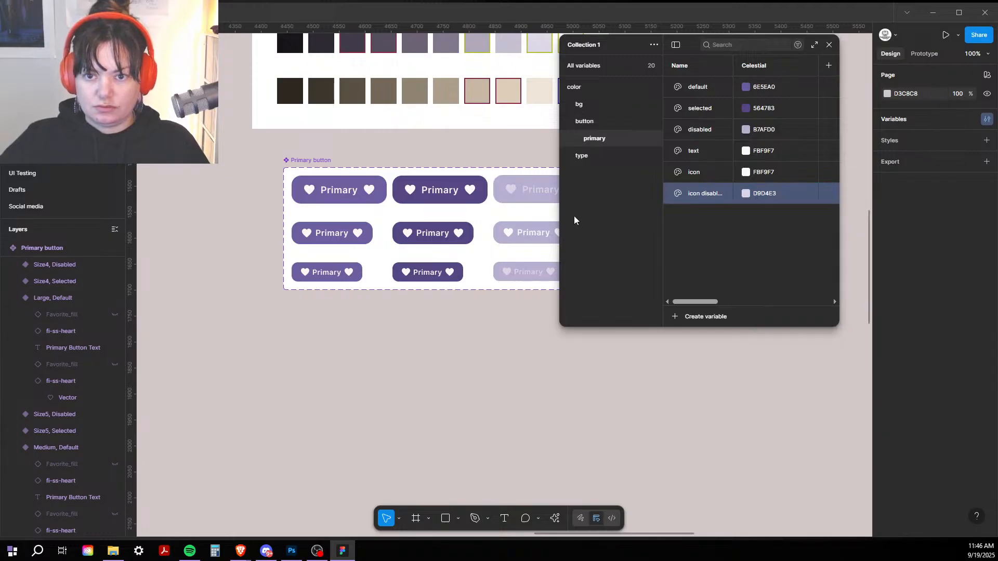
left_click_drag(640, 299, 665, 559)
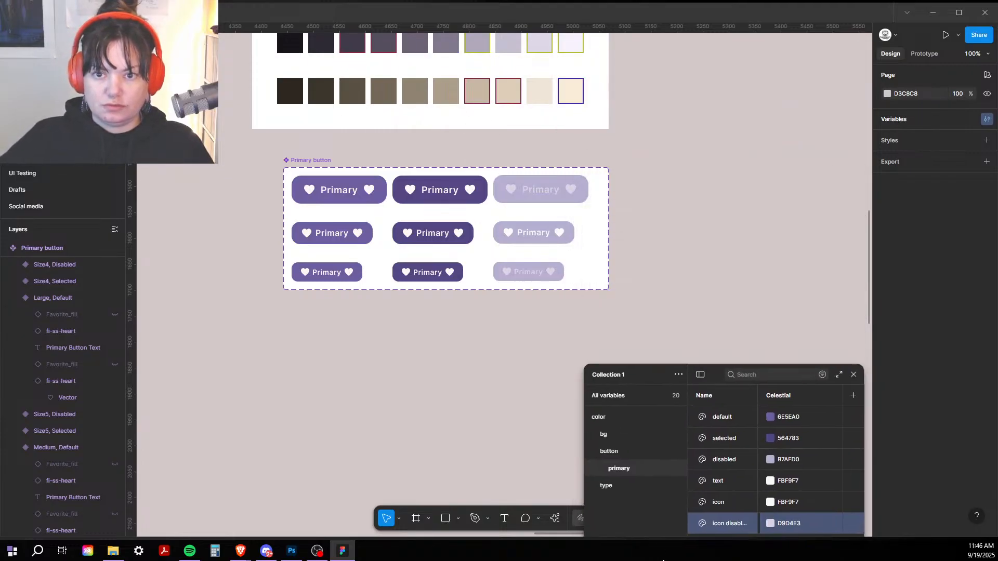
Step: Bind the three Selected variants' 564783 fill to the color/button/primary 'selected' variable
left_click(434, 192)
left_click(433, 233, "shift")
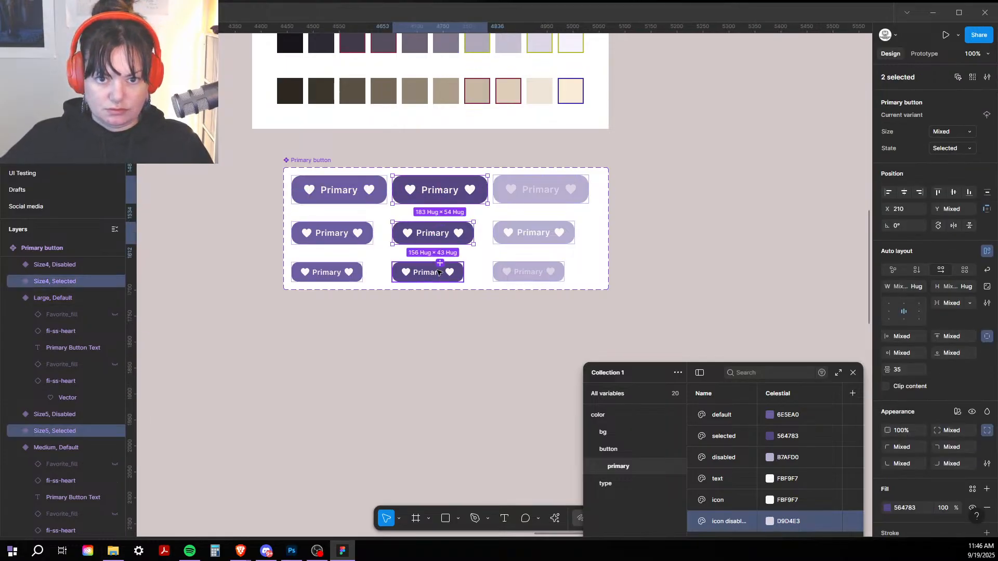
left_click(427, 273, "shift")
scroll(891, 304, "down", 3)
scroll(891, 305, "down", 1)
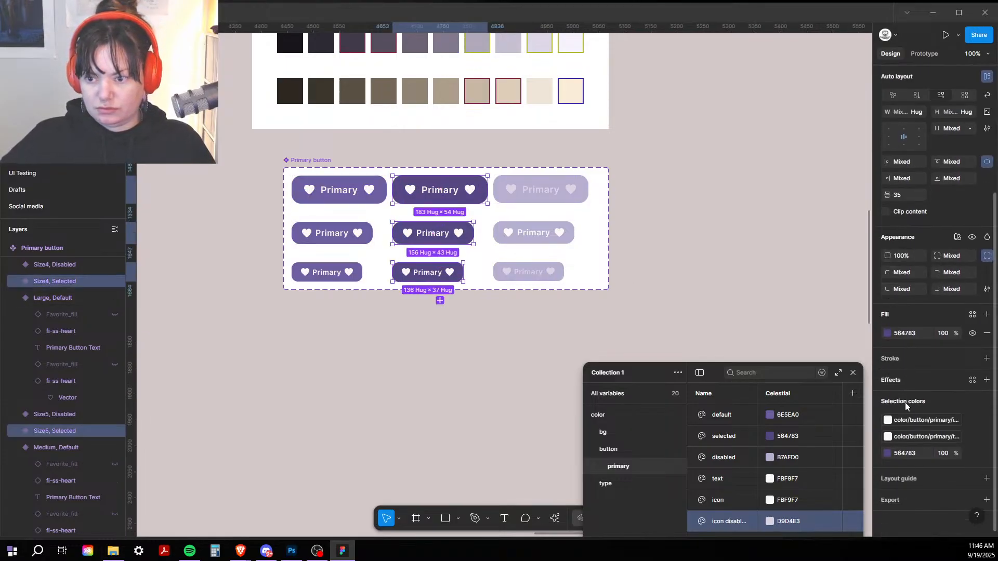
left_click(886, 453)
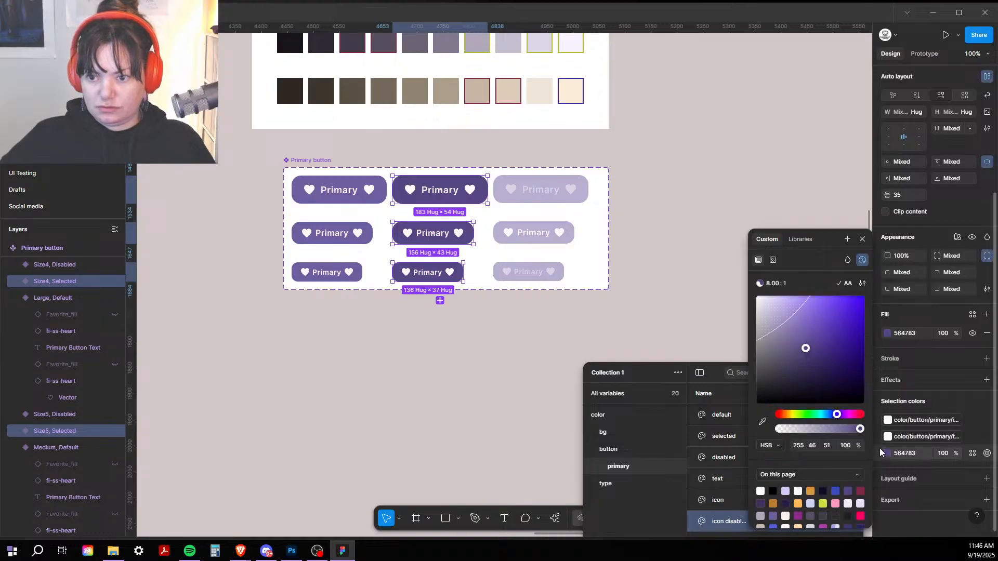
left_click(797, 239)
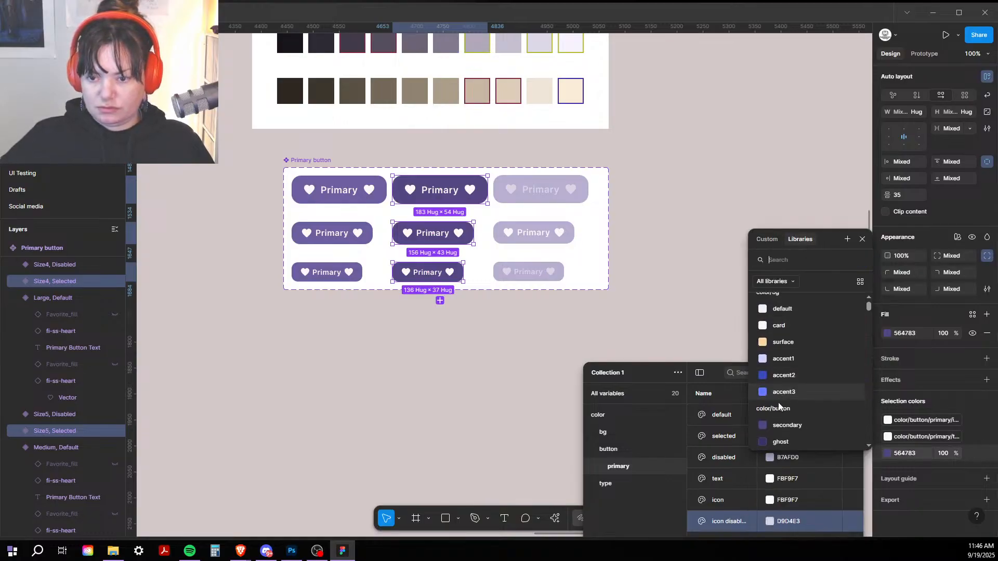
scroll(779, 406, "down", 3)
scroll(779, 403, "down", 2)
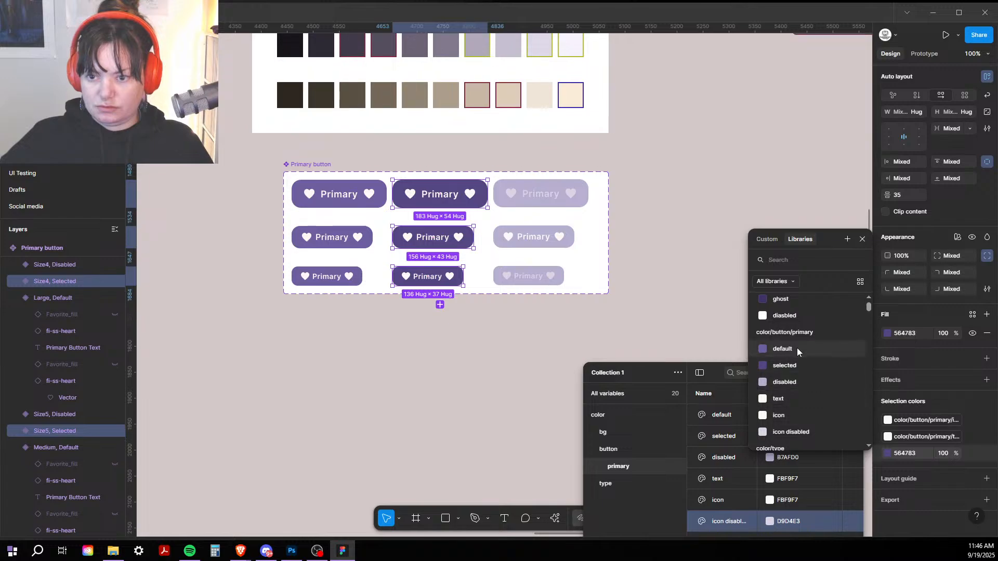
left_click(776, 367)
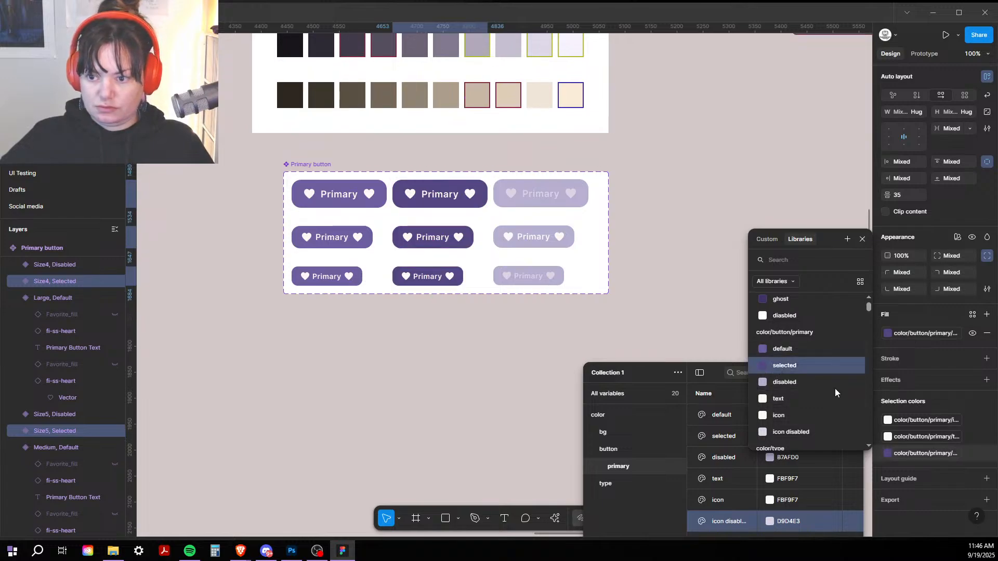
Step: Bind the three Disabled variants' B7AFD0 colour to the 'disabled' variable
left_click(554, 198)
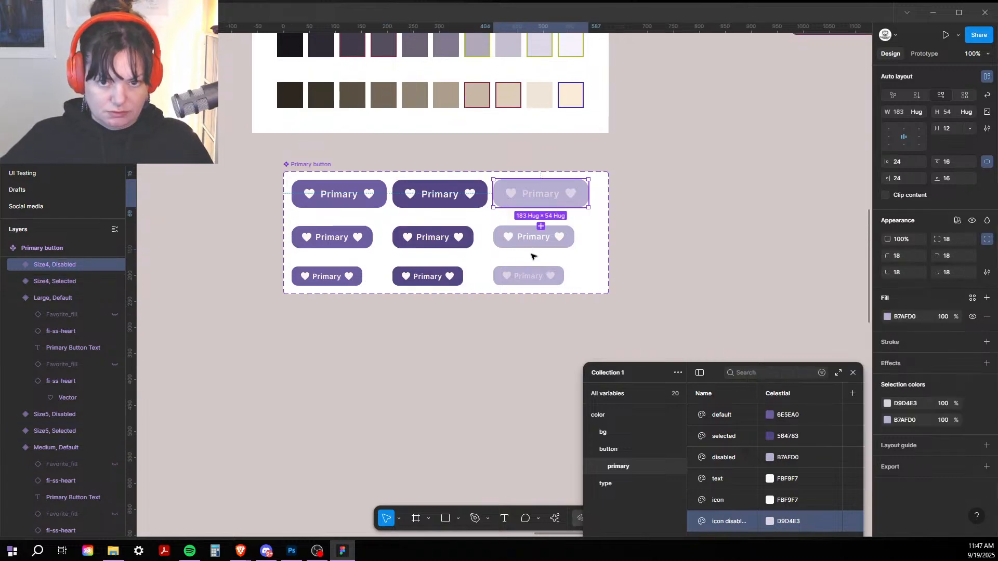
left_click(520, 237, "shift")
left_click(536, 276, "shift")
scroll(889, 438, "down", 2)
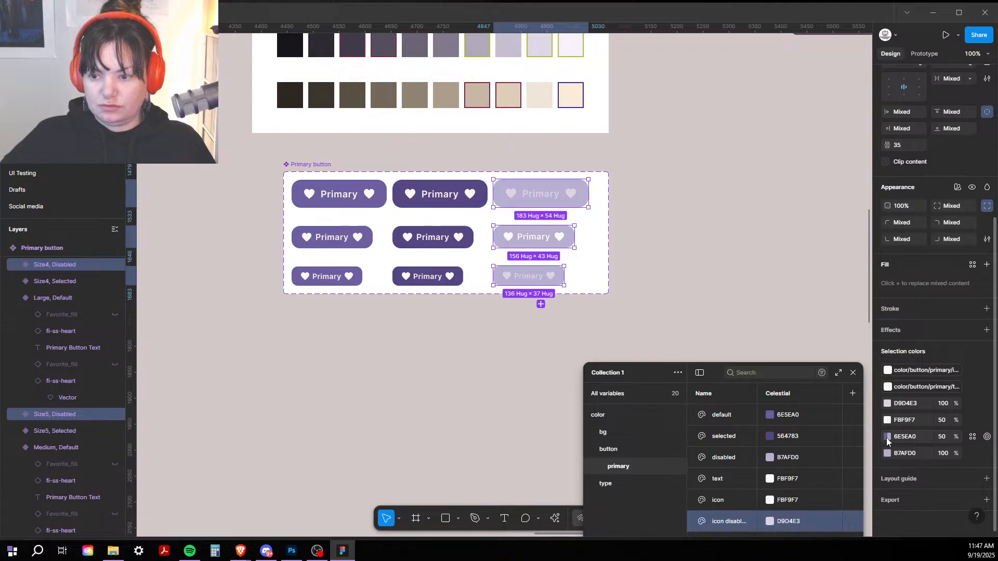
left_click(886, 453)
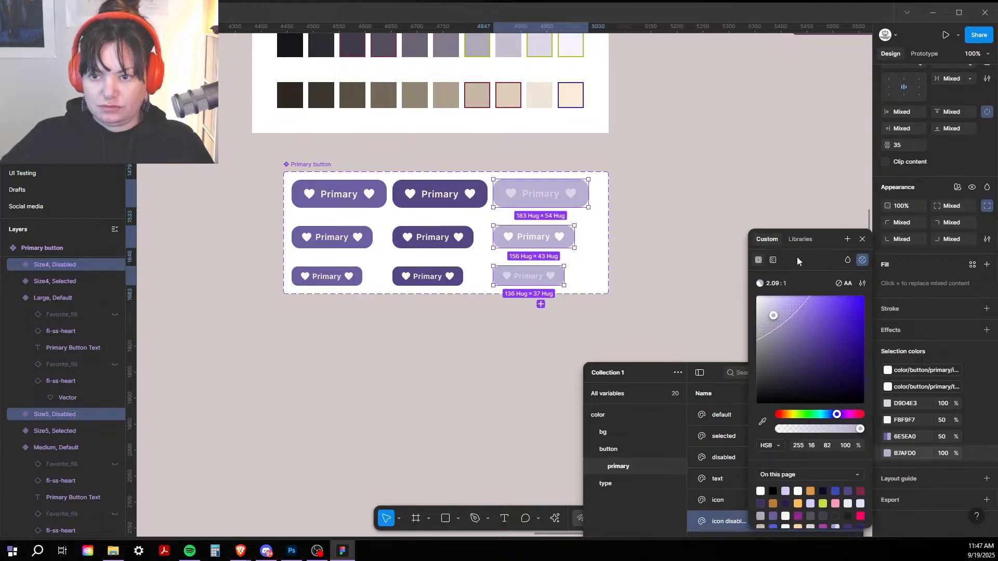
left_click(800, 239)
scroll(794, 405, "down", 3)
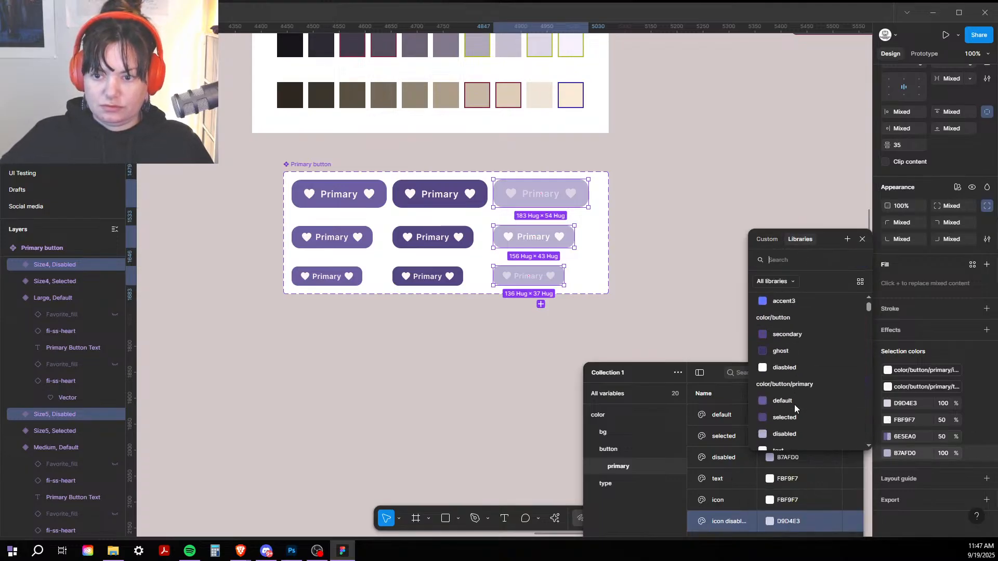
left_click(785, 382)
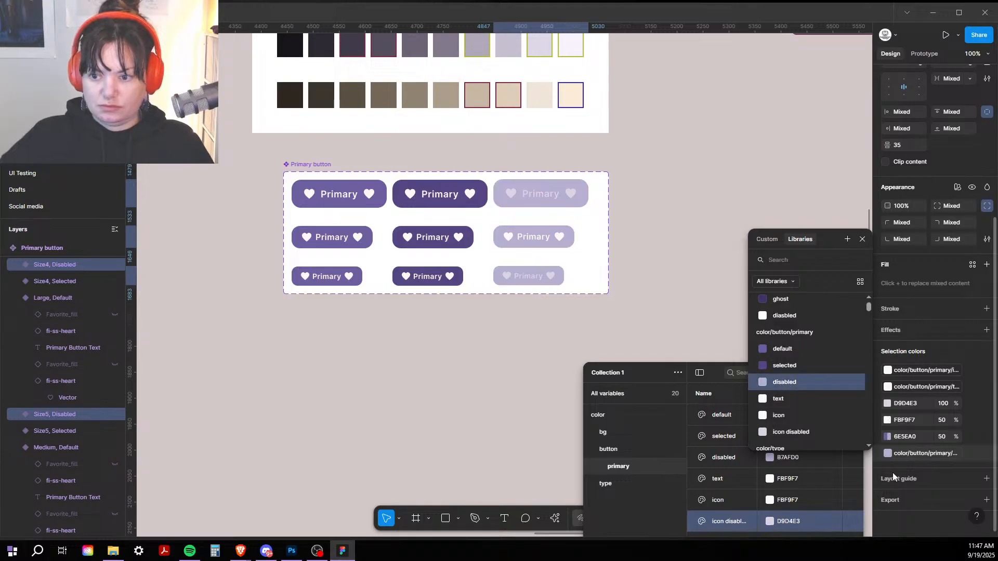
Step: Bind the Disabled variants' 50% 6E5EA0 colour to the 'disabled' variable too
left_click(888, 436)
left_click(888, 435)
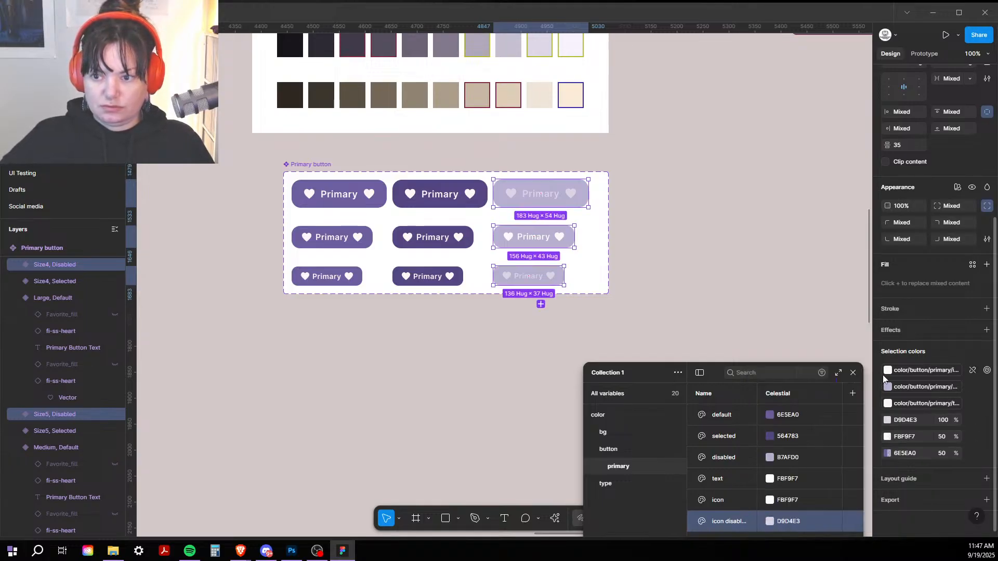
left_click(887, 453)
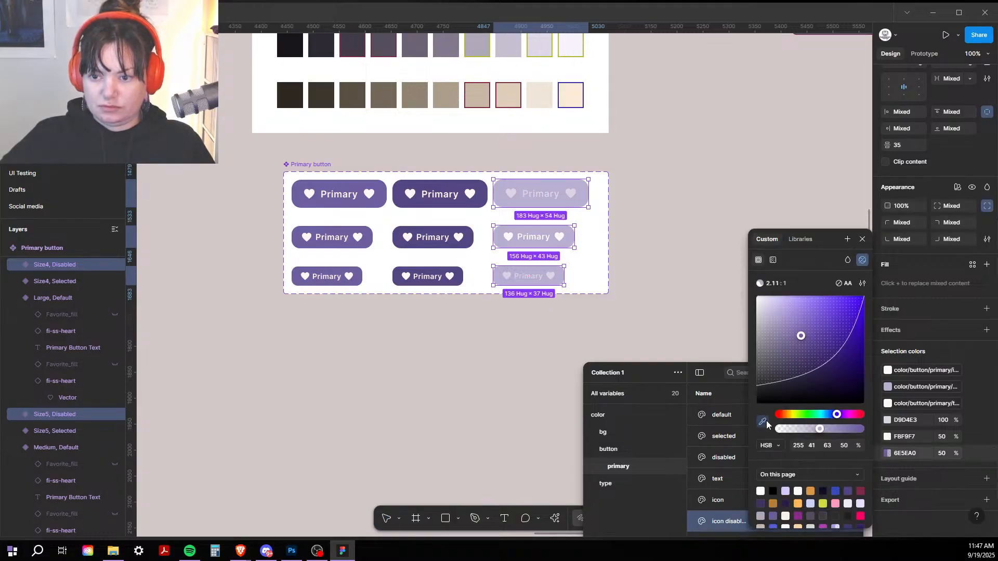
left_click(801, 239)
scroll(801, 363, "down", 5)
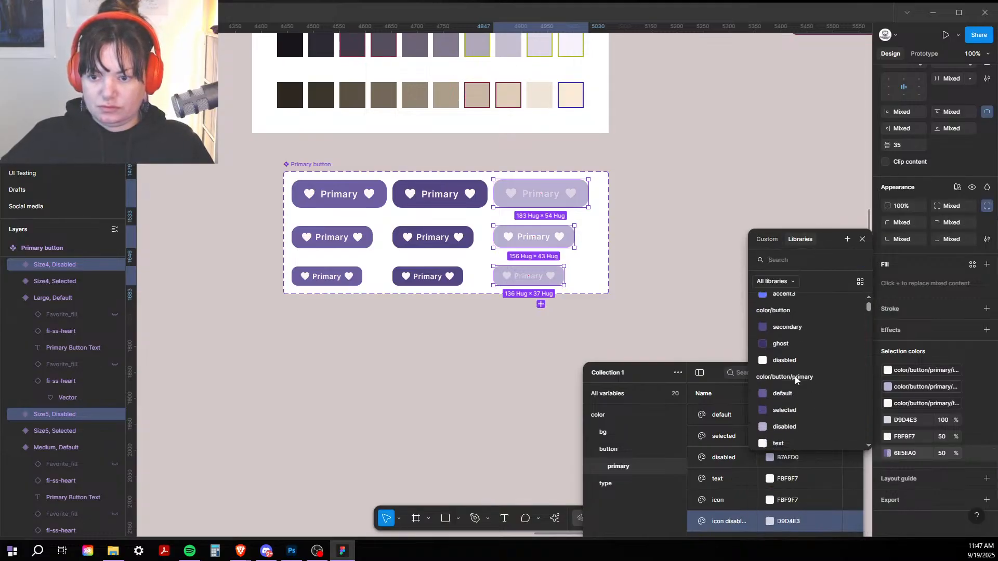
left_click(795, 381)
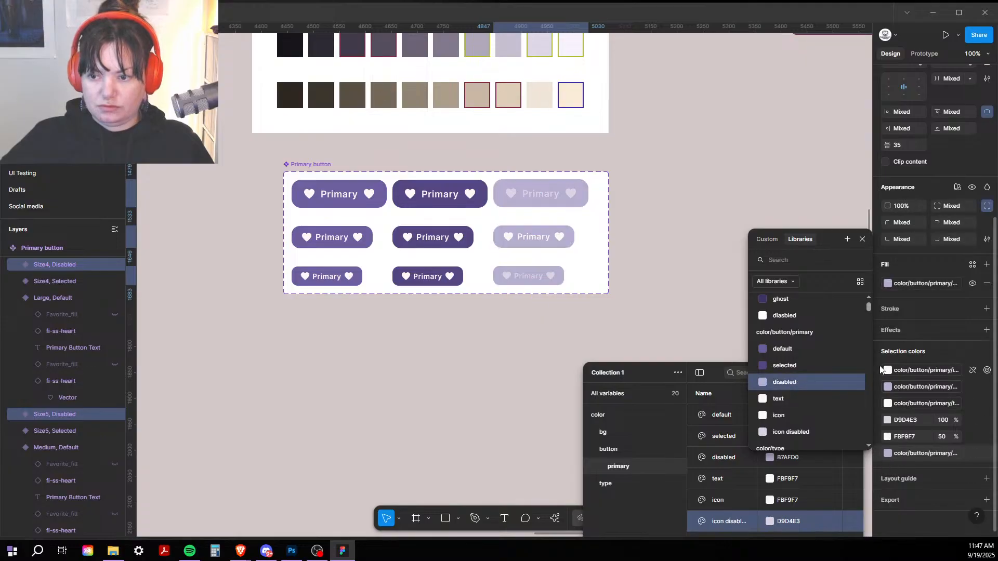
Step: Bind the Disabled variants' FBF9F7 and D9D4E3 text and heart colours to 'icon disabled'
left_click(888, 437)
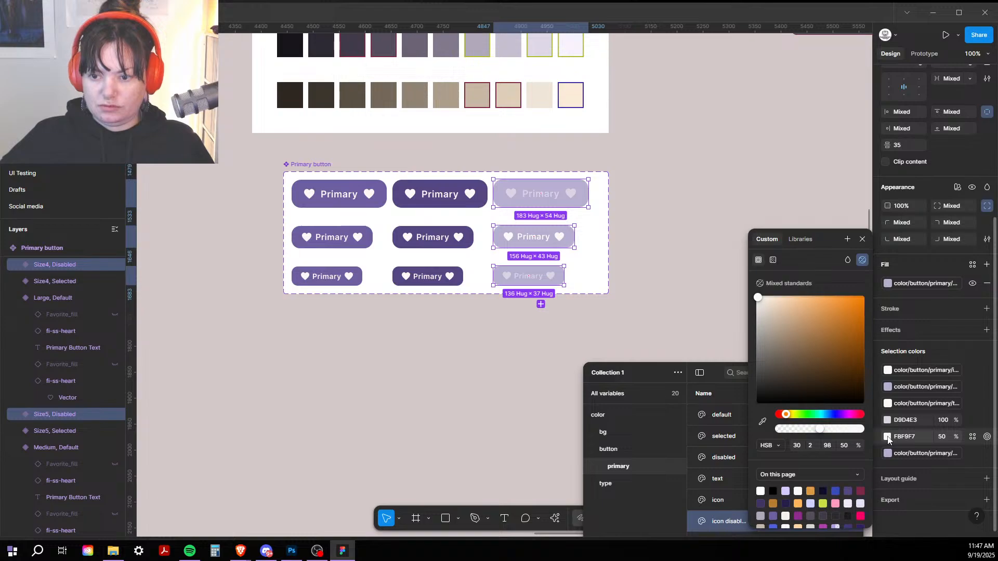
left_click(800, 240)
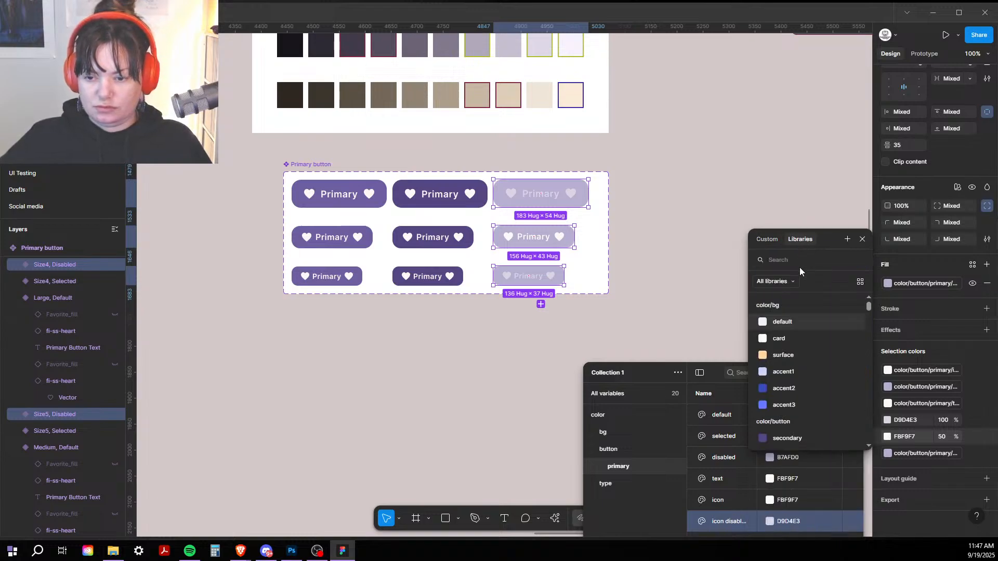
left_click(794, 420)
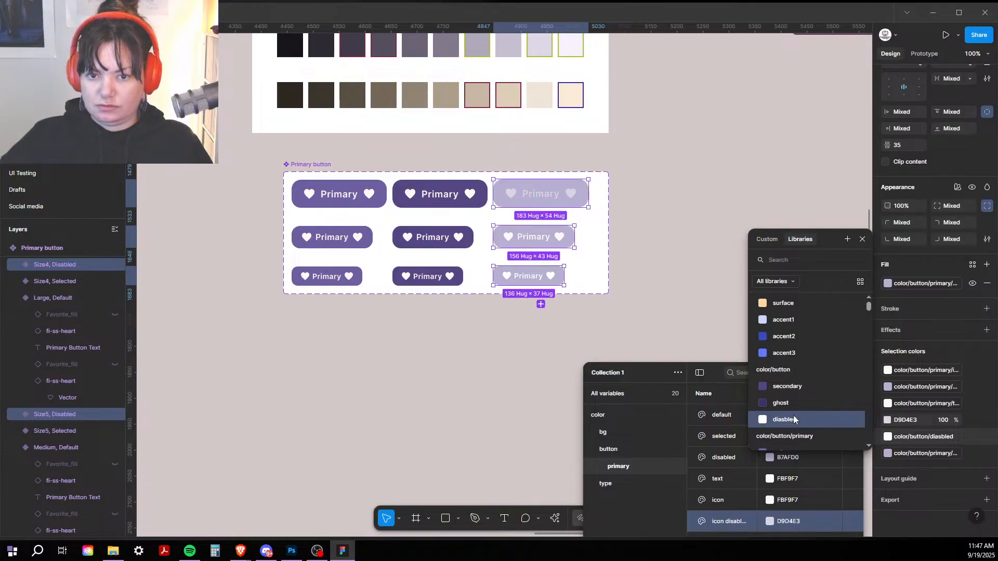
scroll(793, 417, "down", 4)
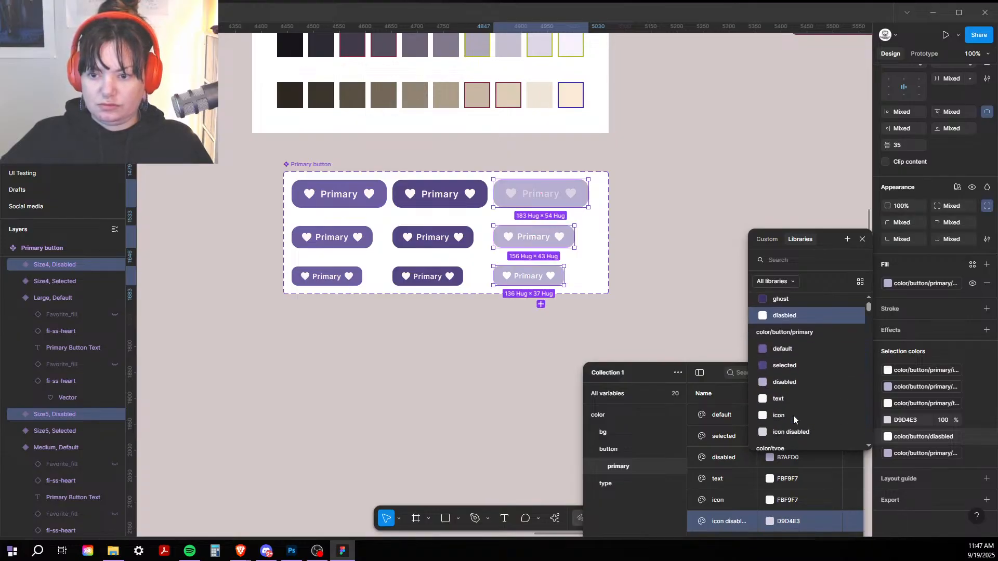
left_click(778, 435)
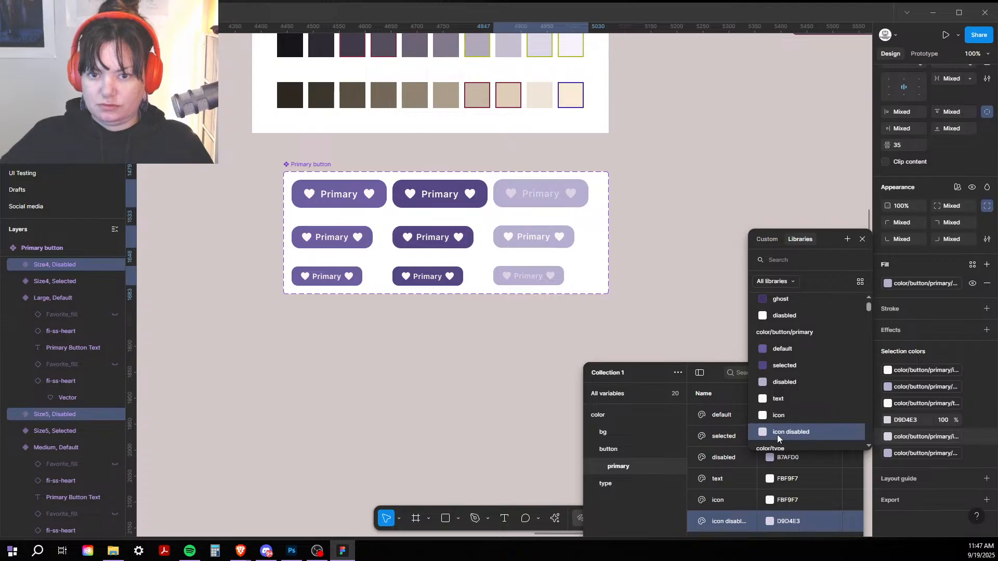
left_click(888, 420)
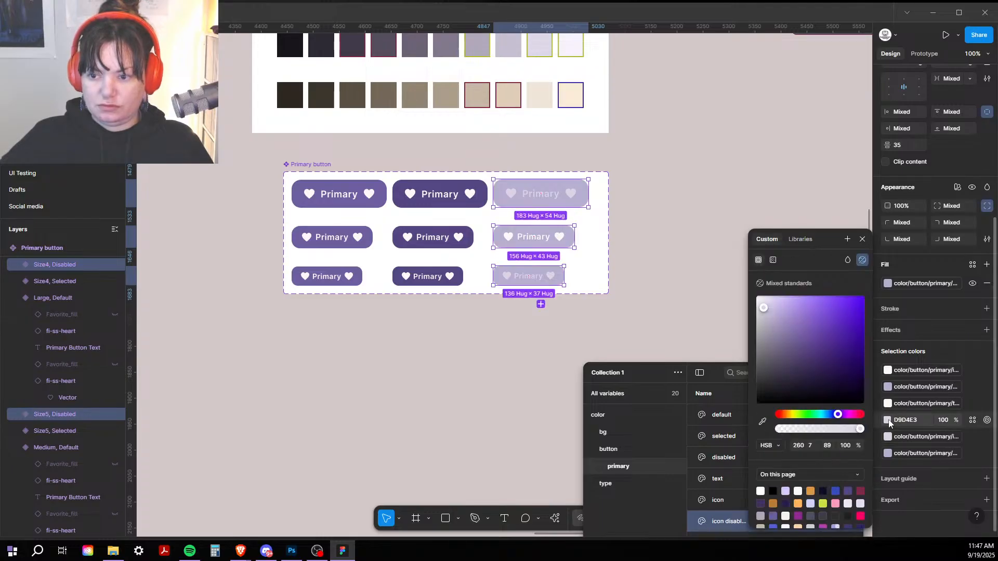
left_click(800, 240)
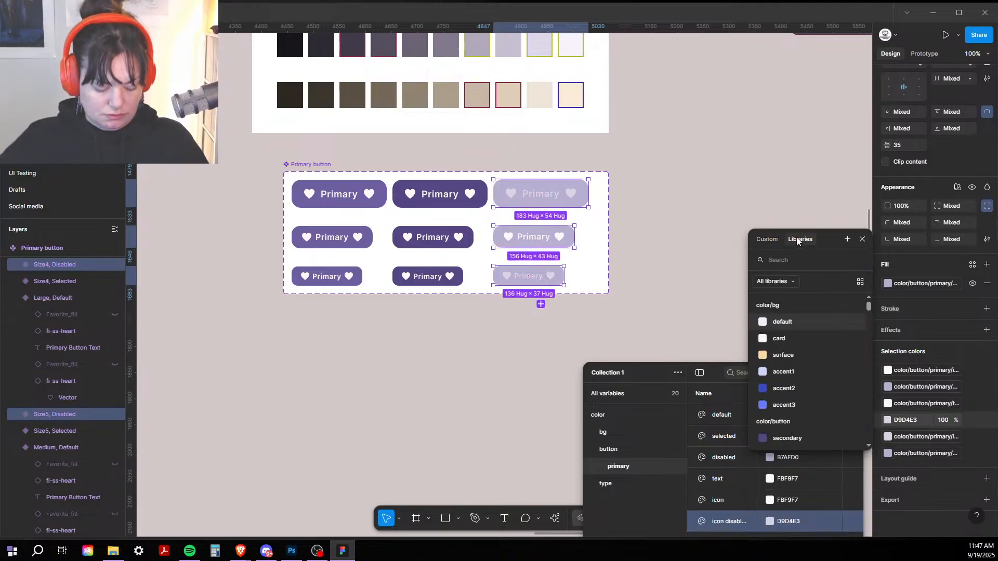
type("ico")
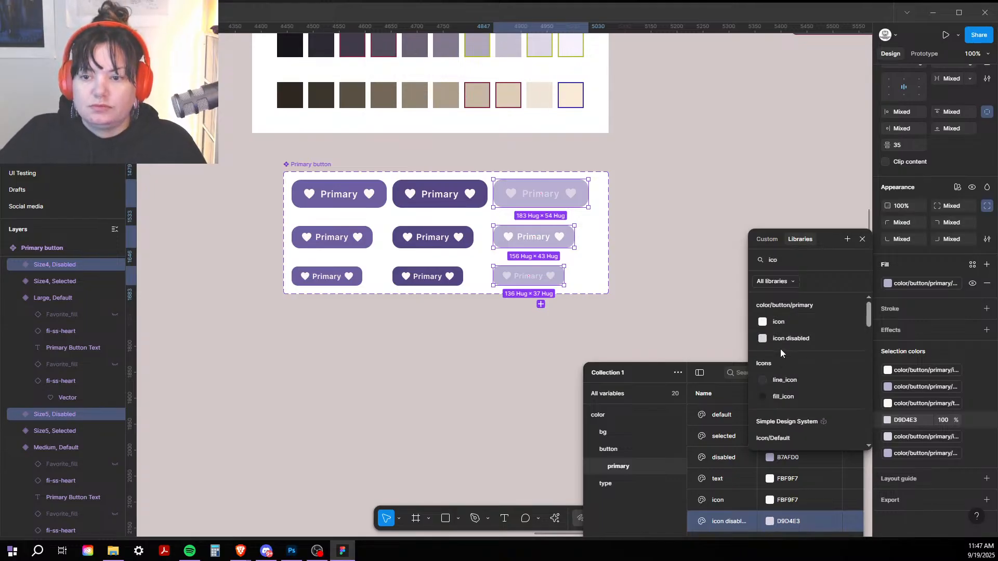
left_click(782, 340)
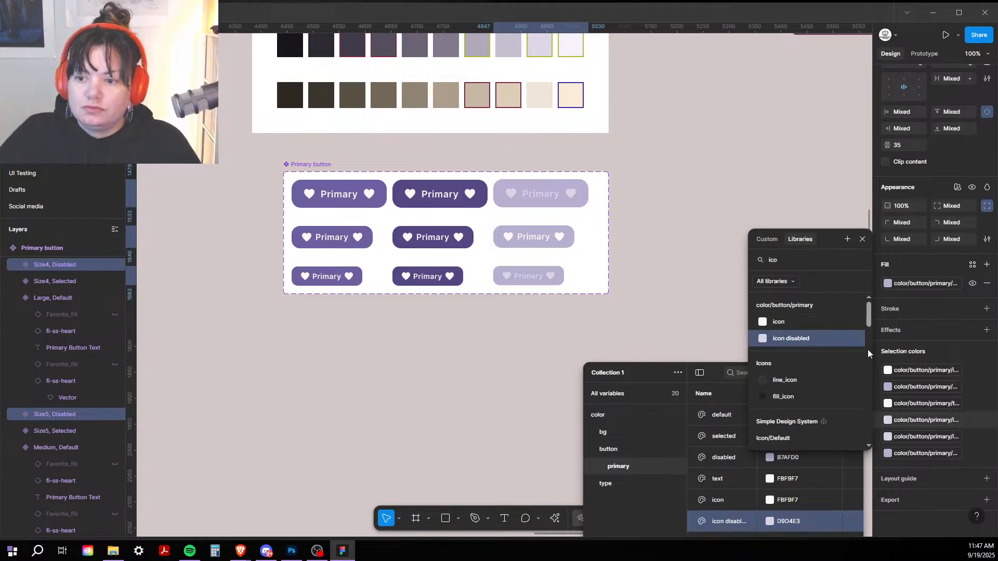
left_click(887, 404)
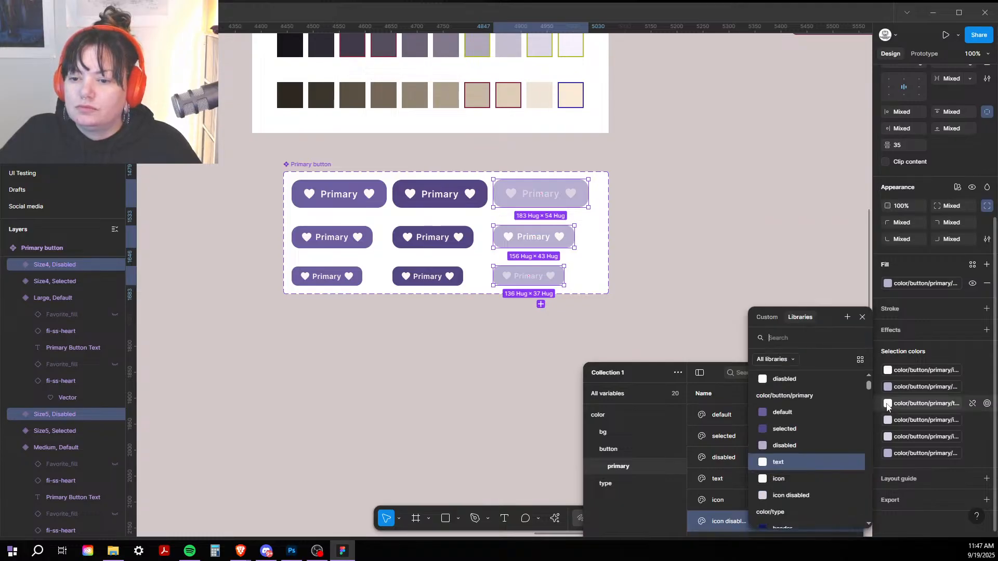
left_click(782, 495)
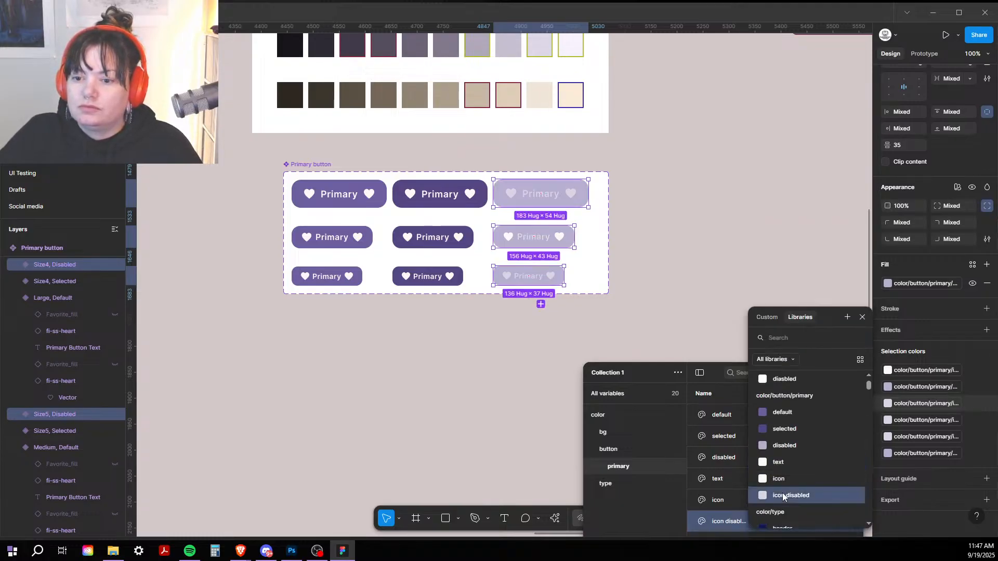
left_click(783, 449)
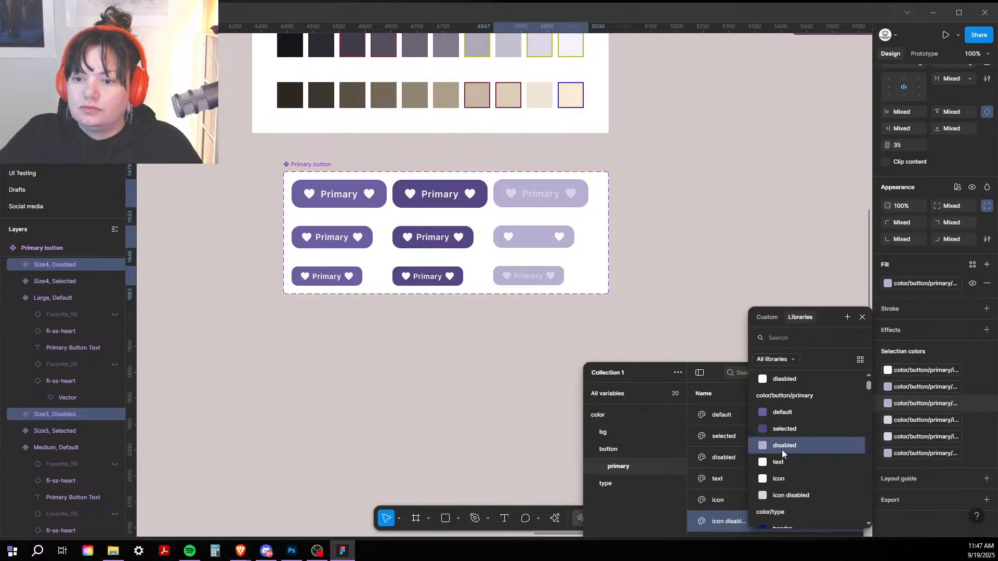
key("Escape")
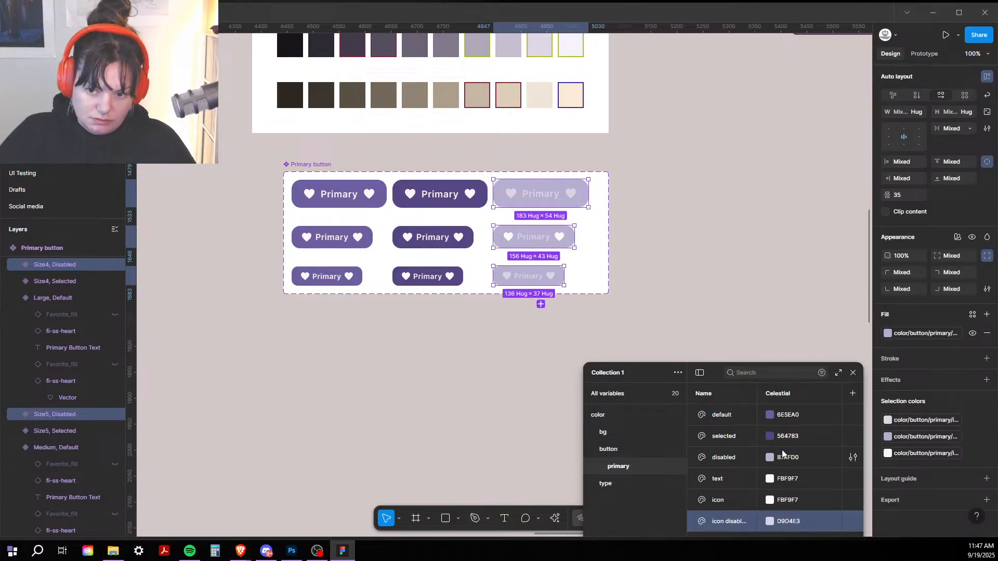
Step: Apply the 'icon disabled' variable to both heart icons of the Size5, Disabled button
double_click(571, 194)
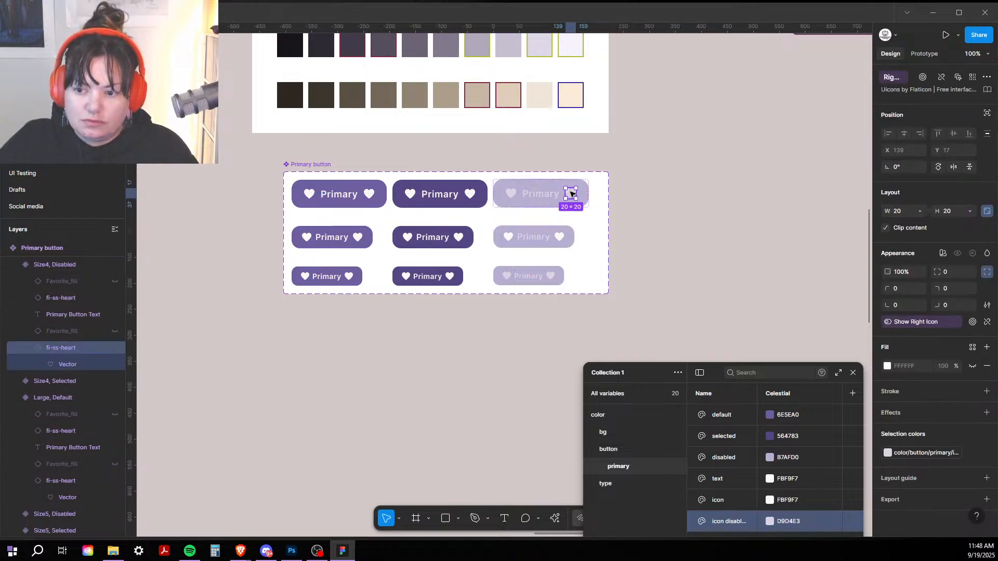
left_click(561, 239)
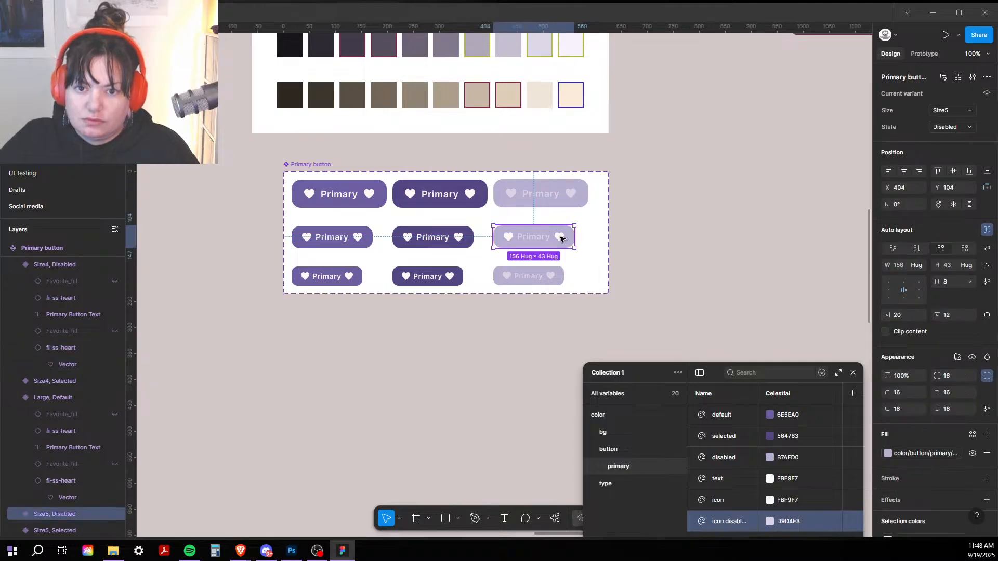
left_click(561, 238)
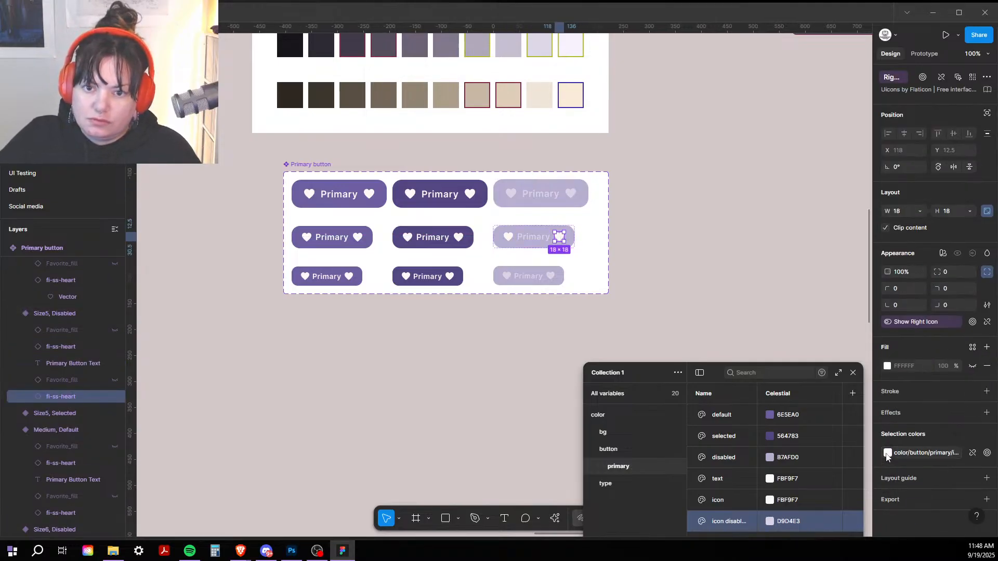
left_click(509, 238, "shift")
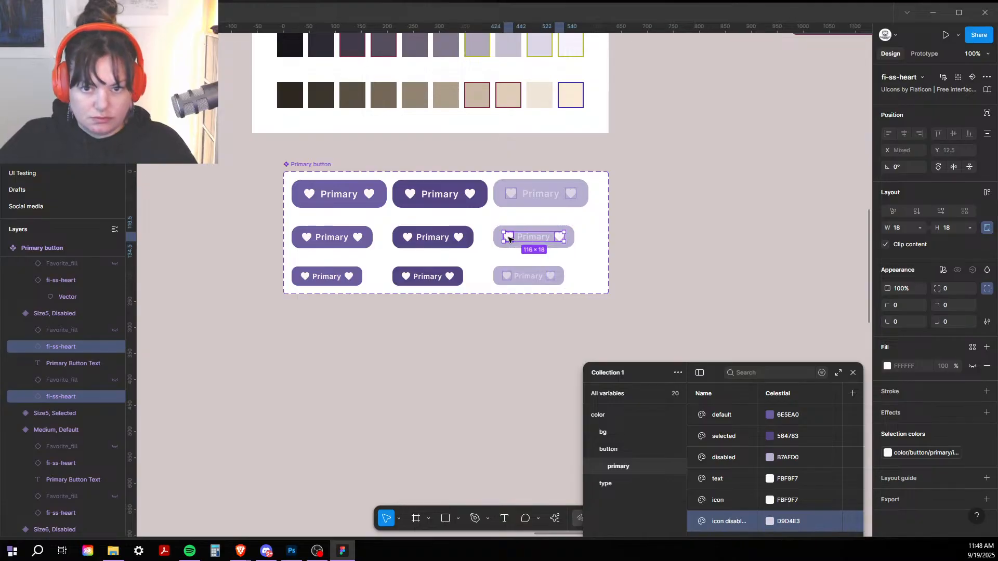
left_click(889, 453)
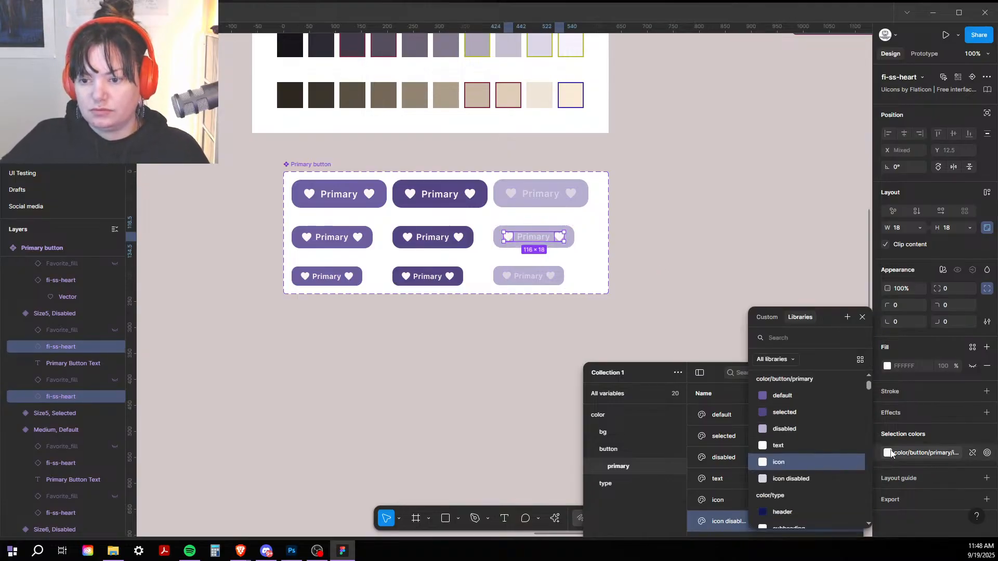
left_click(810, 480)
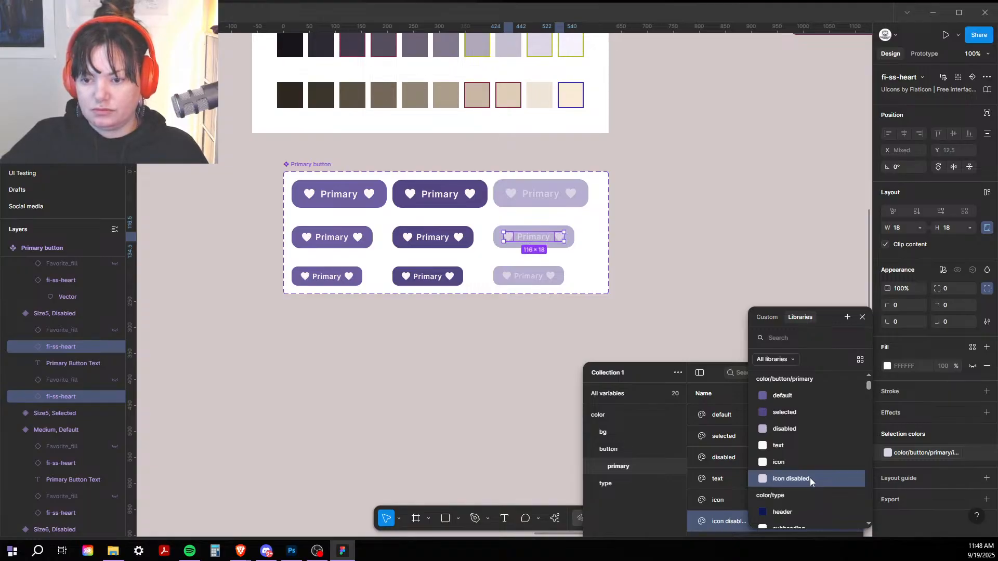
left_click(685, 426)
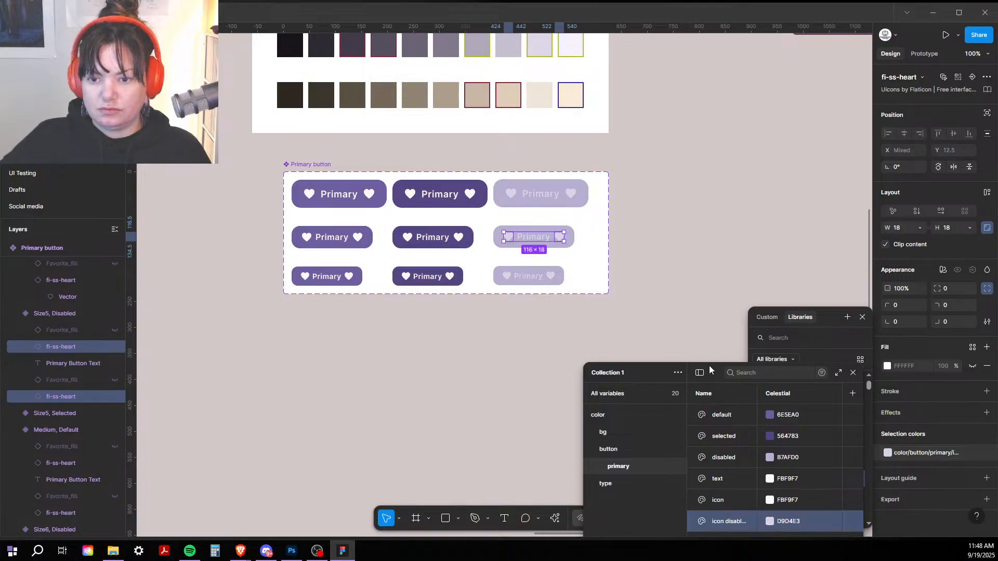
left_click_drag(709, 365, 742, 87)
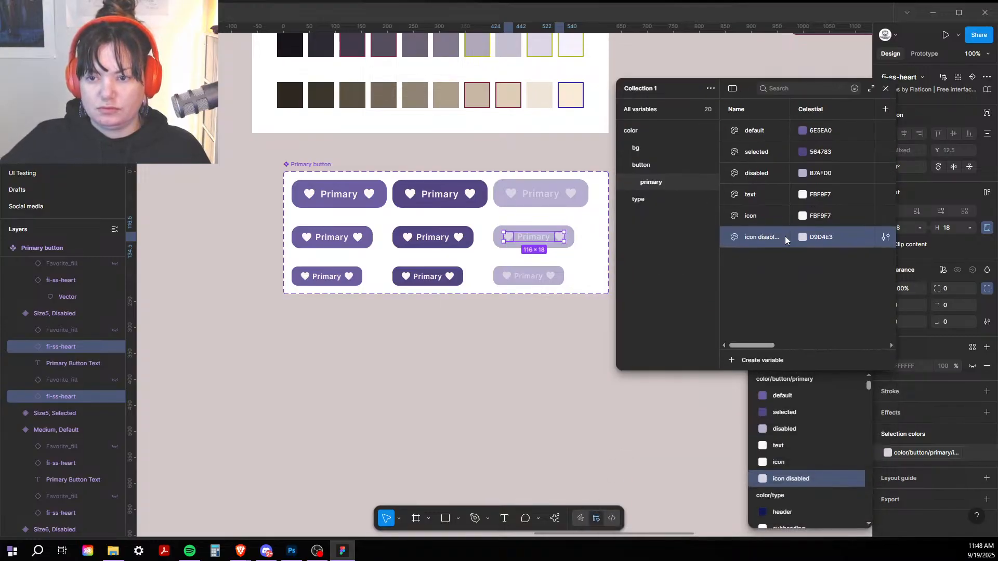
Step: Duplicate 'icon disabled' as 'text disabled' and move it between 'text' and 'icon'
right_click(725, 238)
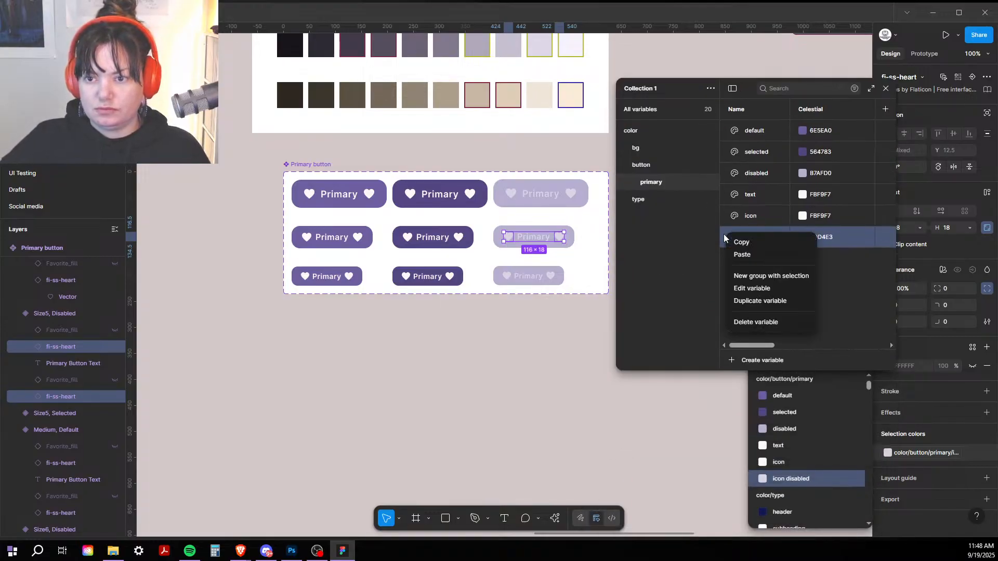
left_click(797, 301)
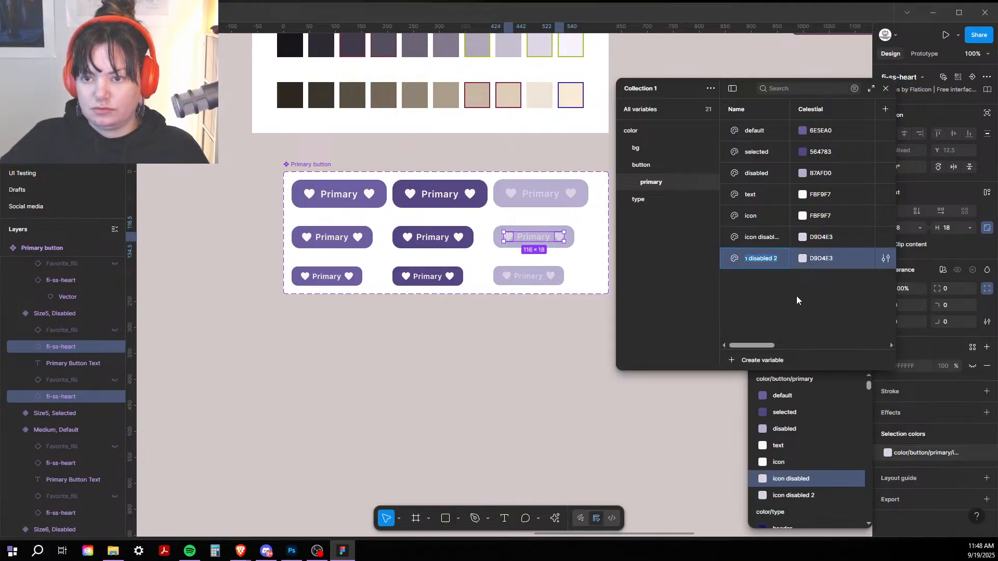
key("BackSpace")
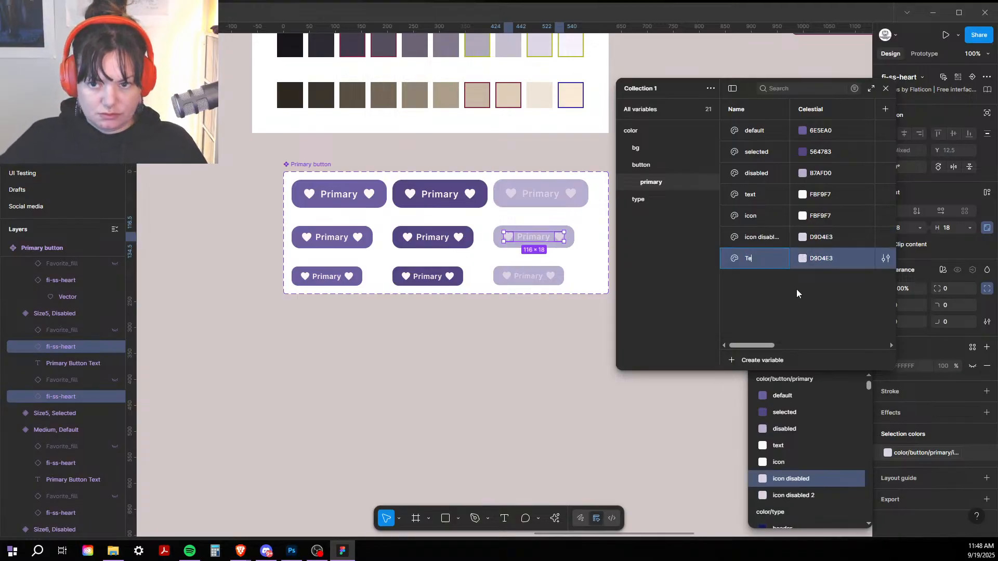
type("text")
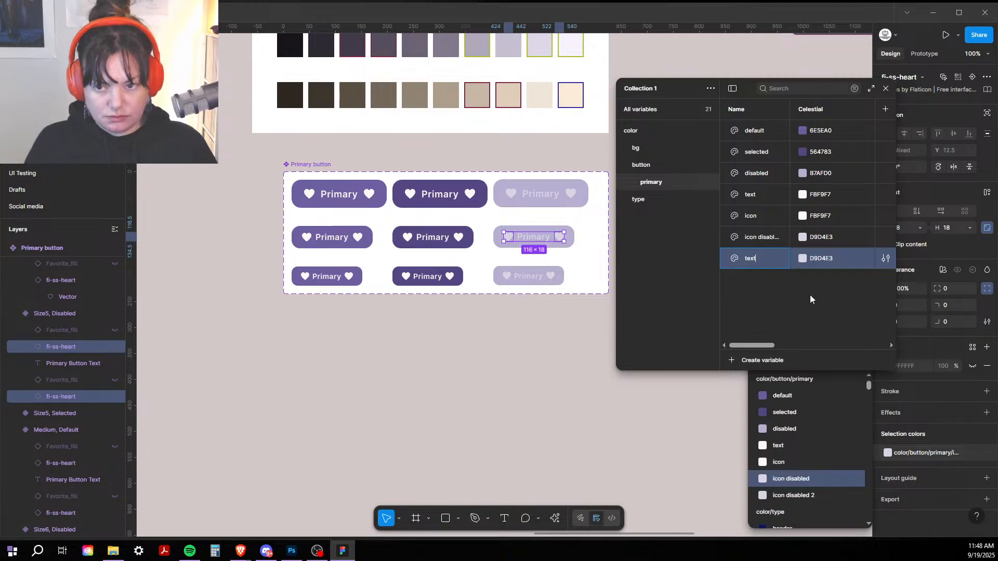
type(" disabled")
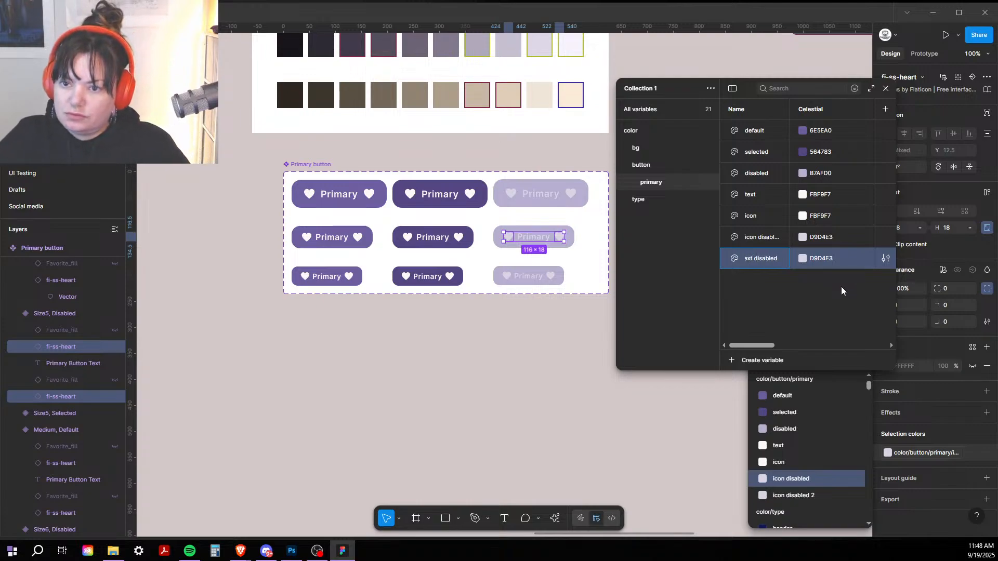
left_click(835, 289)
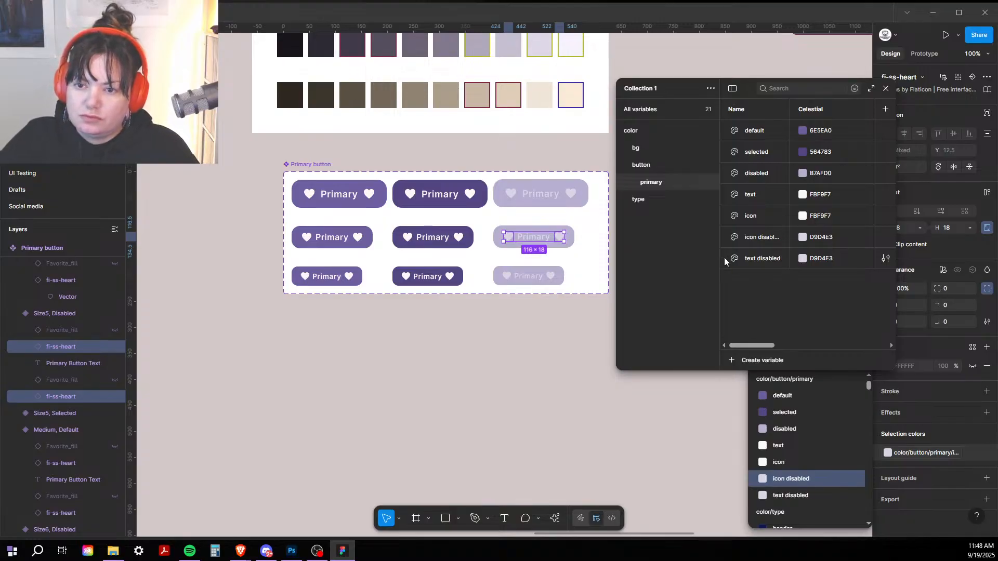
left_click_drag(725, 257, 726, 202)
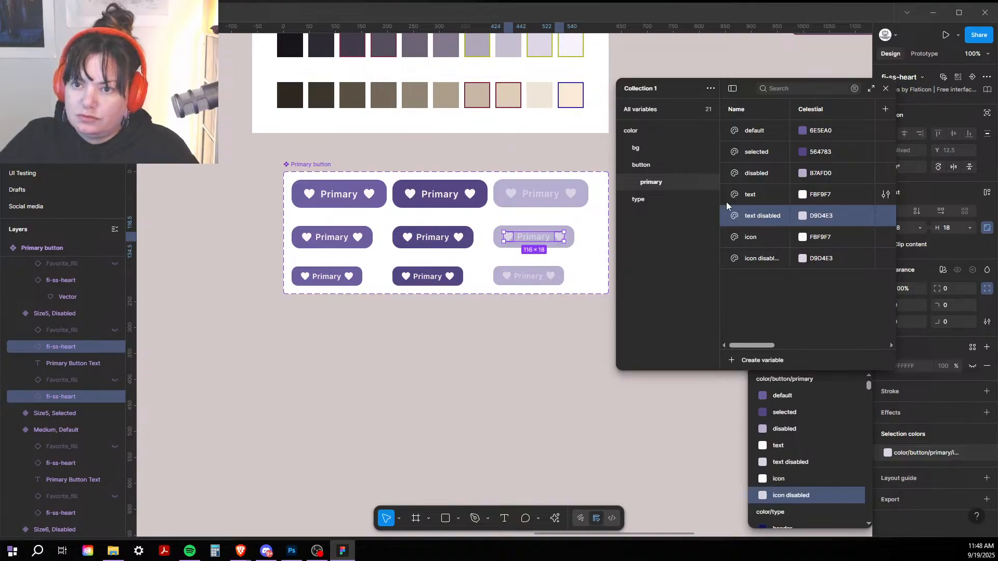
Step: Rename the default colour variable to 'bg default'
left_click(757, 132)
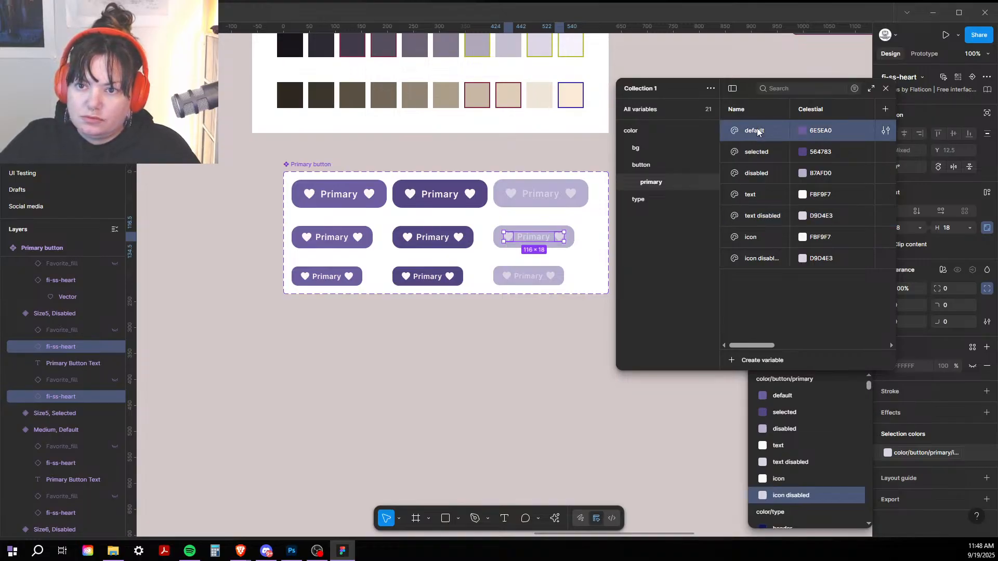
double_click(757, 130)
type("bg")
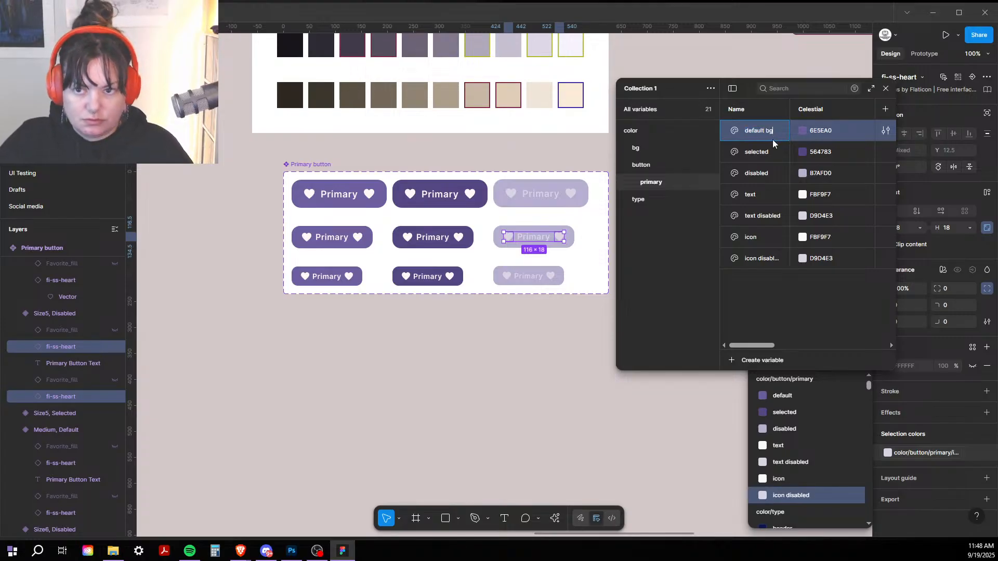
left_click(773, 150)
double_click(773, 150)
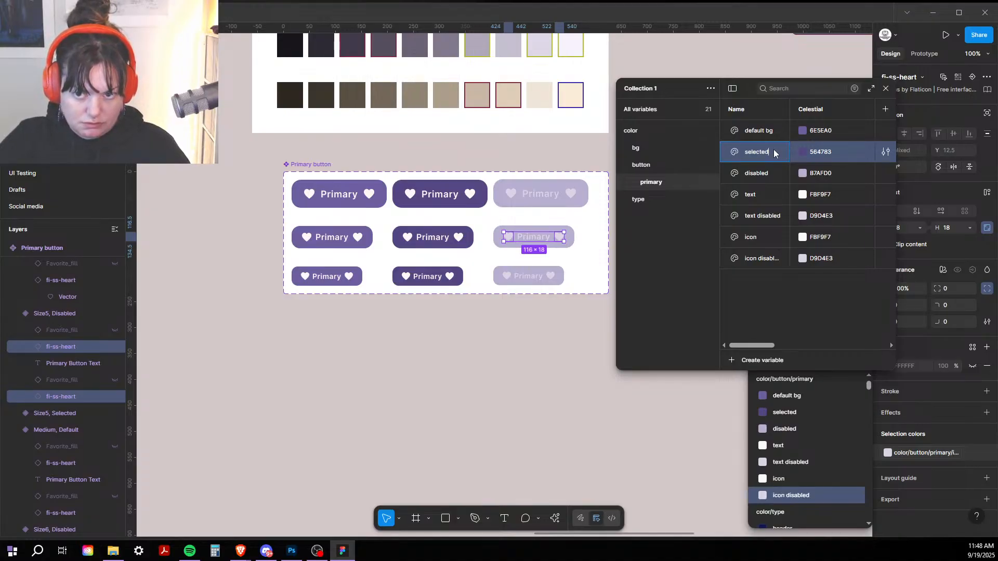
double_click(771, 131)
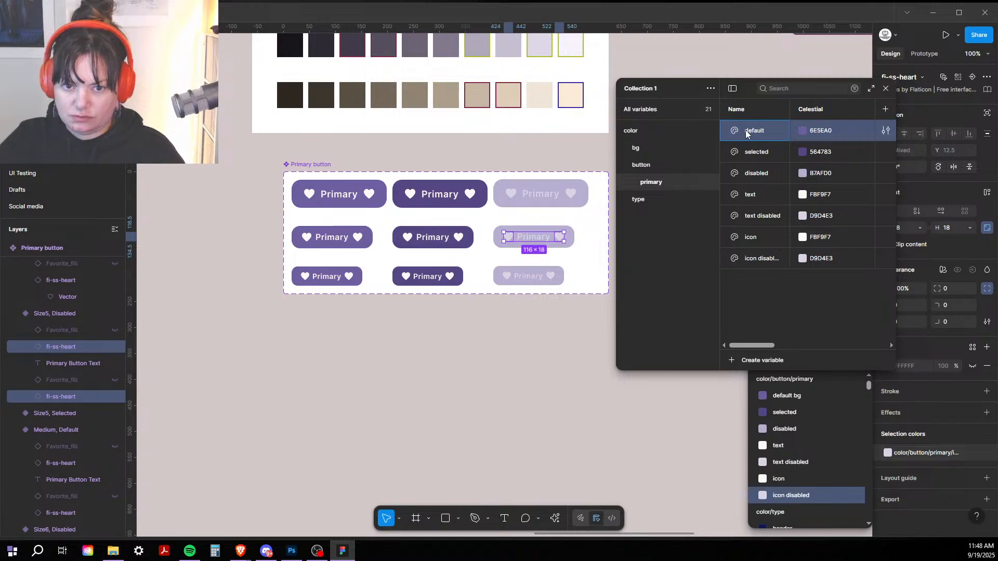
type("bg")
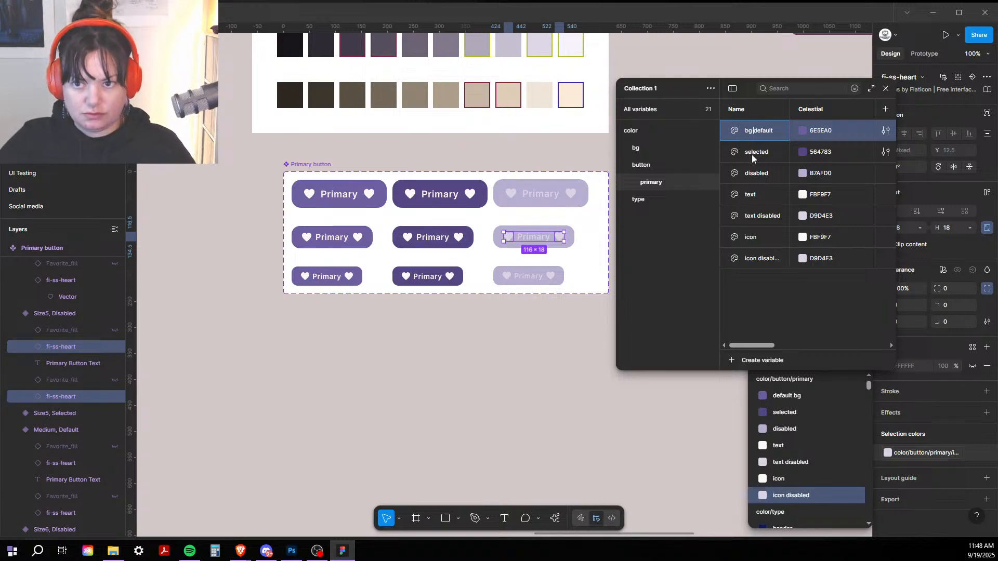
Step: Rename the selected and disabled colour variables to 'bg selected' and 'bg disabled'
double_click(750, 154)
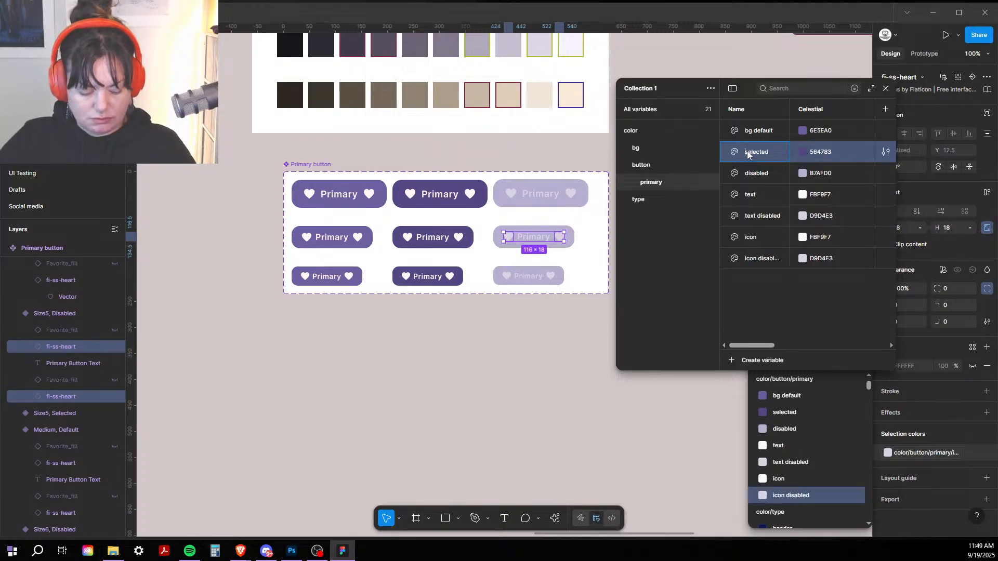
type("bg")
left_click(744, 175)
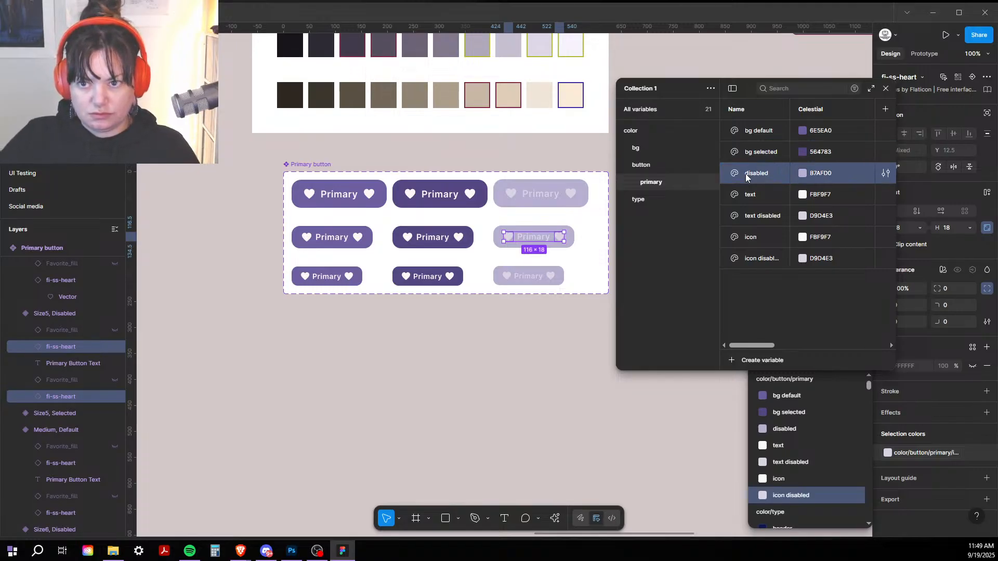
double_click(746, 177)
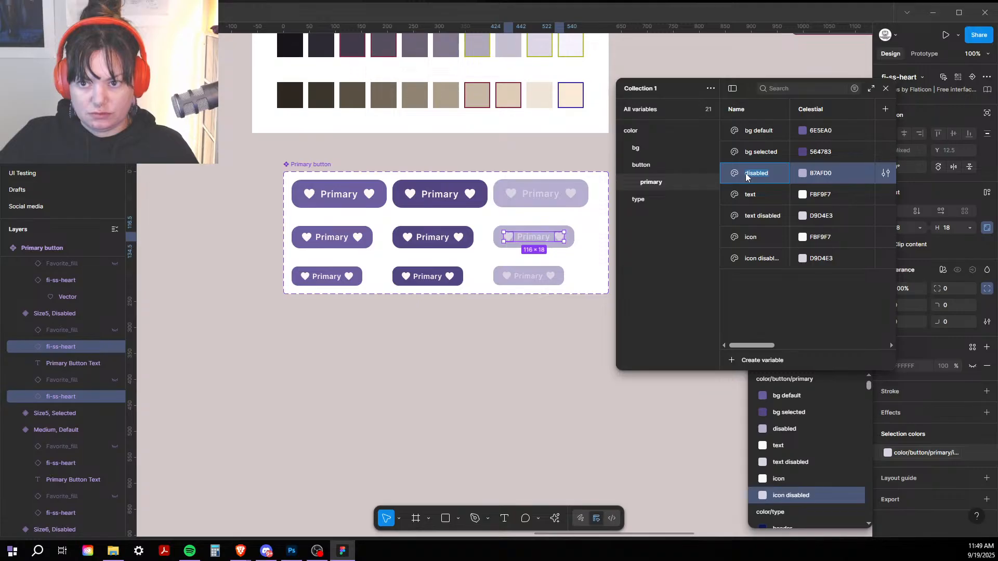
left_click(746, 177)
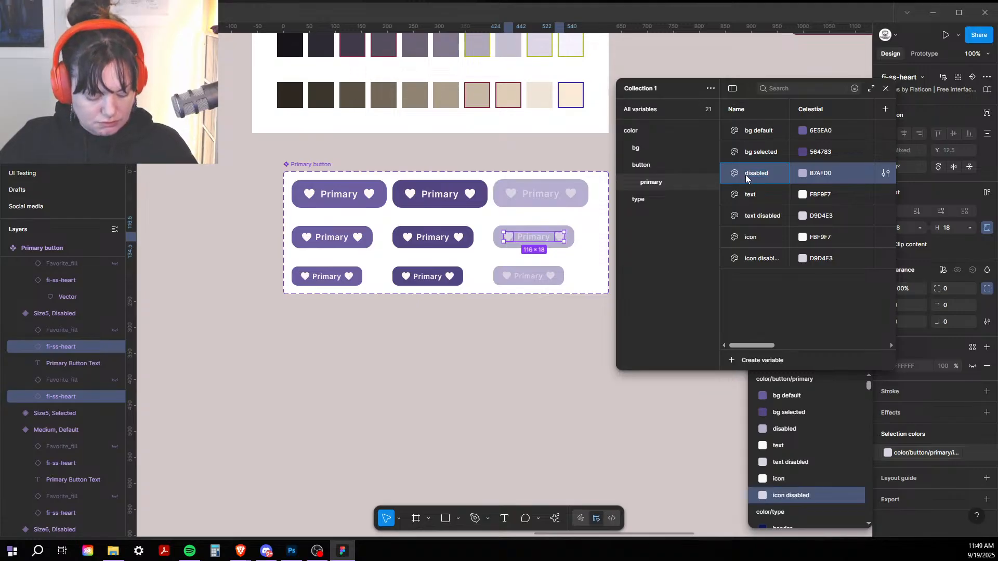
type("bg")
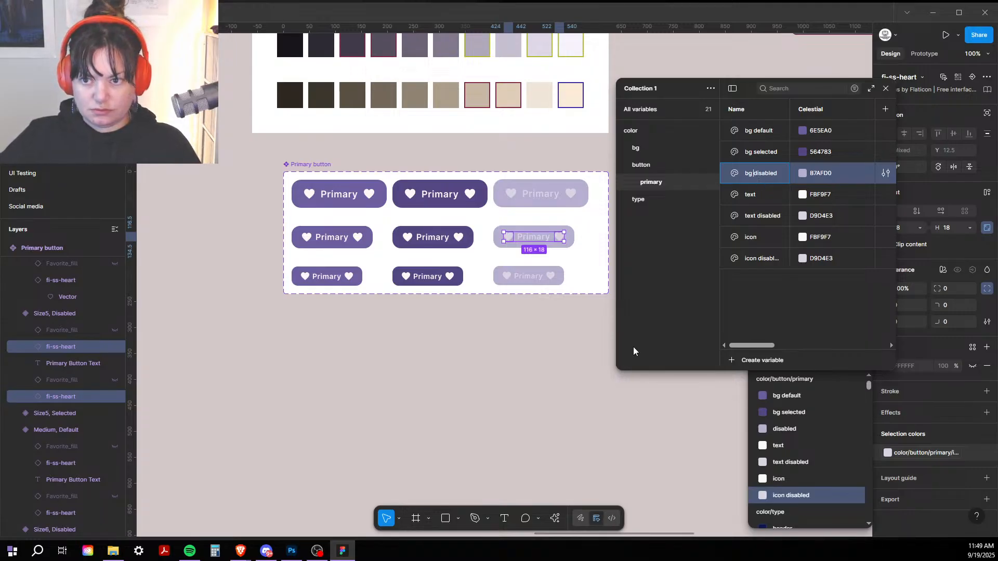
left_click(690, 435)
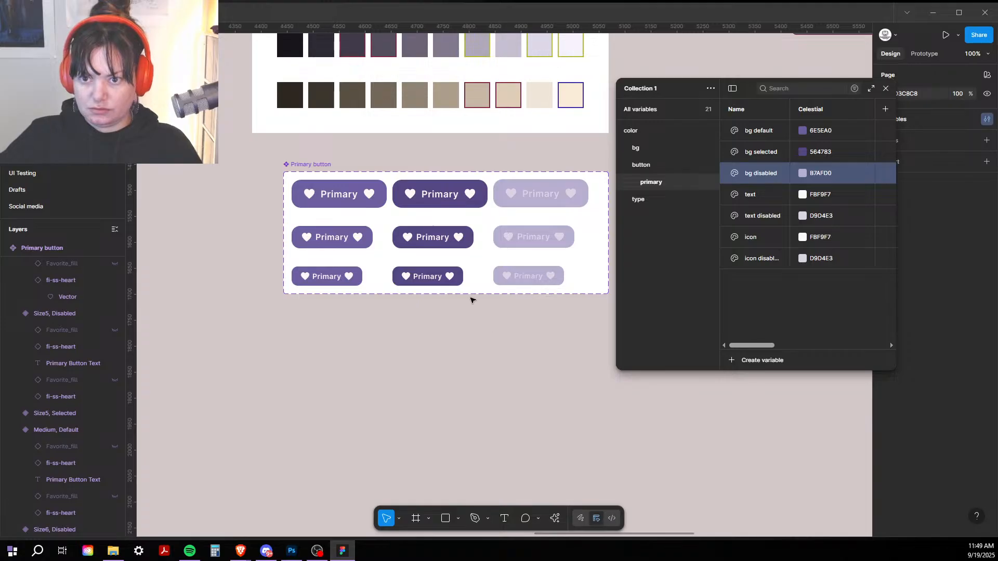
Step: Place a Primary button instance right of the component set and switch it to the Selected state
left_click(348, 202)
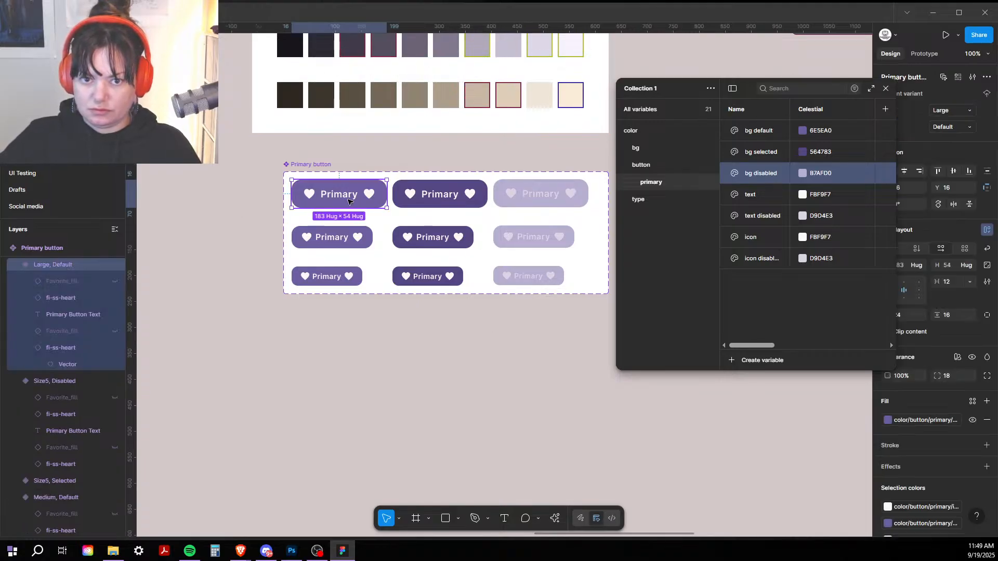
left_click(885, 89)
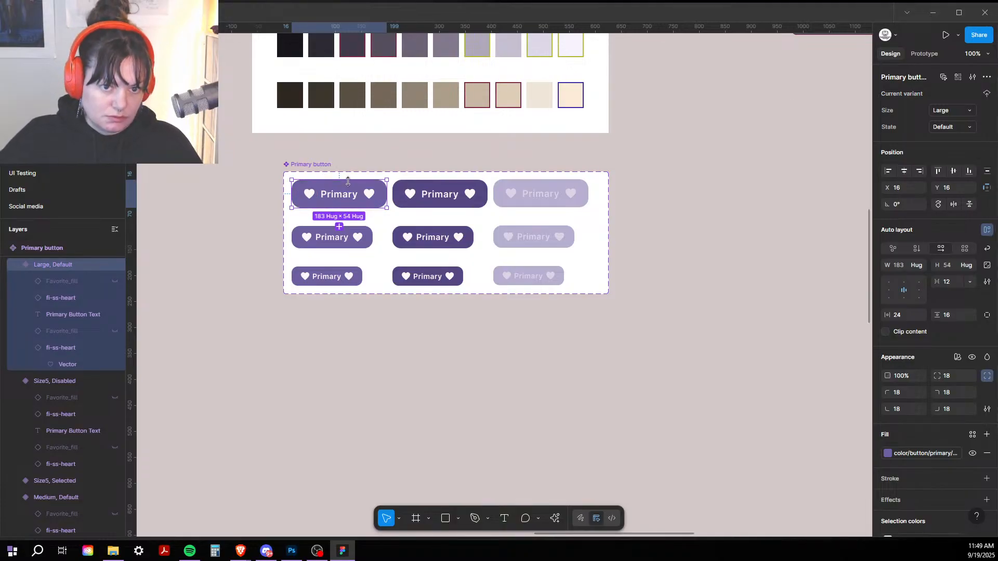
left_click(434, 196)
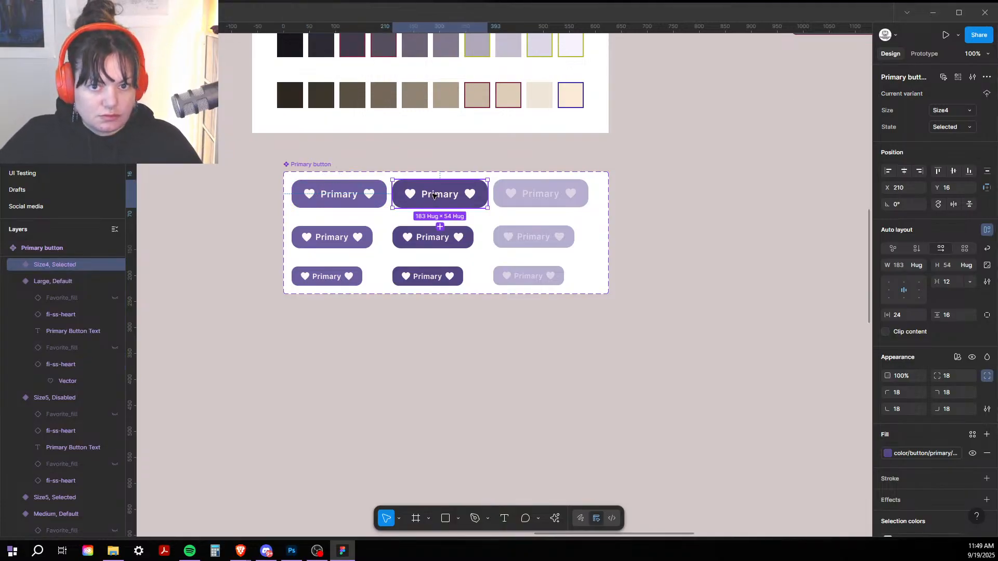
left_click(318, 203)
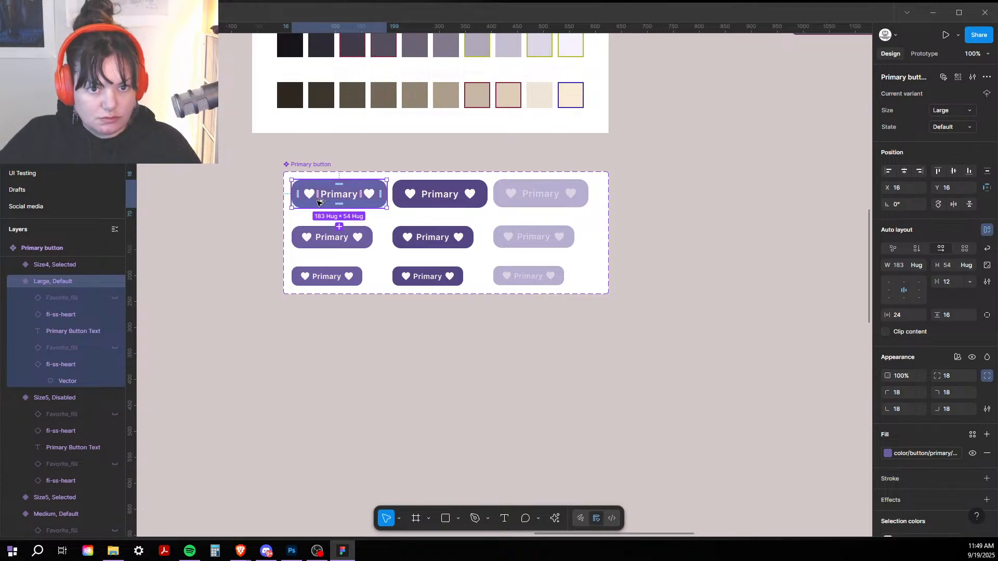
left_click_drag(318, 202, 694, 179, "alt")
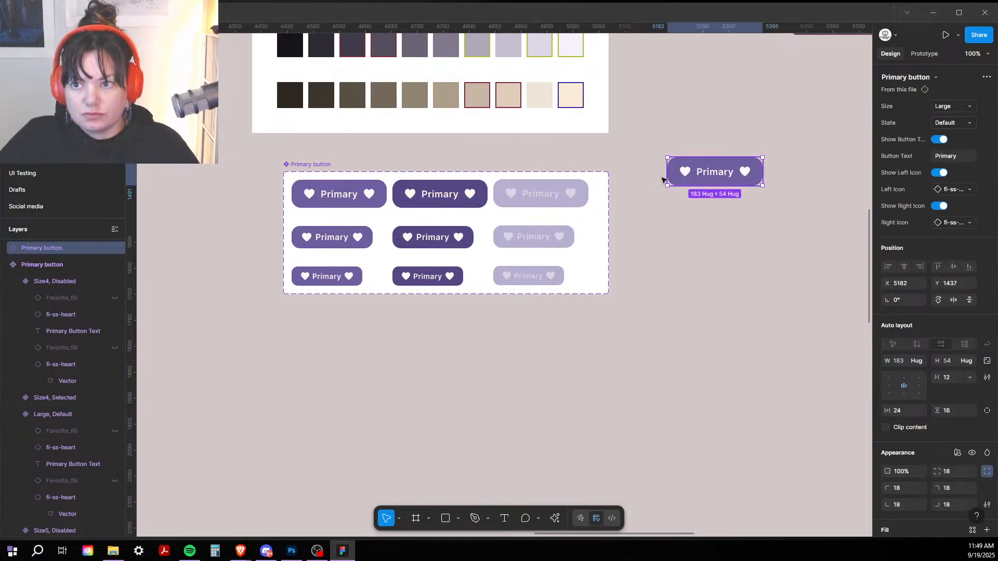
left_click(708, 103)
left_click(698, 179)
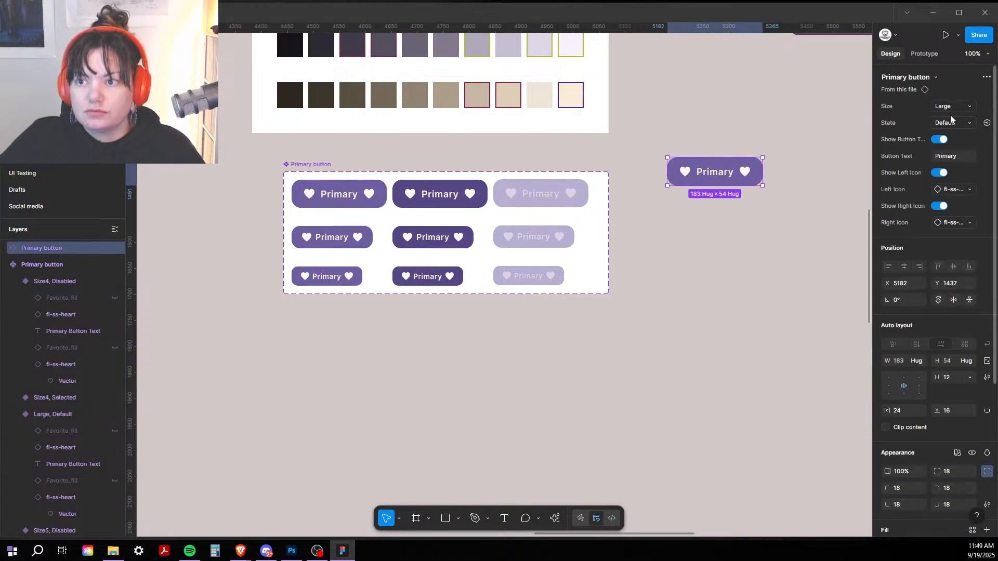
left_click(950, 119)
left_click(938, 138)
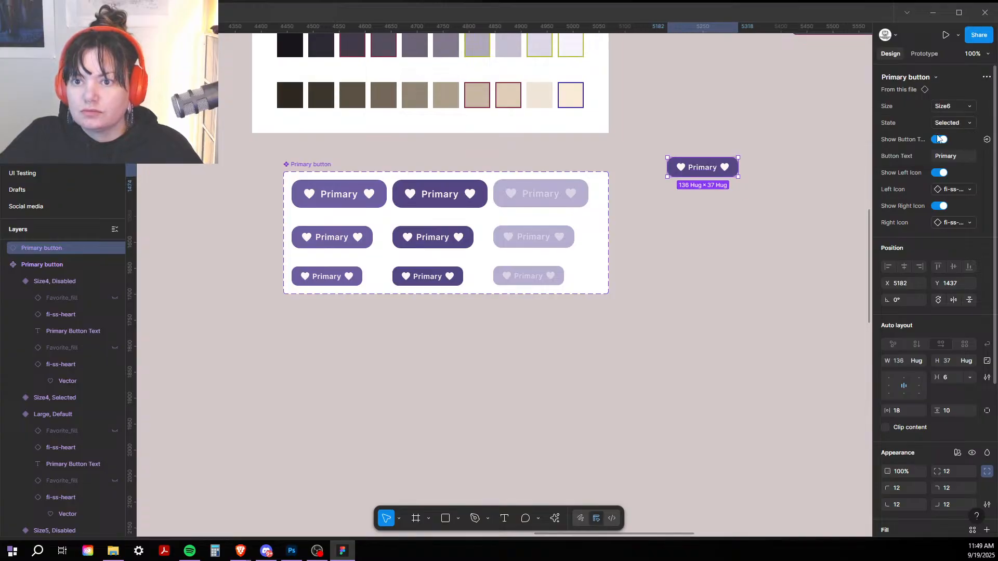
left_click(967, 107)
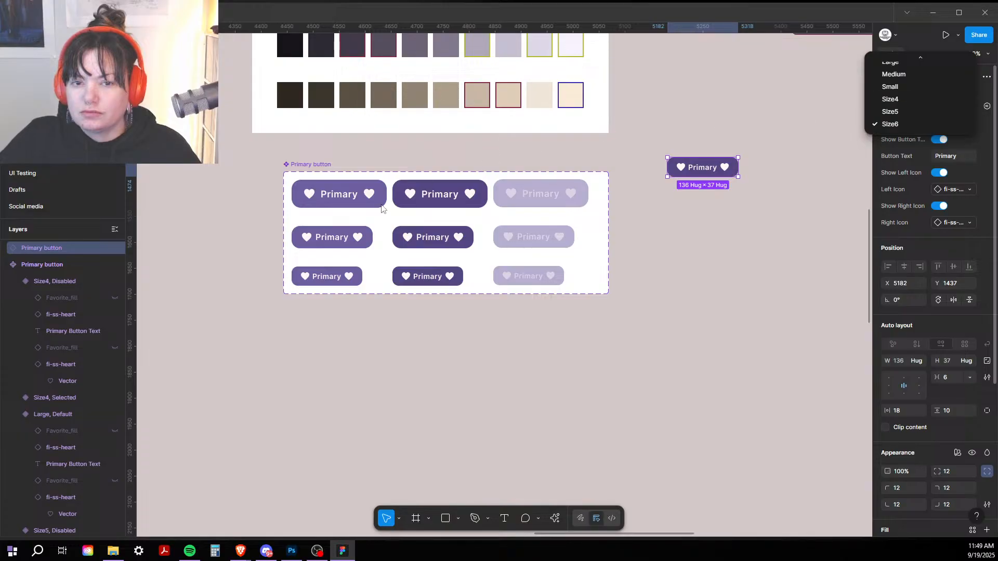
left_click(965, 102)
Step: Change the Size4 Selected and Disabled variants' size to Large
left_click(438, 197)
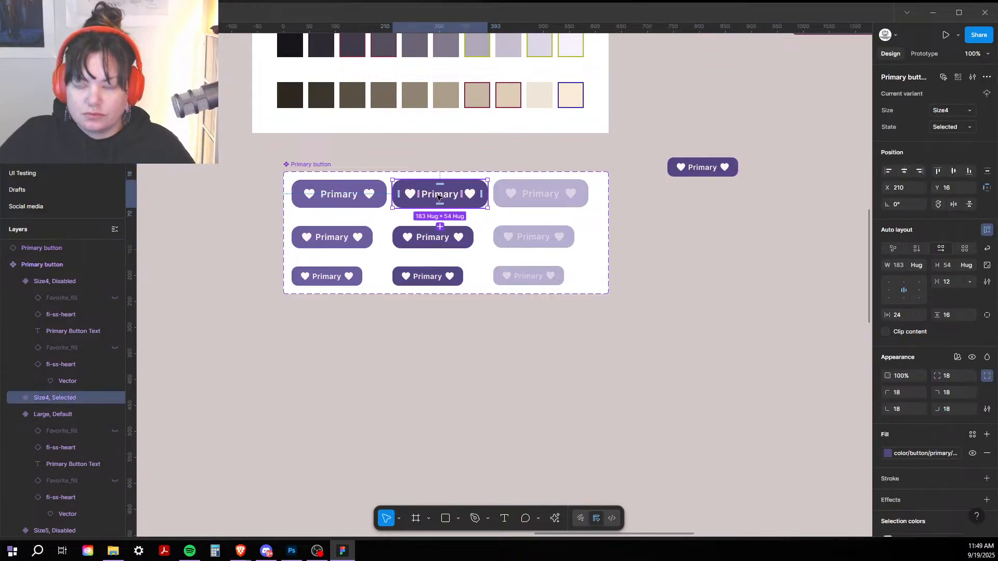
left_click(538, 195)
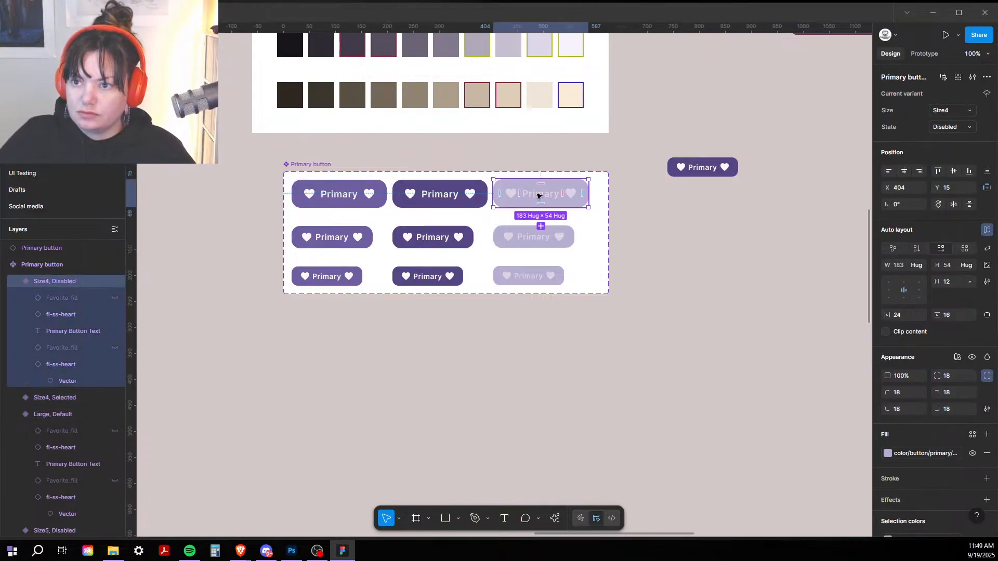
left_click(440, 195, "shift")
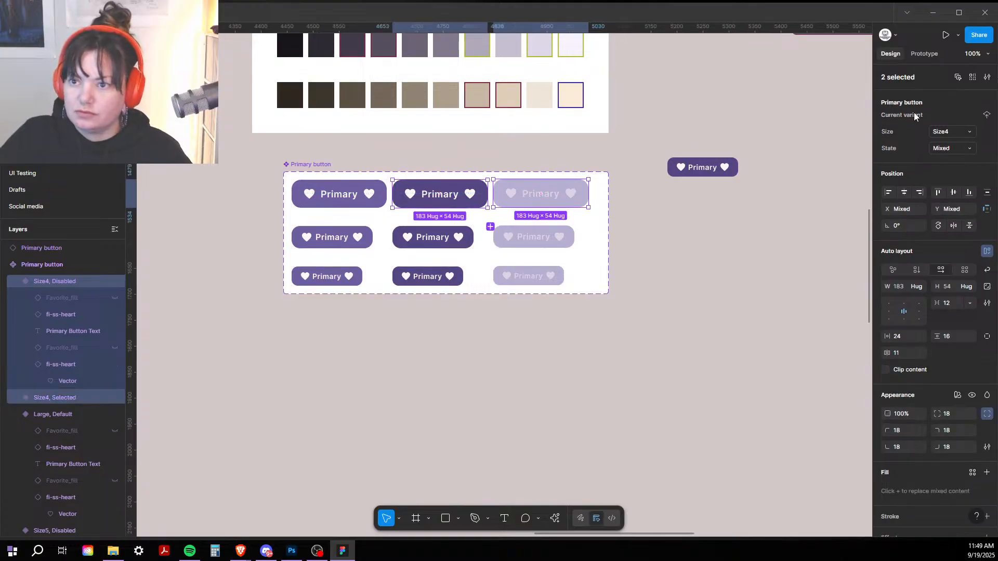
left_click(971, 131)
left_click(947, 93)
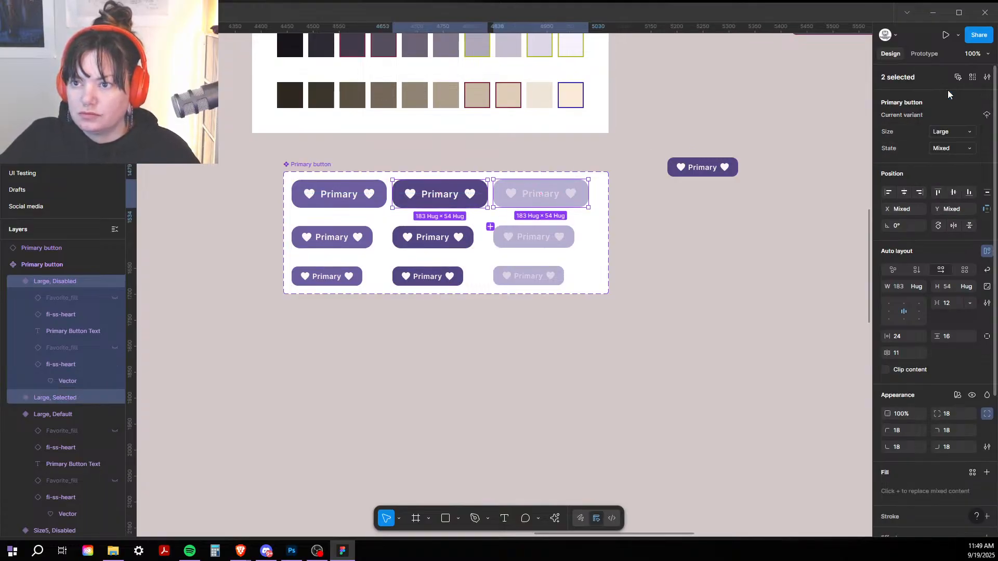
Step: Change the Size5 variants' size to Medium and the Size6 variants' size to Small
left_click(429, 242)
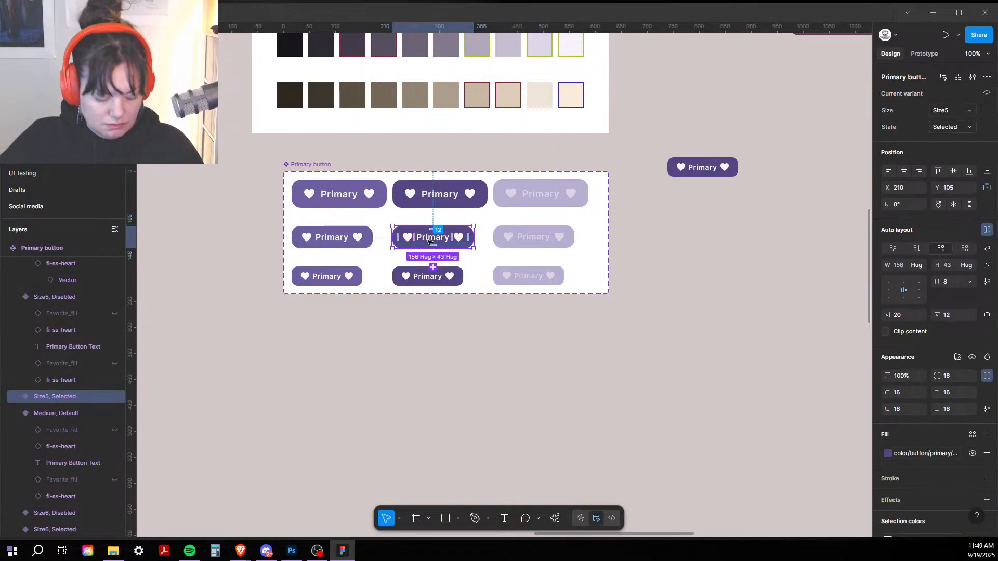
left_click(544, 237, "shift")
left_click(951, 131)
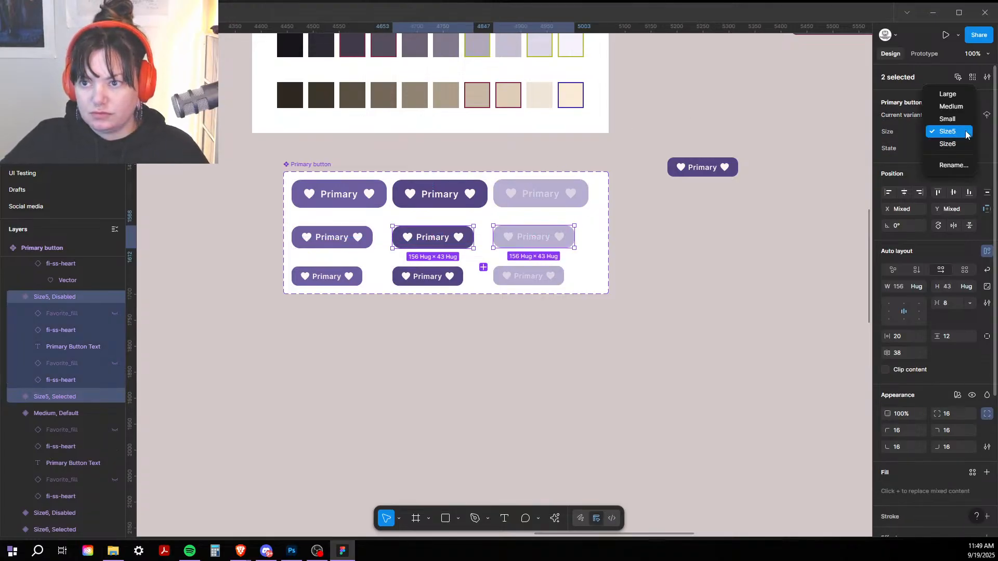
left_click(947, 106)
left_click(419, 276)
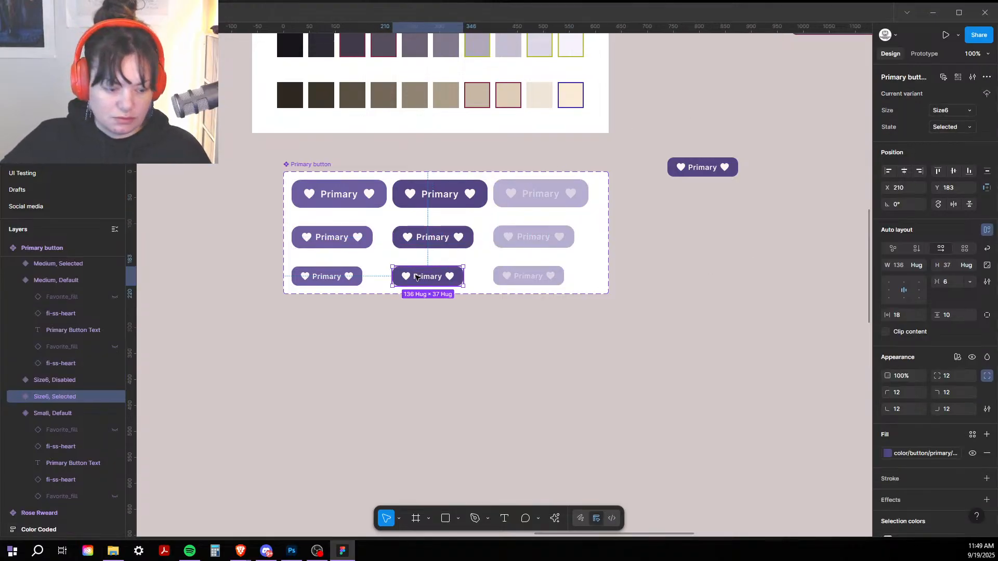
left_click(531, 277, "shift")
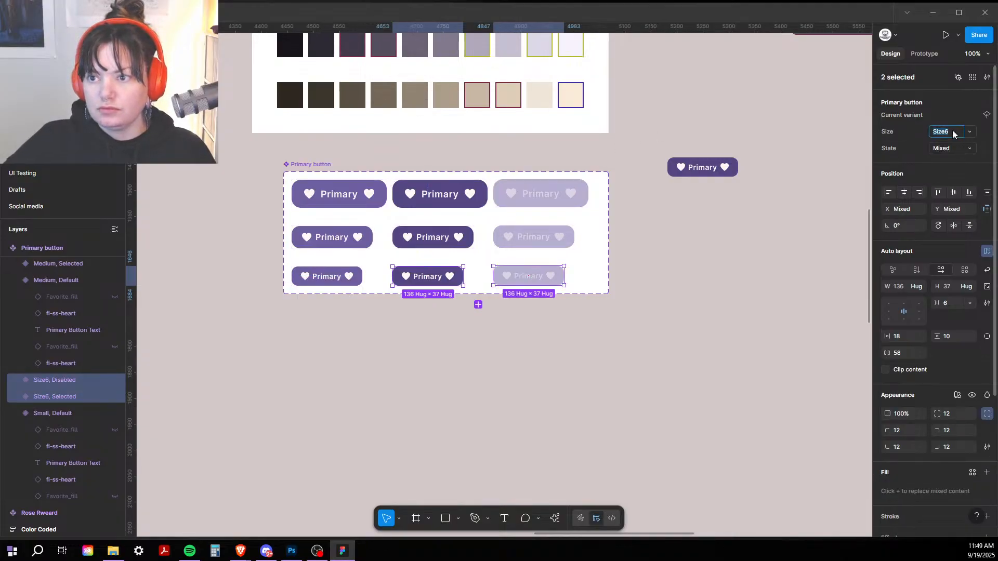
left_click(976, 133)
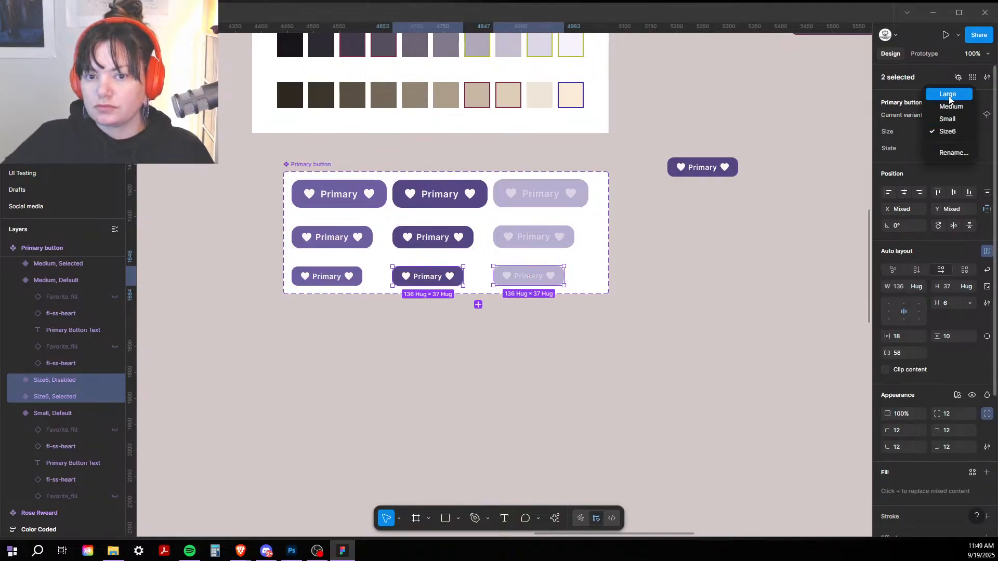
left_click(950, 125)
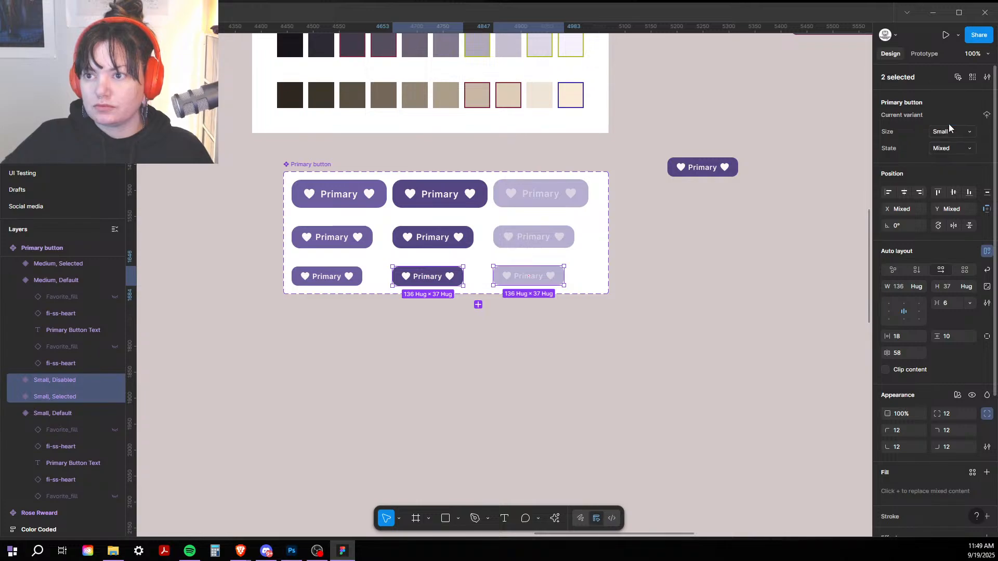
left_click(665, 132)
left_click(716, 176)
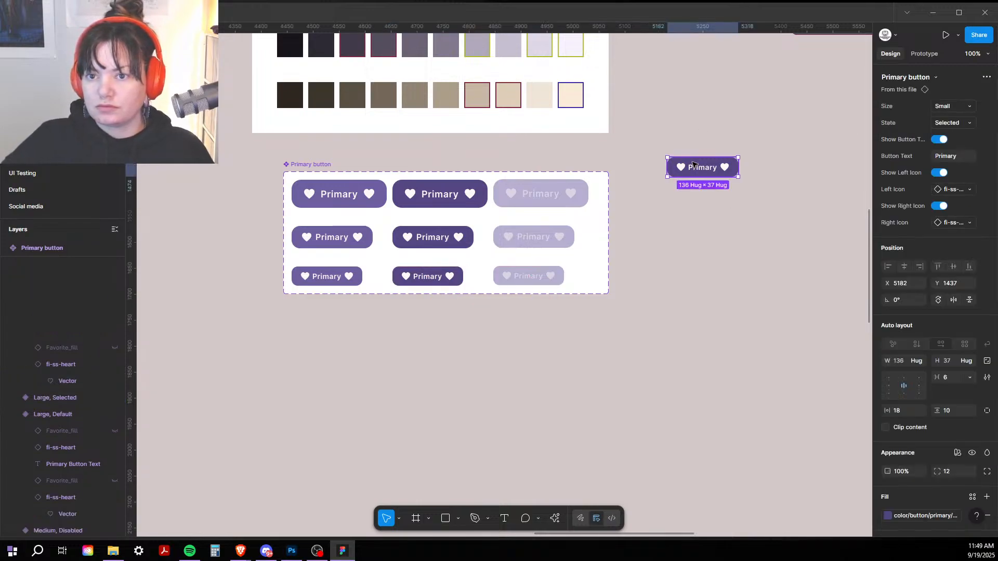
Step: Switch the instance to Medium, then back to Large, and set its state to Default, then Disabled
left_click(950, 106)
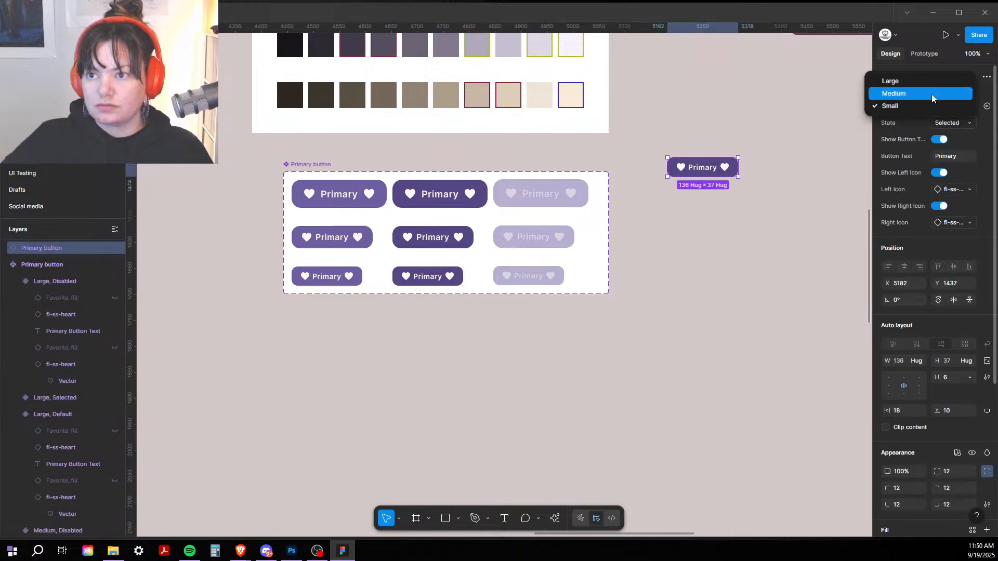
left_click(932, 93)
left_click(941, 109)
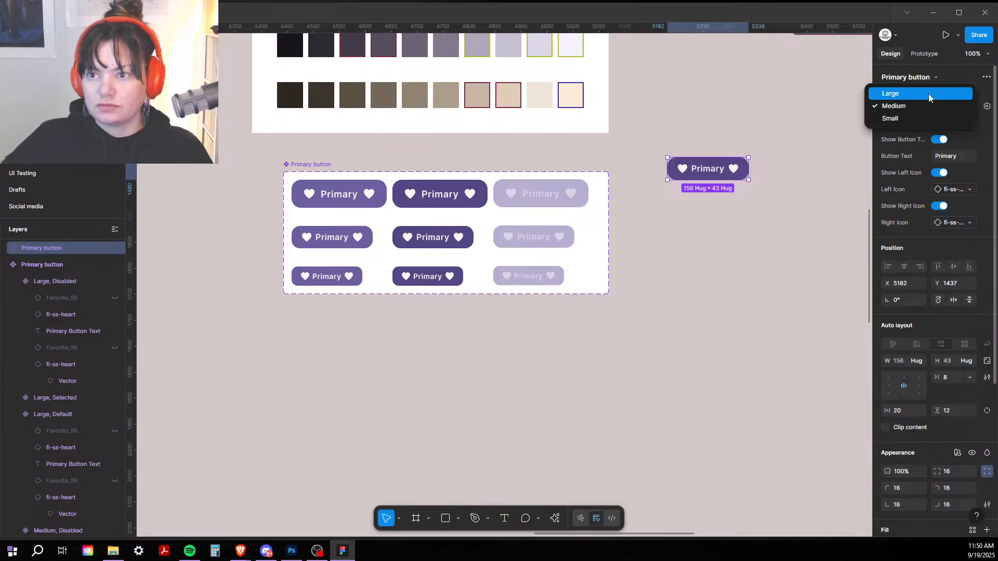
left_click(929, 94)
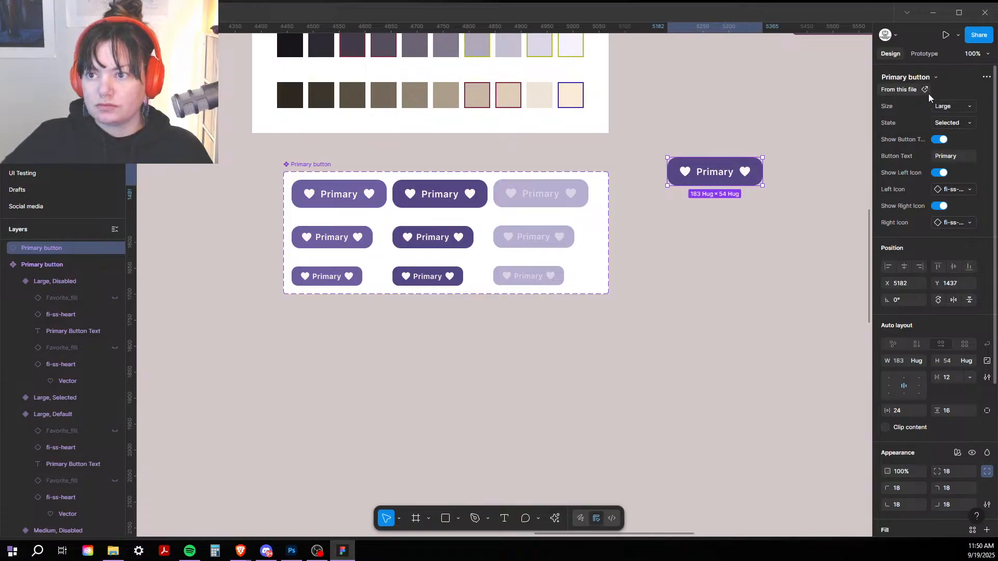
left_click(947, 123)
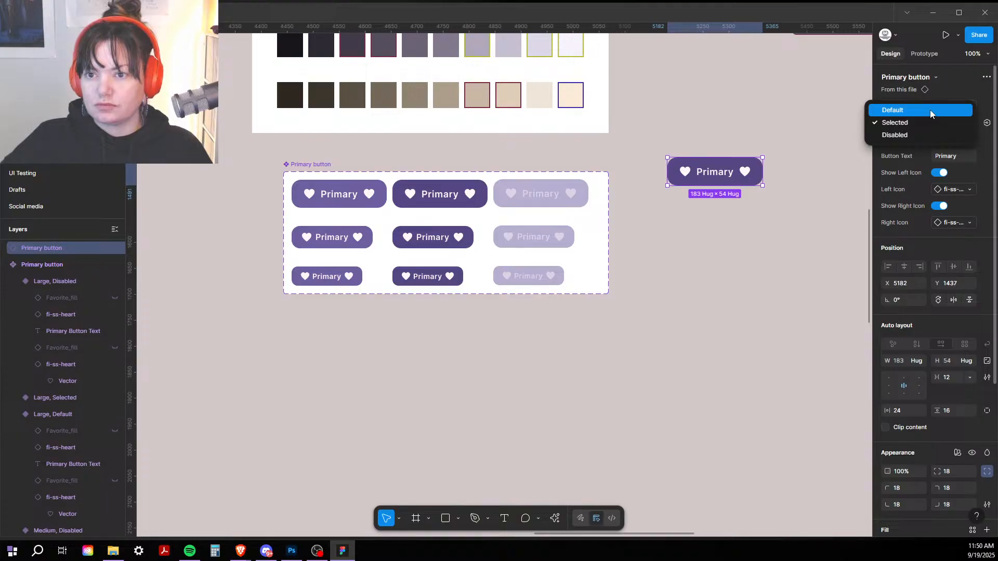
left_click(931, 111)
left_click(957, 124)
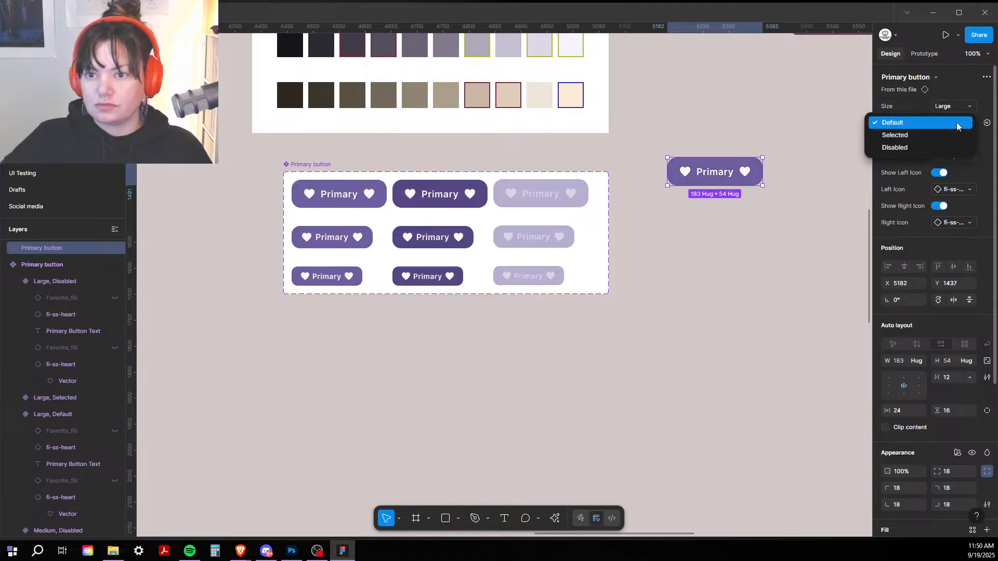
left_click(926, 147)
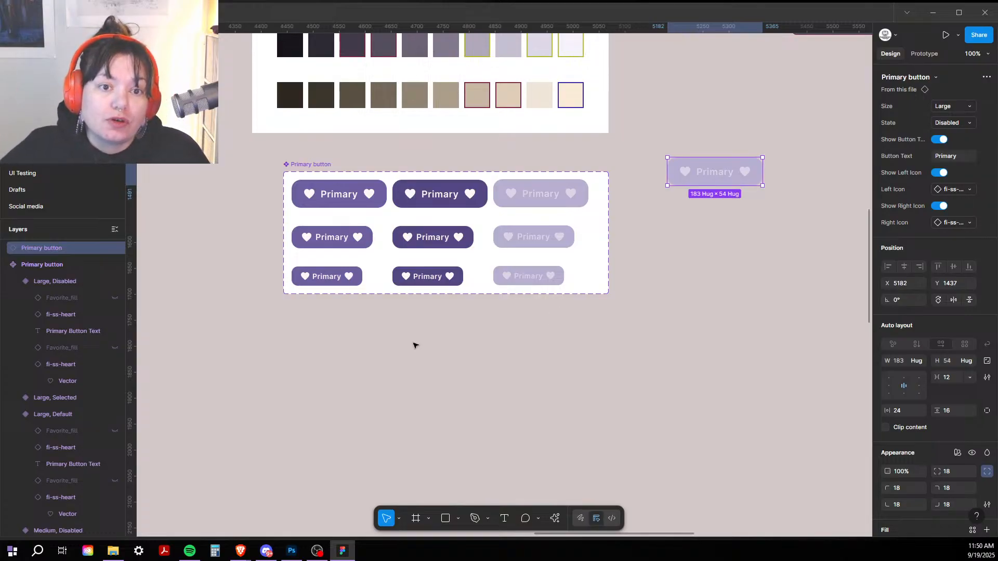
Step: Move the component set about 50 px left and place the button instance below it
left_click(311, 165)
left_click_drag(311, 164, 242, 184)
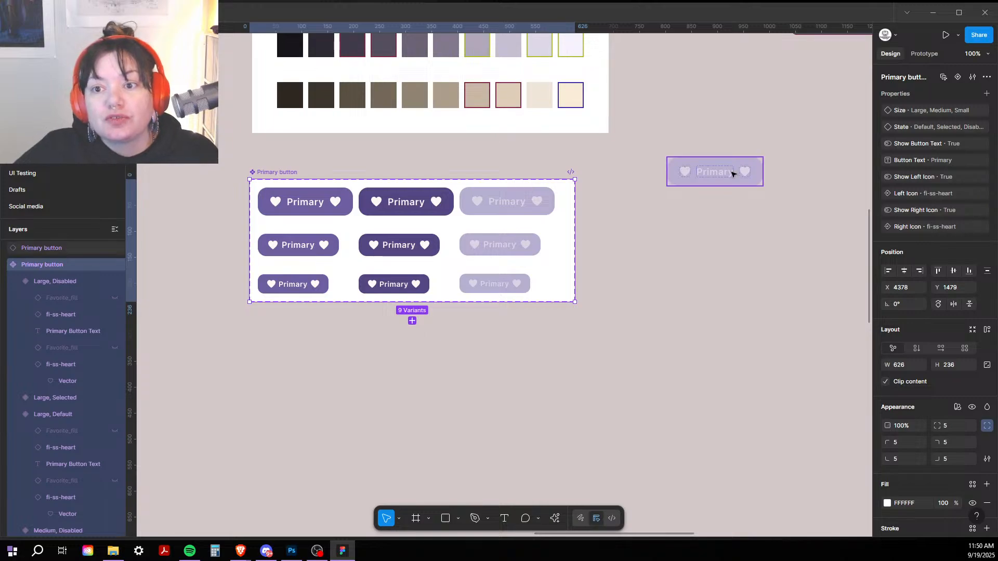
left_click_drag(732, 174, 534, 361)
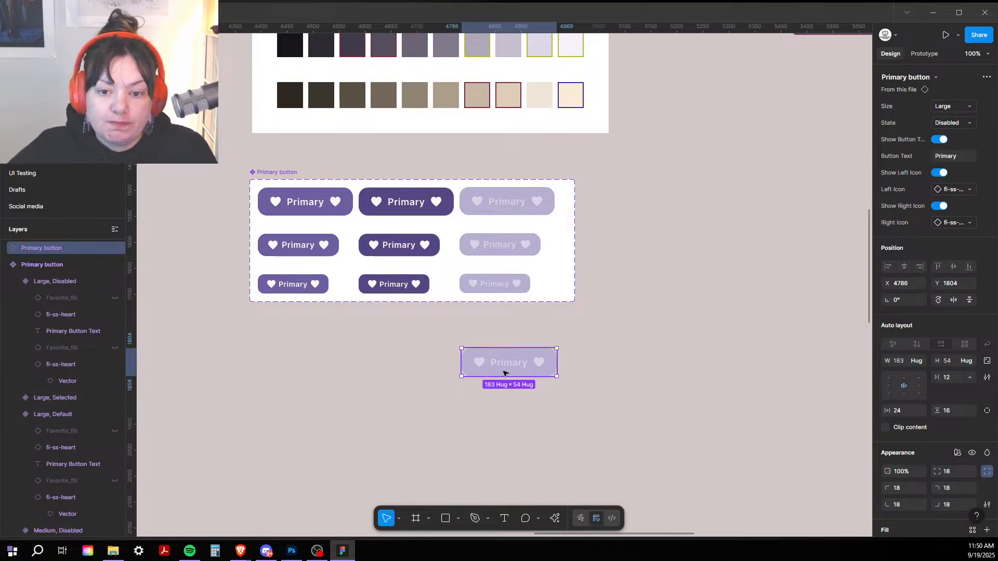
Step: Inspect the Large Disabled variant and the component set, then zoom out
left_click(301, 314)
left_click(517, 206)
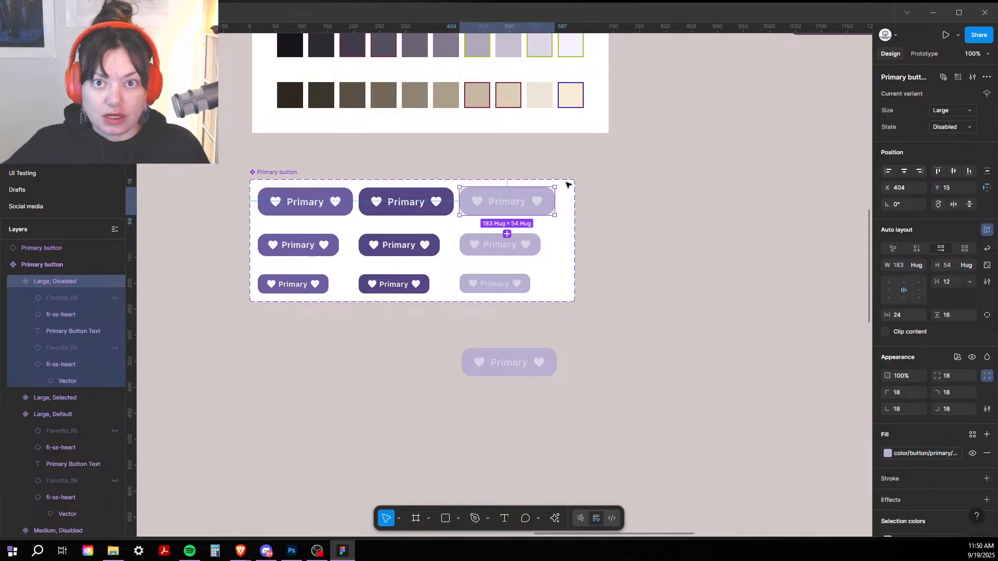
left_click(611, 263)
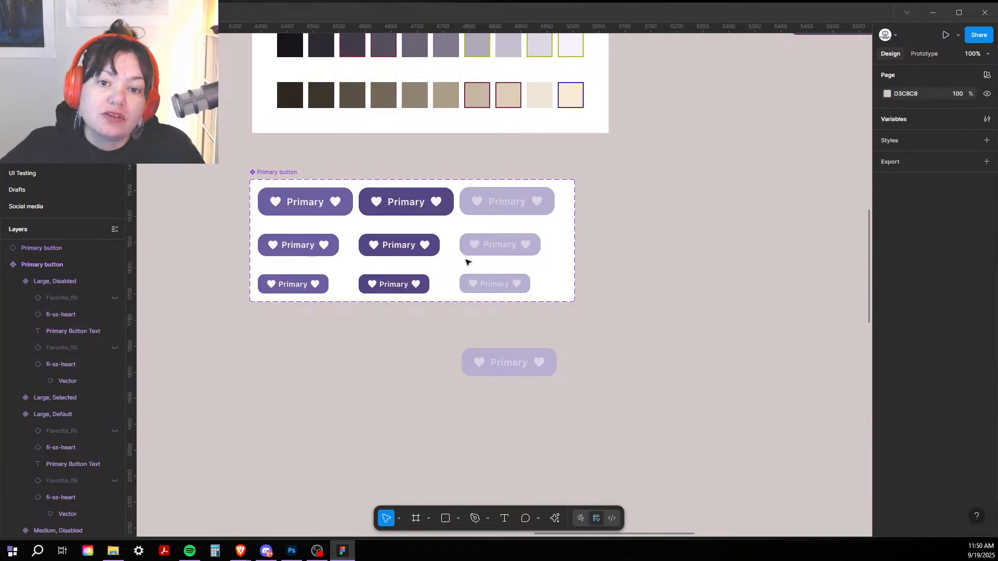
left_click(436, 205)
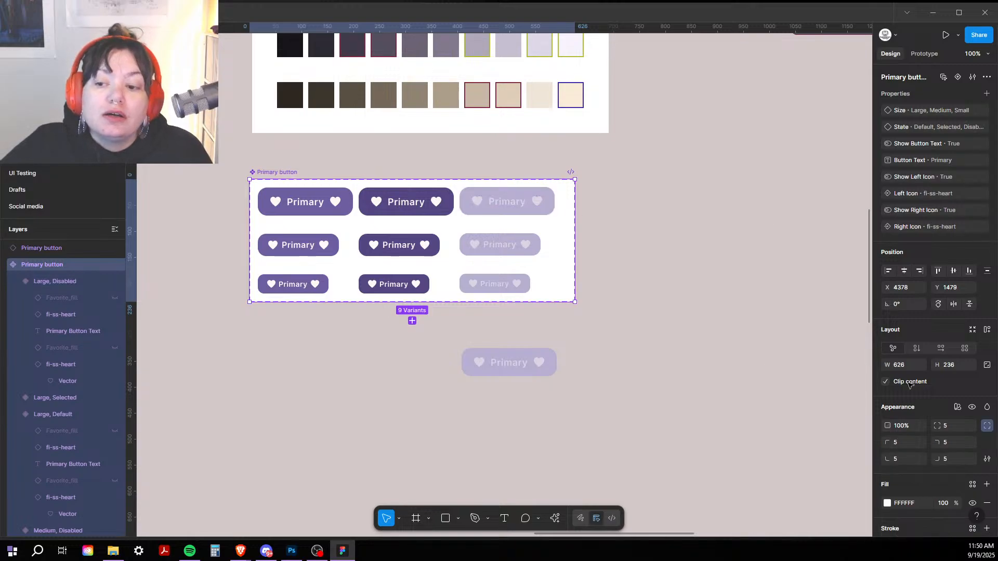
left_click(672, 398)
key("minus")
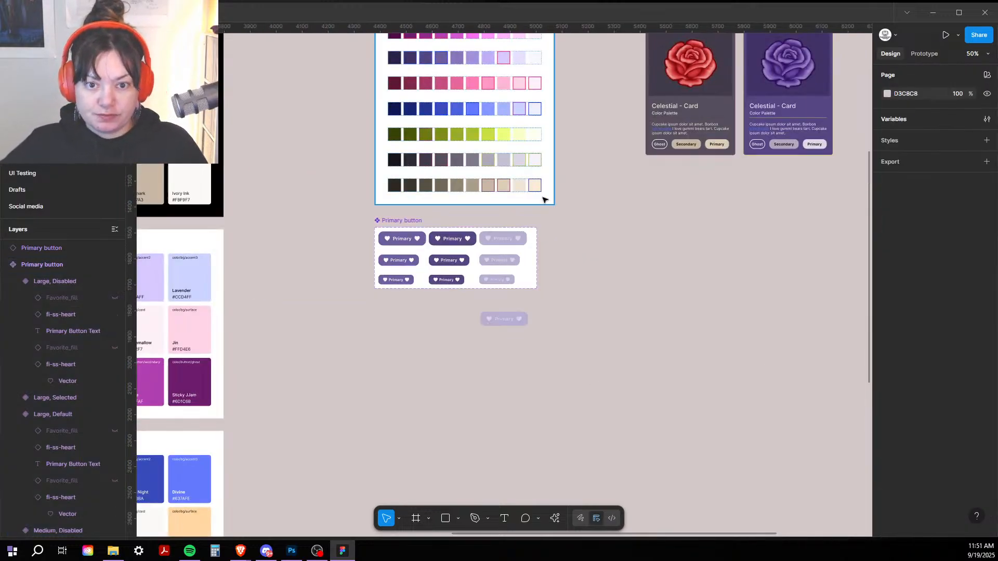
Step: Move the Apothecary 'I am a button' instance beside the disabled Primary button and align both in one row
left_click(498, 319)
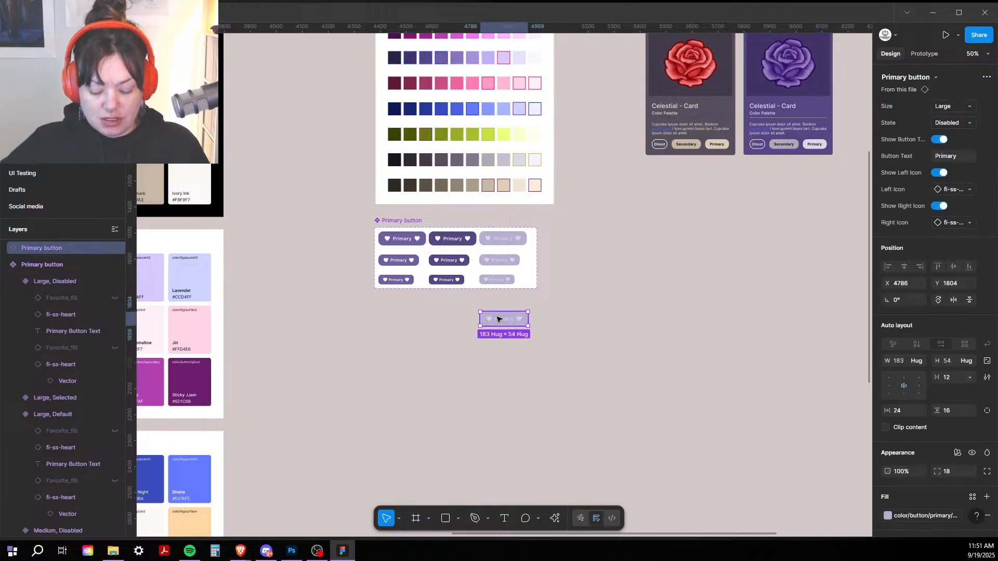
key("minus")
left_click_drag(385, 460, 533, 296)
key("plus")
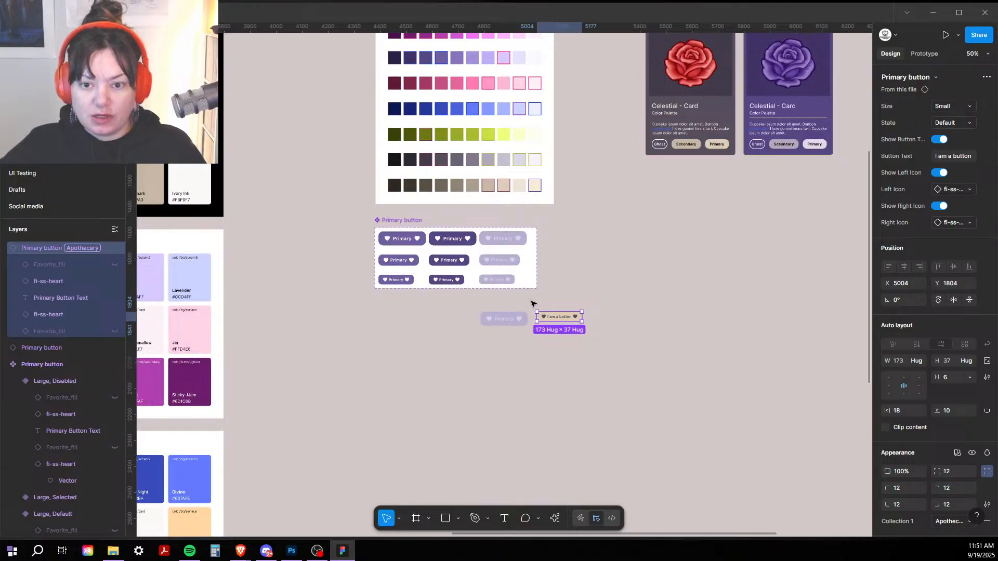
key("plus")
left_click_drag(510, 359, 507, 346)
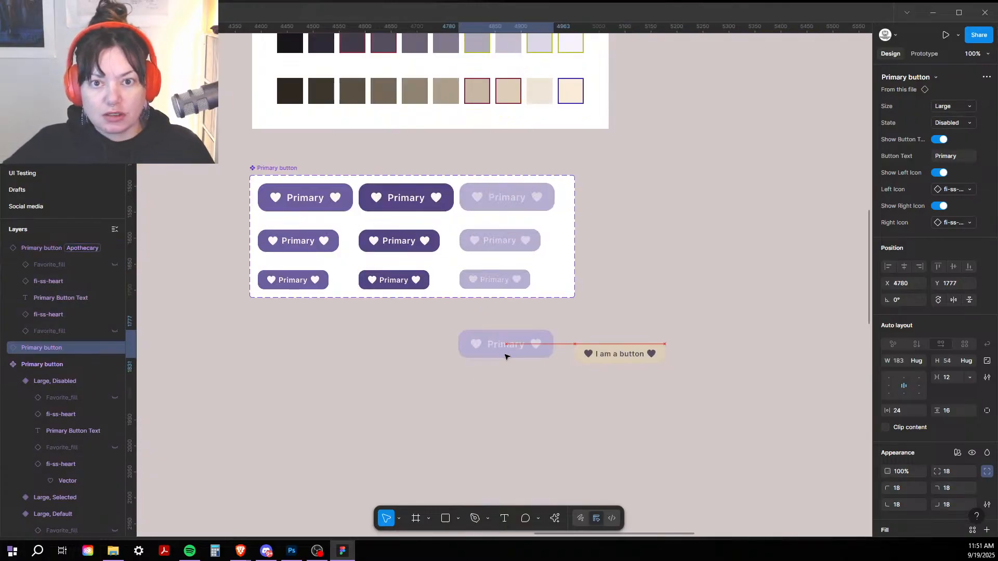
left_click_drag(593, 353, 595, 347)
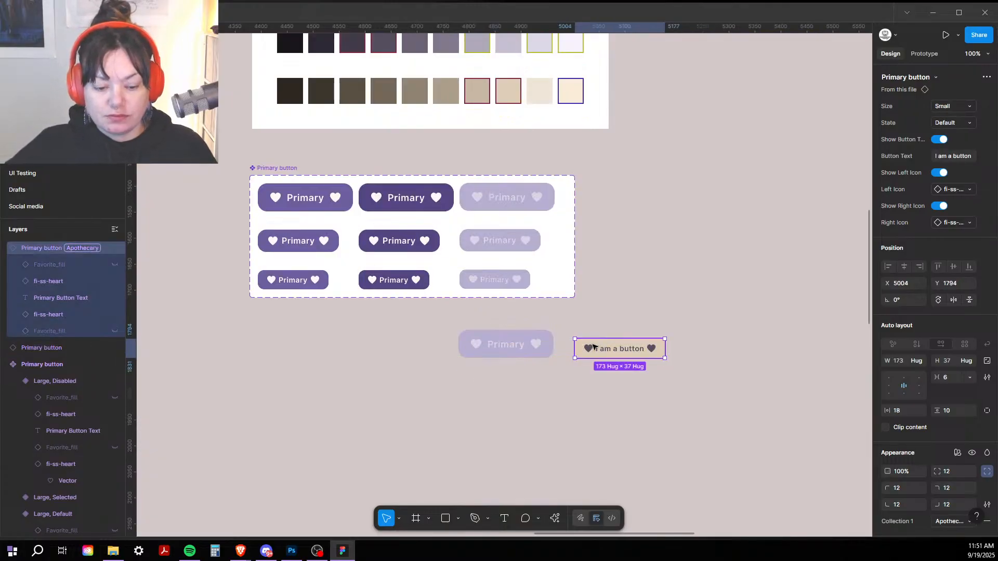